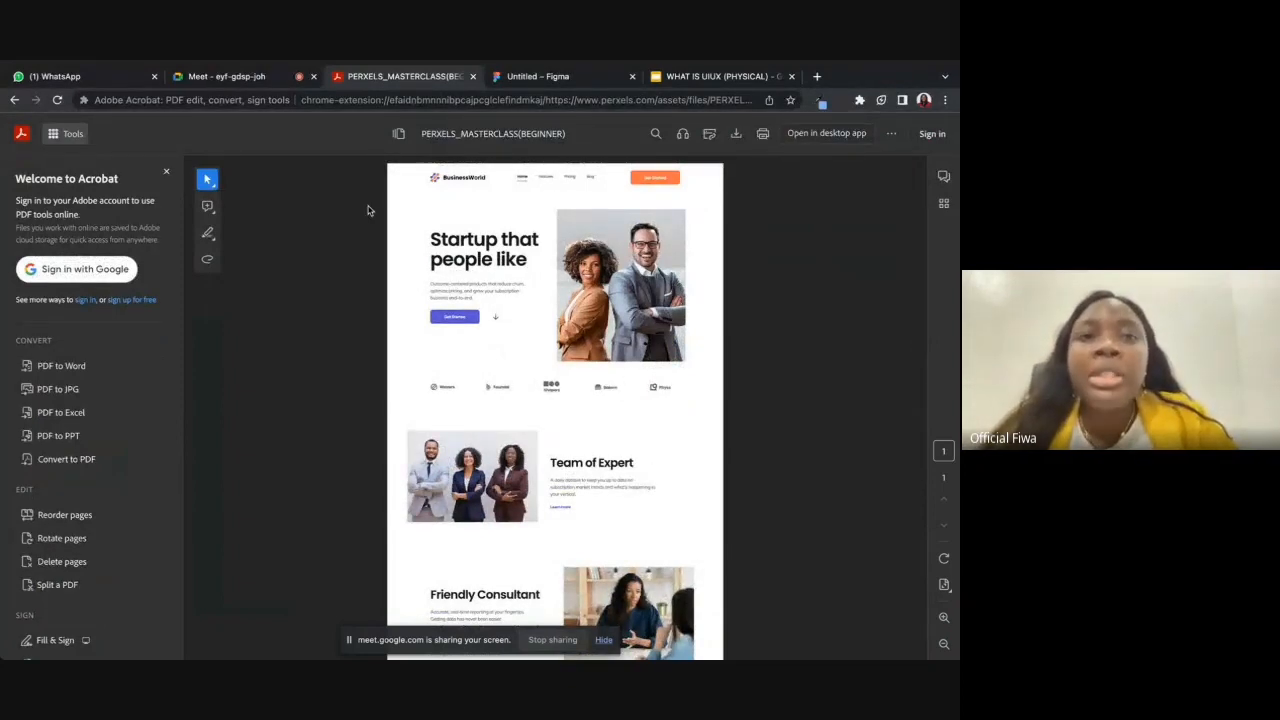
- Review the BusinessWorld design in the PERXELS_MASTERCLASS(BEGINNER) PDF from header to footer, checking the Google Meet chat for replies in between
click(260, 77)
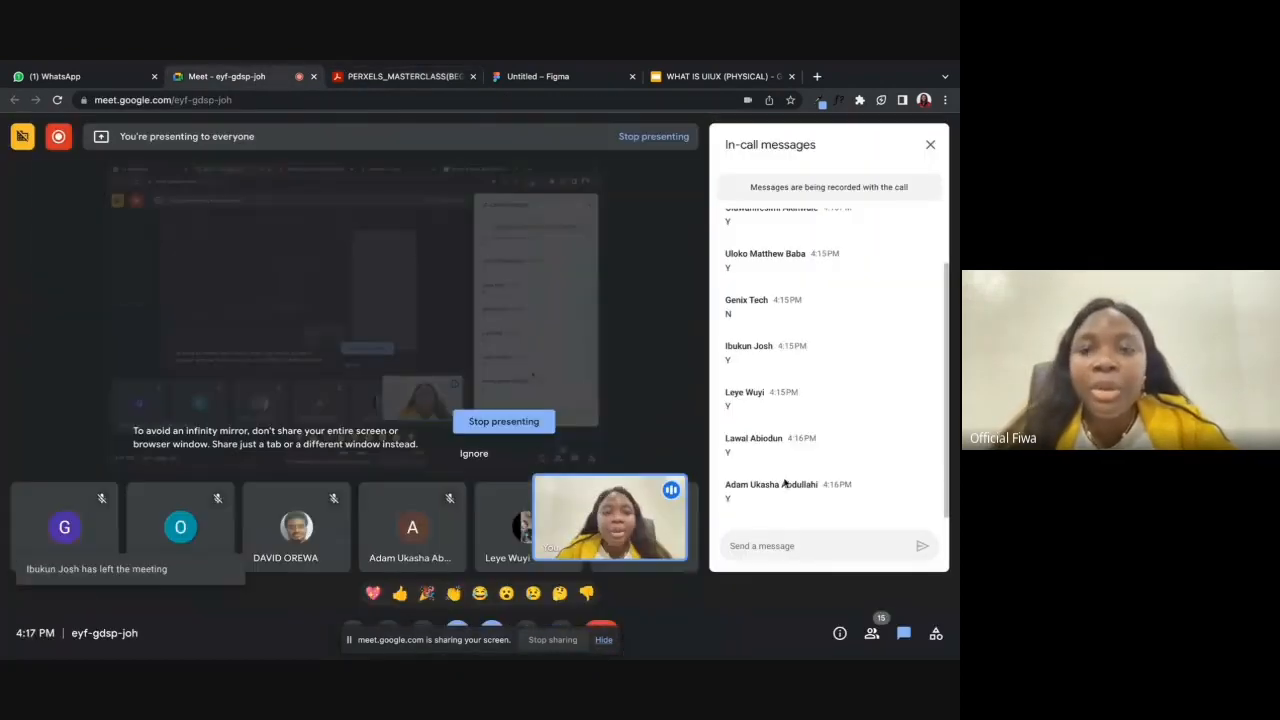
click(410, 111)
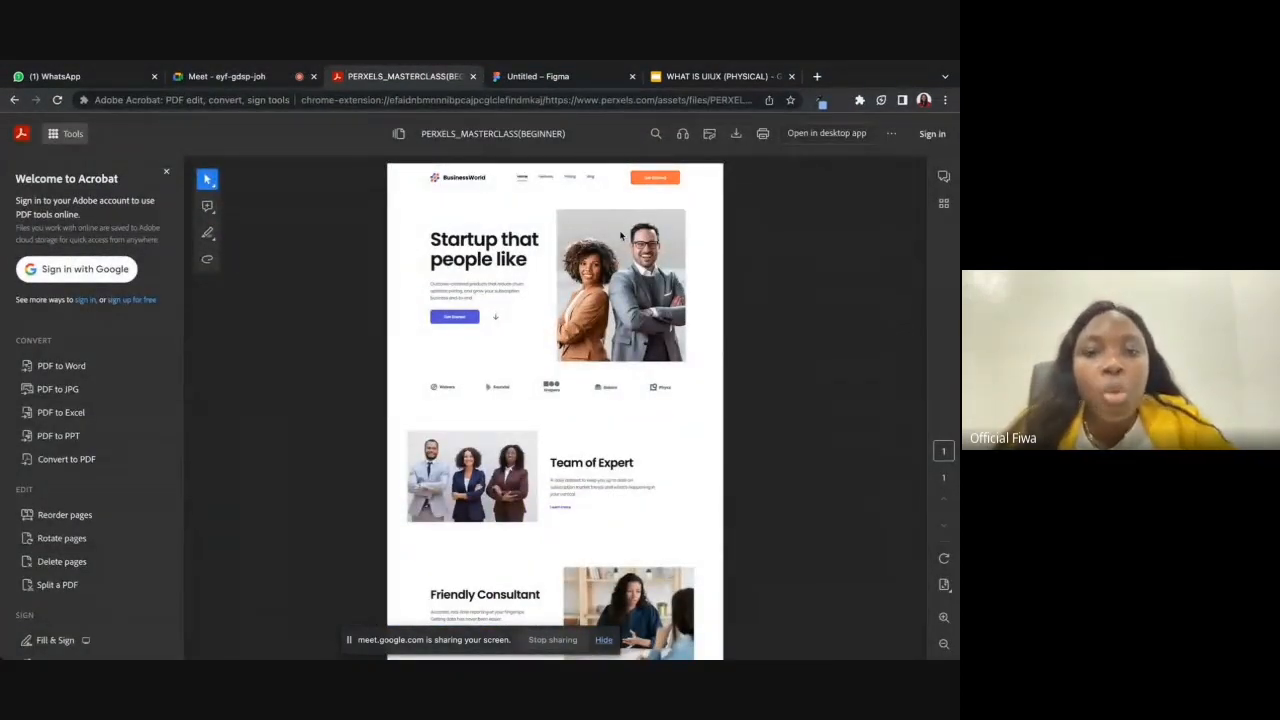
scroll(620, 235, down, 5)
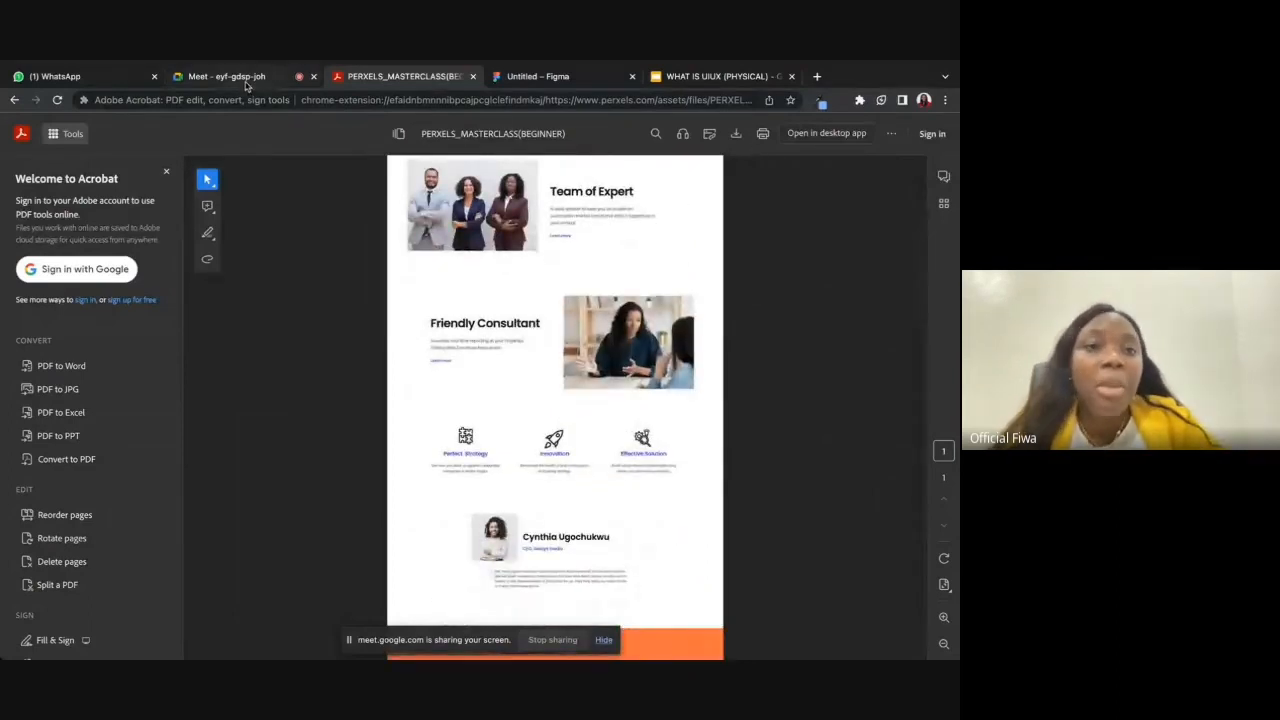
click(247, 80)
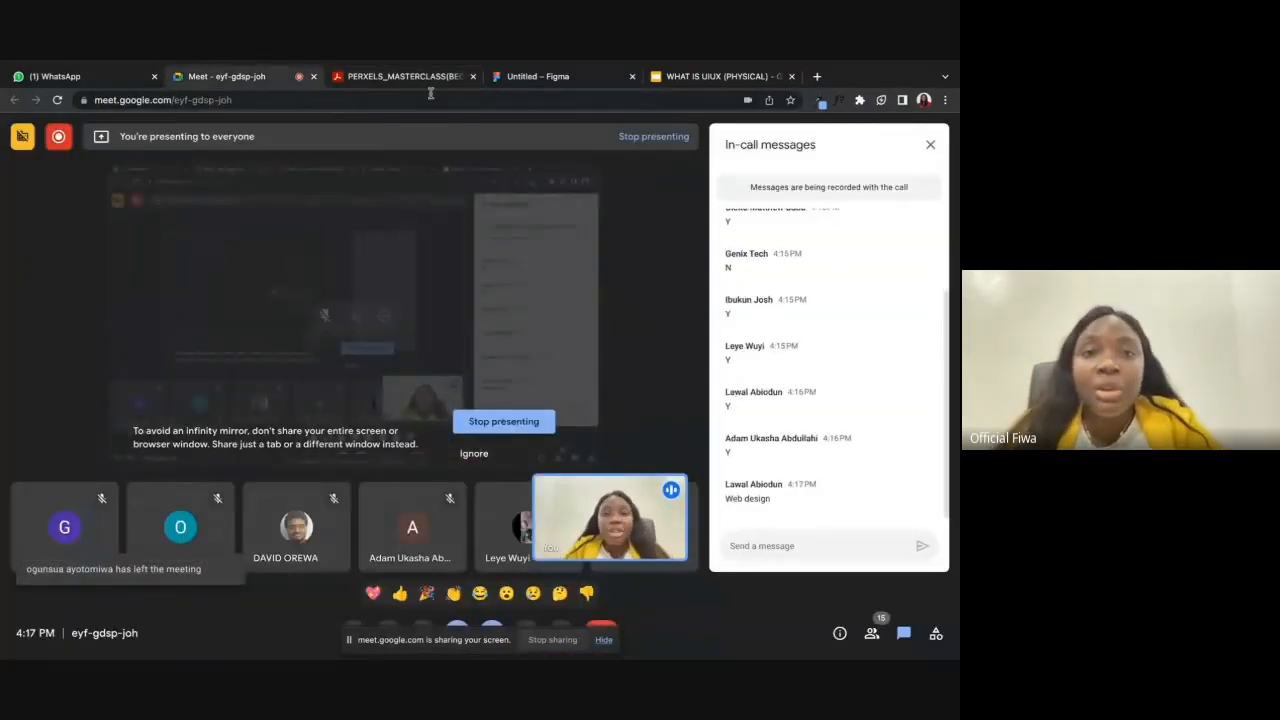
click(430, 80)
scroll(517, 320, up, 1)
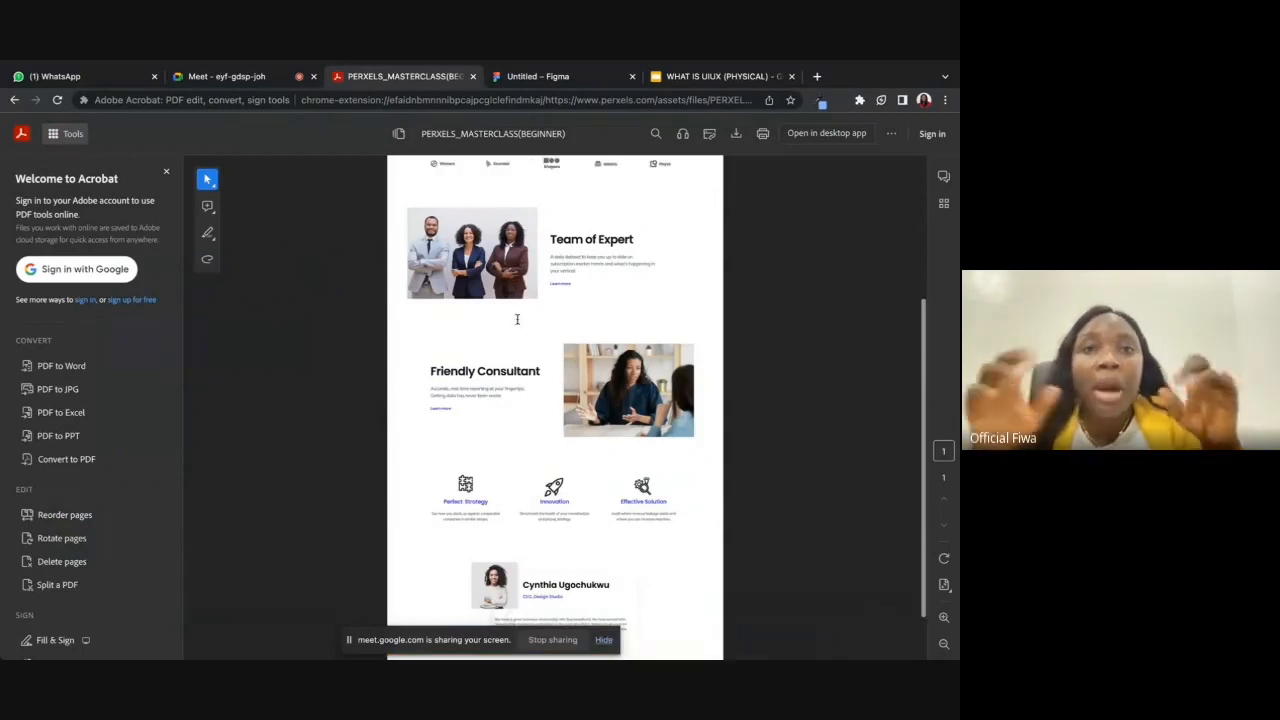
scroll(517, 319, up, 5)
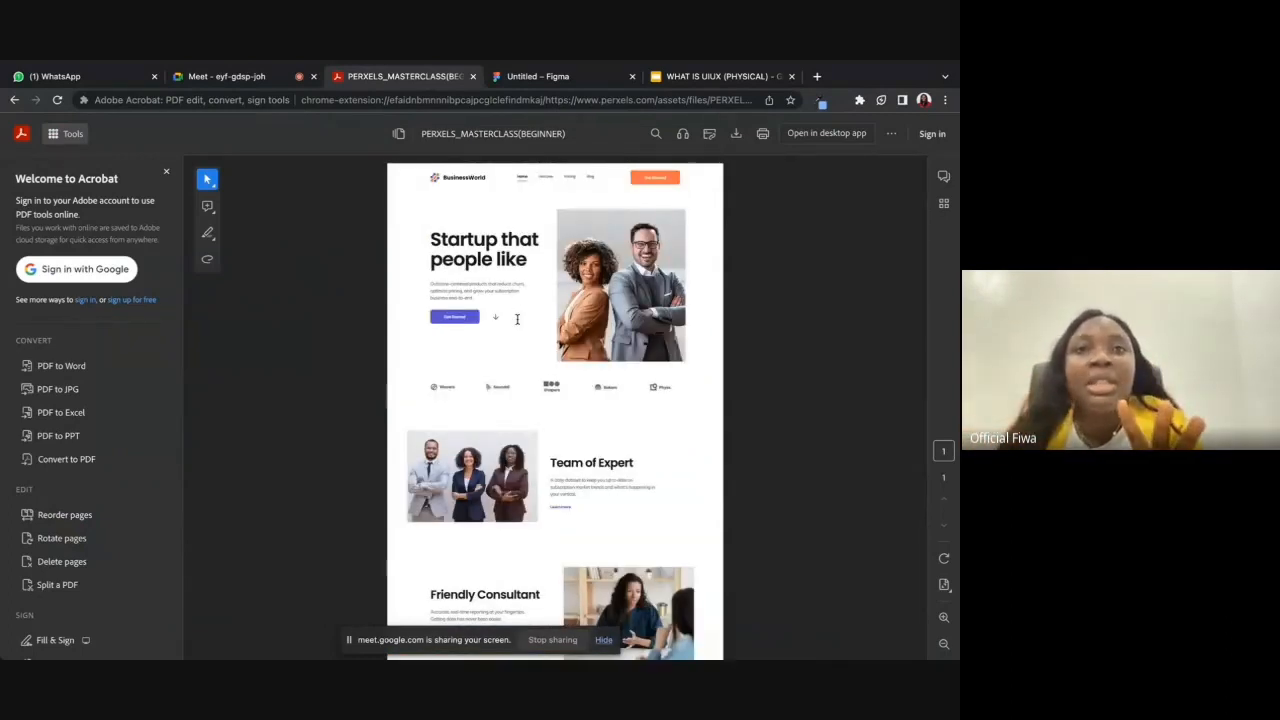
scroll(517, 324, down, 6)
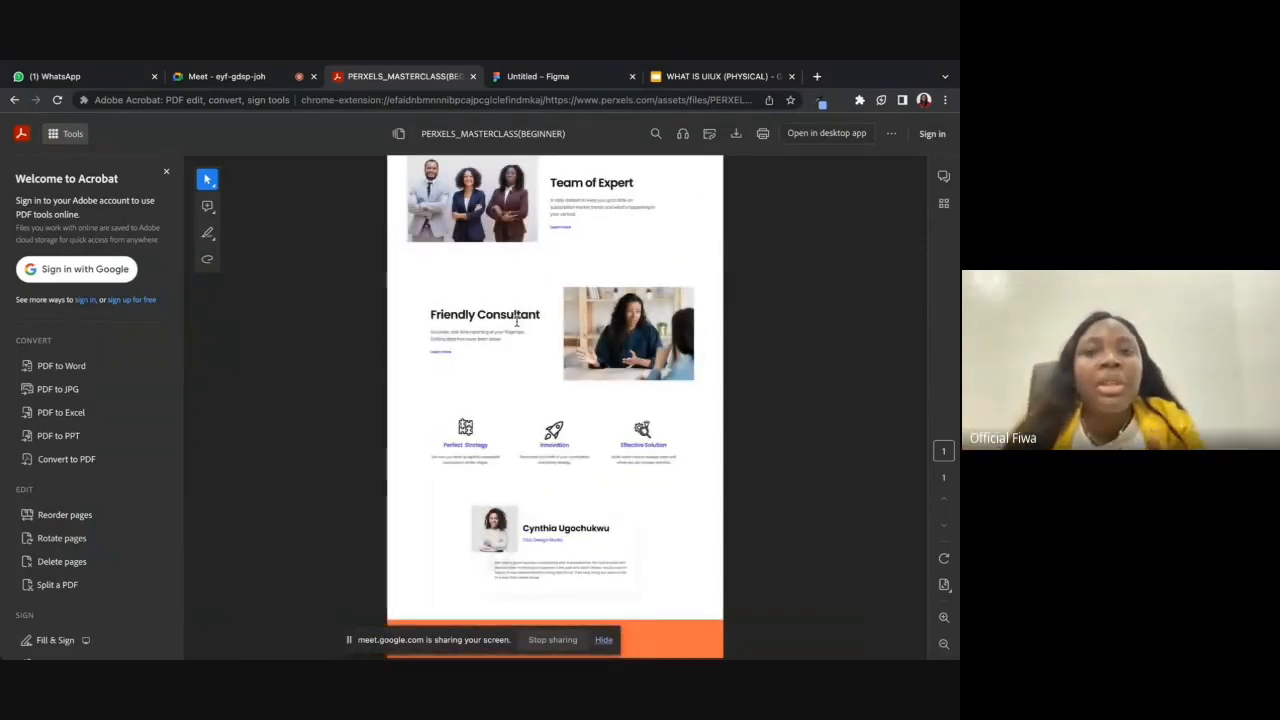
scroll(517, 322, down, 5)
scroll(517, 323, up, 3)
- Read the participants' answers in the Google Meet chat and return to the masterclass PDF
mouse_move(311, 64)
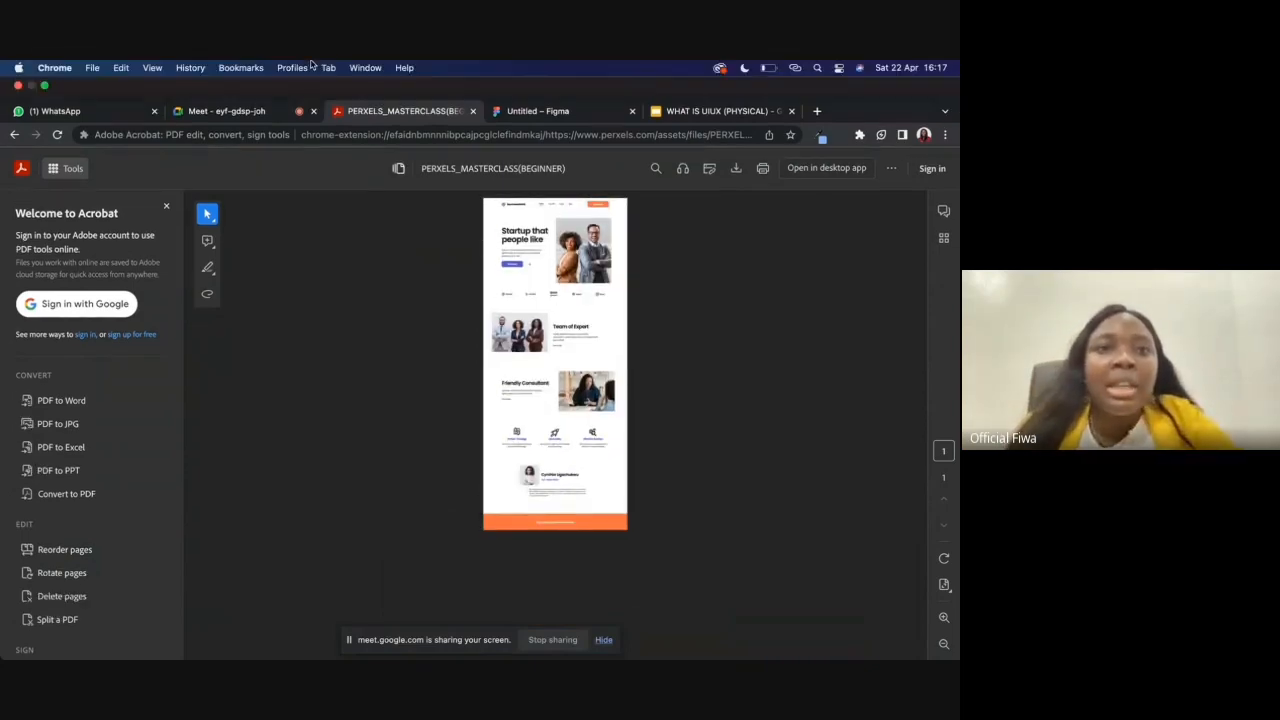
click(226, 111)
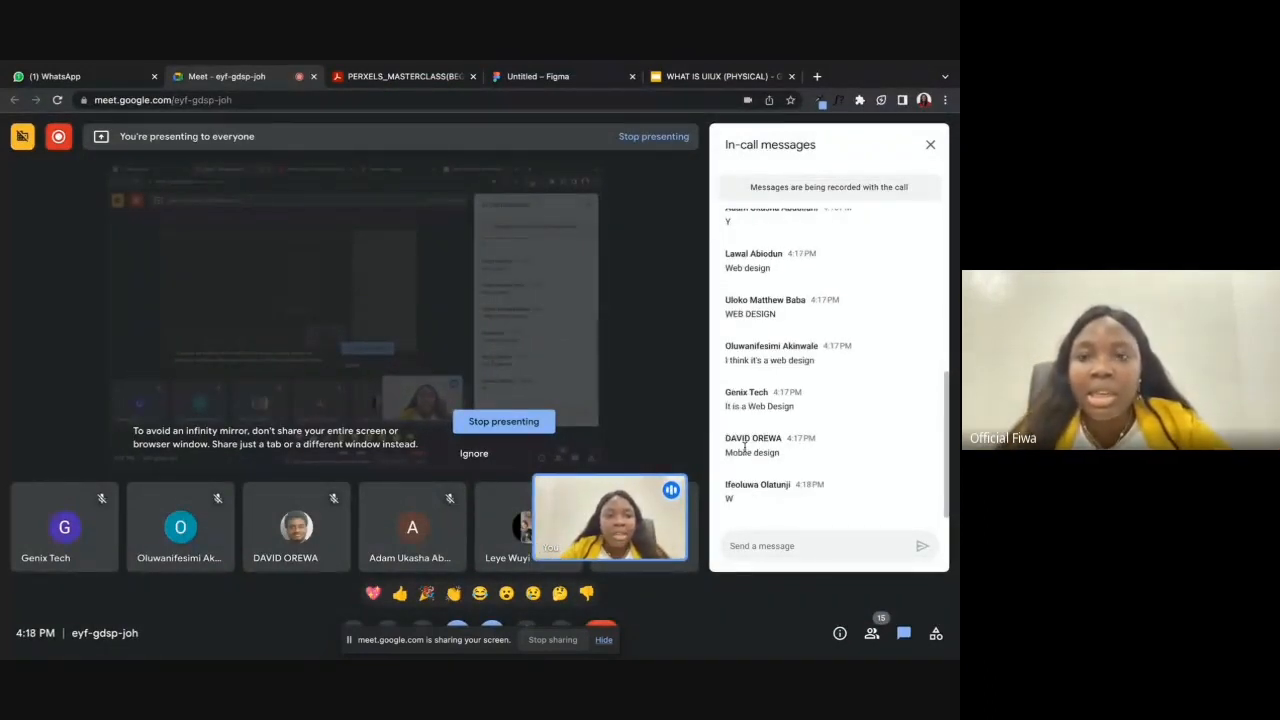
scroll(830, 328, up, 2)
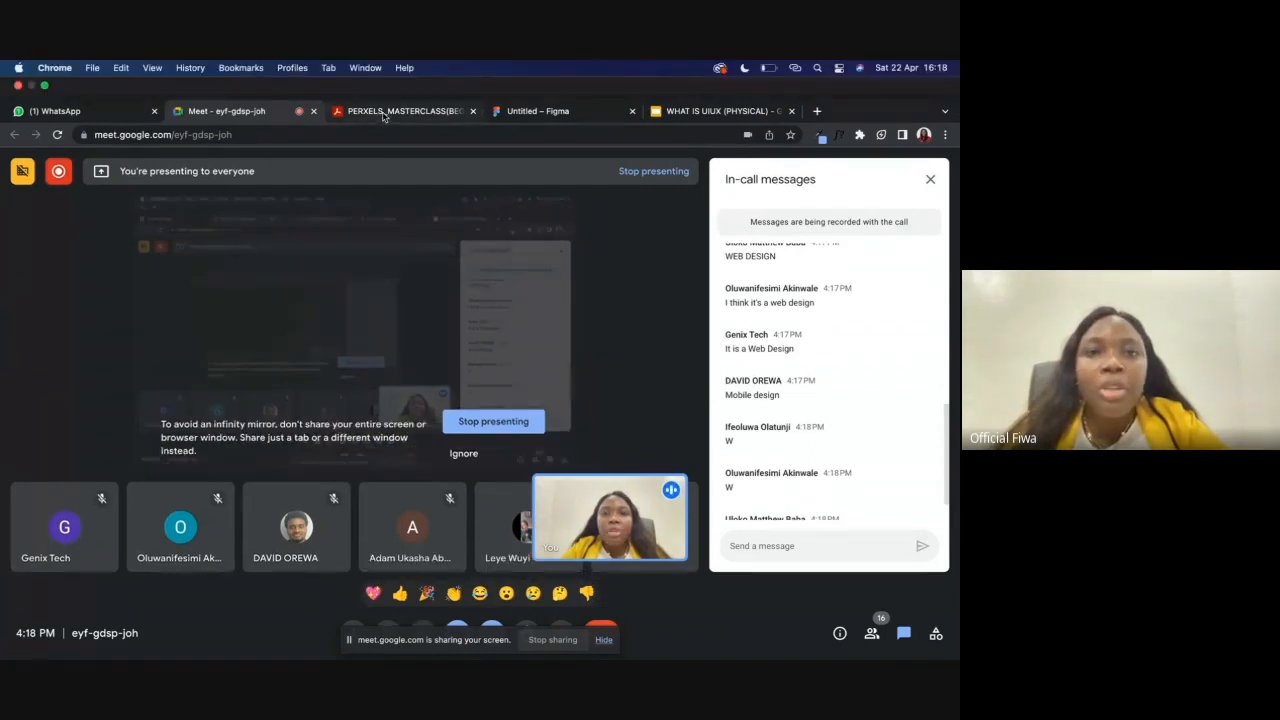
click(400, 111)
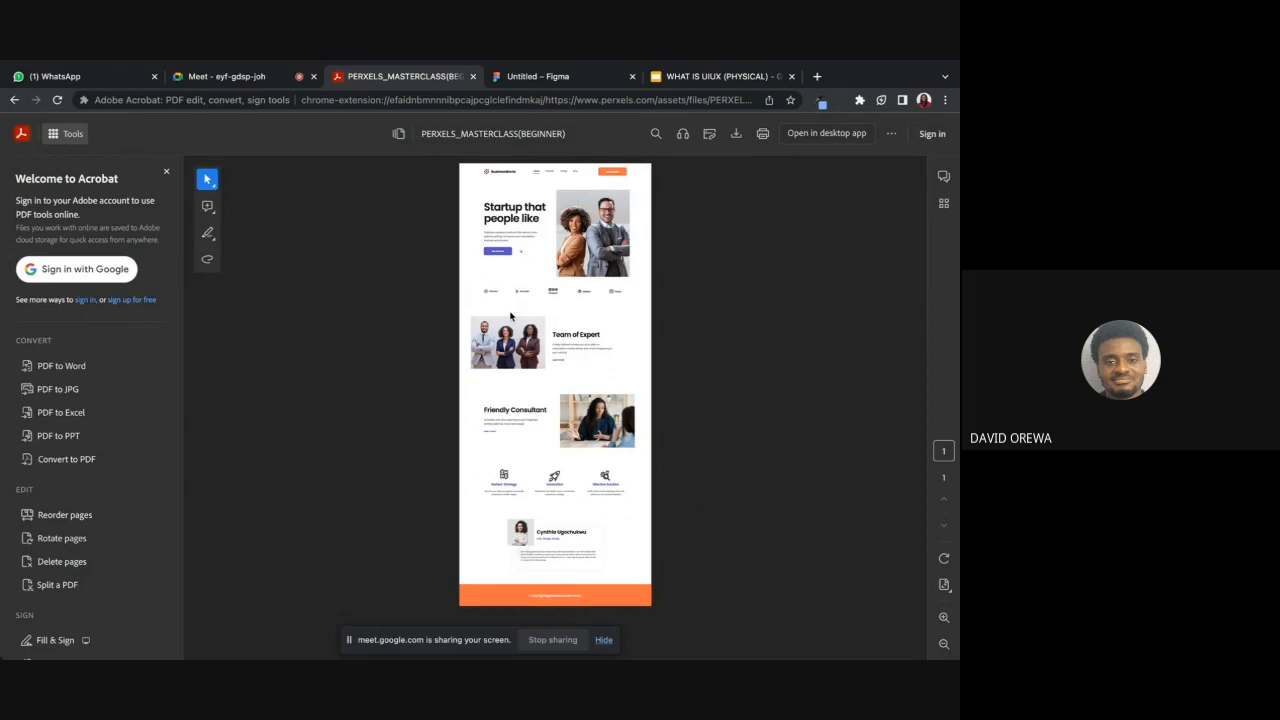
- Recheck the Meet chat, look at the Untitled Figma file and the WHAT IS UIUX slides, and return to the PDF
click(225, 76)
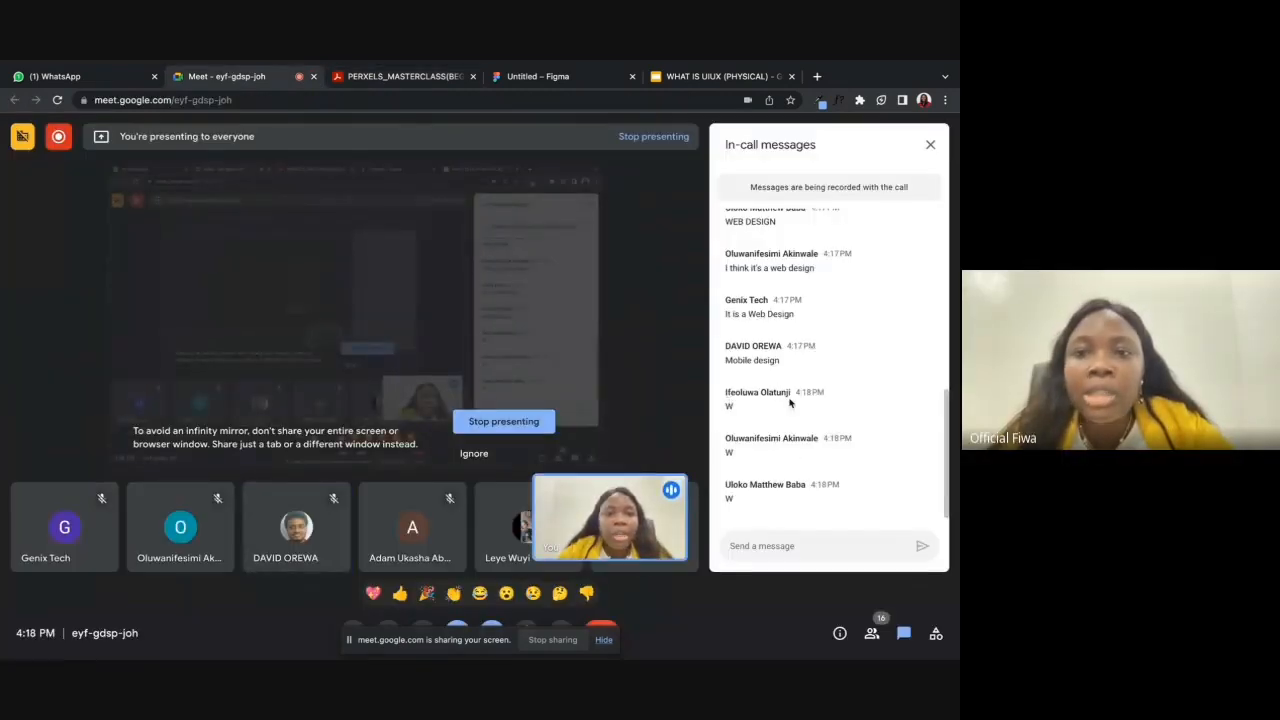
click(545, 80)
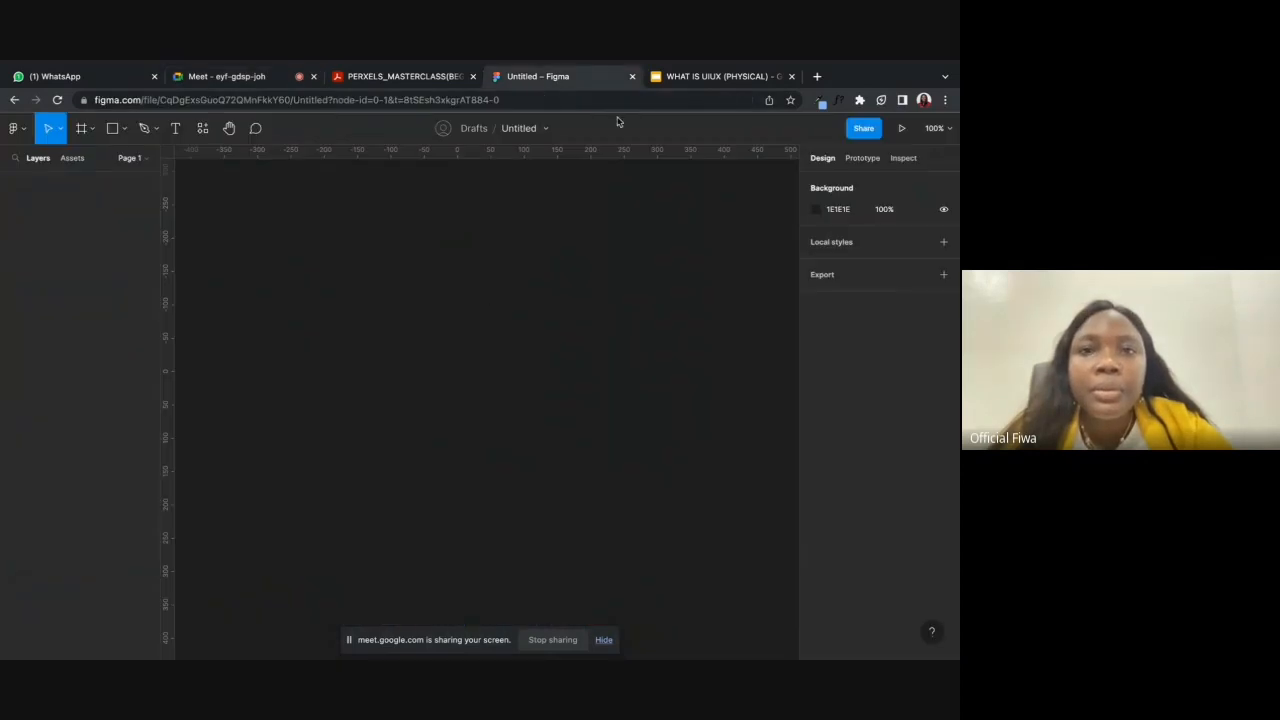
click(710, 76)
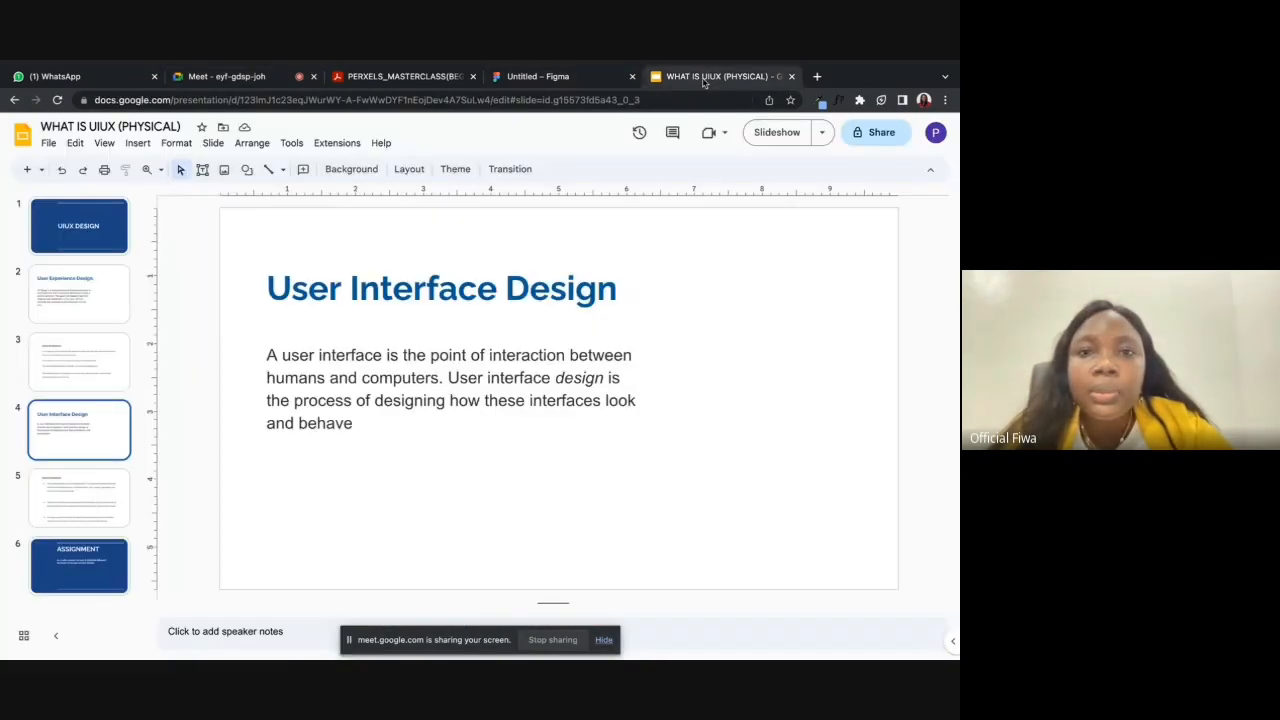
click(390, 77)
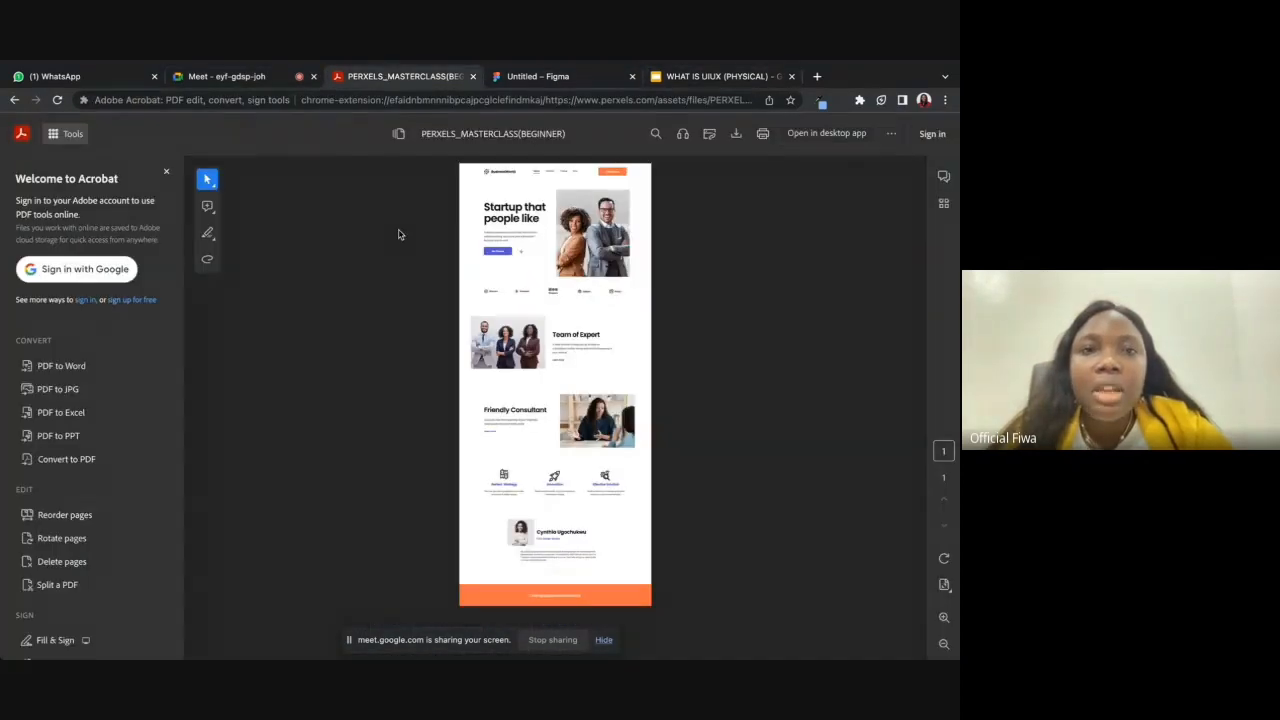
click(213, 78)
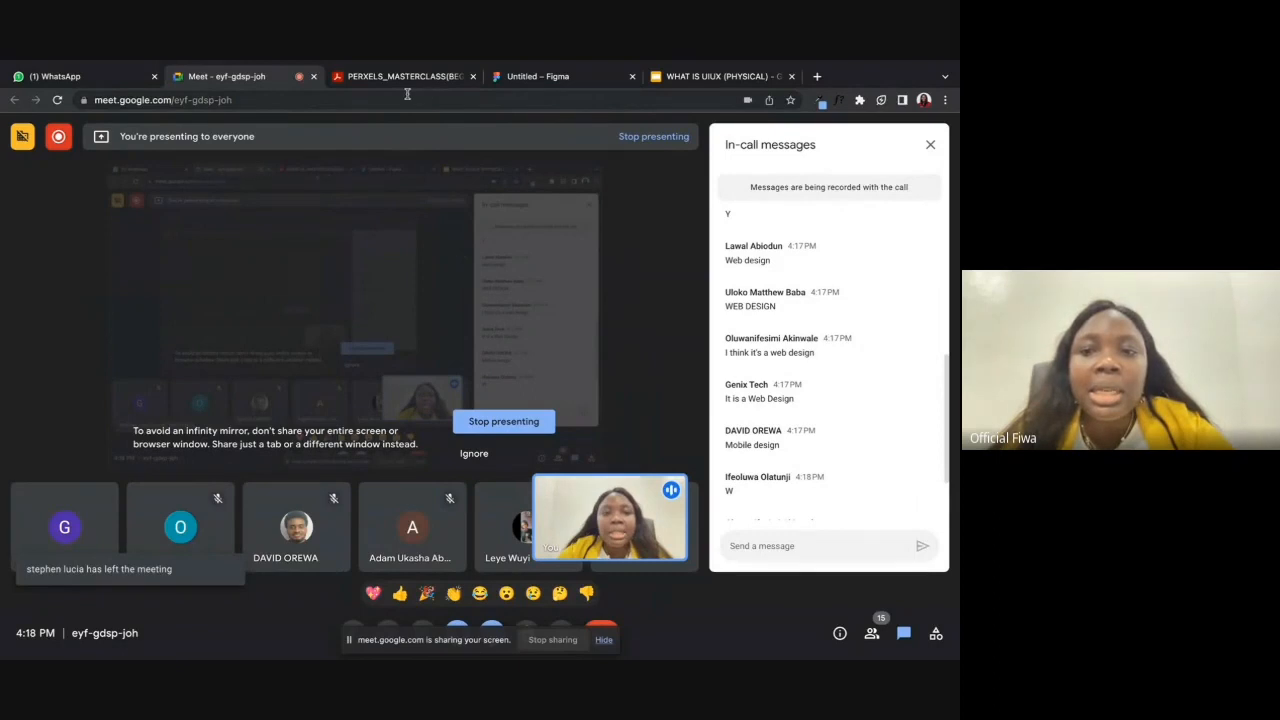
click(381, 78)
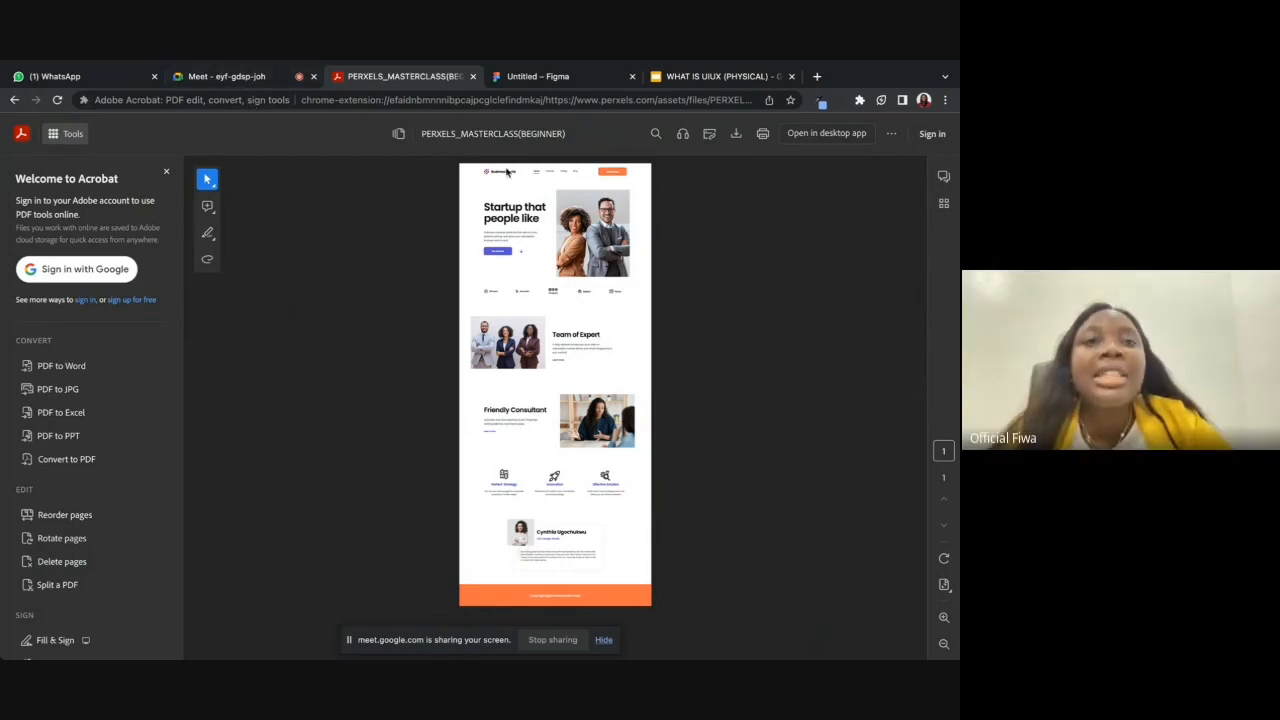
- Examine the BusinessWorld page in the PDF both up close and as a whole, from the hero section to the footer
key(super+plus)
key(super+plus)
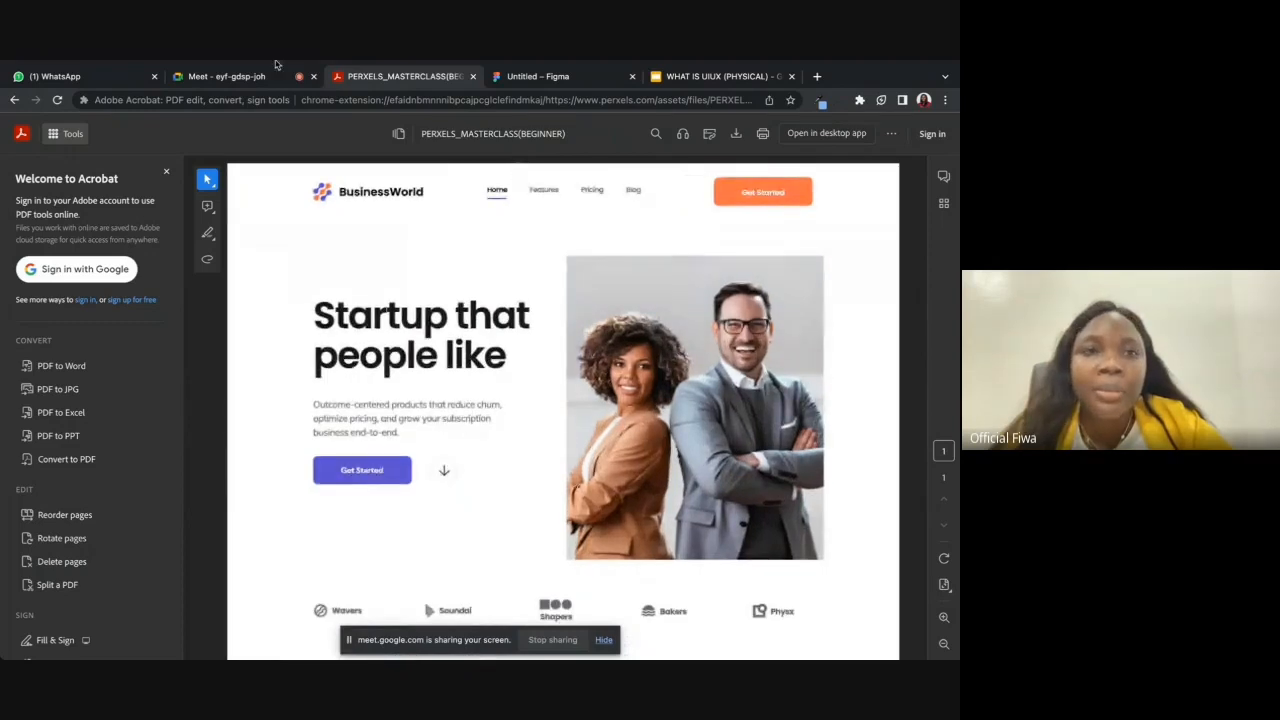
key(super+minus)
key(super+minus)
key(super+minus)
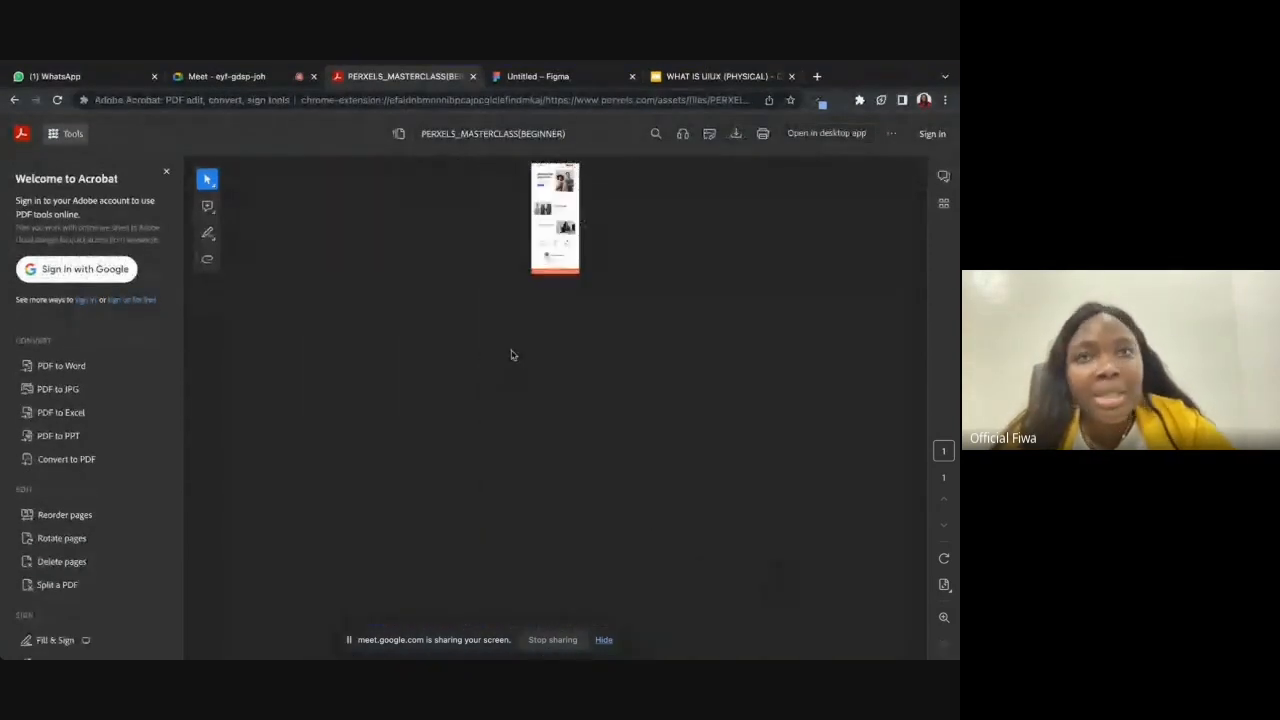
key(super+plus)
key(super+plus)
key(super+plus)
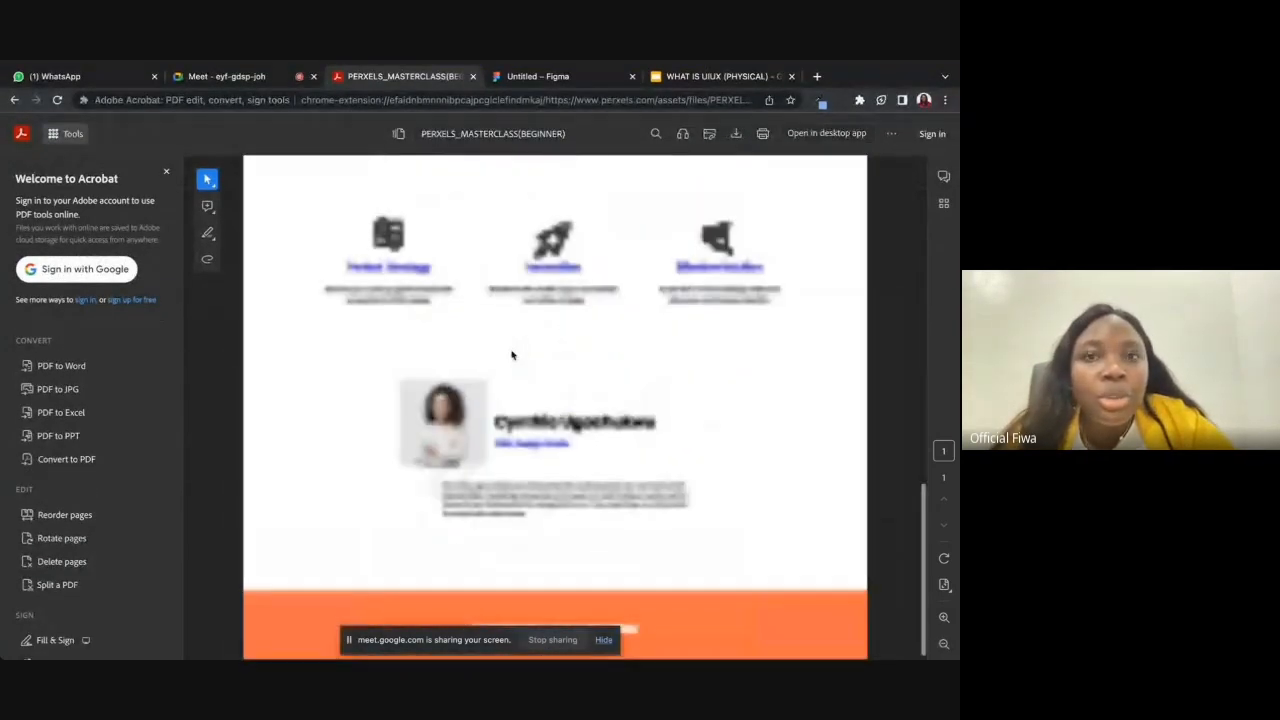
scroll(511, 355, up, 10)
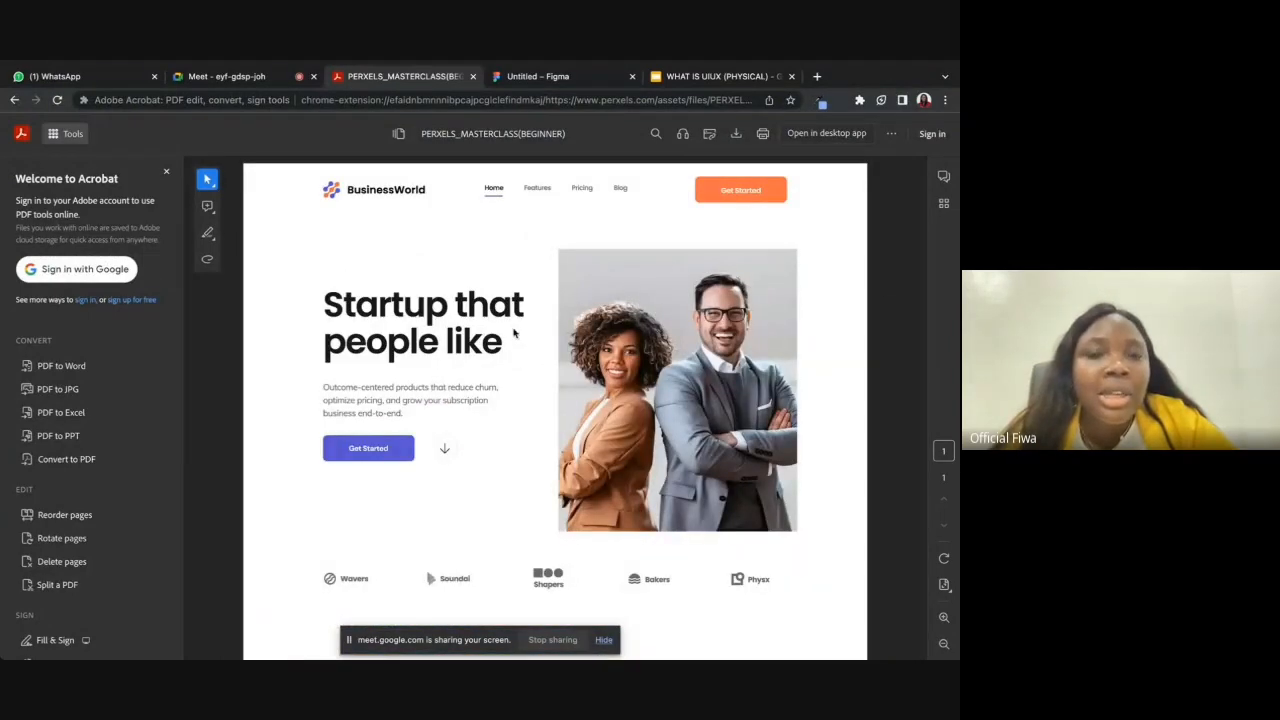
key(super+minus)
key(super+minus)
key(super+plus)
key(super+plus)
key(super+plus)
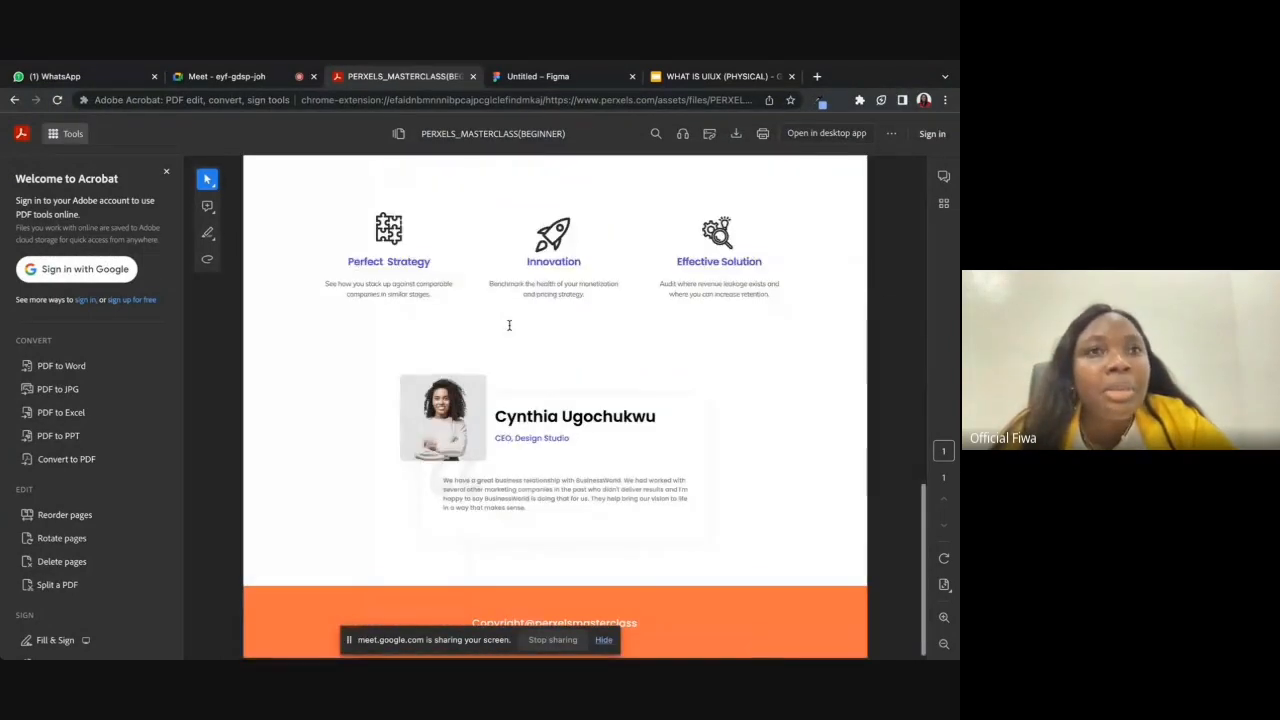
key(super+minus)
- Check the Meet chat once more and return to the header of the BusinessWorld design in the PDF
click(225, 76)
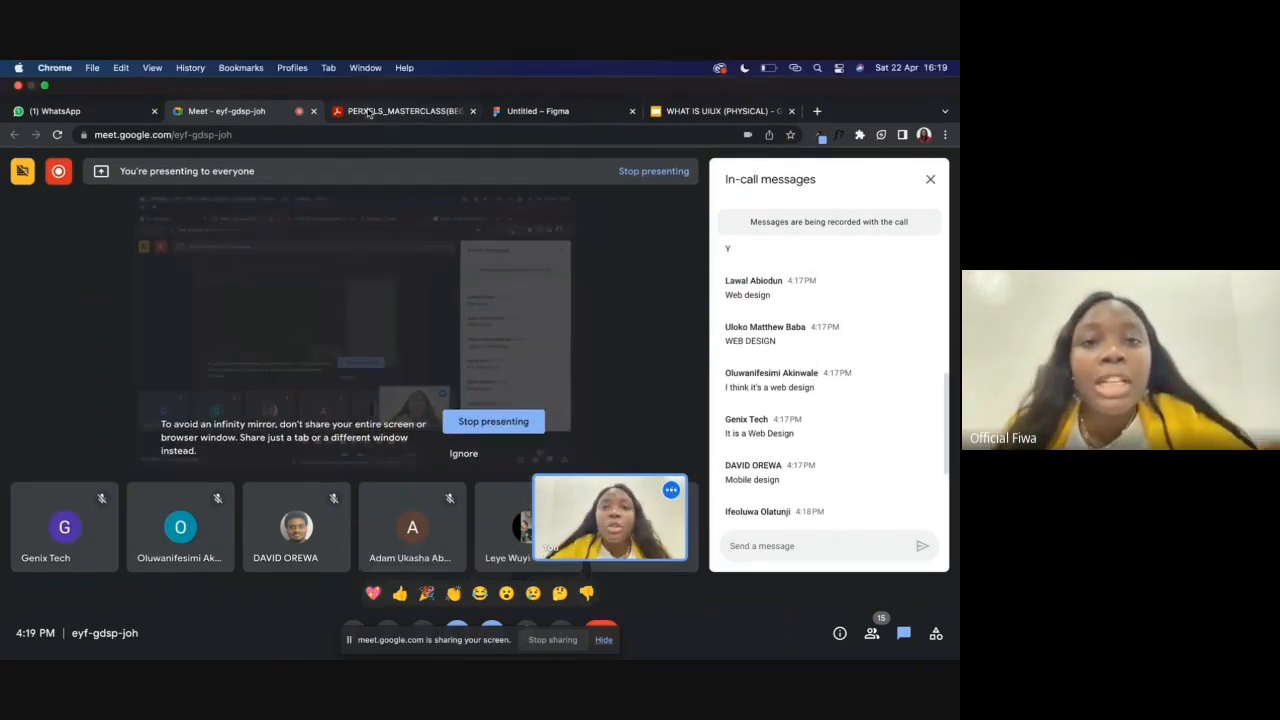
click(400, 76)
scroll(564, 223, up, 10)
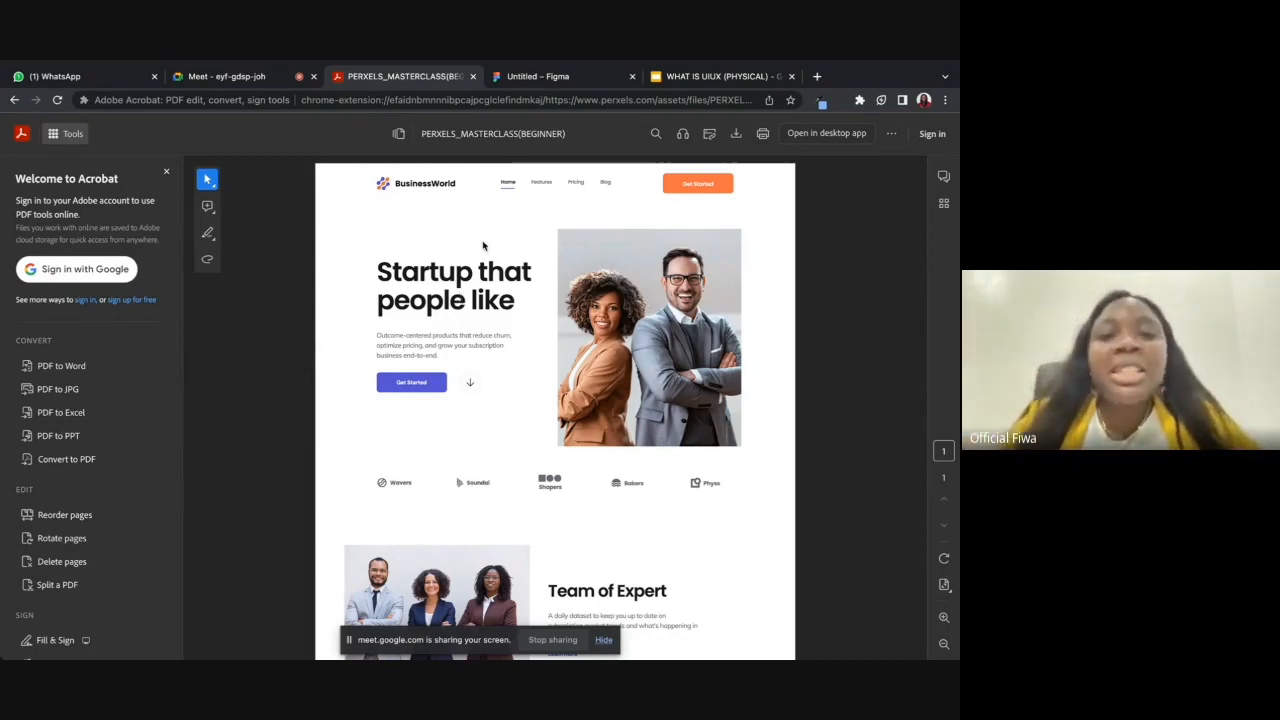
- Examine the design section by section: hero, partner logos, Team of Expert, Friendly Consultant, the three features and the testimonial
scroll(563, 325, down, 1)
scroll(563, 325, down, 2)
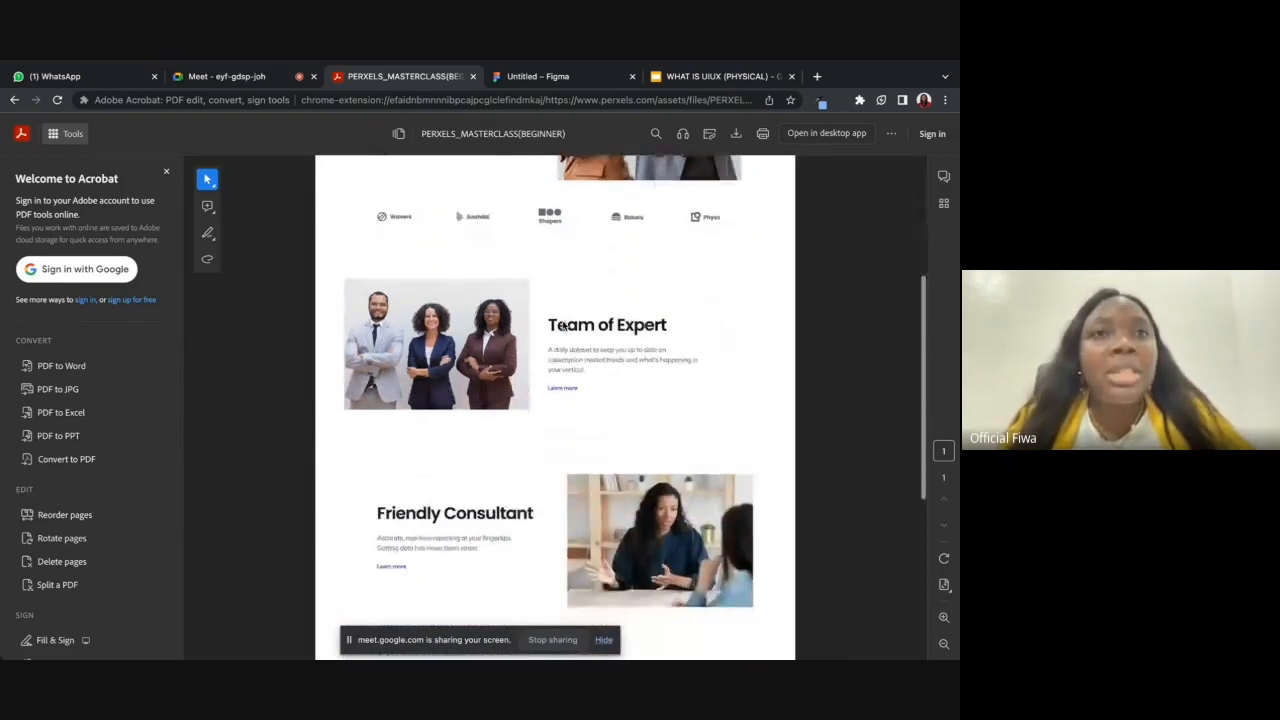
scroll(563, 325, up, 3)
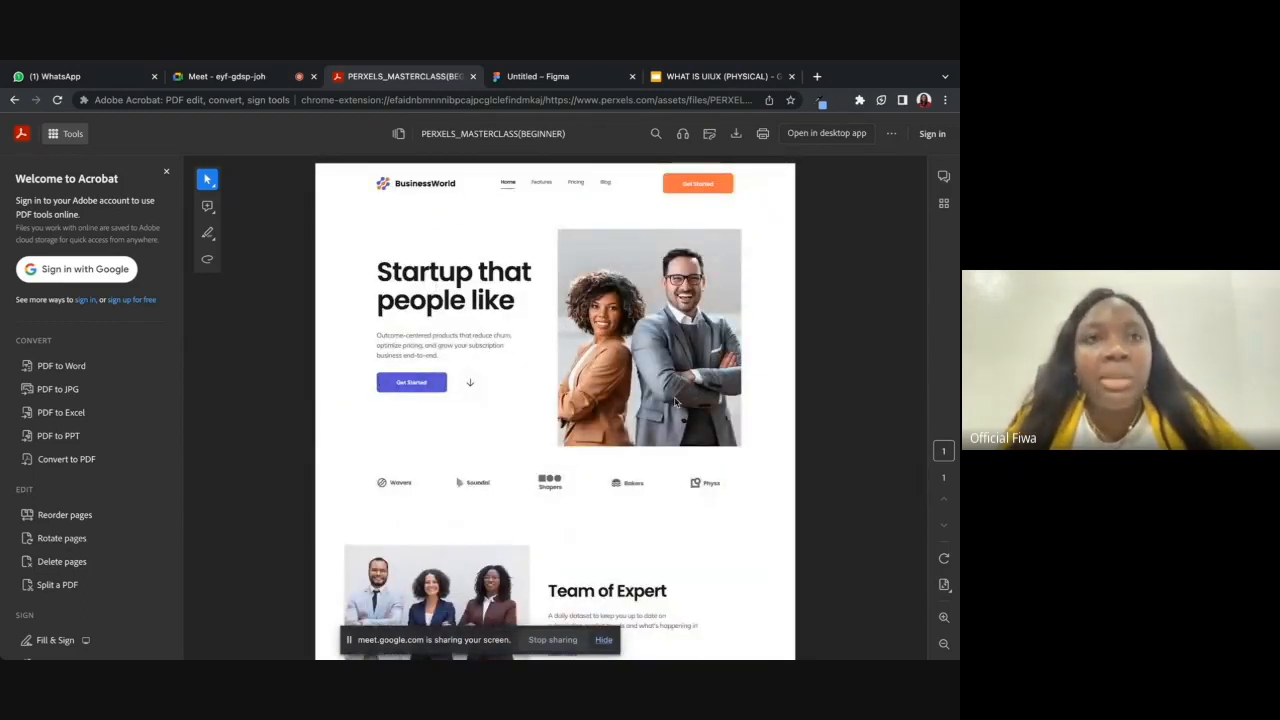
scroll(625, 366, down, 1)
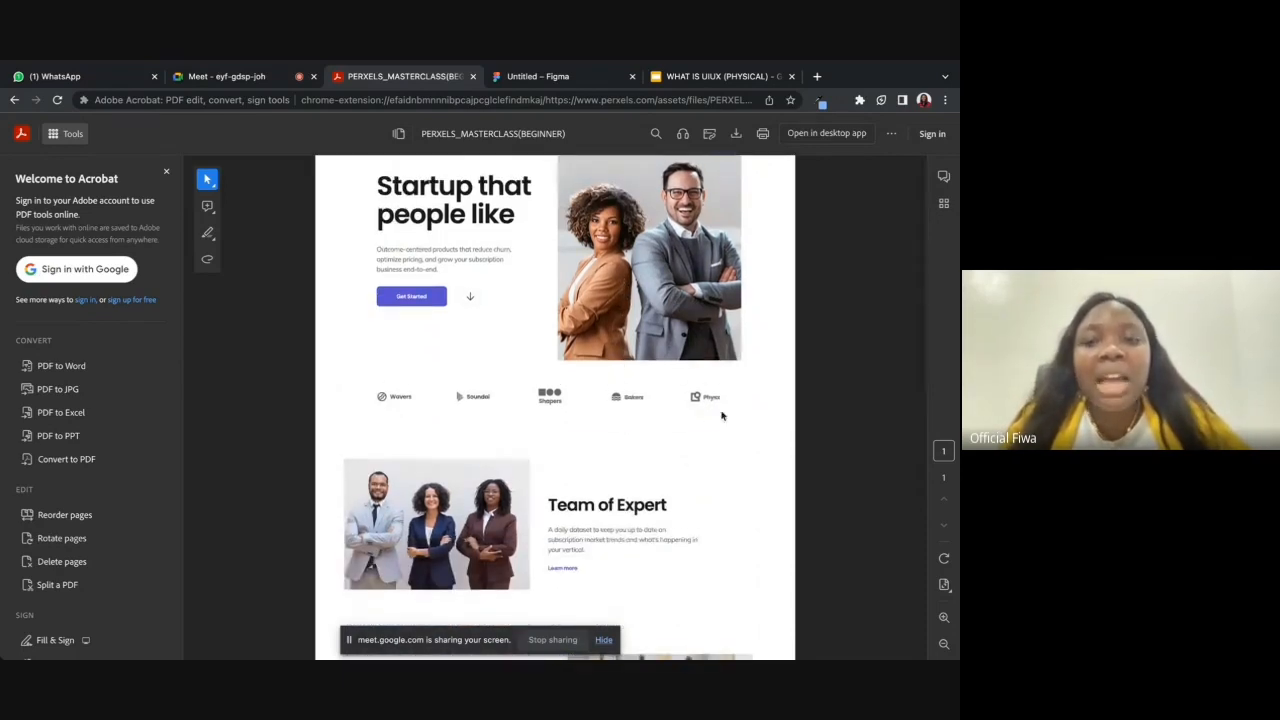
scroll(722, 415, down, 1)
scroll(700, 451, down, 3)
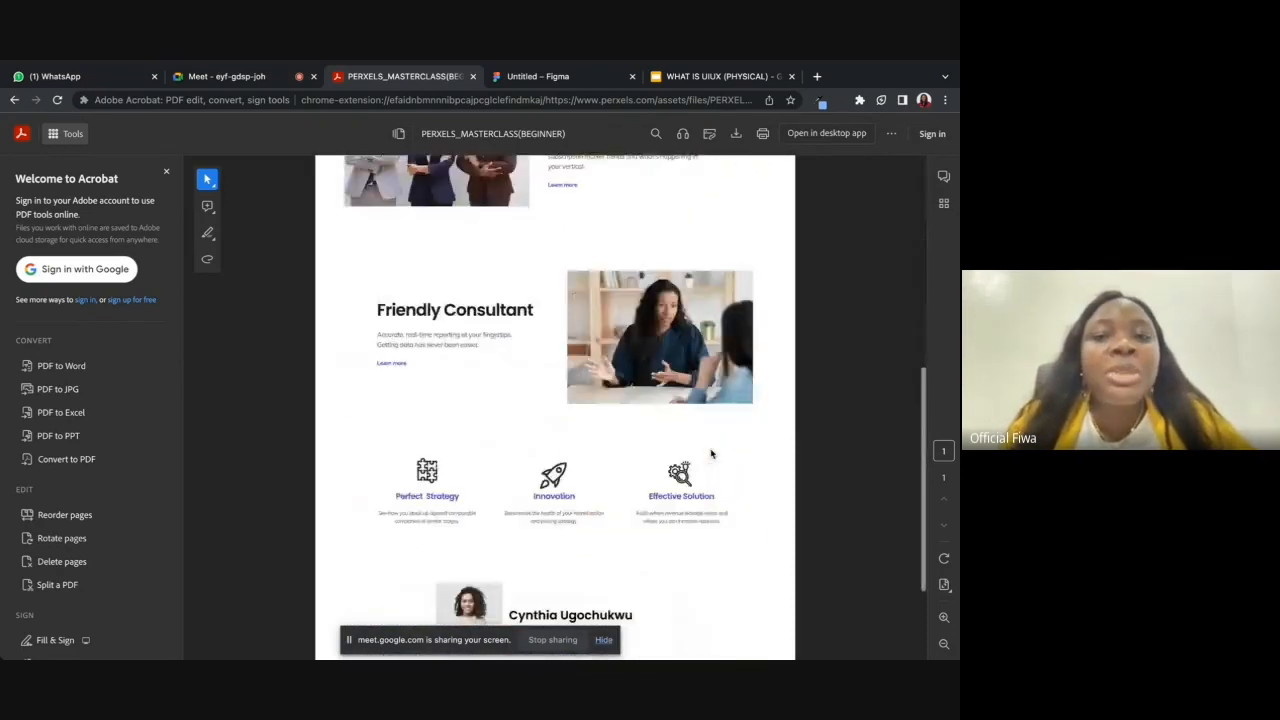
scroll(711, 454, down, 2)
scroll(655, 342, up, 8)
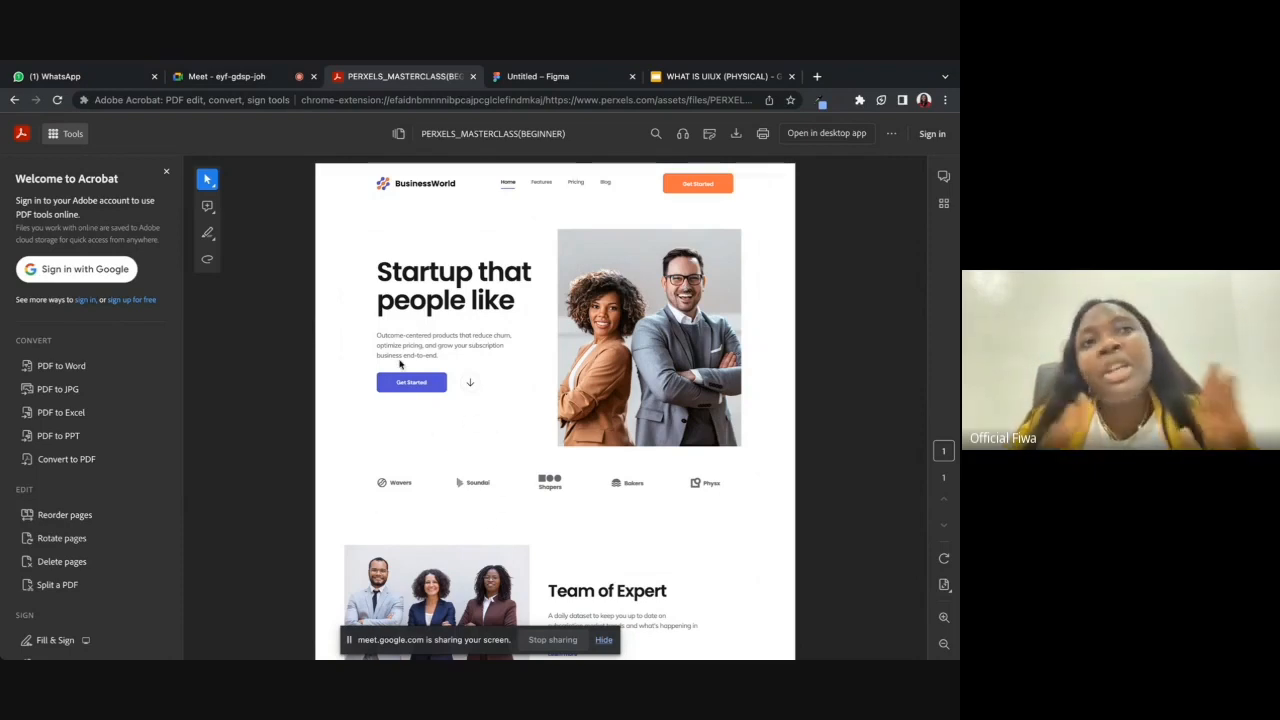
- Open the figma.com website in a new incognito browser window
click(170, 78)
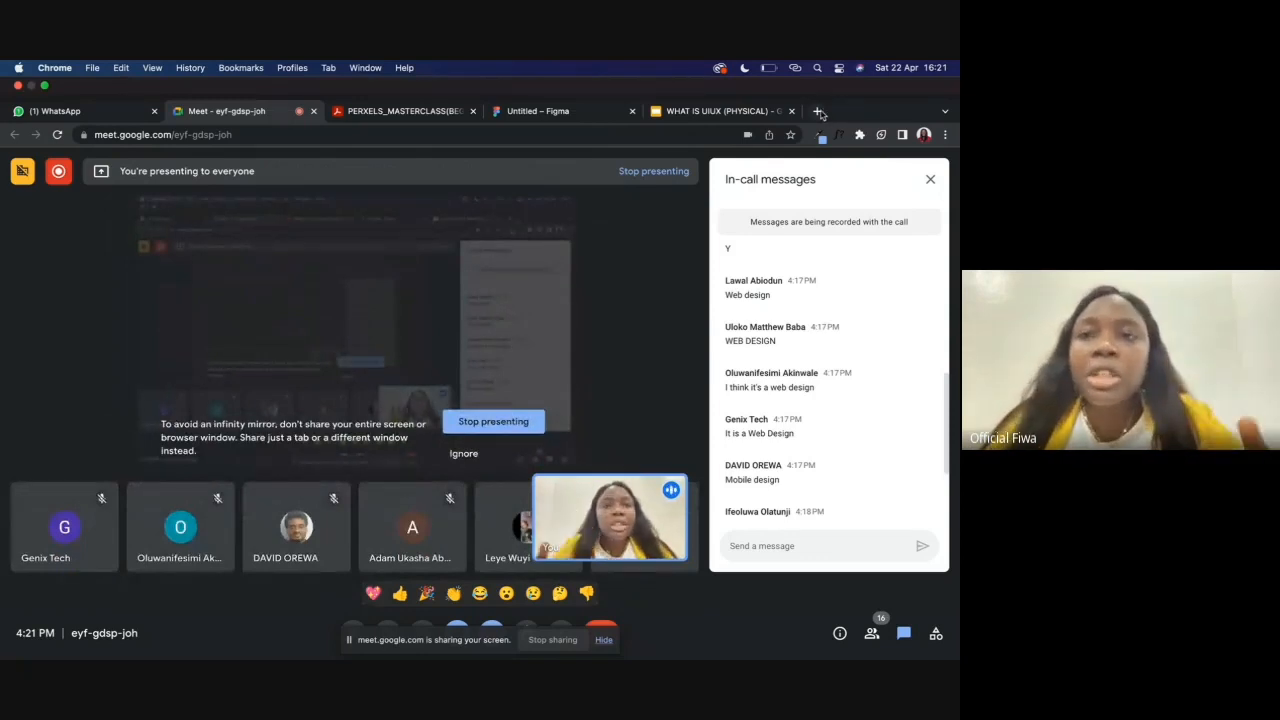
click(817, 111)
click(945, 134)
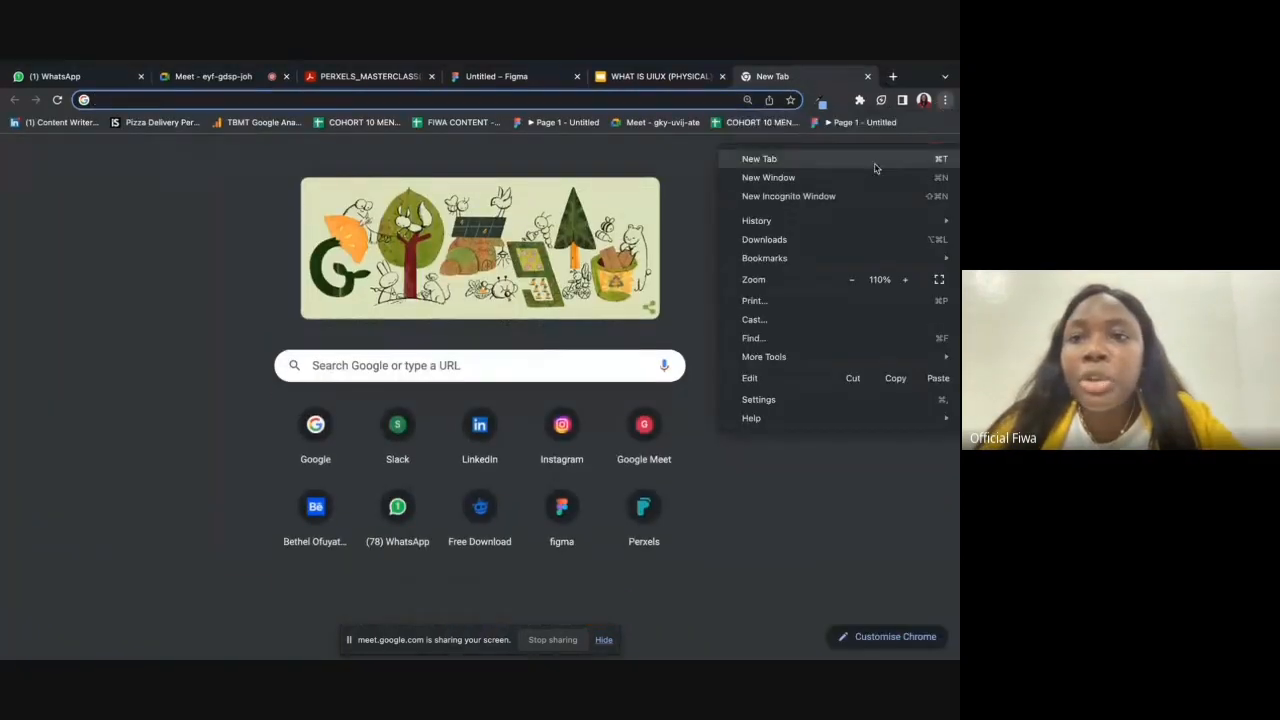
click(815, 196)
text(figma.com)
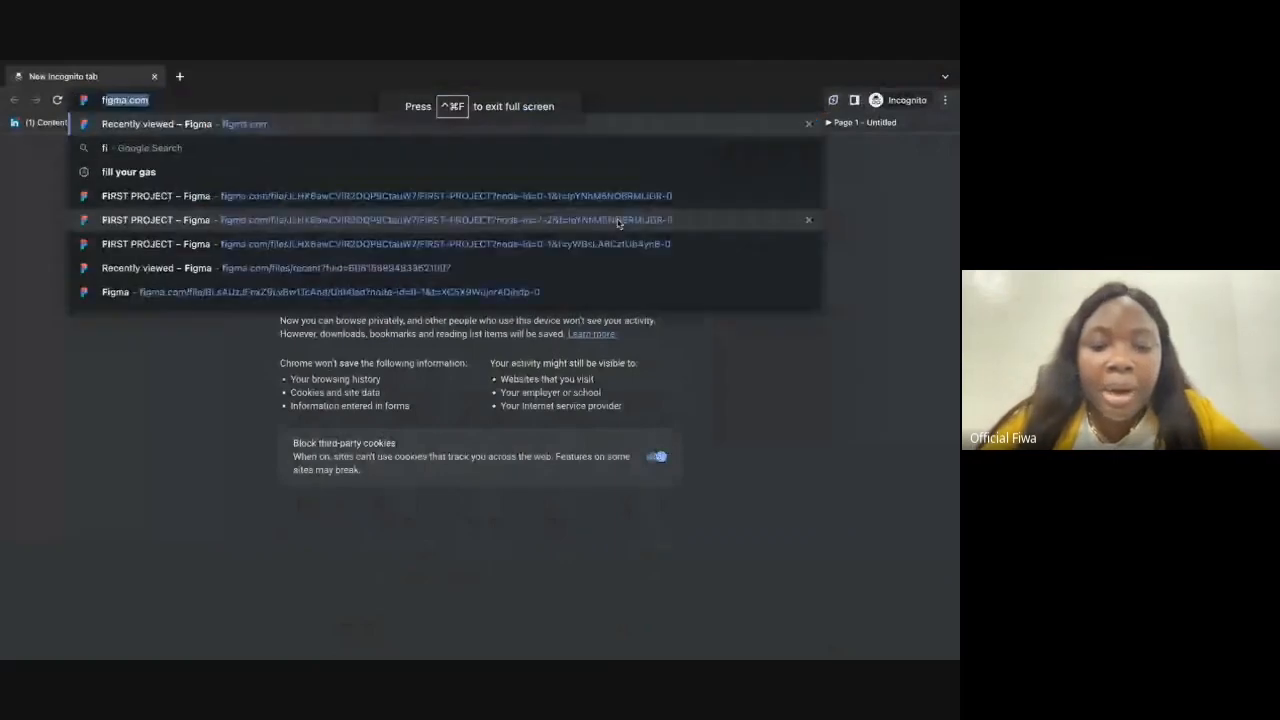
key(Return)
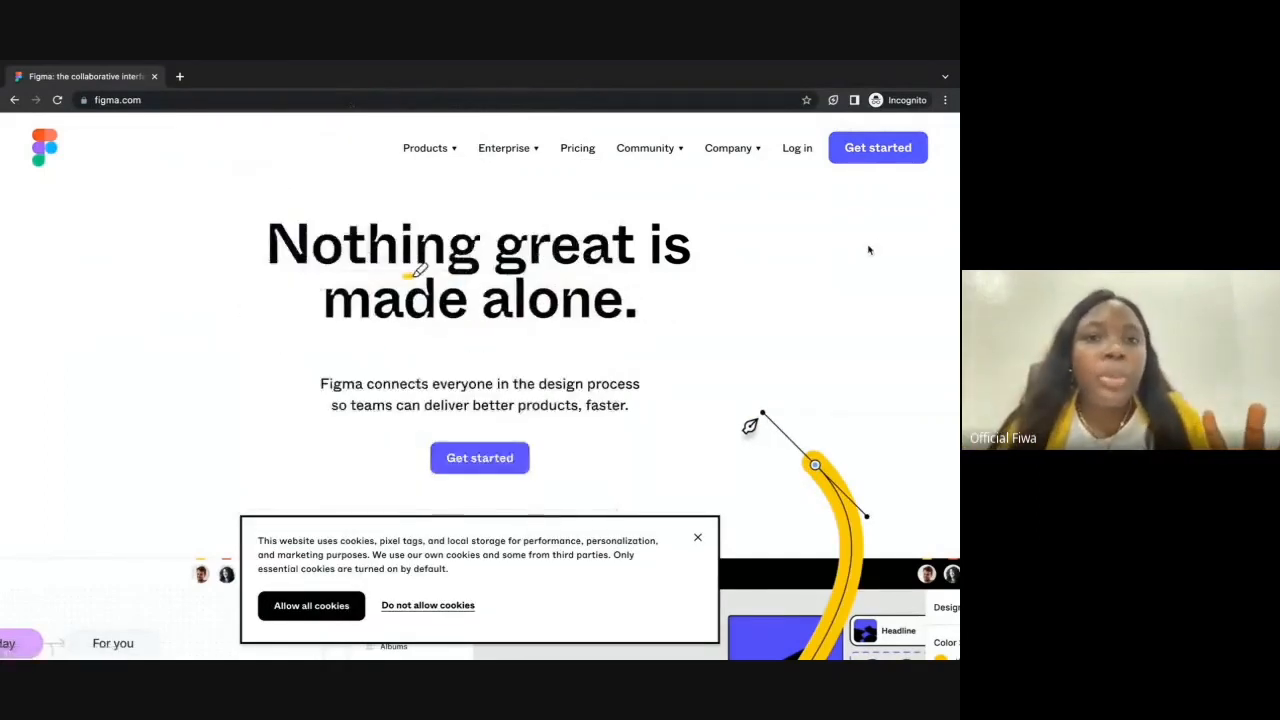
- Dismiss the Figma site's cookie notice and open the account sign-up form
click(697, 539)
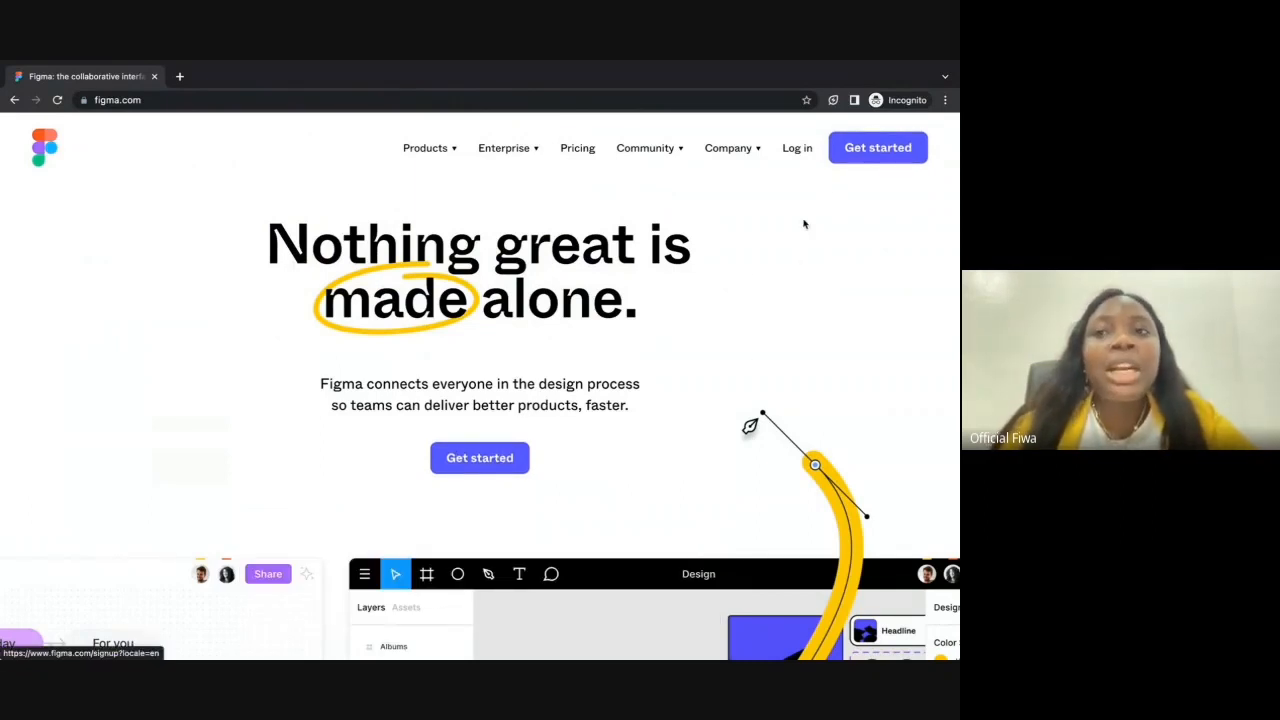
click(900, 149)
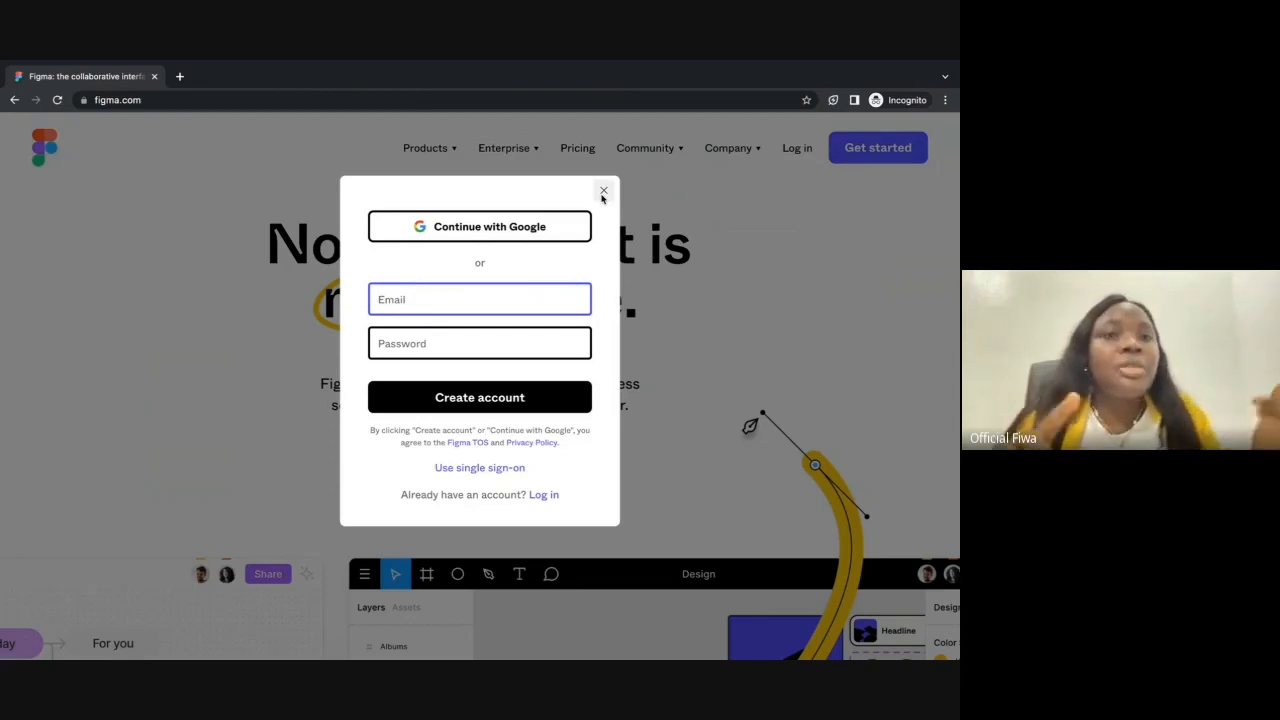
- Close the account sign-up form and open Figma's recent files in the signed-in browser window
click(603, 191)
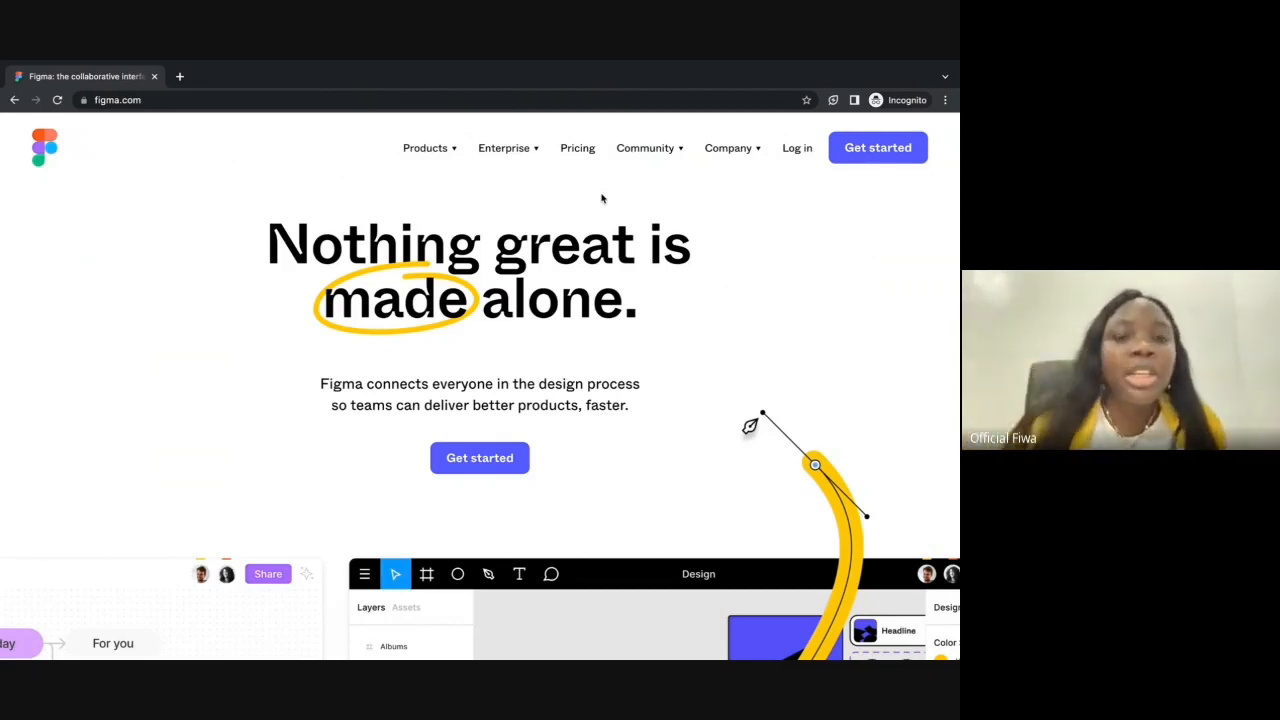
click(724, 645)
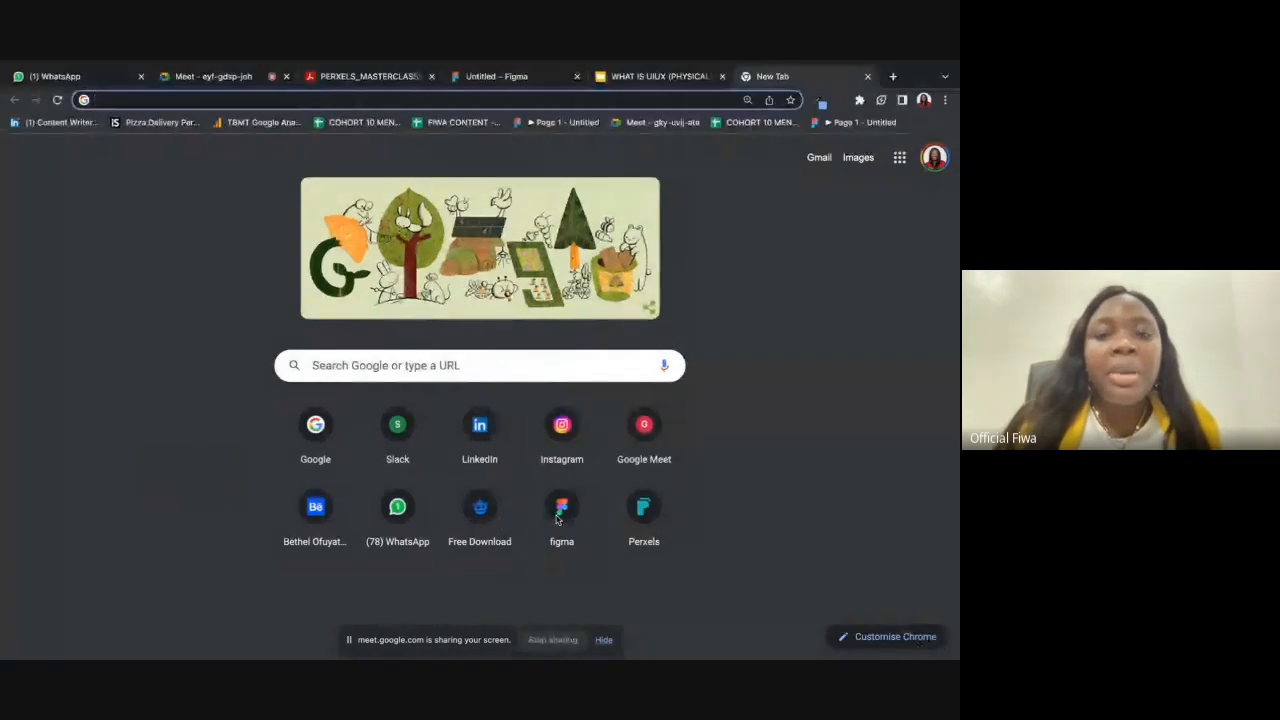
click(558, 515)
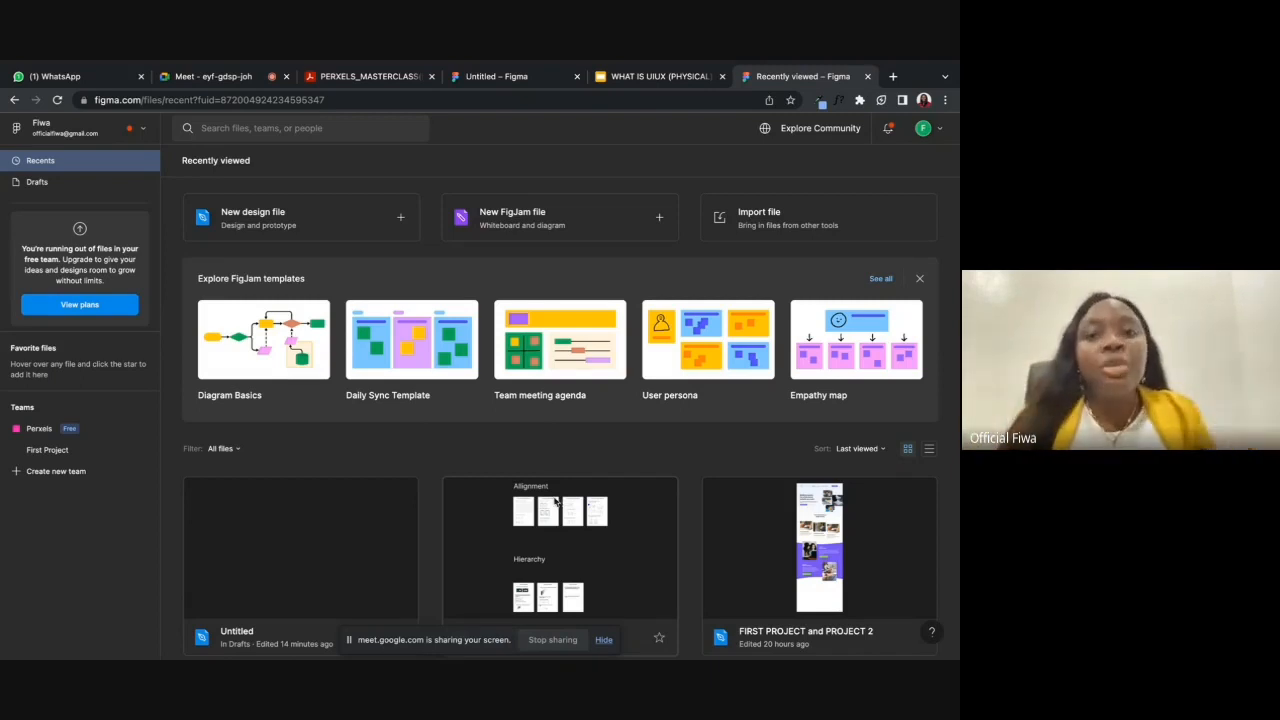
- Look through the recently viewed design files and return to the start of the list
scroll(508, 607, down, 1)
scroll(508, 607, up, 1)
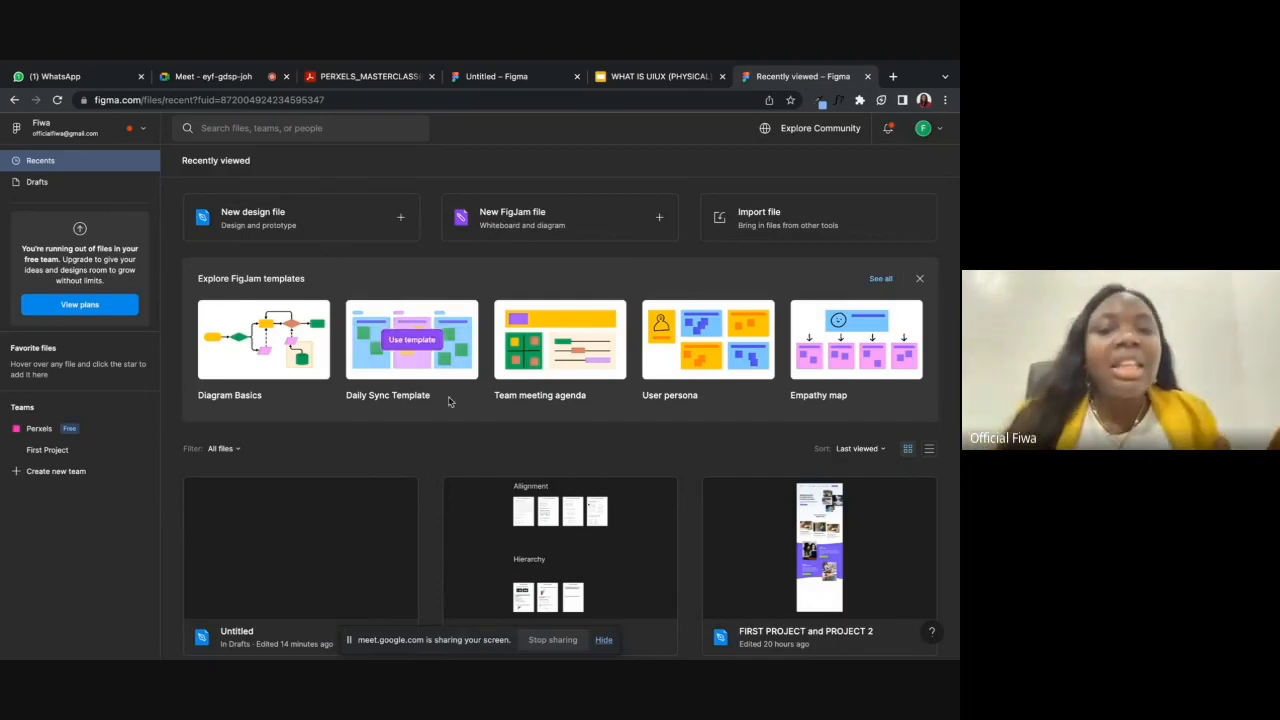
scroll(448, 401, down, 15)
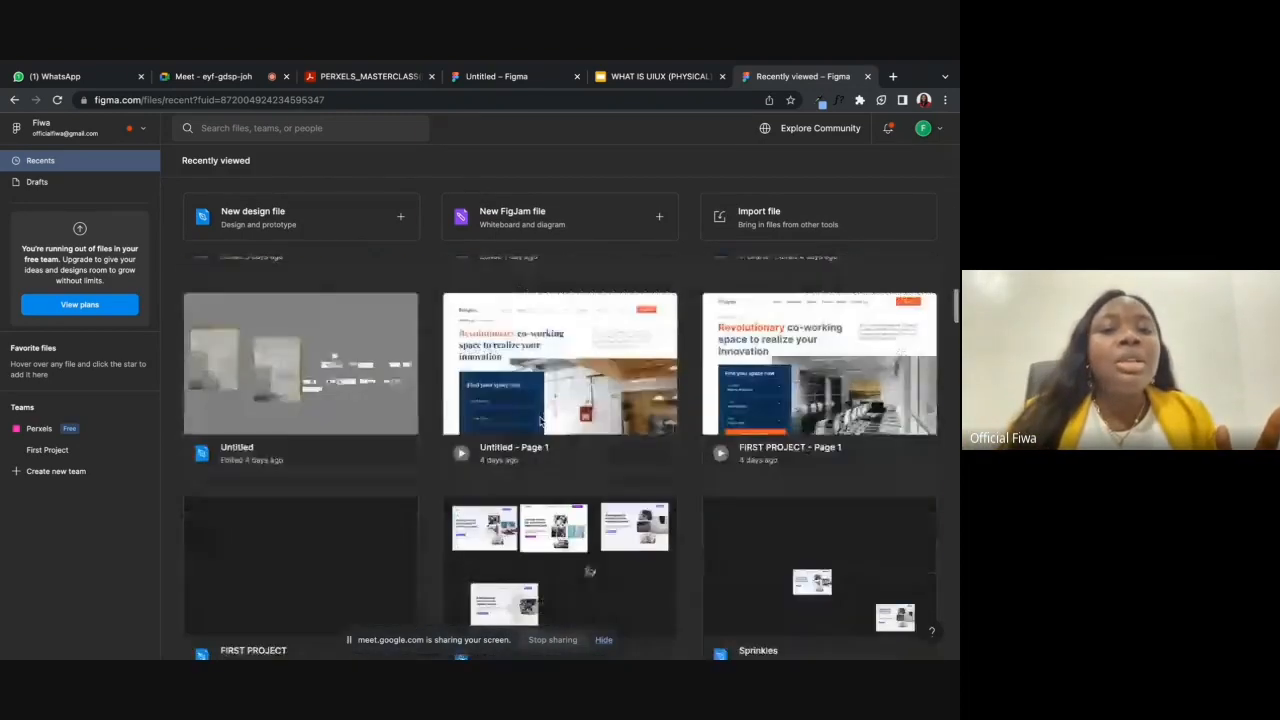
scroll(540, 421, down, 15)
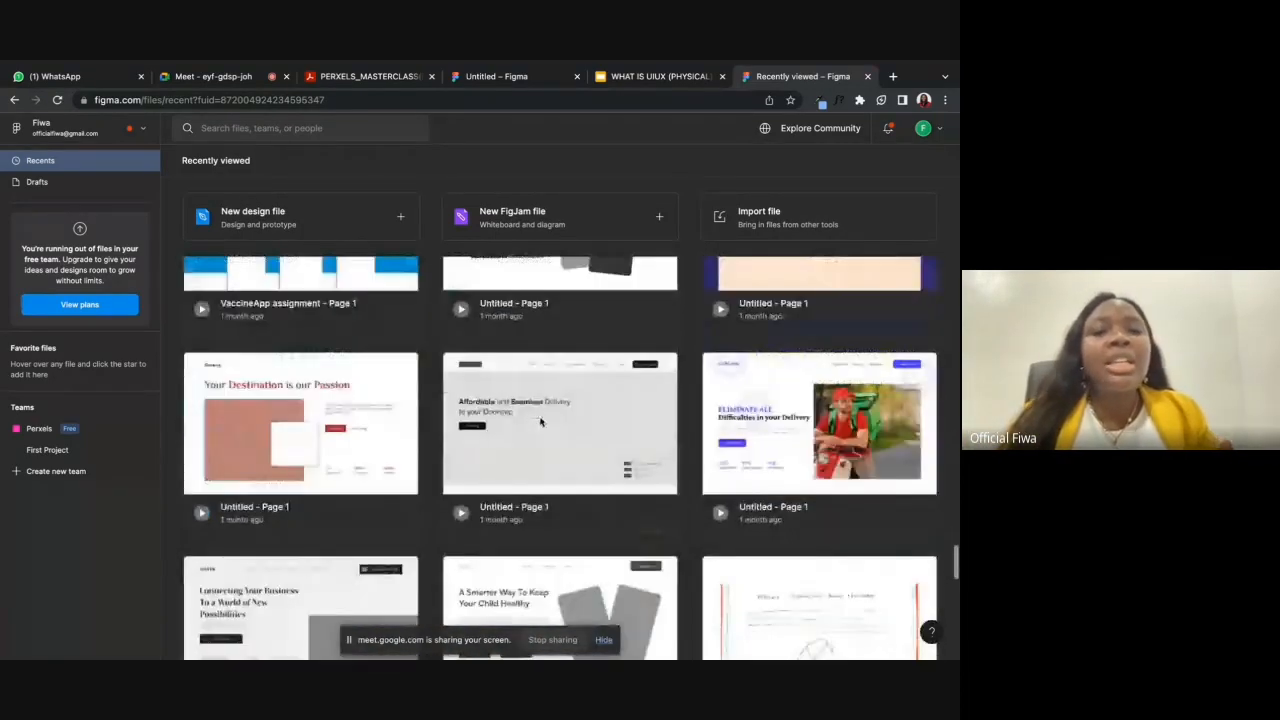
scroll(540, 421, up, 20)
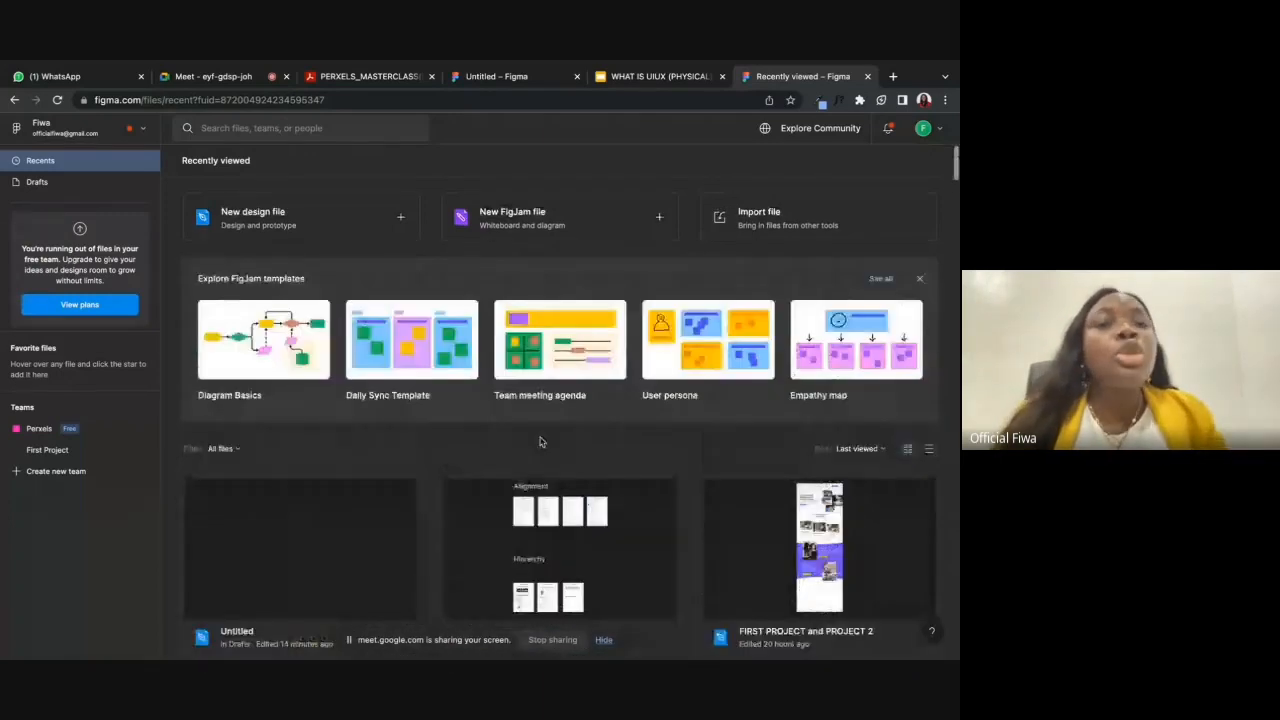
scroll(540, 442, down, 20)
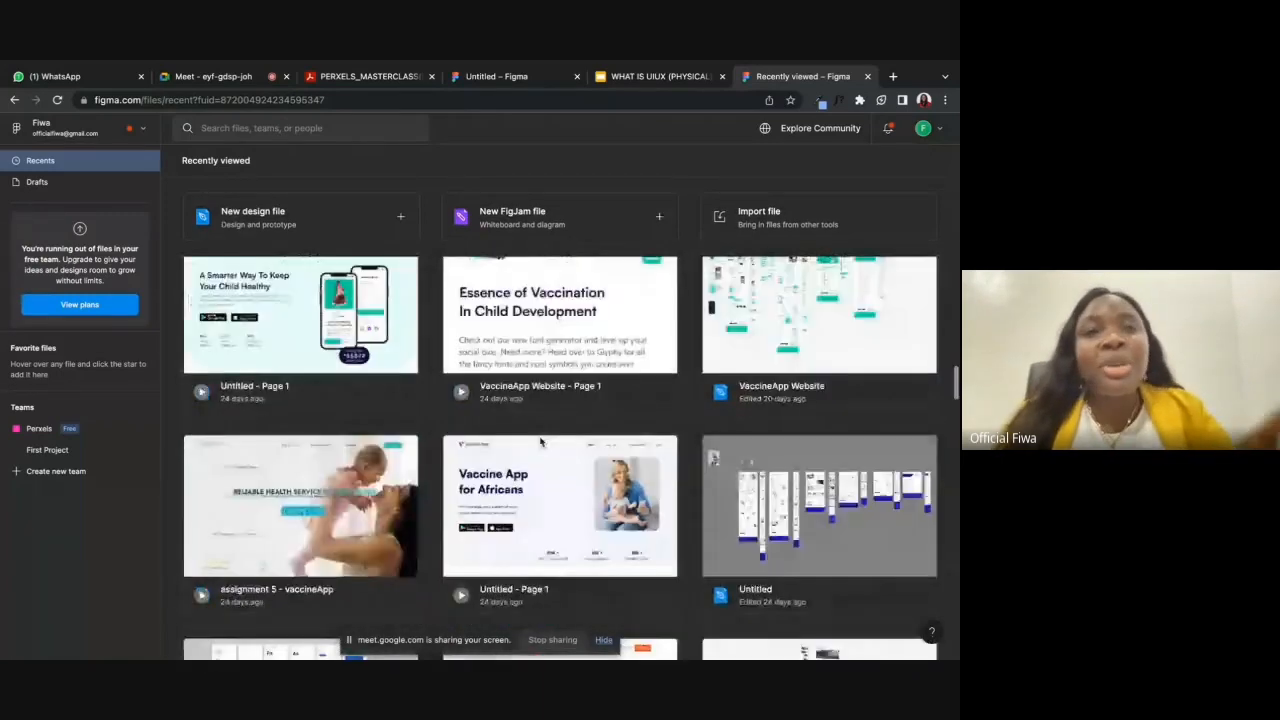
scroll(540, 442, up, 20)
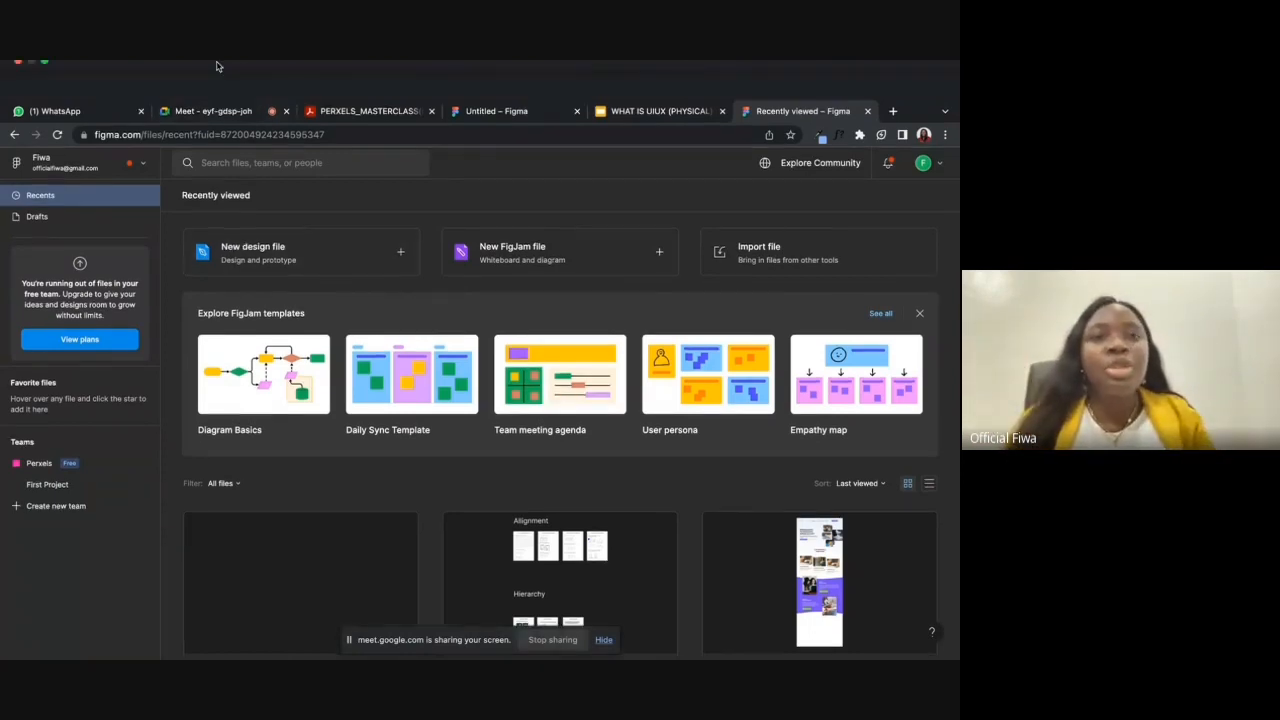
- Read the participants' latest replies in the Meet chat and return to Figma's recently viewed files
click(228, 115)
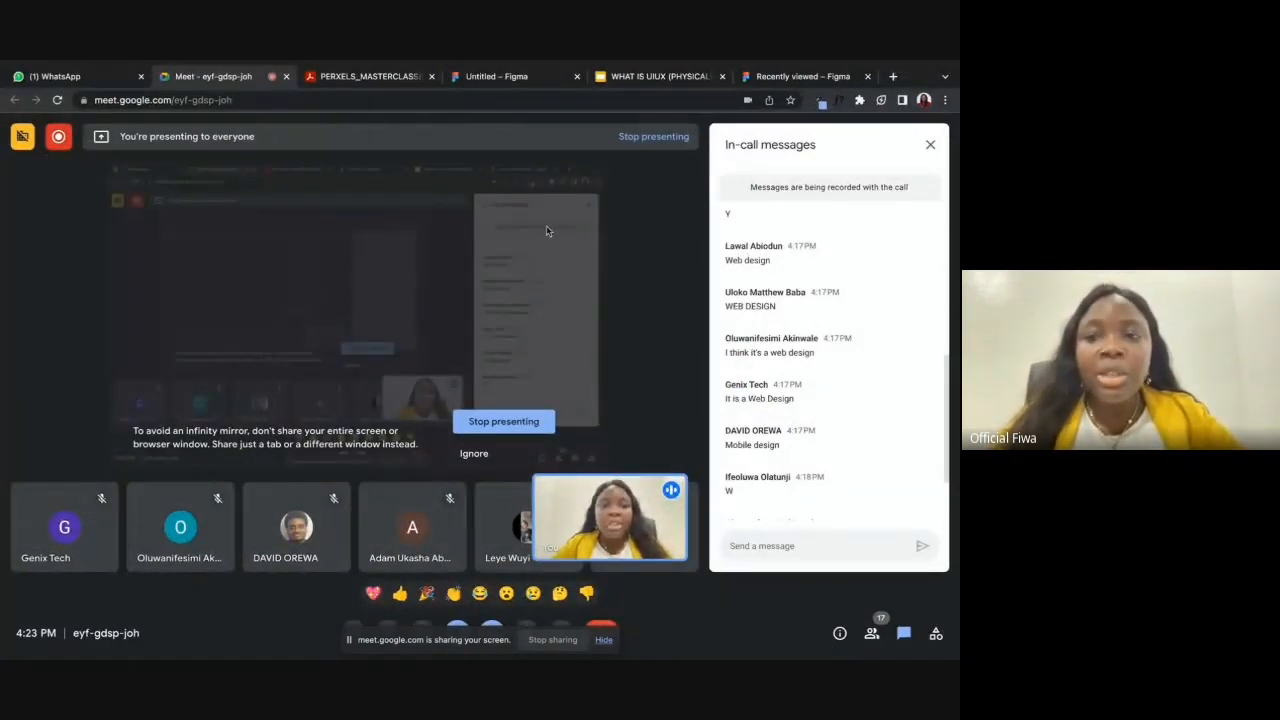
scroll(841, 396, down, 2)
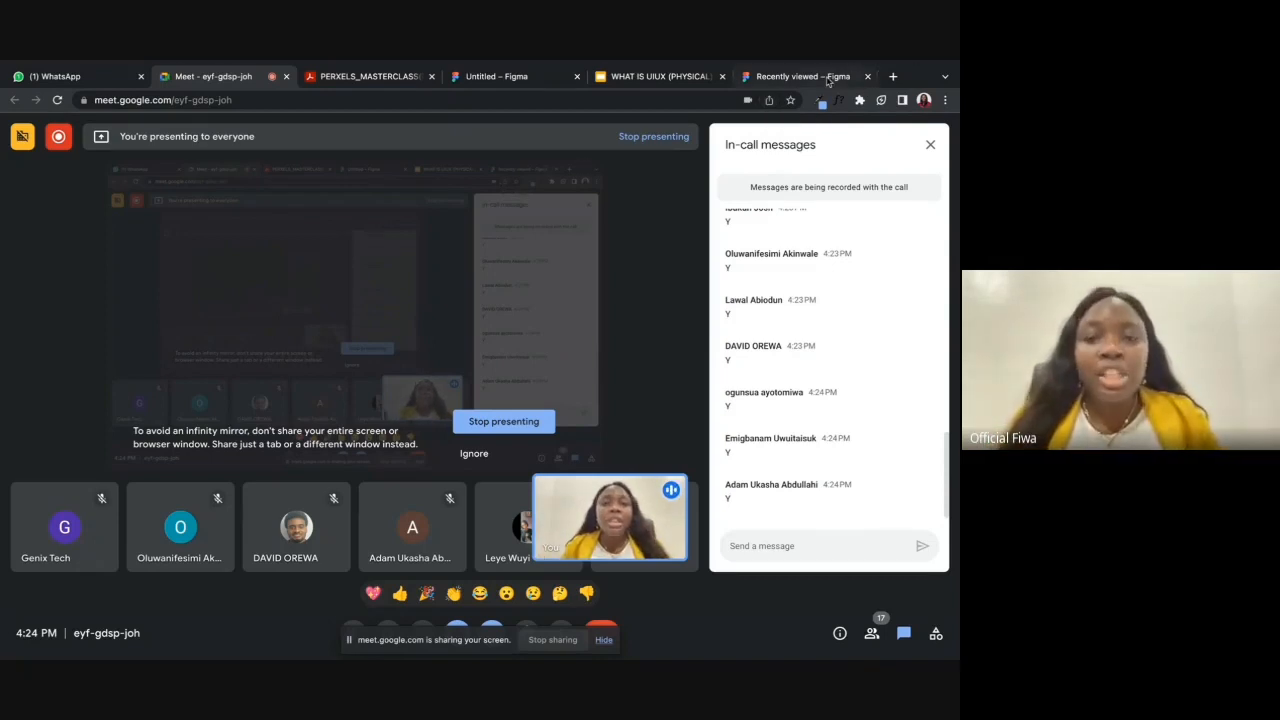
click(830, 78)
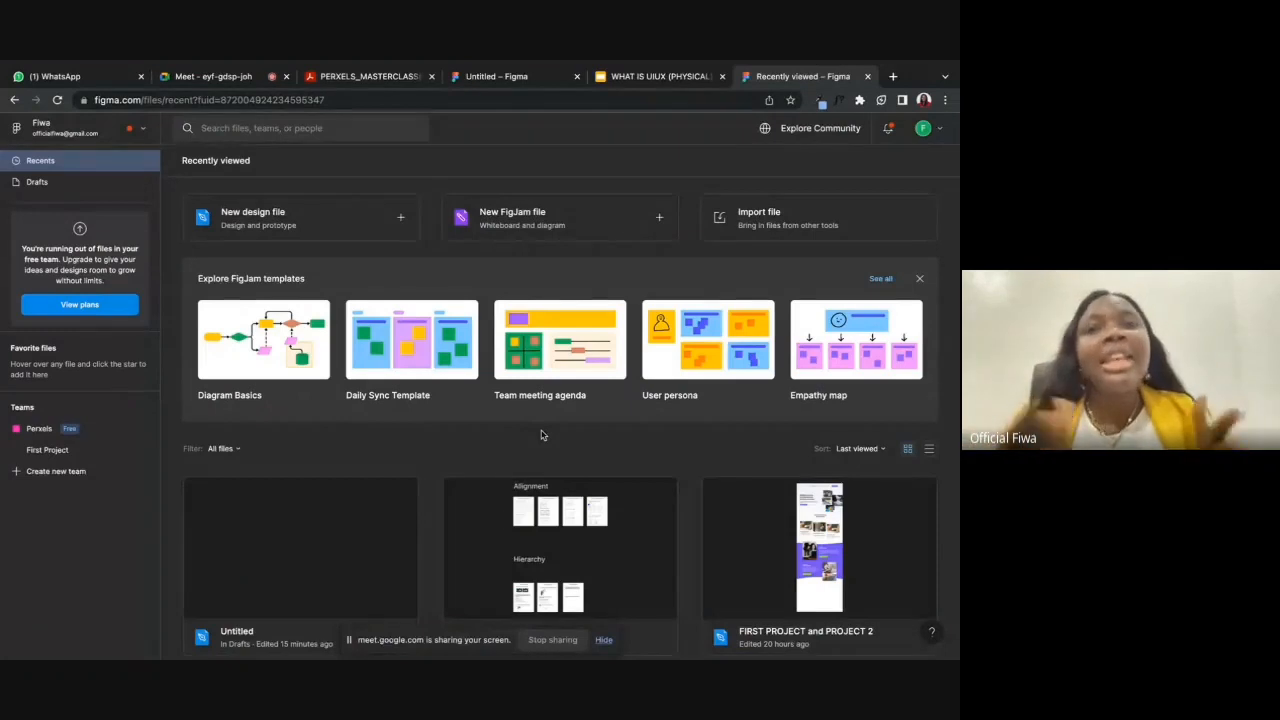
- Create a new design file, return to the recent files and create another blank design file
click(292, 216)
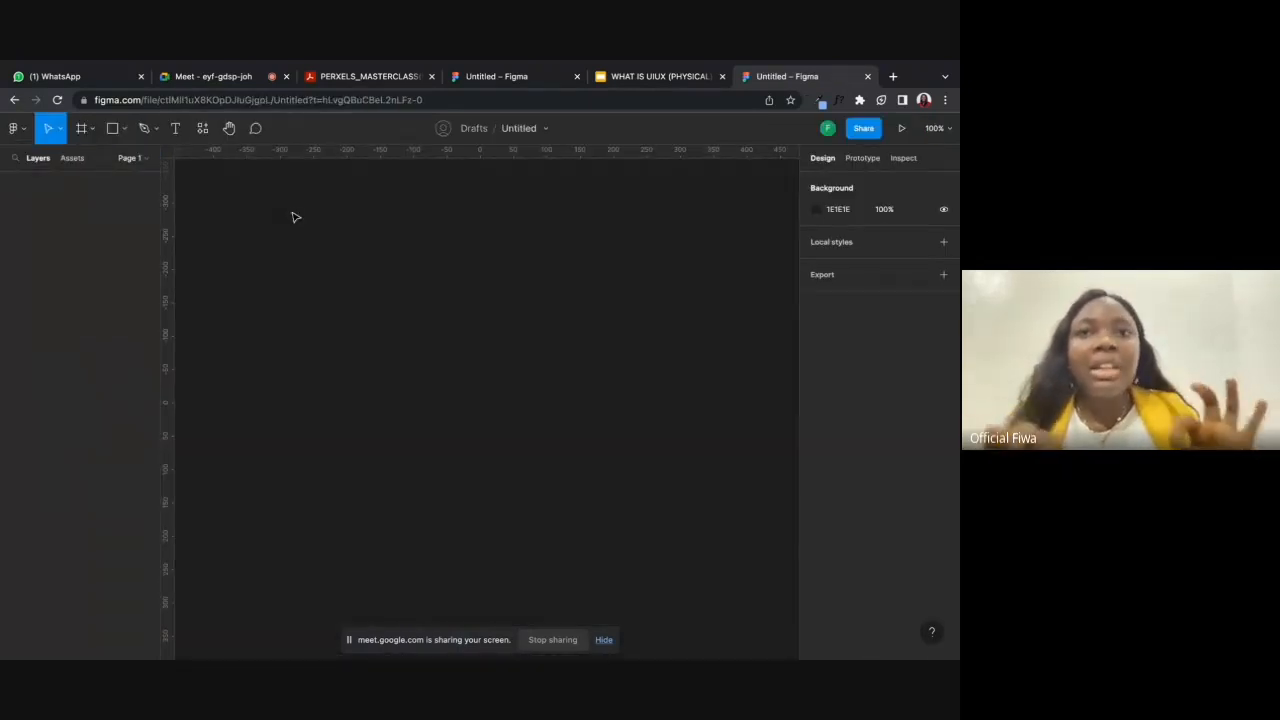
click(14, 99)
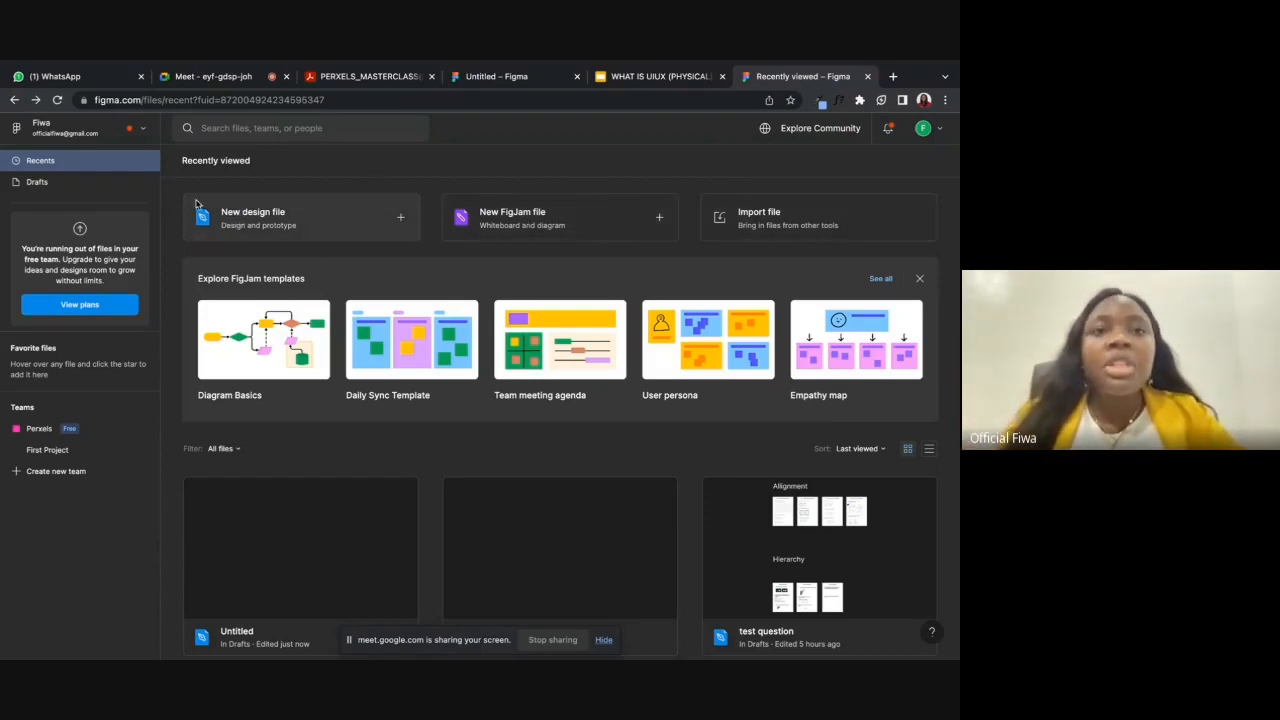
click(323, 216)
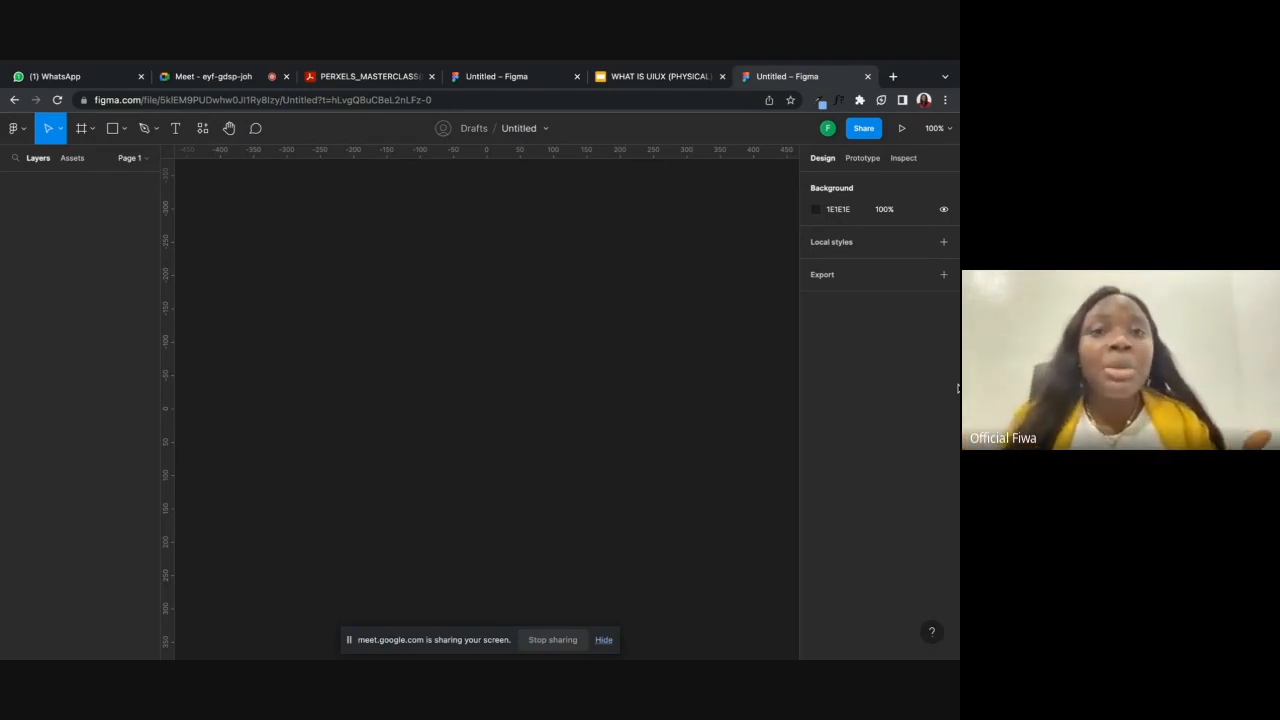
drag(374, 243, 822, 371)
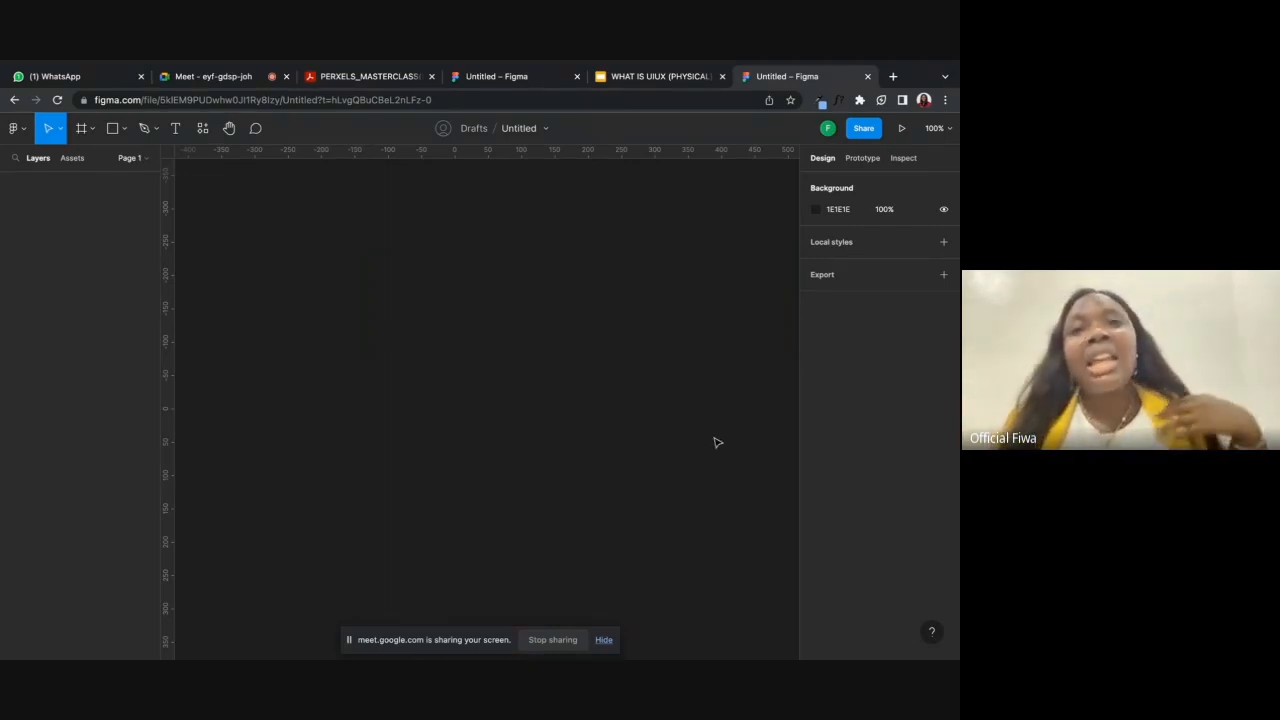
- Check the Meet chat again and switch to the untitled Figma design file that was already open
click(217, 80)
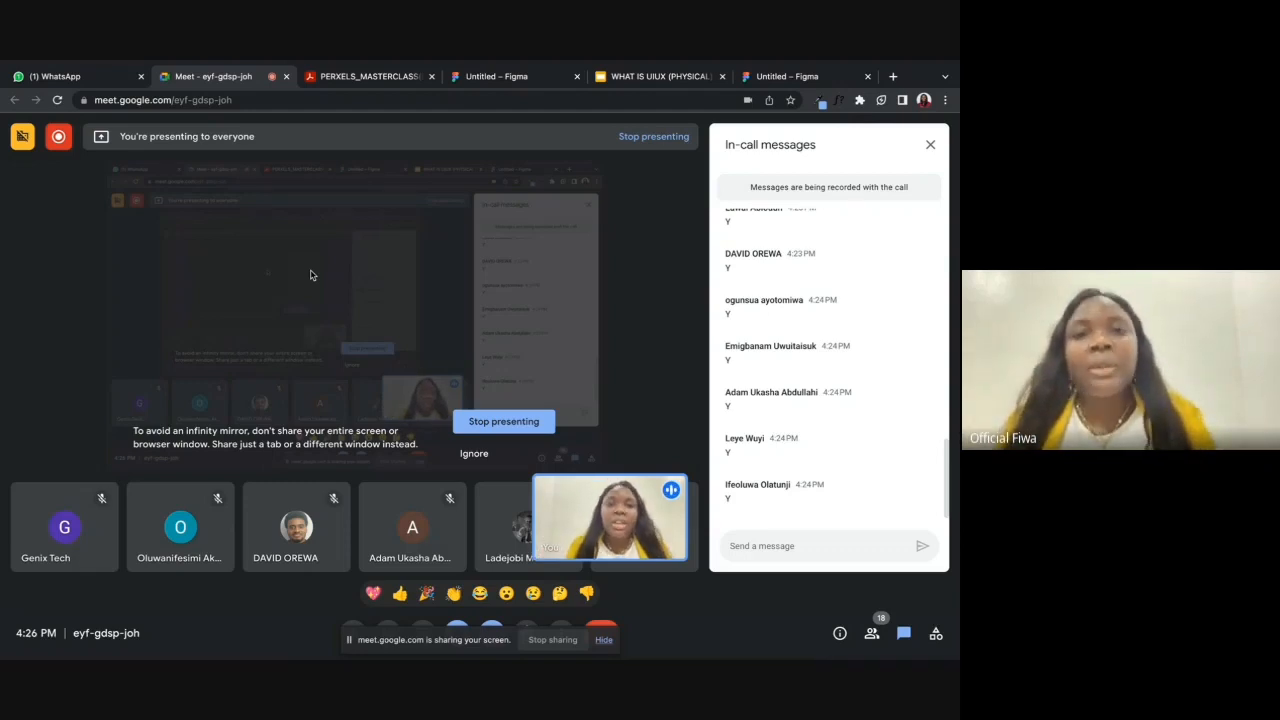
key(super+4)
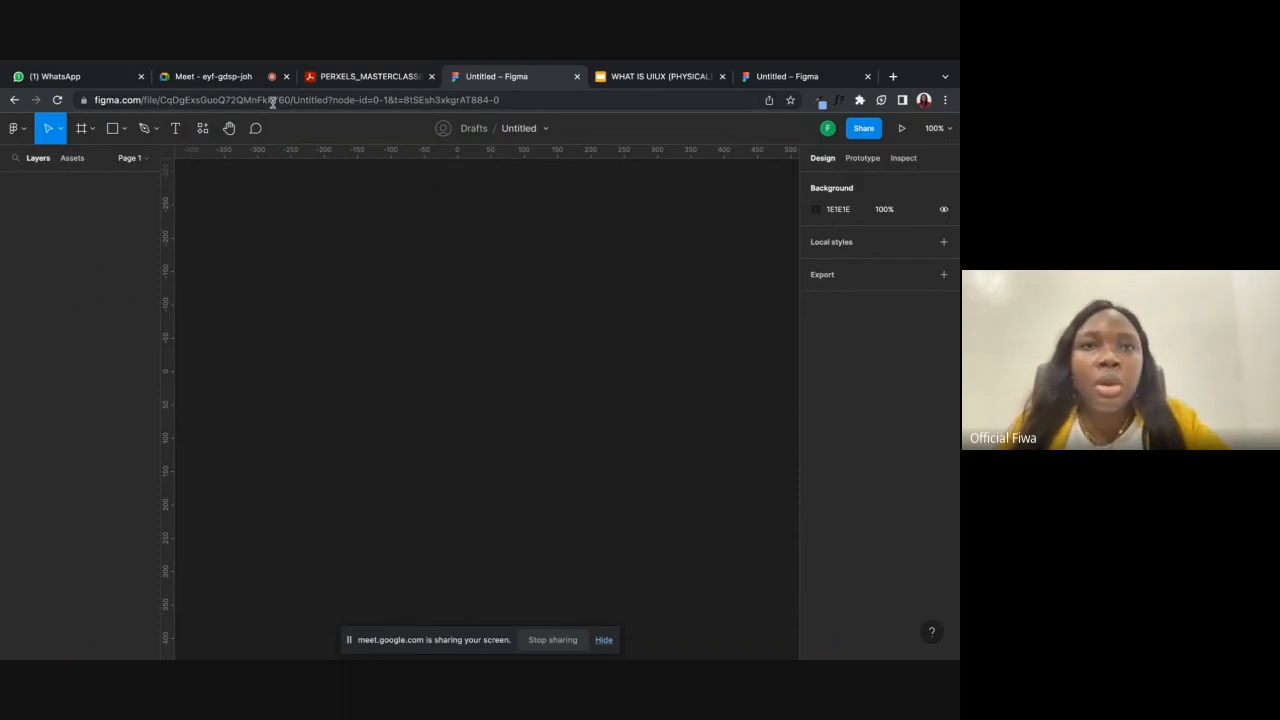
- Examine Figma's main menu, including the File commands and the Help and account options, and close it
click(24, 133)
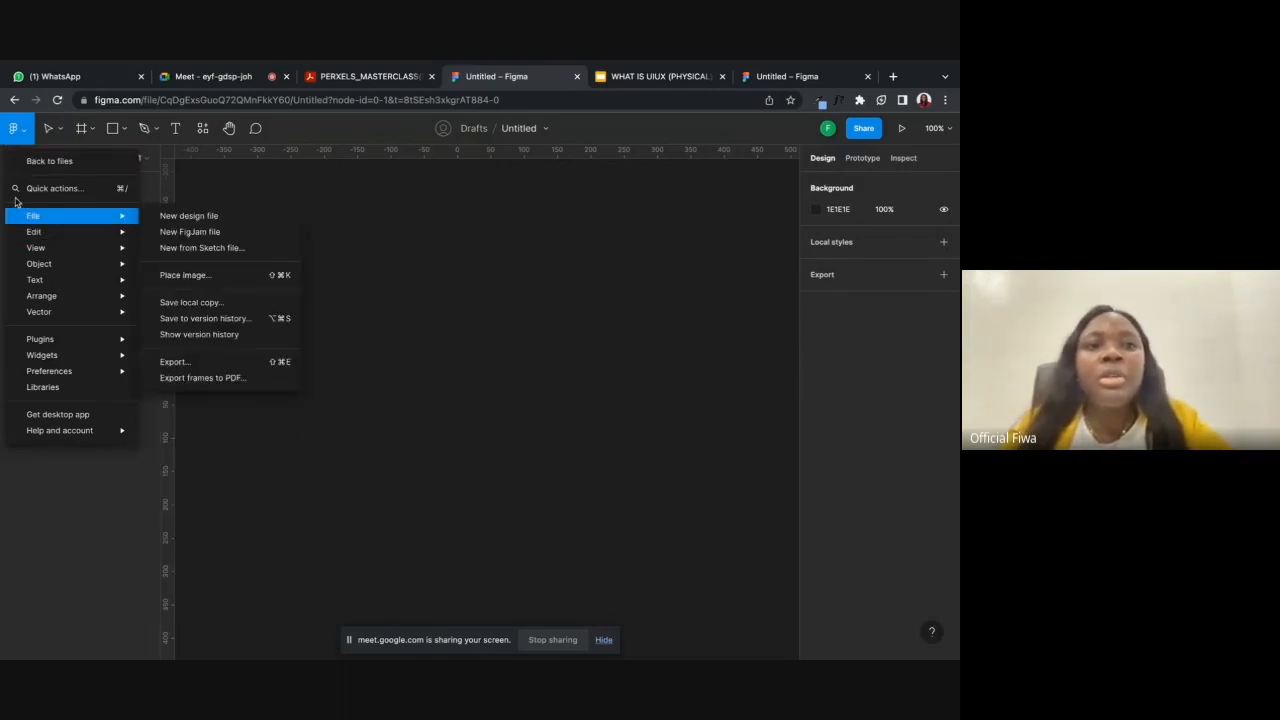
mouse_move(42, 249)
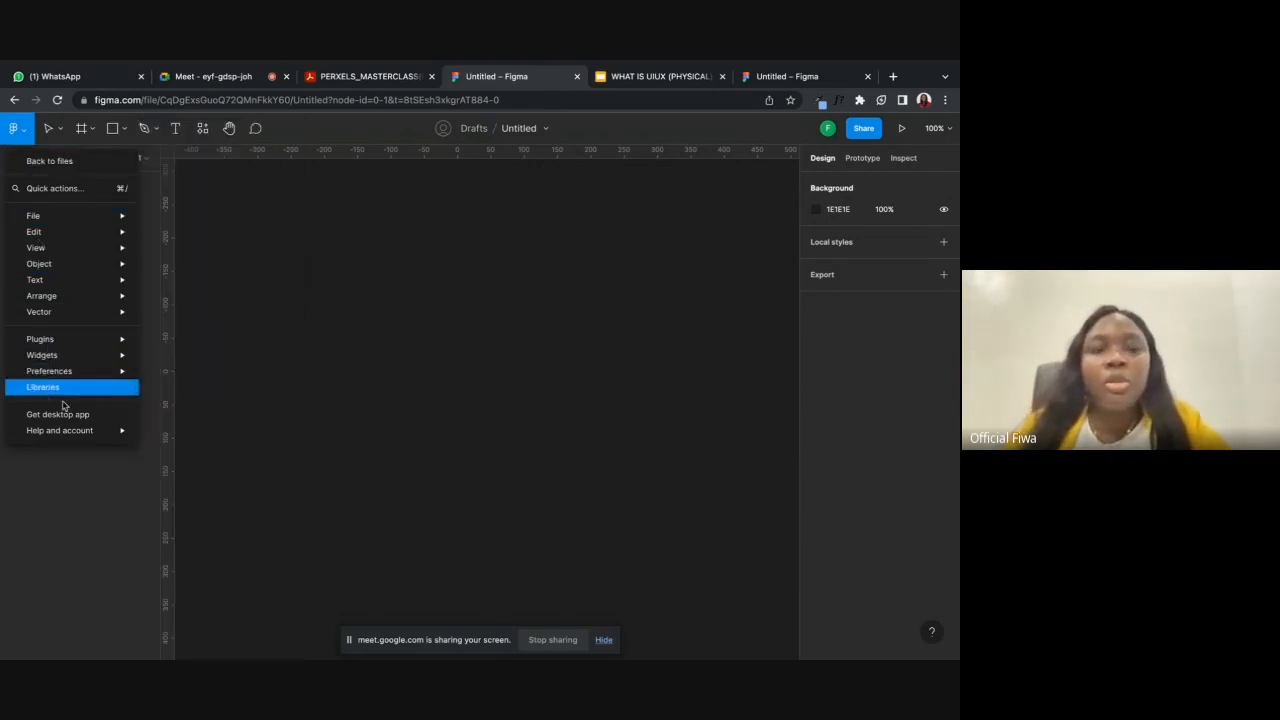
mouse_move(66, 440)
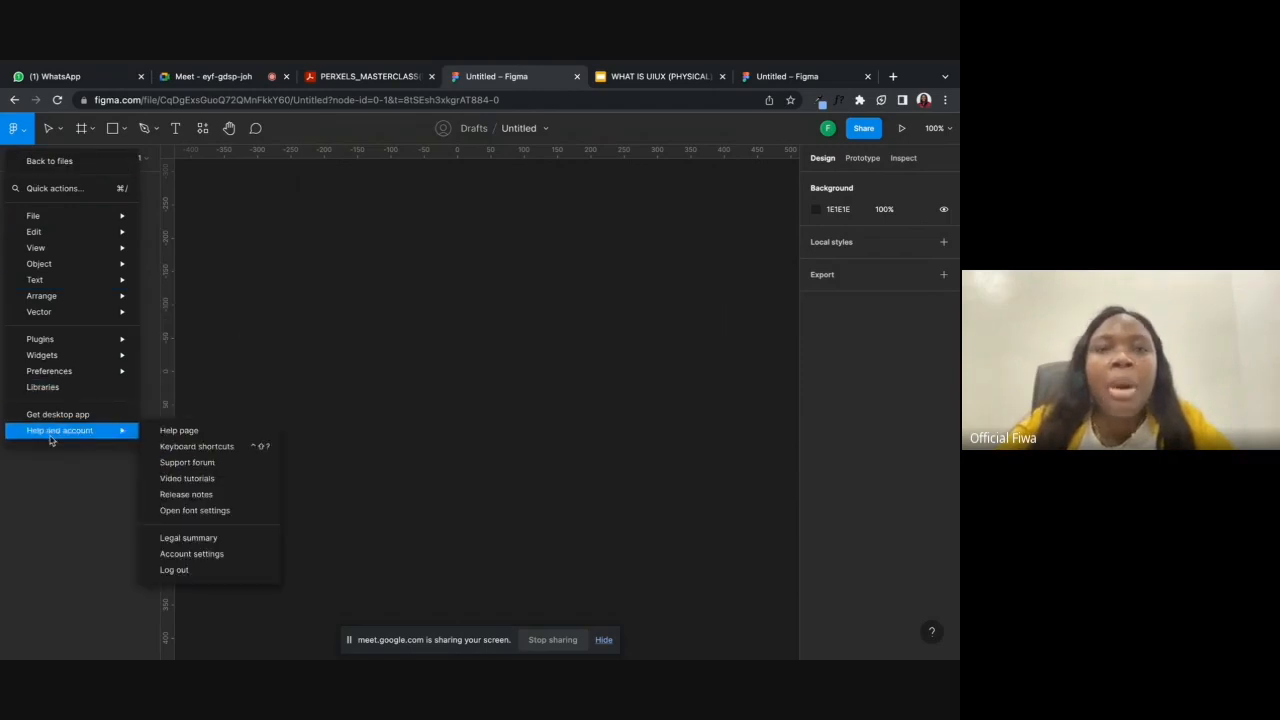
click(48, 538)
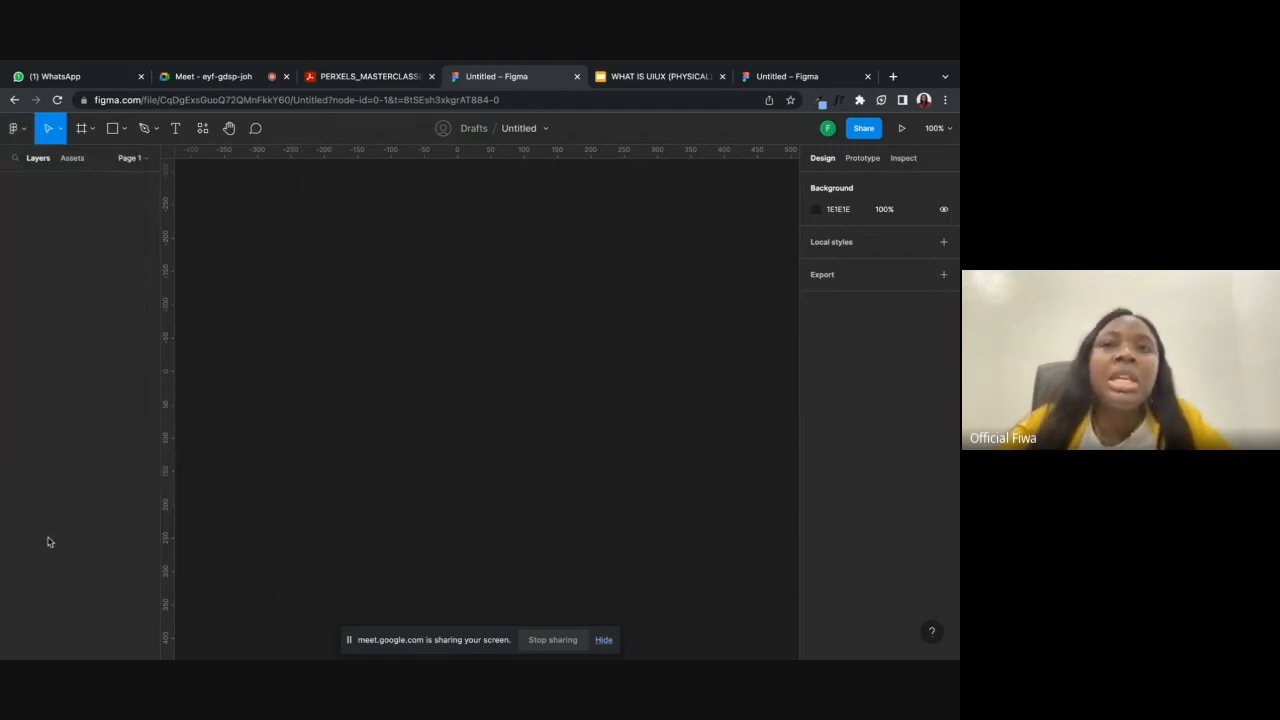
- Examine the Move and Scale tools by activating each in turn, finishing with the Move tool
click(94, 130)
click(62, 130)
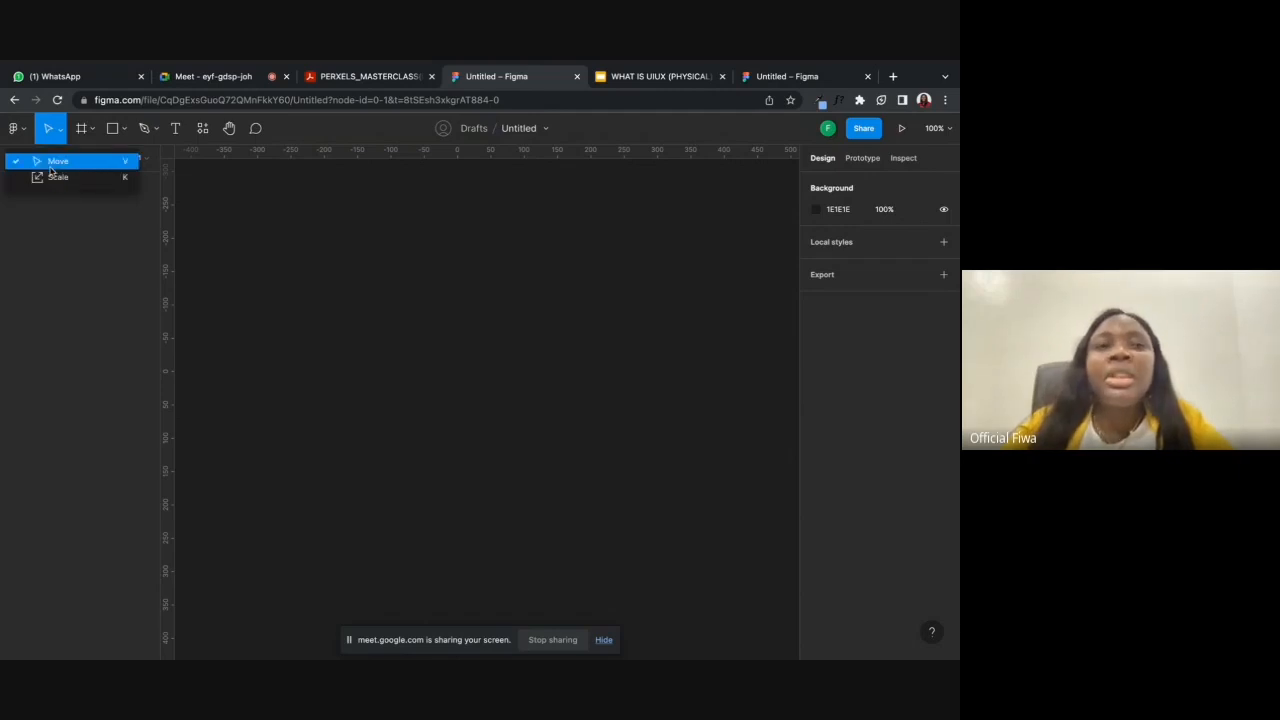
click(50, 168)
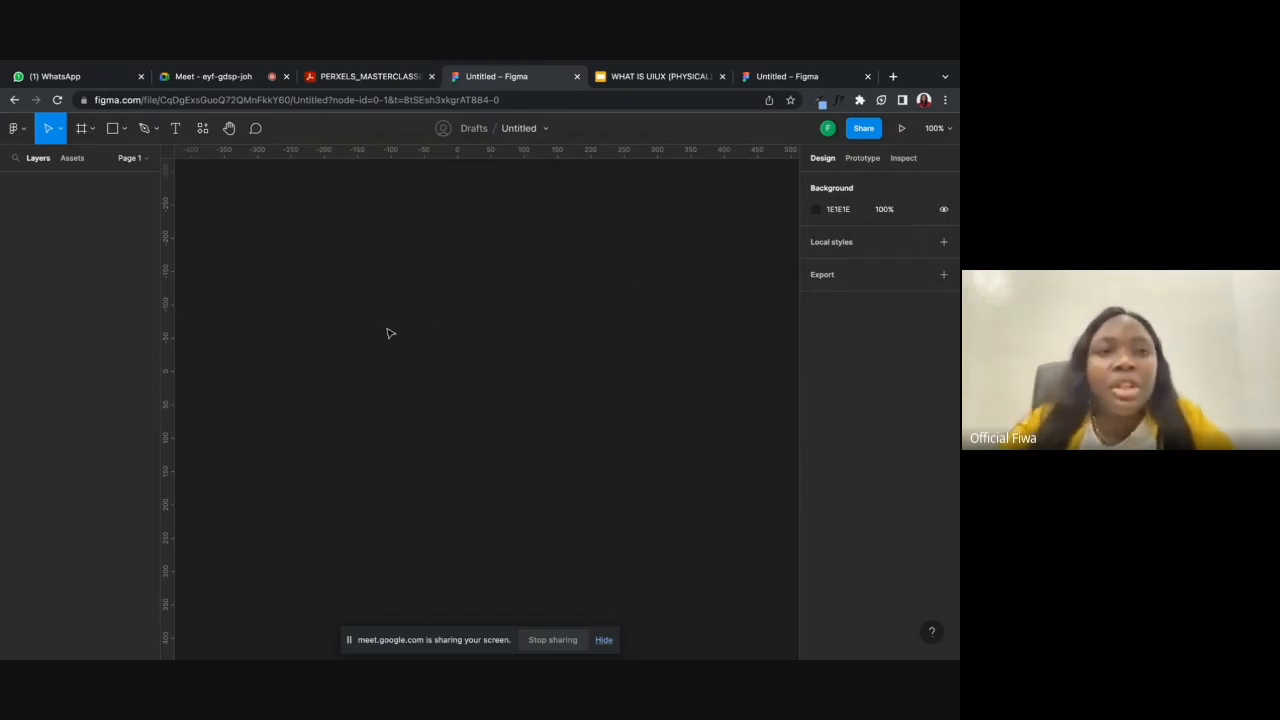
click(60, 128)
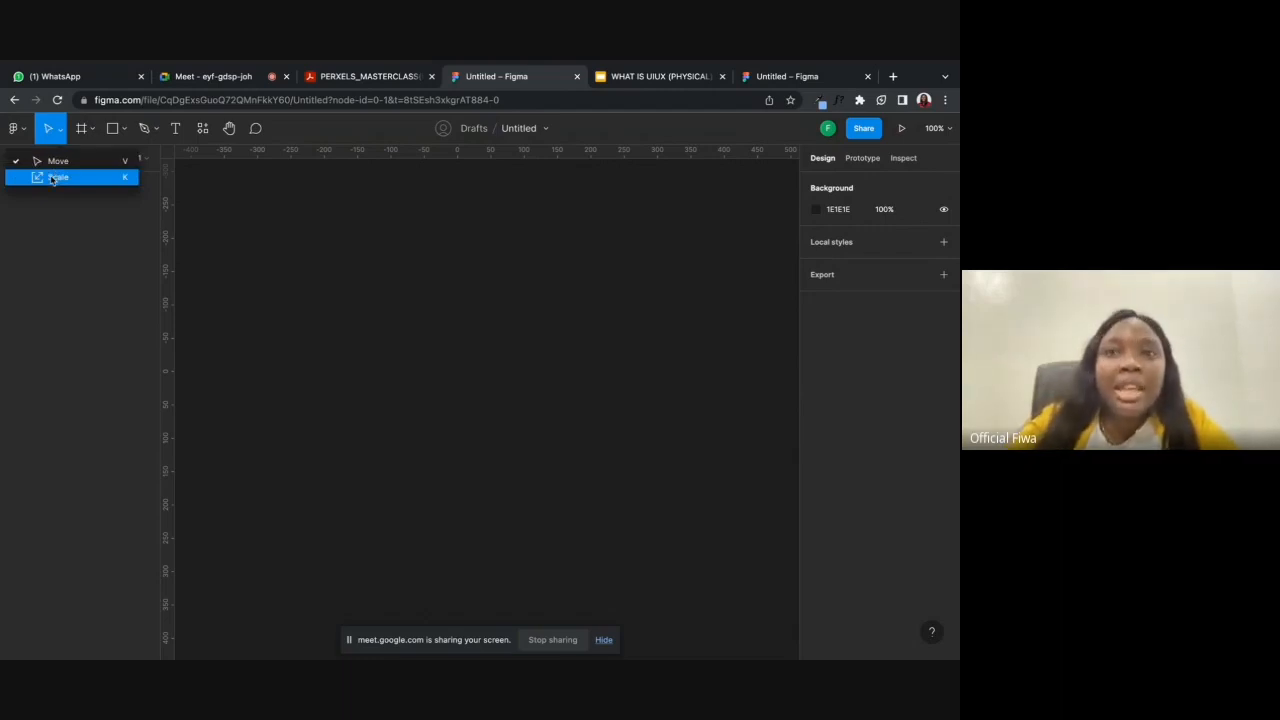
click(52, 178)
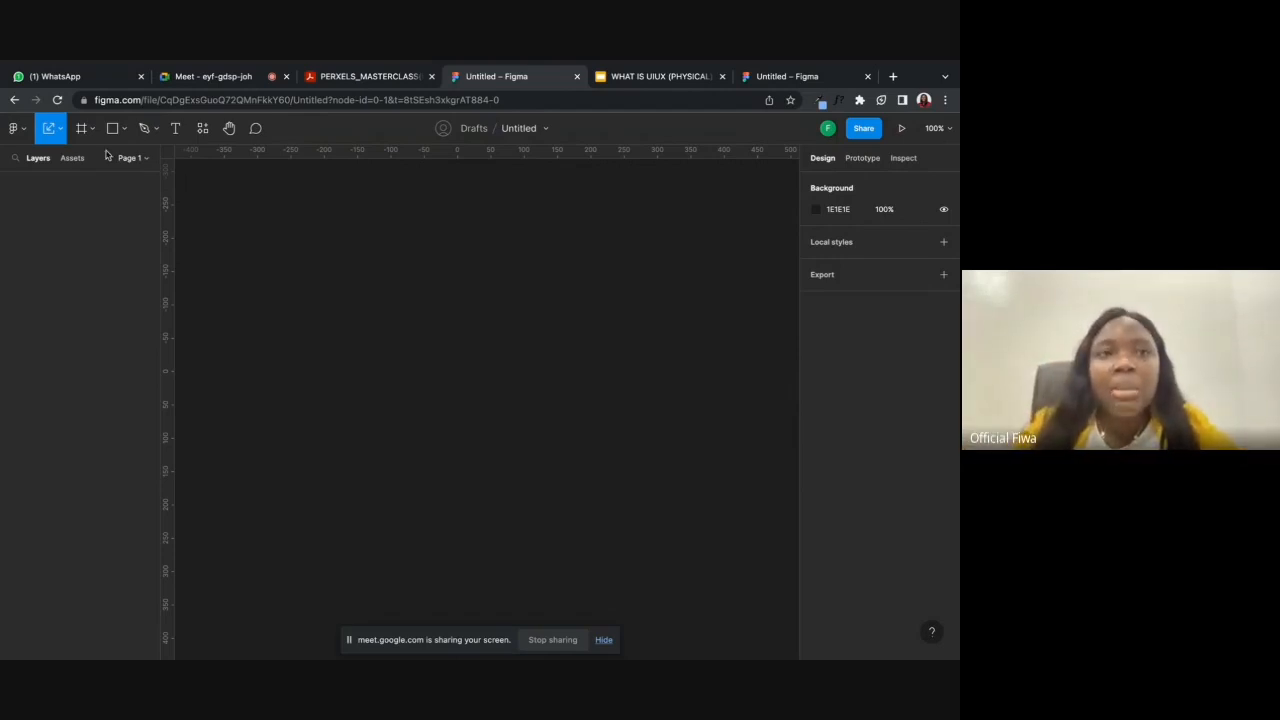
click(60, 128)
click(58, 160)
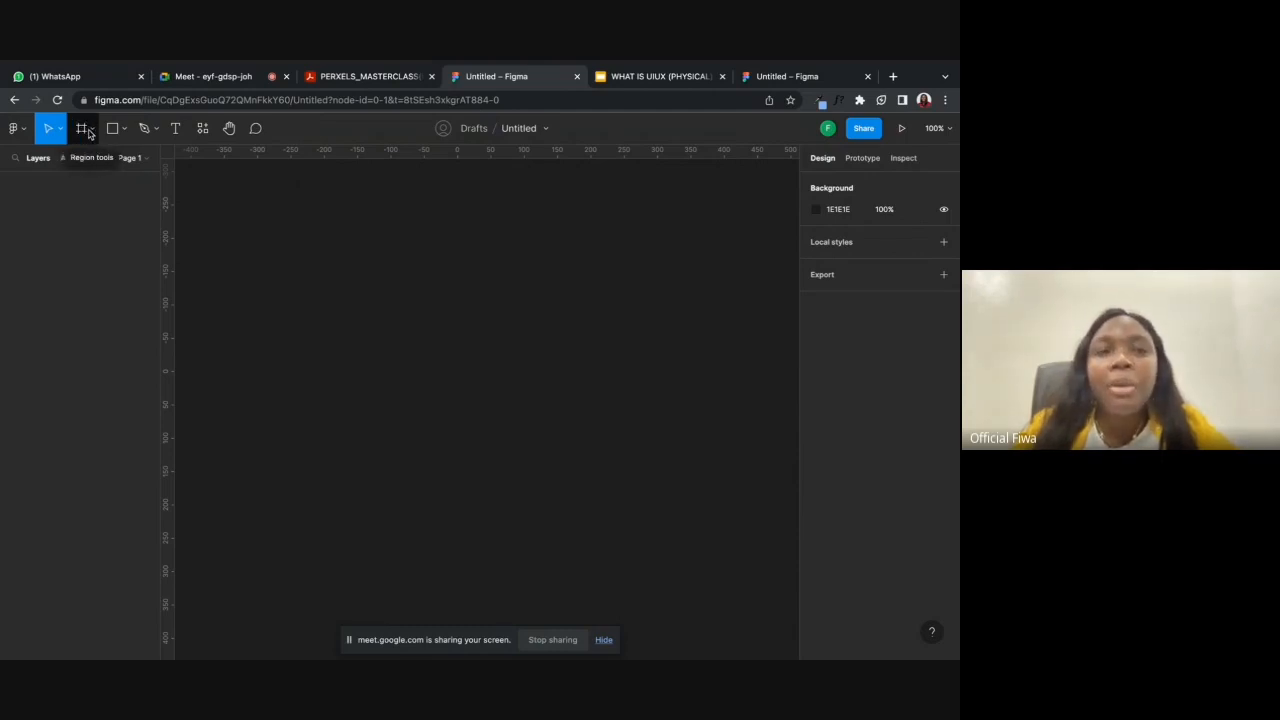
- Activate the Frame tool and collapse the Desktop group of frame size presets
click(90, 128)
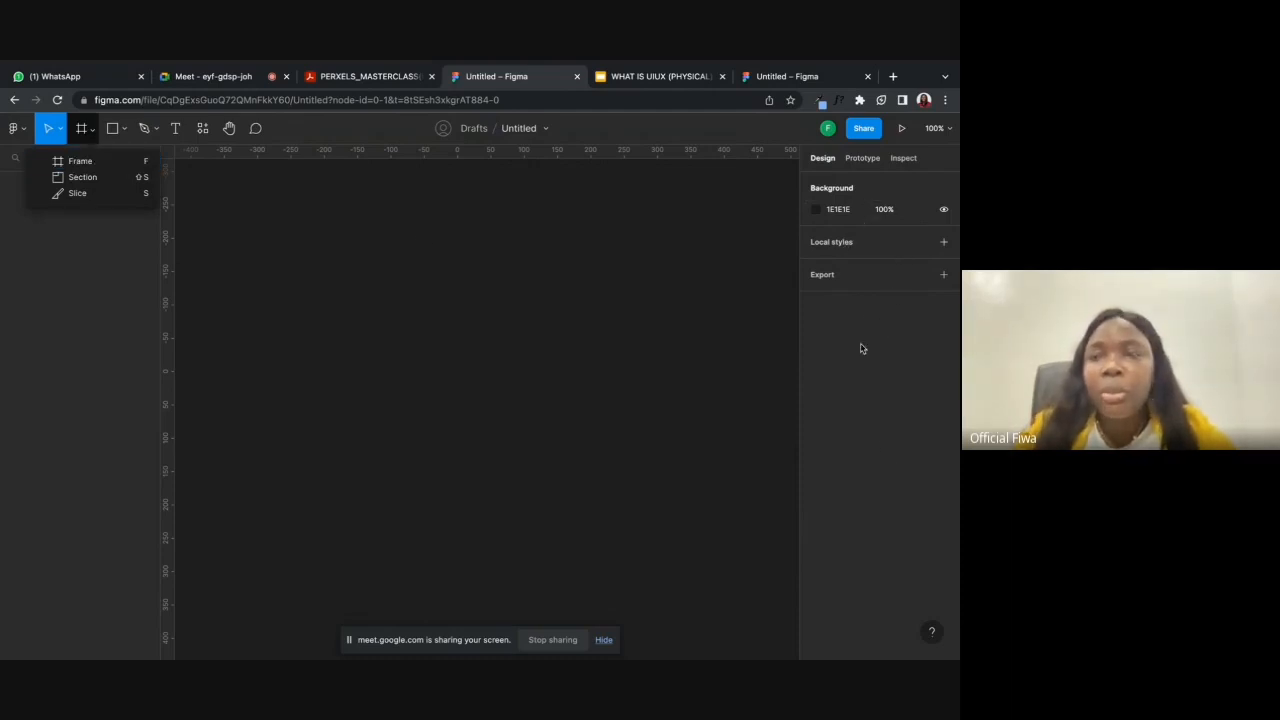
click(92, 165)
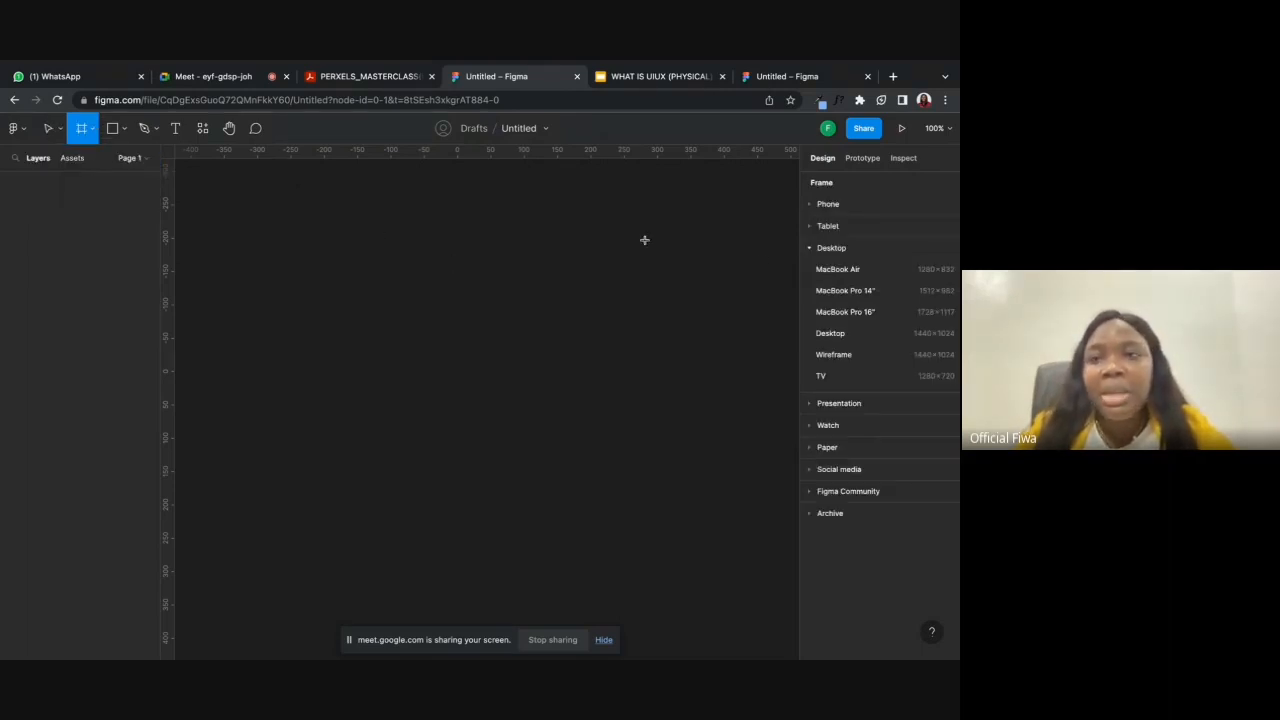
click(810, 250)
click(49, 129)
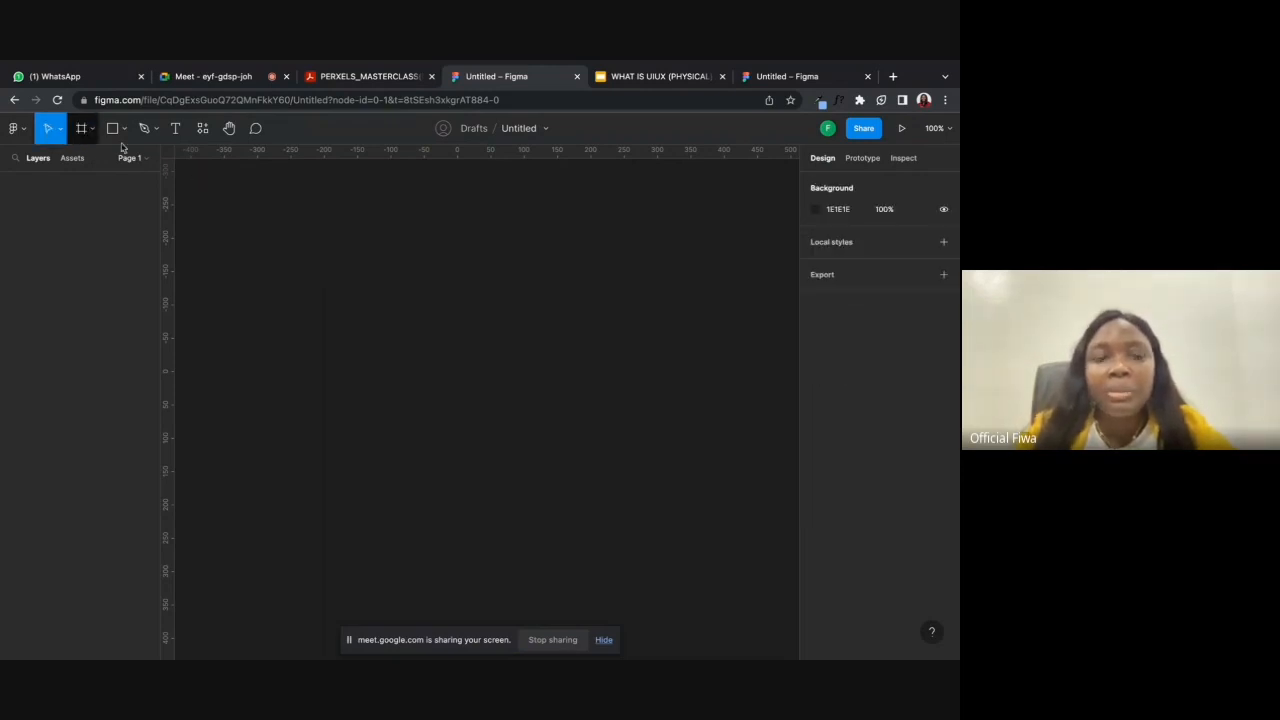
click(88, 132)
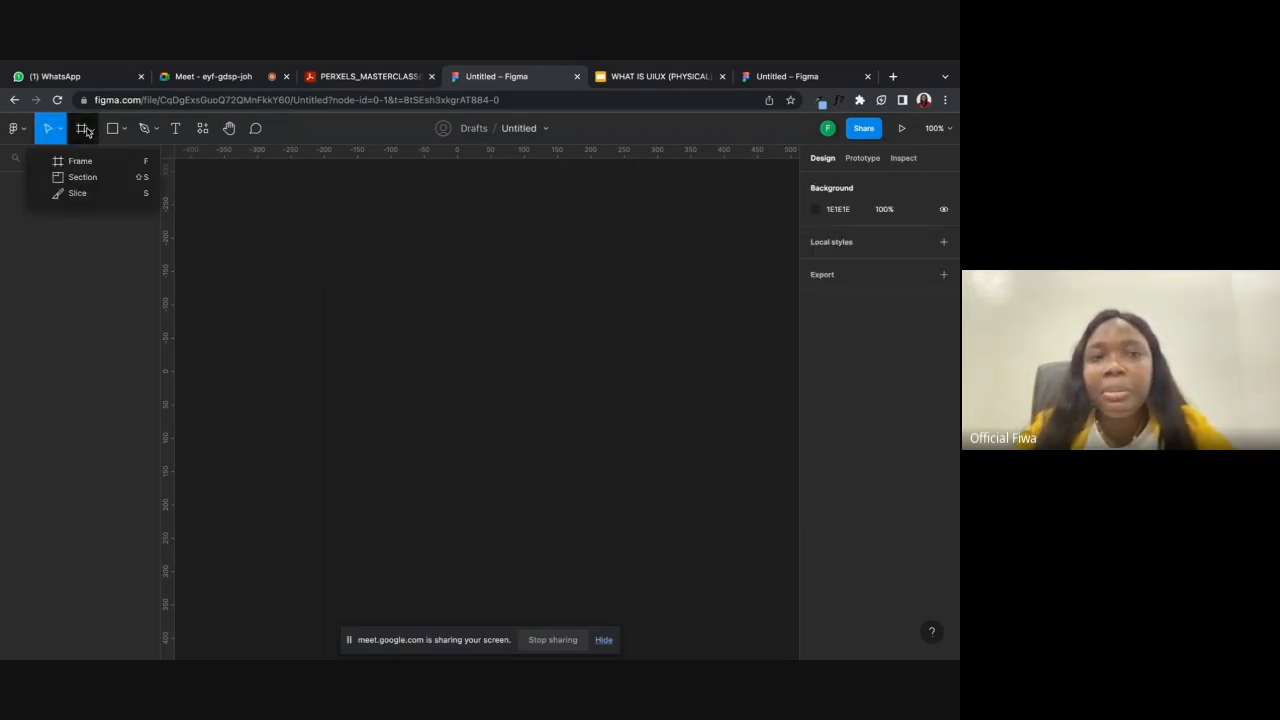
click(84, 163)
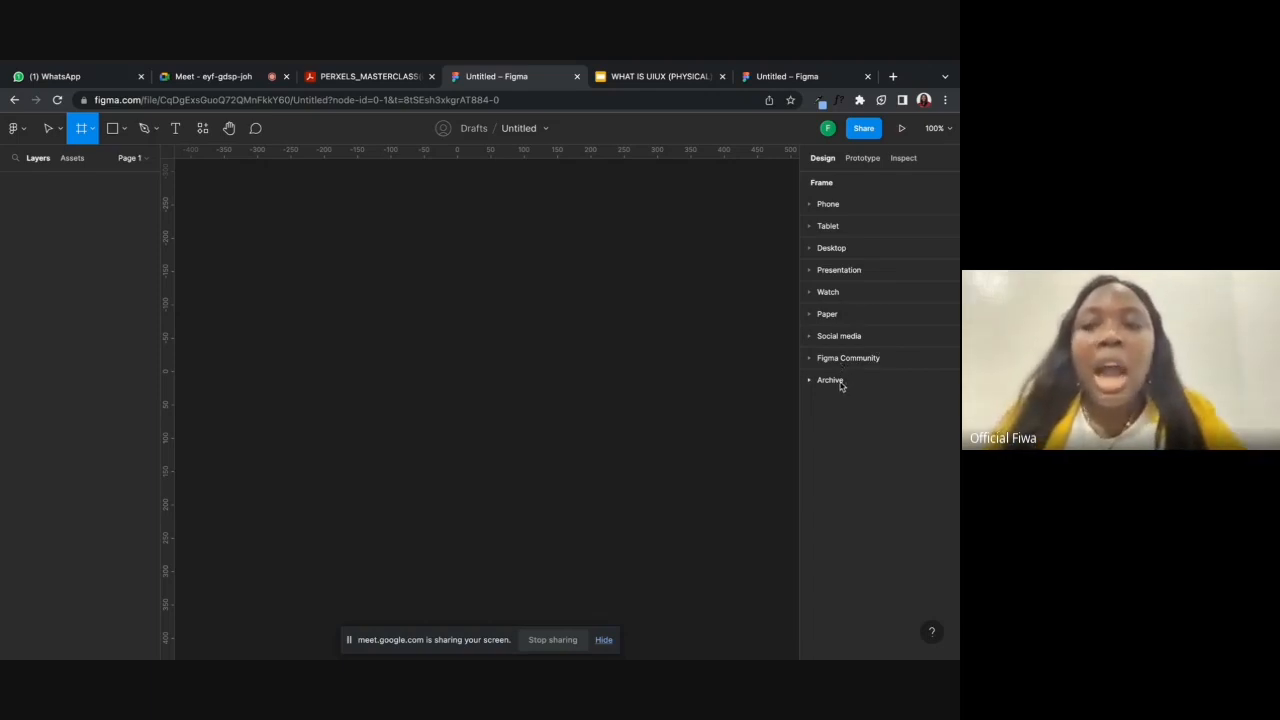
- Examine the Phone, Tablet and Desktop frame size presets, and remove the stray frame placed on the canvas
click(810, 206)
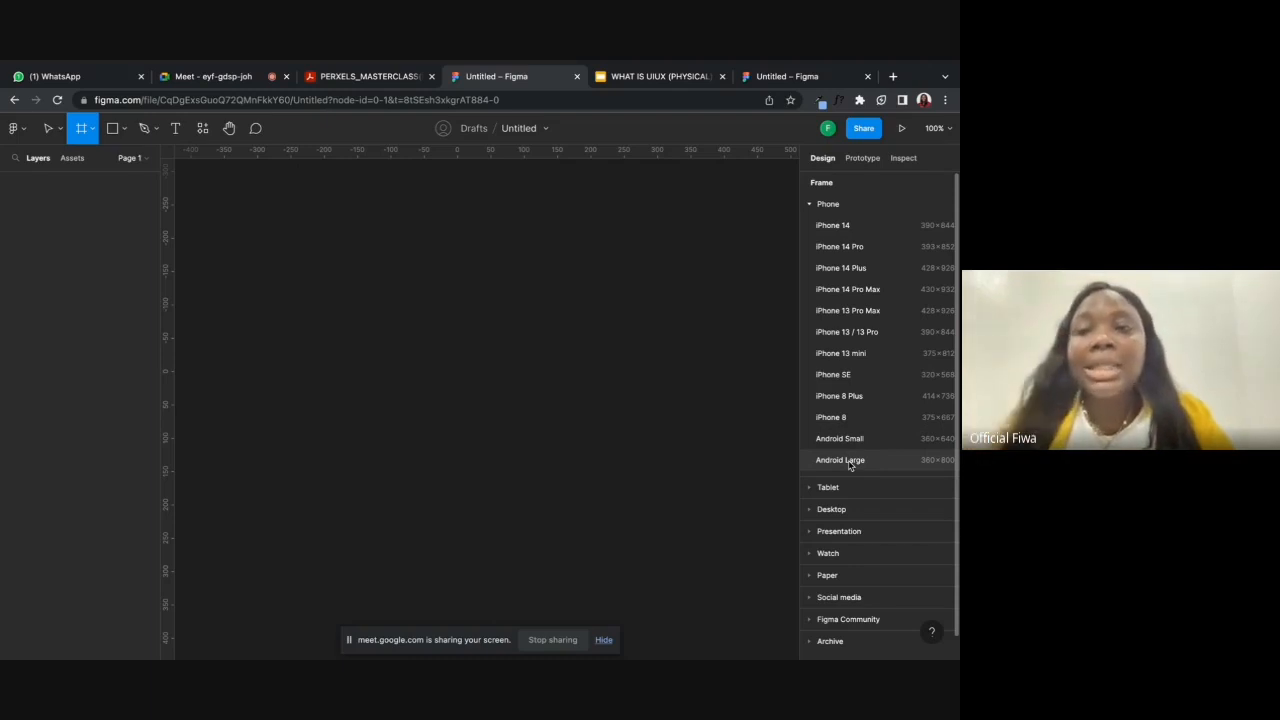
click(811, 205)
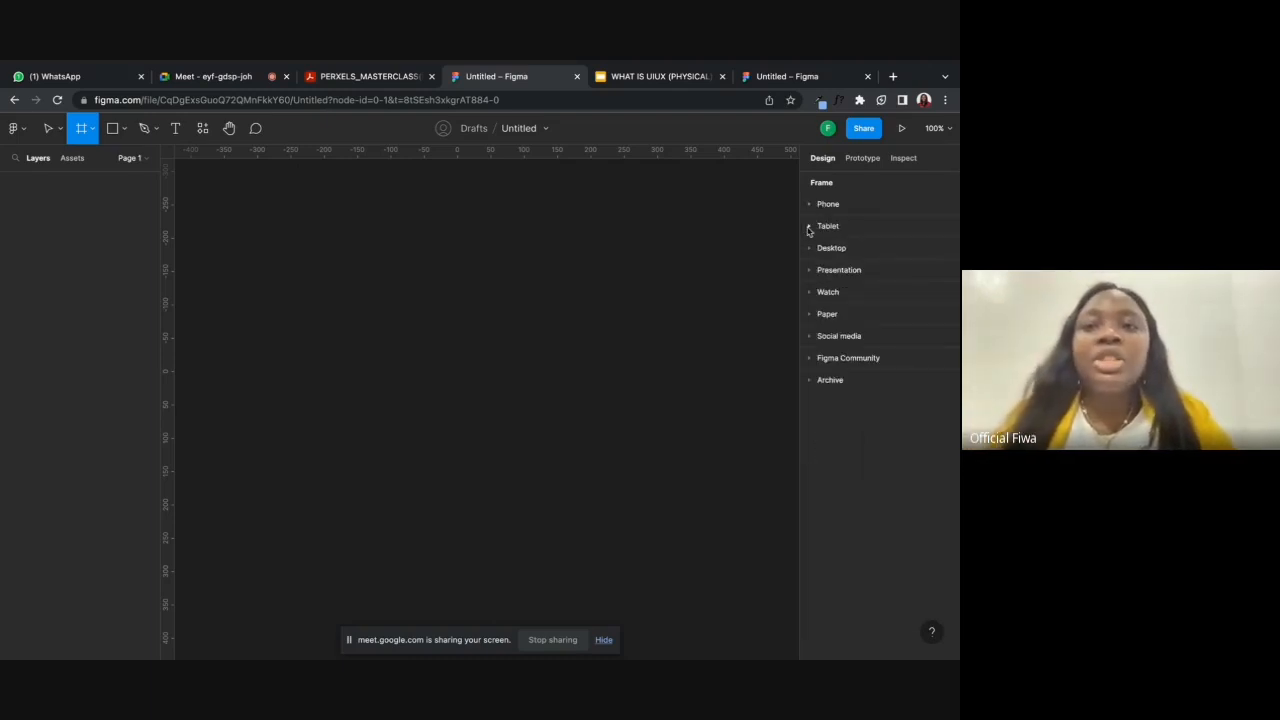
click(809, 228)
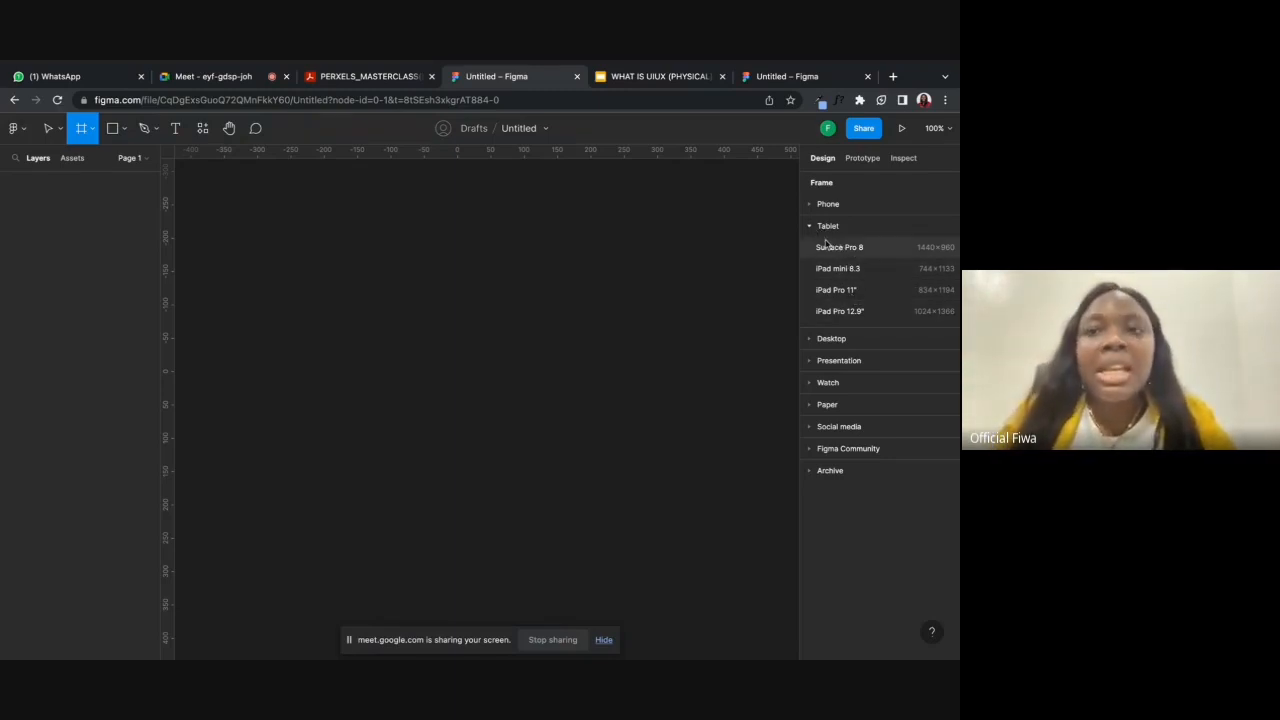
click(811, 227)
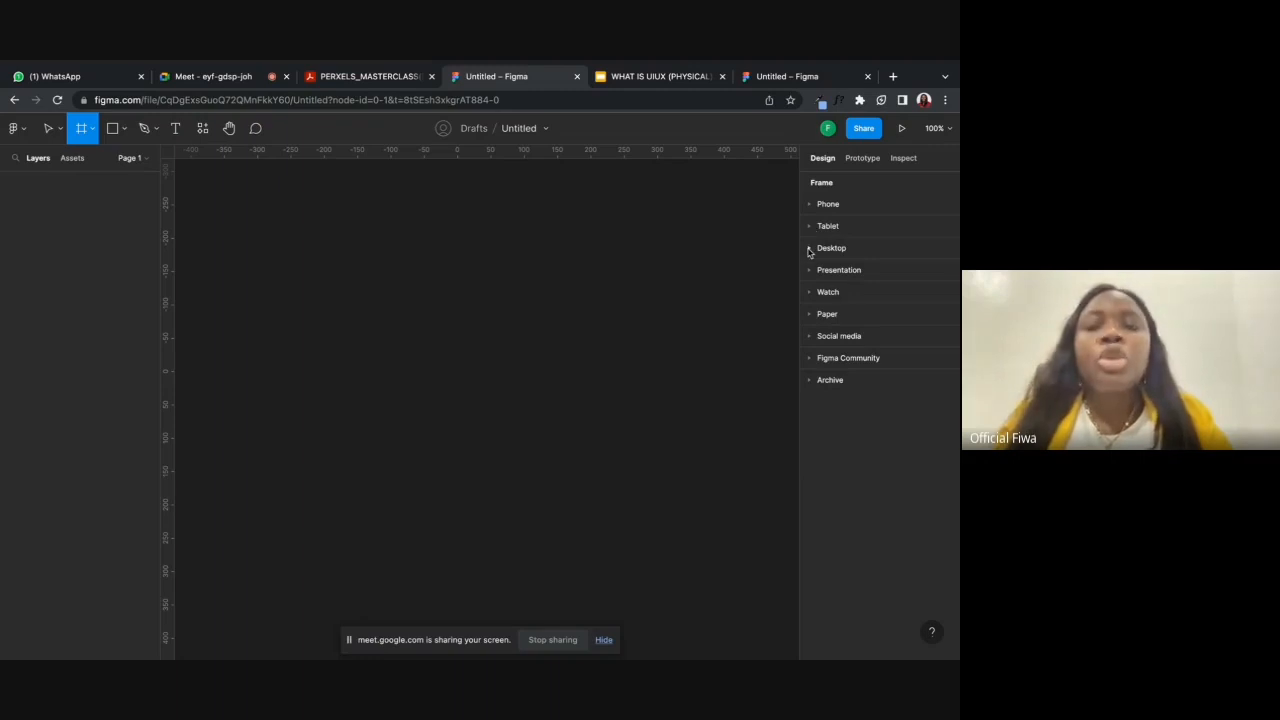
click(810, 250)
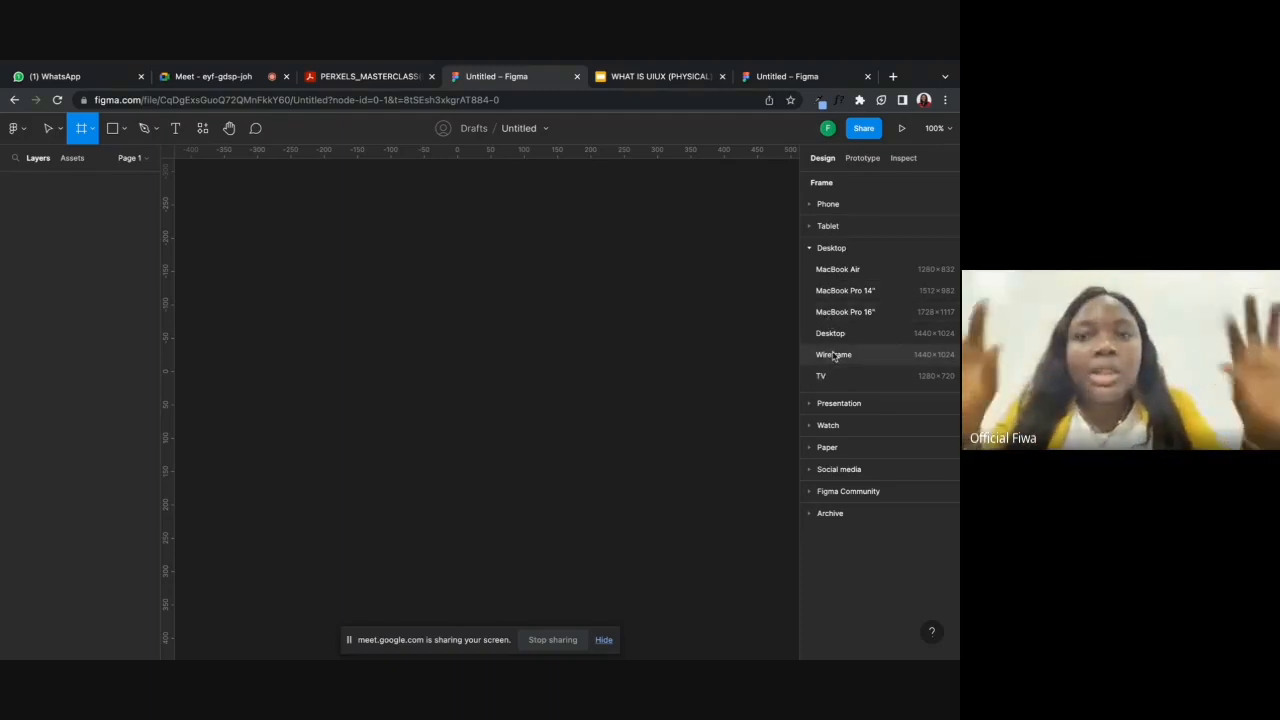
click(810, 249)
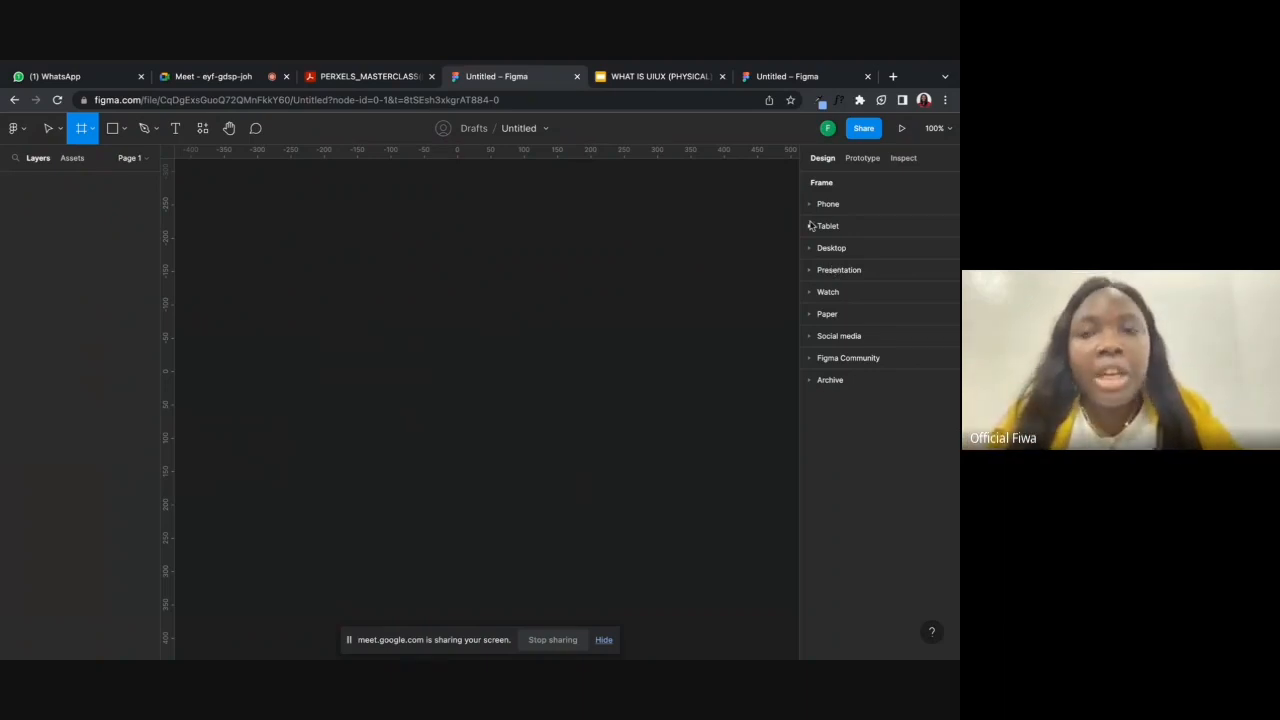
click(510, 326)
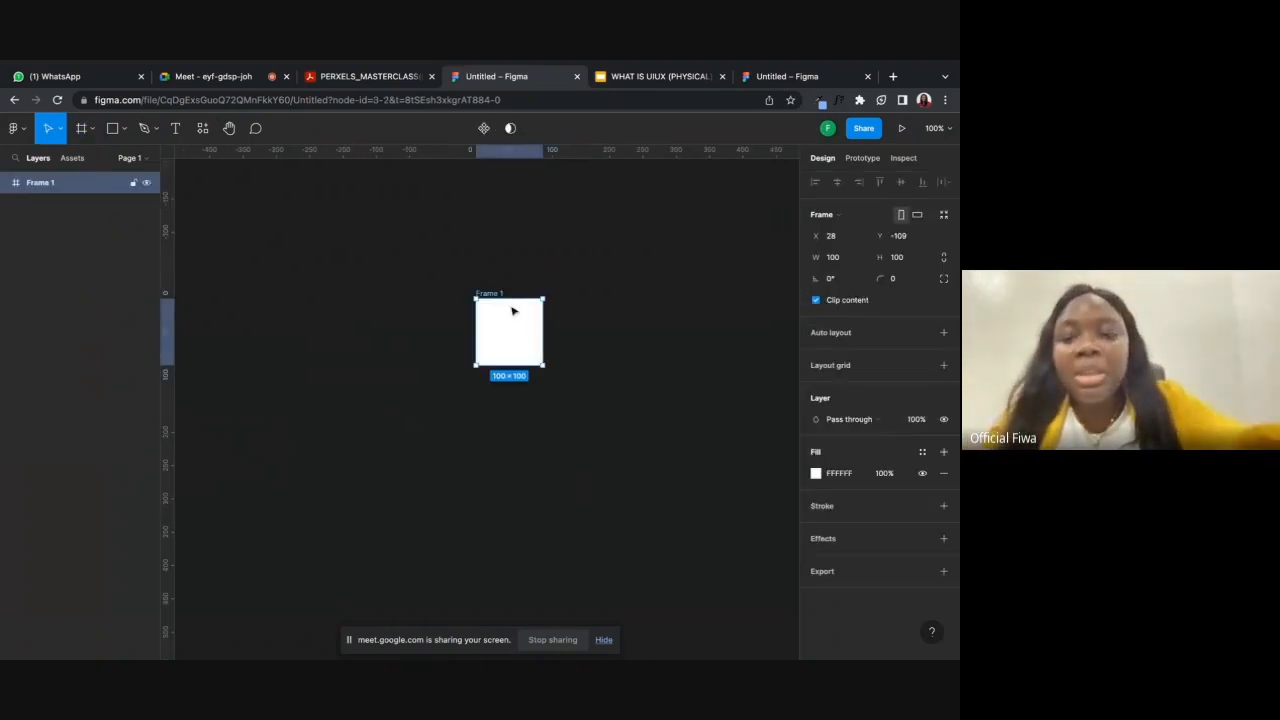
key(Delete)
- Switch to the PERXELS_MASTERCLASS(BEGINNER) PDF and capture a screenshot of the landing page design zoomed out to show several sections
click(392, 80)
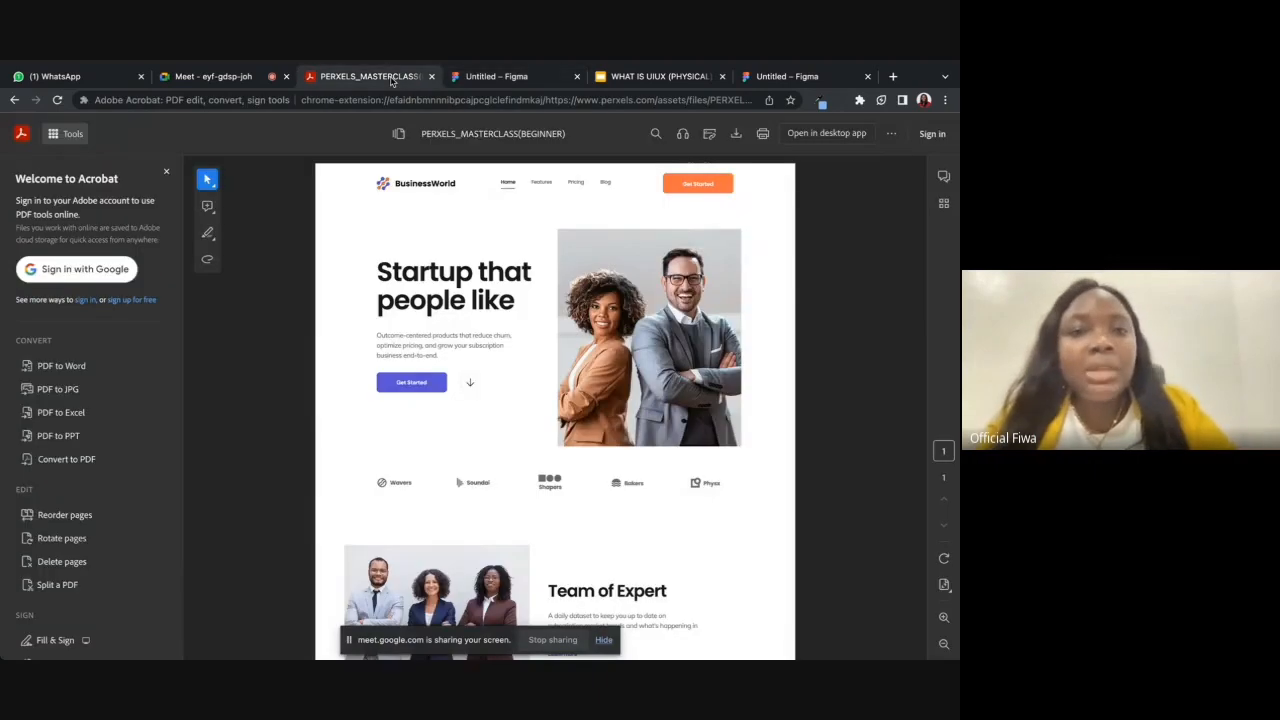
scroll(549, 329, down, 5)
scroll(549, 329, up, 5)
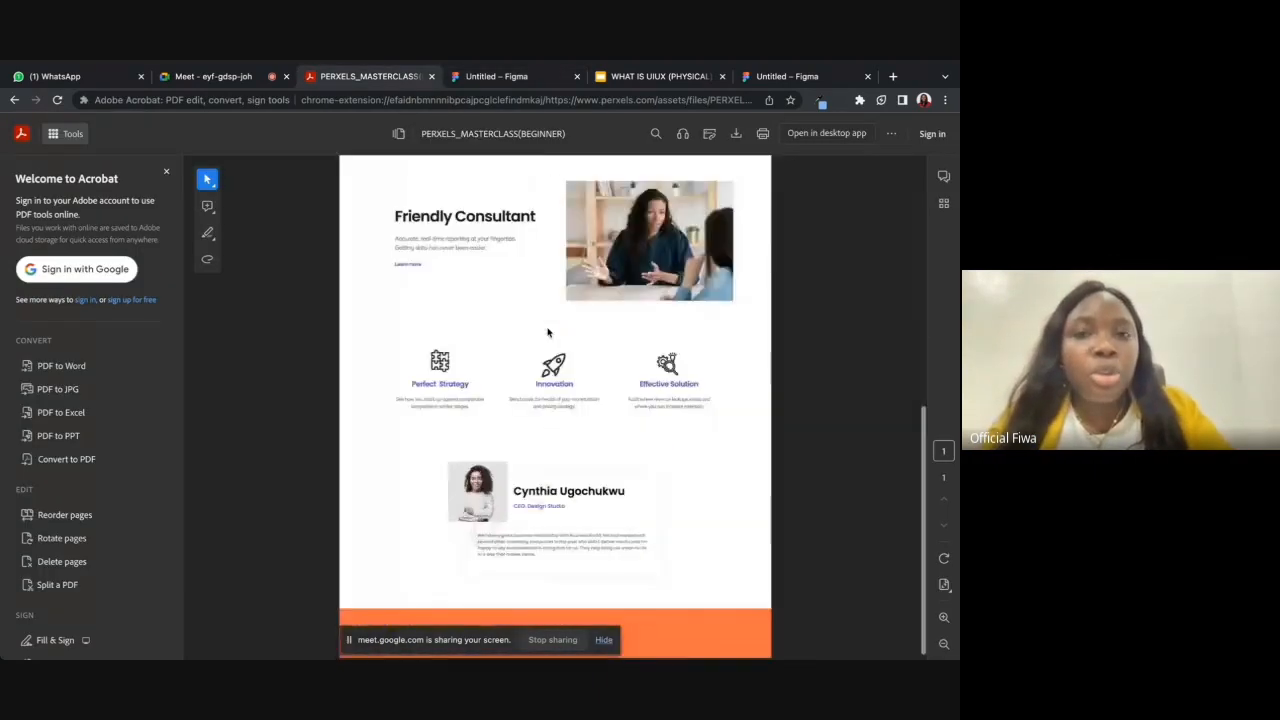
scroll(548, 333, down, 5)
scroll(548, 333, up, 5)
scroll(548, 333, down, 3)
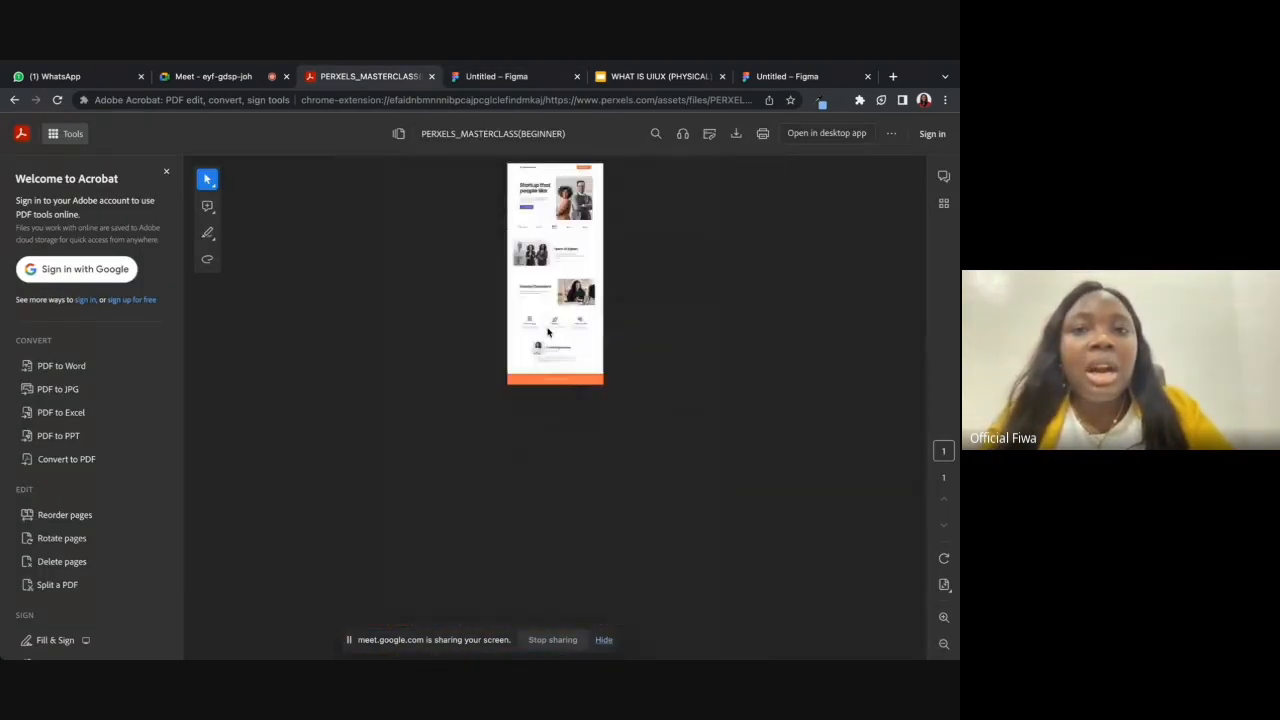
scroll(548, 333, up, 3)
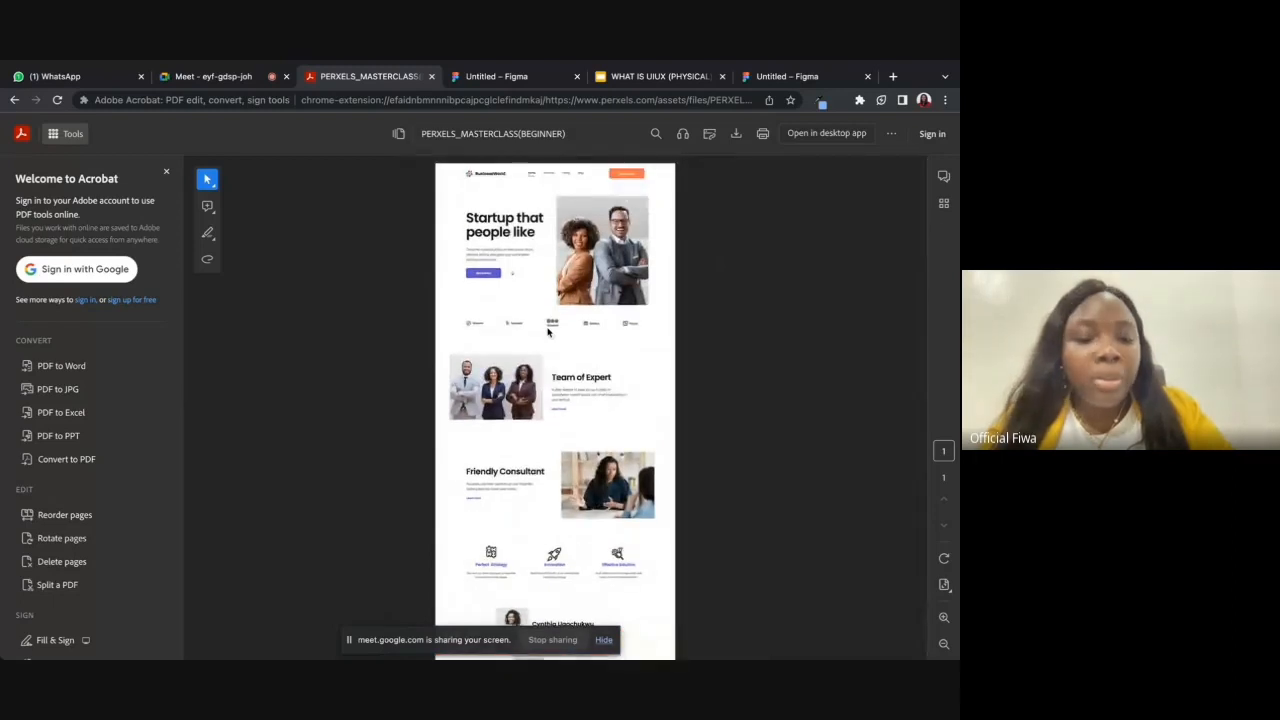
key(super+shift+3)
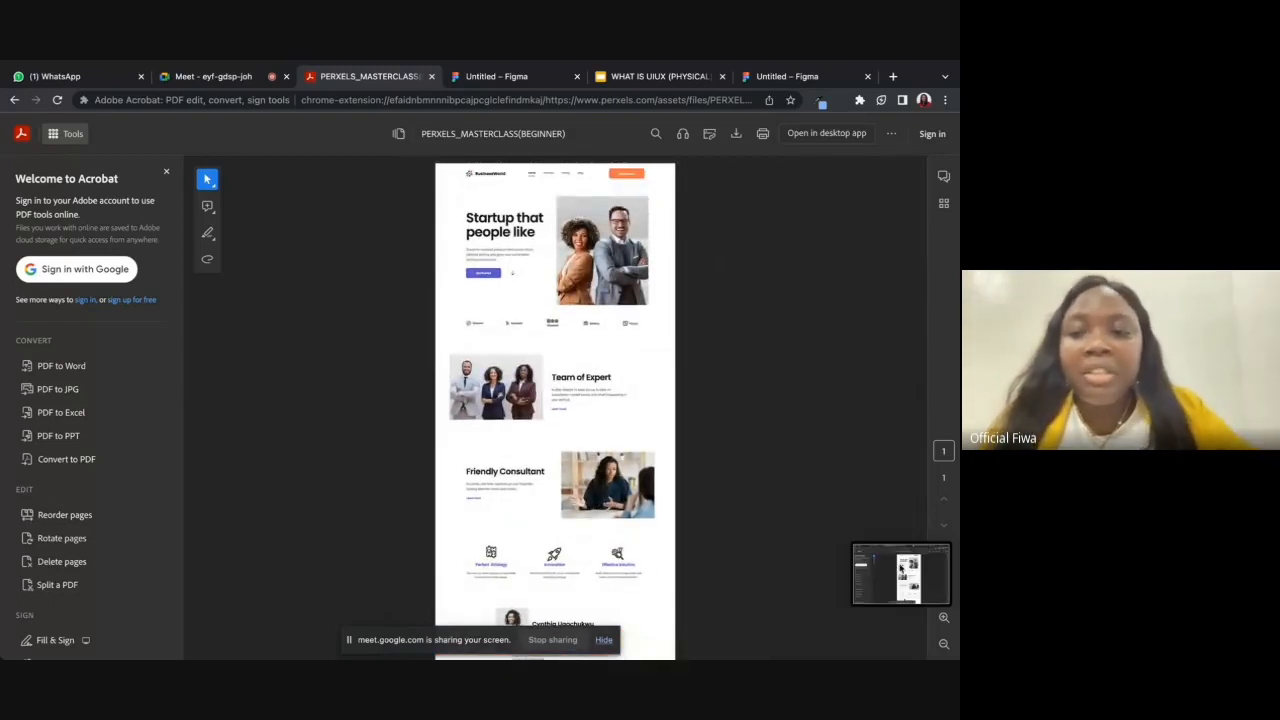
- Place the landing page screenshot on the empty canvas of the other untitled Figma design file and deselect it
drag(904, 578, 360, 305)
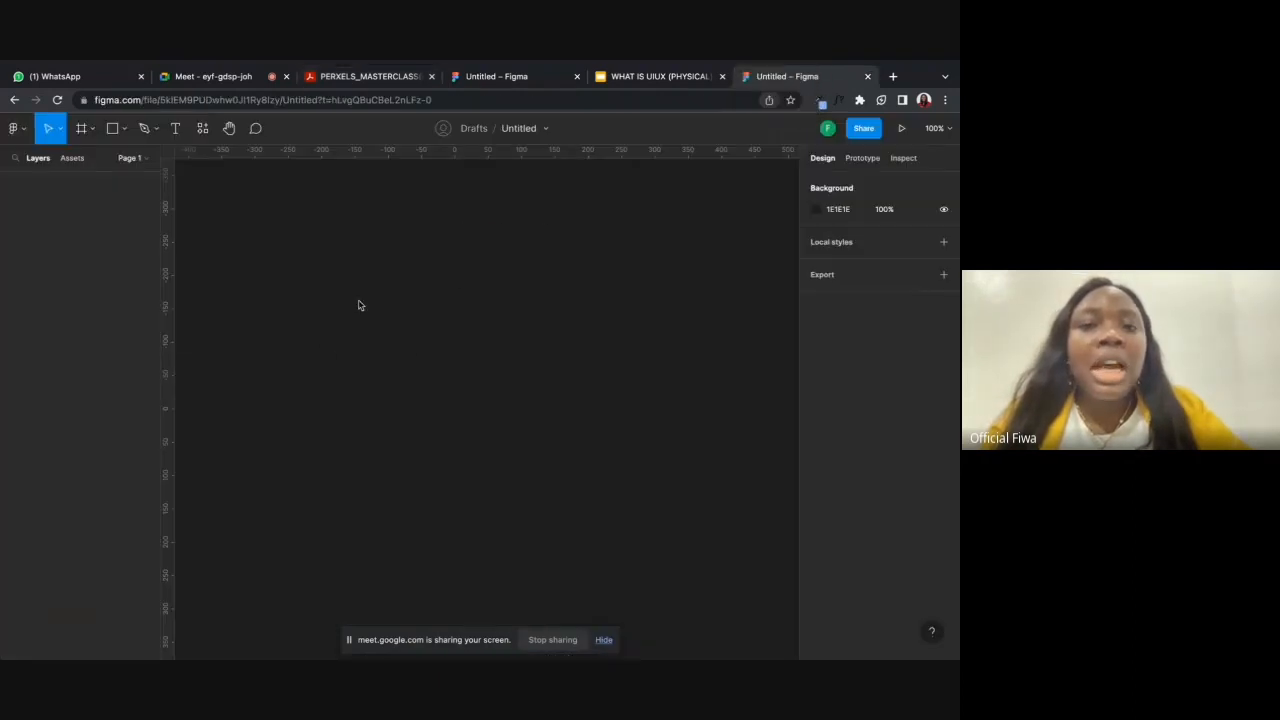
scroll(591, 346, down, 5)
click(729, 329)
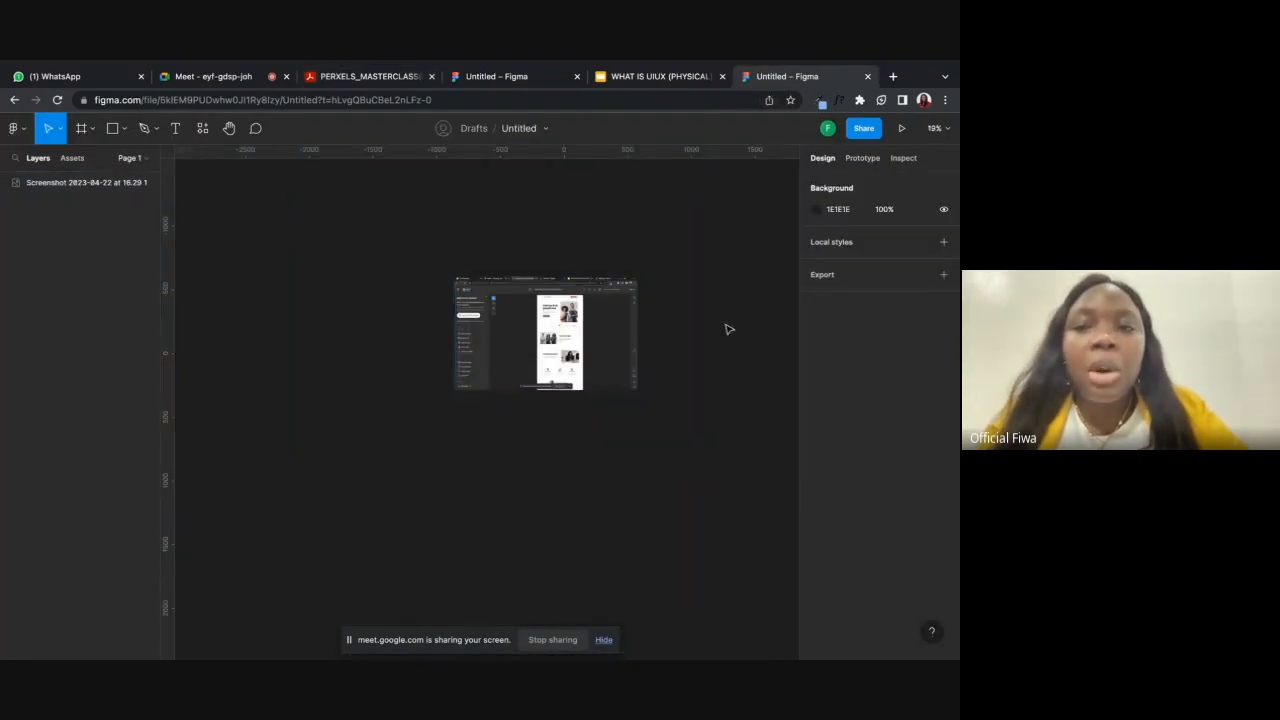
scroll(630, 298, up, 3)
scroll(630, 298, right, 4)
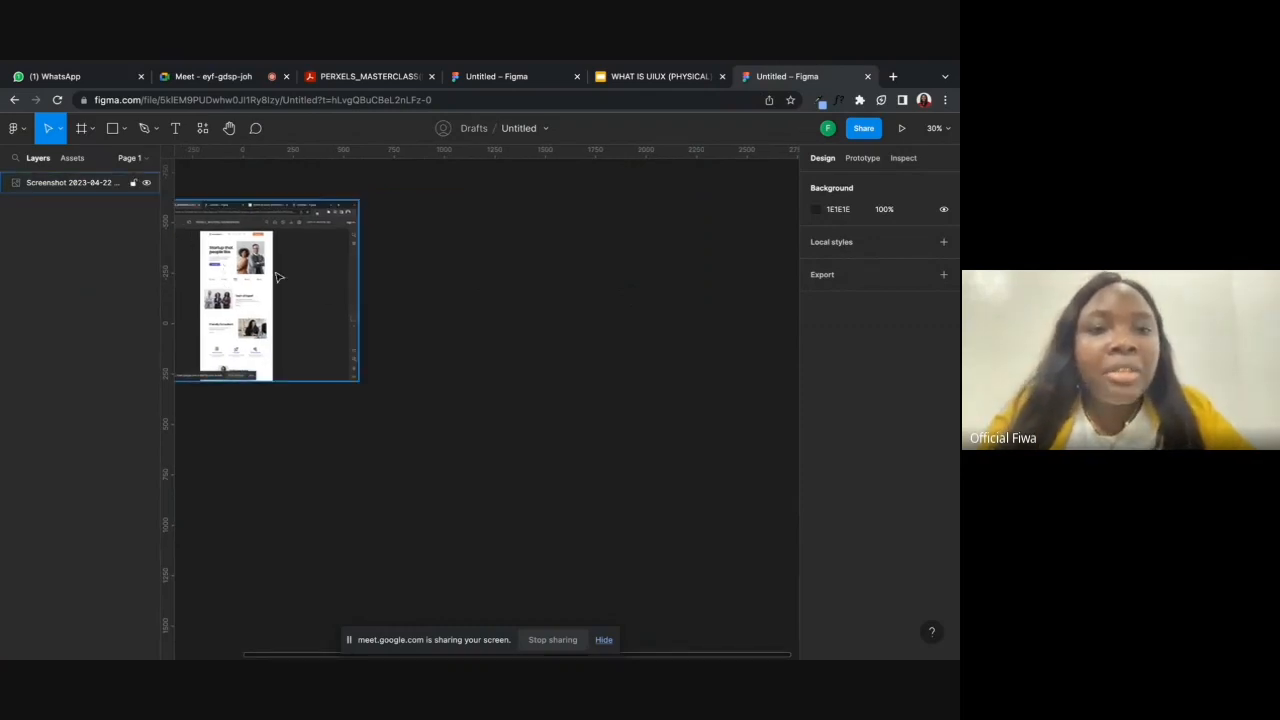
scroll(278, 277, up, 5)
scroll(400, 300, left, 2)
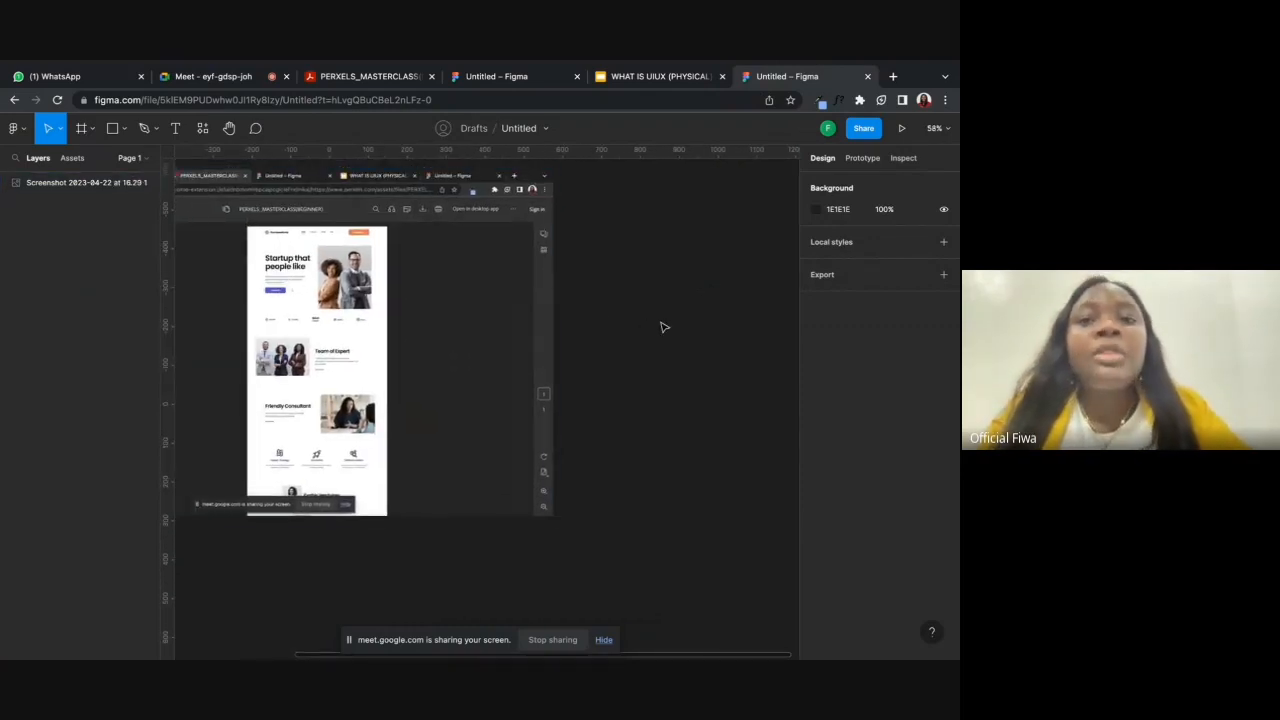
- Create a 1440 × 1024 frame from the Desktop preset in the empty canvas area beside the screenshot
scroll(660, 327, up, 3)
scroll(660, 327, right, 5)
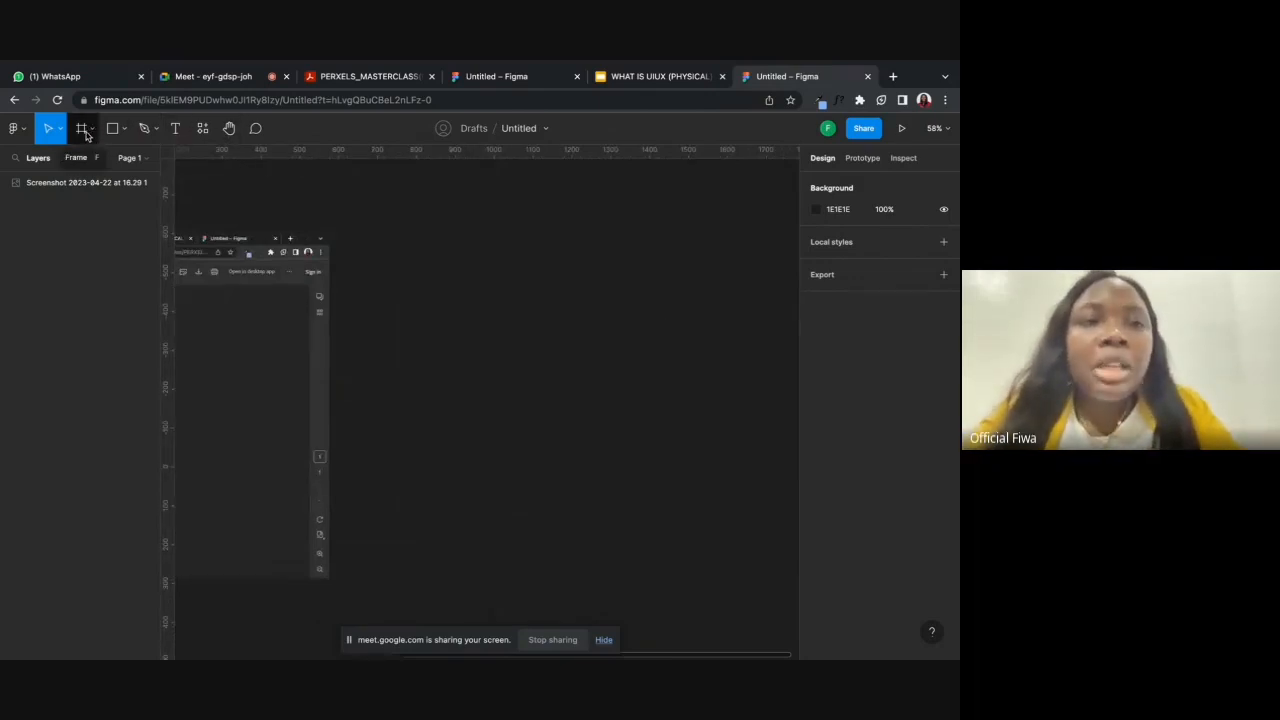
click(93, 135)
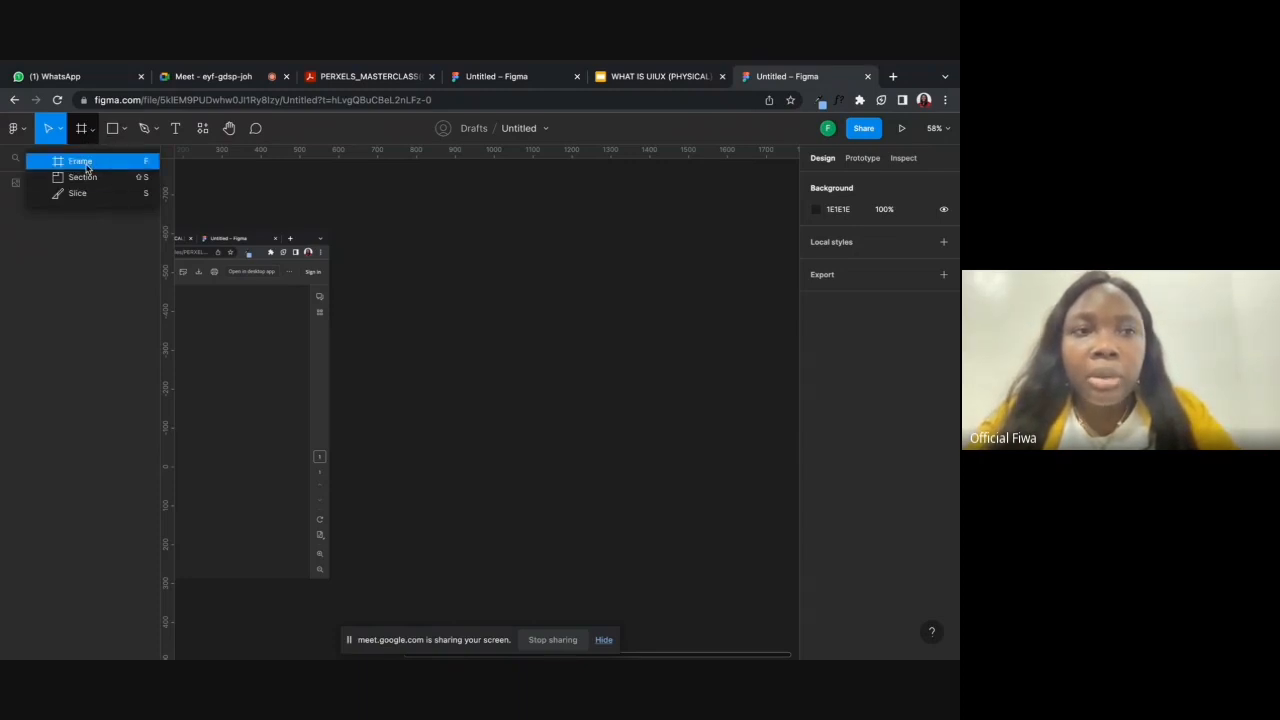
click(86, 169)
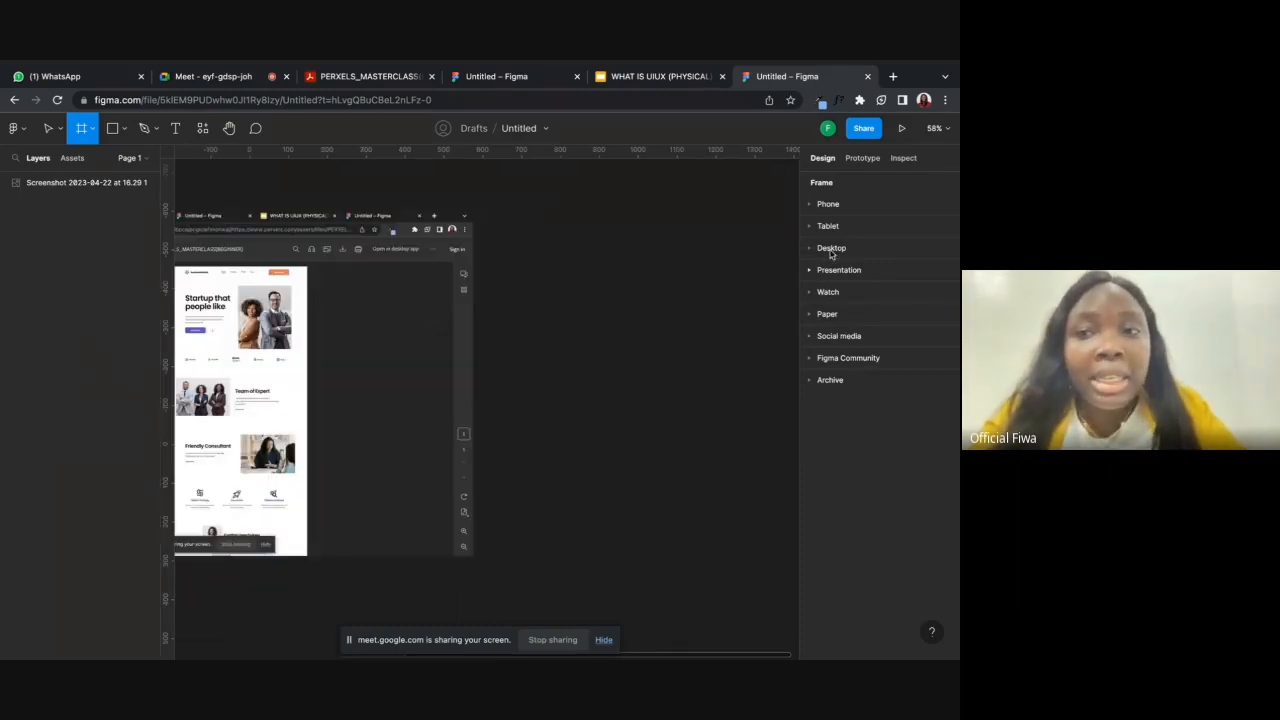
scroll(620, 283, right, 3)
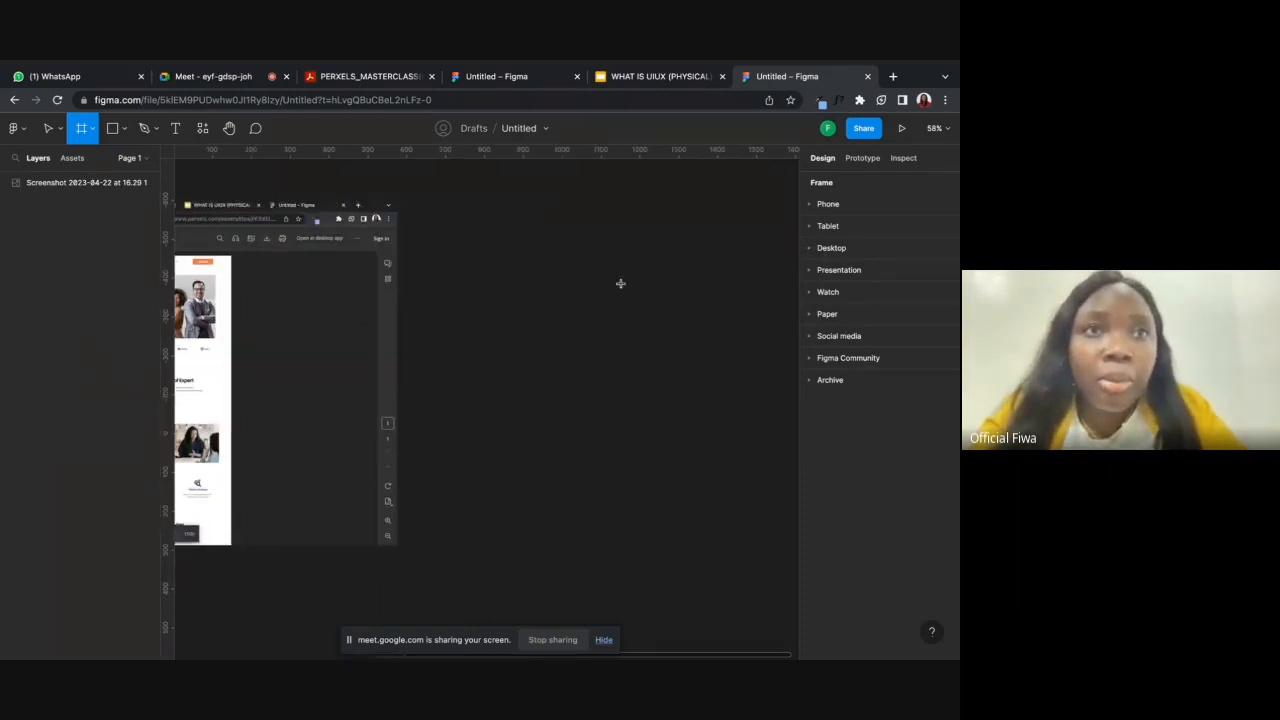
click(810, 249)
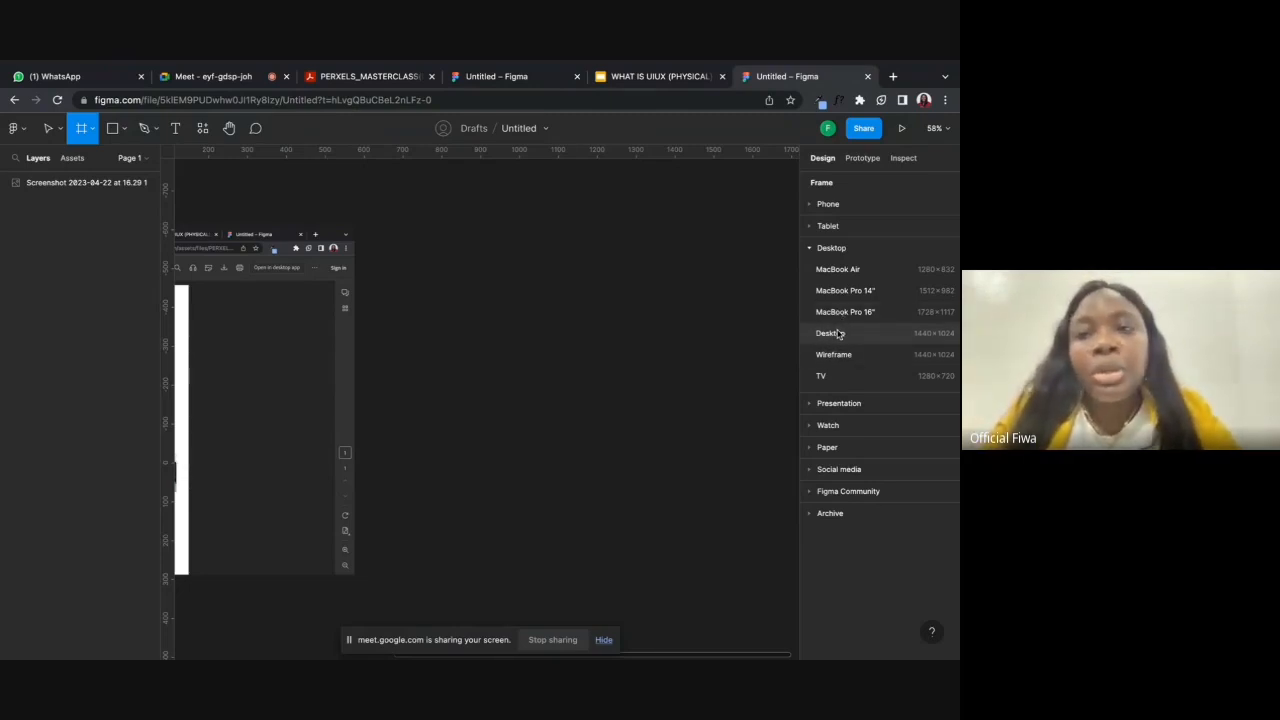
click(838, 334)
click(440, 222)
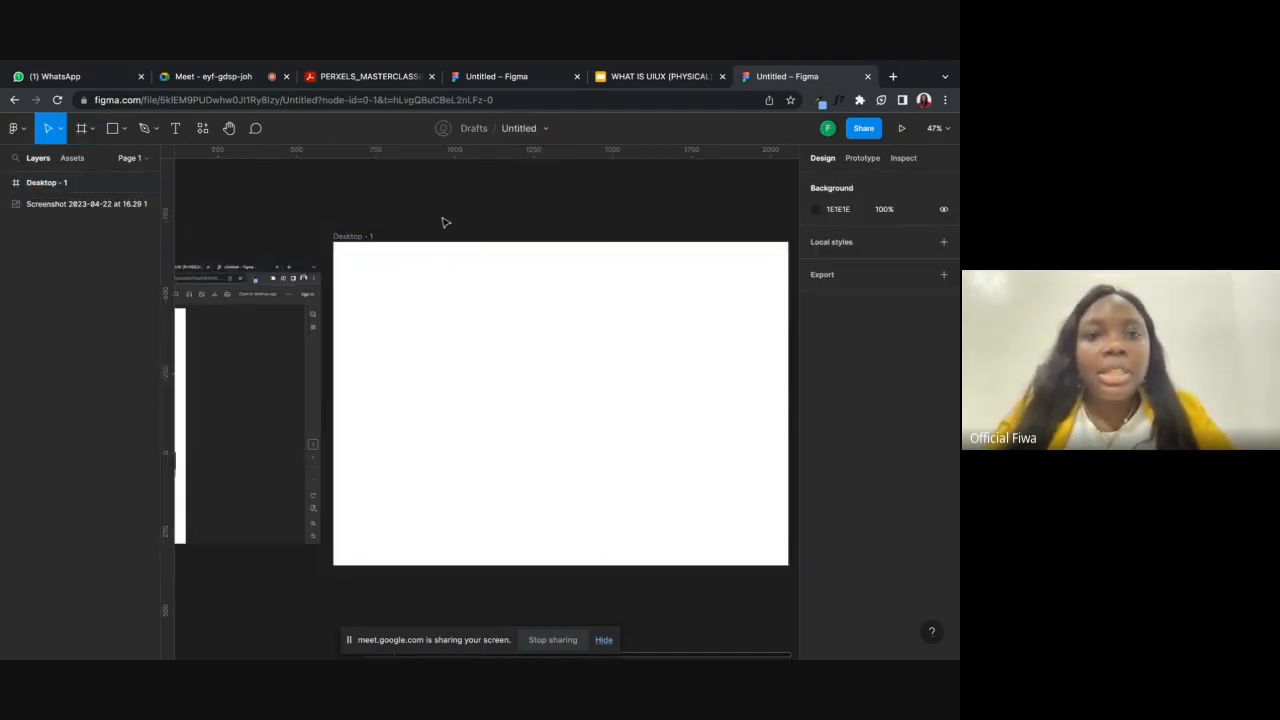
scroll(446, 223, right, 5)
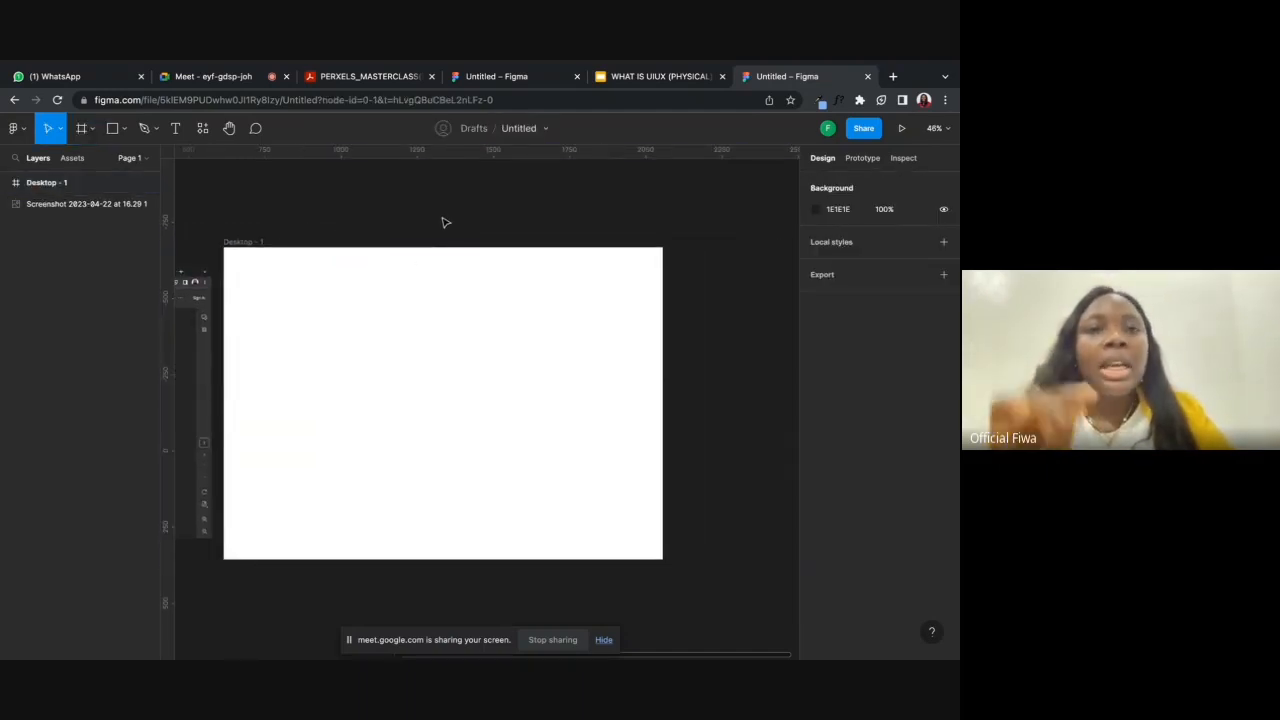
scroll(428, 286, left, 2)
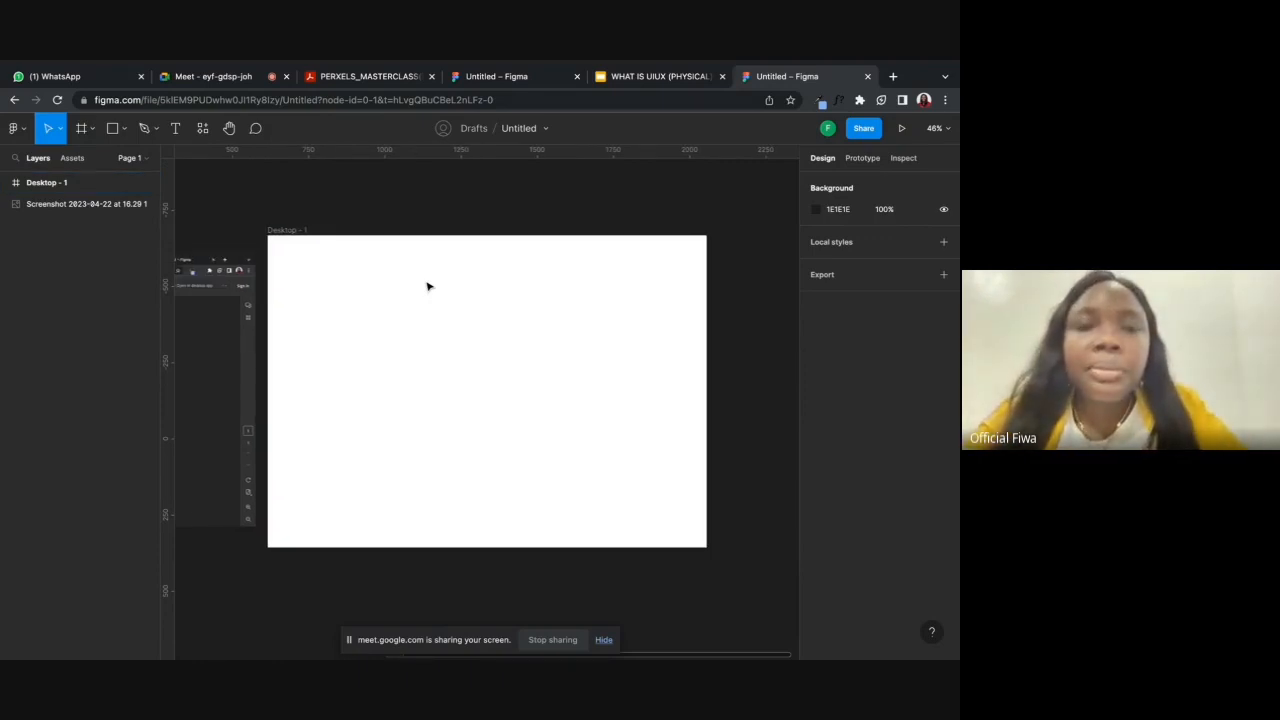
- Check the in-call messages in Google Meet and return to the Figma file containing the screenshot
click(243, 78)
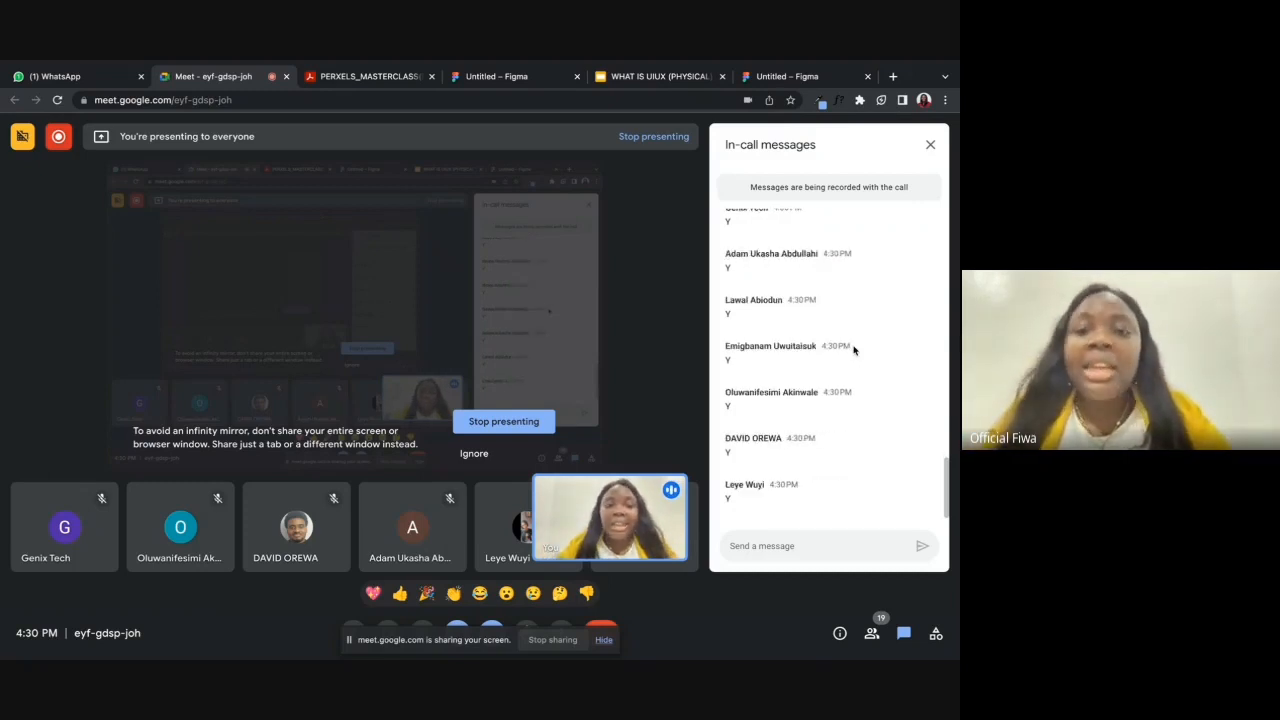
mouse_move(658, 64)
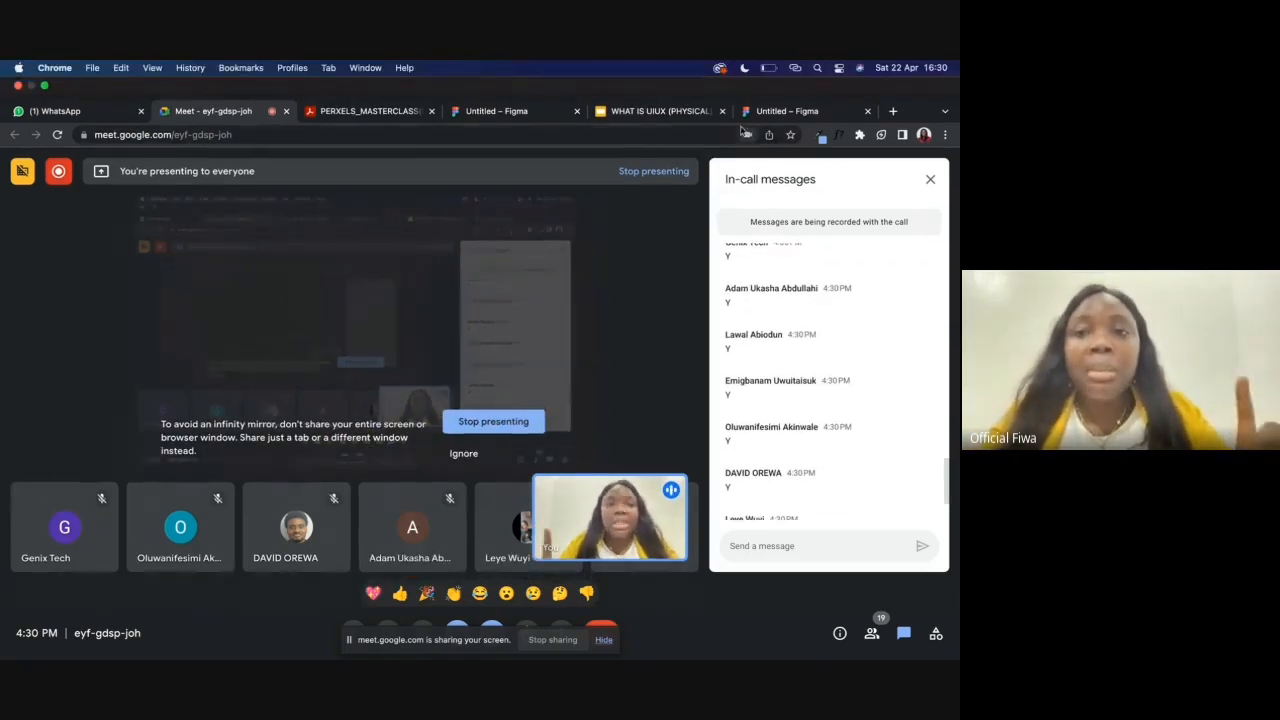
click(760, 111)
- Delete the Desktop frame and add a new 1440 × 1024 frame from the Desktop preset beside the screenshot
click(296, 229)
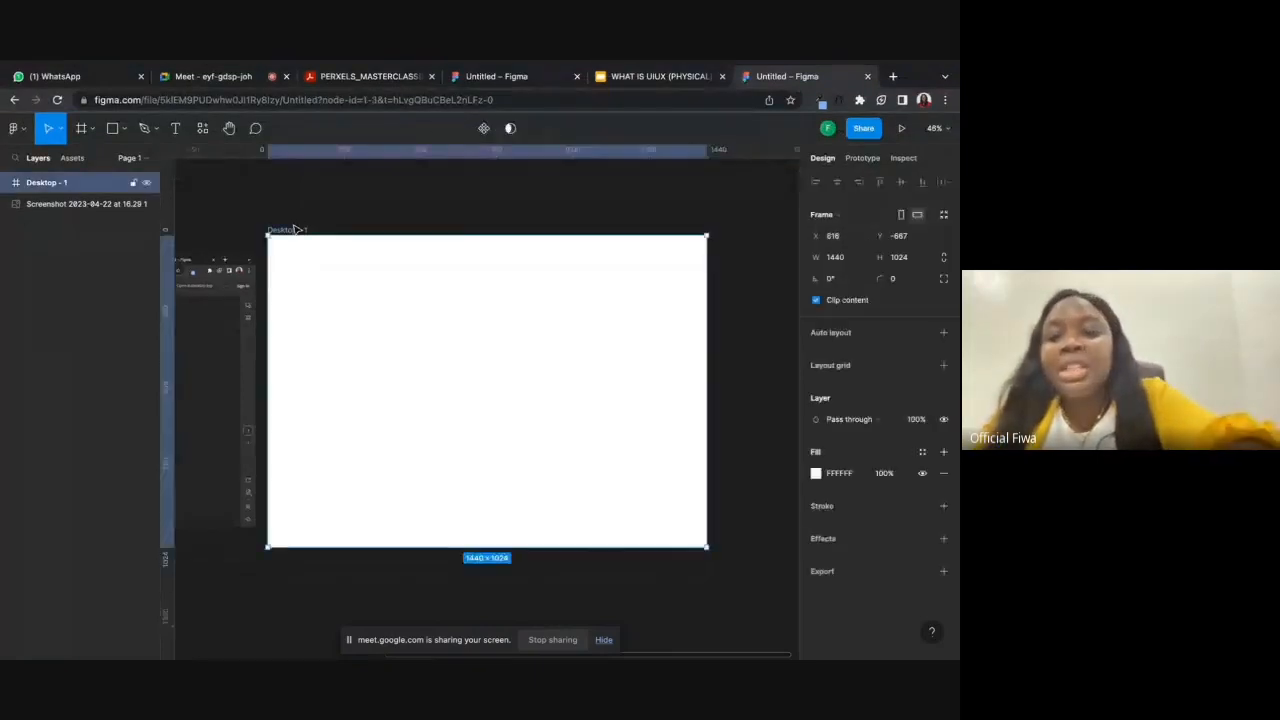
key(Delete)
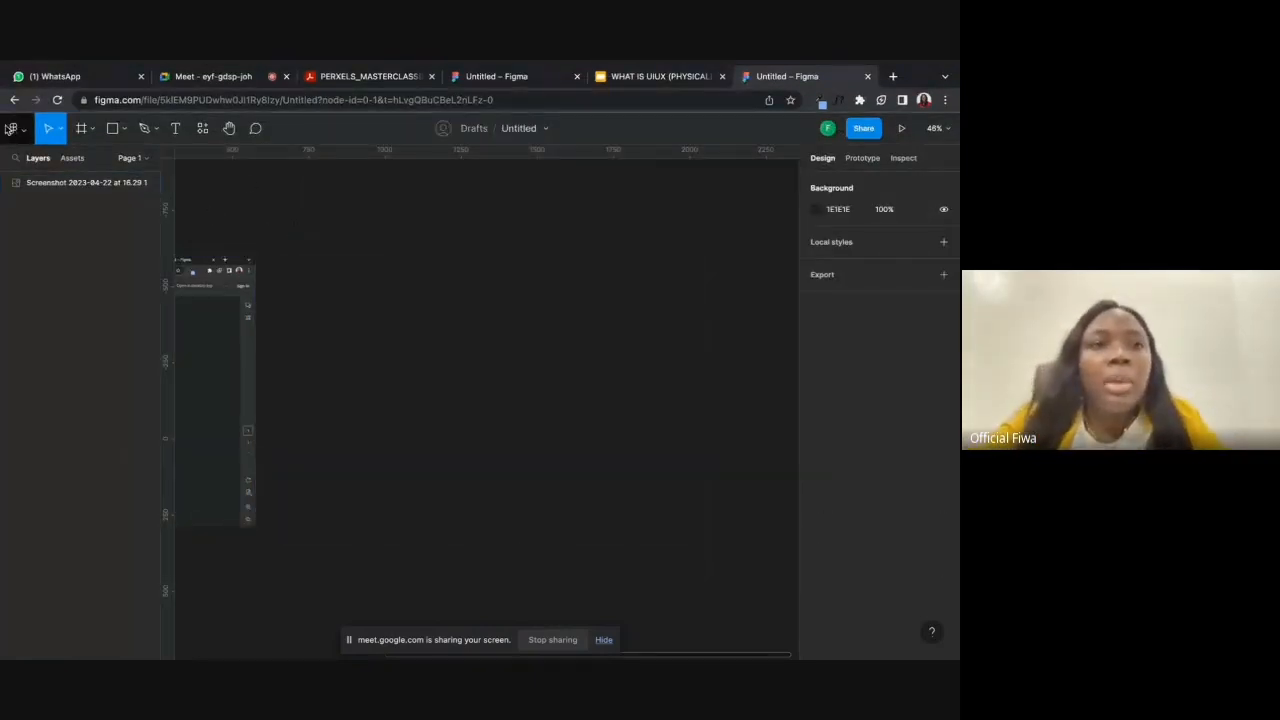
click(89, 132)
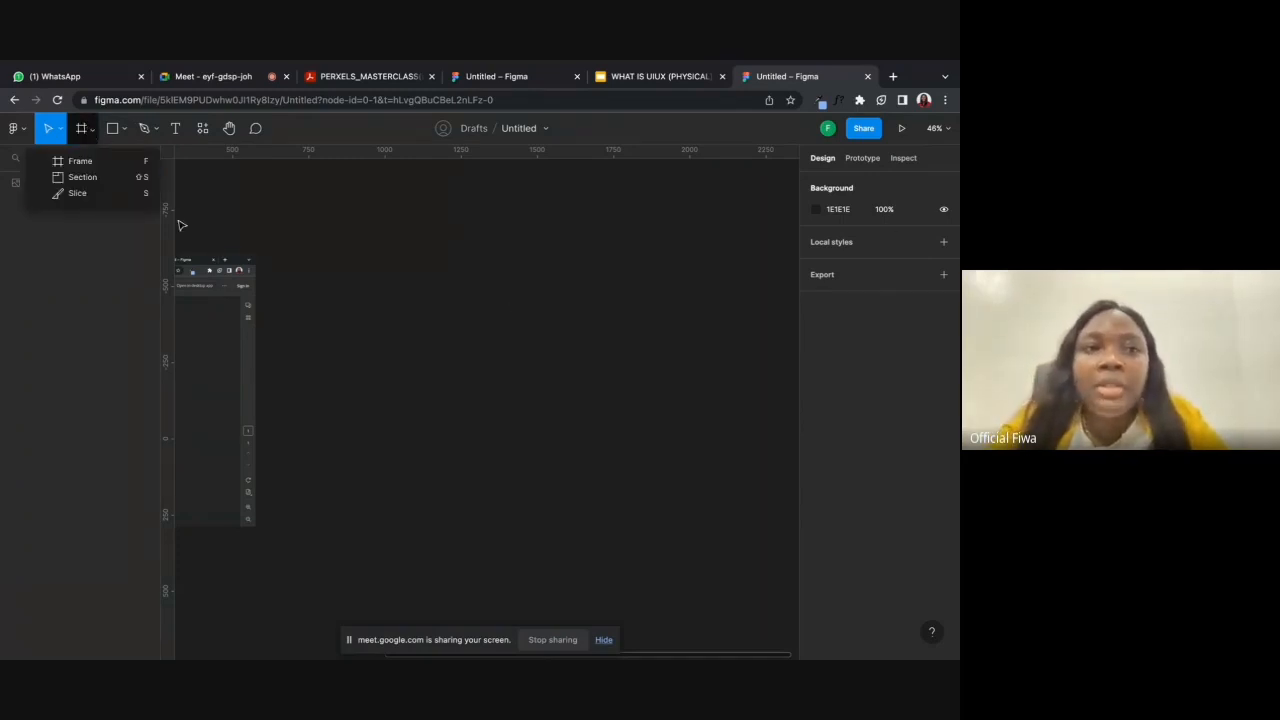
click(80, 163)
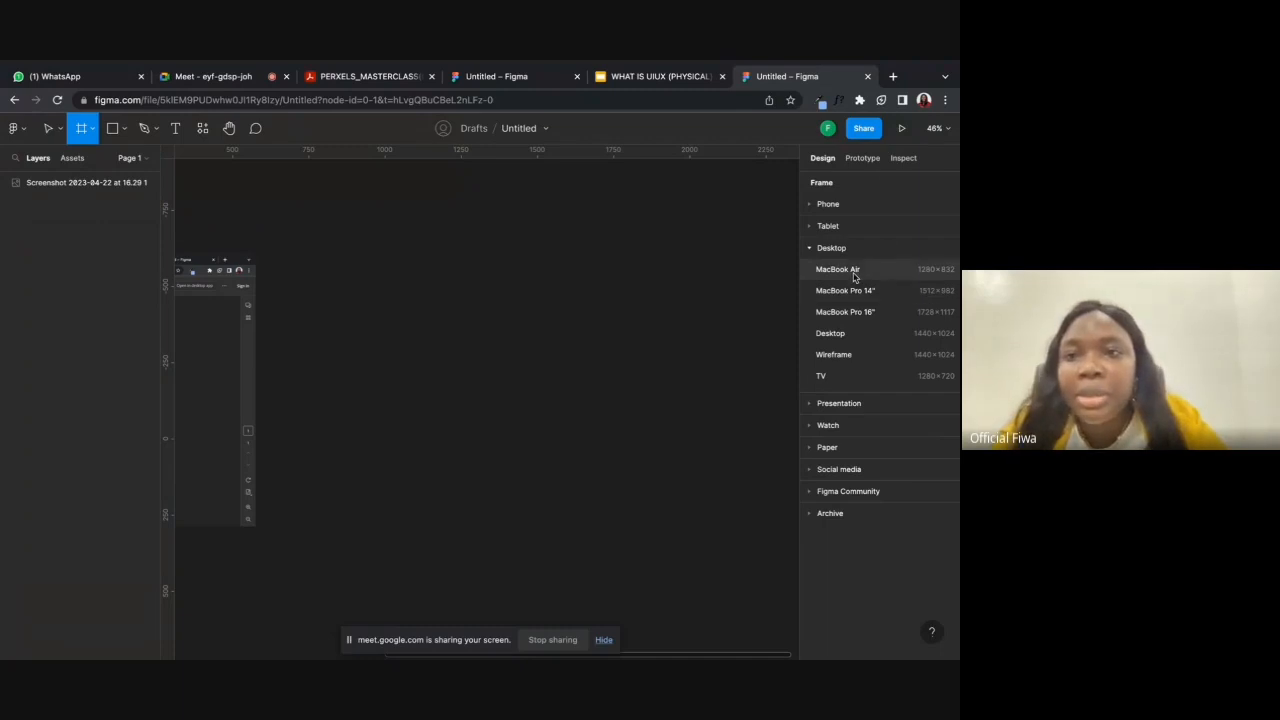
click(809, 250)
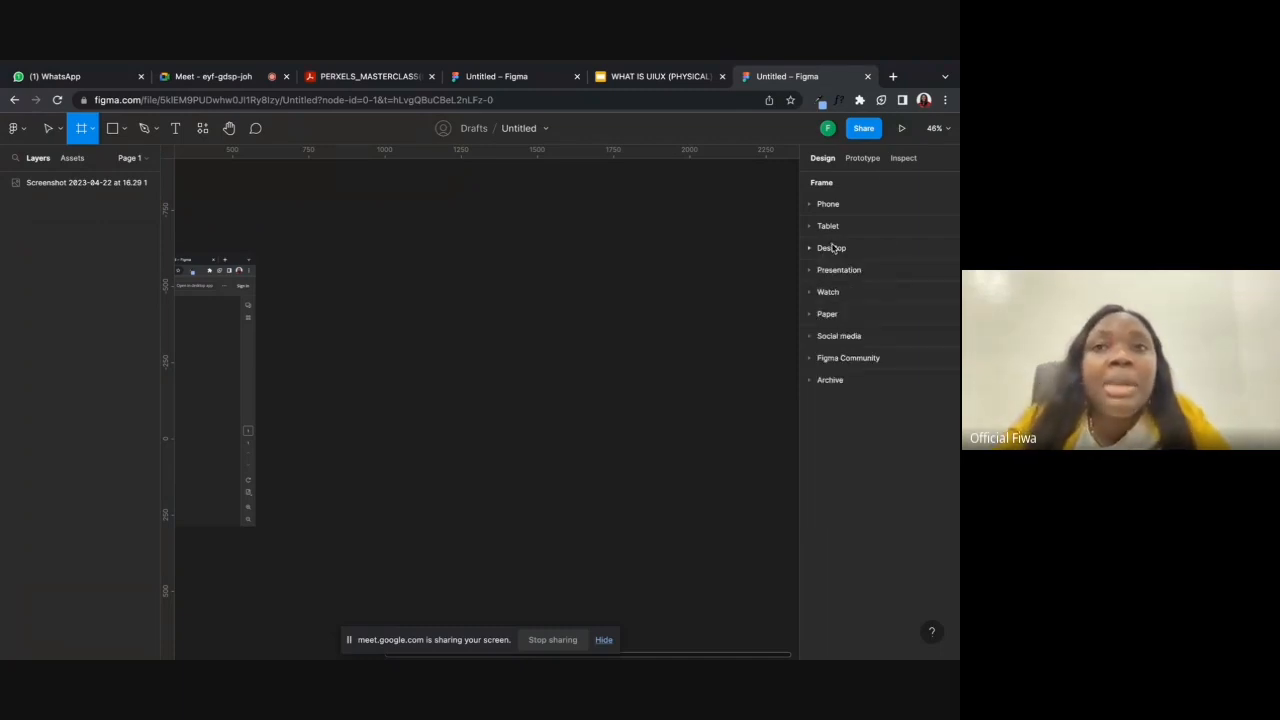
click(810, 251)
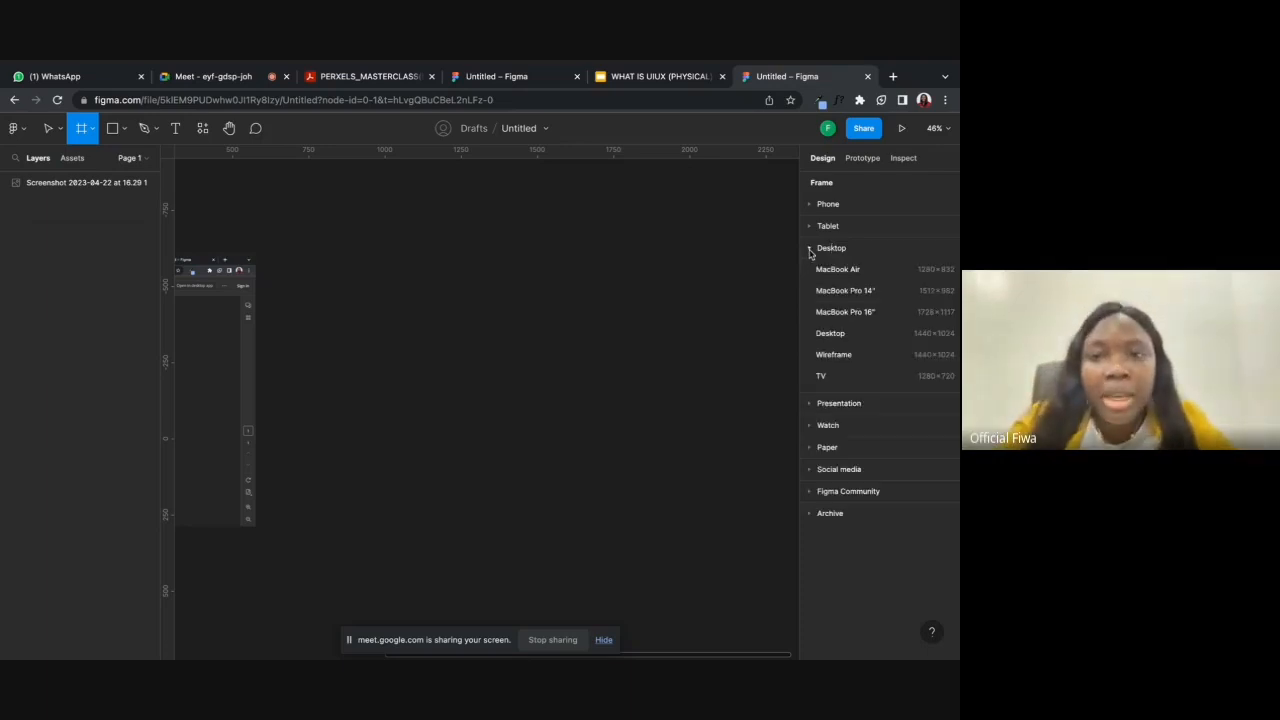
click(831, 334)
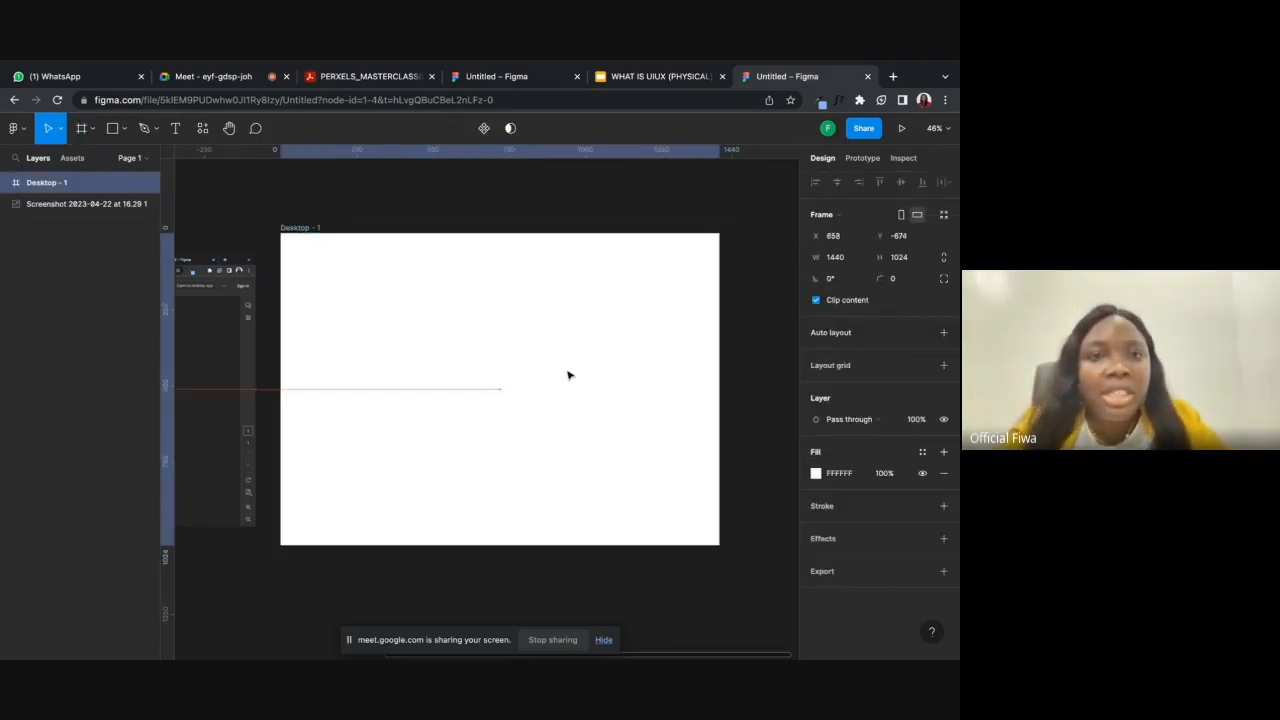
click(574, 232)
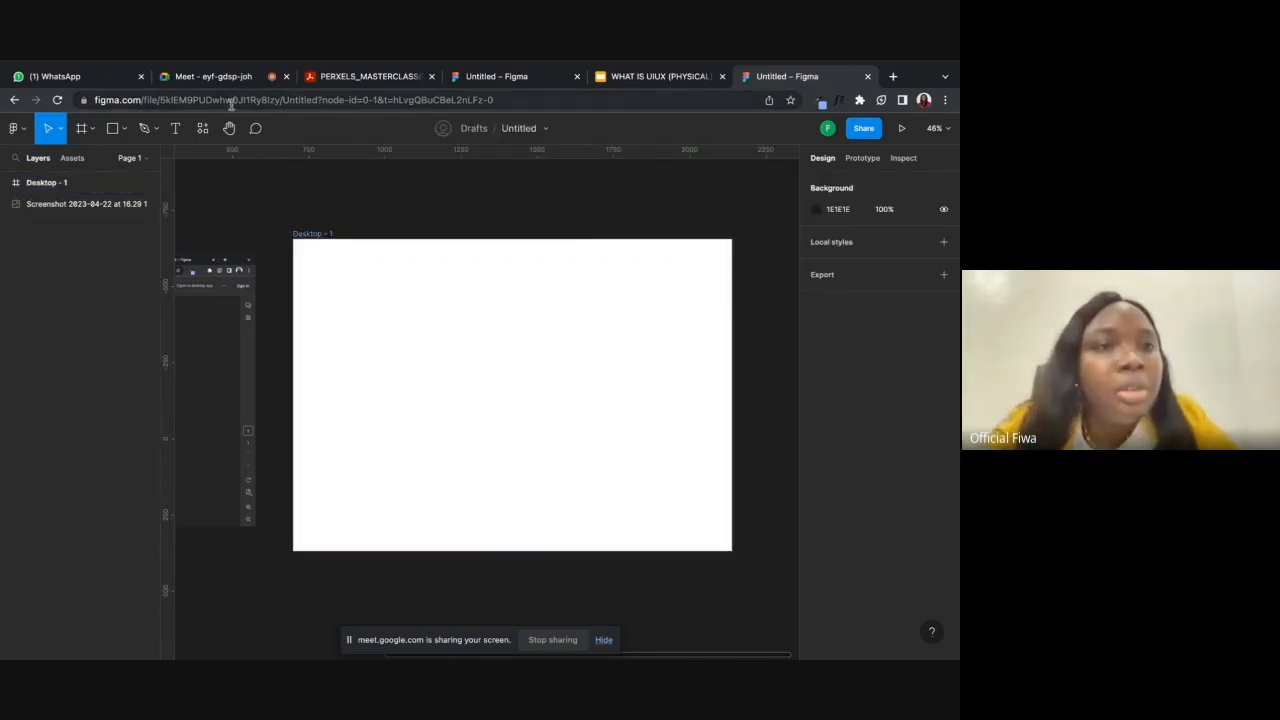
- Draw a rectangle on the empty canvas above the Desktop frame and delete it
click(127, 130)
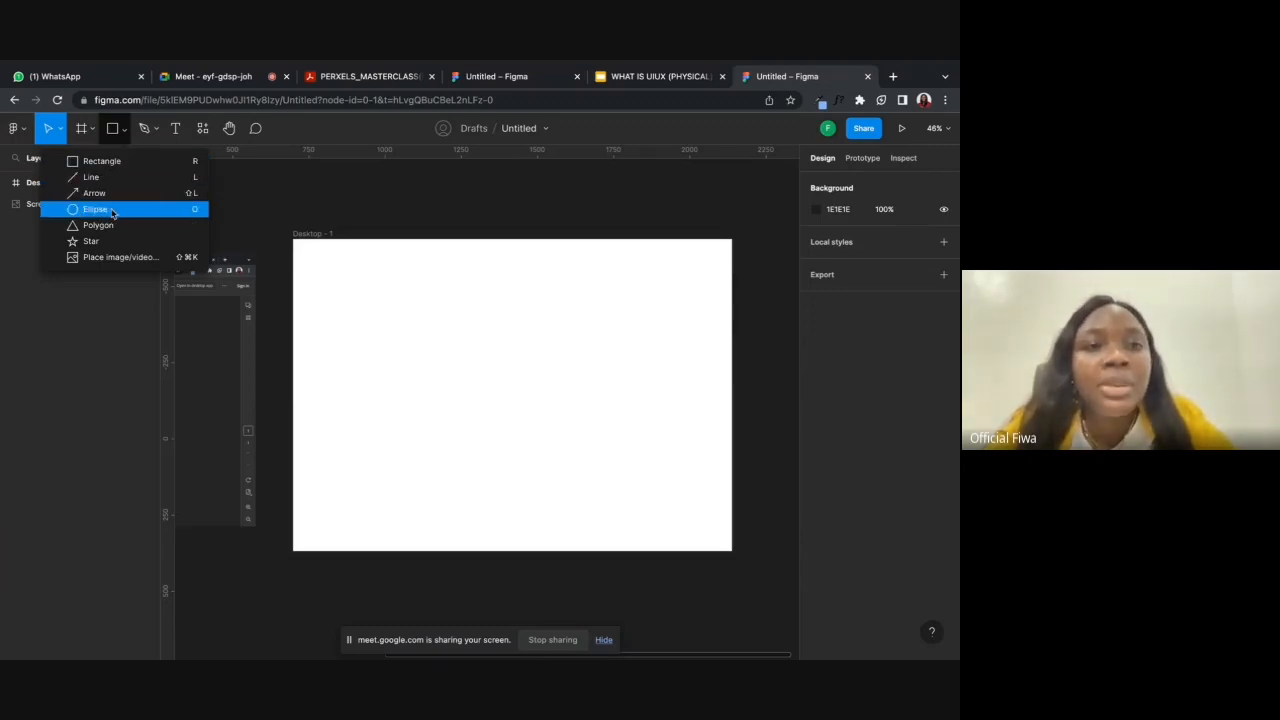
click(110, 161)
scroll(450, 192, up, 2)
drag(446, 194, 601, 296)
key(Delete)
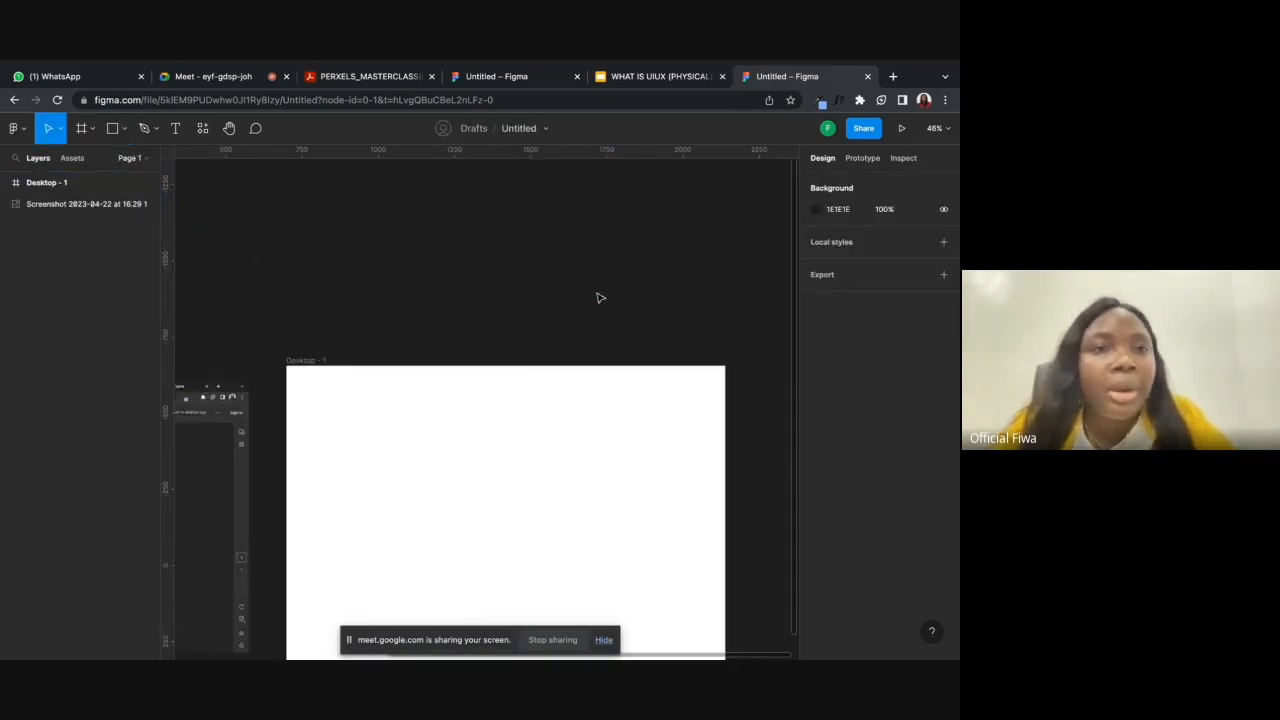
- Draw a circle about 497 × 497 on the empty canvas above the Desktop frame and delete it
click(125, 130)
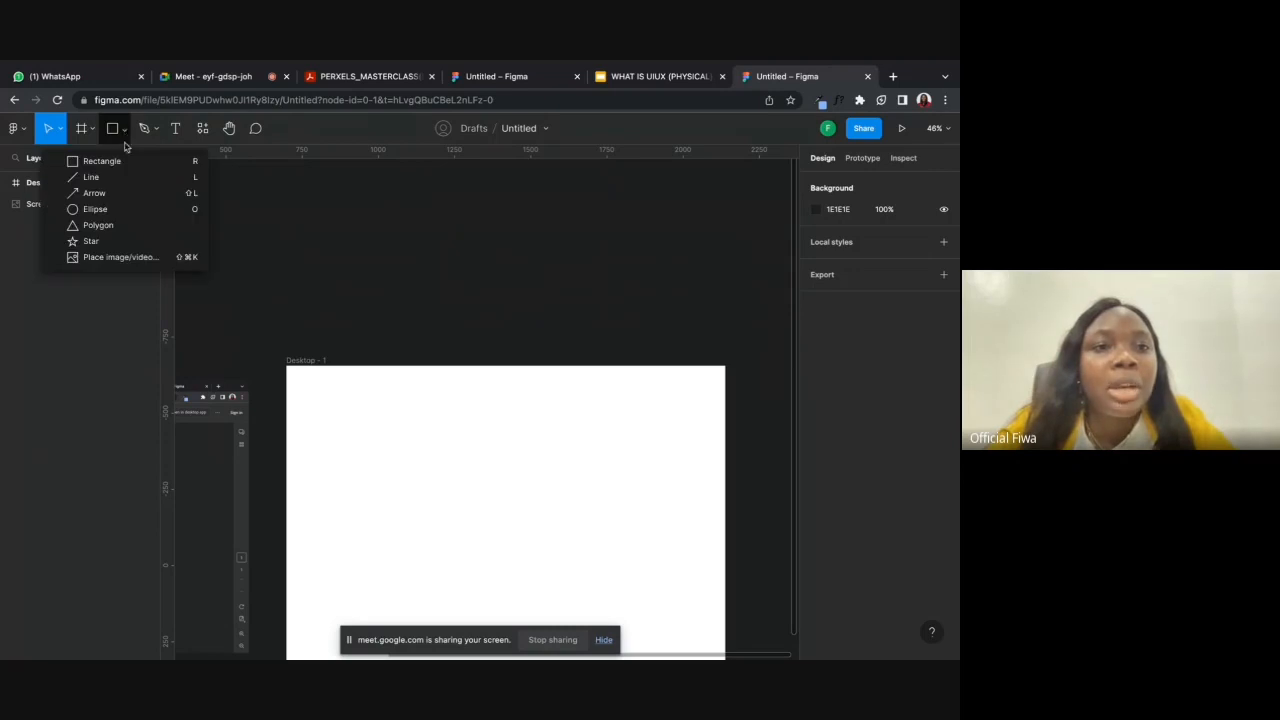
click(98, 214)
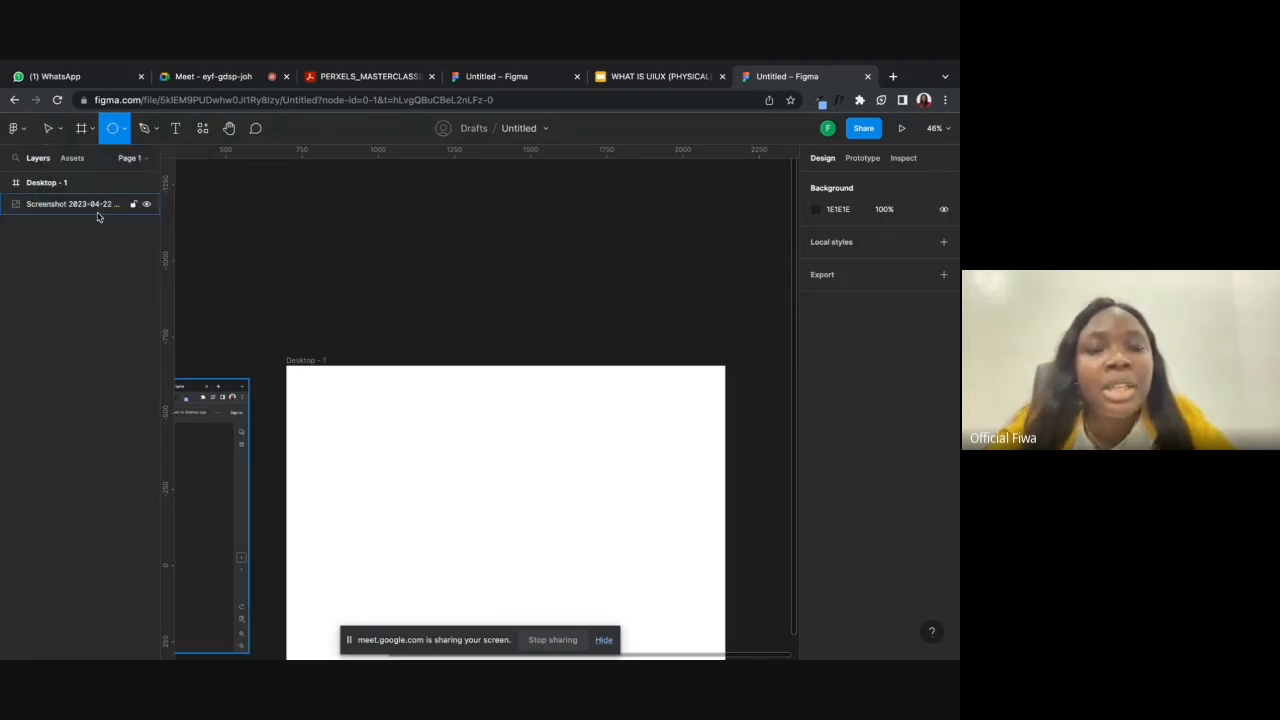
drag(417, 191, 569, 280)
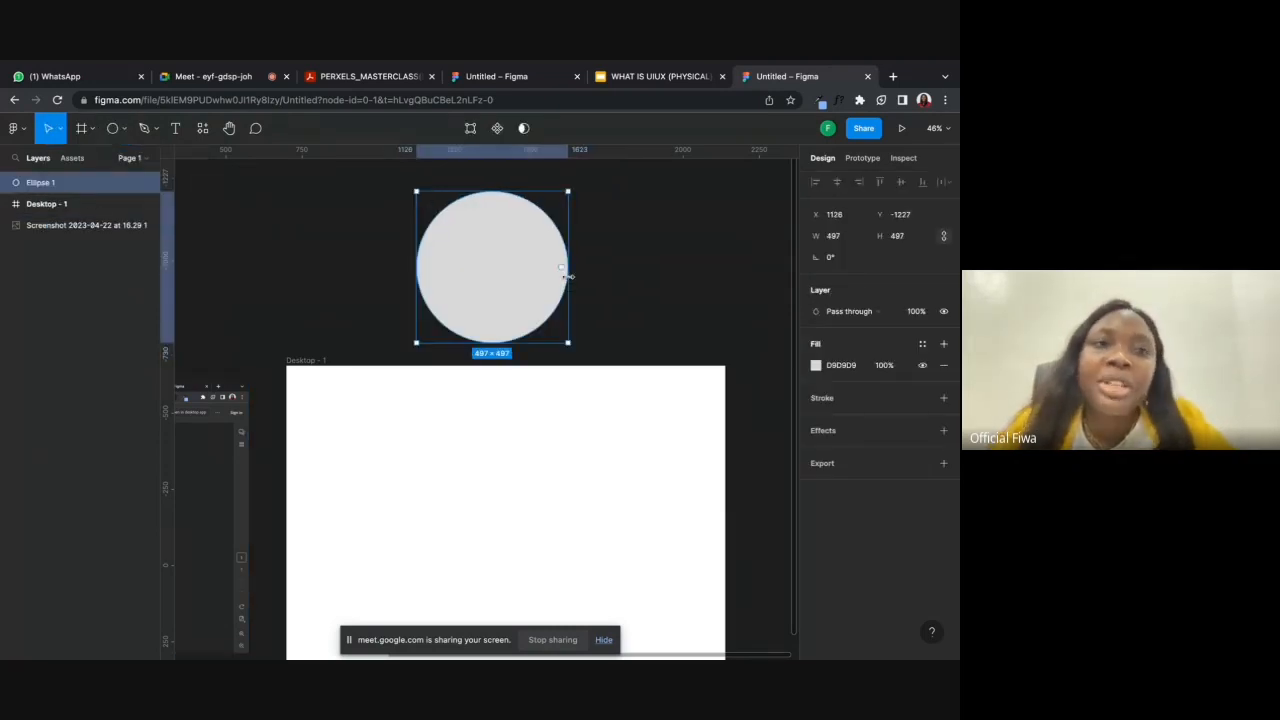
click(580, 286)
click(548, 284)
key(Delete)
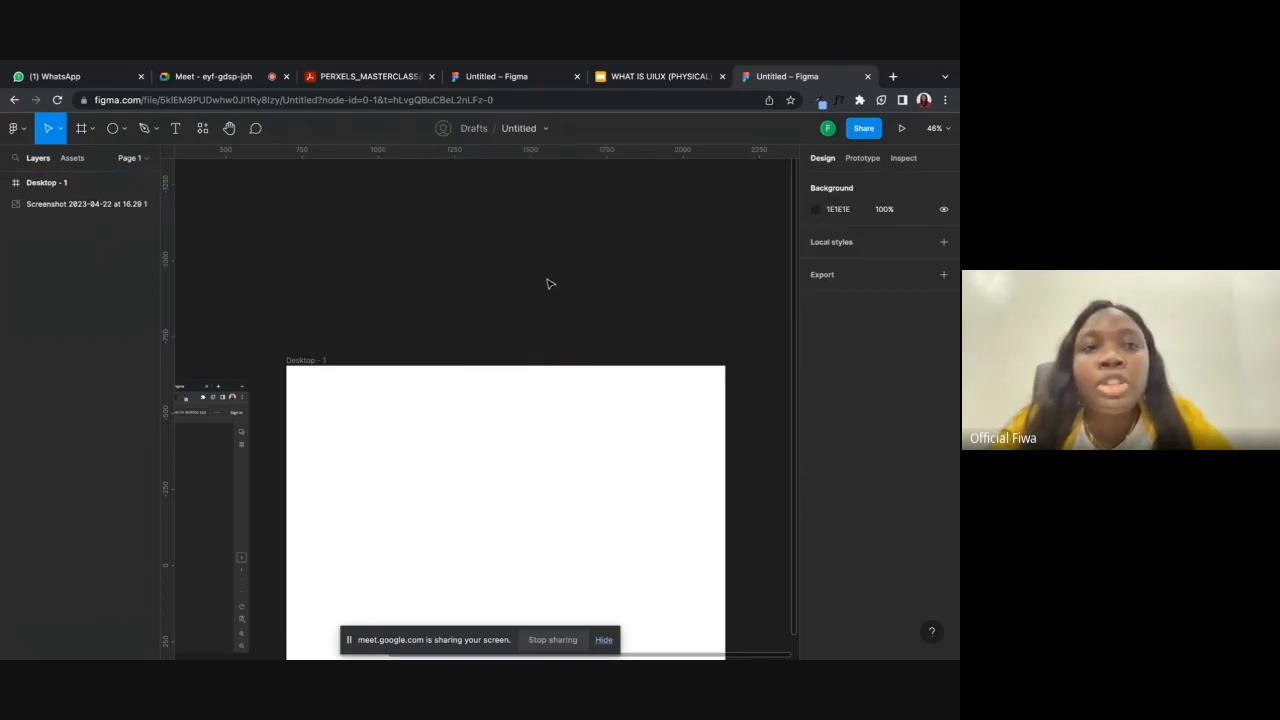
click(125, 130)
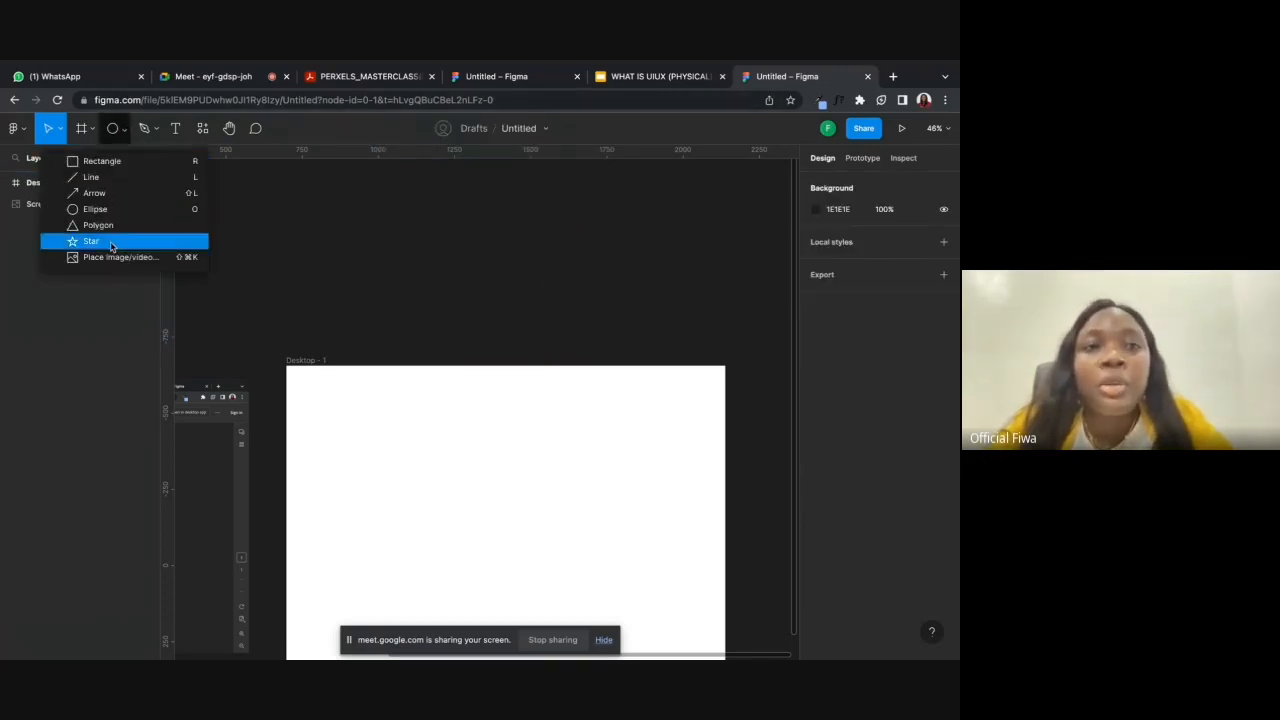
click(152, 130)
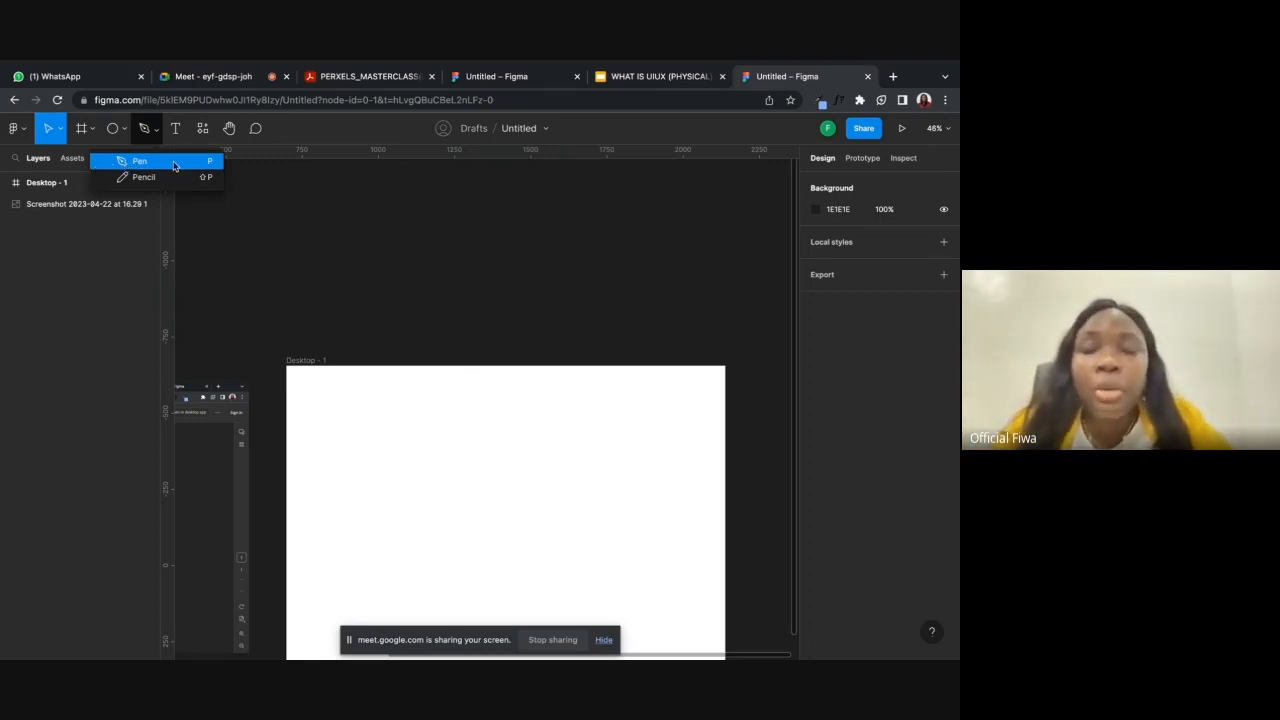
- Add the sample text "bscxzjdcjsxugzygvdbchx jcdkj" on the canvas above the Desktop frame and delete it
click(176, 129)
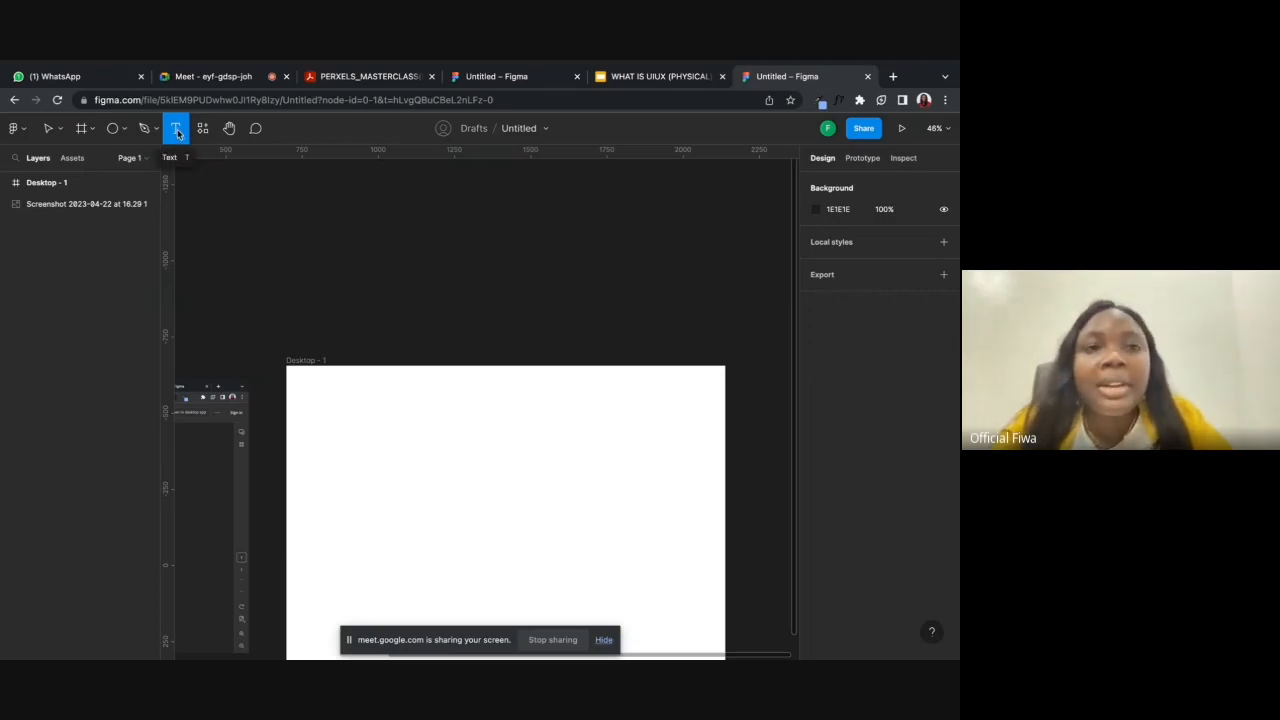
click(361, 247)
text(bscxz)
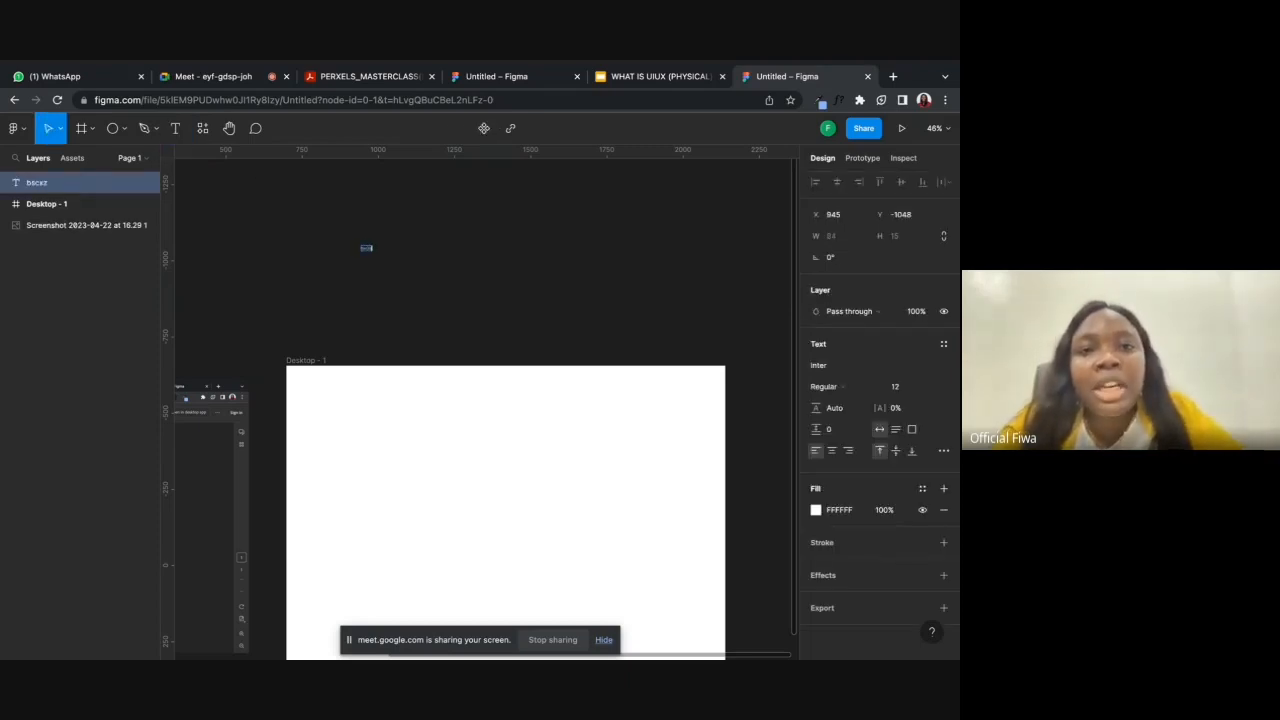
text(jdcjsxugzygvdbchx jcdkj)
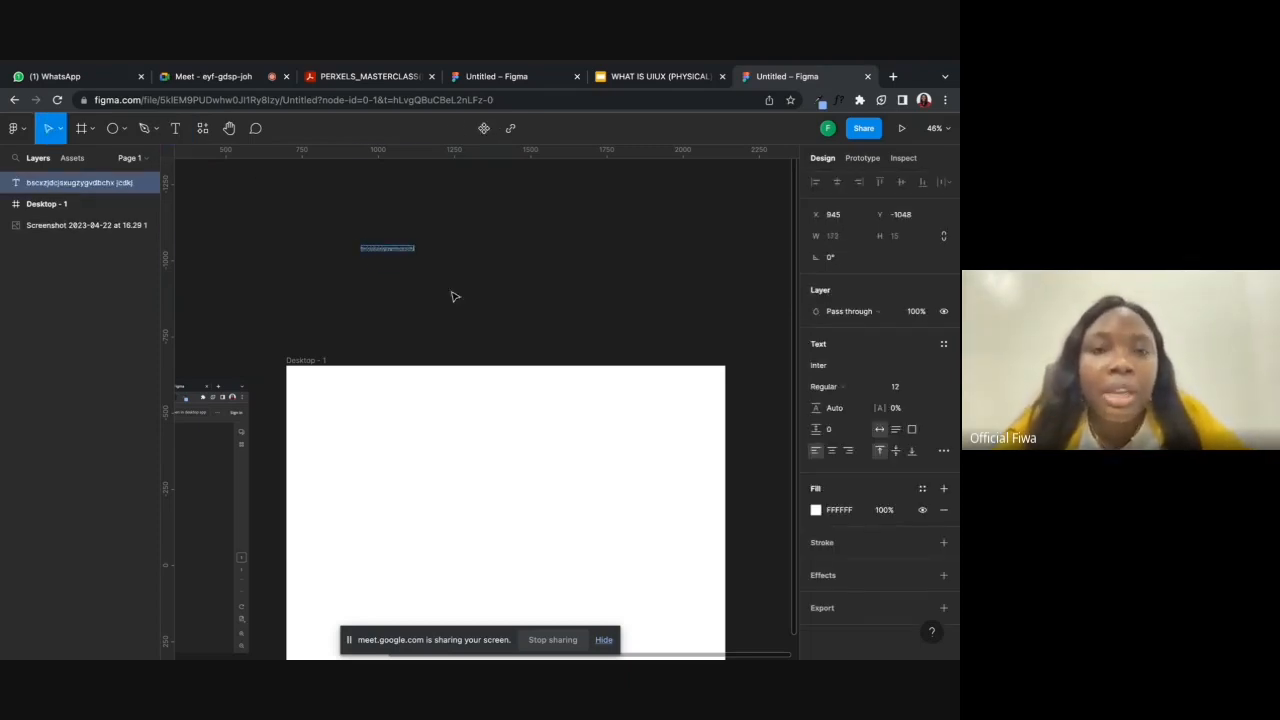
key(Escape)
scroll(418, 232, up, 5)
key(Delete)
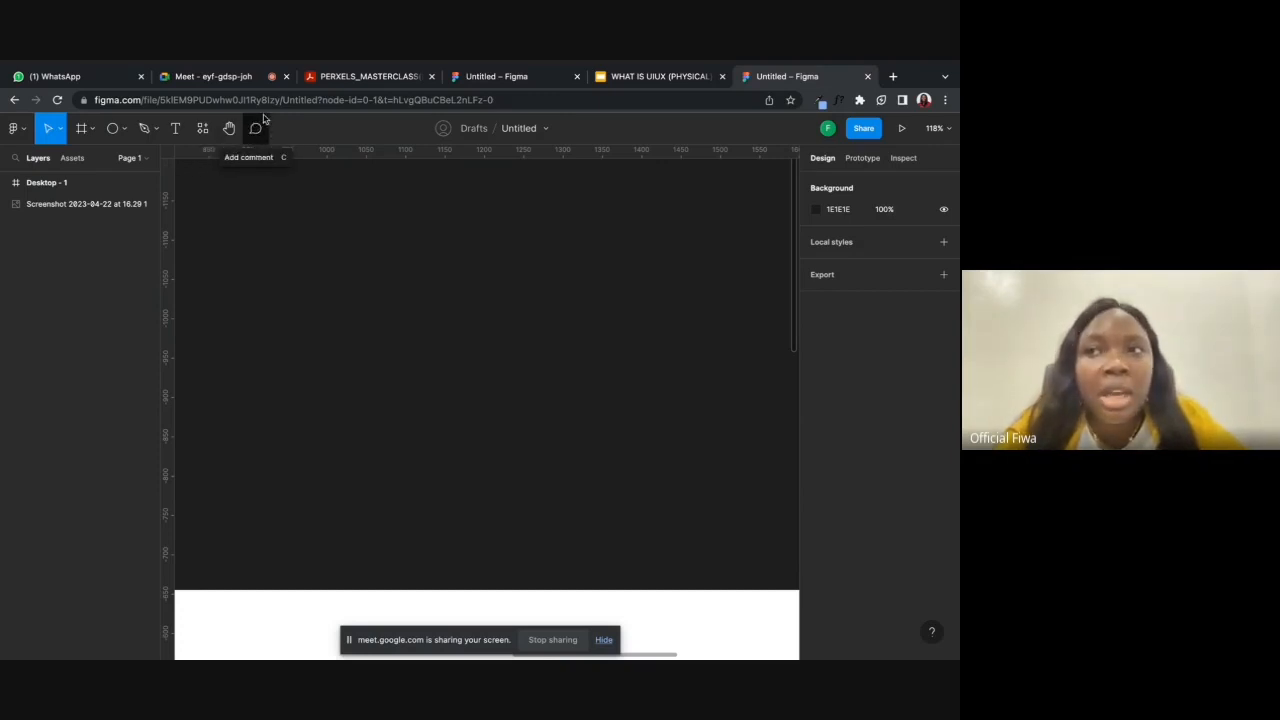
- Examine the reference landing page in the screenshot and compare it with the blank Desktop frame
click(60, 129)
key(Escape)
key(shift+2)
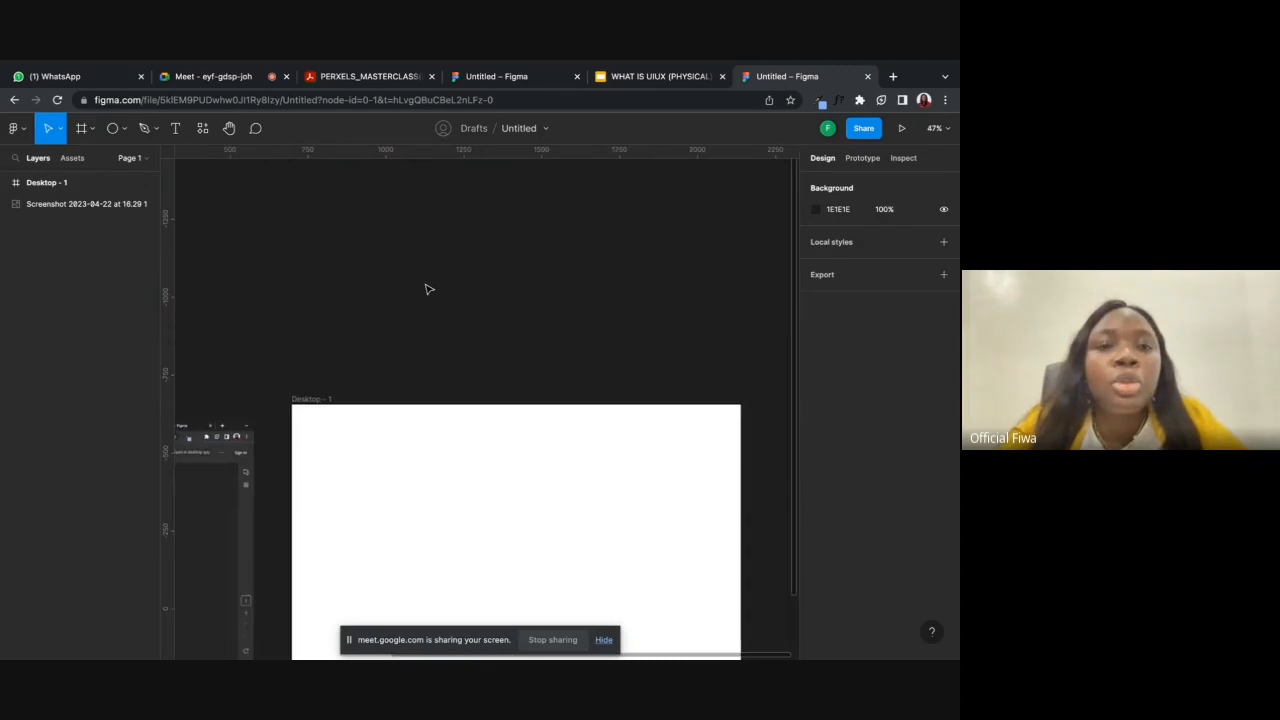
click(298, 268)
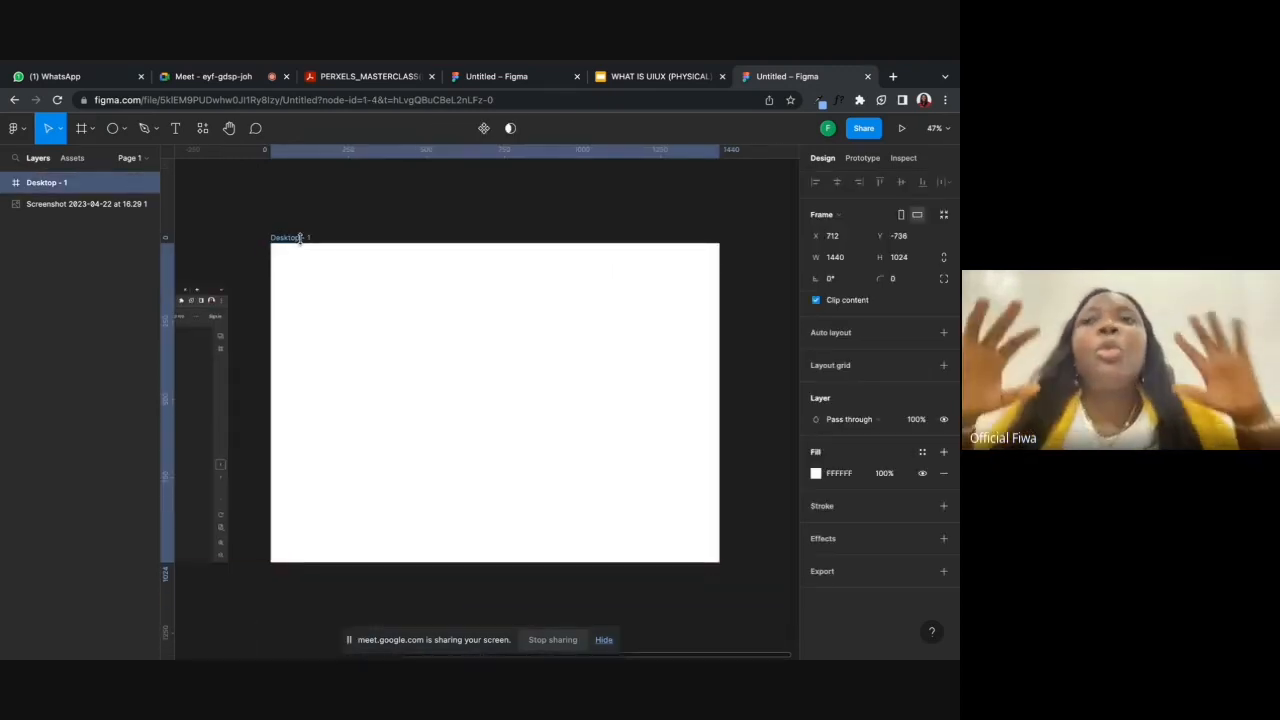
scroll(304, 245, left, 5)
scroll(322, 419, up, 5)
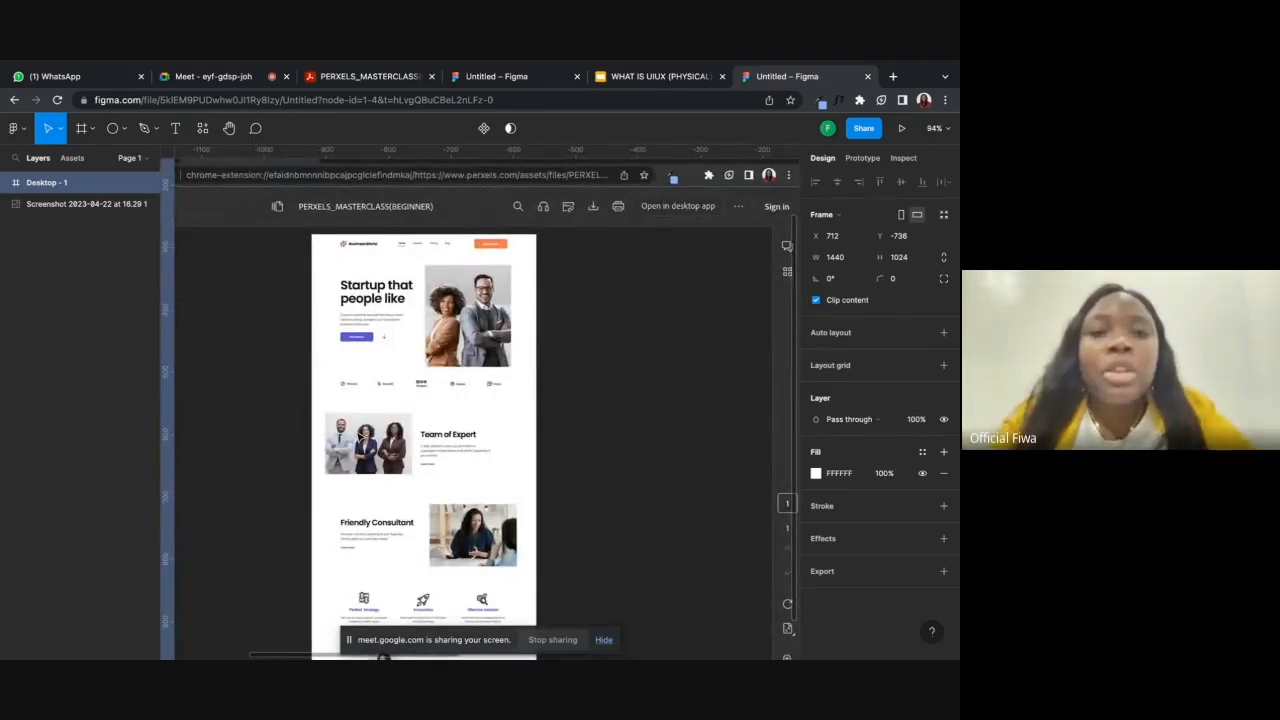
scroll(360, 437, up, 3)
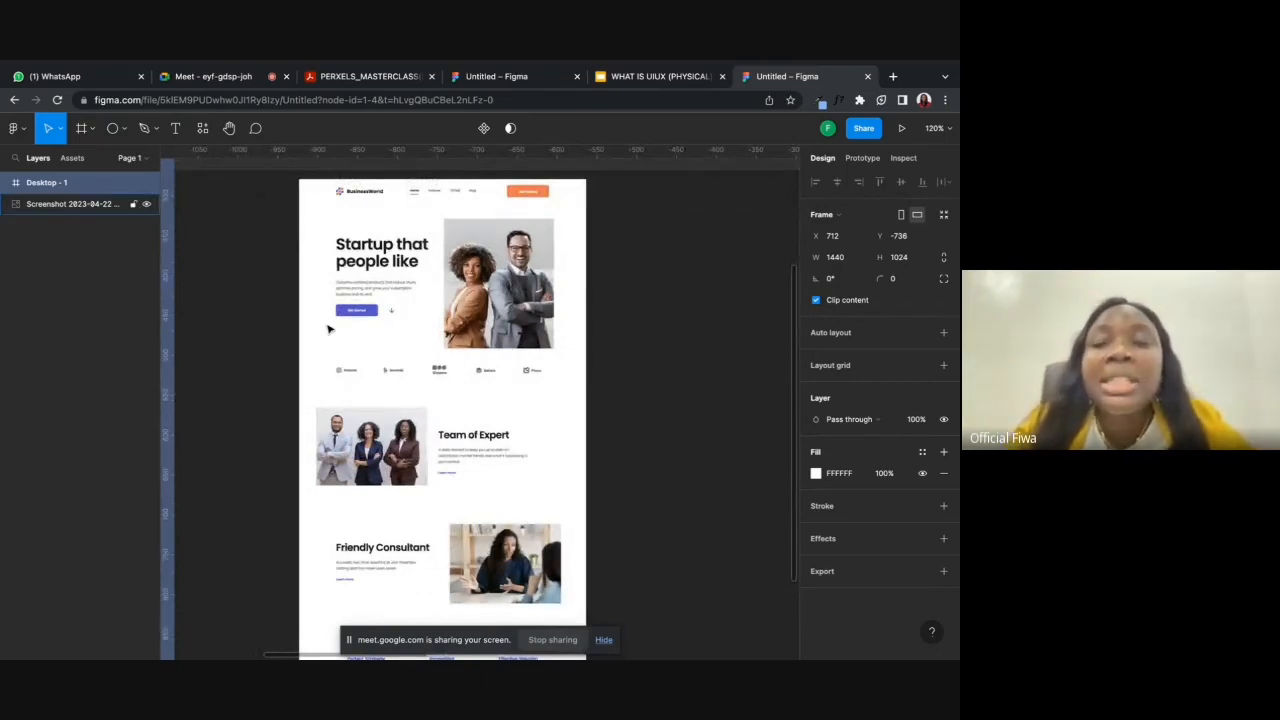
scroll(352, 369, right, 2)
scroll(352, 369, up, 1)
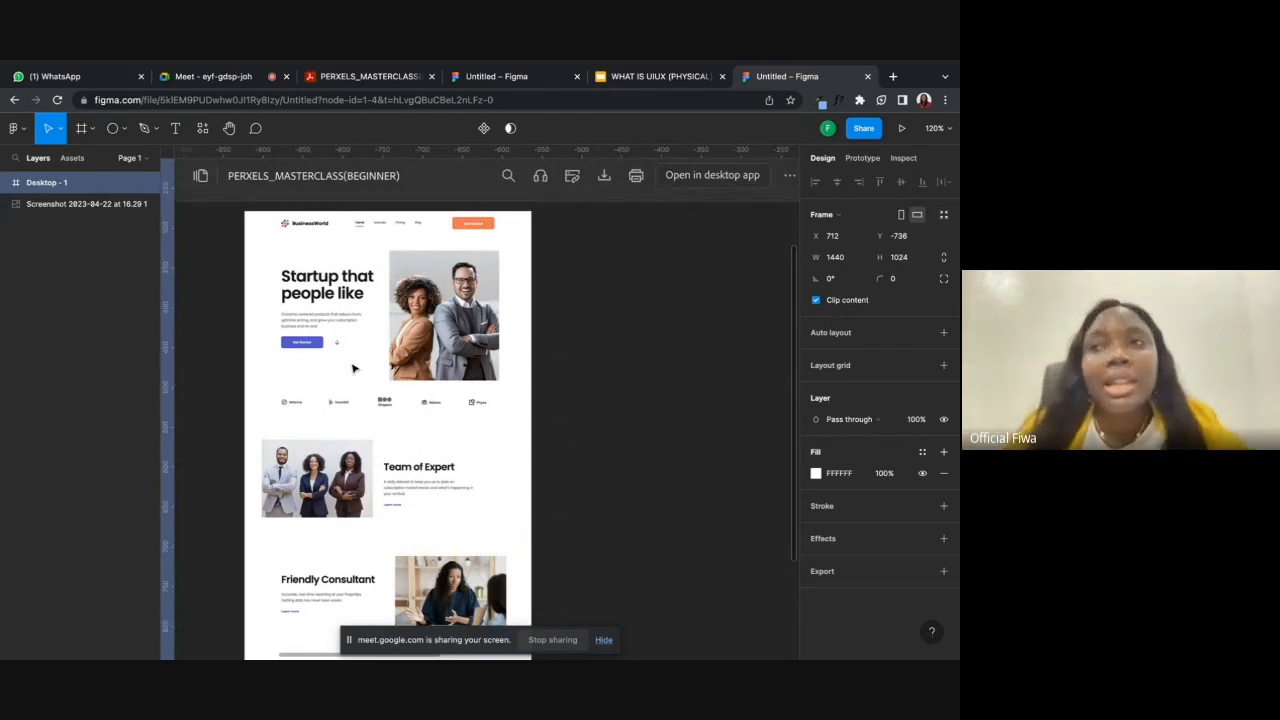
key(shift+2)
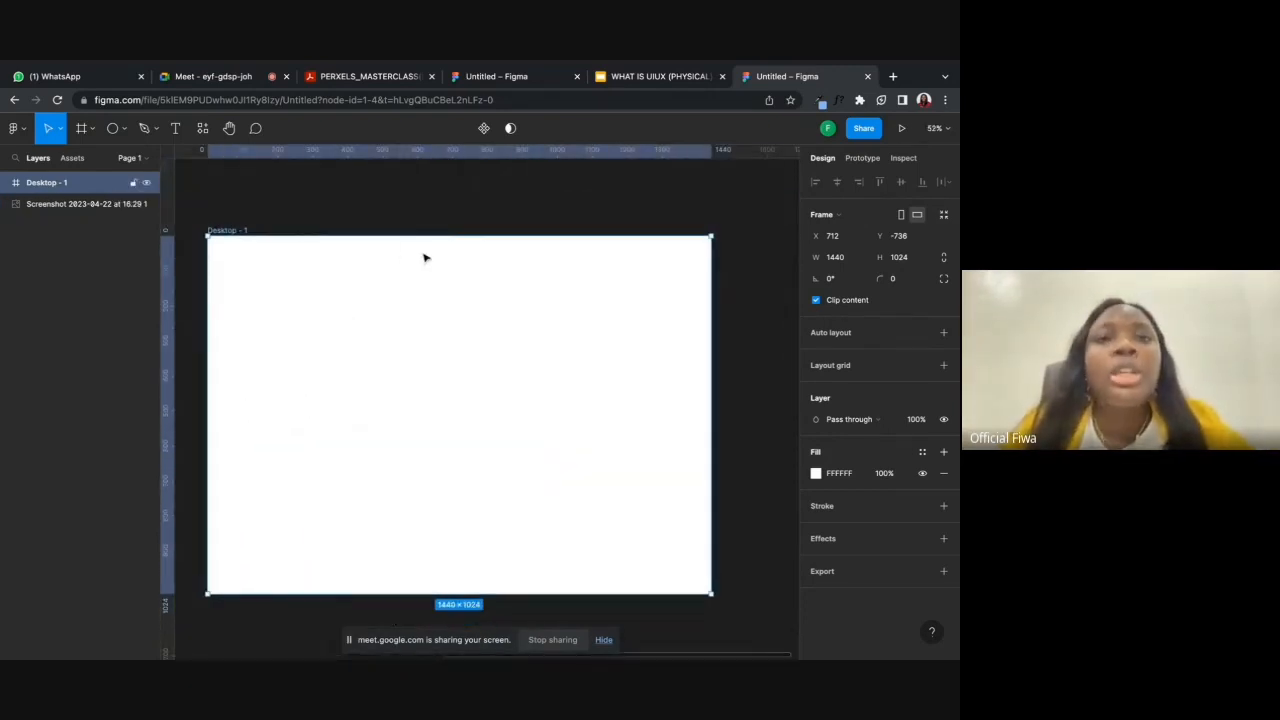
click(313, 216)
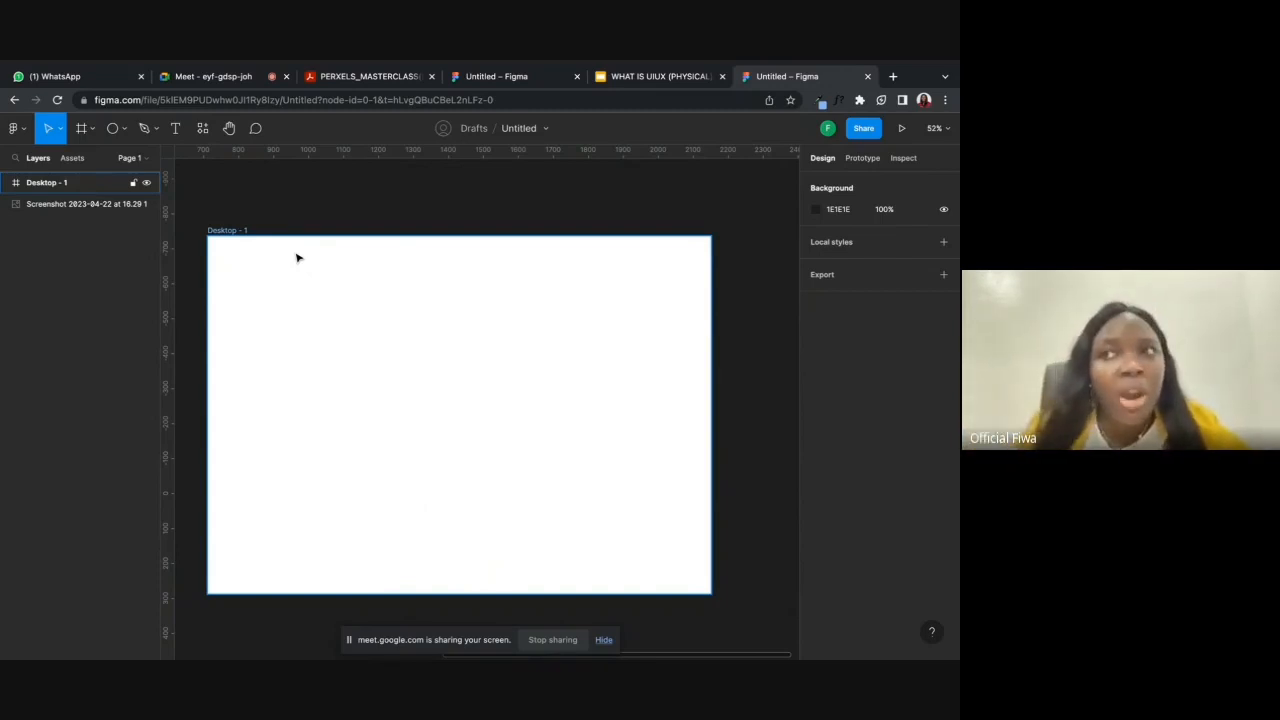
- Add a 10px layout grid to the Desktop frame and reposition the frame to about X 746, Y -818
click(238, 232)
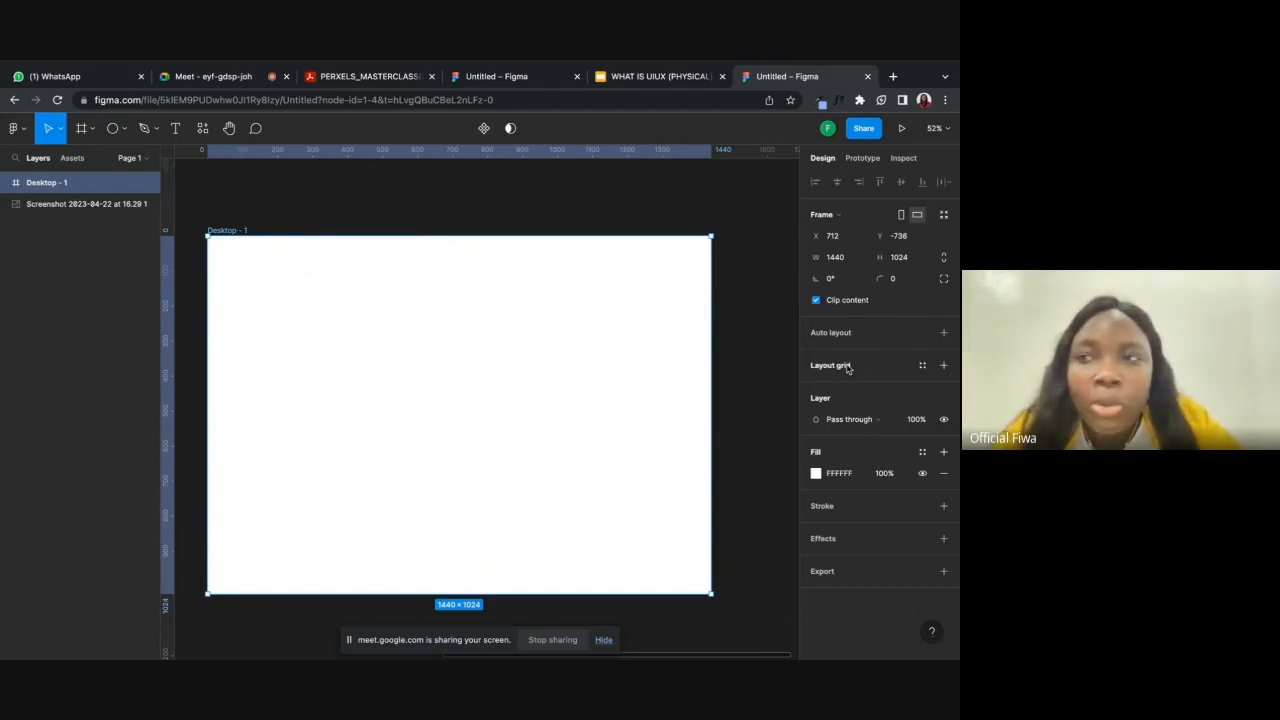
click(848, 369)
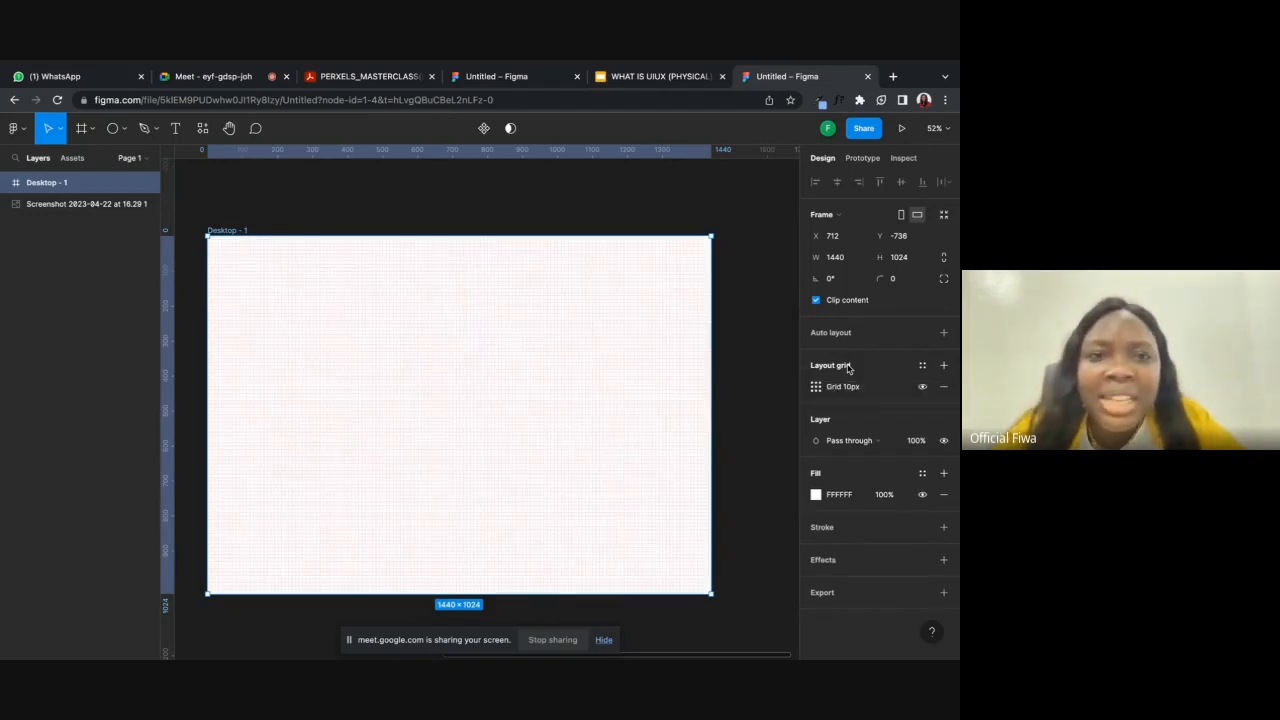
scroll(336, 276, up, 5)
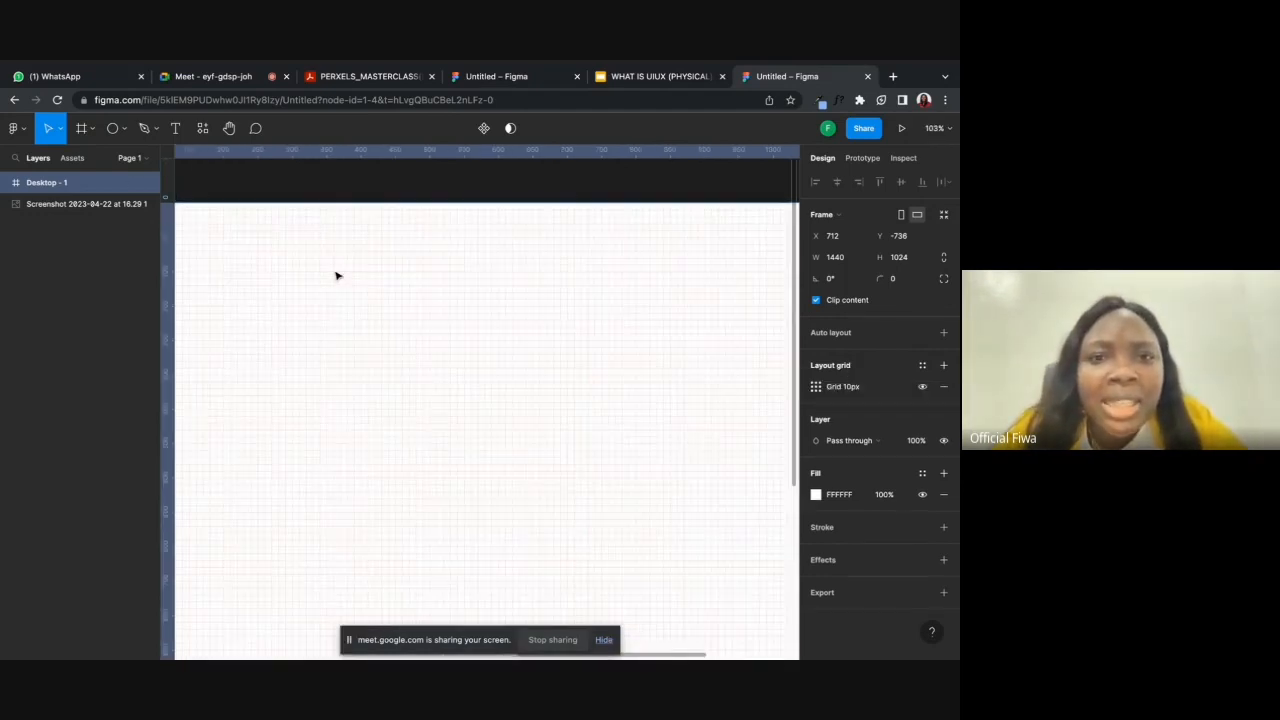
scroll(336, 276, down, 3)
scroll(336, 276, up, 1)
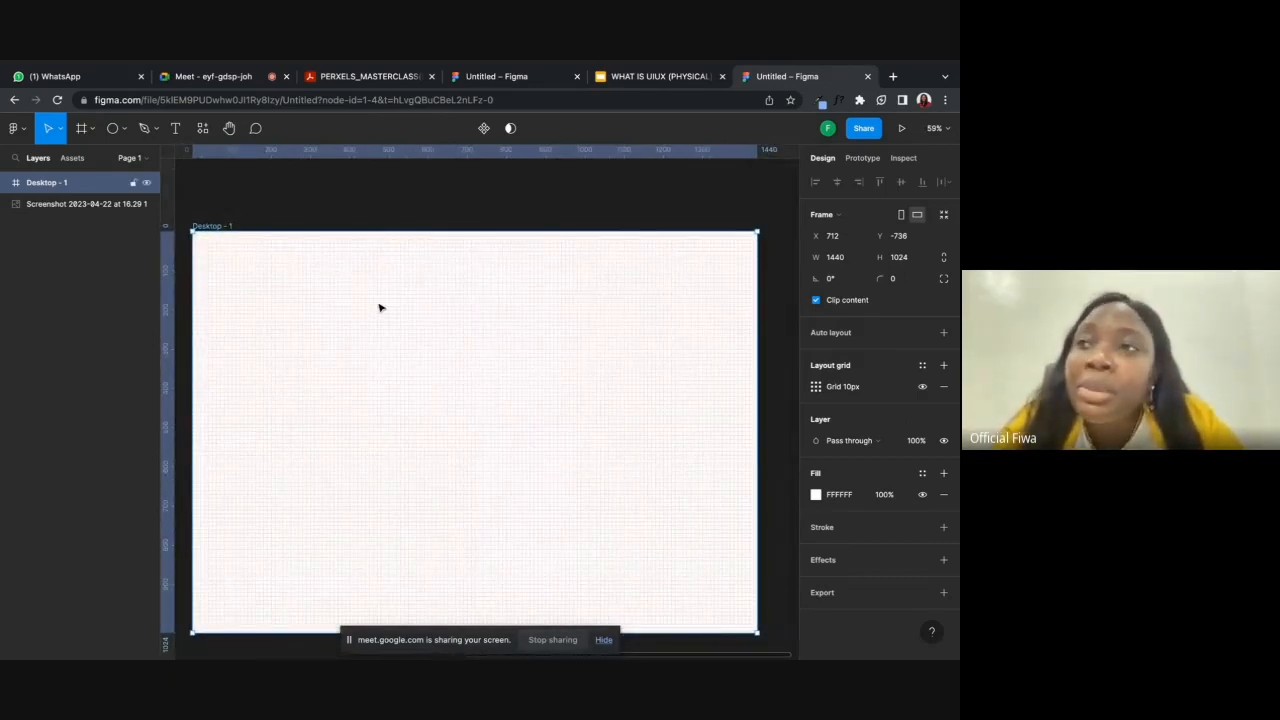
drag(228, 227, 240, 196)
click(310, 191)
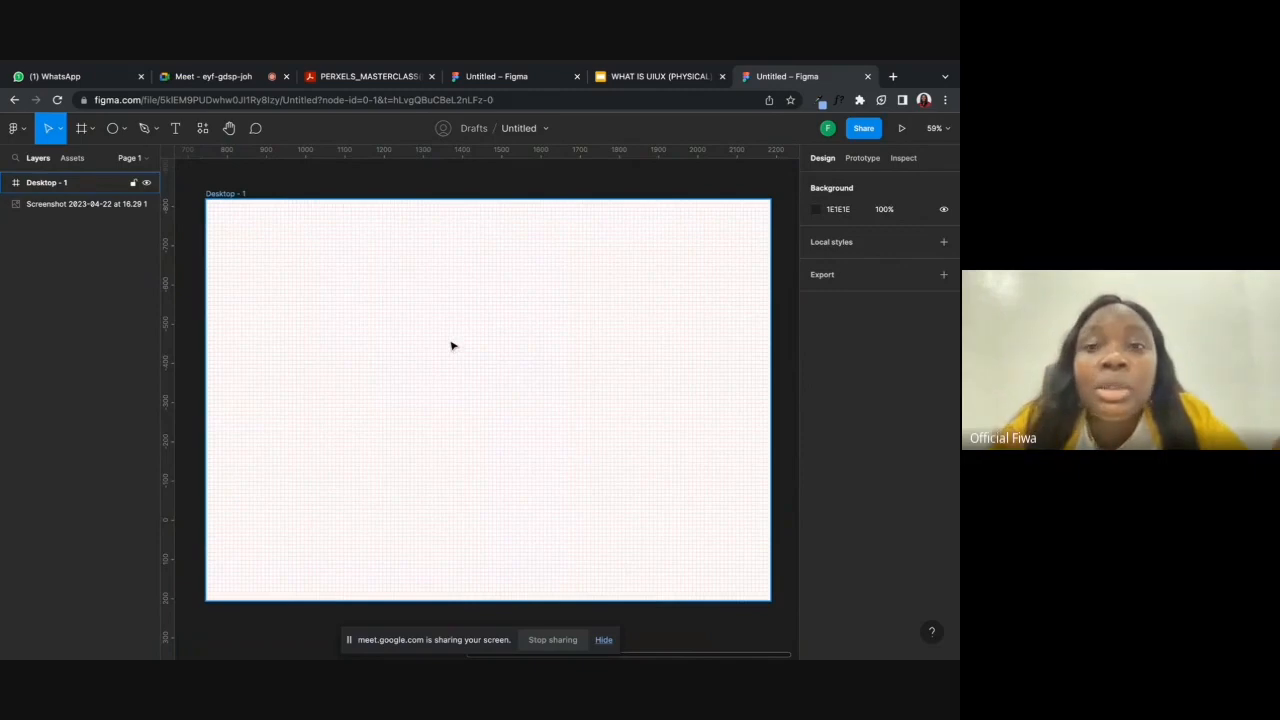
- Change the Desktop frame's layout grid from a uniform grid to columns with a count of 12
click(241, 195)
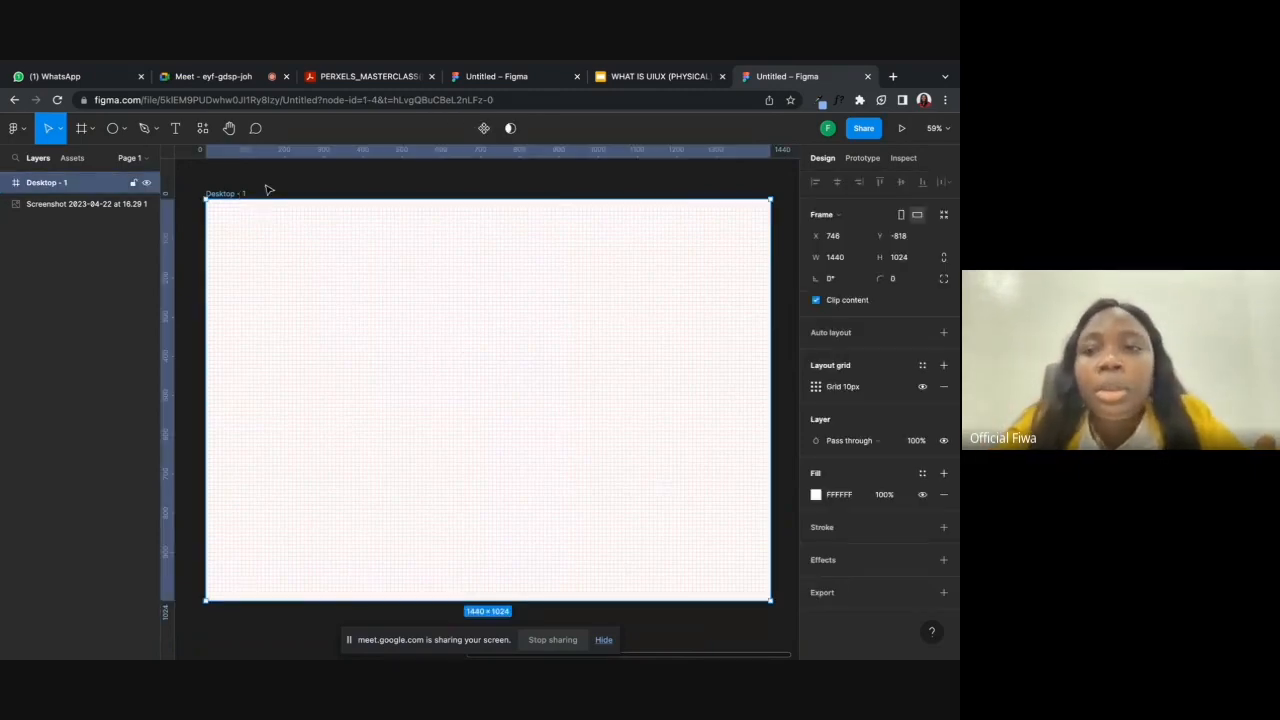
click(817, 388)
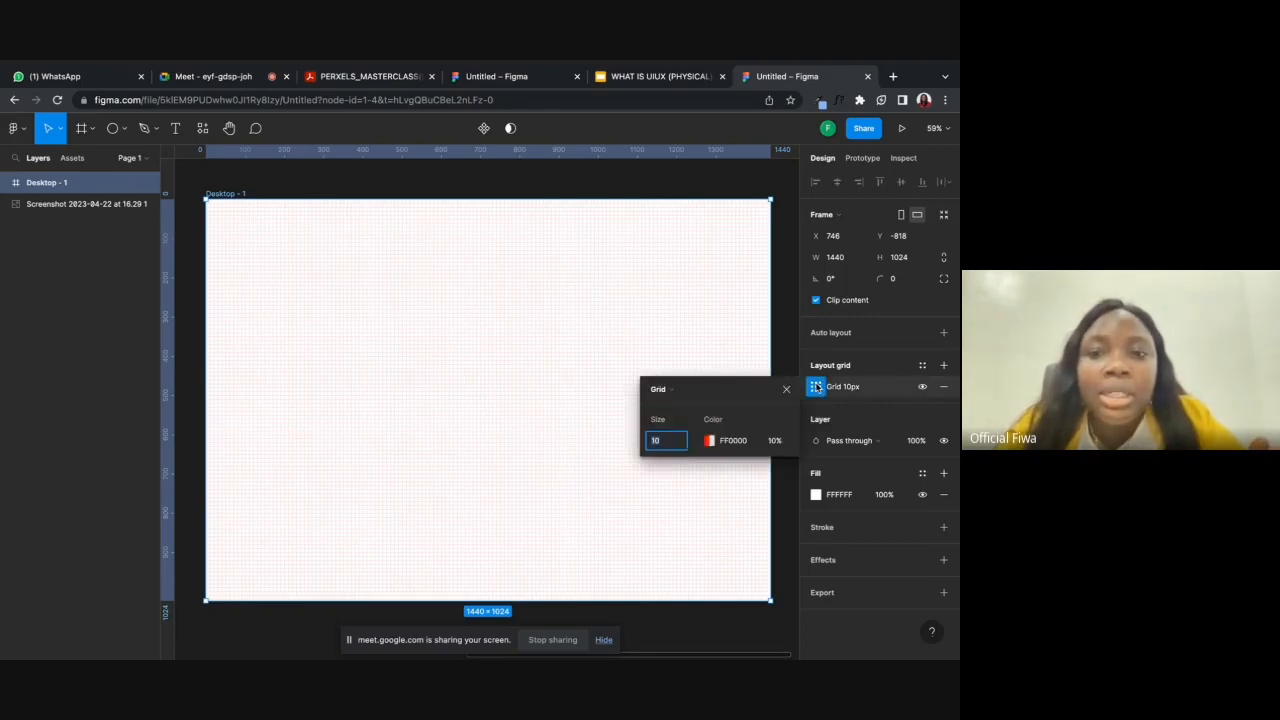
click(697, 392)
click(689, 404)
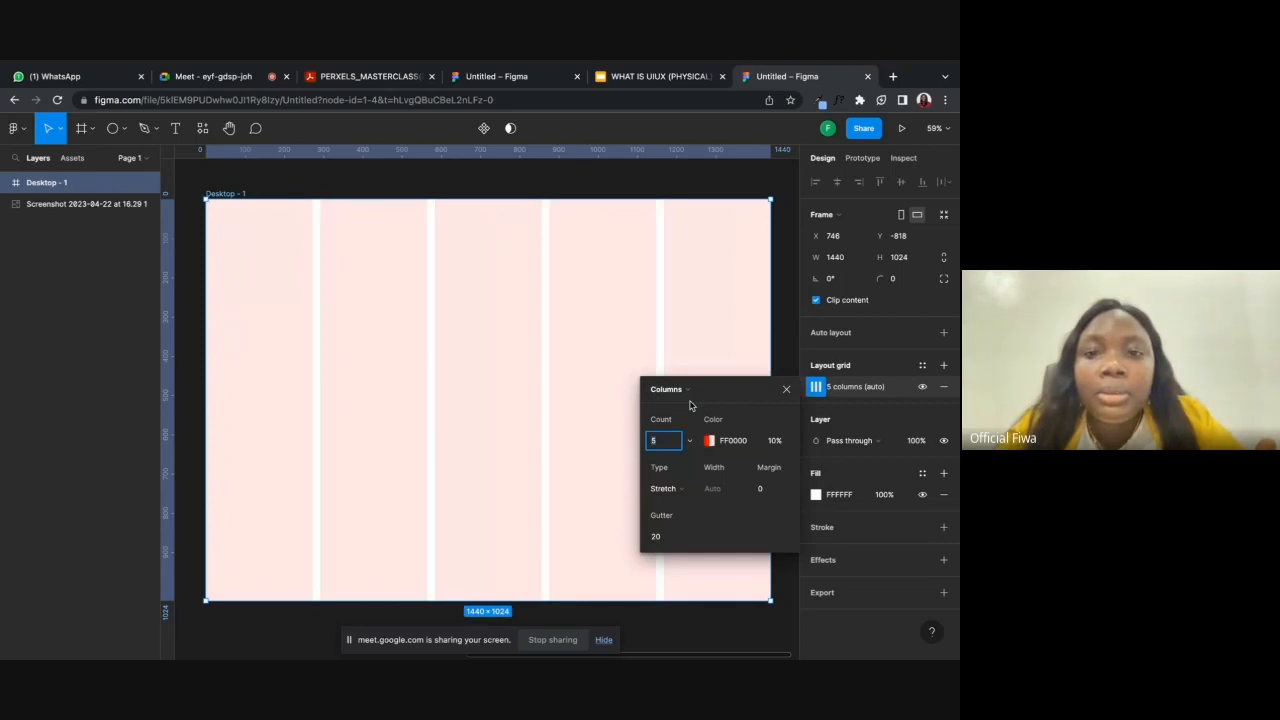
double_click(657, 442)
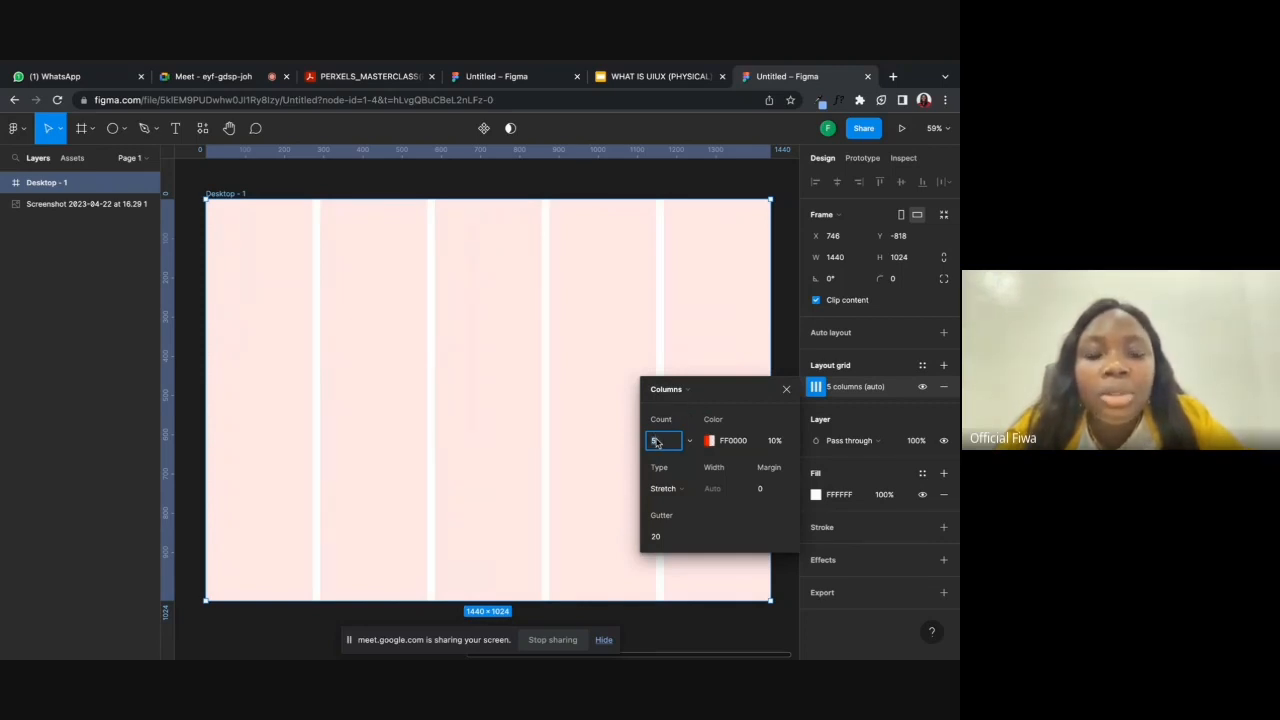
text(12)
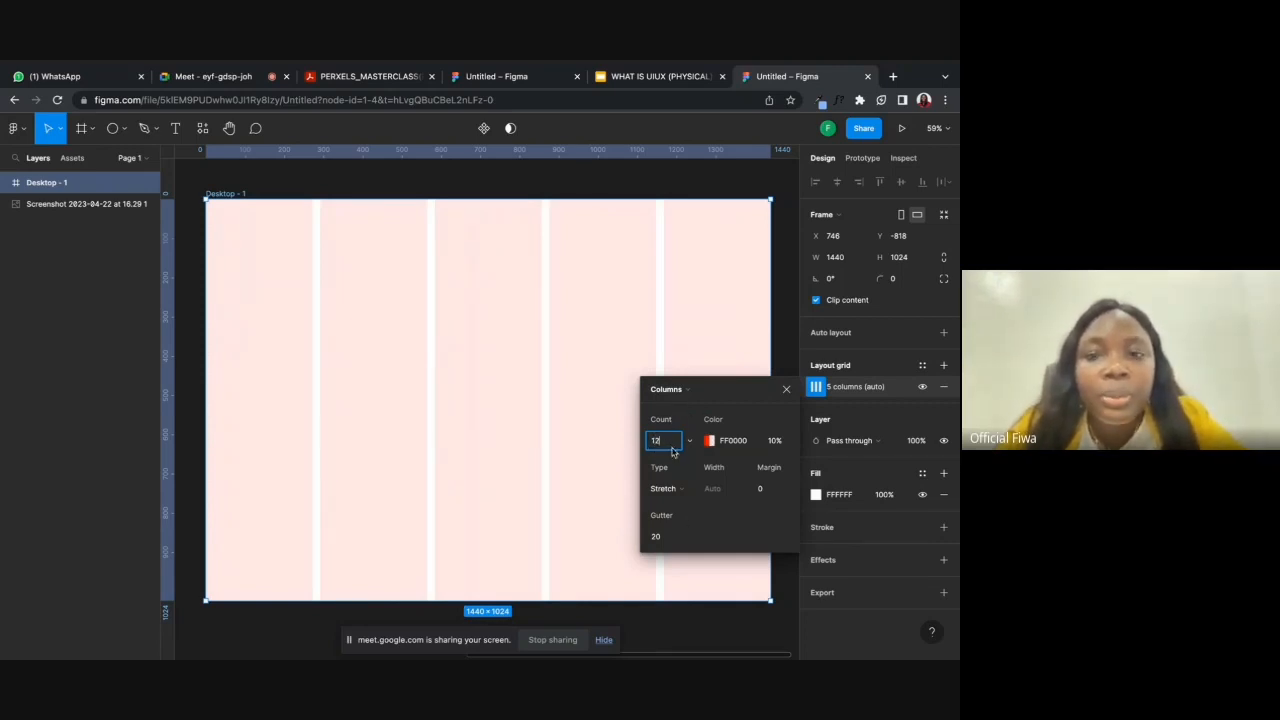
click(697, 528)
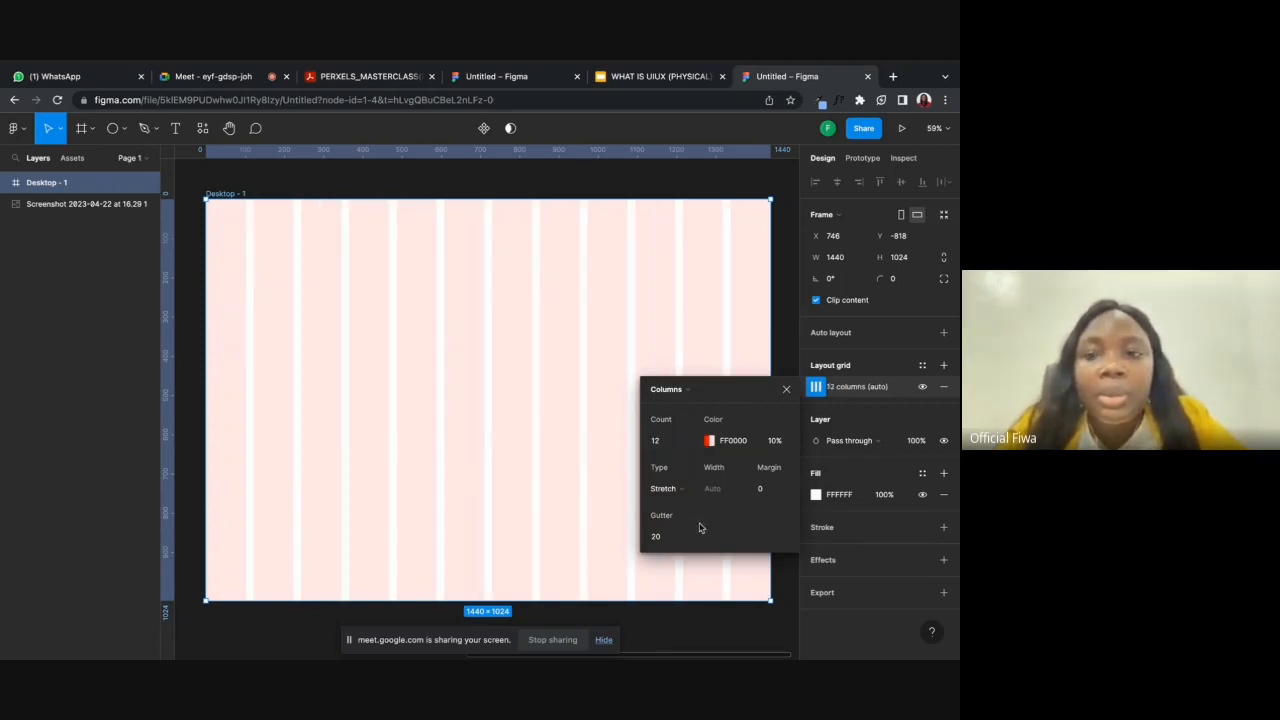
- Set the column grid's margin to 100 and deselect the Desktop frame
click(764, 490)
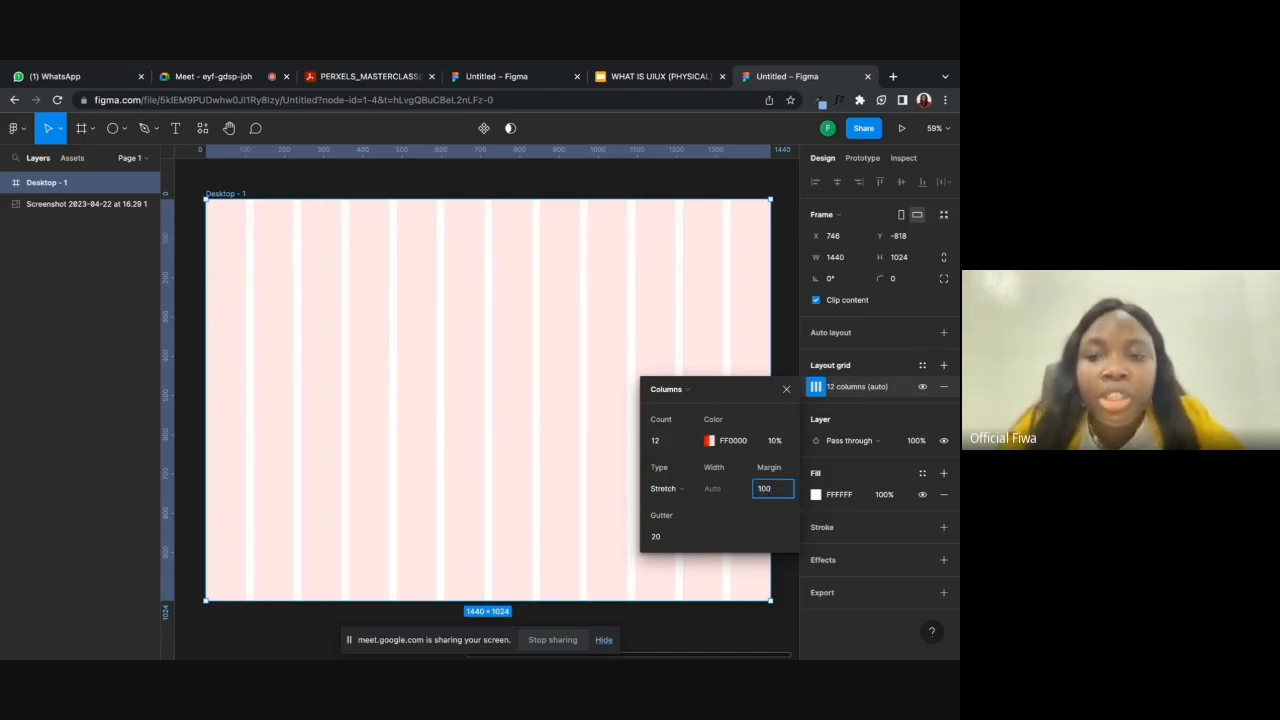
click(747, 535)
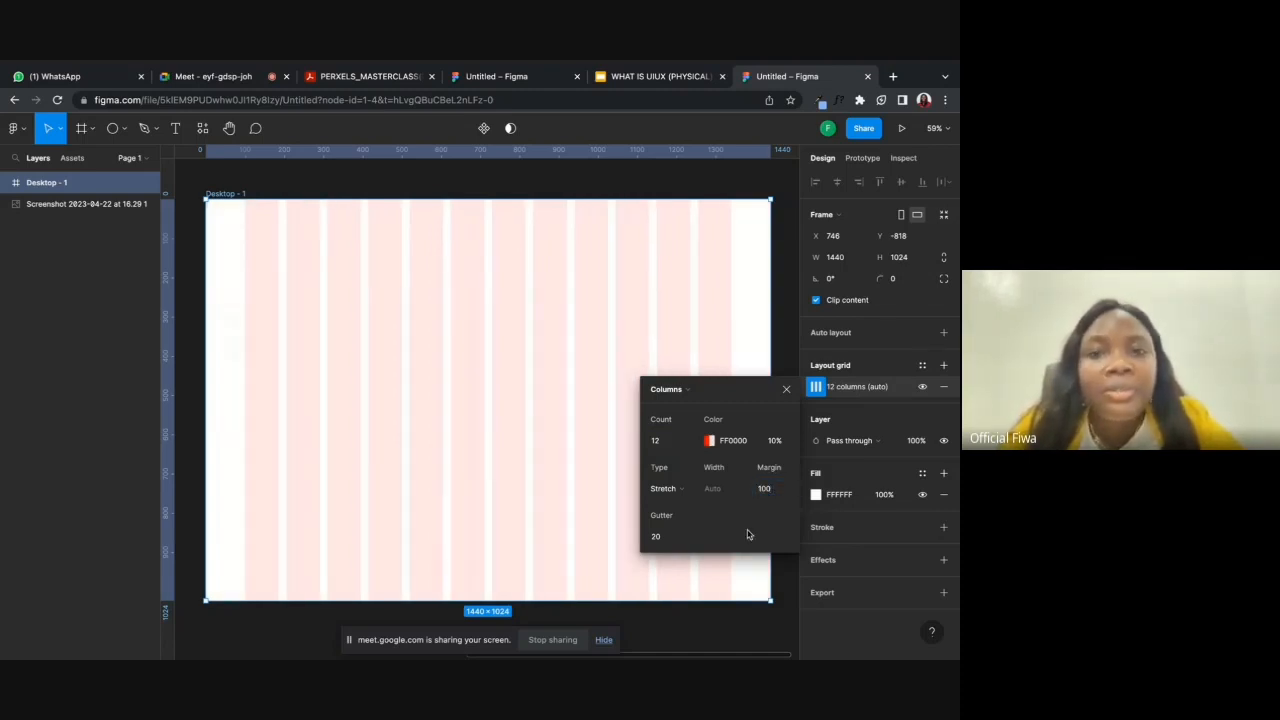
click(786, 389)
click(672, 190)
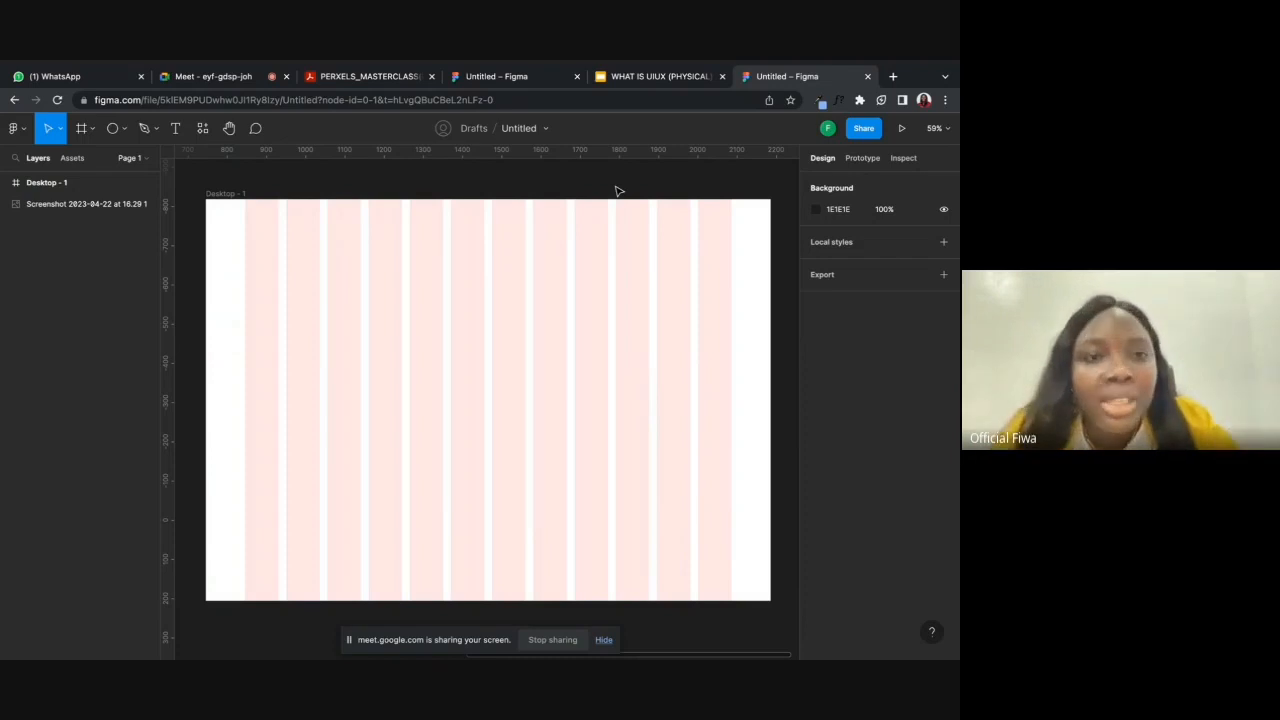
- Remove the column layout grid from the Desktop frame and deselect the frame
click(235, 195)
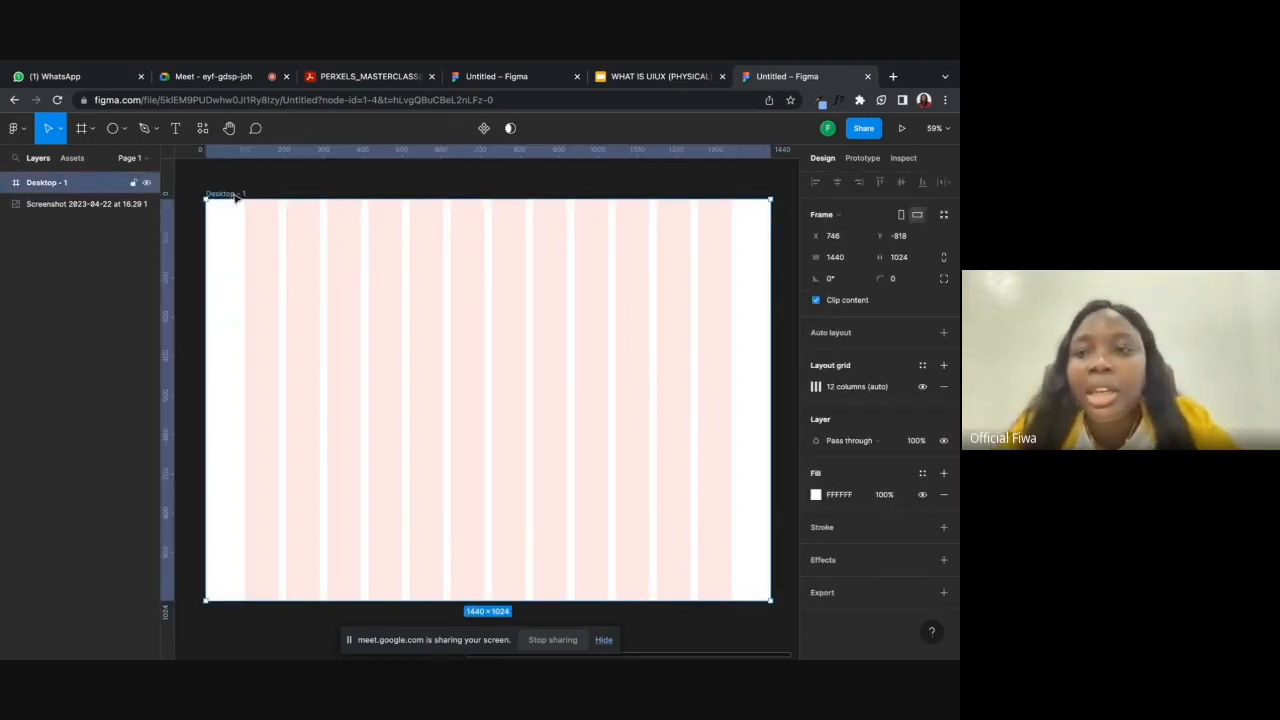
click(943, 390)
key(Escape)
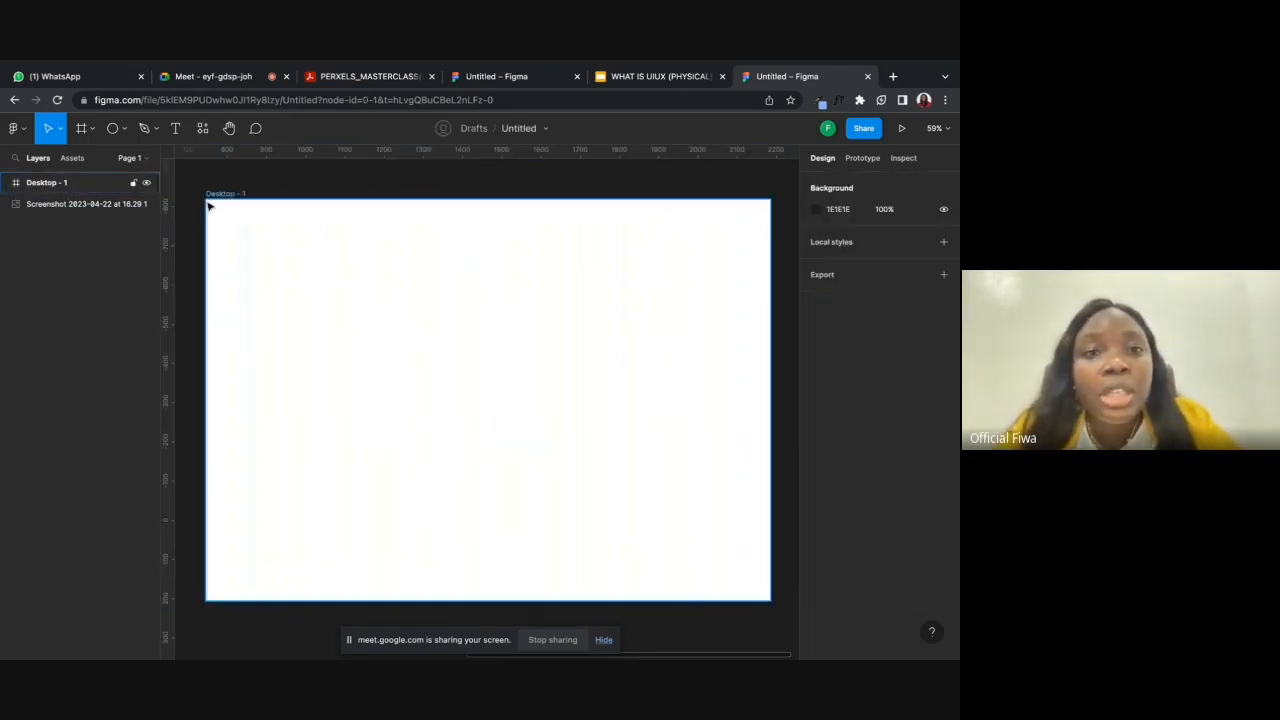
- Add a layout grid to the Desktop frame and change it to columns with a count of 12
click(222, 197)
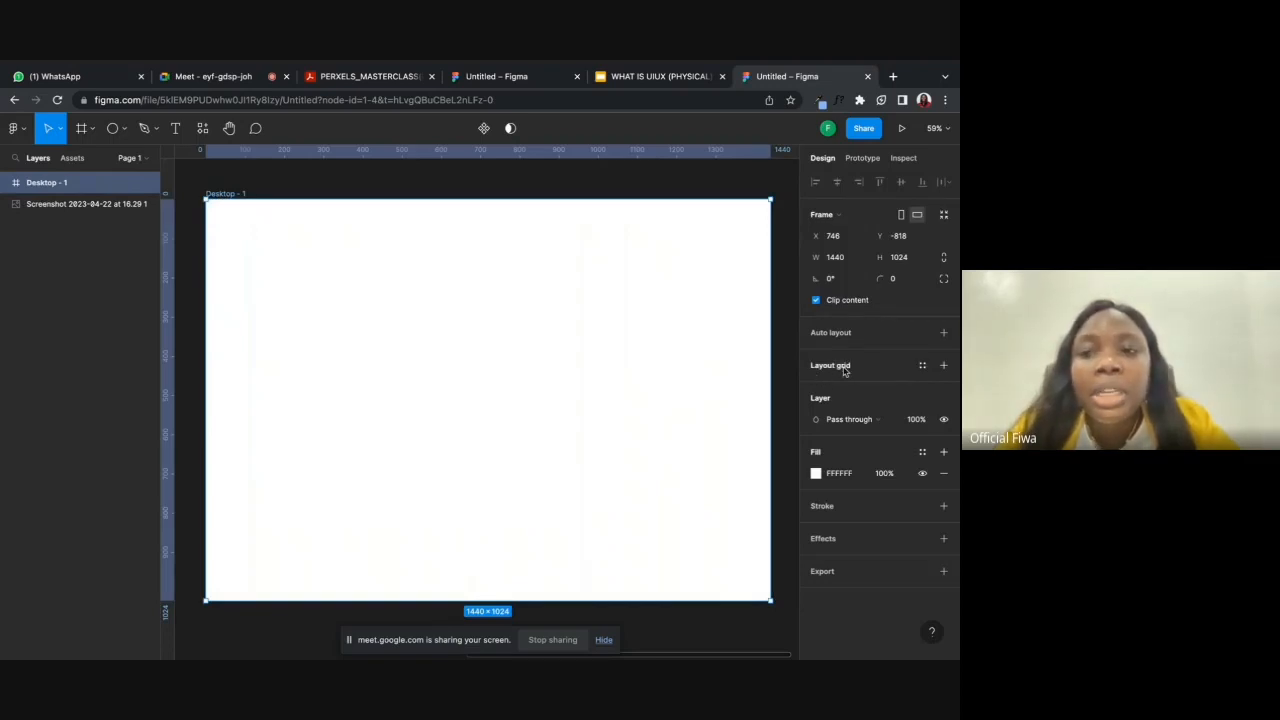
click(844, 367)
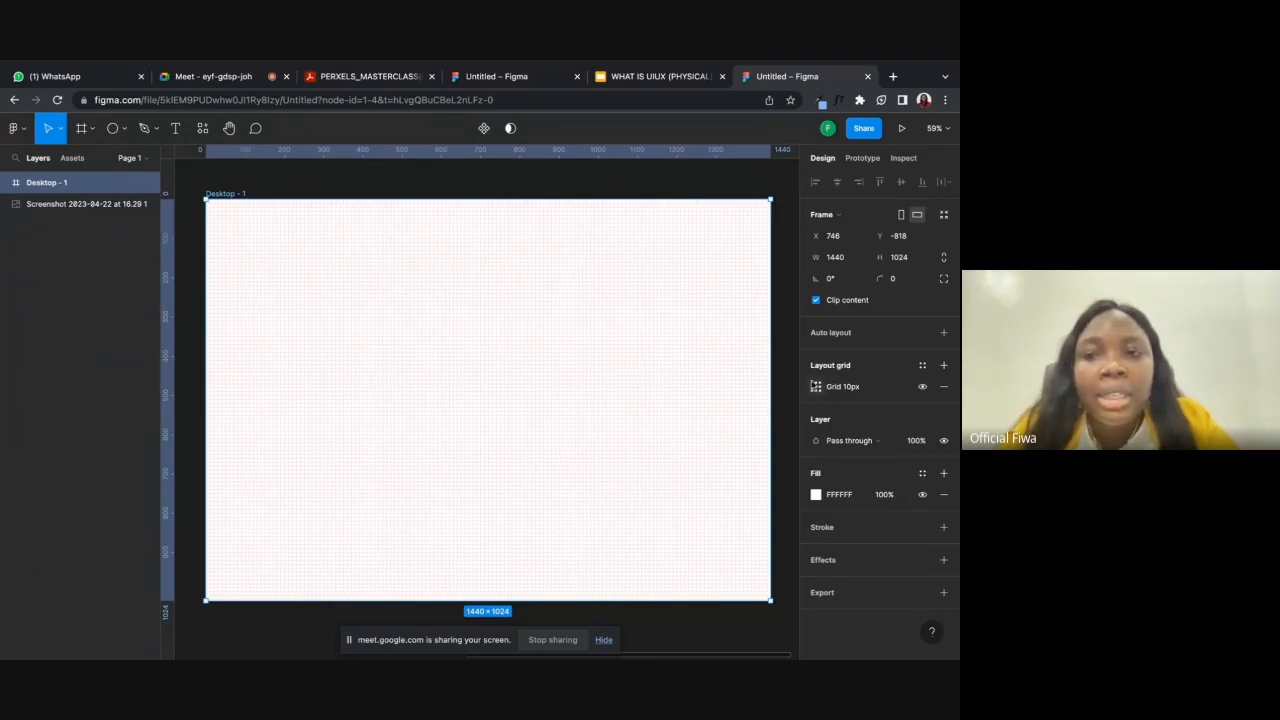
click(817, 388)
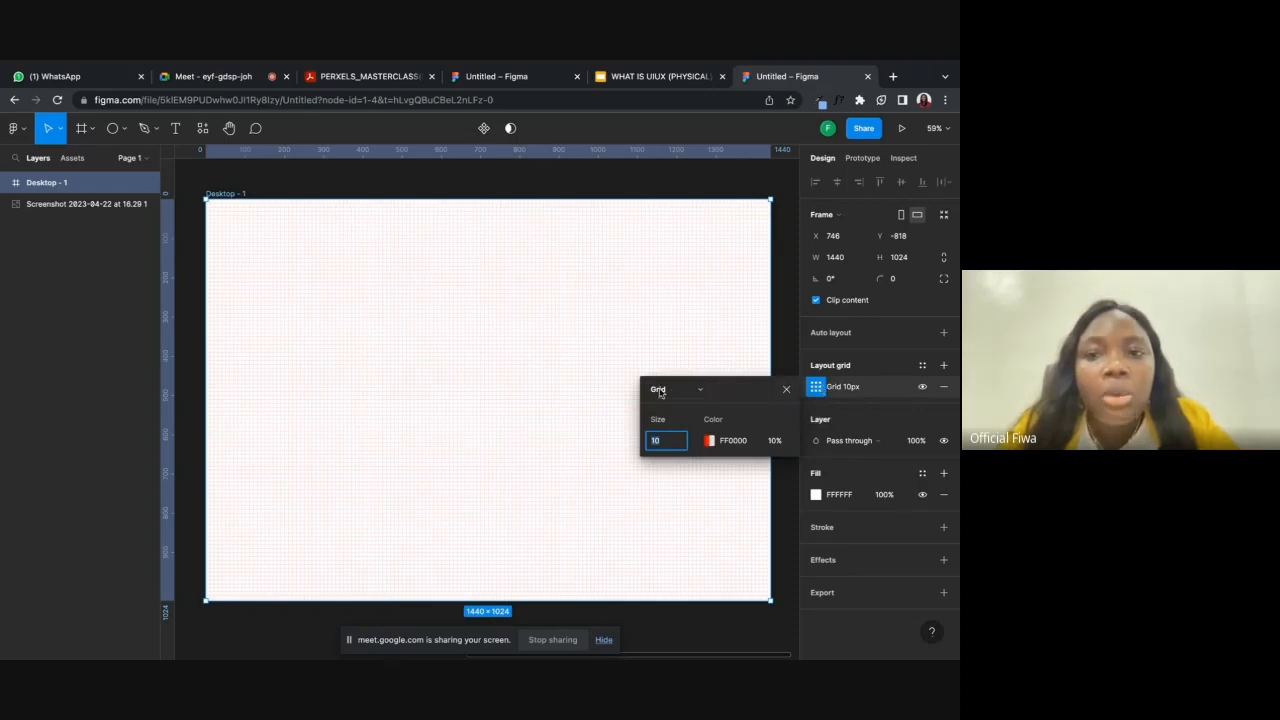
click(701, 391)
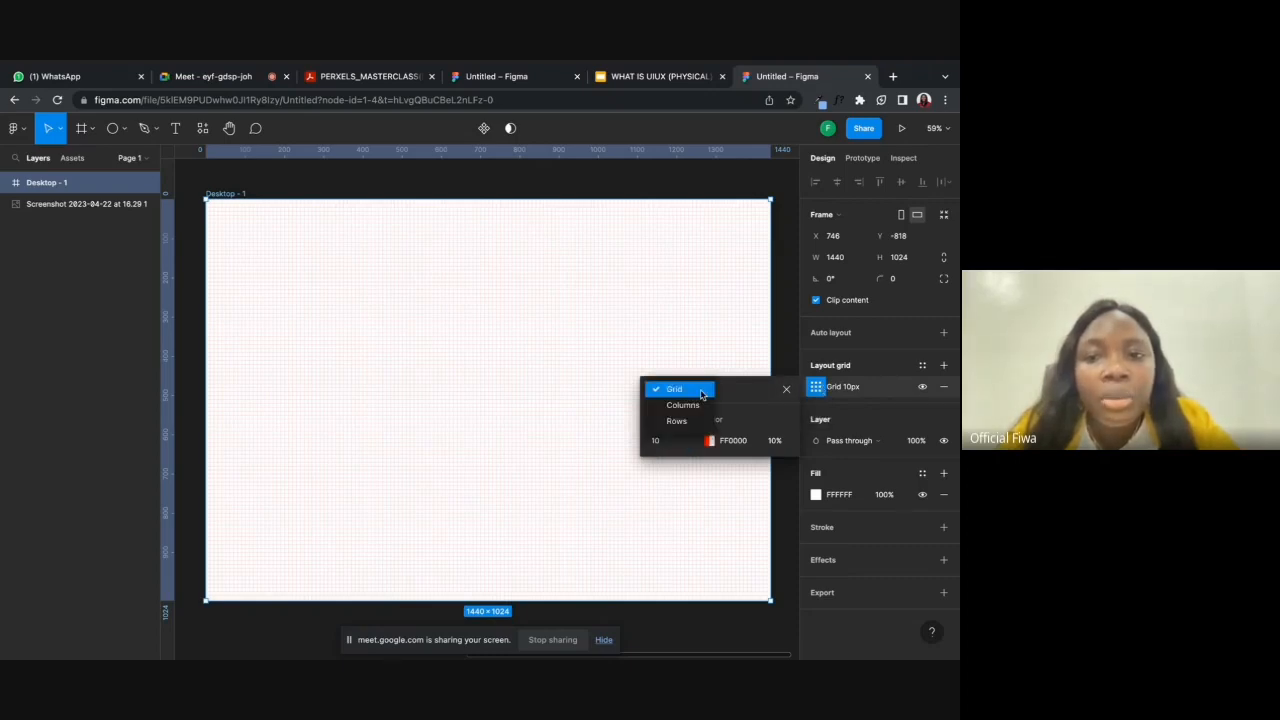
click(688, 406)
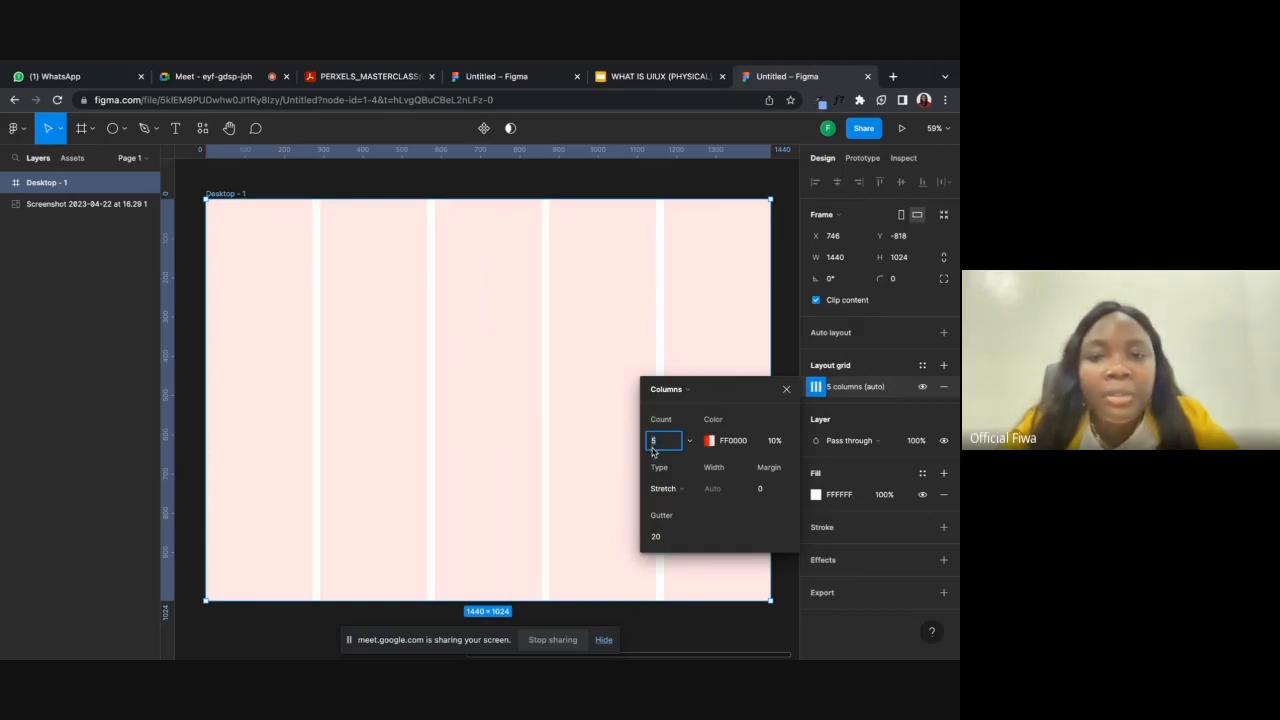
text(12)
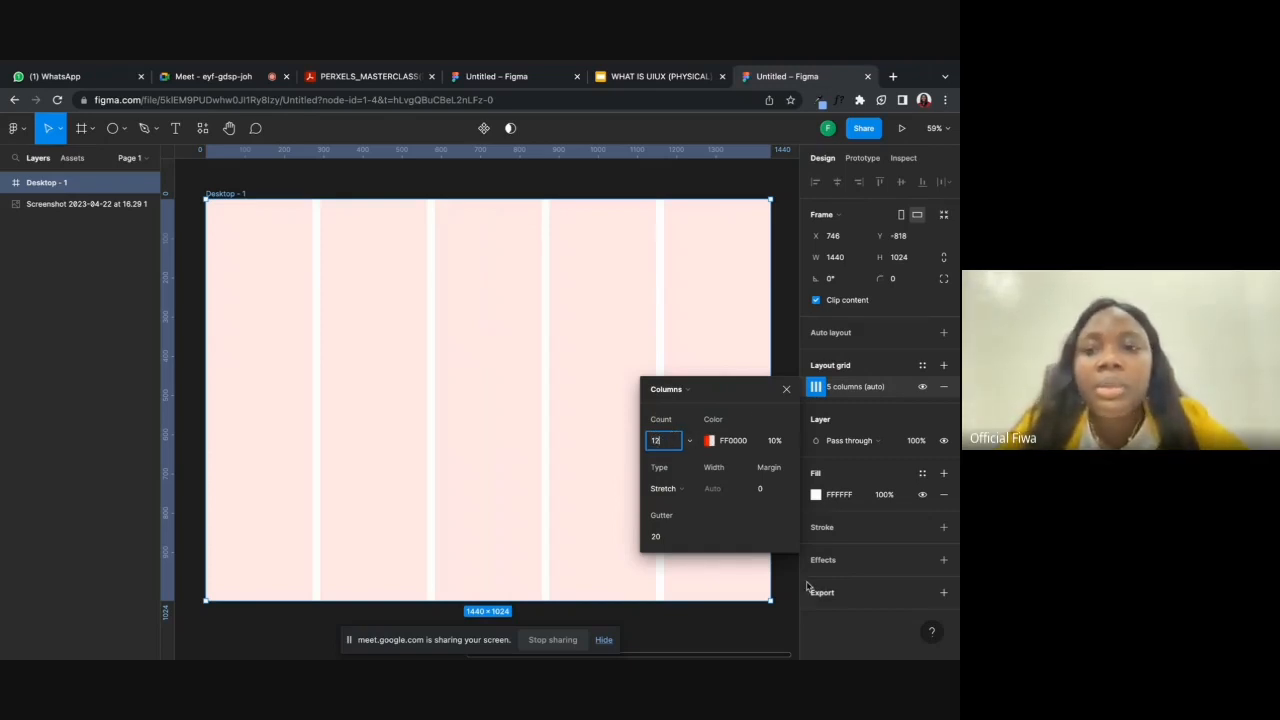
click(779, 527)
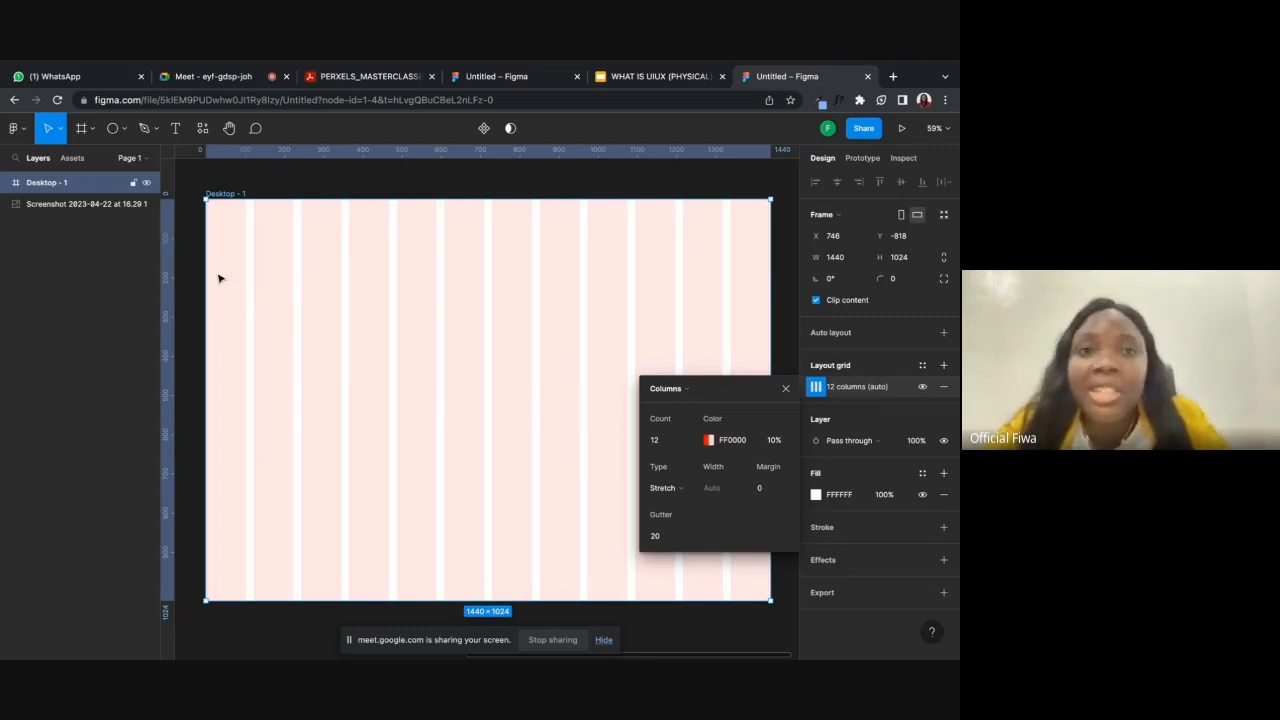
- Set the column grid's margin to 100, and remove the layout grid from the Desktop frame
click(764, 490)
text(100)
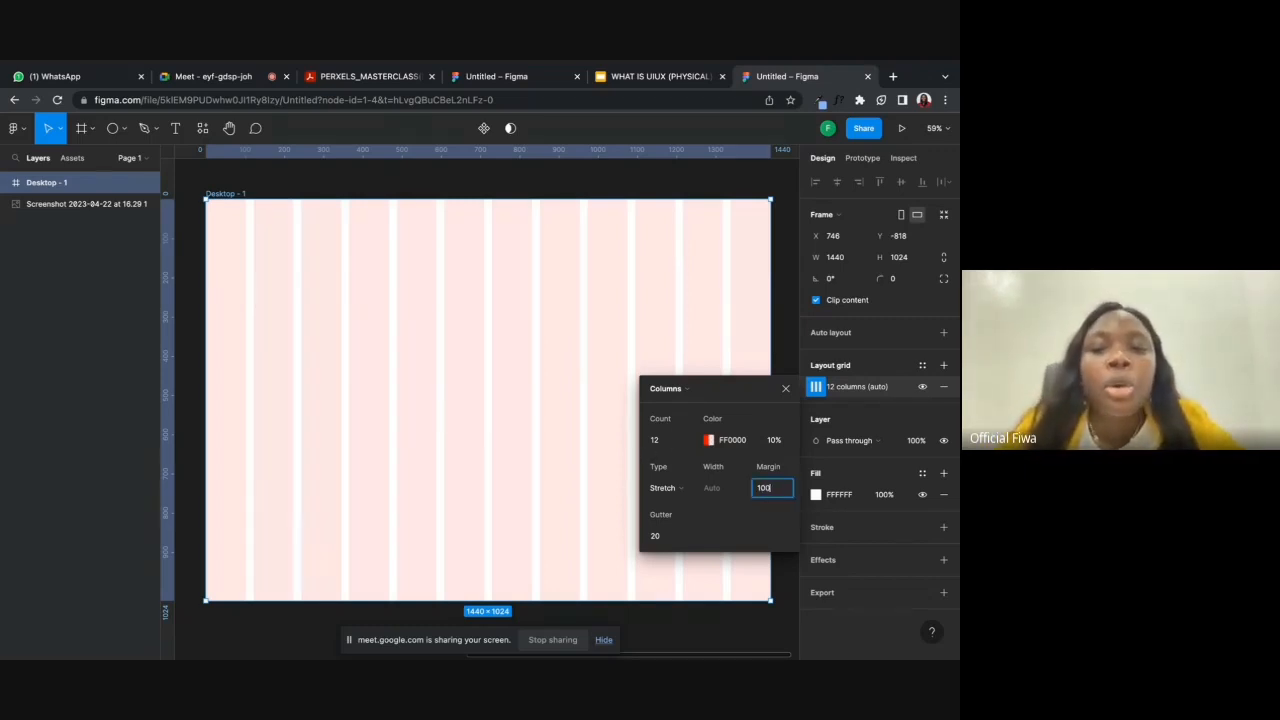
key(Return)
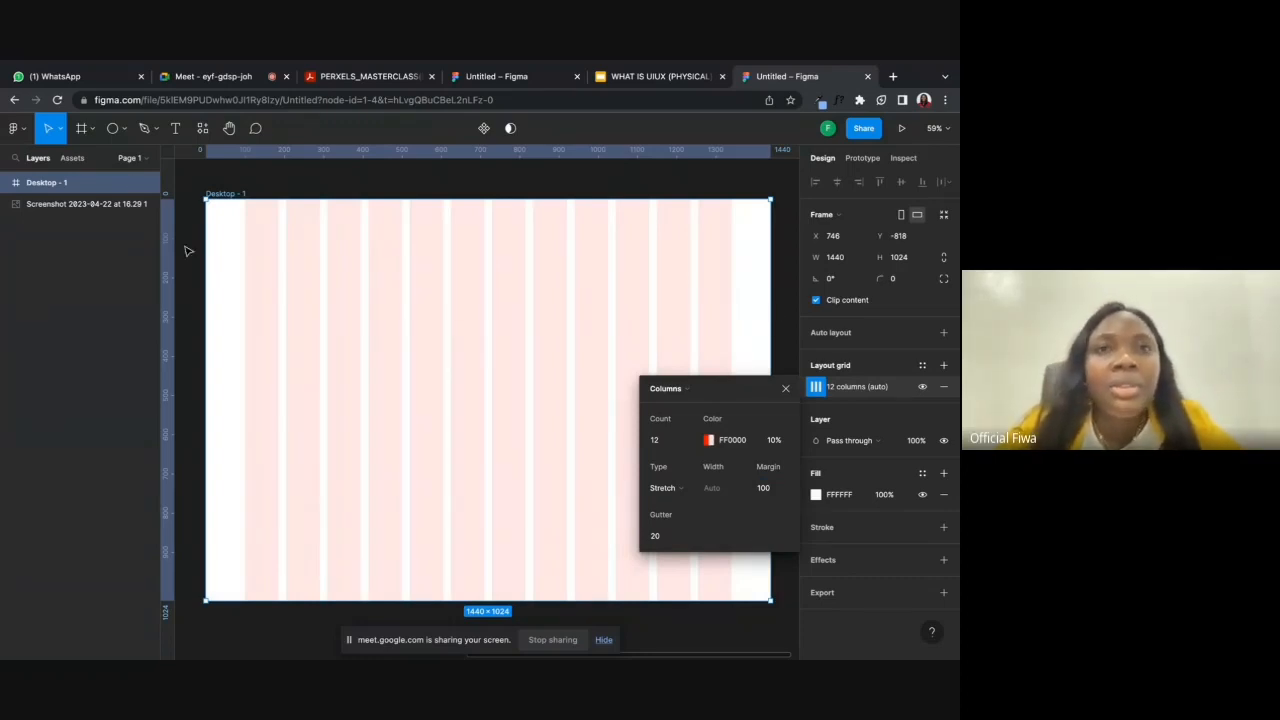
click(785, 388)
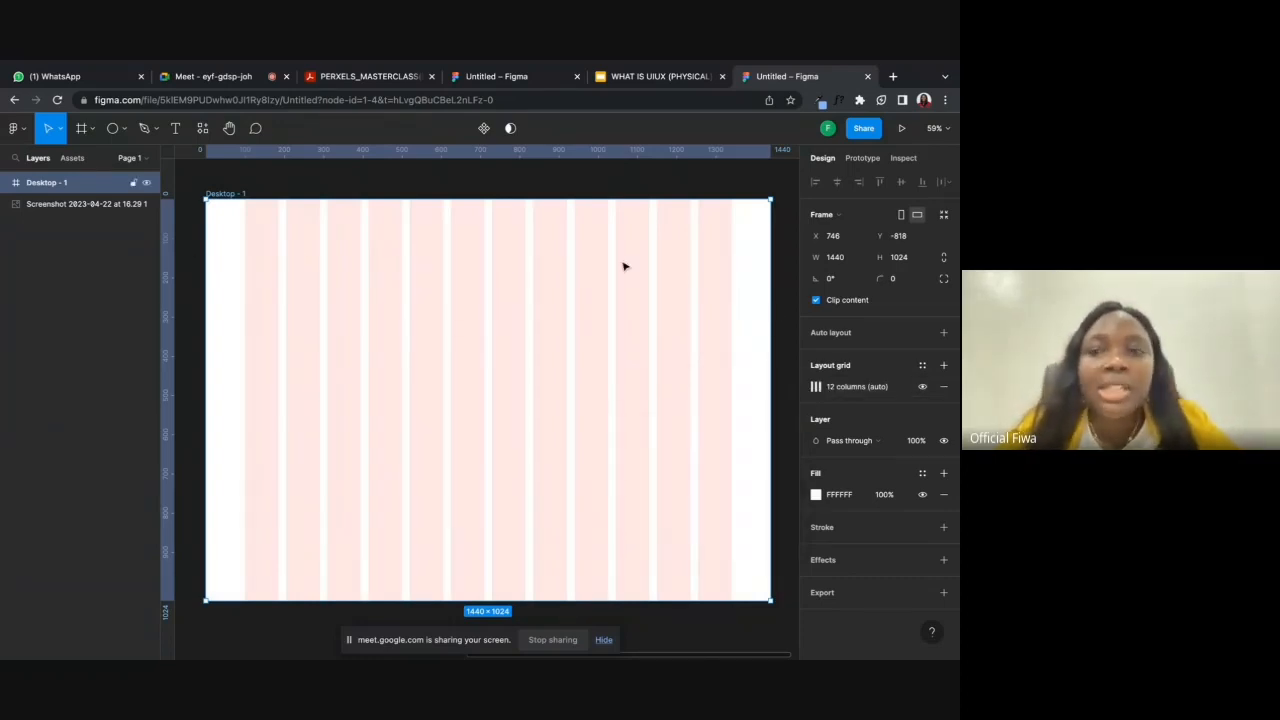
click(945, 388)
click(687, 178)
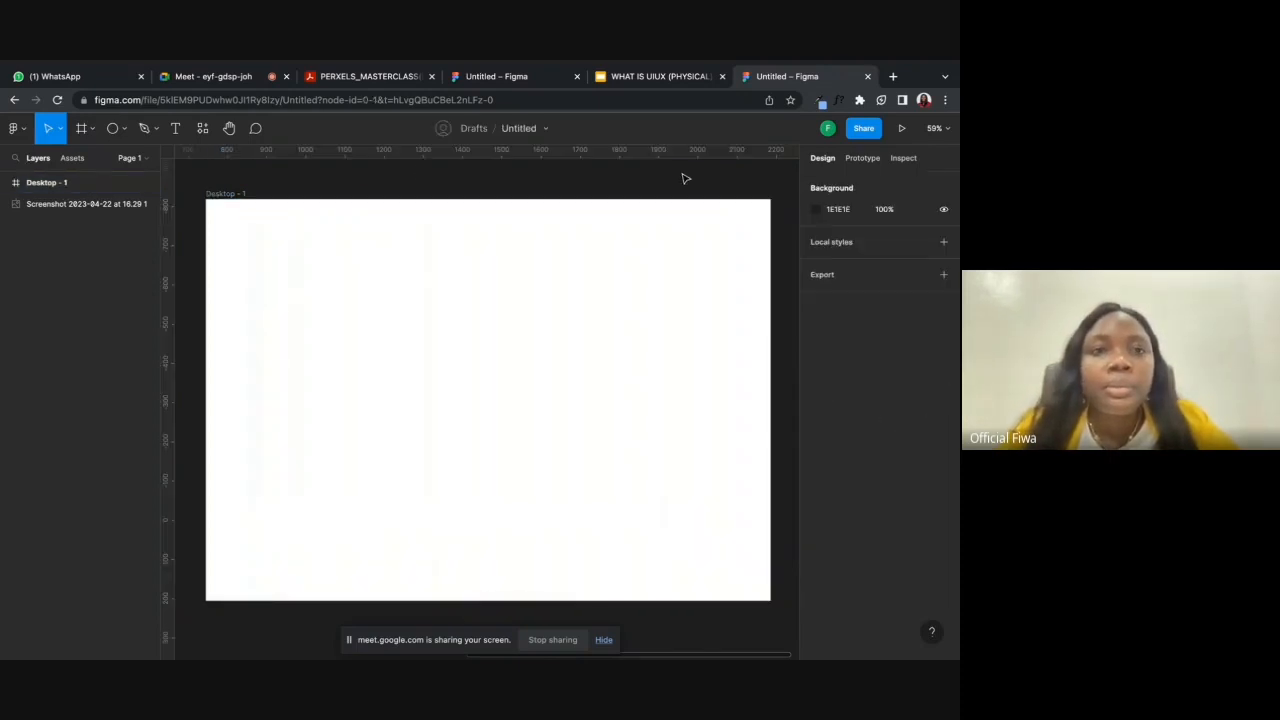
- Add a new layout grid to the Desktop frame and set it to 12 columns
click(231, 193)
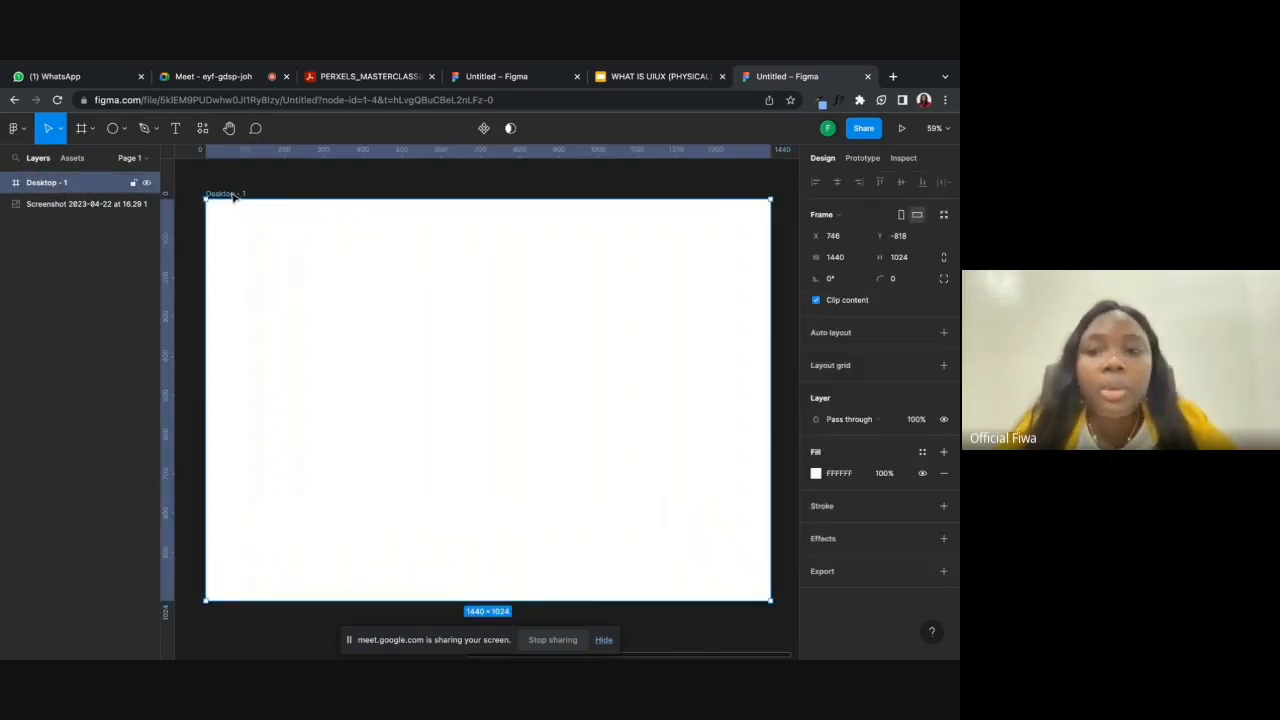
click(838, 373)
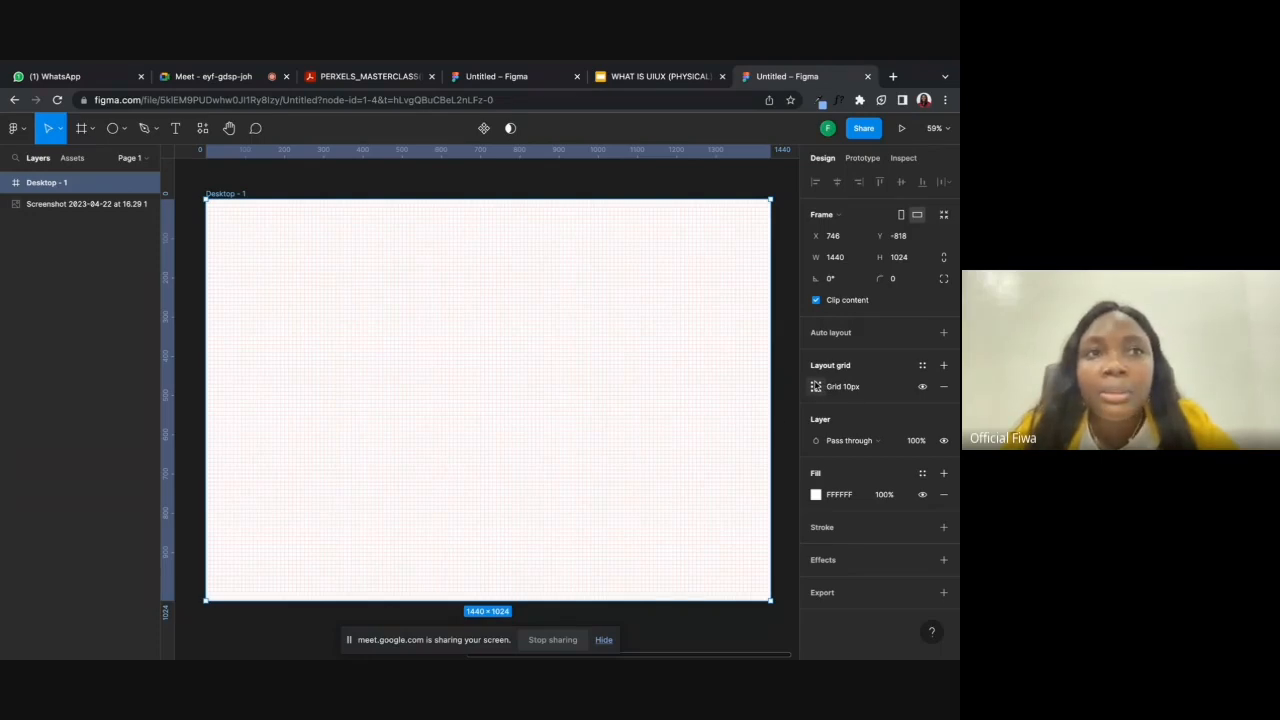
click(817, 388)
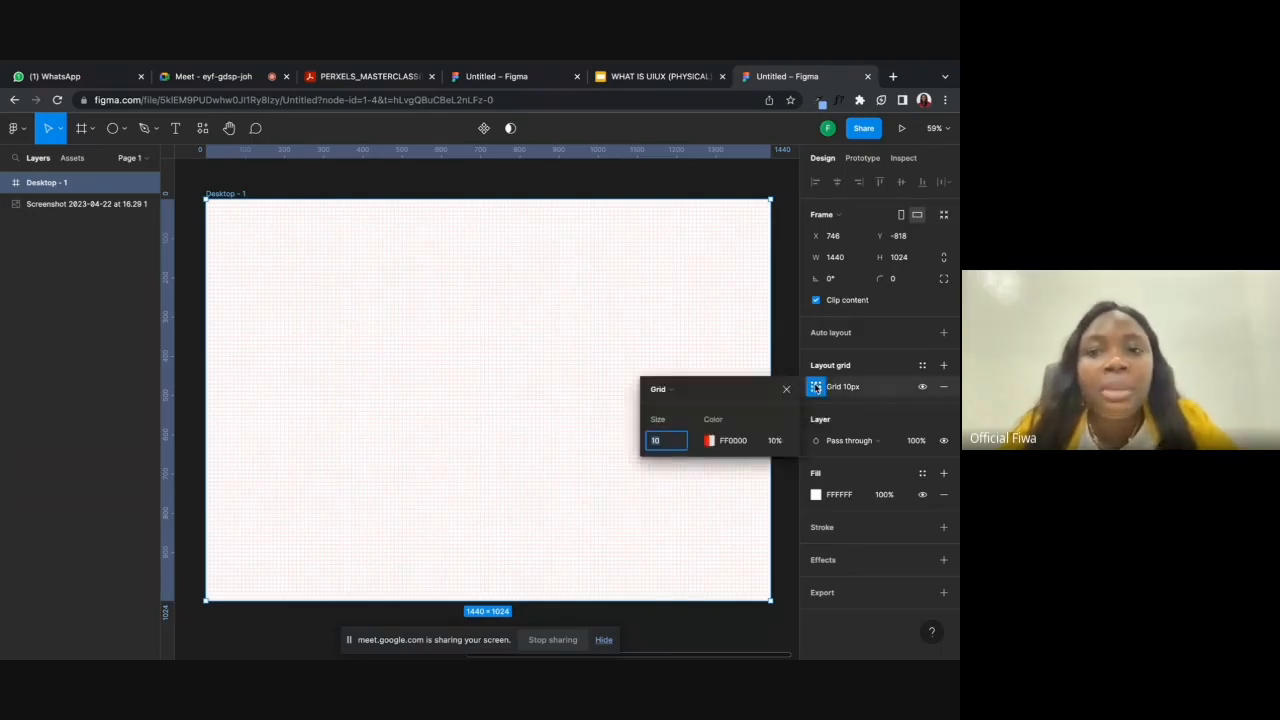
click(696, 390)
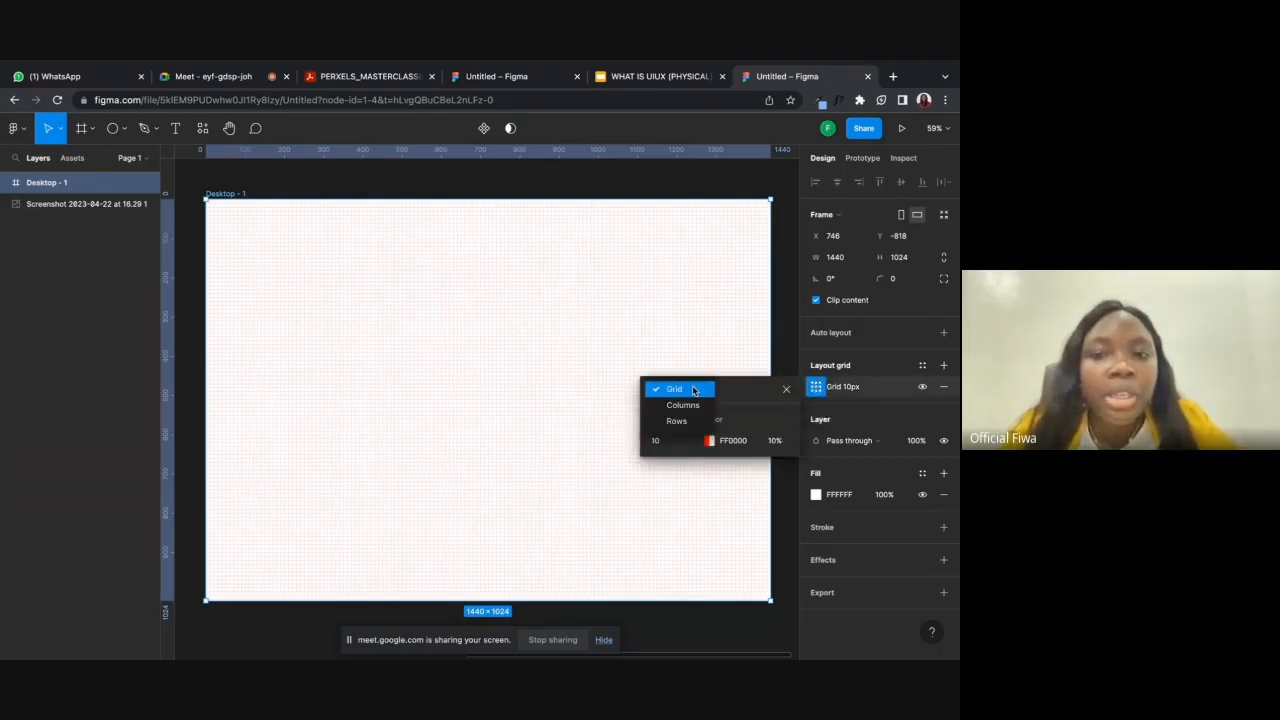
click(695, 408)
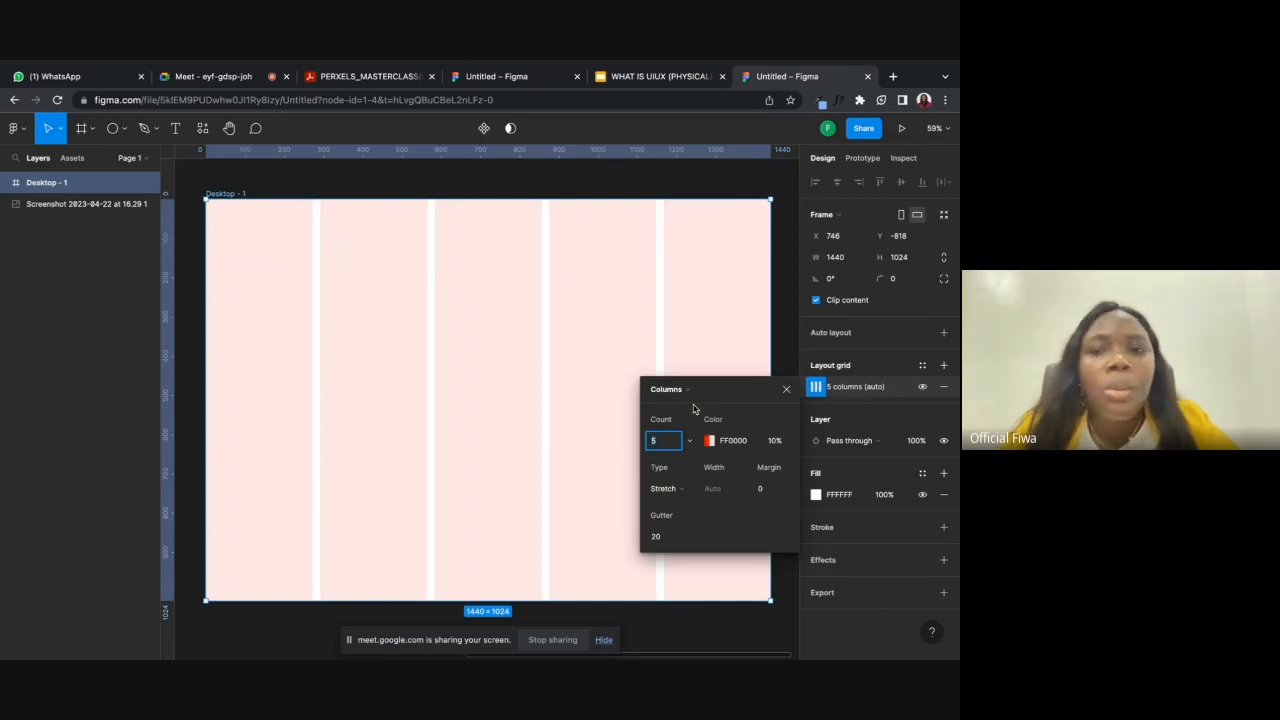
text(1)
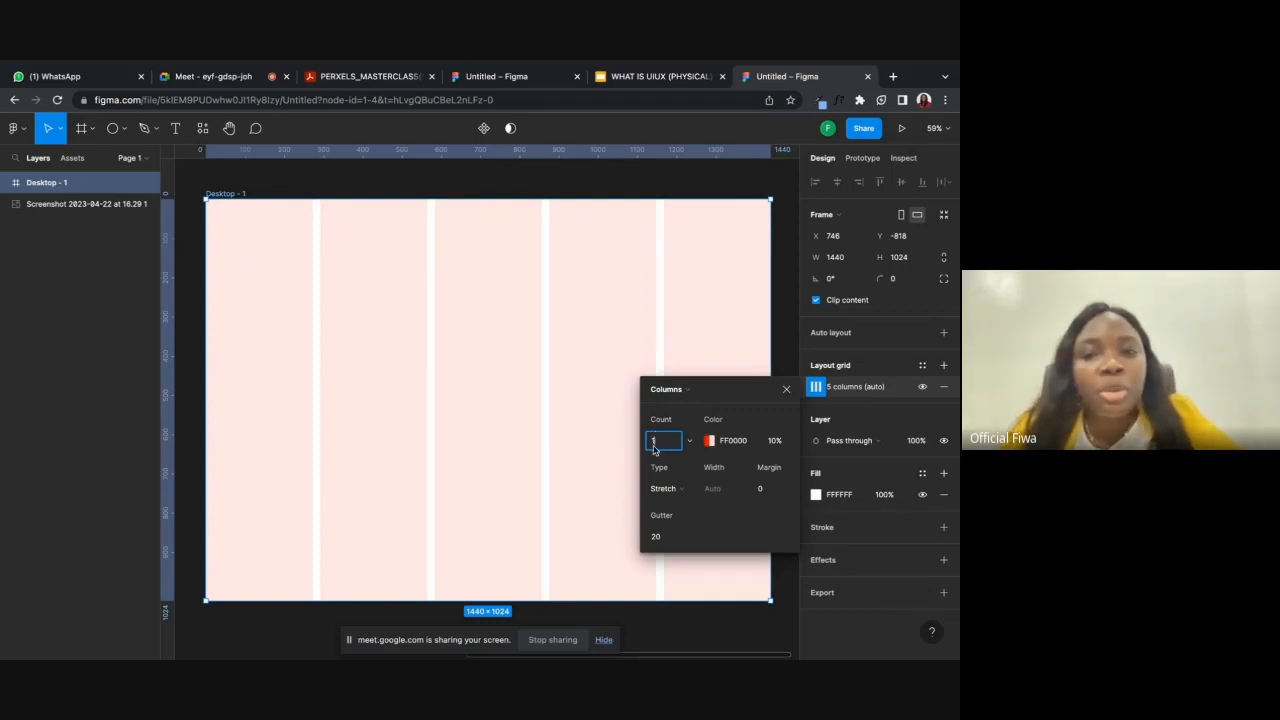
text(2)
click(743, 545)
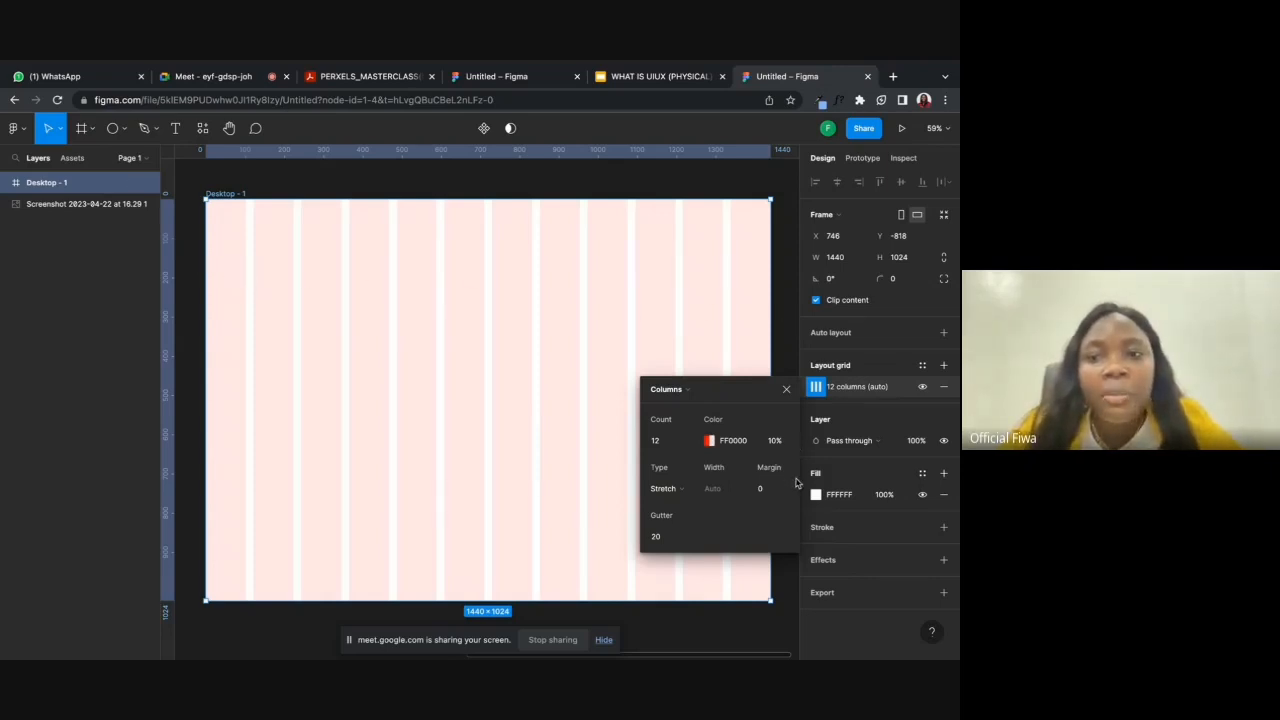
- Set the margin of the 12-column grid to 100, close the grid settings and deselect the frame
click(766, 489)
text(1)
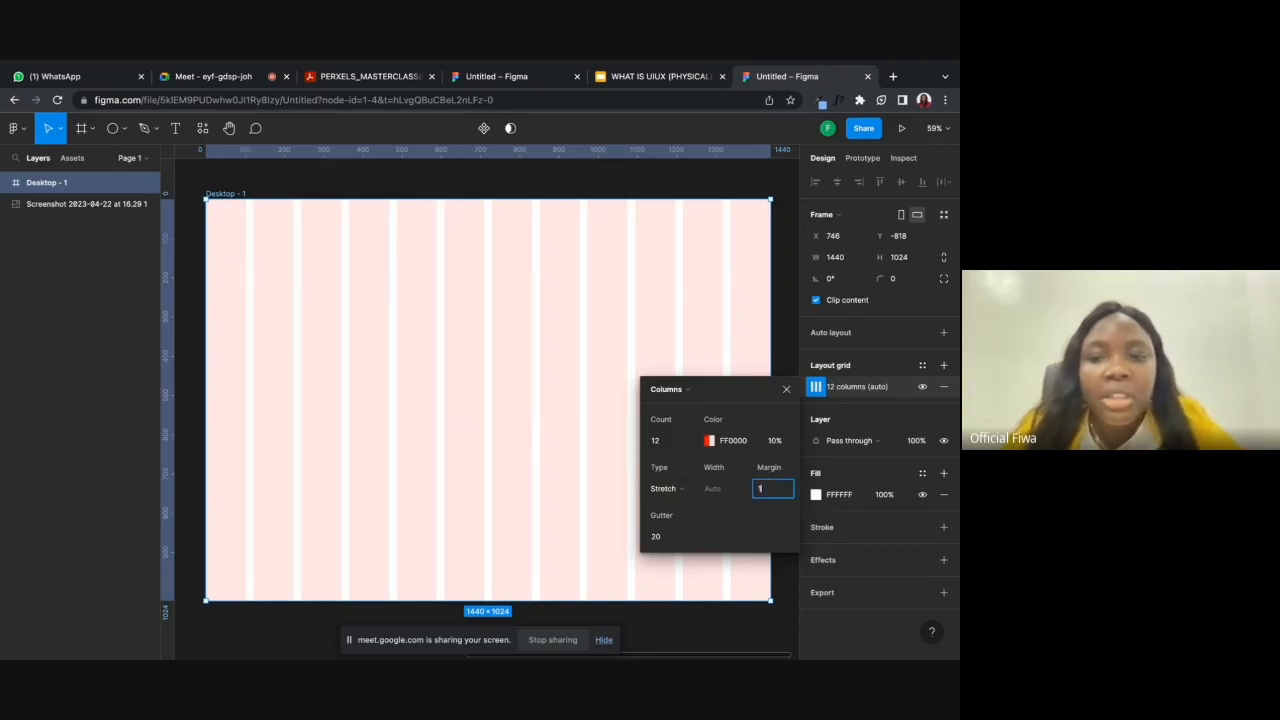
text(00)
key(Return)
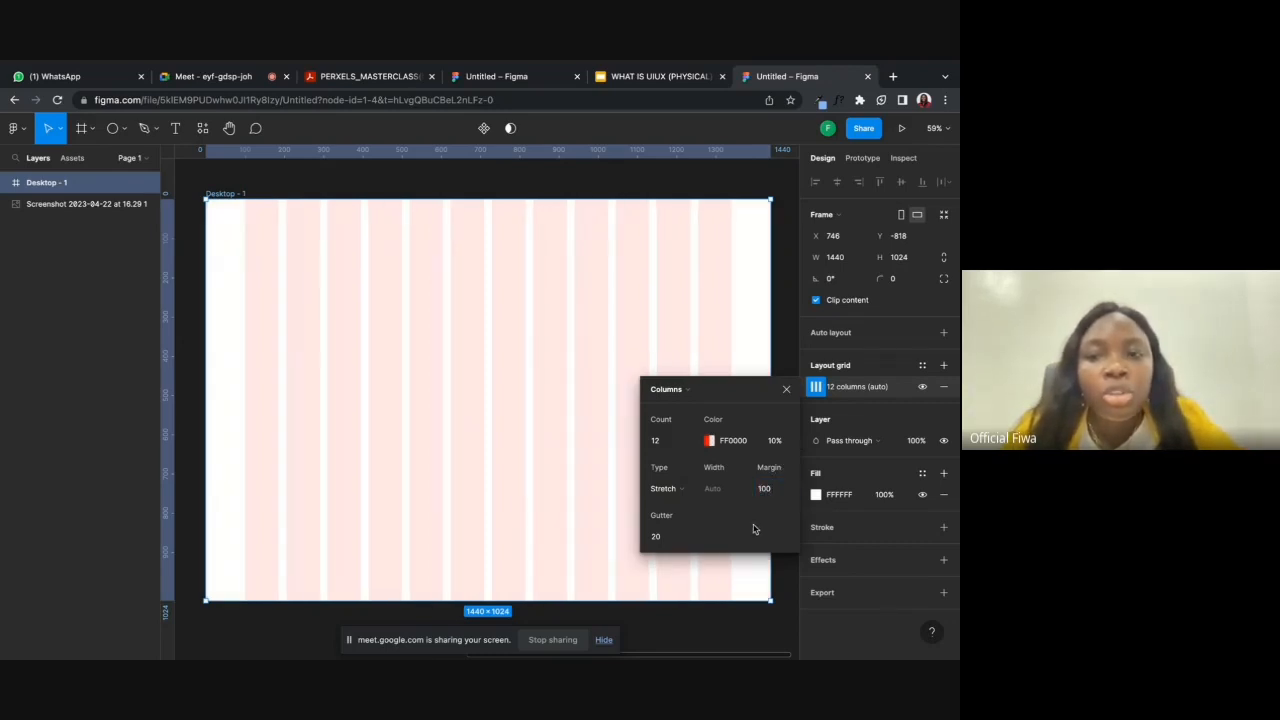
click(787, 390)
click(710, 184)
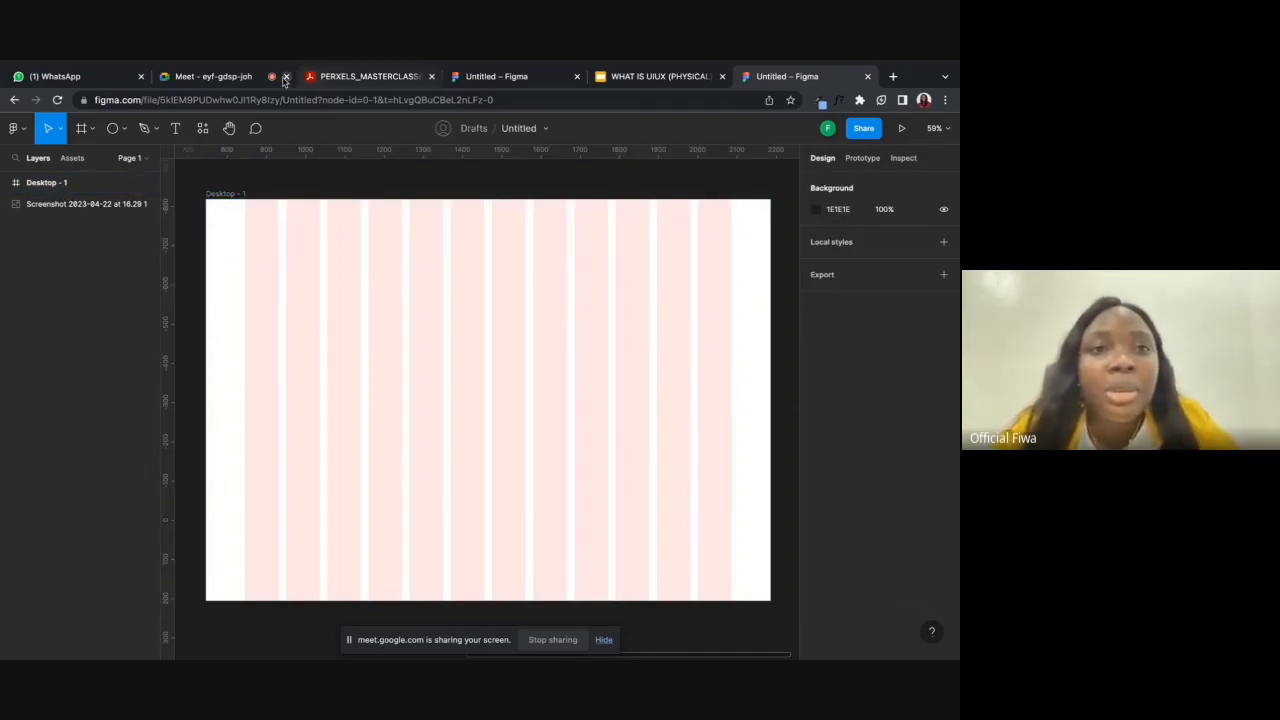
- Switch to the Google Meet call and read the participants' replies and questions in the in-call messages
click(244, 74)
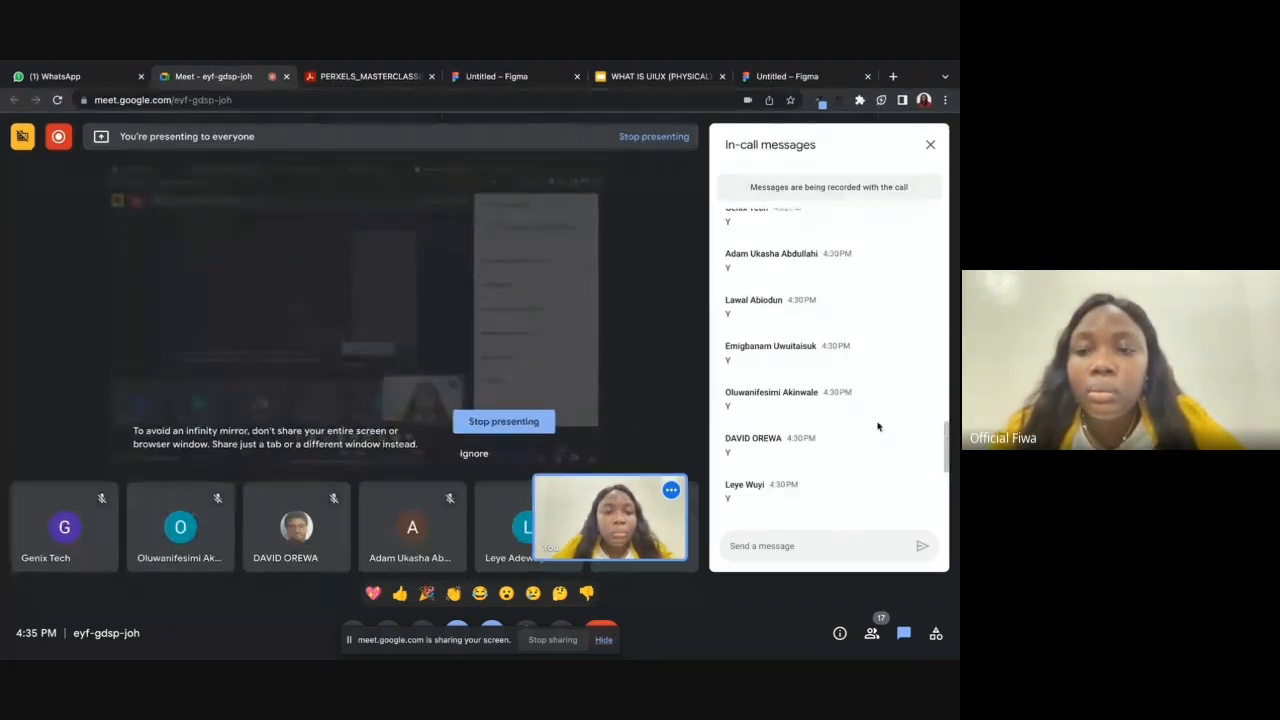
scroll(878, 427, down, 2)
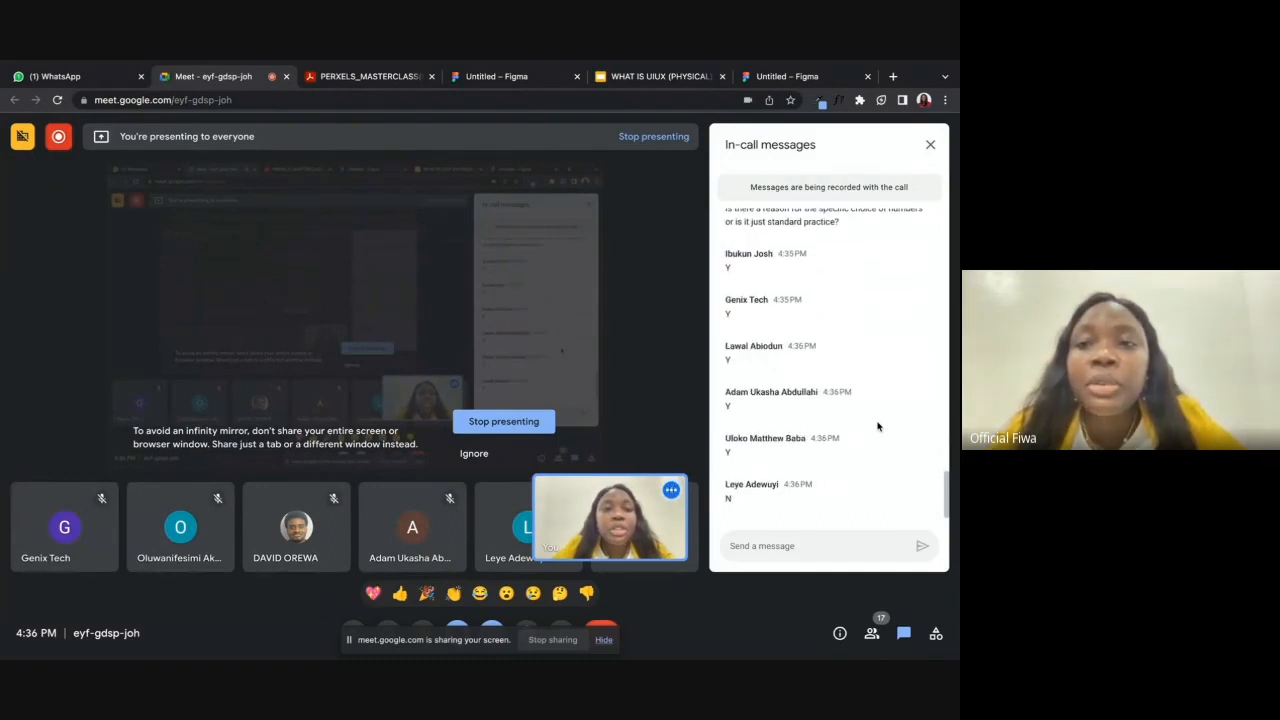
scroll(819, 319, up, 1)
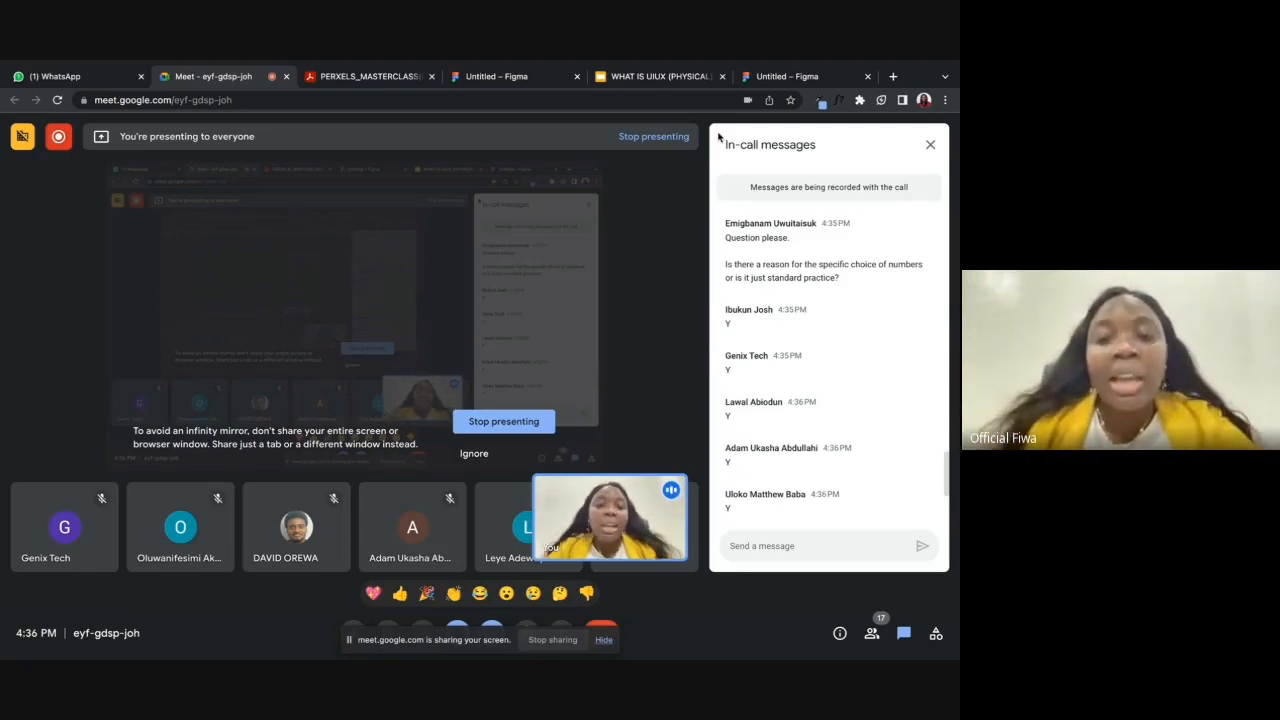
scroll(851, 286, down, 3)
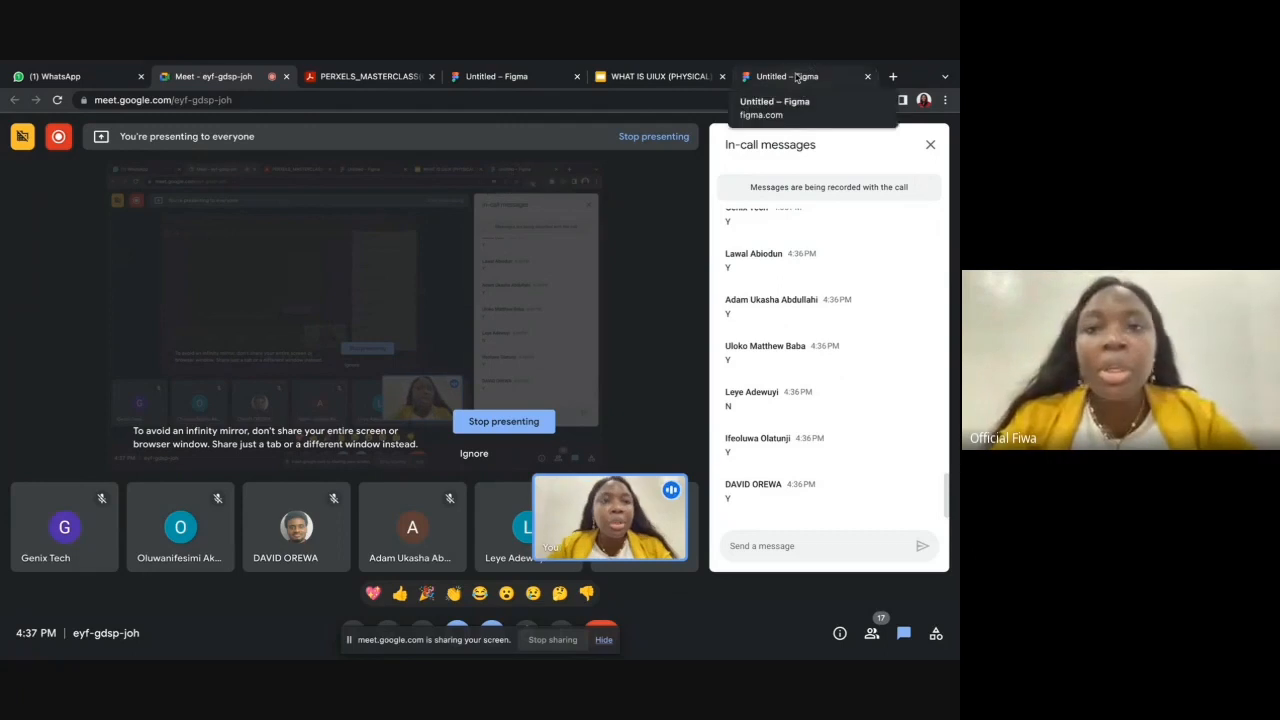
- Switch back to the Figma file and examine the logo and navigation header in the reference landing page screenshot
click(805, 74)
scroll(300, 354, down, 2)
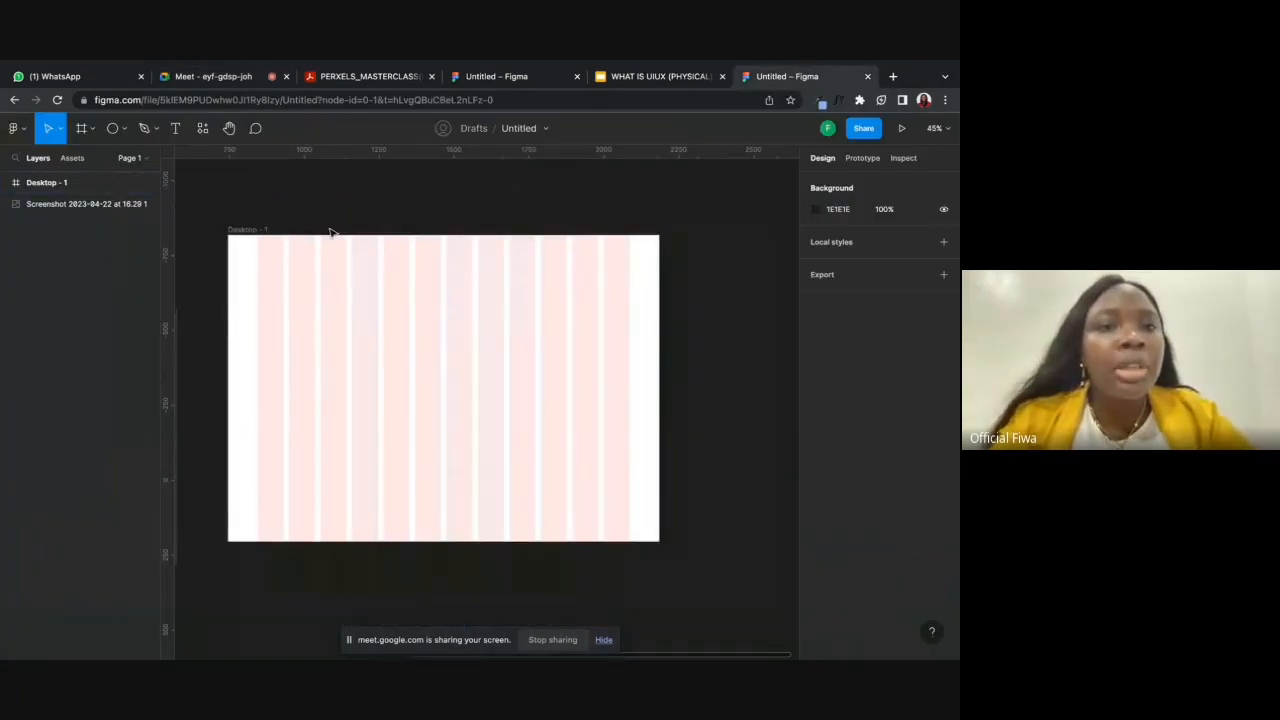
scroll(329, 234, up, 2)
scroll(329, 234, left, 5)
scroll(329, 234, down, 1)
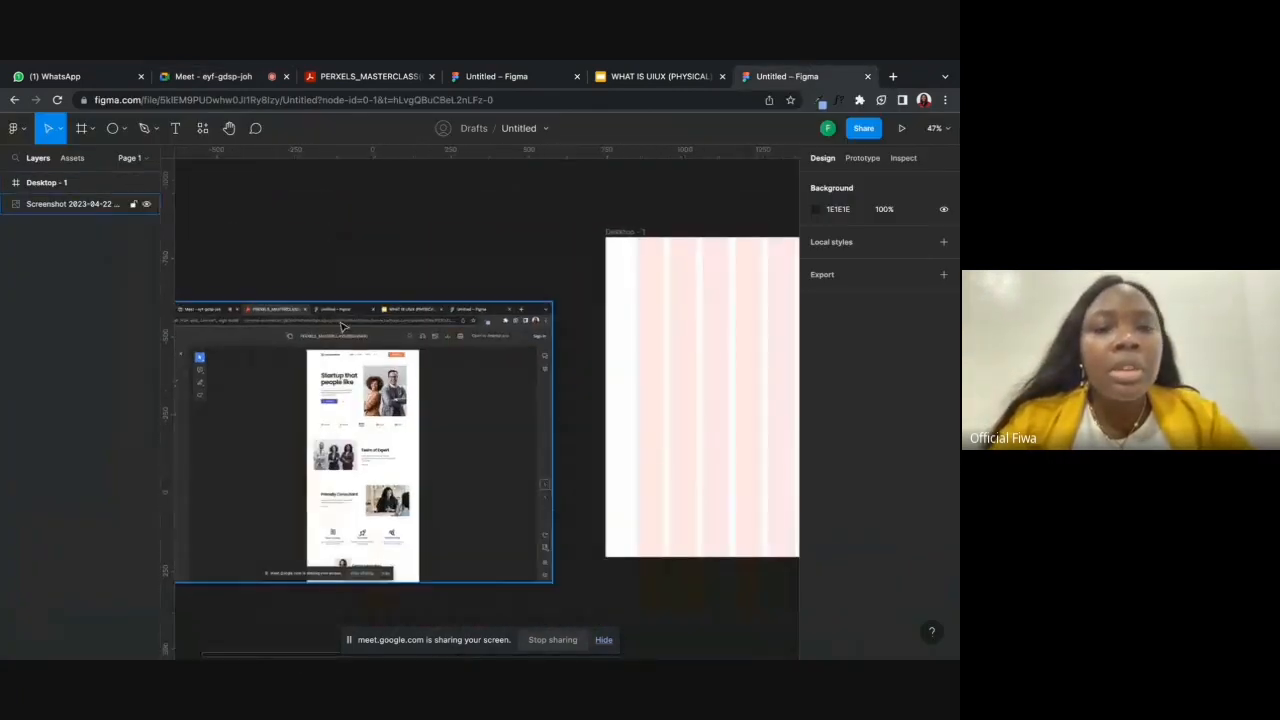
scroll(264, 431, up, 8)
scroll(264, 431, up, 1)
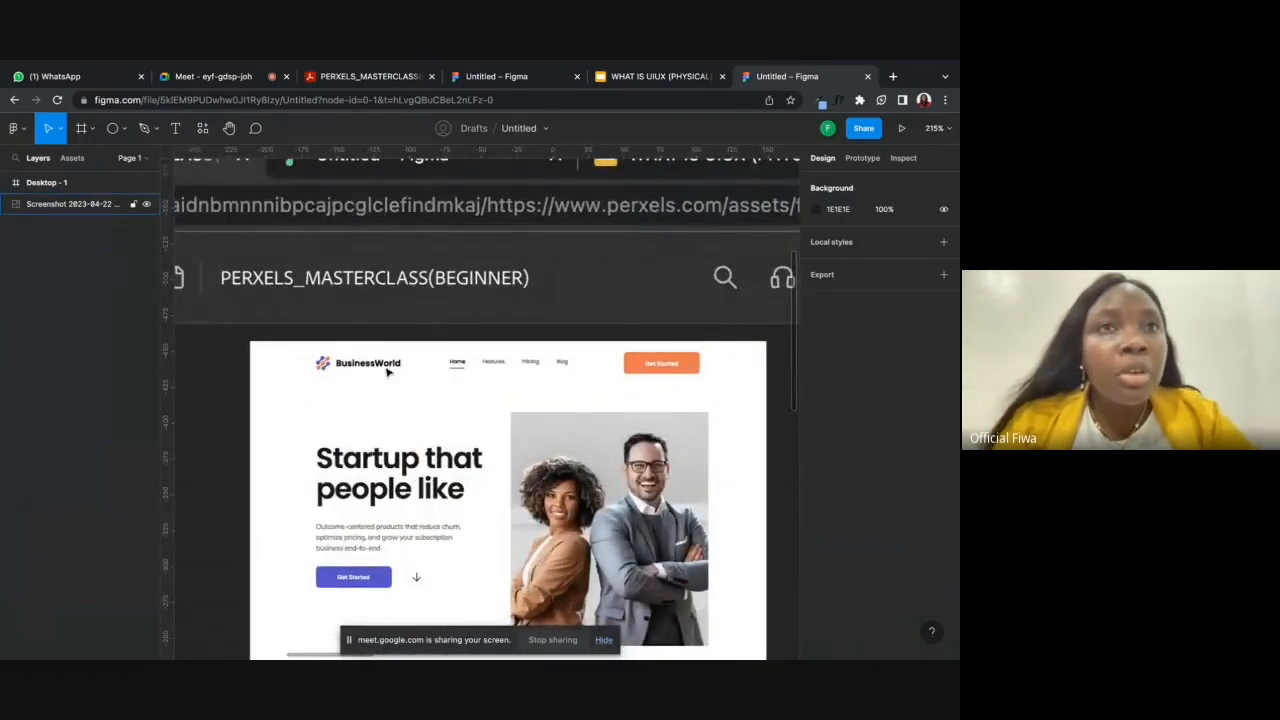
- Add the text "Businessworld" near the top of the Desktop frame at the first column's left edge, about X 101, Y 32
scroll(389, 372, down, 6)
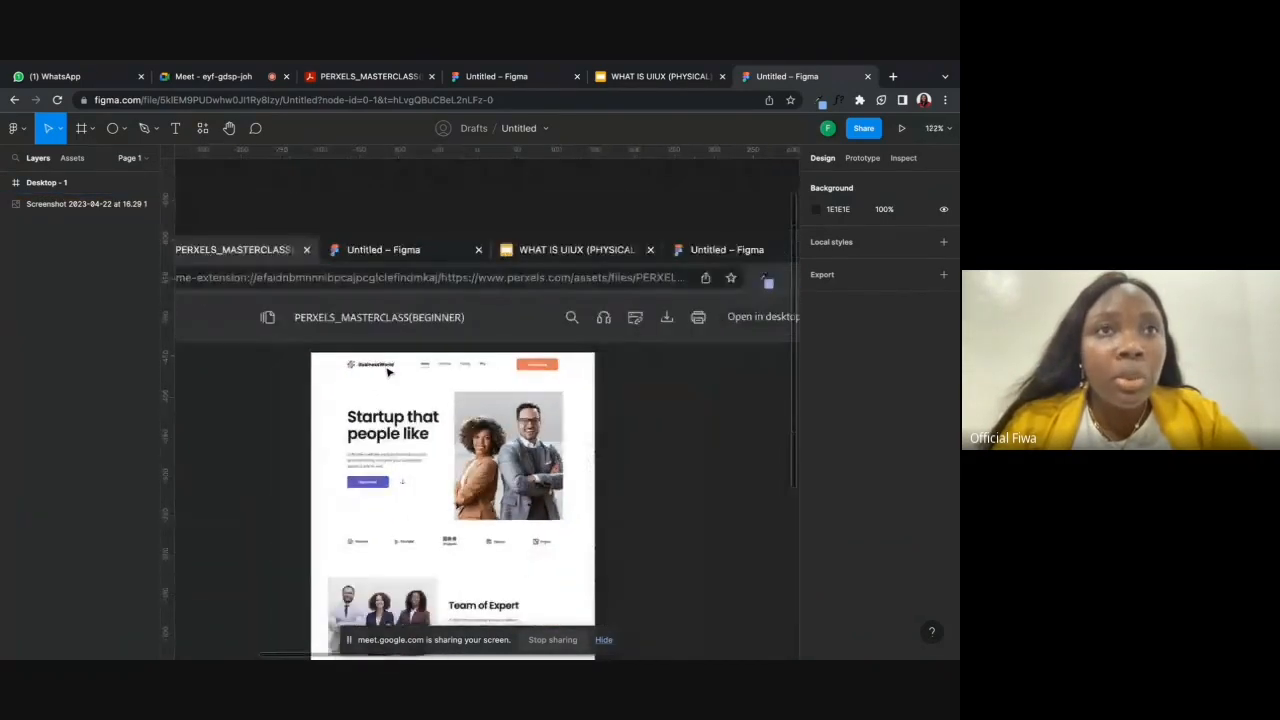
scroll(389, 372, right, 5)
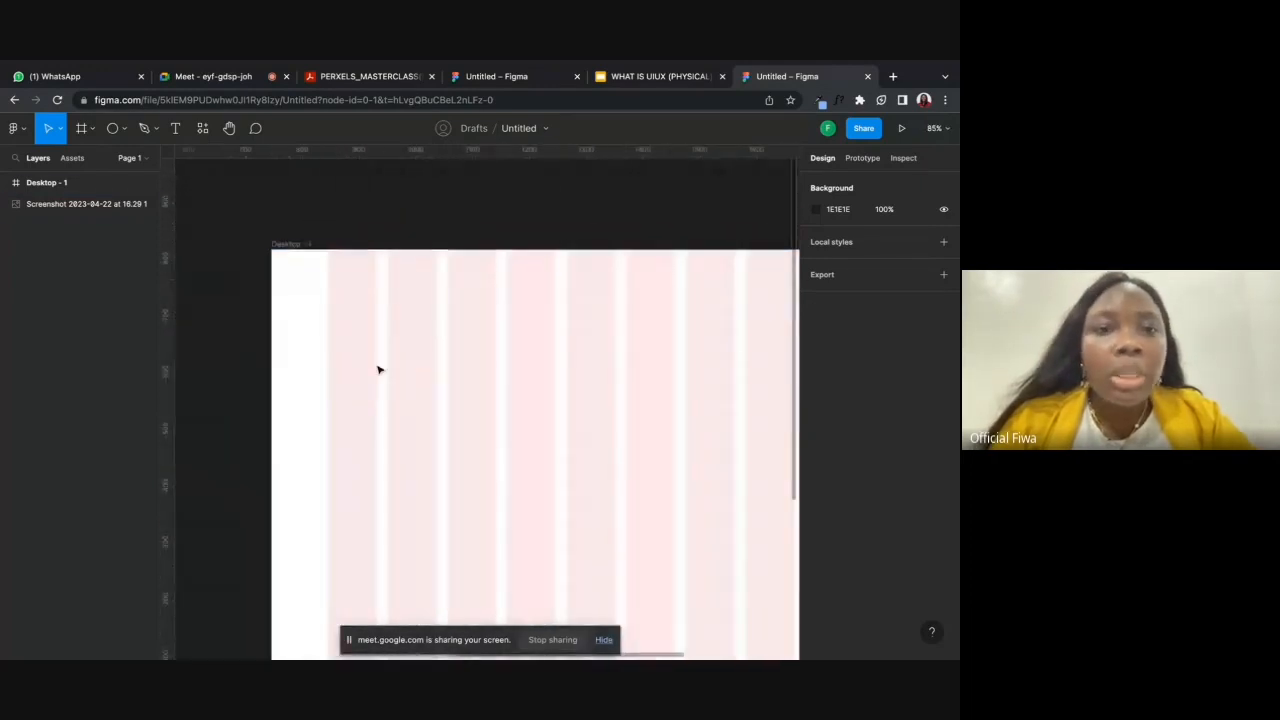
click(175, 130)
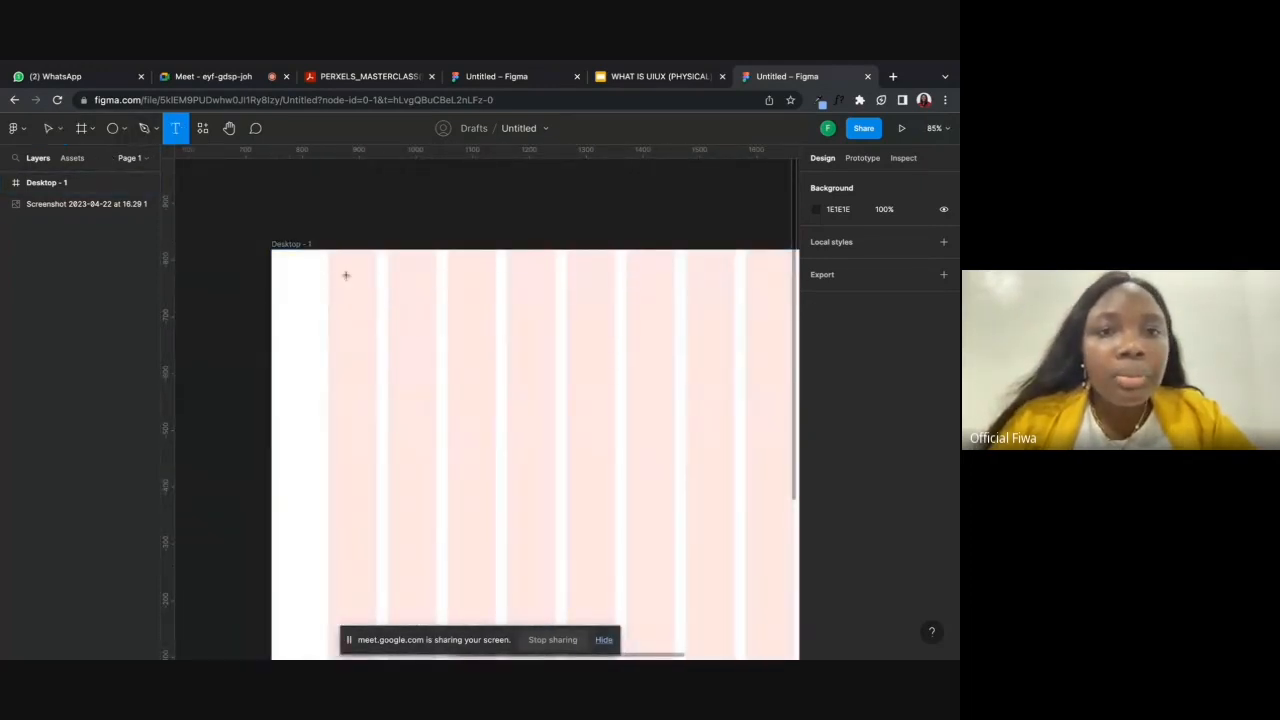
click(328, 268)
text(B)
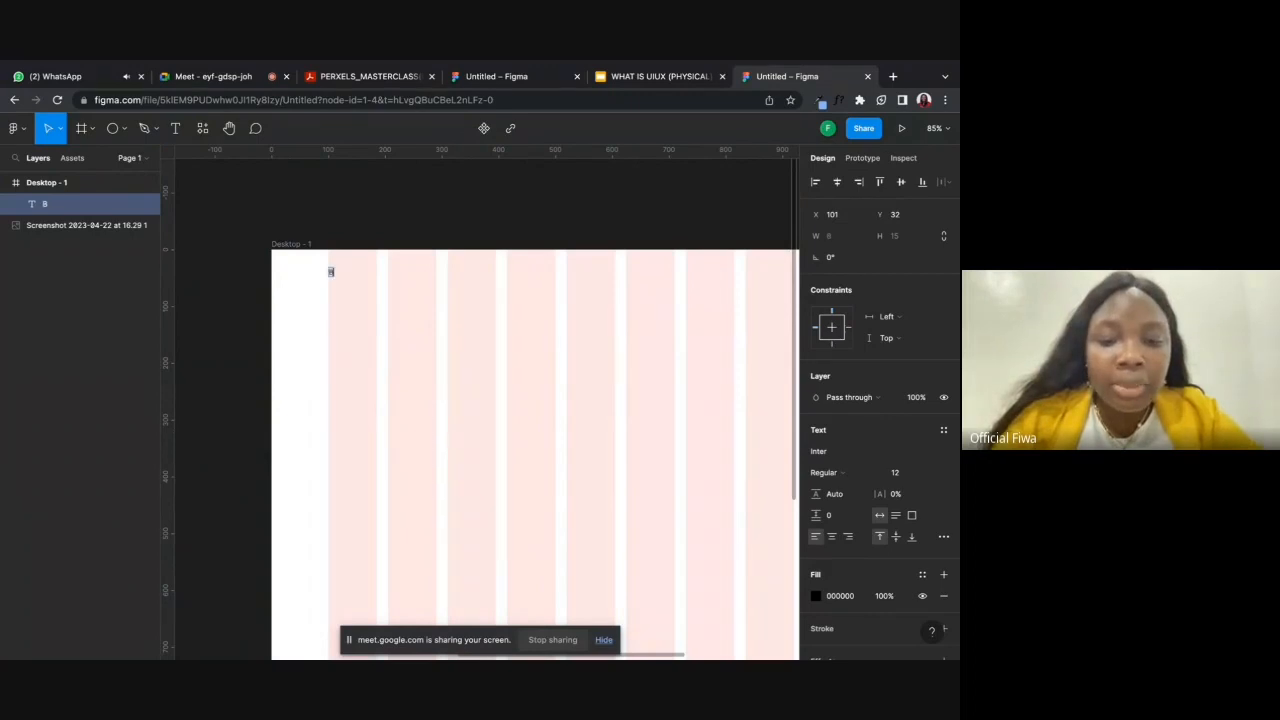
text(usines)
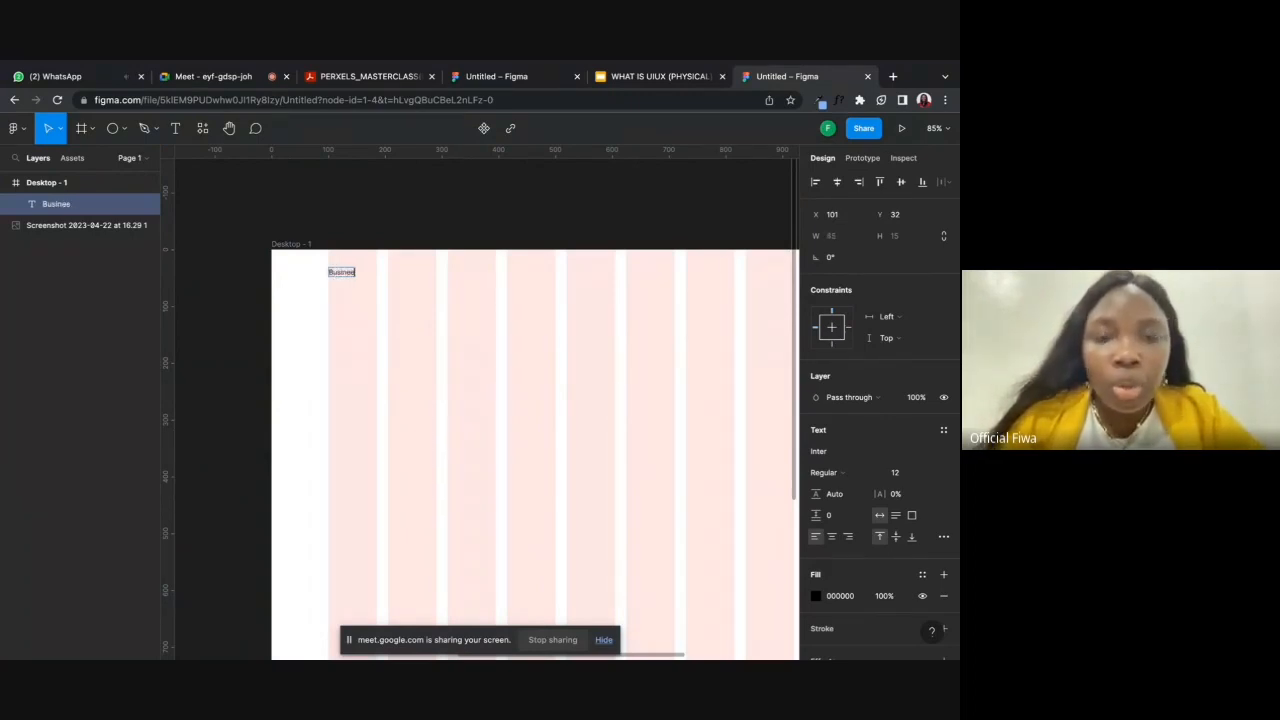
text(sw)
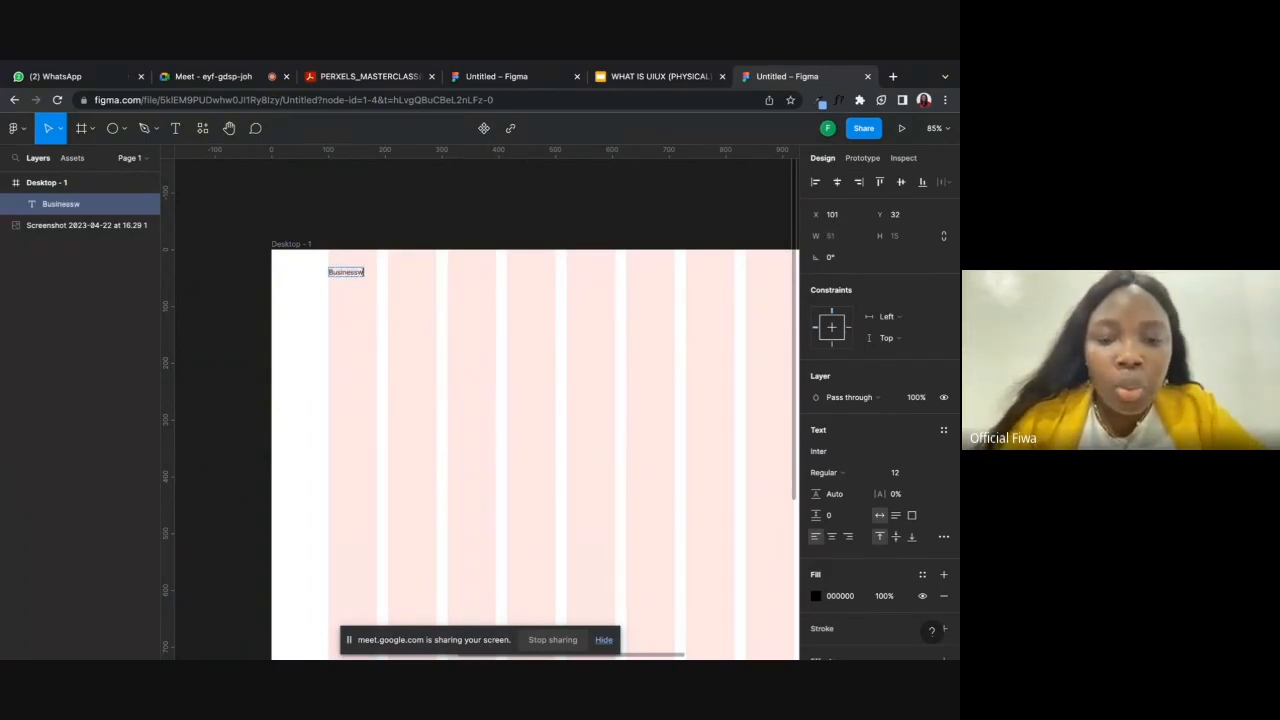
text(orld)
key(Escape)
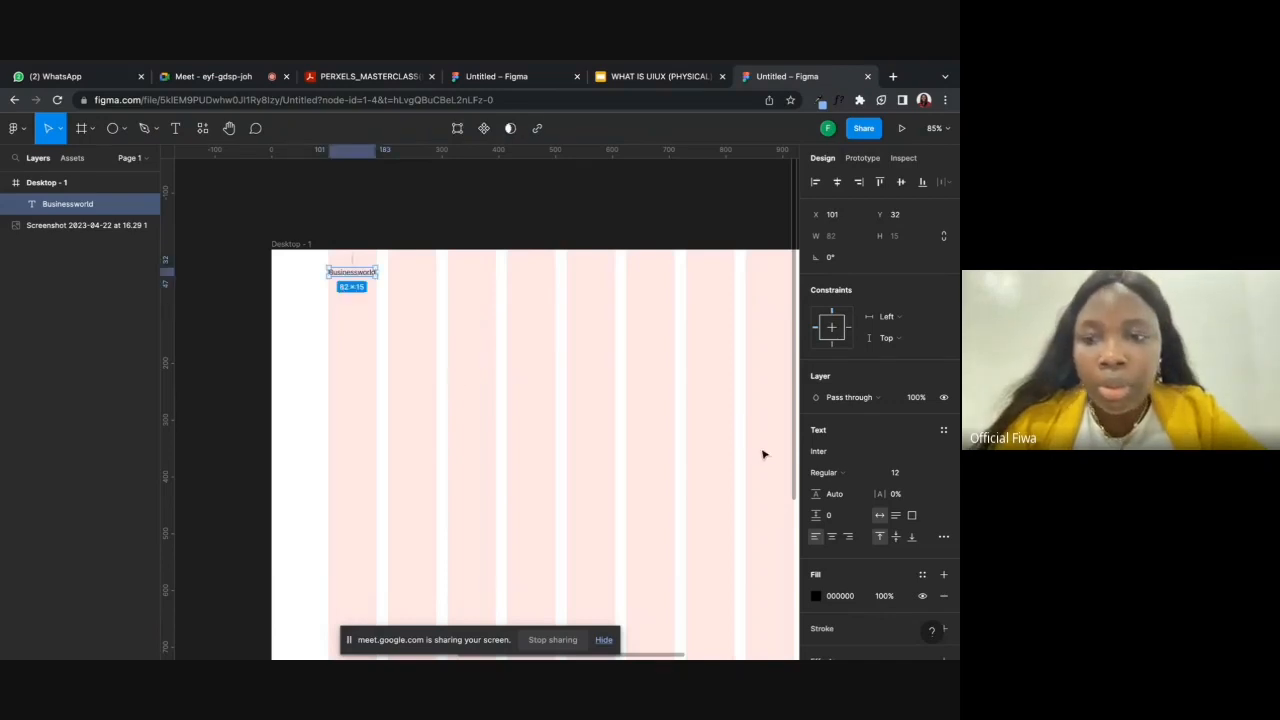
- Make the "Businessworld" text bold and set its font size to 20, trying 30 first
click(830, 472)
click(834, 520)
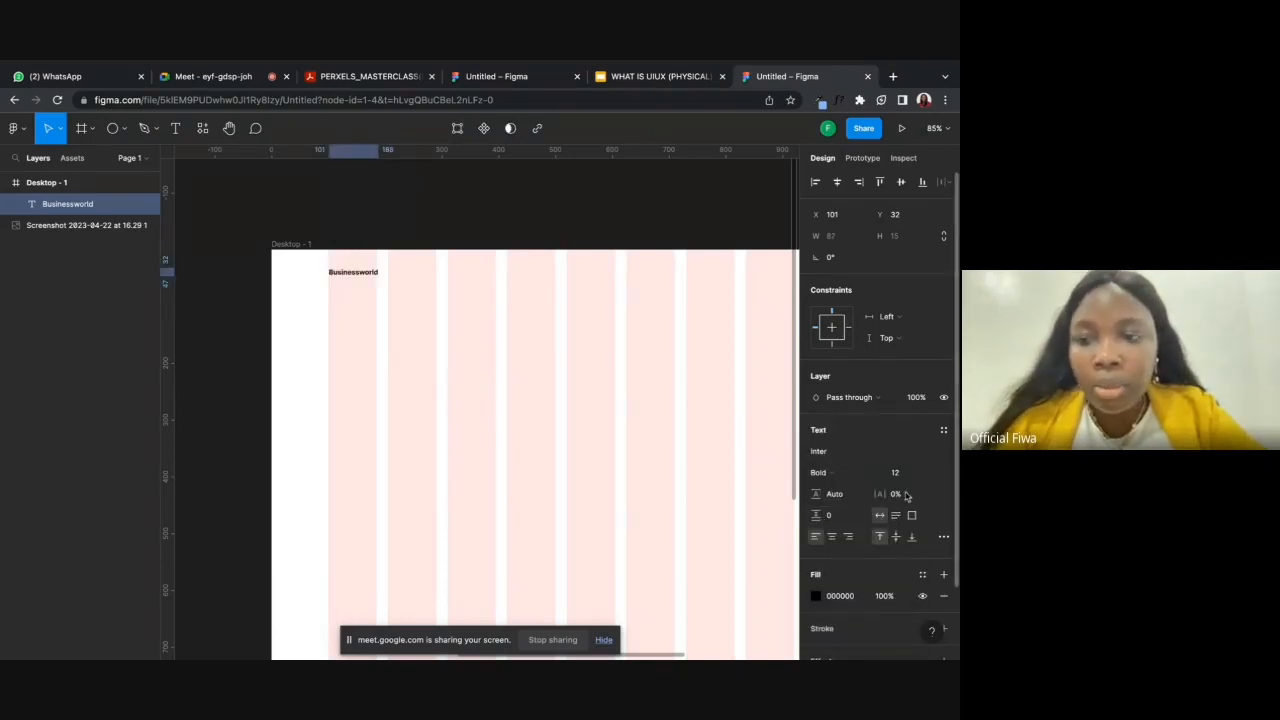
click(895, 472)
text(30)
key(Return)
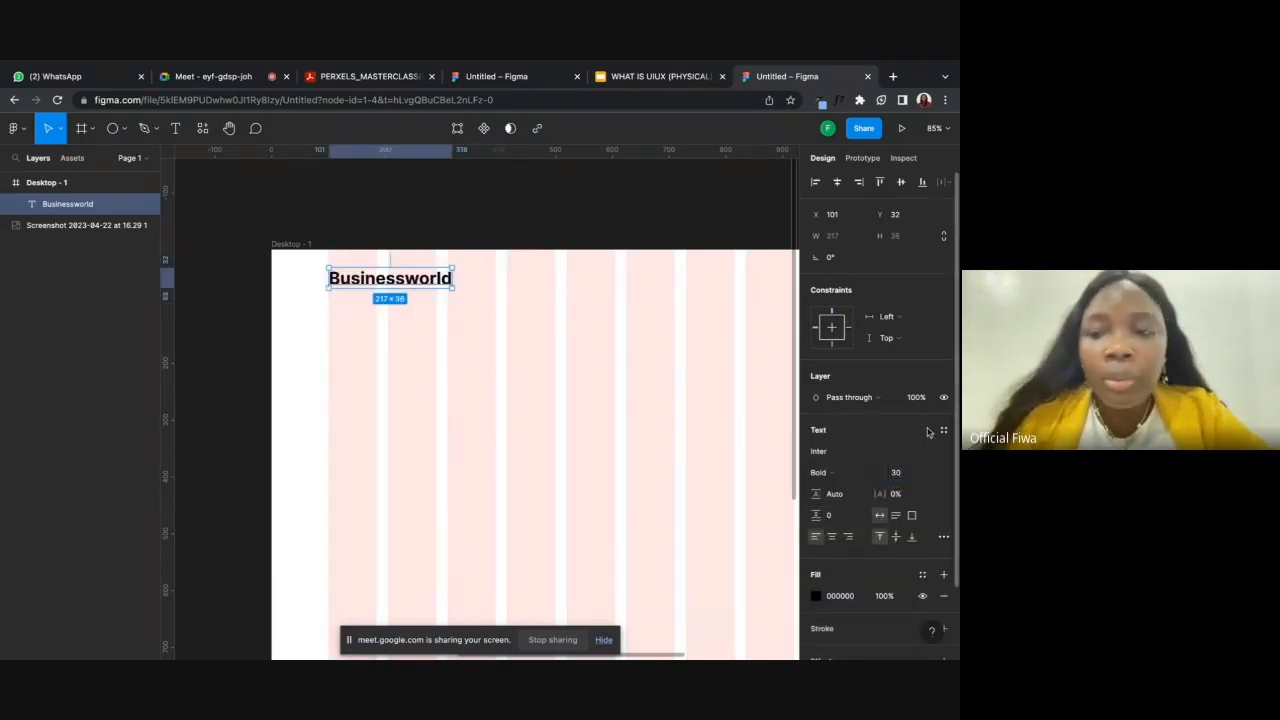
click(908, 474)
text(20)
key(Return)
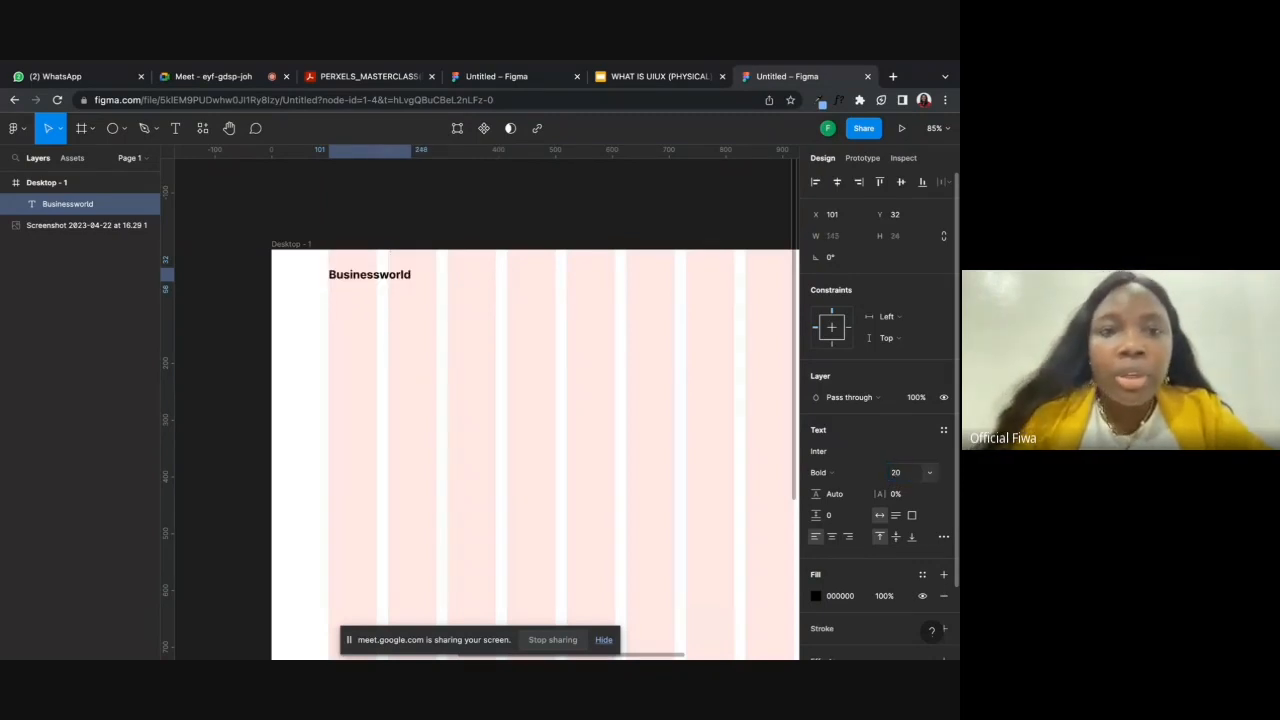
- Delete the old reference screenshot beside the Desktop frame from the canvas
scroll(503, 401, down, 5)
click(503, 402)
scroll(503, 401, down, 2)
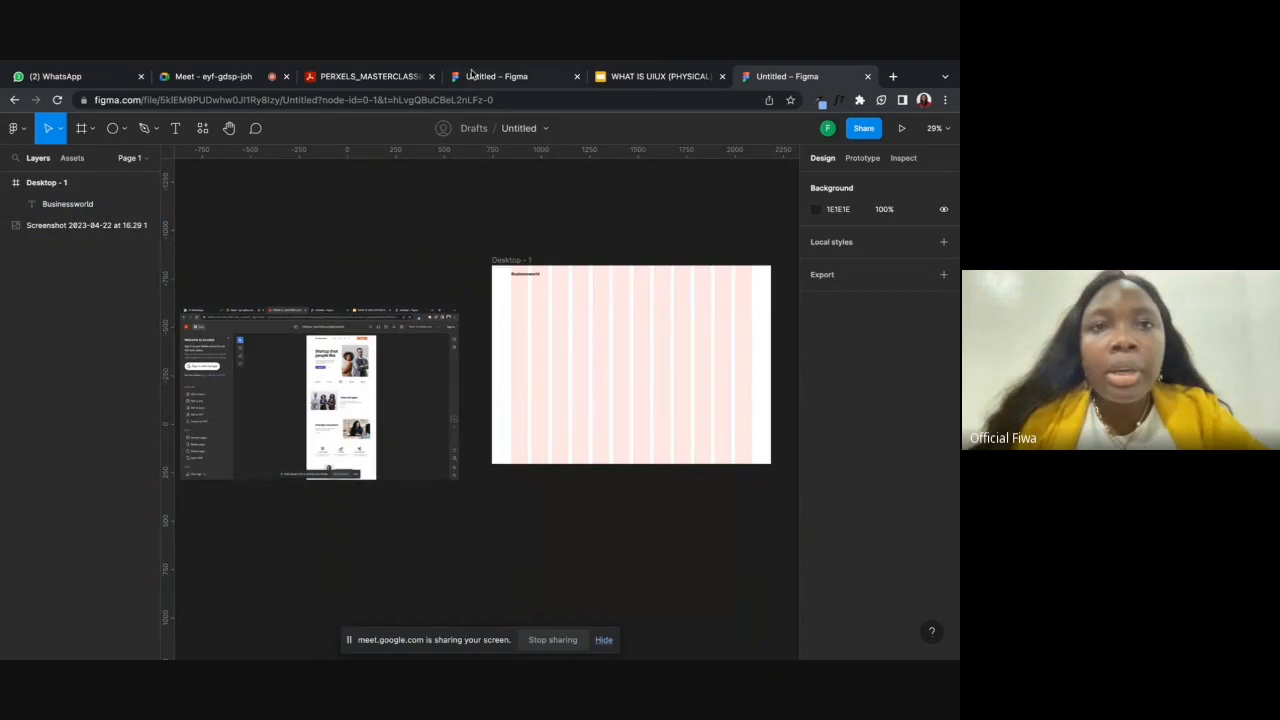
click(360, 324)
key(Delete)
- Capture a new screenshot of the landing page's header and hero section in the PERXELS_MASTERCLASS PDF and place it in the Figma file
mouse_move(355, 68)
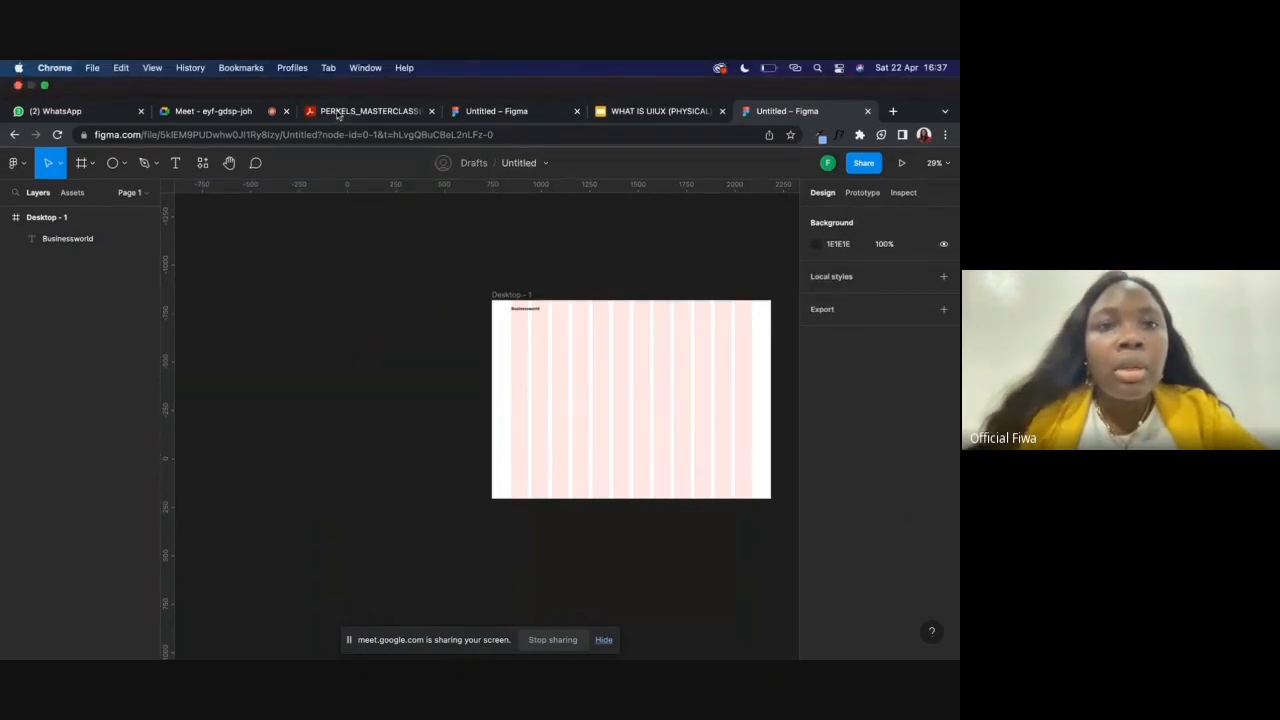
click(368, 111)
scroll(431, 235, up, 2)
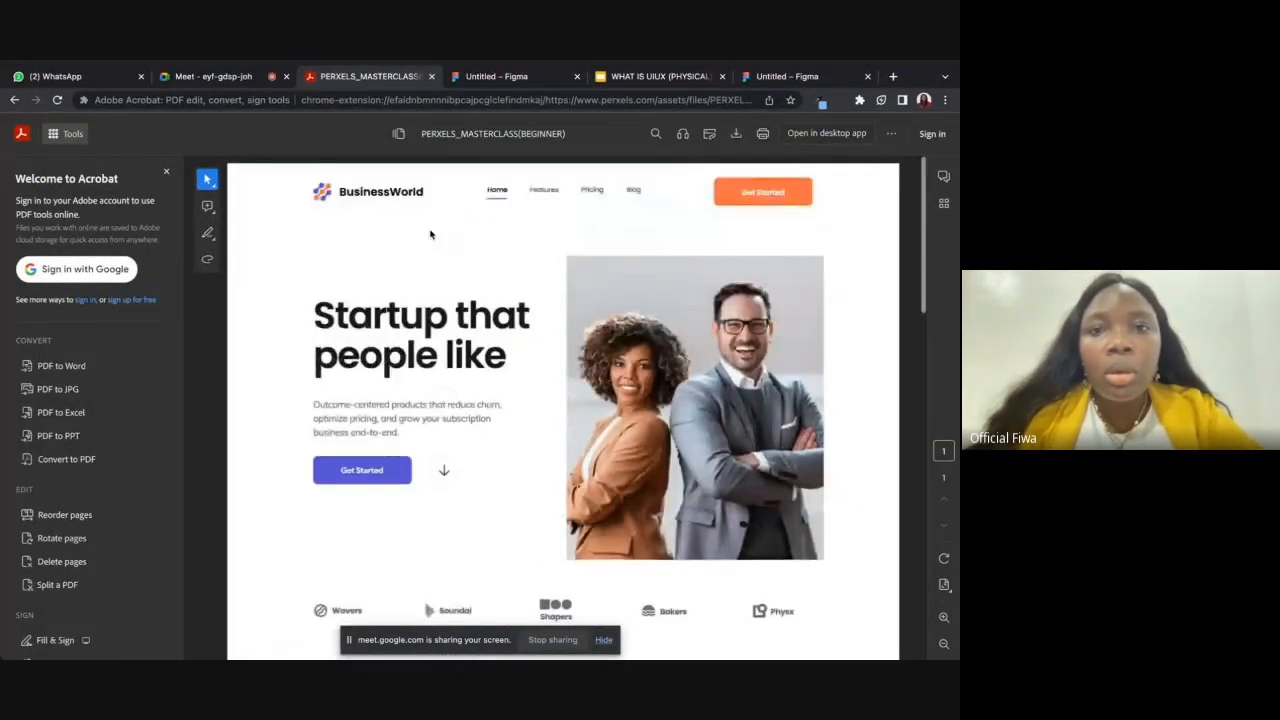
key(super+shift+3)
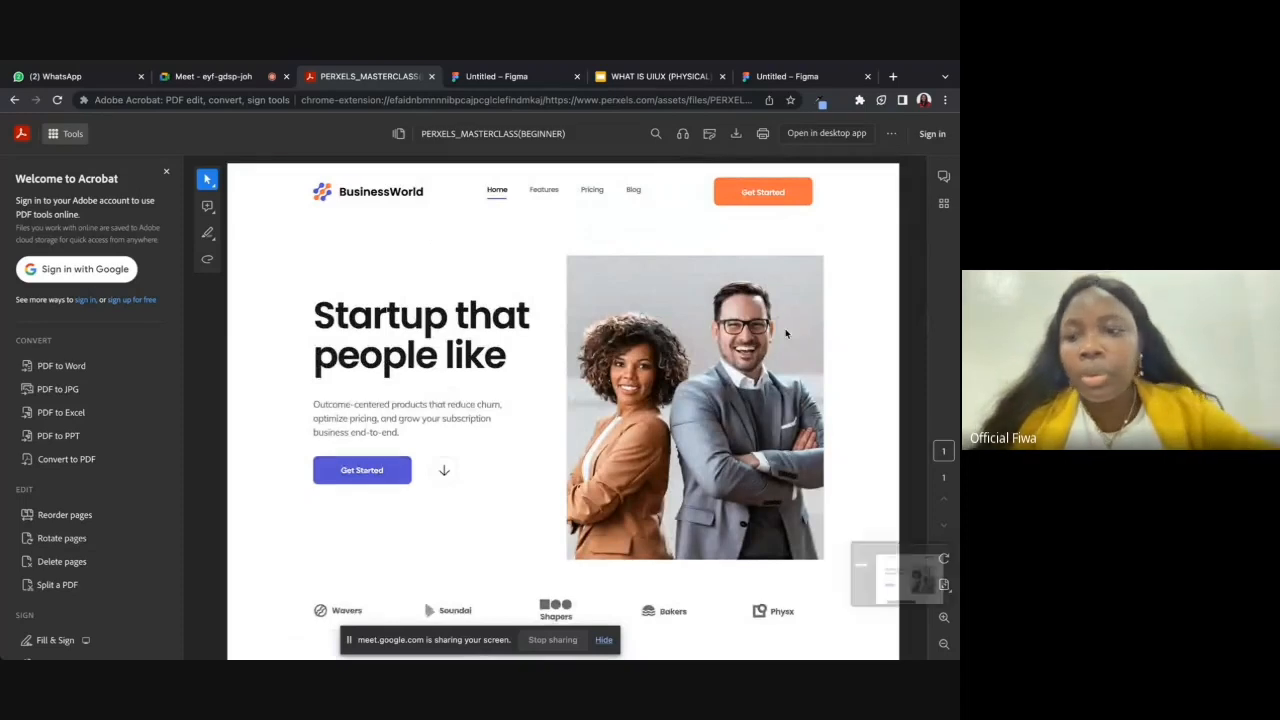
drag(893, 577, 312, 316)
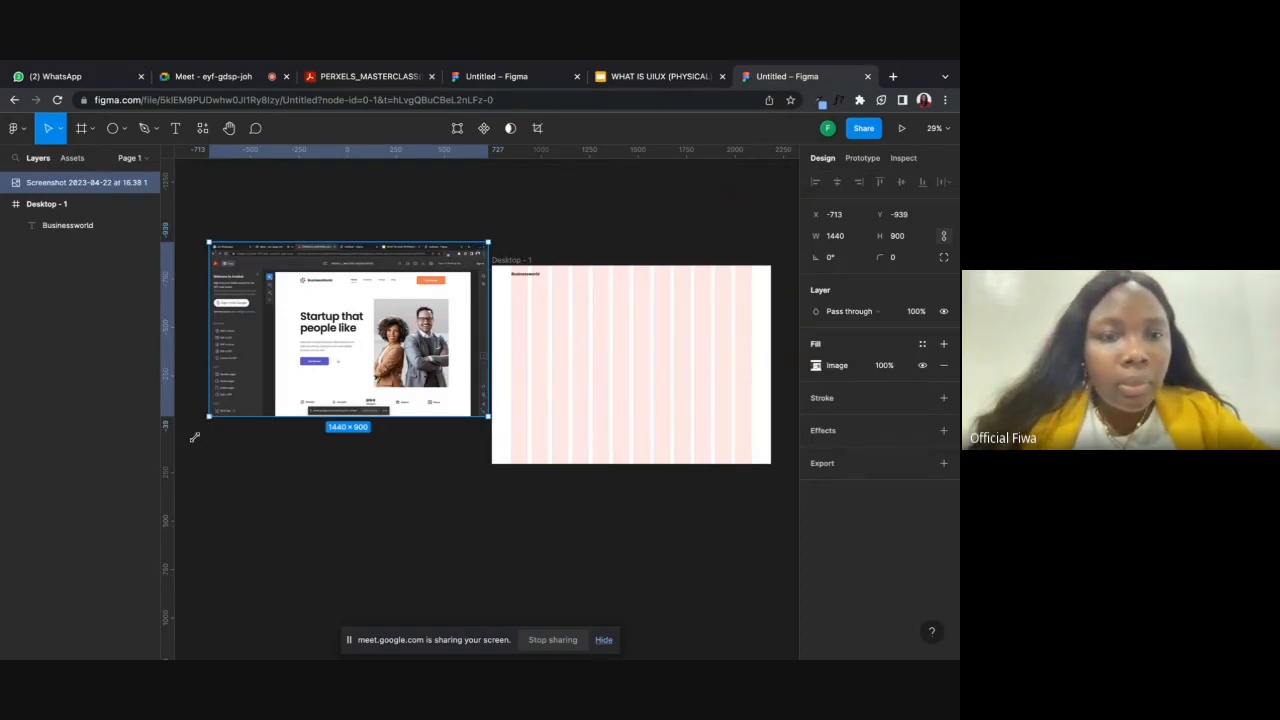
- Enlarge the new reference screenshot to about 2671 × 1669 and position it left of the Desktop frame, about X -1992, Y -1169
drag(195, 437, 143, 565)
drag(460, 394, 450, 349)
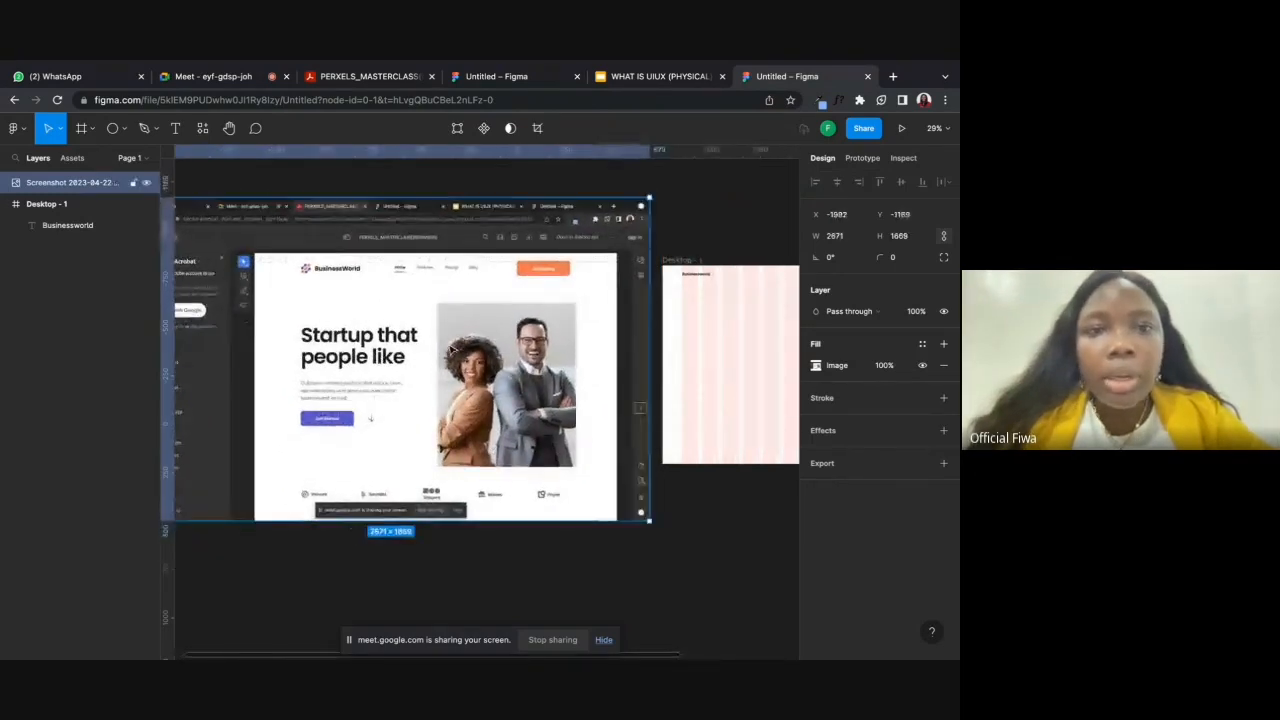
scroll(452, 347, right, 3)
scroll(452, 347, down, 1)
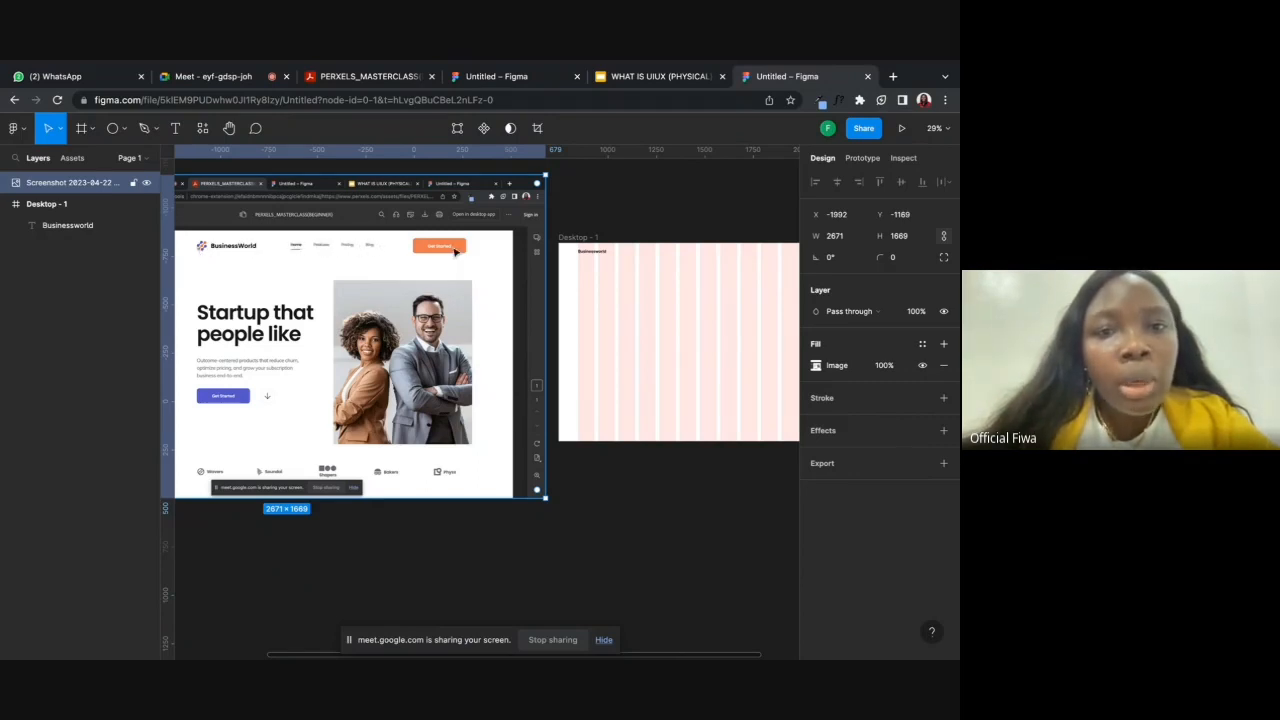
scroll(463, 248, down, 2)
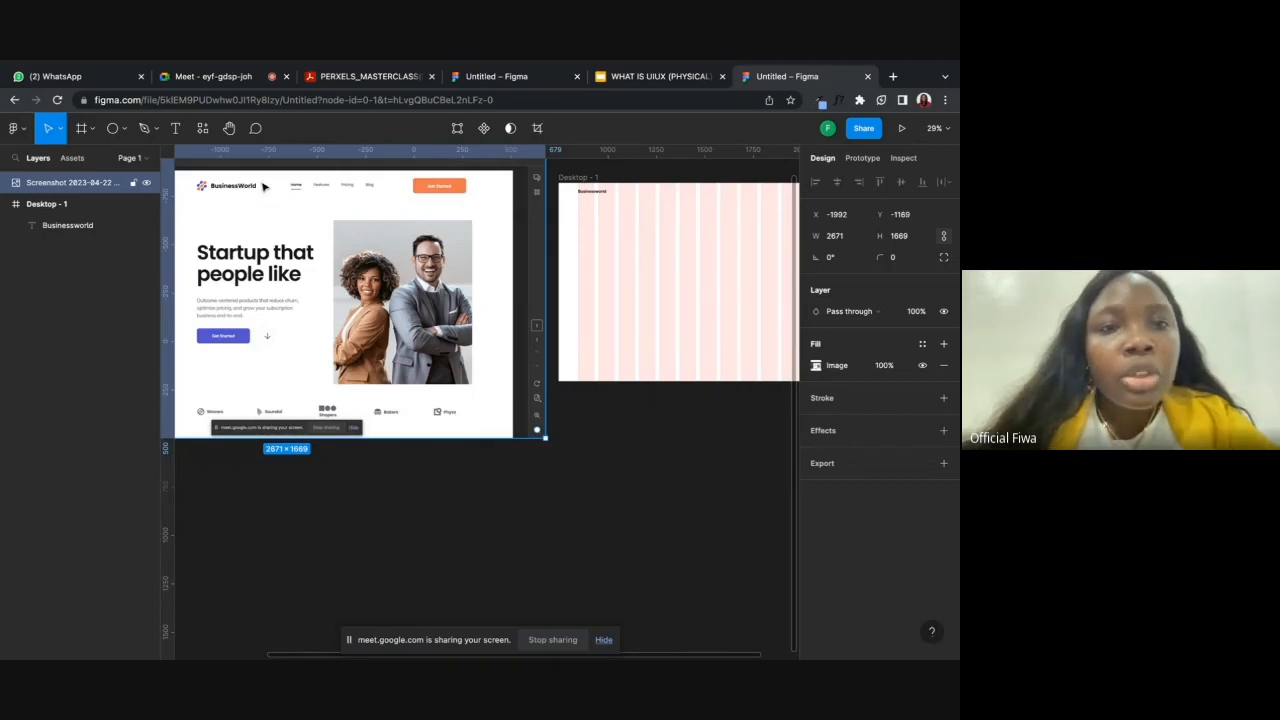
- Replace the "Businessworld" text on the Desktop frame with "LOGO" and set its font size to 30
click(594, 180)
click(594, 191)
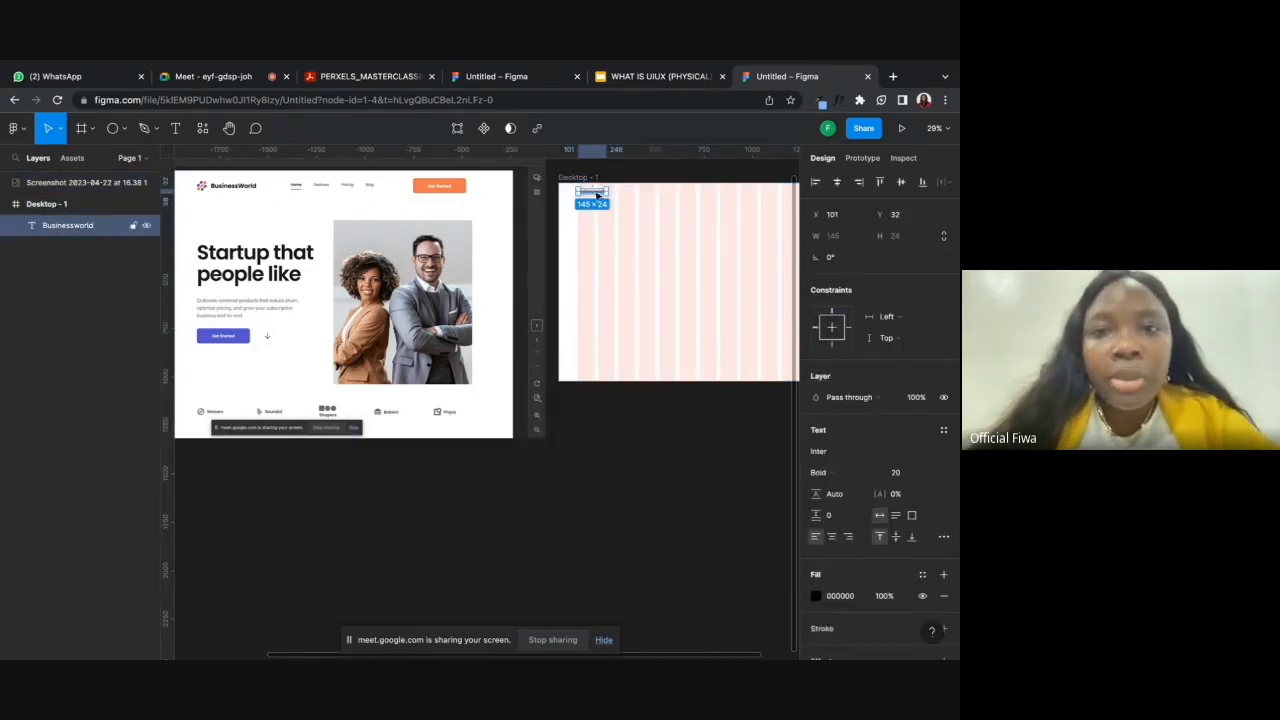
double_click(593, 190)
text(LOGO)
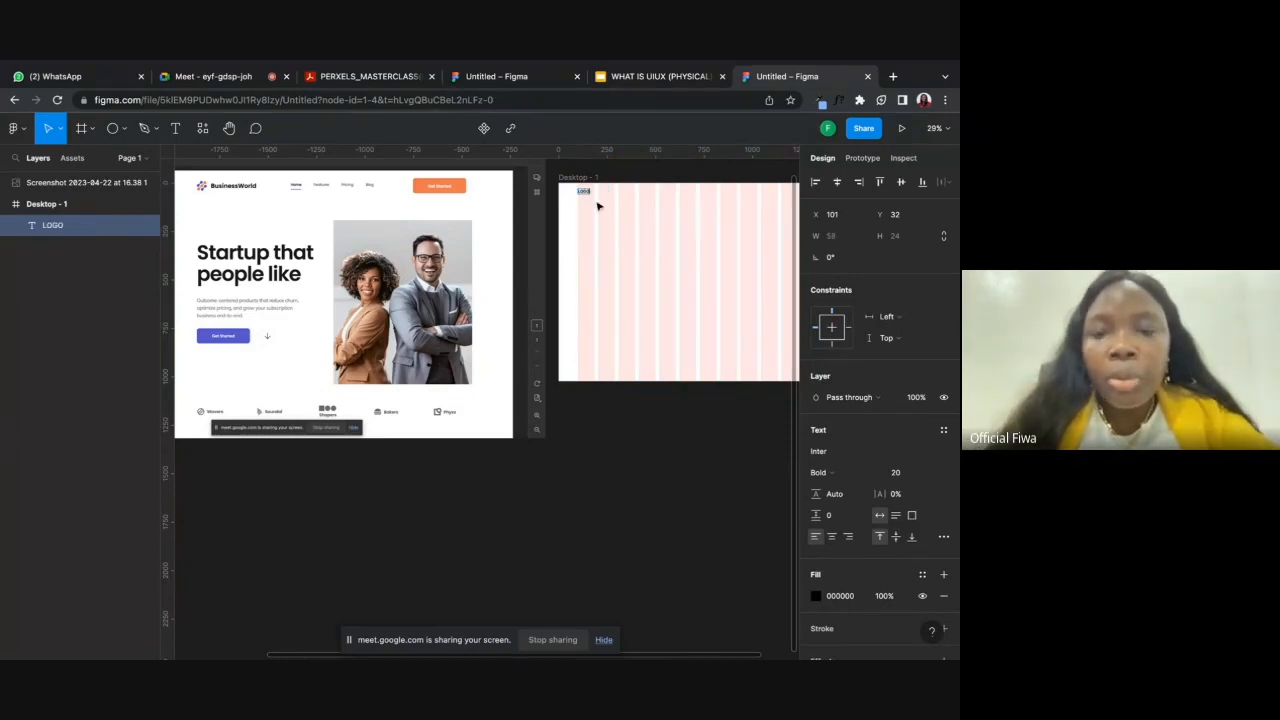
key(Escape)
click(900, 472)
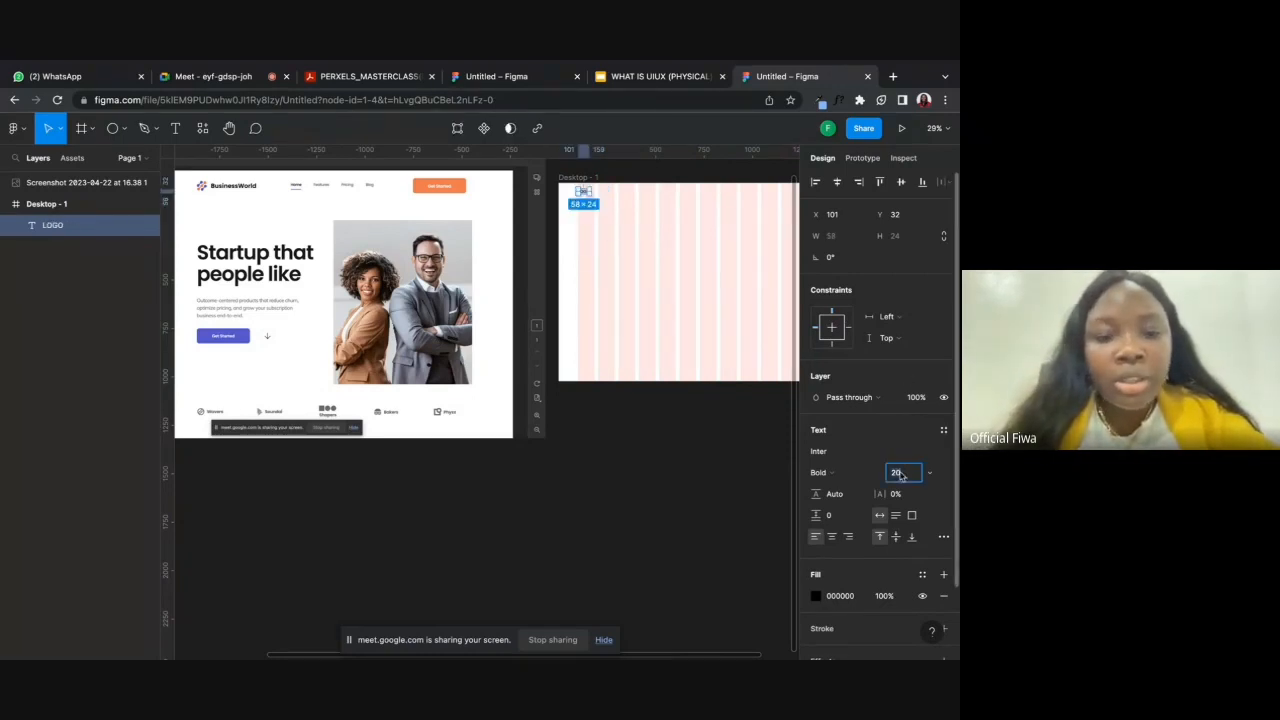
text(3)
key(Return)
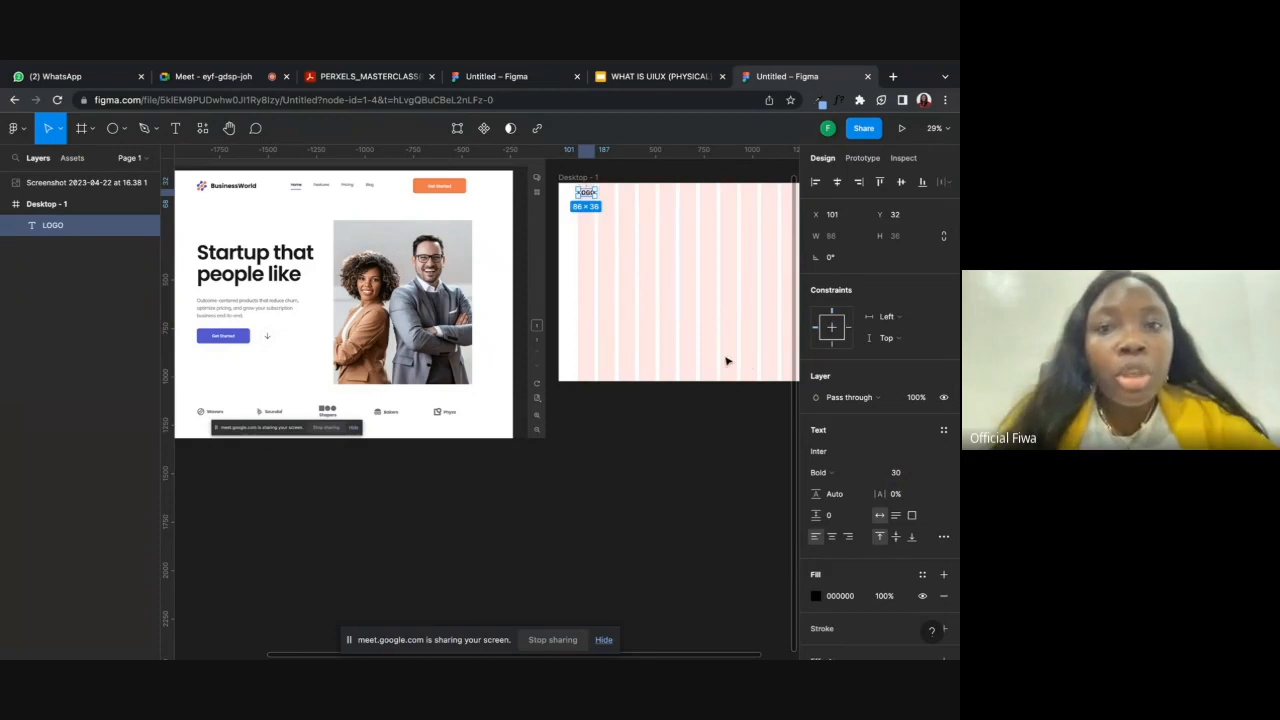
- Nudge the LOGO text down to about Y 37 and deselect it
key(Down)
key(Down)
key(Down)
key(Down)
key(Down)
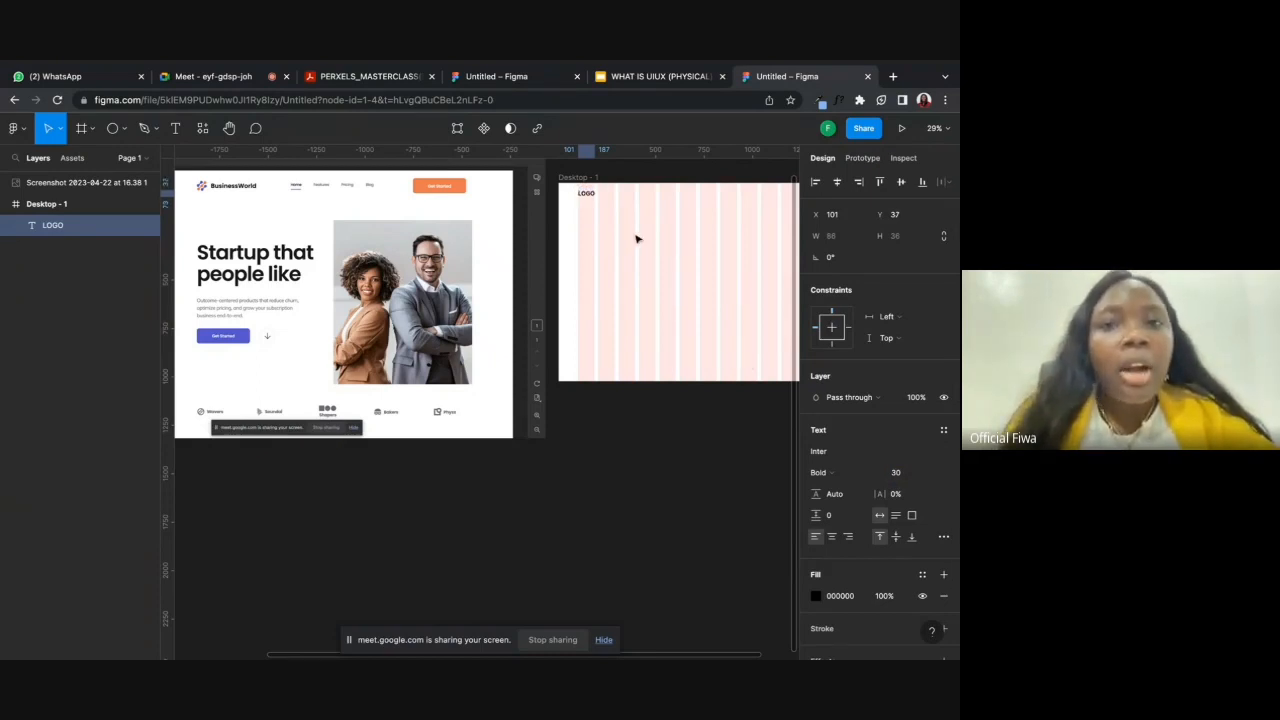
click(636, 238)
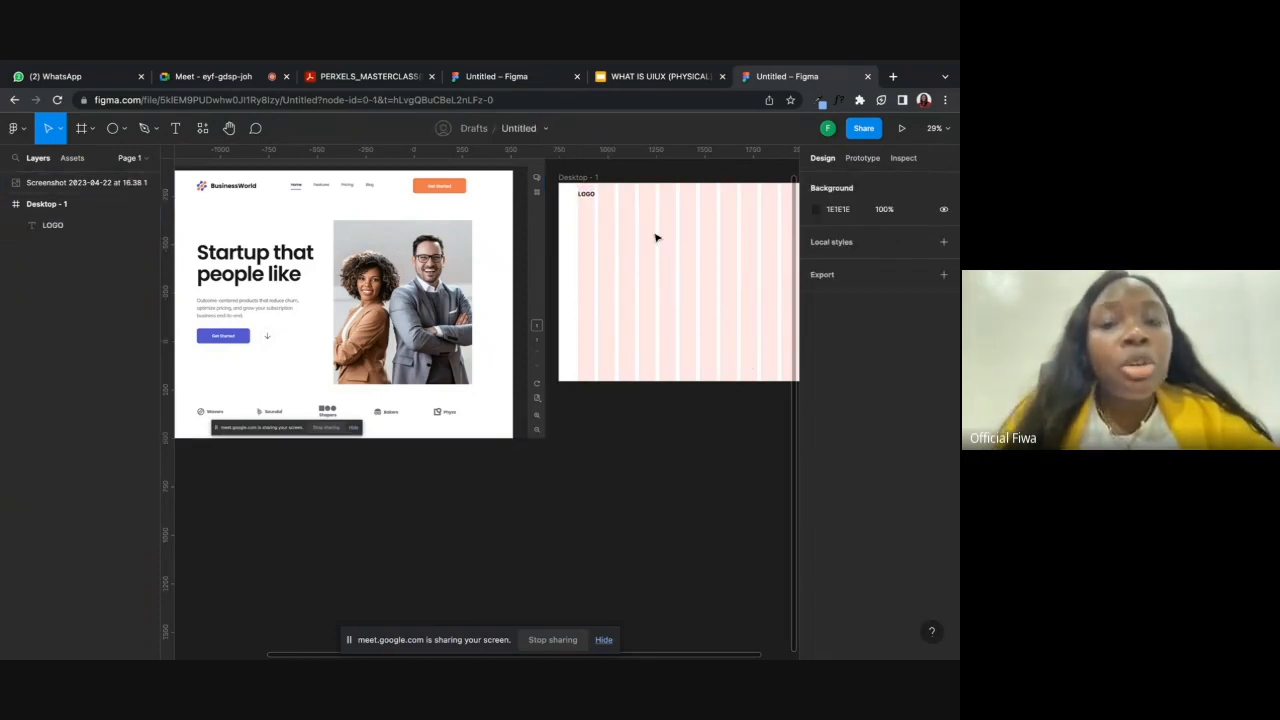
- Switch to the Google Meet call to check the in-call messages and return to the Figma file
scroll(683, 245, right, 2)
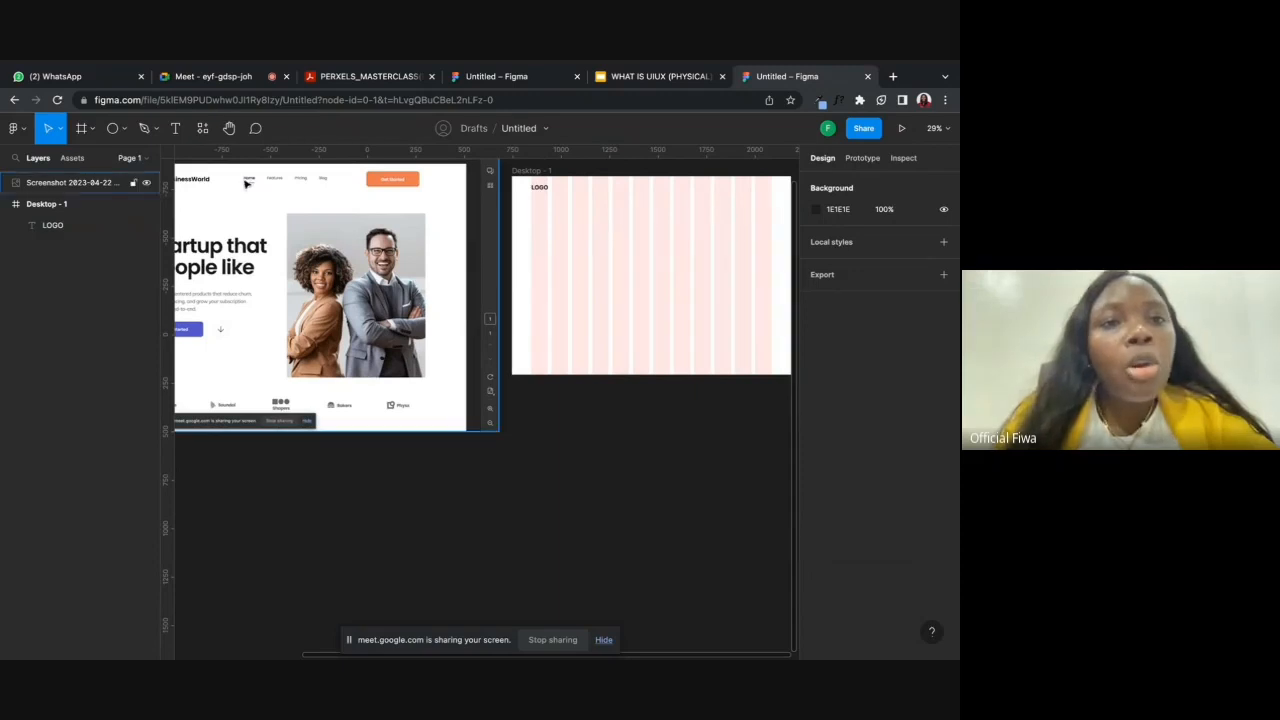
click(256, 80)
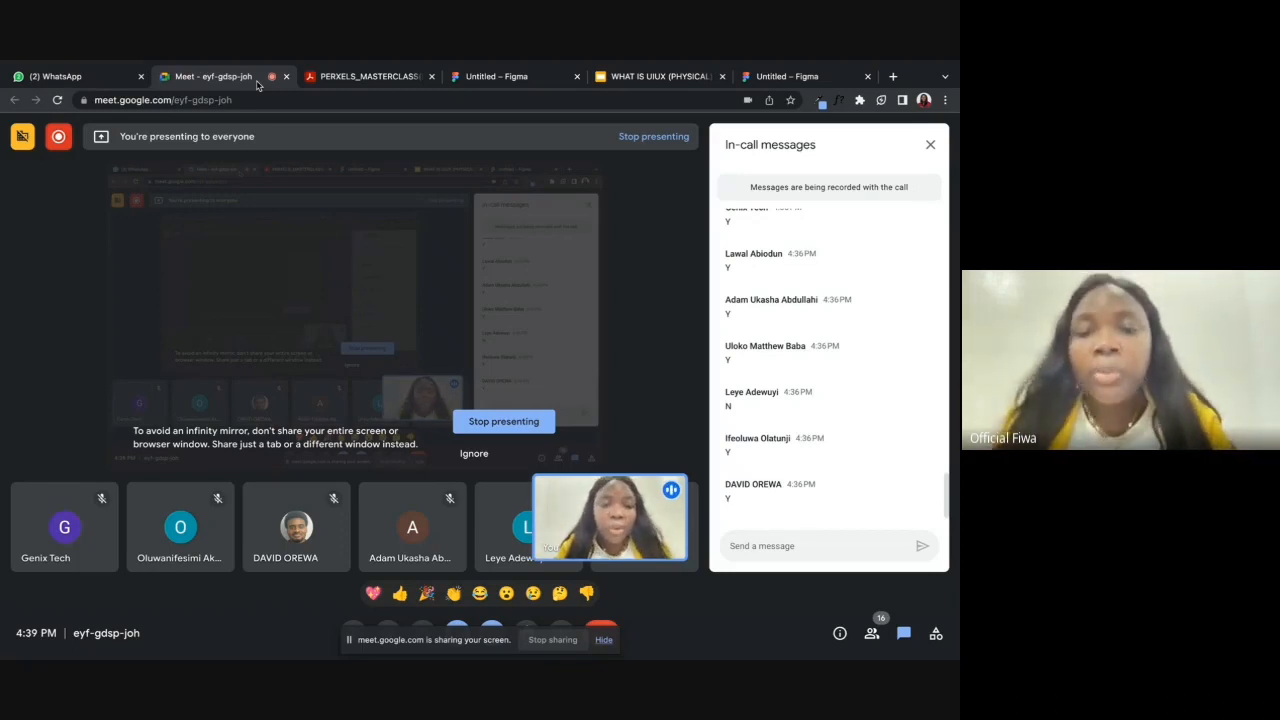
click(766, 84)
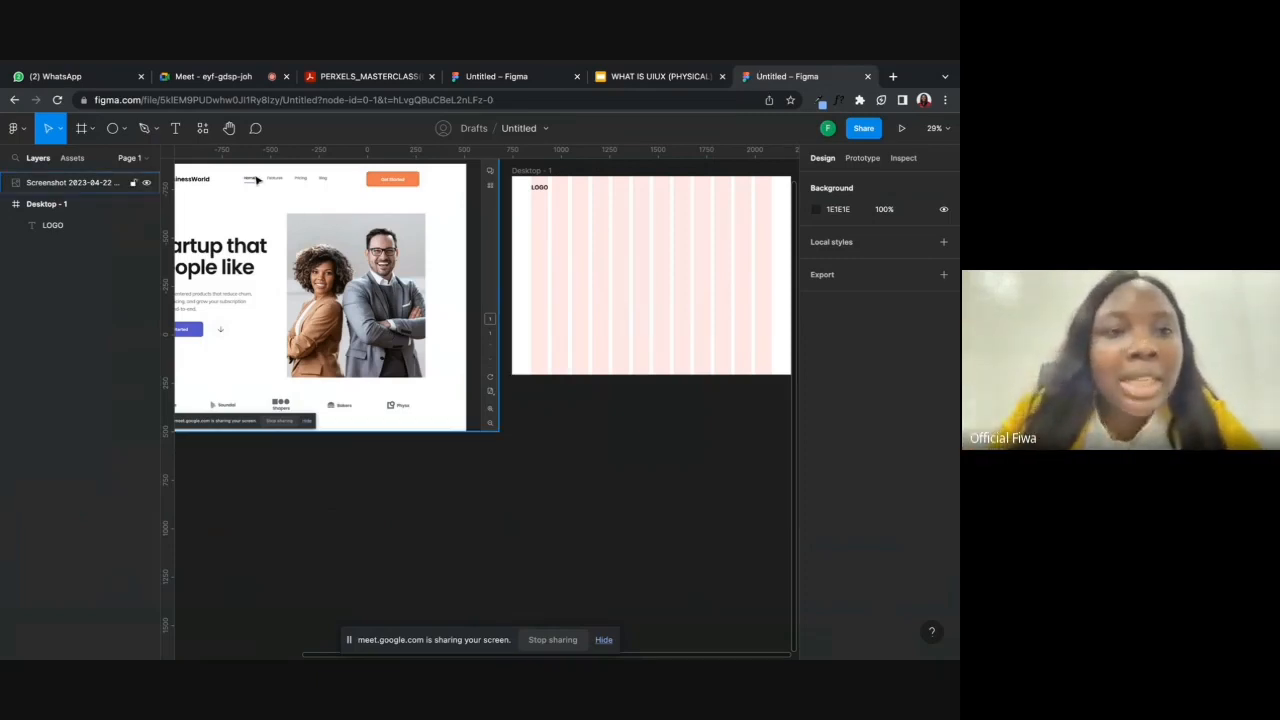
- Add the text "Home" to the right of LOGO in the Desktop frame's header, about X 393, Y 34
click(176, 129)
click(588, 183)
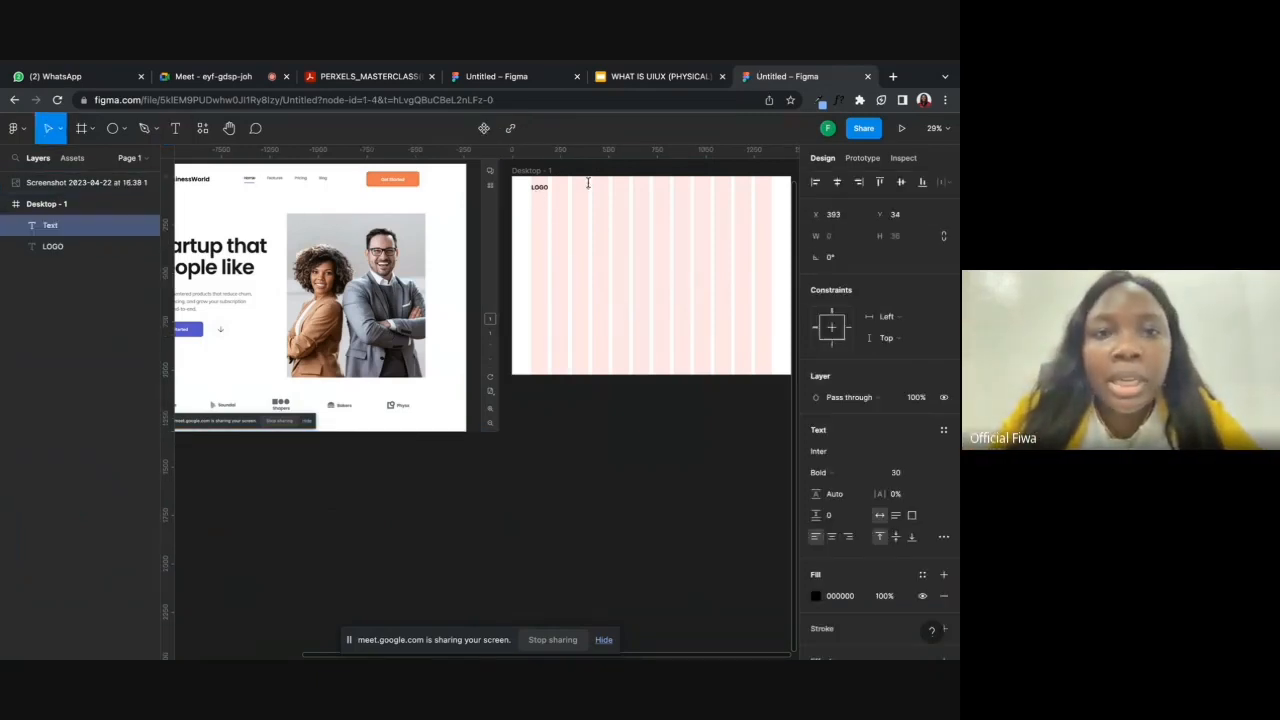
text(Home)
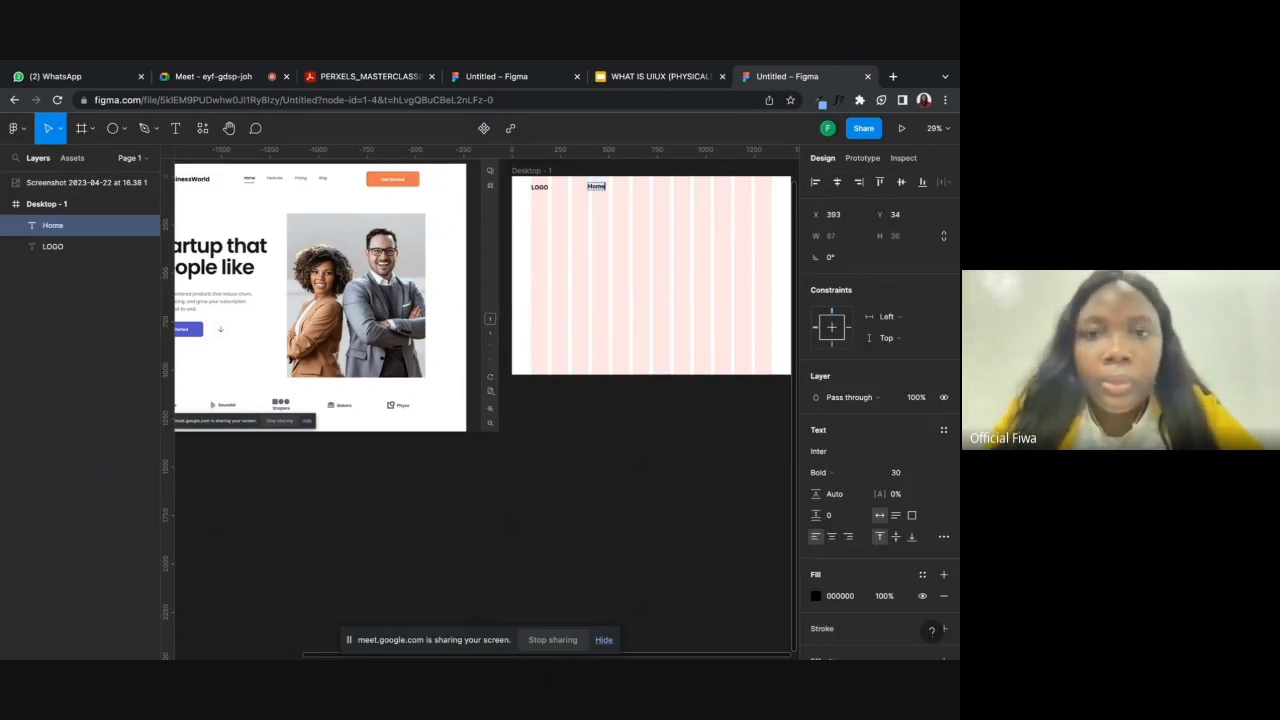
key(Escape)
- Duplicate the Home text, place the copy to its right at about X 558, Y 33, and change it to "Features"
key(ctrl+d)
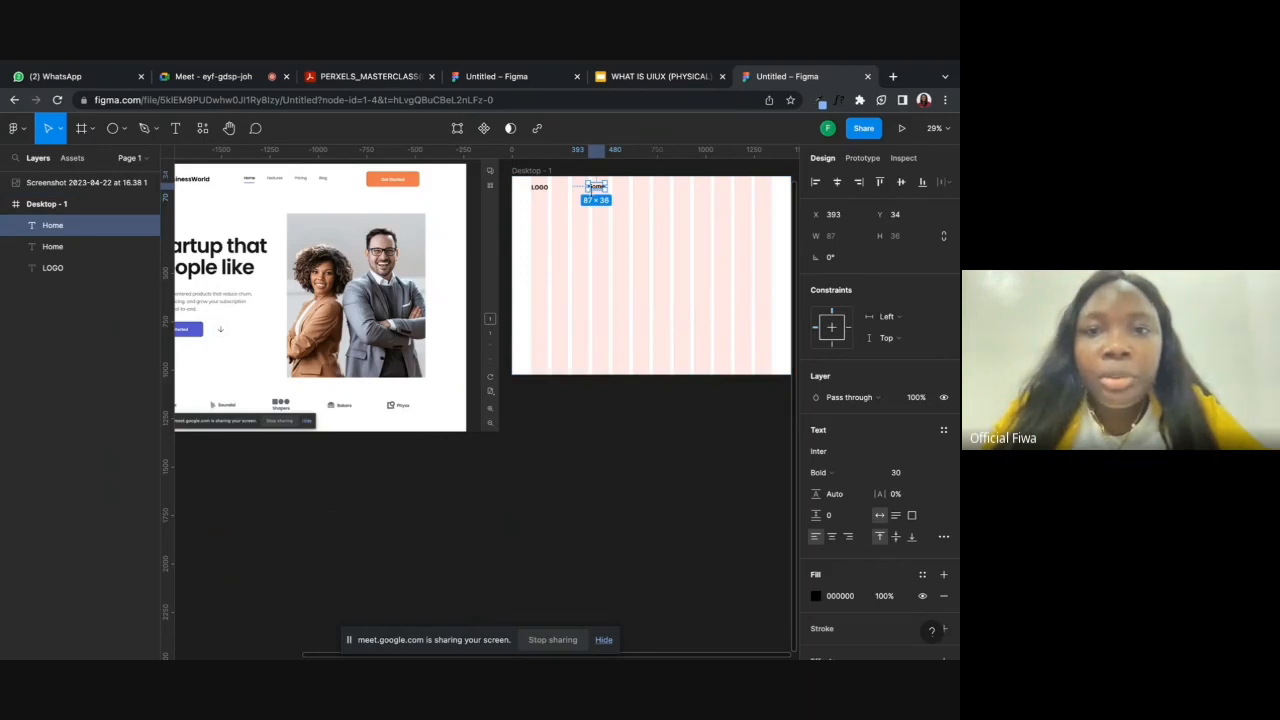
drag(593, 189, 628, 191)
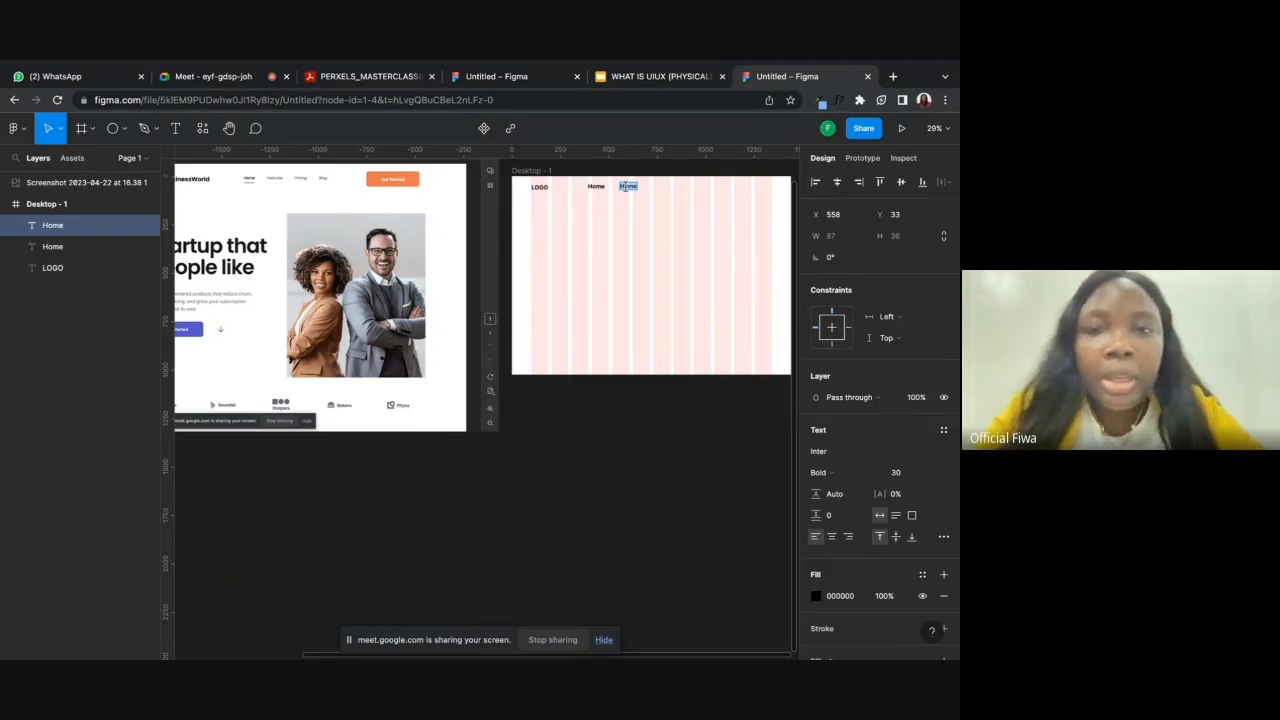
text(Features)
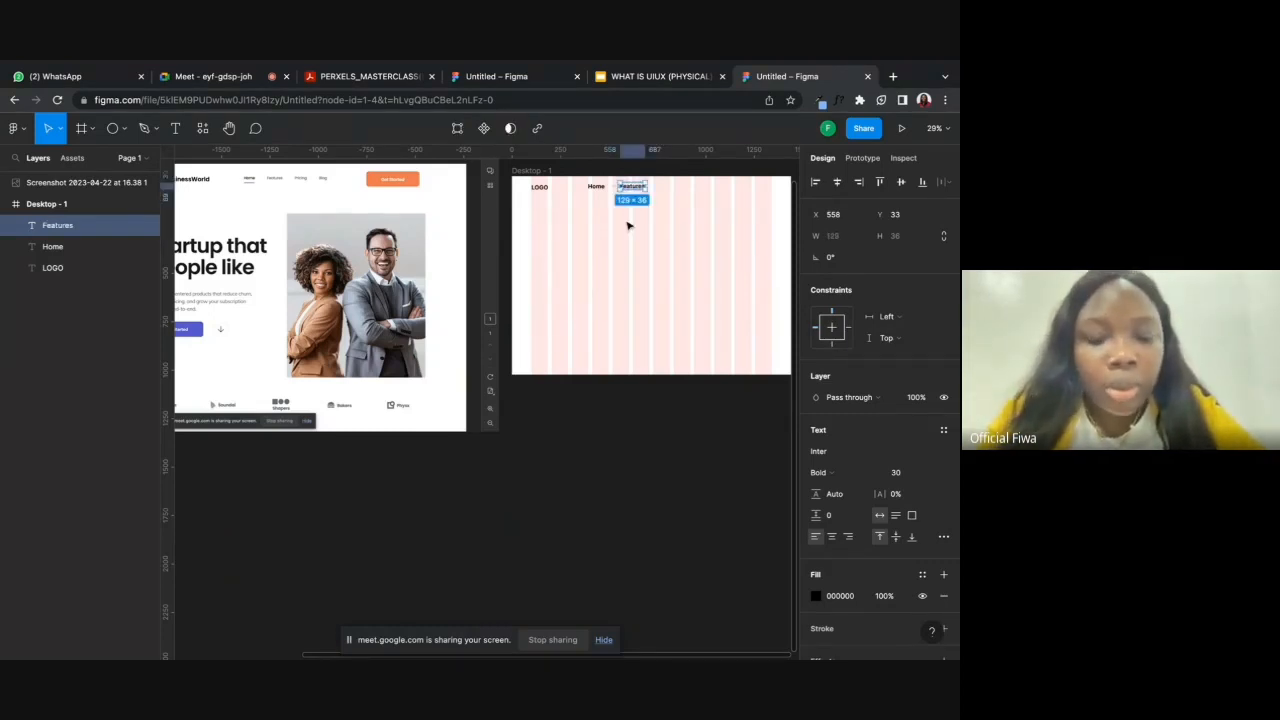
- Duplicate the Features text, place the copy to its right at about X 765, Y 40, and change it to "Pricing"
key(ctrl+d)
drag(631, 190, 680, 188)
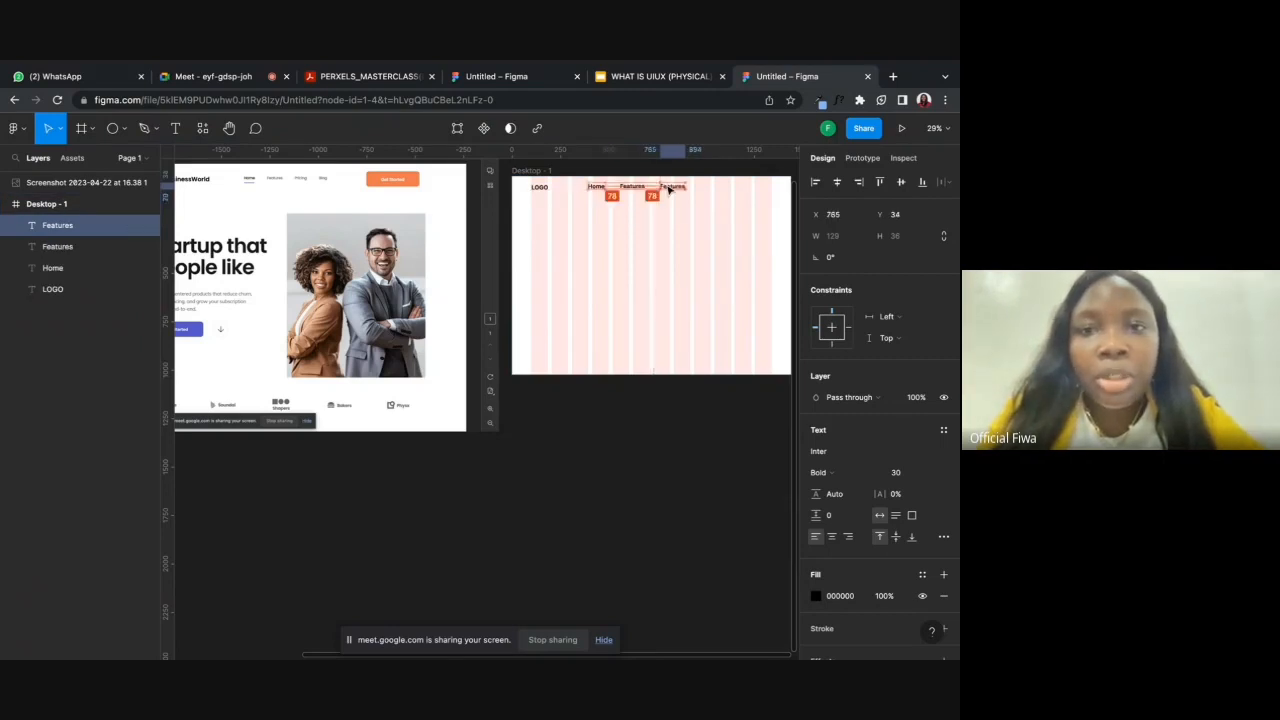
double_click(672, 187)
text(Pricing)
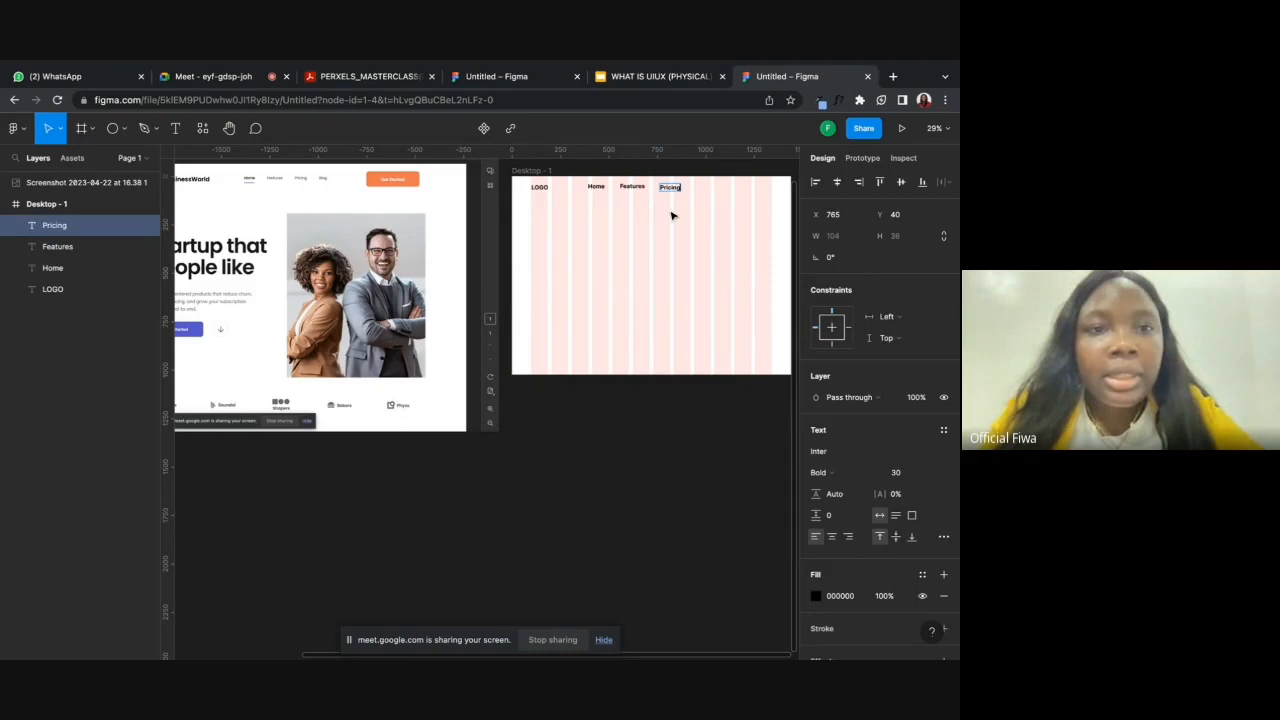
key(Escape)
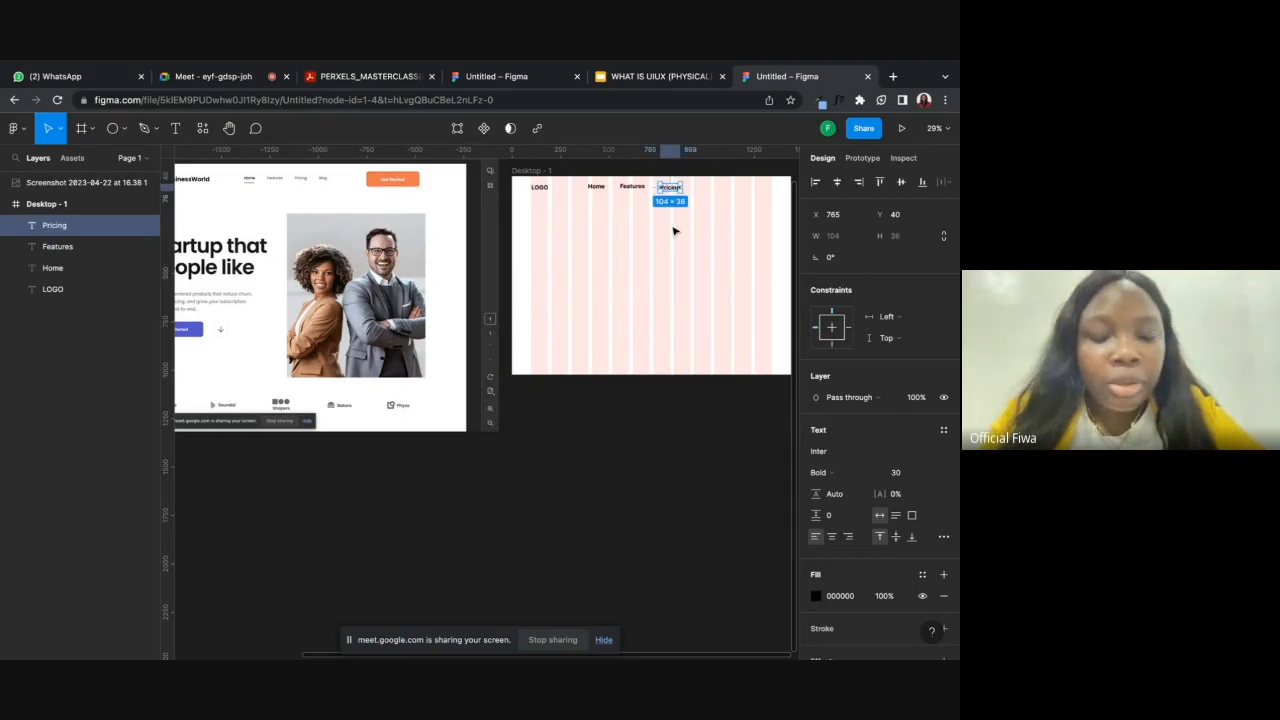
- Duplicate the Pricing text, place the copy just below it at about X 766, Y 98, and change it to "Blog"
key(ctrl+d)
drag(671, 177, 670, 200)
text(Blog)
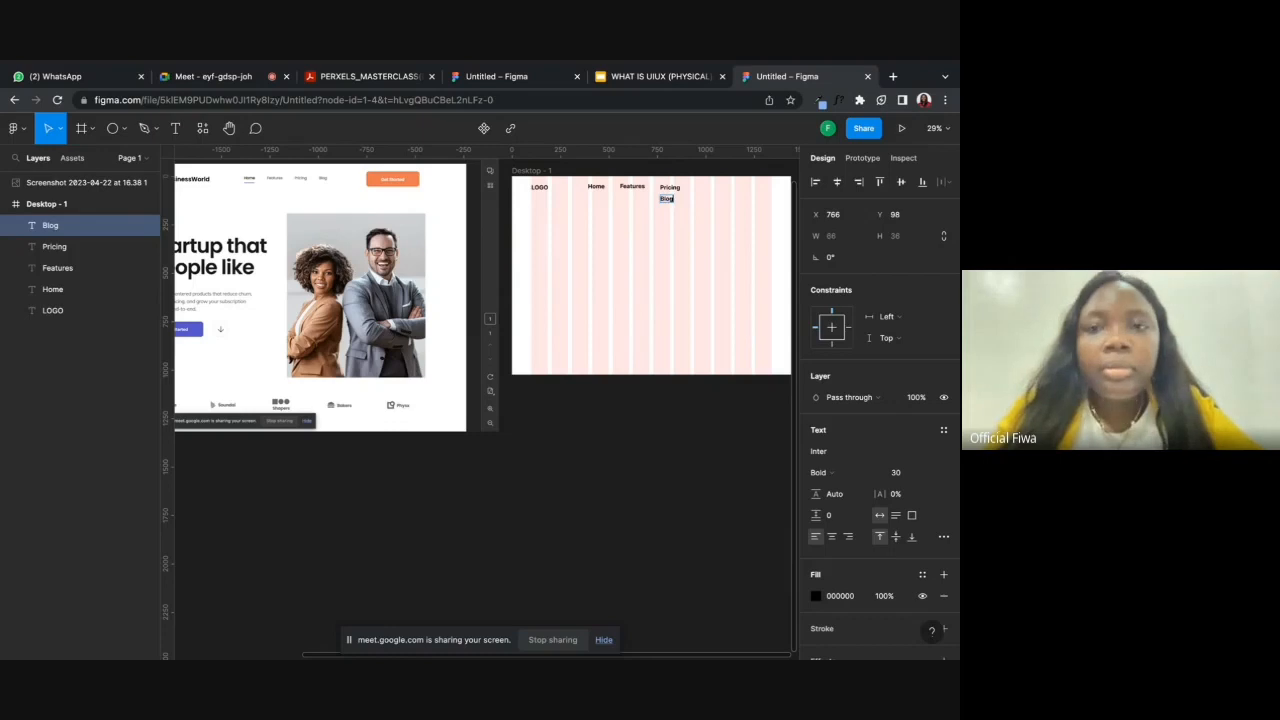
key(Escape)
- Set the Home, Features, Pricing and Blog texts to Regular weight and move Blog to the right of Pricing, about X 931, Y 22
scroll(697, 217, up, 5)
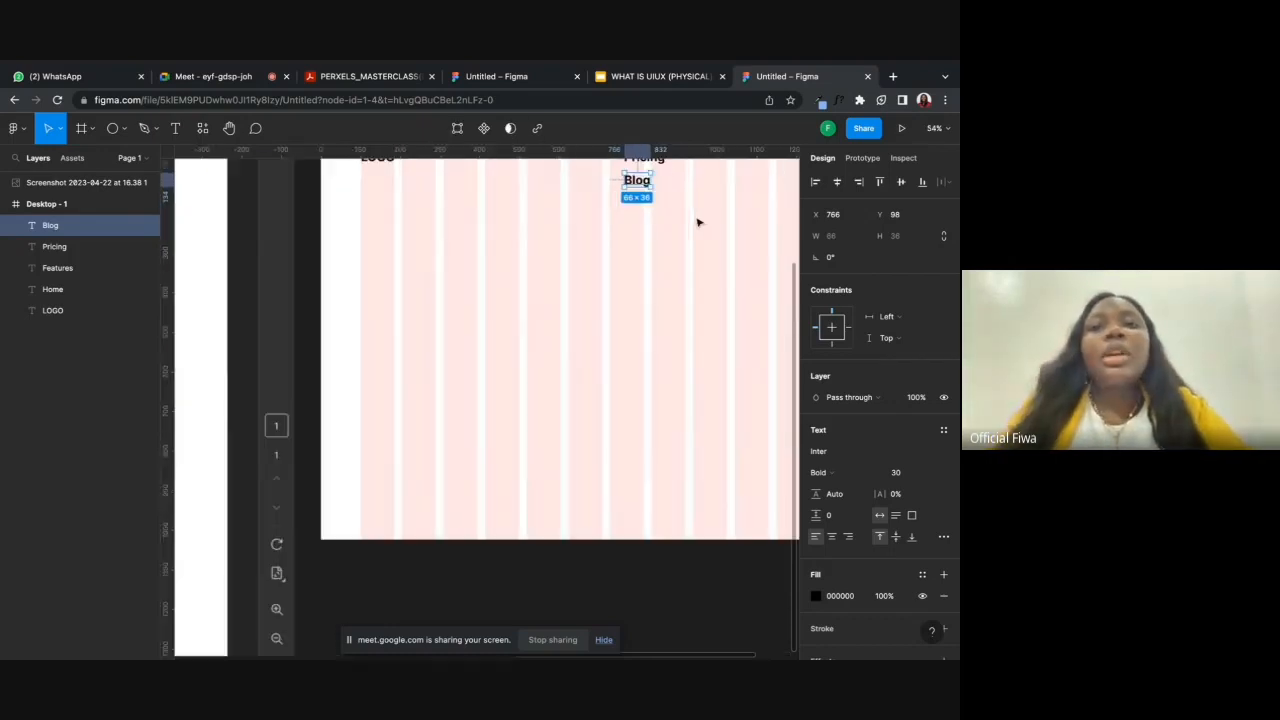
drag(371, 334, 686, 420)
click(858, 472)
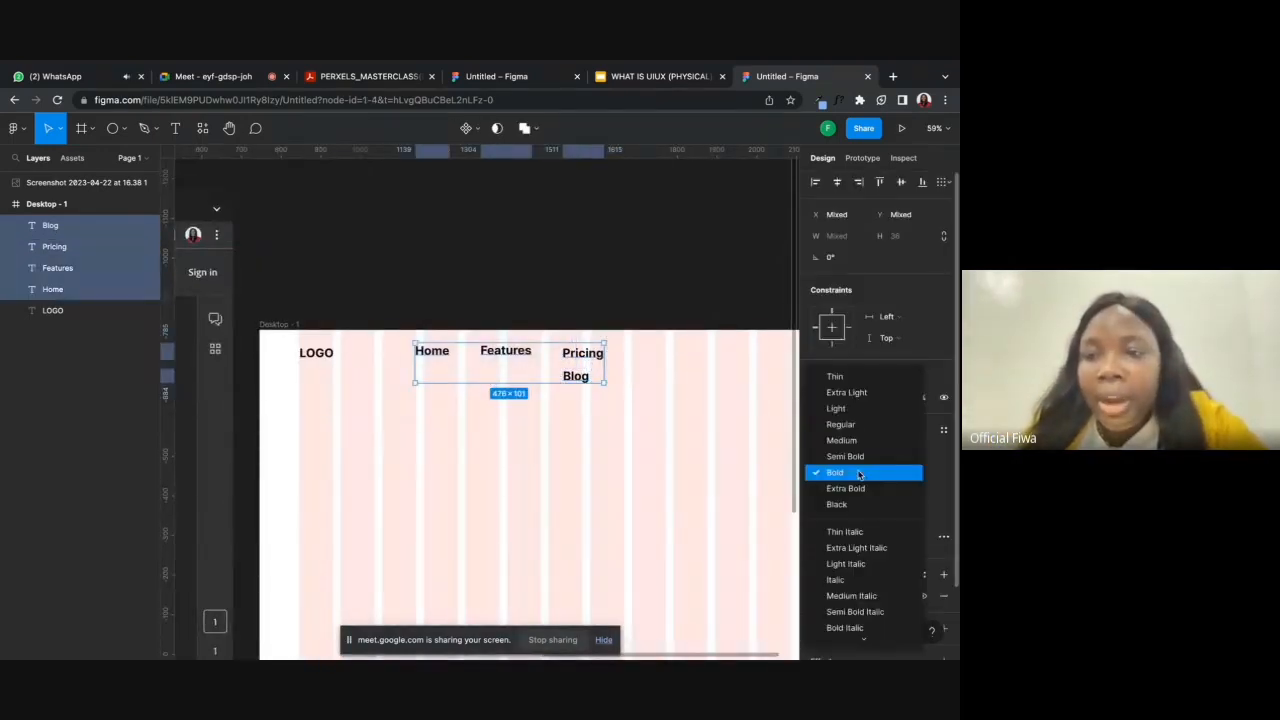
click(854, 424)
click(617, 480)
drag(571, 380, 637, 350)
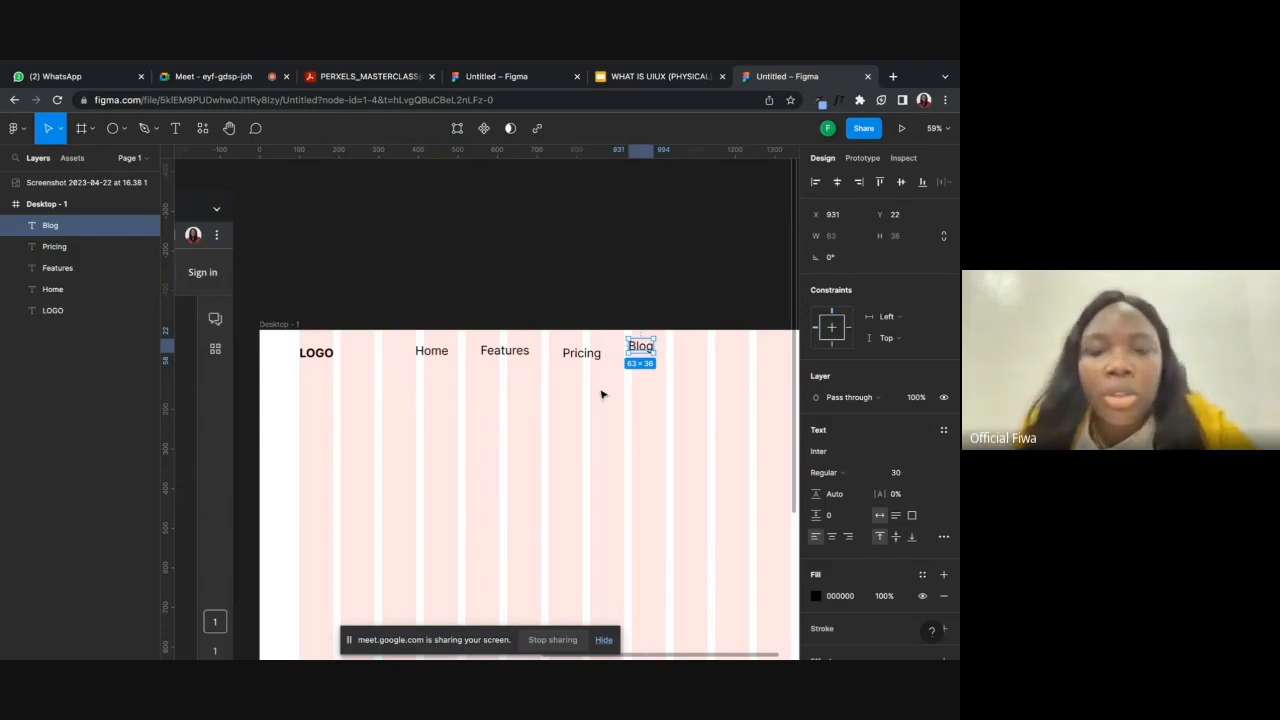
- Set the font size of the Home, Features, Pricing and Blog texts to 16 and compare them with the reference screenshot
click(429, 352)
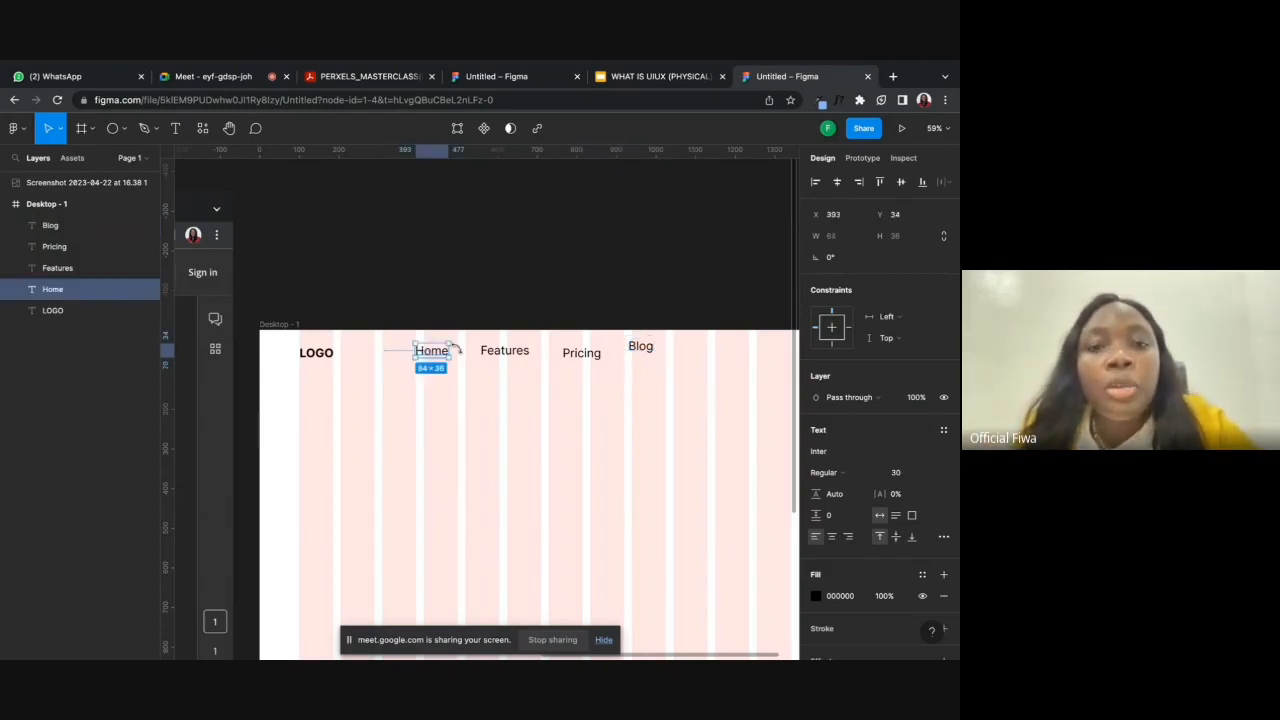
shift+click(504, 358)
shift+click(592, 356)
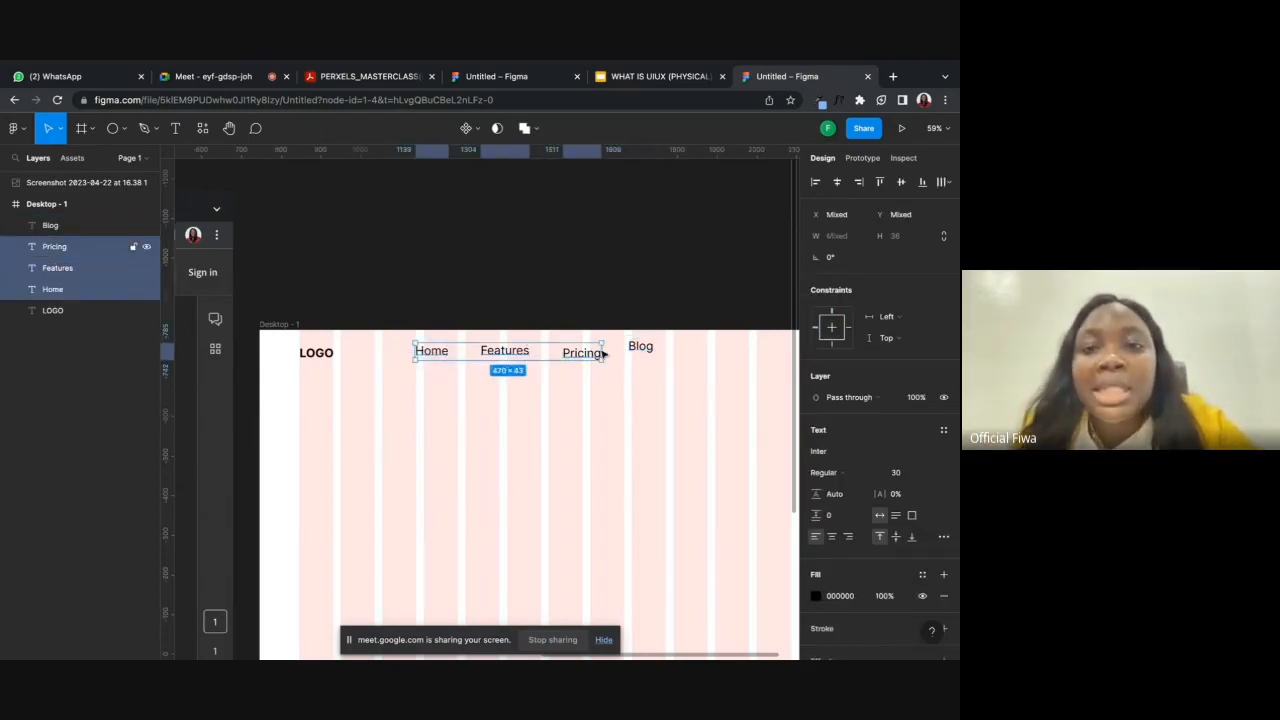
shift+click(634, 350)
click(903, 472)
text(1)
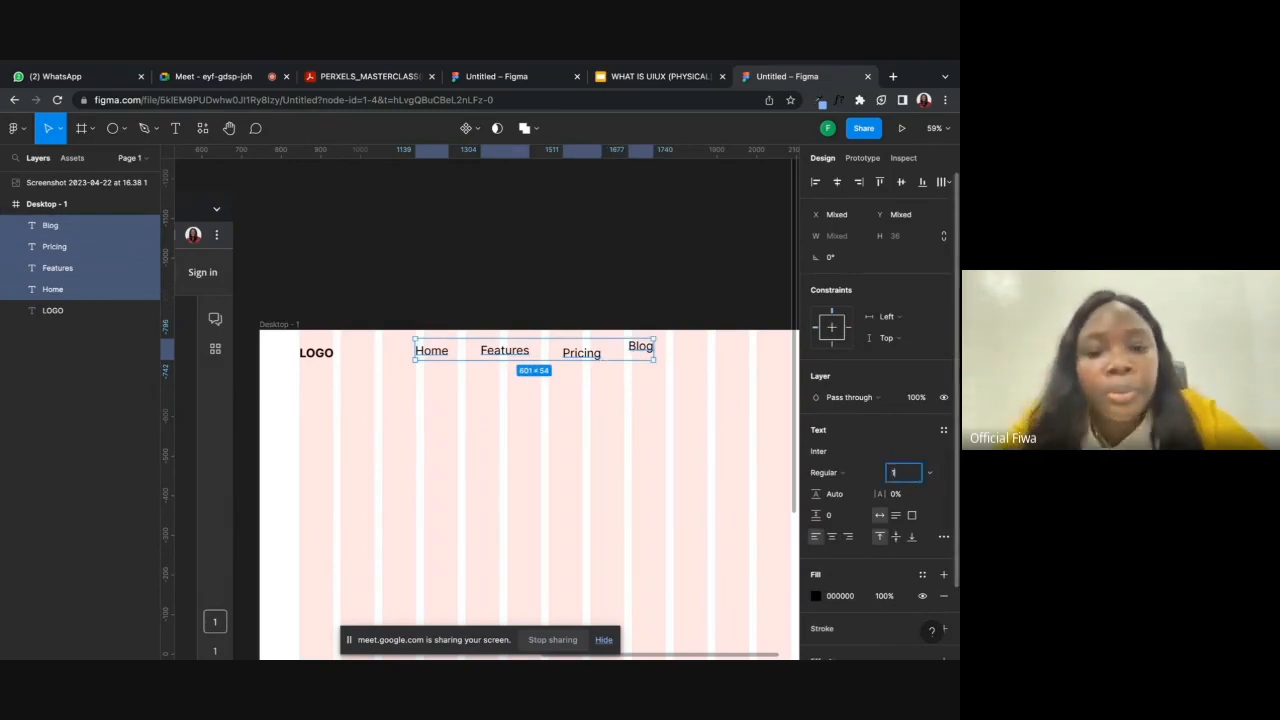
text(6)
key(Return)
click(637, 414)
scroll(620, 411, down, 5)
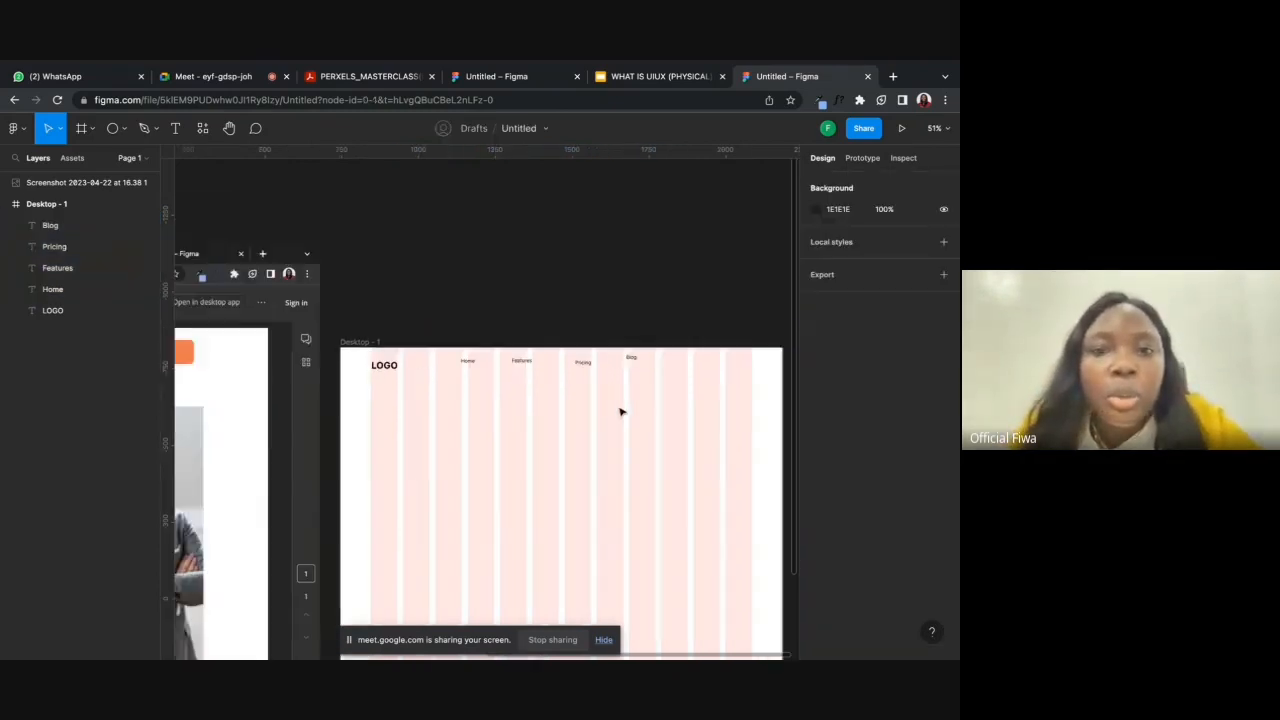
scroll(619, 408, left, 2)
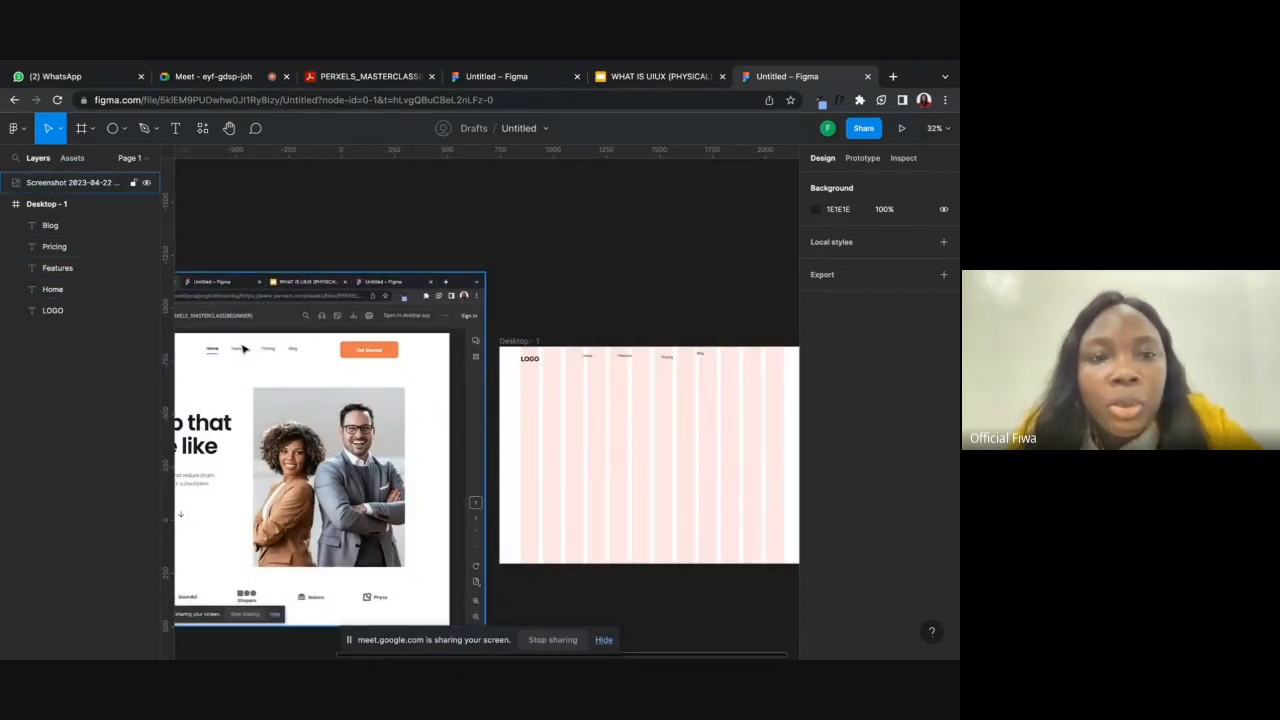
- Set the font size of the Home, Features, Pricing and Blog texts to 18, and increase it to 20
click(590, 358)
shift+click(630, 357)
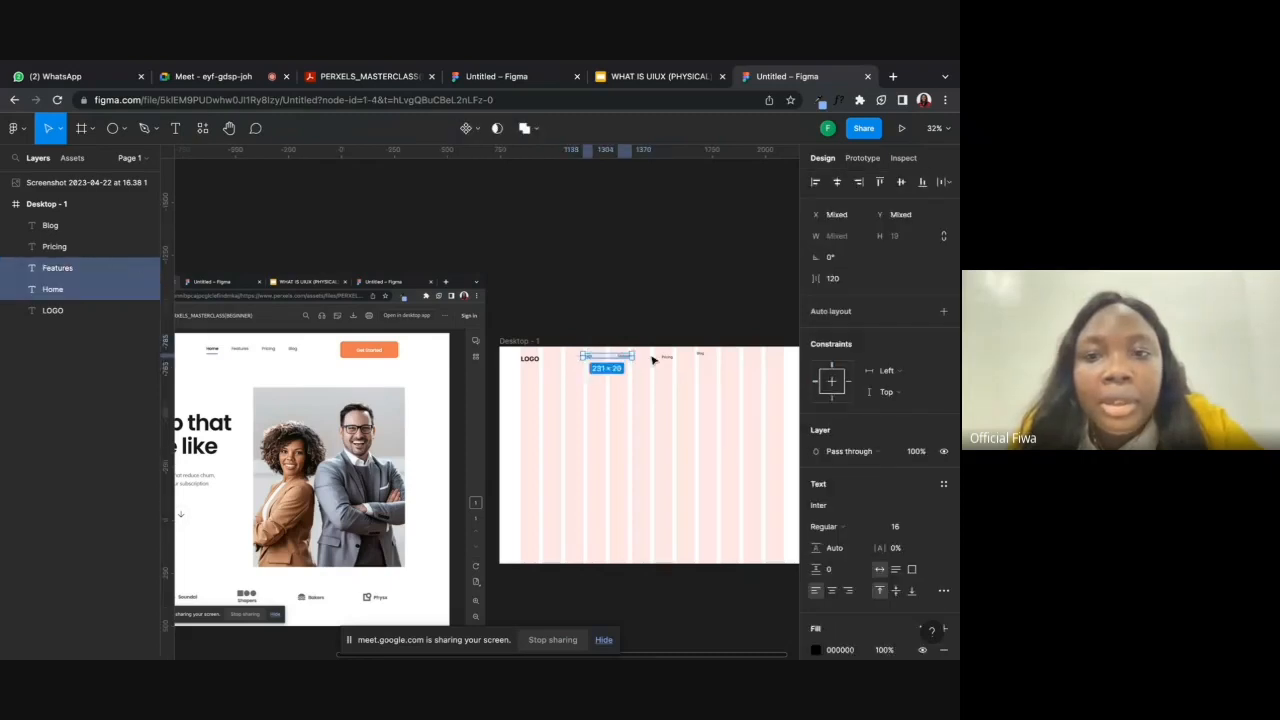
shift+click(666, 358)
shift+click(703, 357)
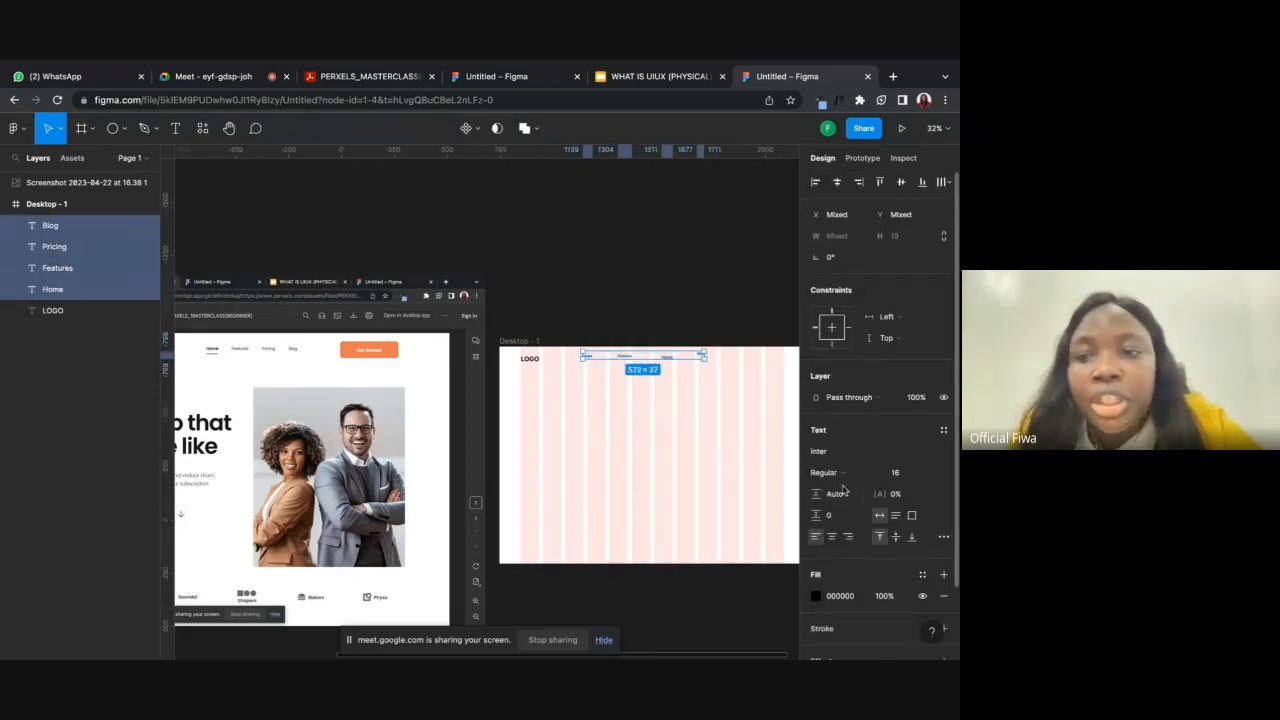
click(903, 476)
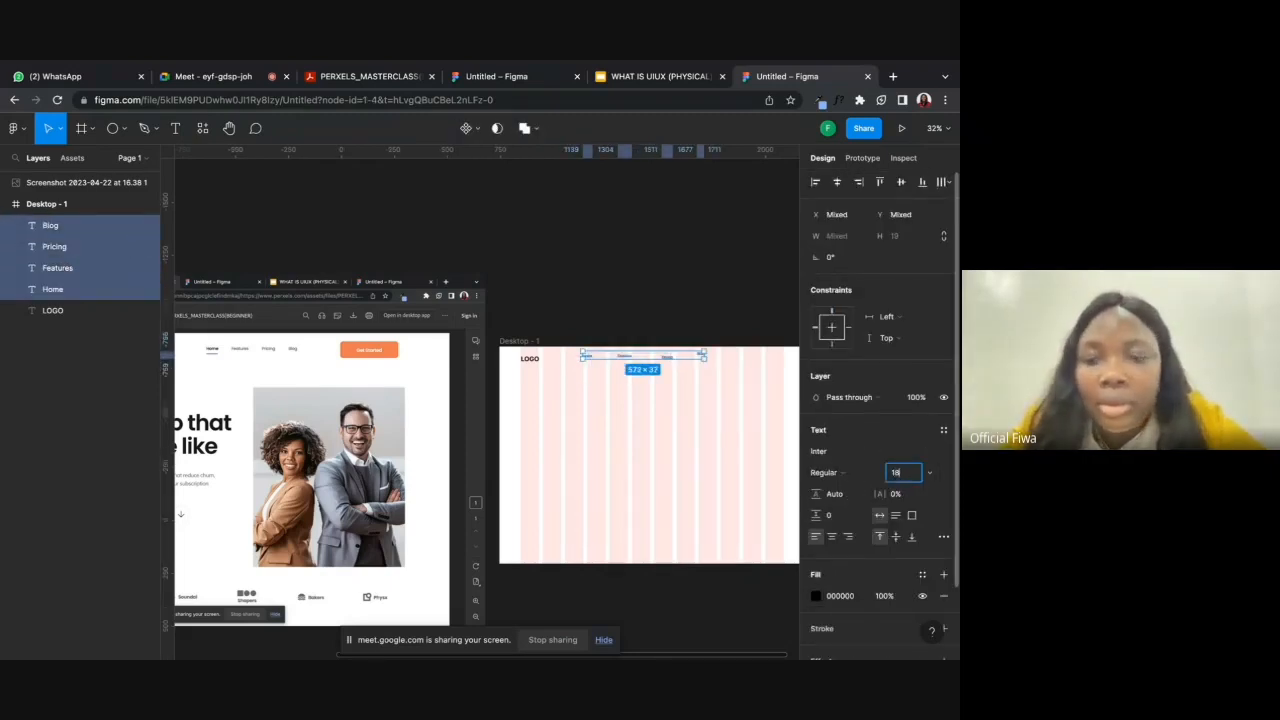
text(18)
key(Return)
click(900, 474)
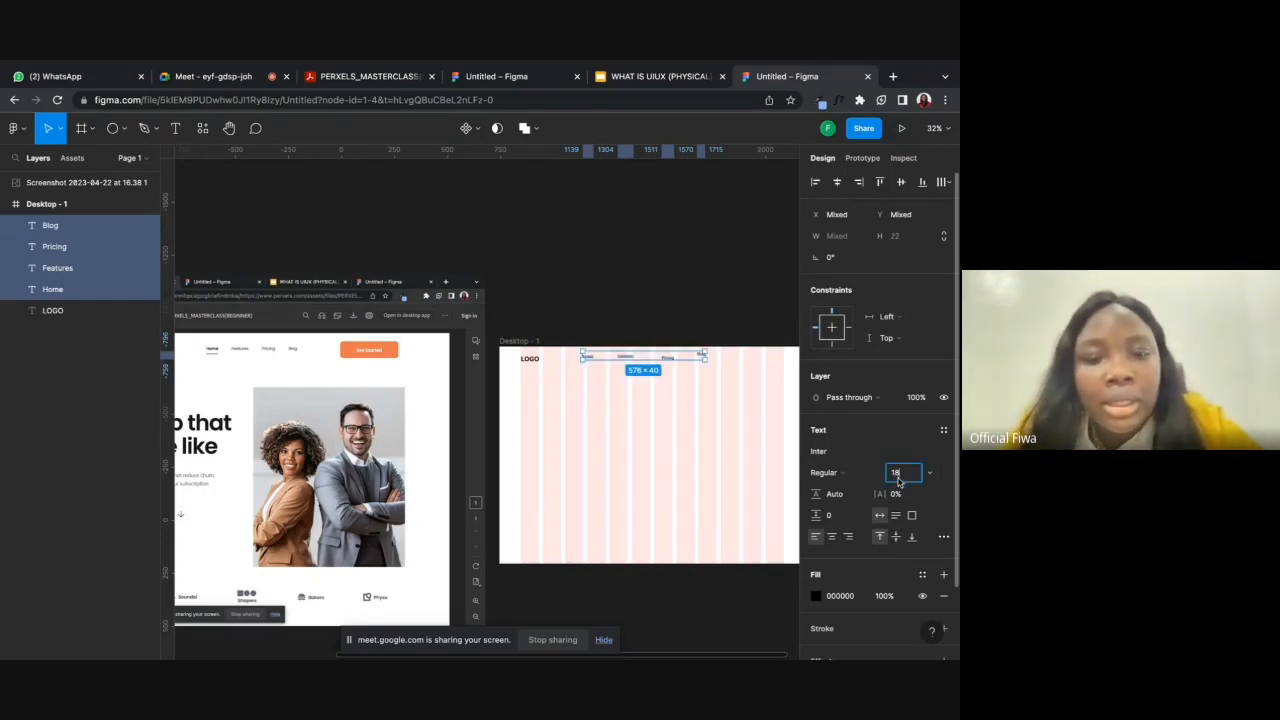
text(20)
key(Return)
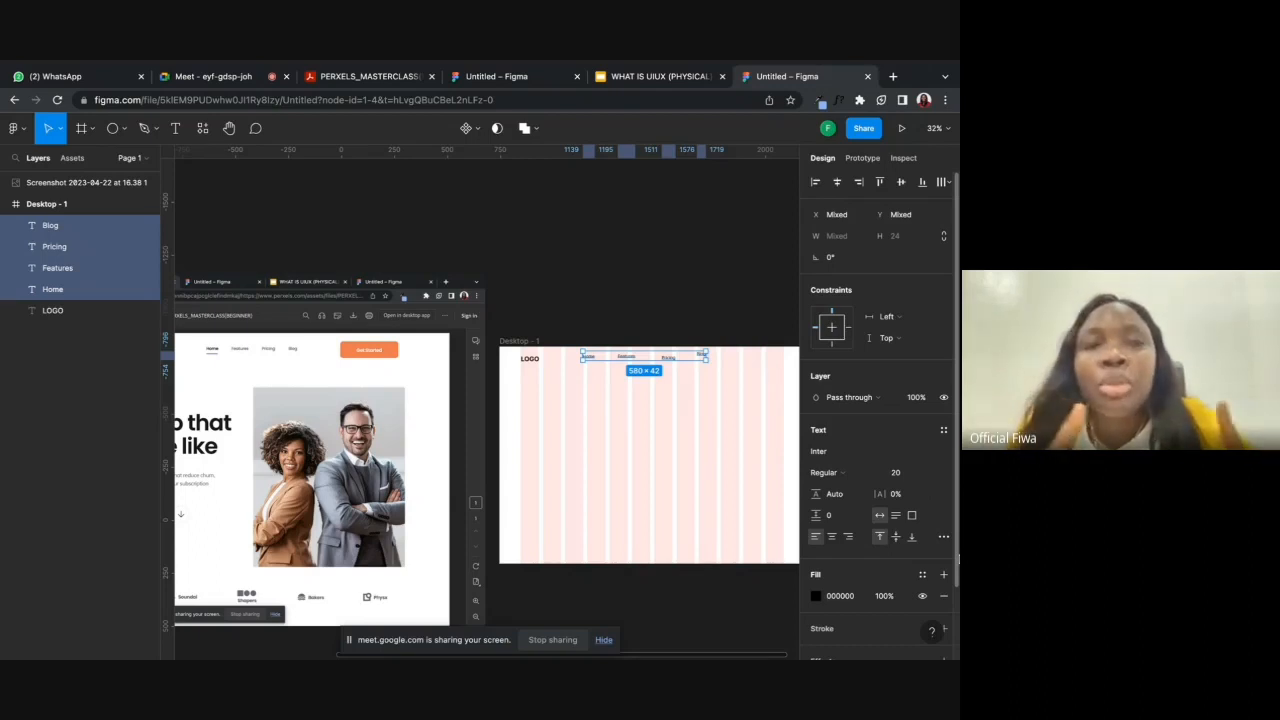
click(678, 463)
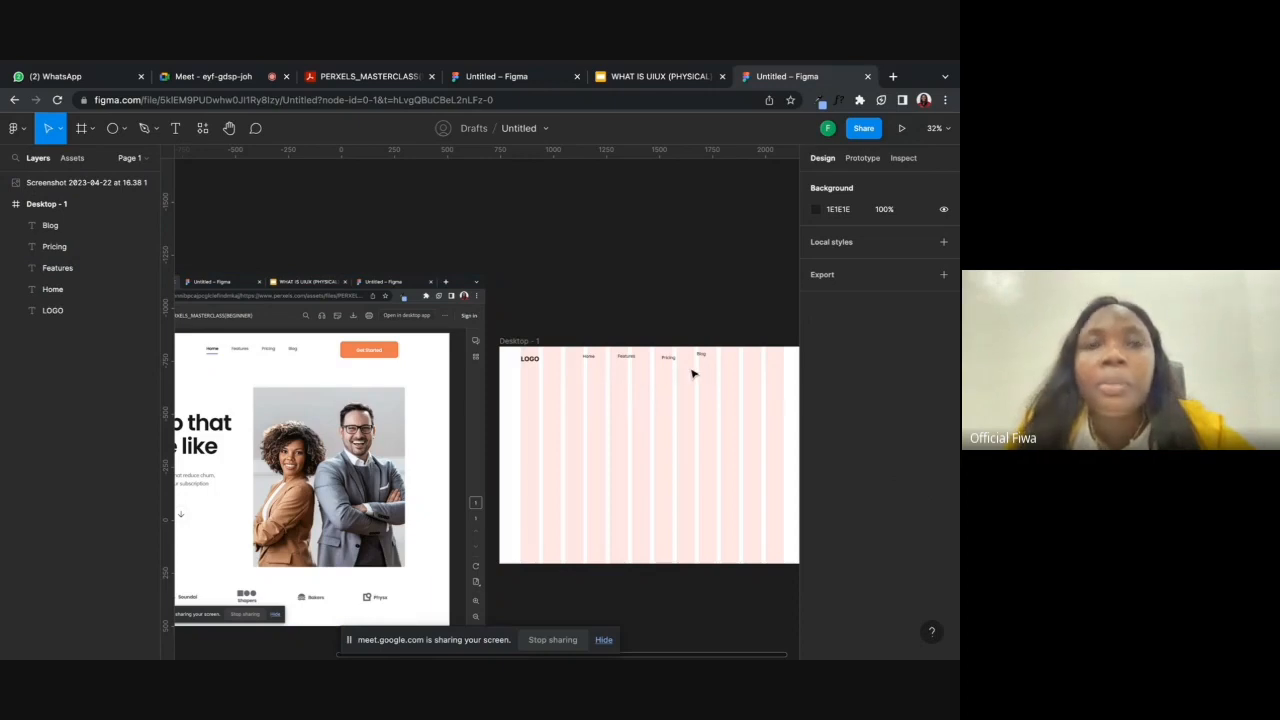
- Move Pricing to about X 747, Y 34 with Blog close beside it at the same height, and Features to about X 523, Y 39
scroll(692, 374, right, 2)
scroll(692, 374, up, 3)
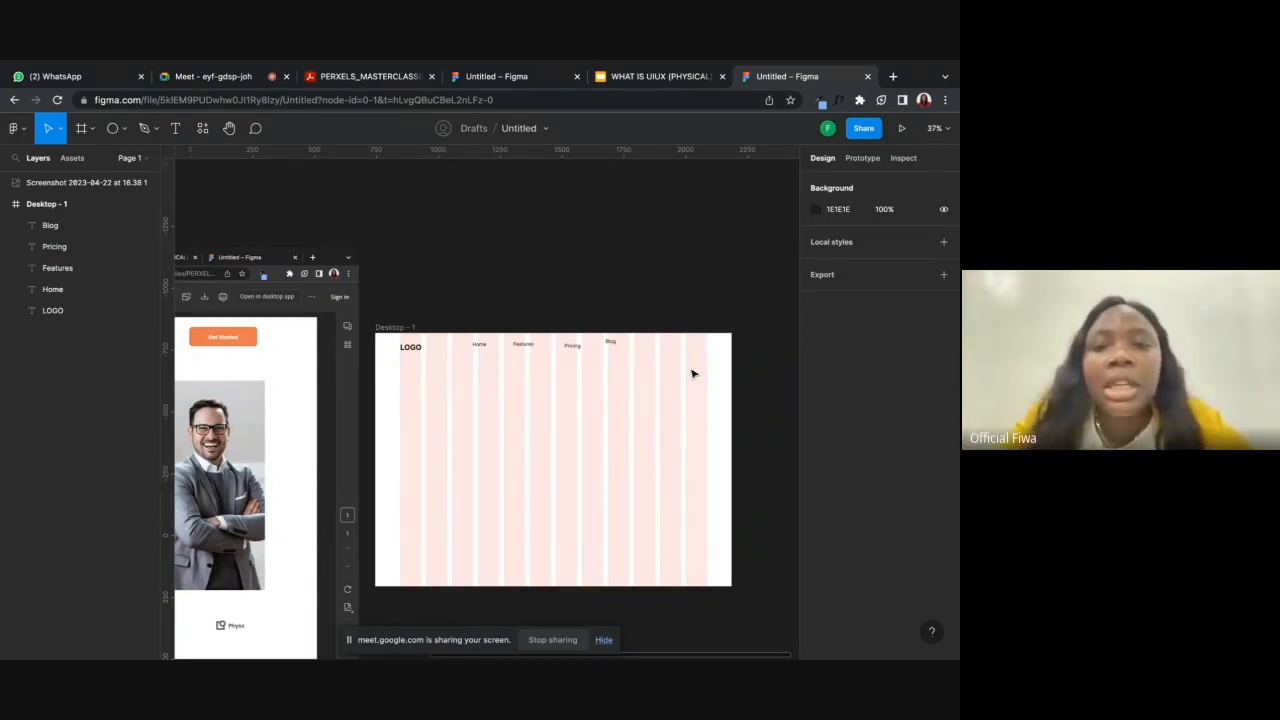
scroll(692, 374, up, 3)
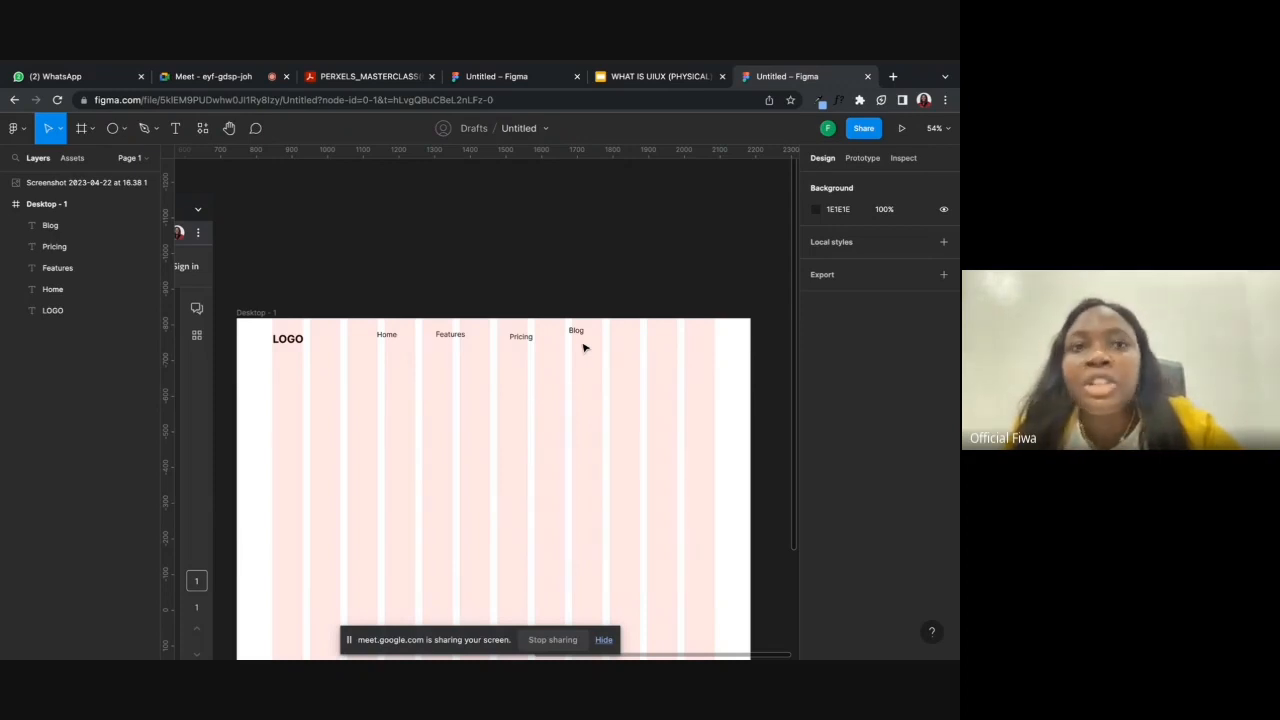
mouse_move(572, 333)
mouse_down()
mouse_move(573, 345)
mouse_move(523, 339)
mouse_move(570, 335)
mouse_move(552, 334)
mouse_up()
click(455, 336)
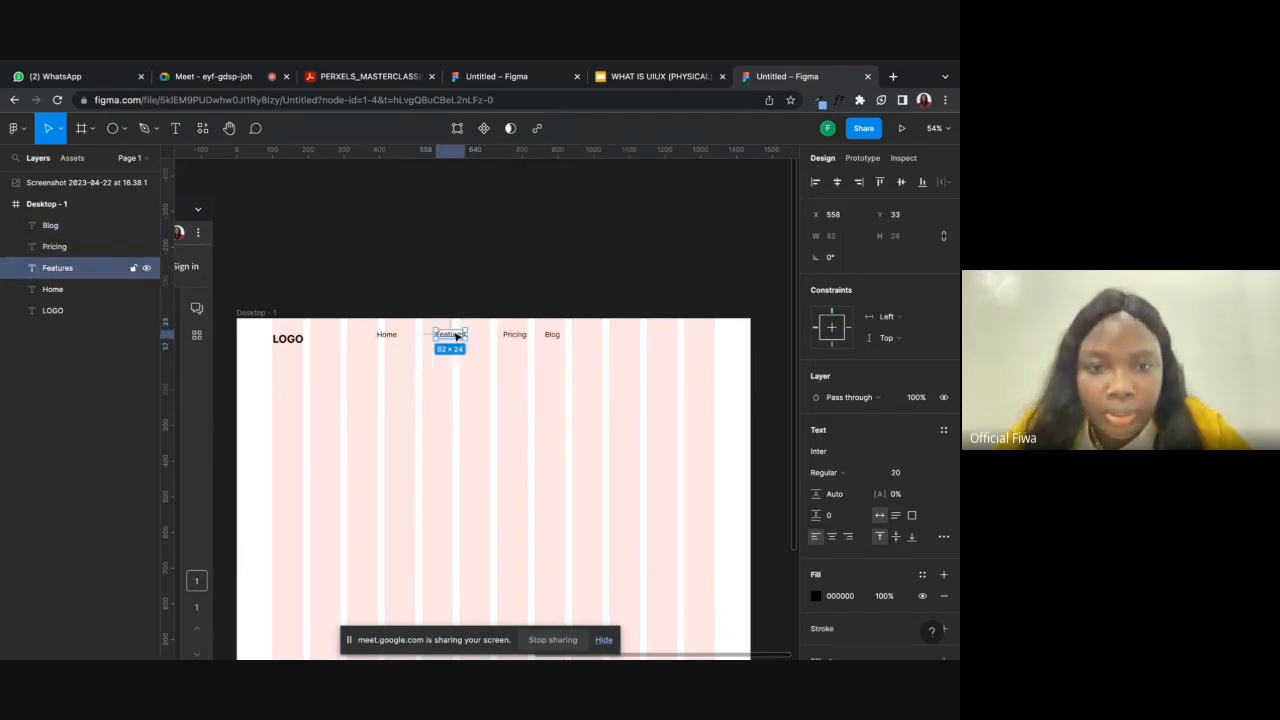
drag(455, 336, 441, 339)
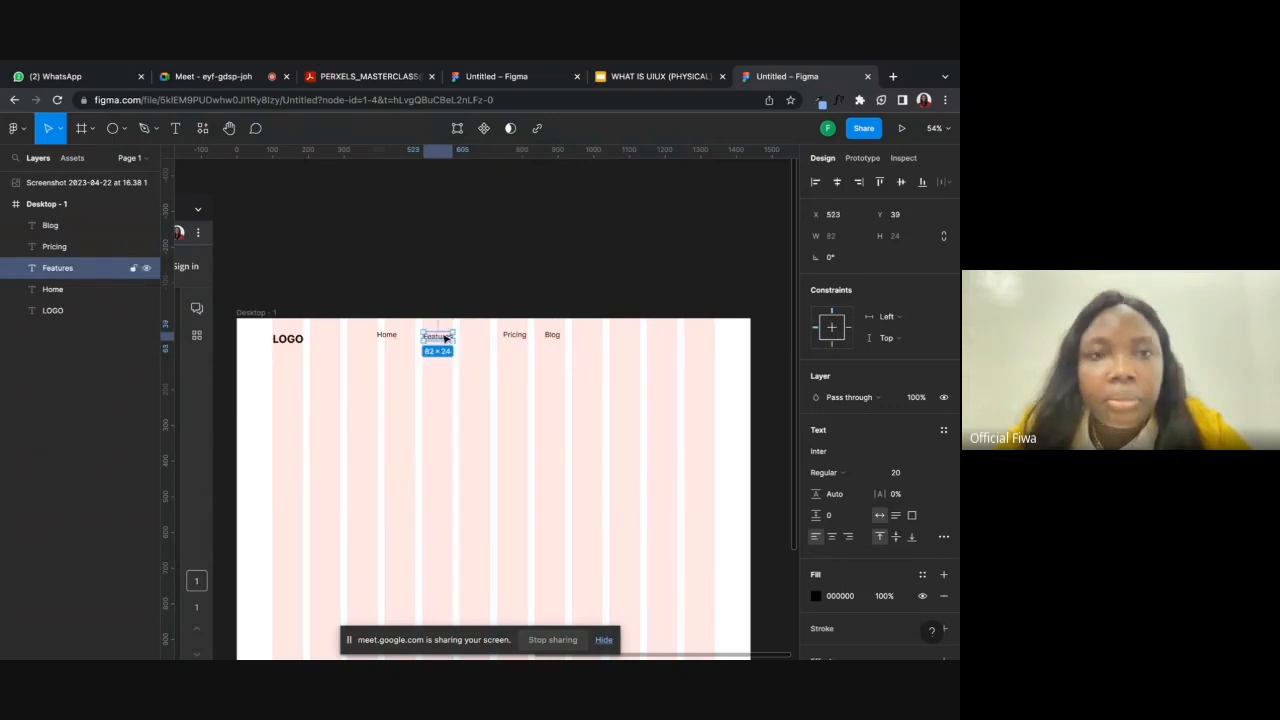
- Check the in-call messages in Google Meet and return to the Figma landing page file
click(213, 76)
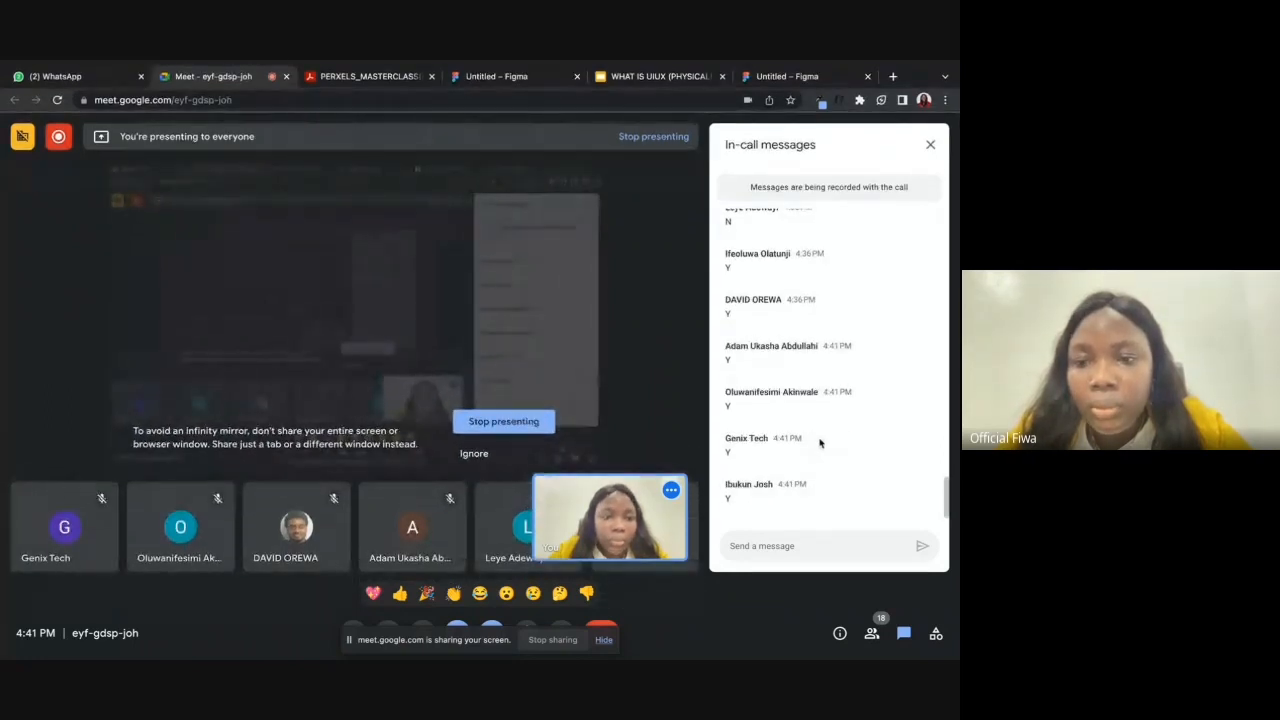
click(762, 78)
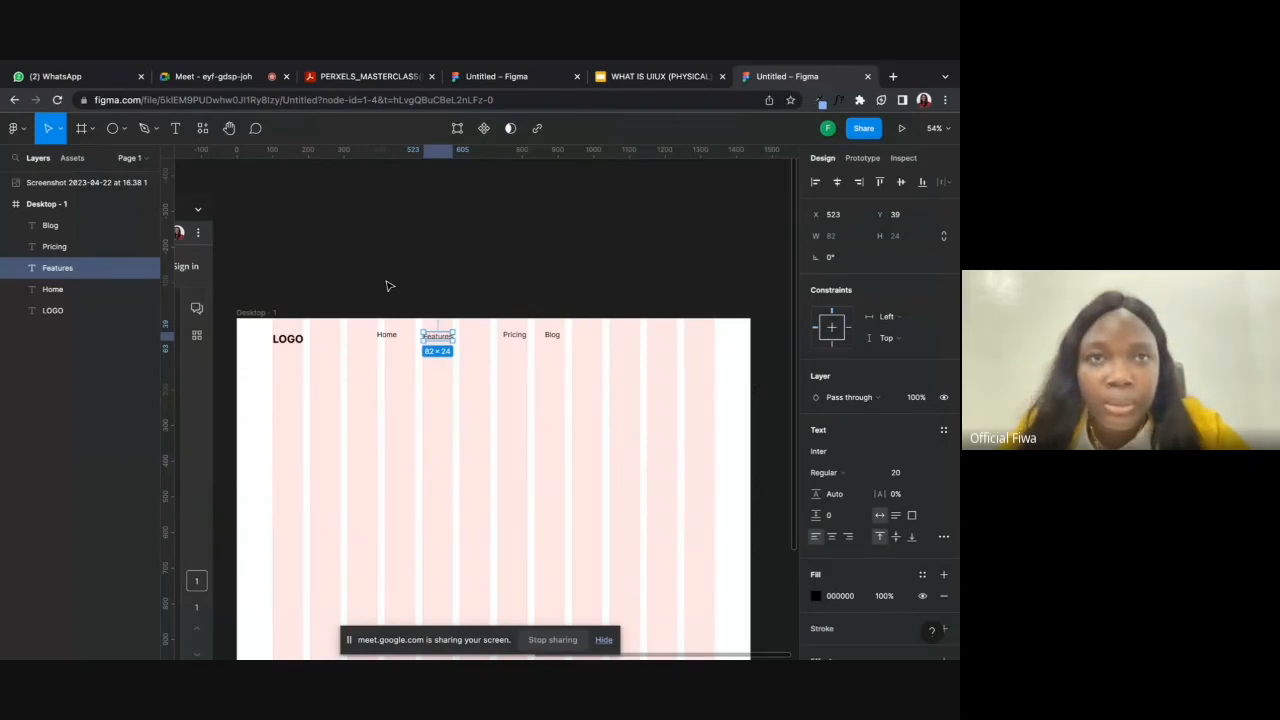
click(490, 418)
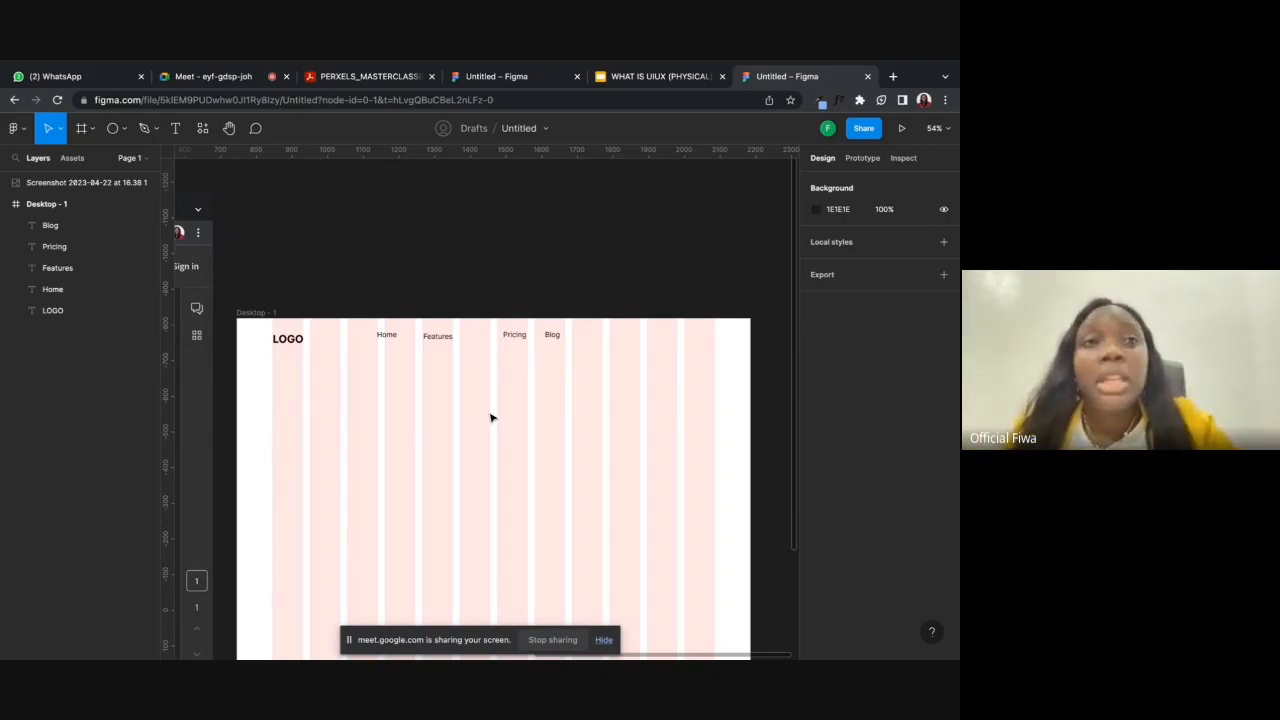
- Examine the horizontal spacing between the Home, Features, Pricing and Blog texts in the header
scroll(490, 417, up, 2)
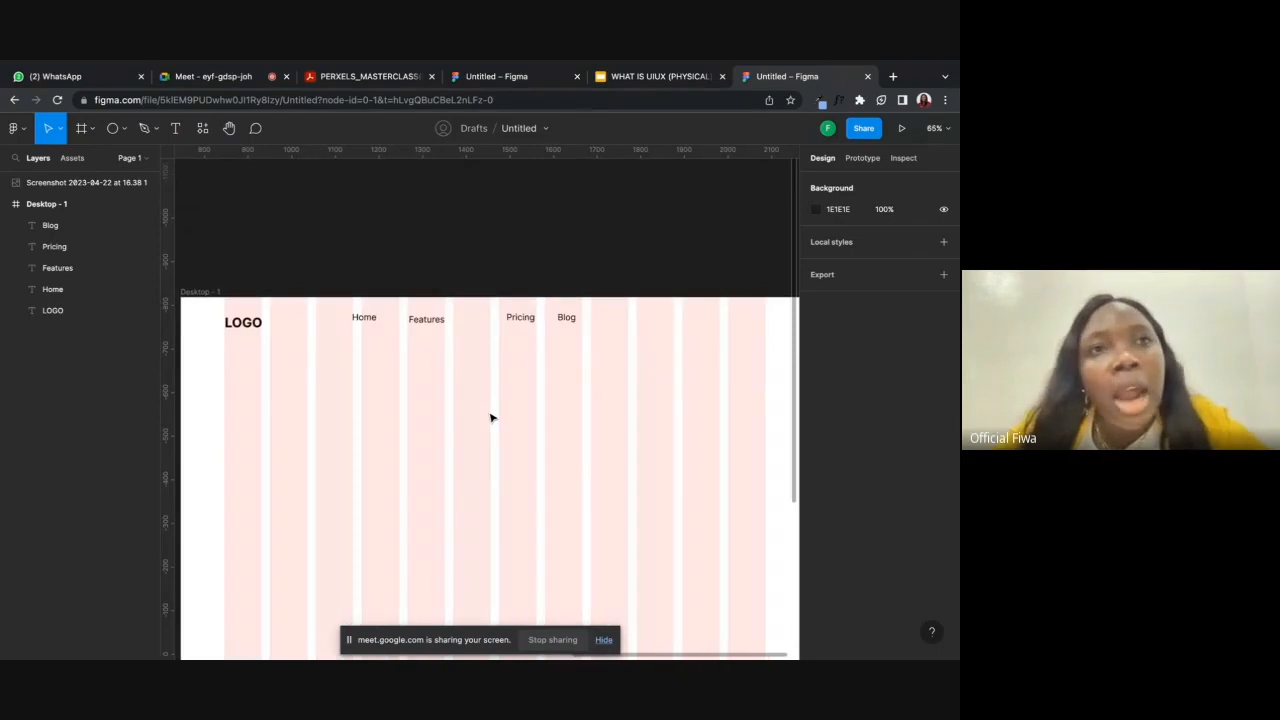
click(366, 322)
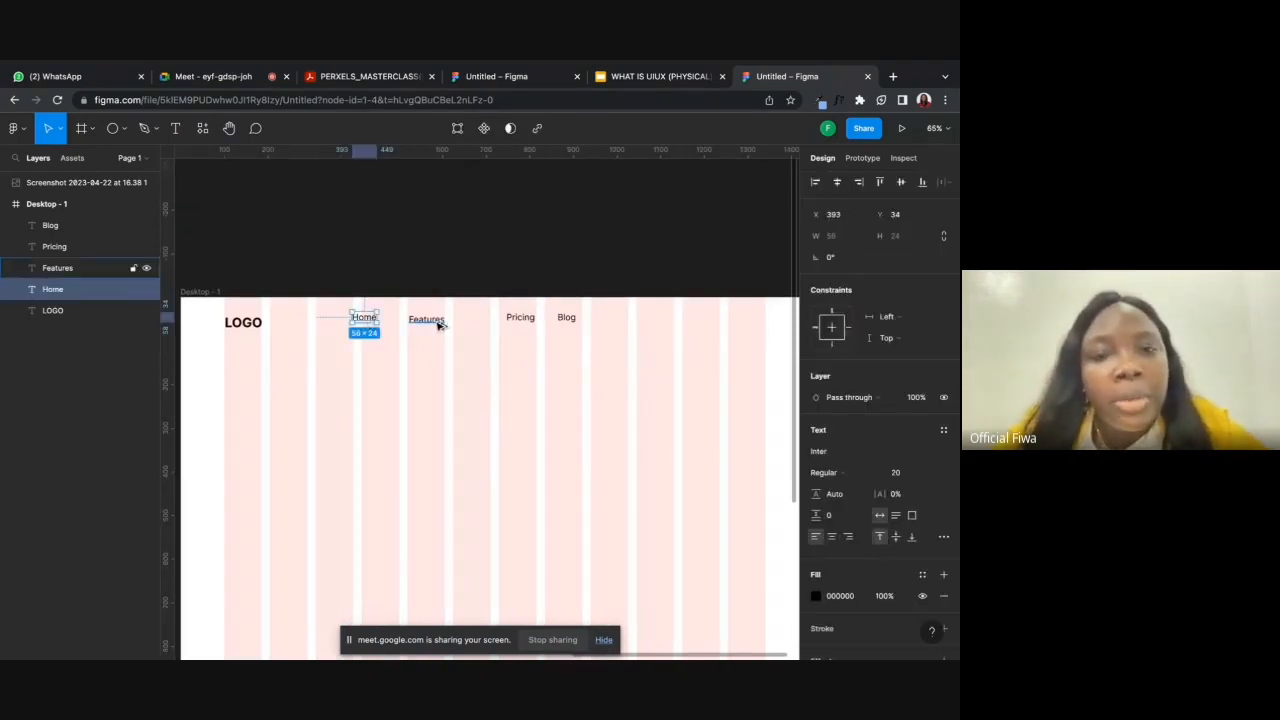
click(437, 325)
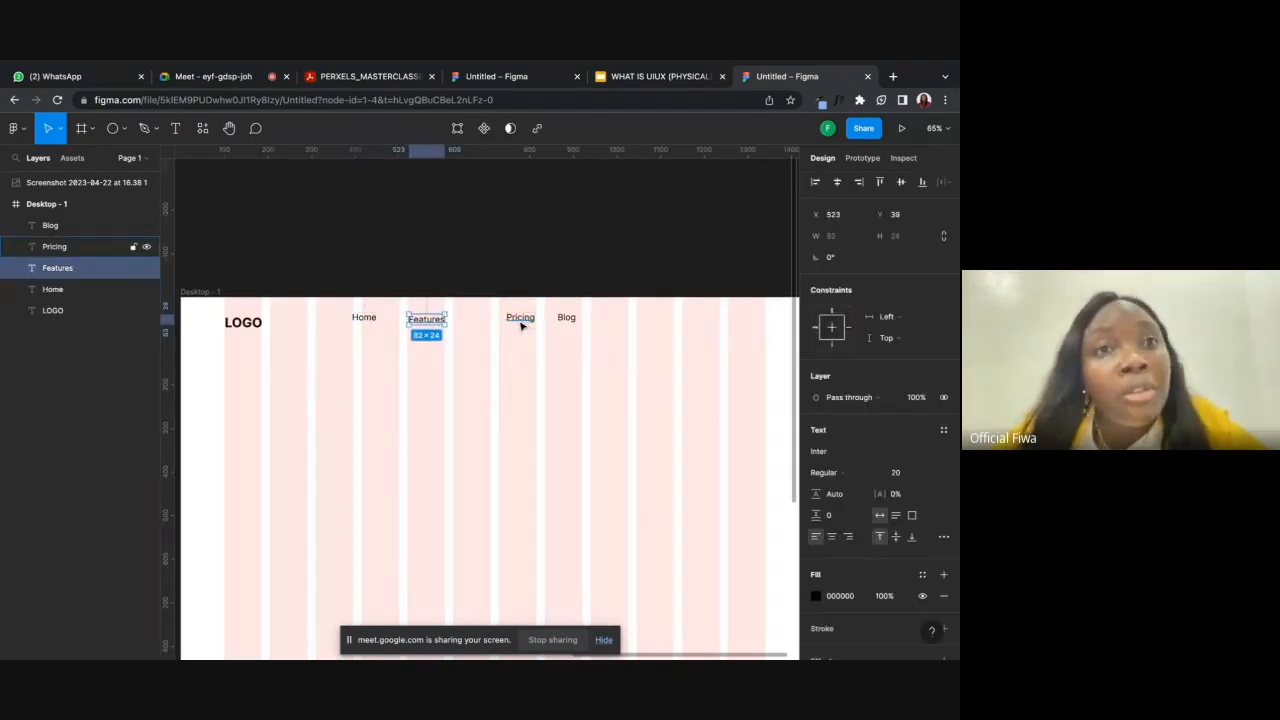
click(521, 324)
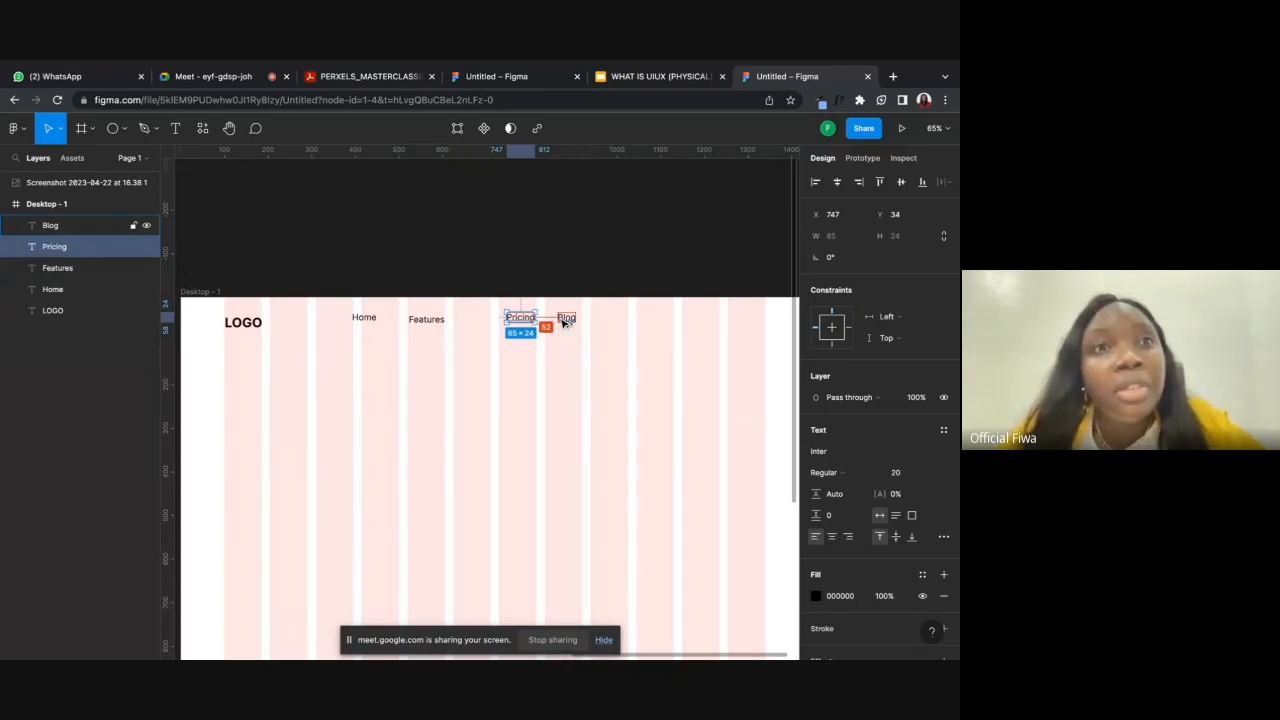
click(407, 319)
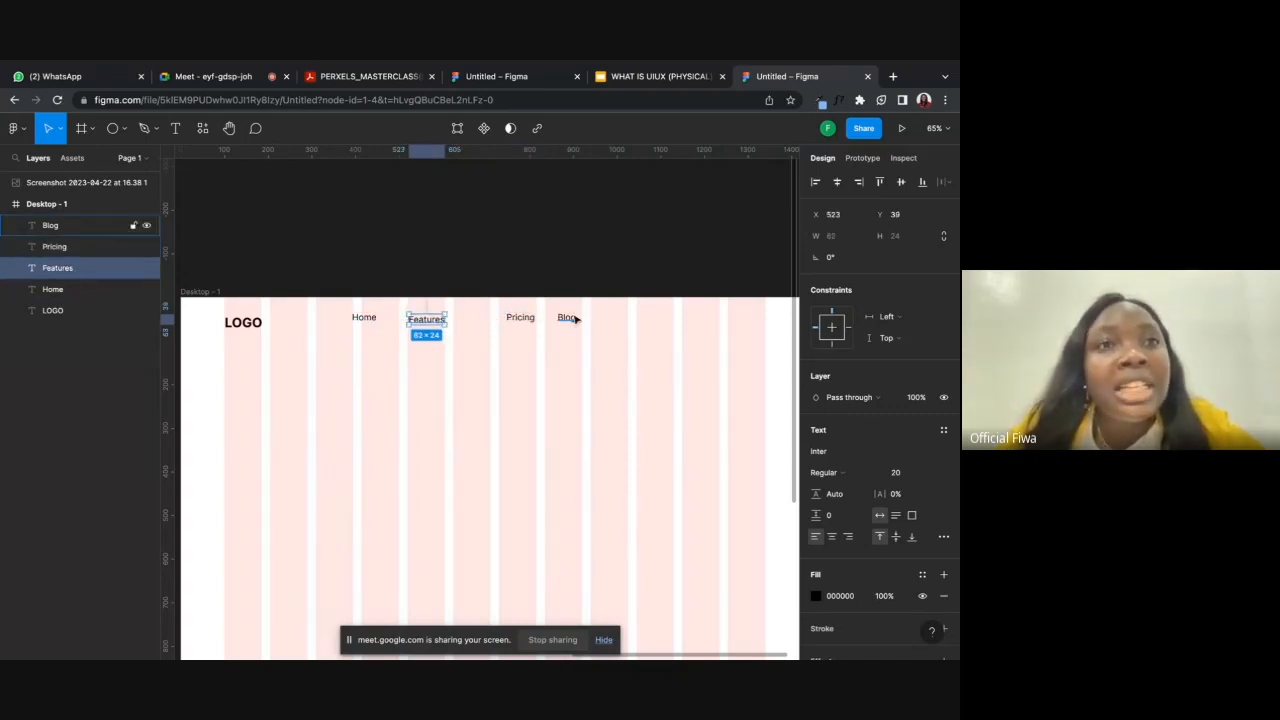
click(530, 318)
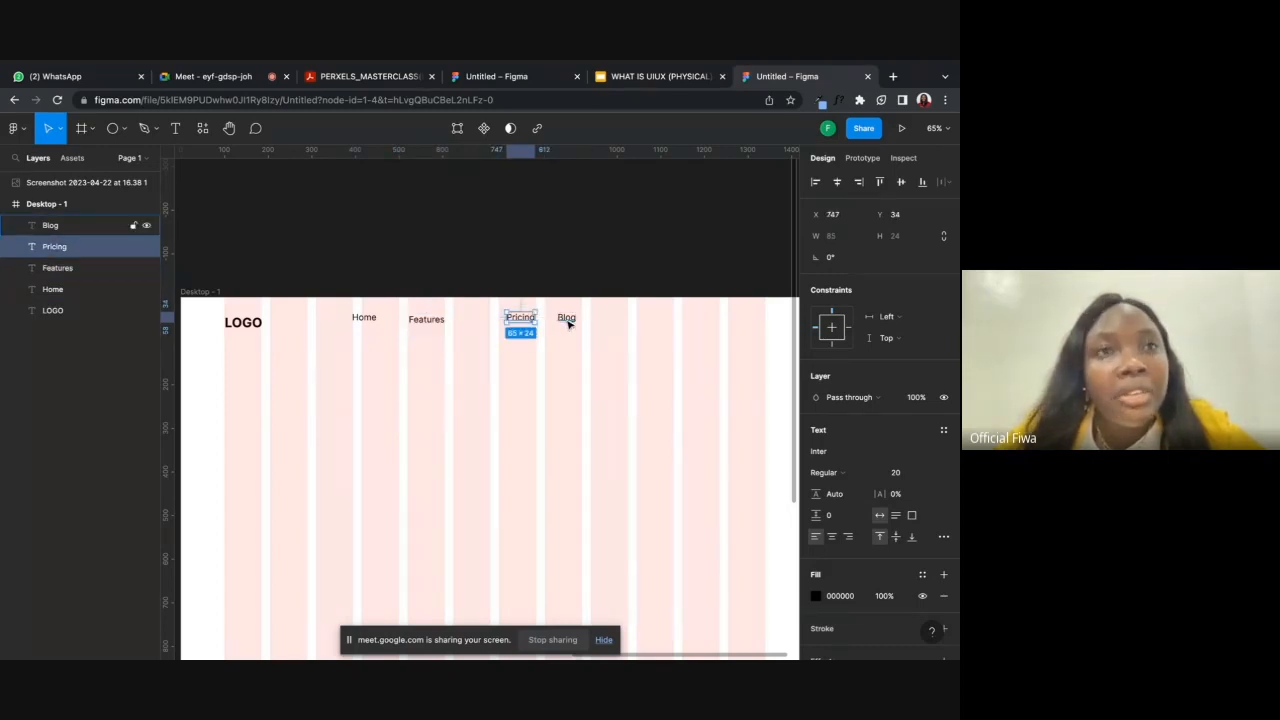
click(568, 350)
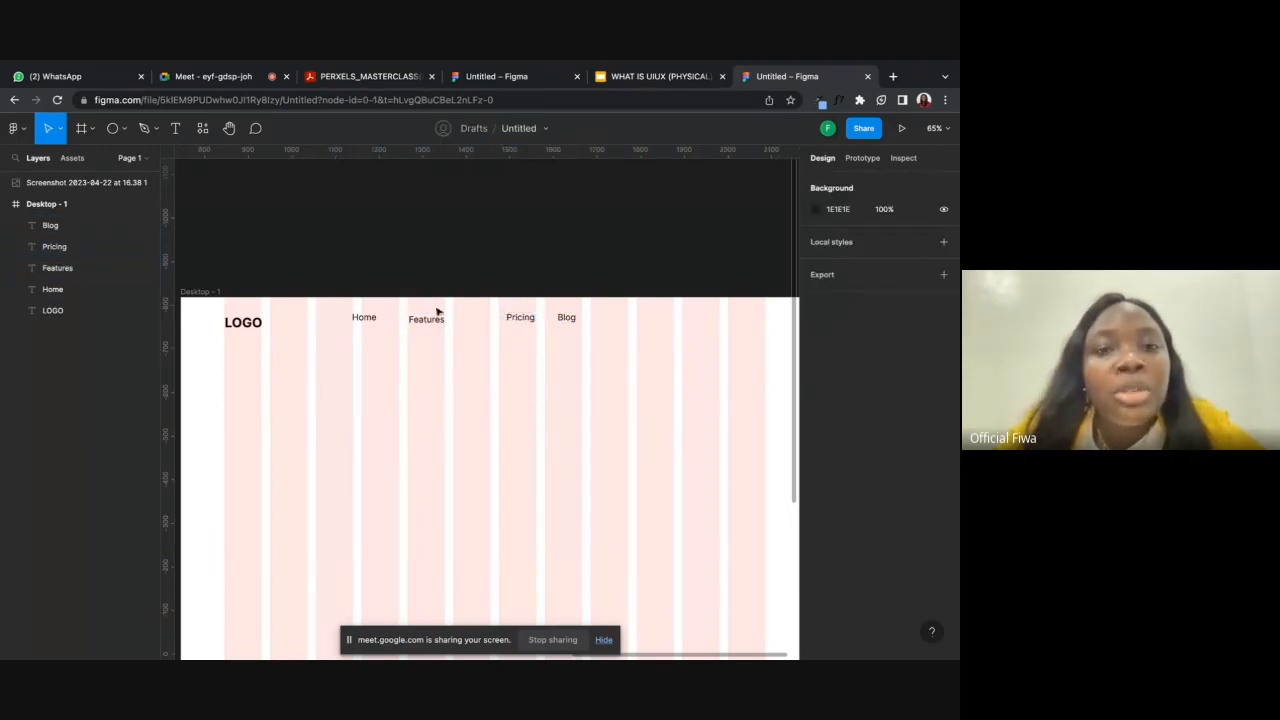
click(374, 322)
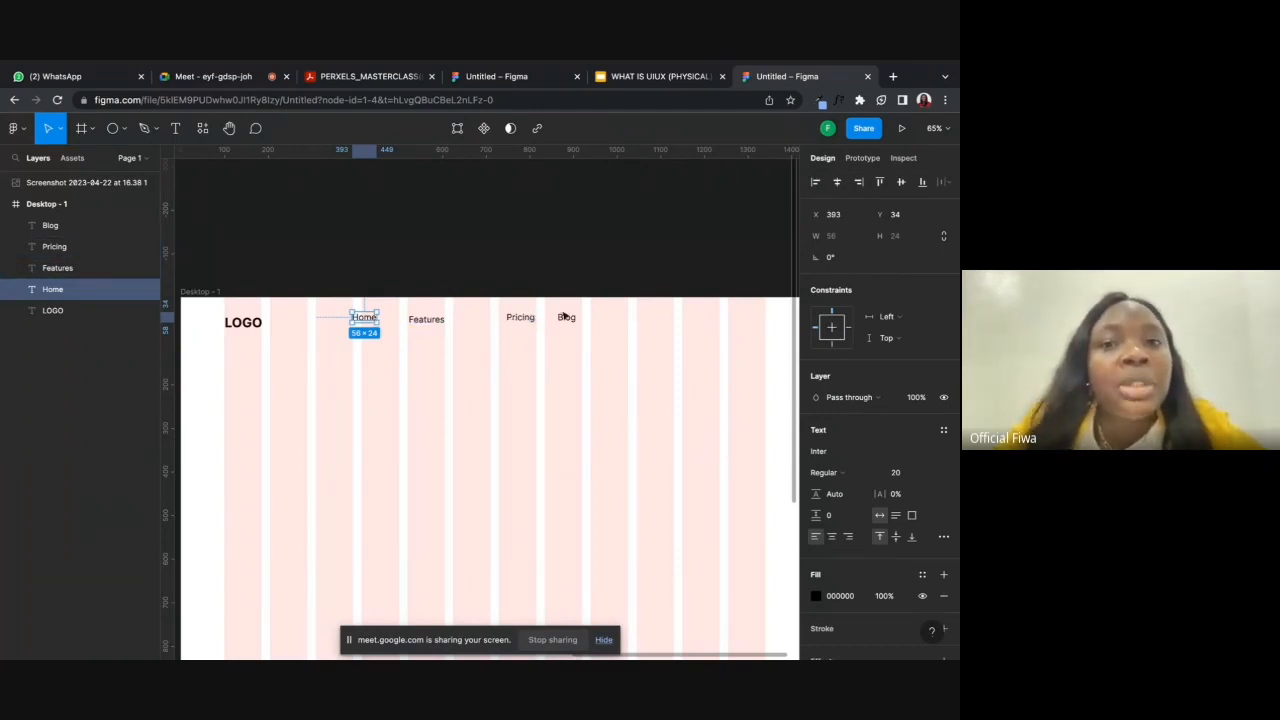
click(603, 345)
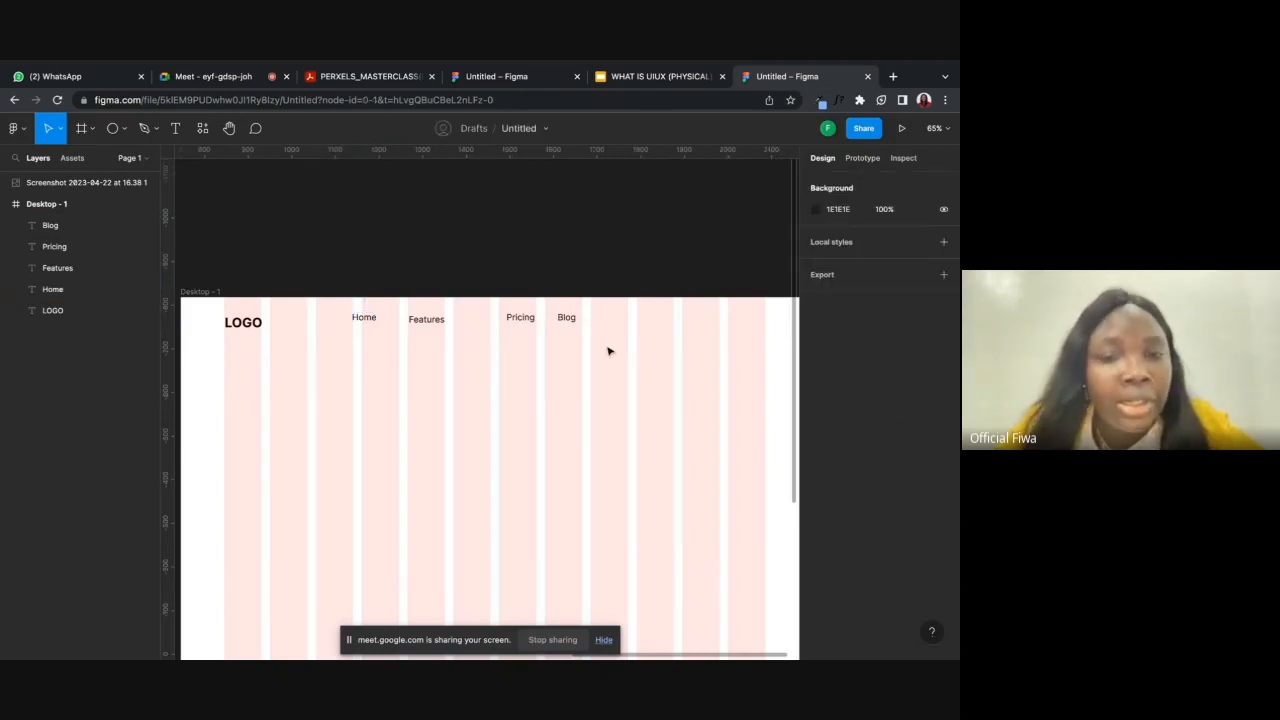
- Move Features to about X 520, Y 34, level with Home, using the reference screenshot's link spacing as a guide
scroll(606, 349, down, 1)
click(407, 297)
drag(407, 297, 394, 297)
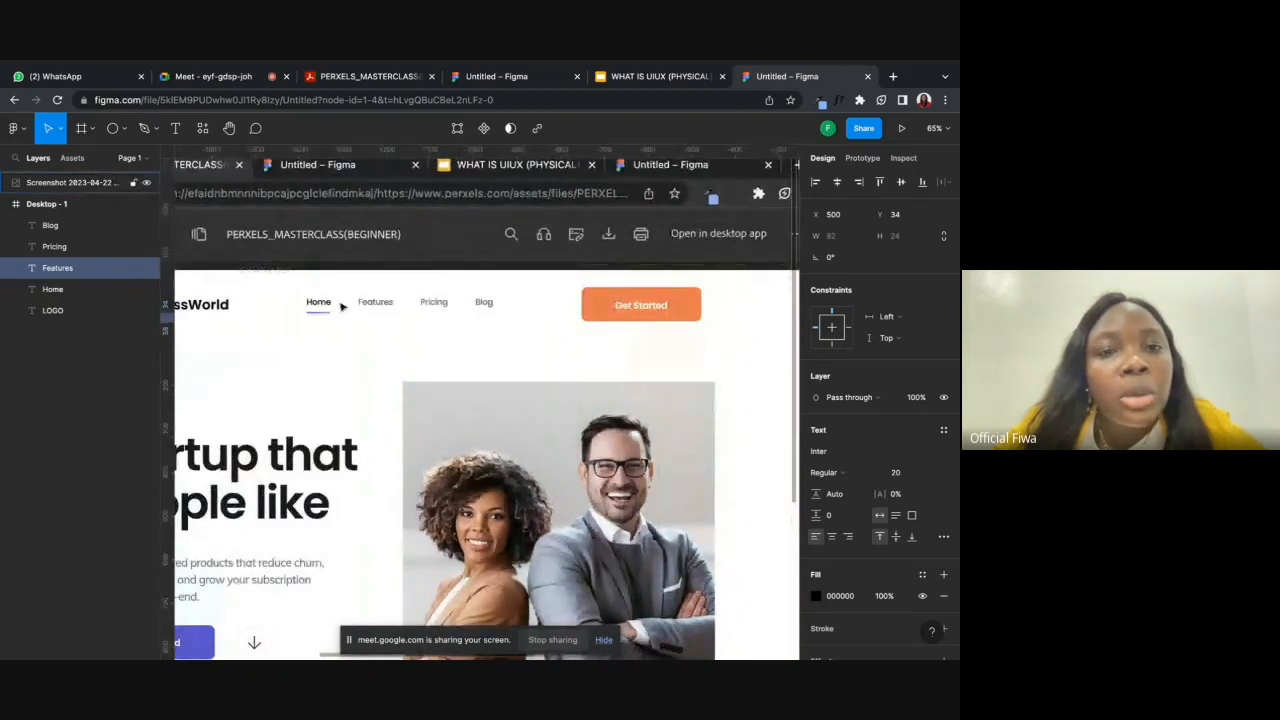
scroll(325, 314, right, 10)
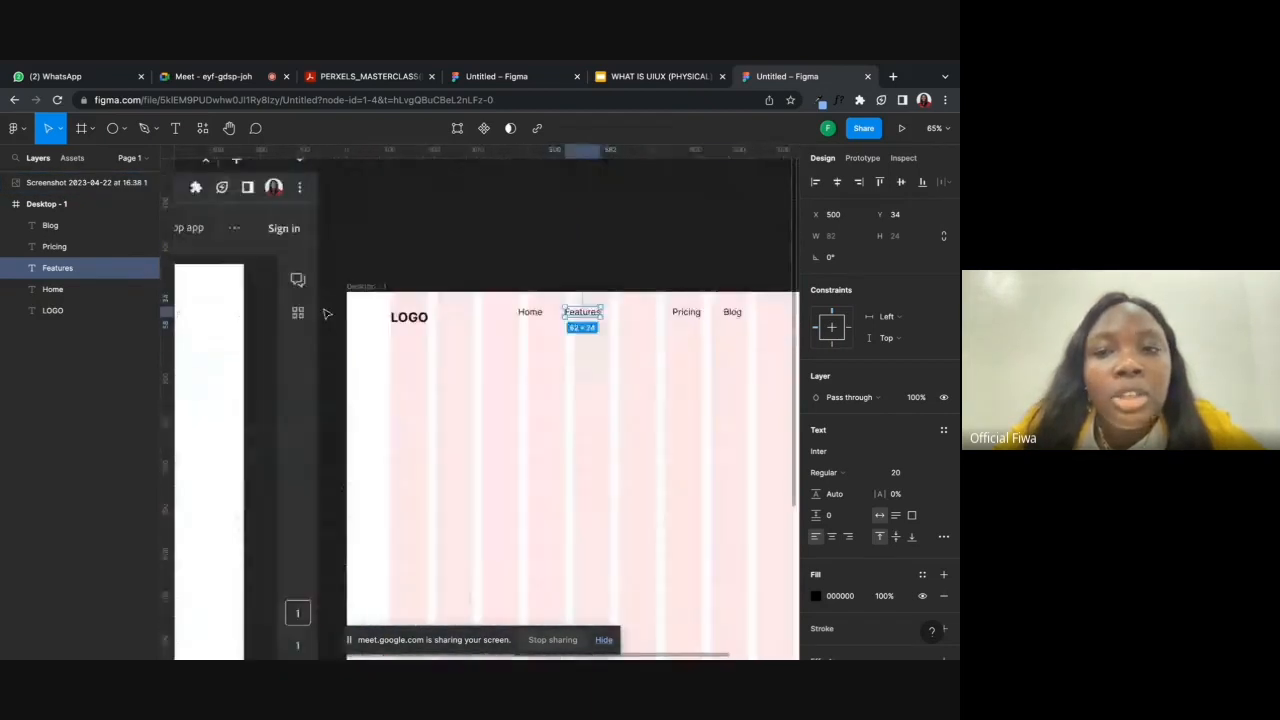
drag(357, 327, 363, 330)
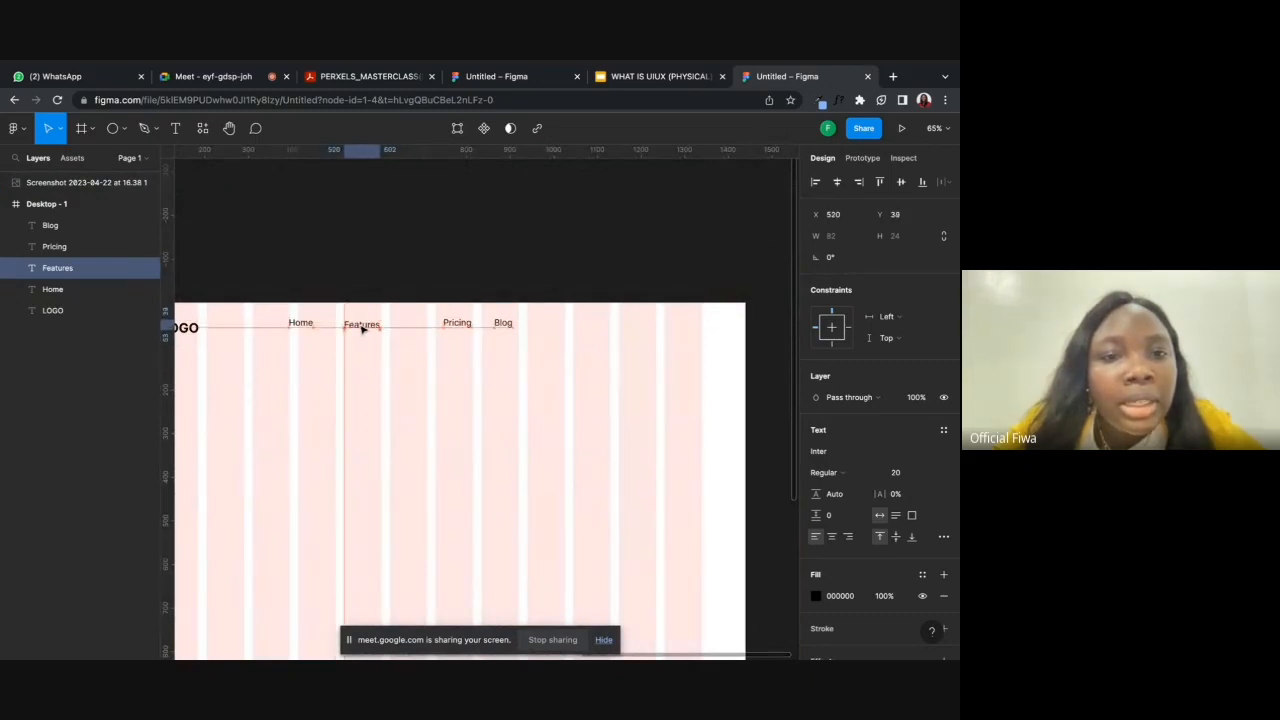
ctrl+scroll(363, 328, down, 5)
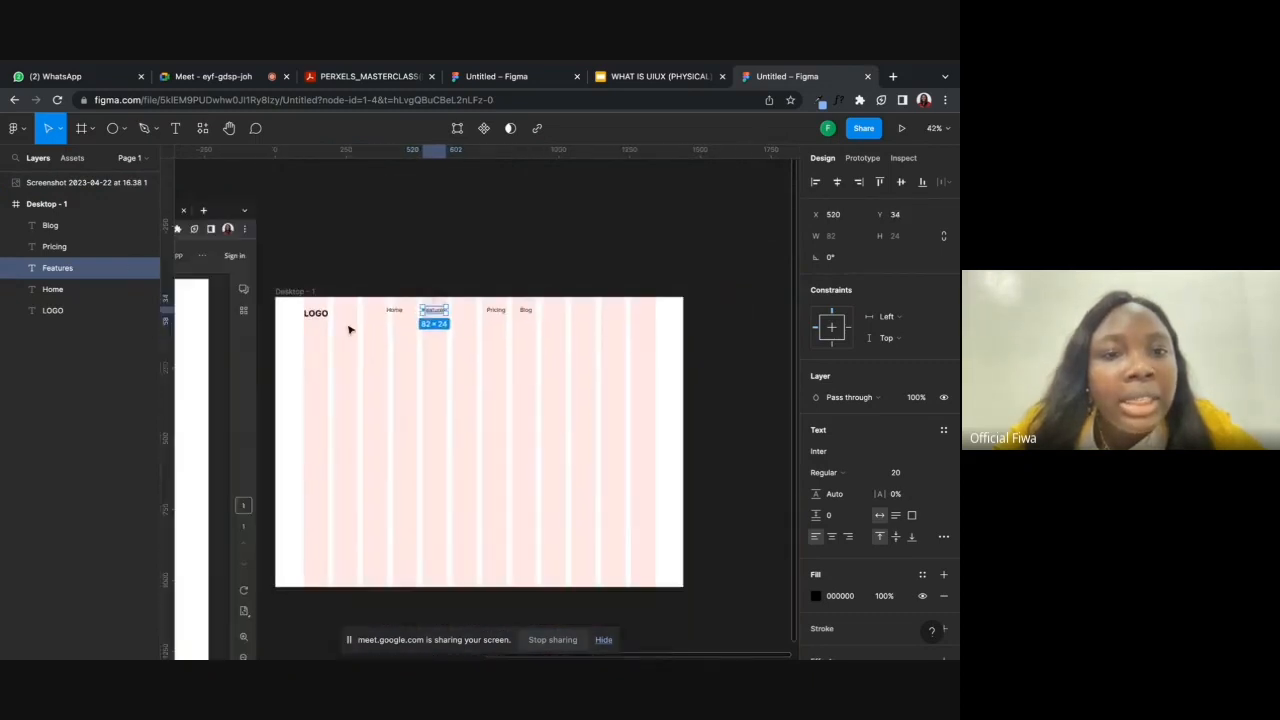
- Measure the gap between Home and Features, and shift Features slightly closer to Home, to X 519, Y 34
click(440, 341)
scroll(440, 341, left, 5)
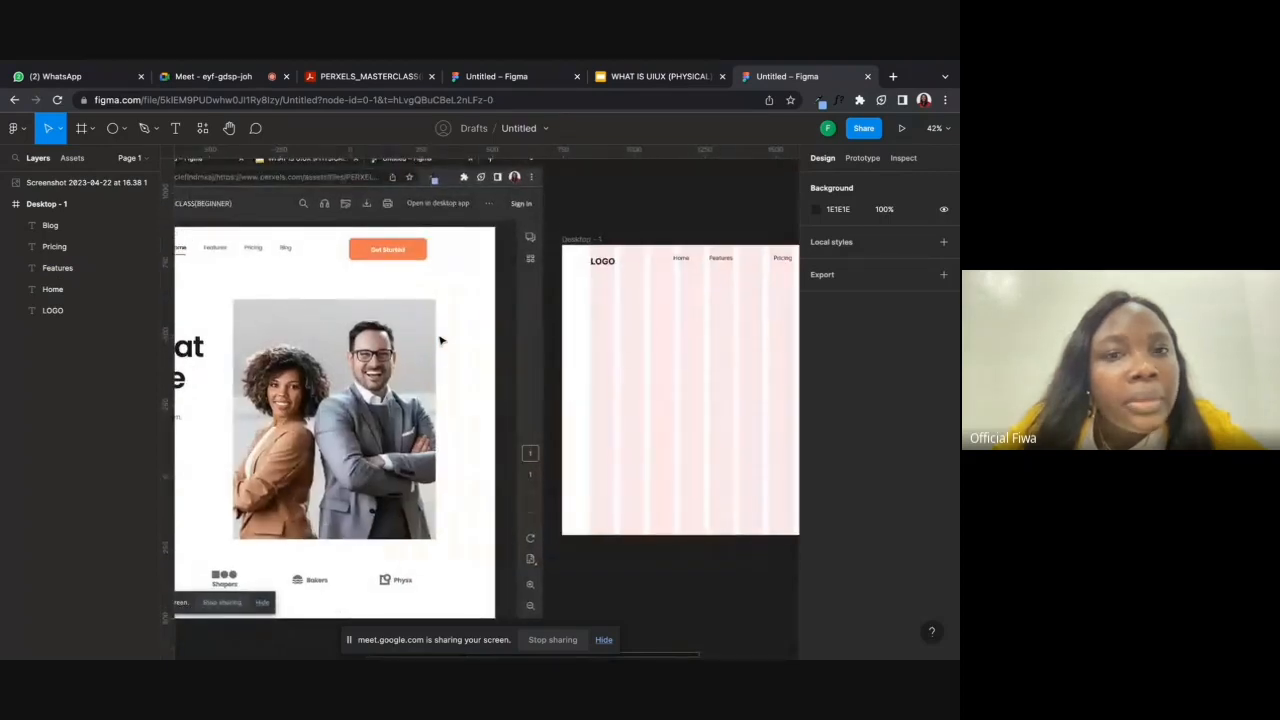
click(183, 264)
click(714, 254)
scroll(712, 262, right, 6)
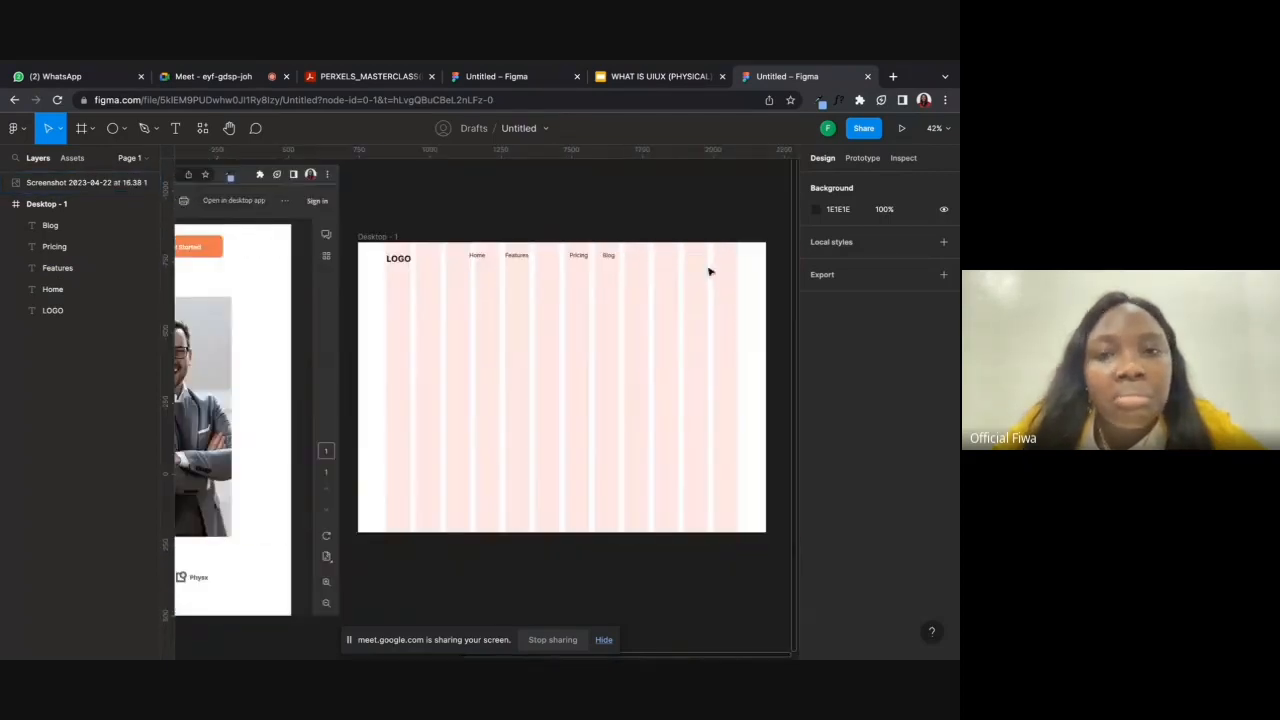
ctrl+scroll(547, 266, up, 3)
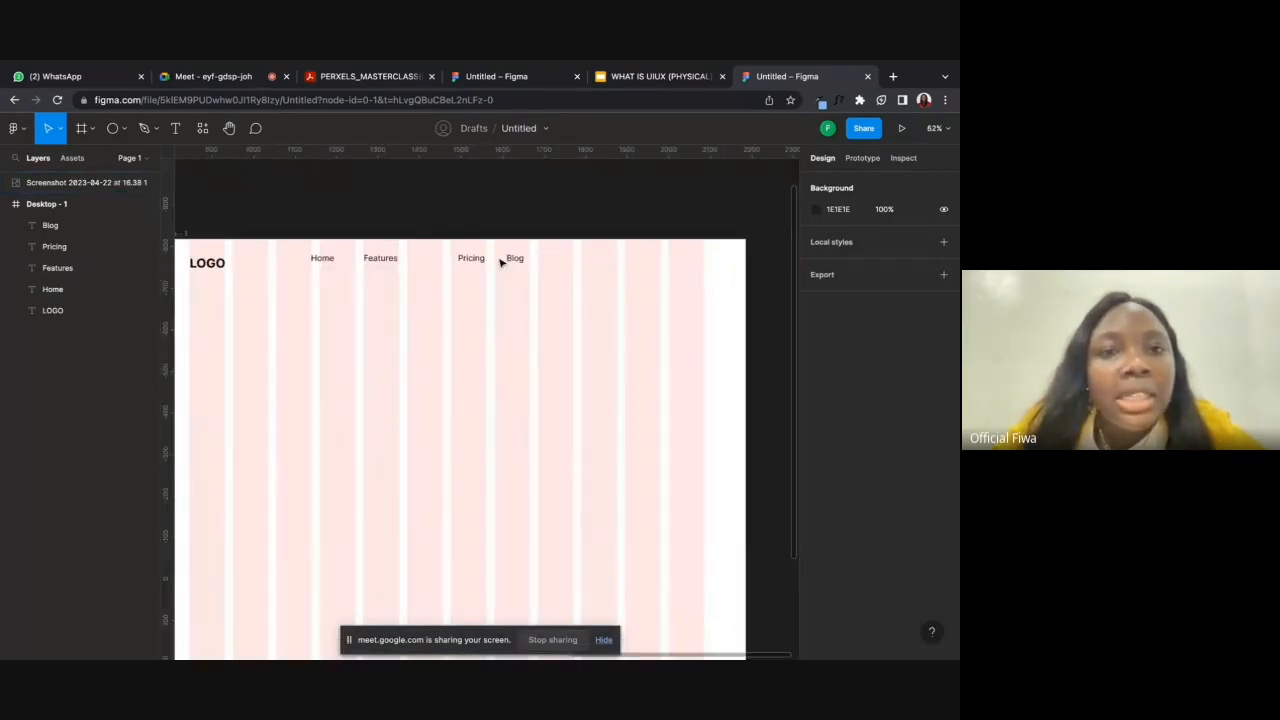
click(328, 264)
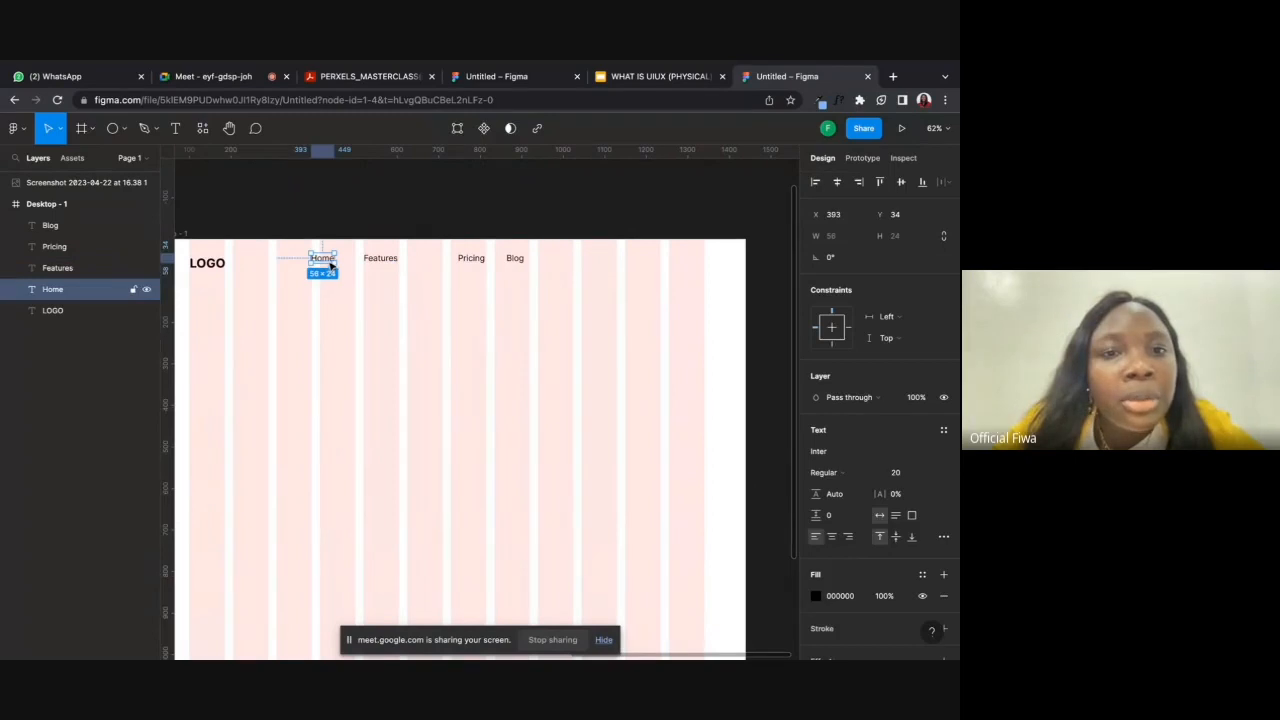
click(386, 262)
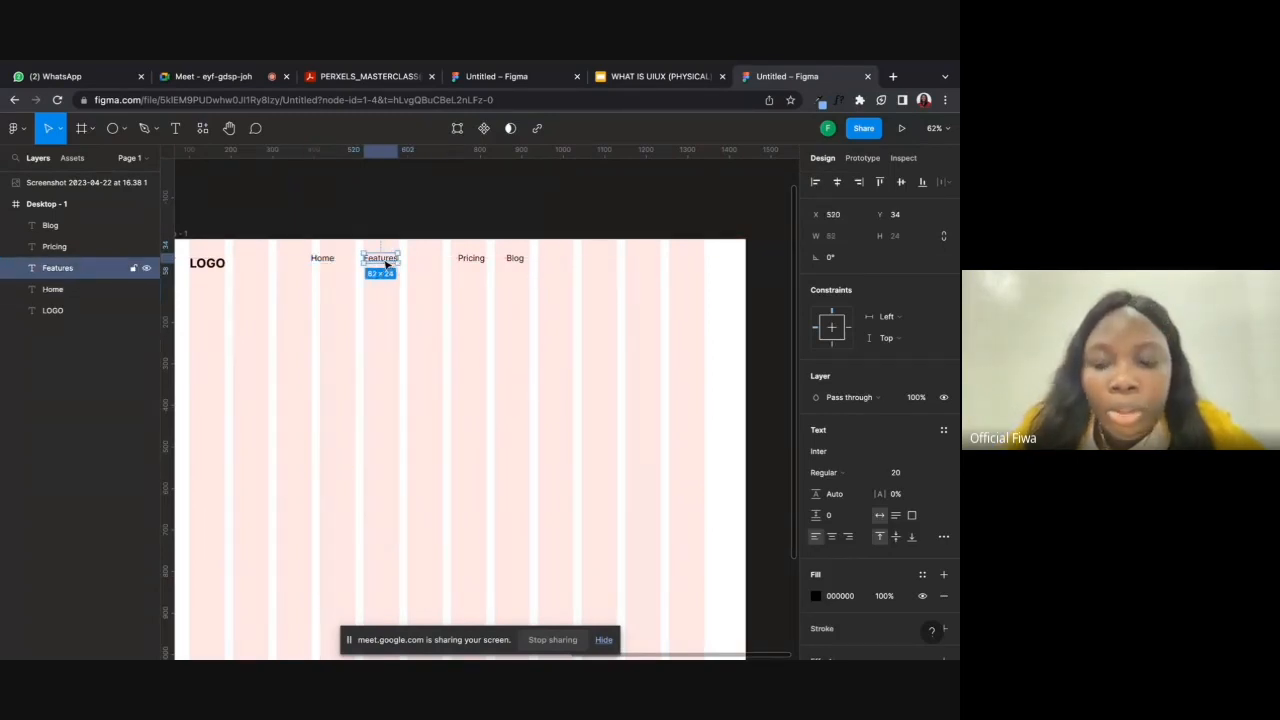
click(331, 289)
click(328, 262)
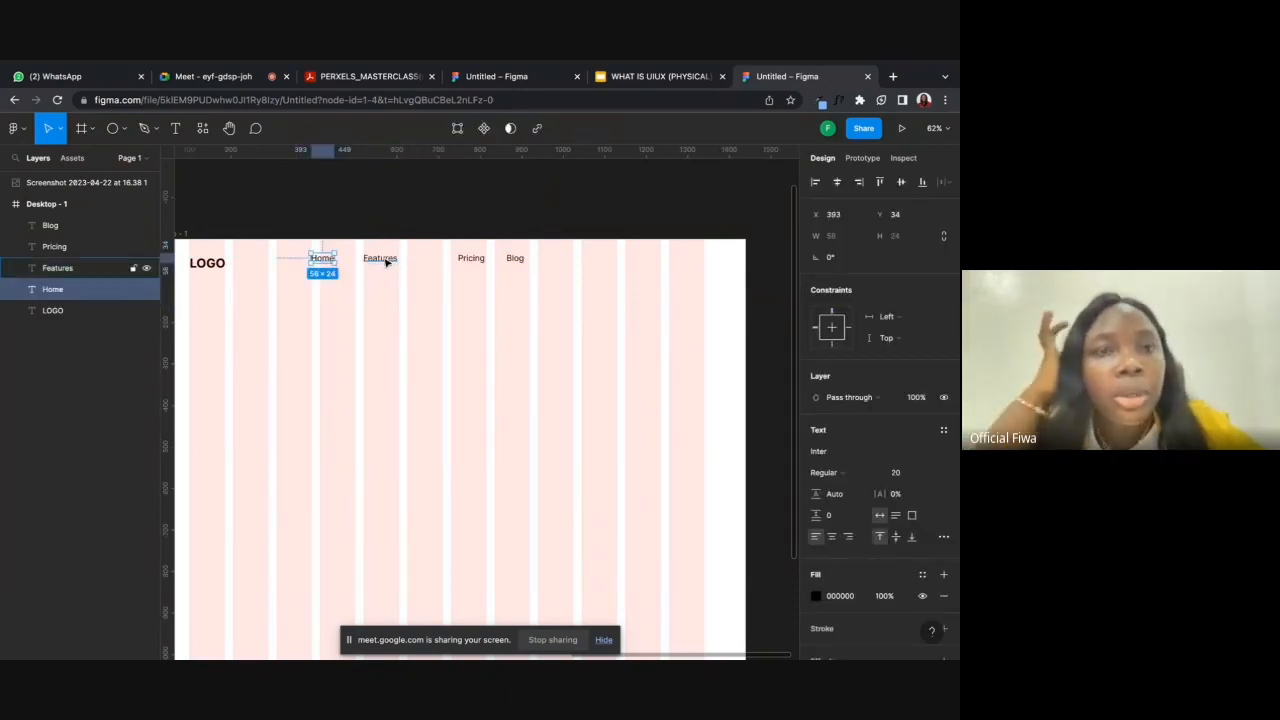
key(alt)
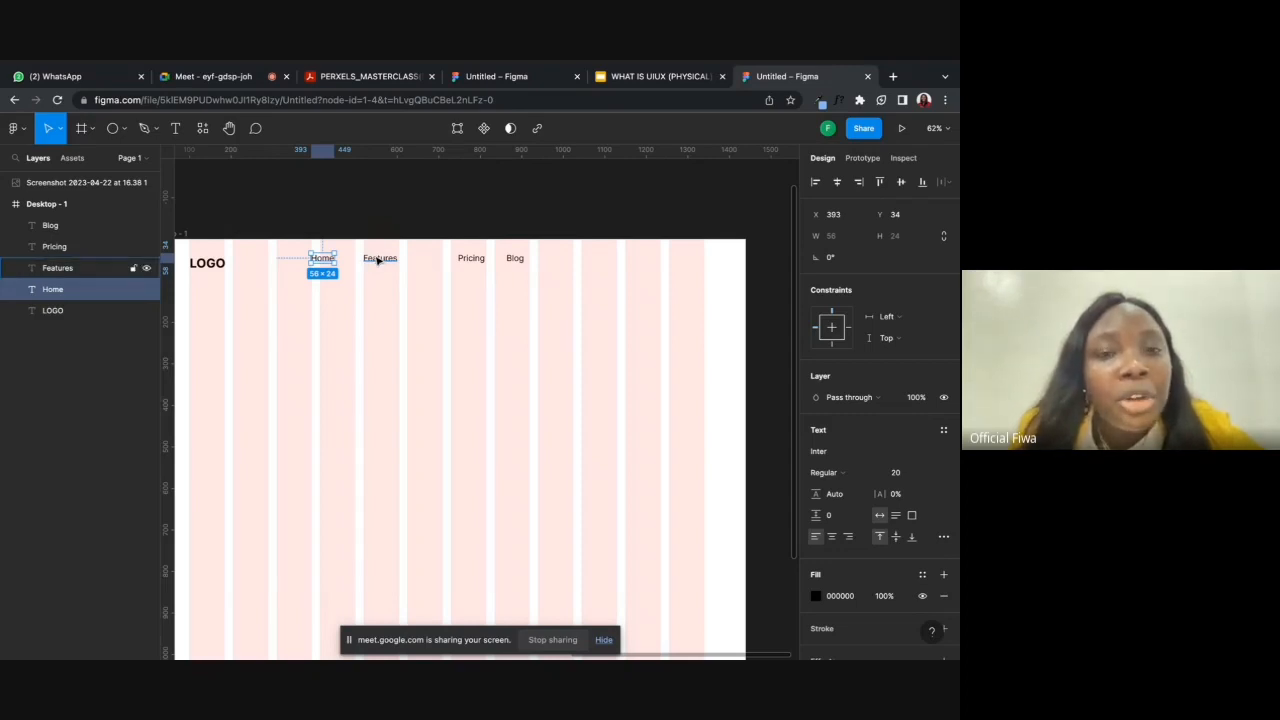
click(379, 262)
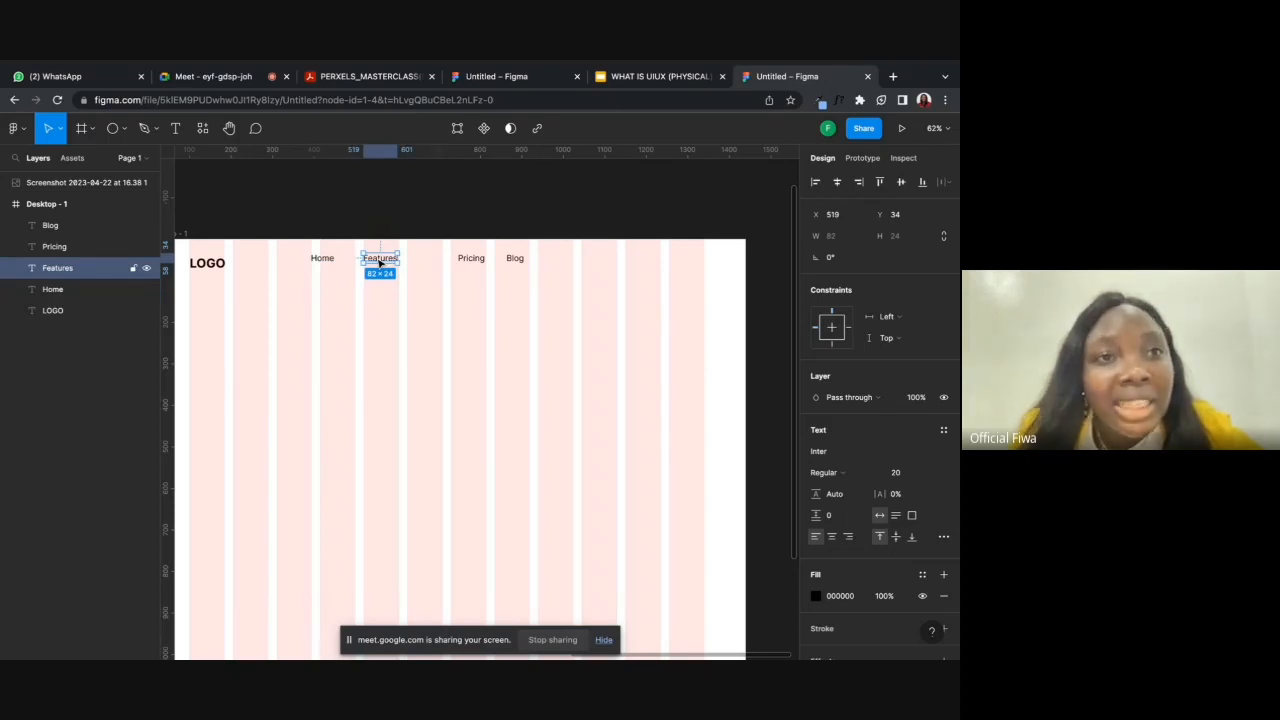
- Measure the horizontal gap between the Home and Features text layers in the navigation row
click(372, 289)
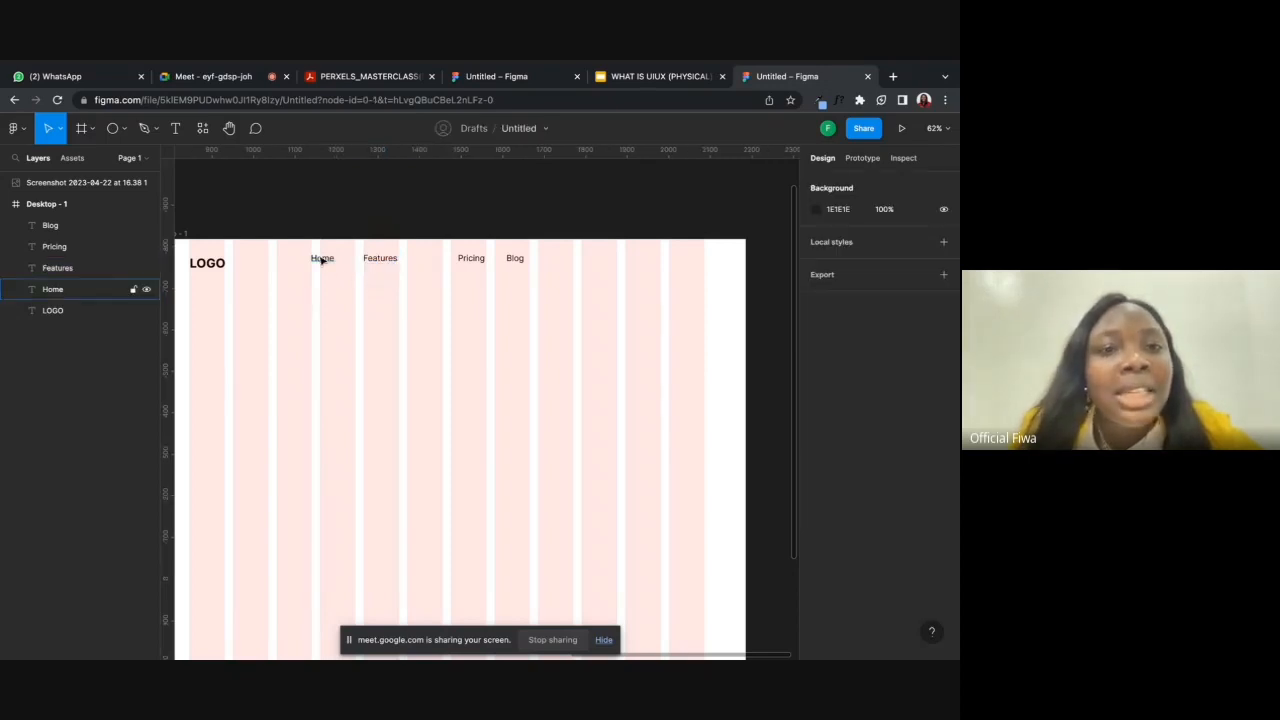
click(321, 259)
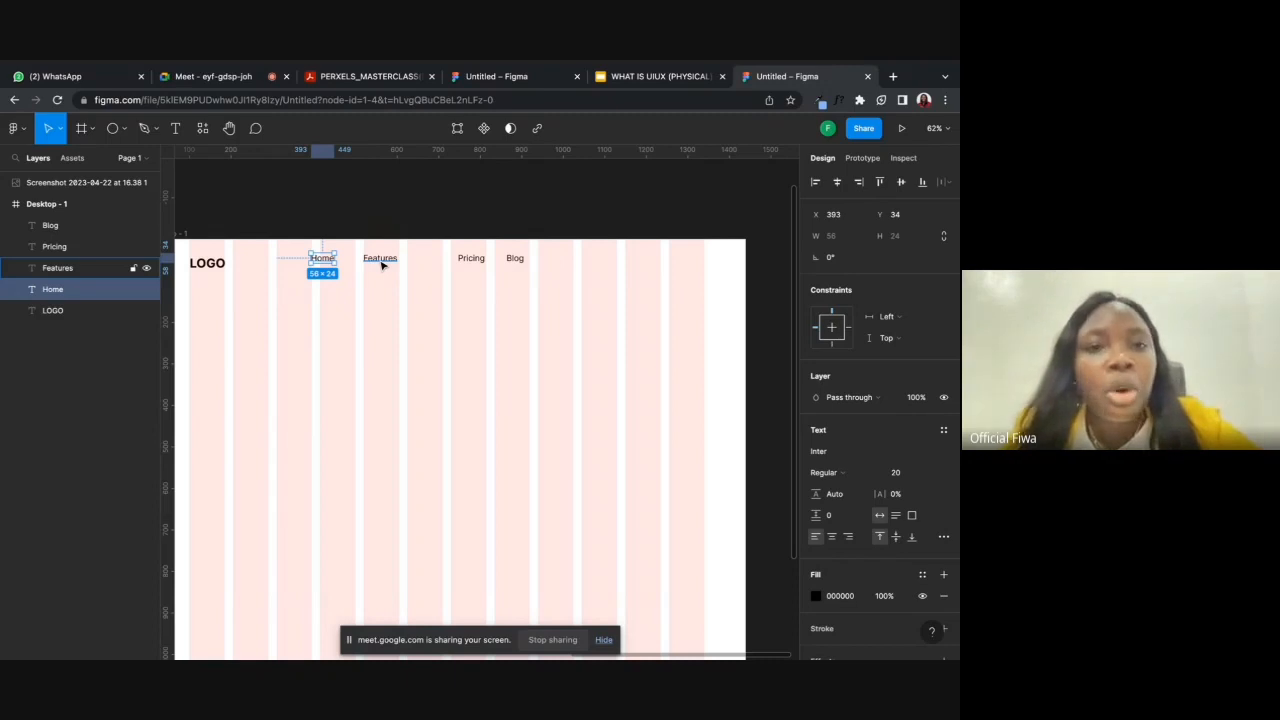
click(370, 320)
click(322, 260)
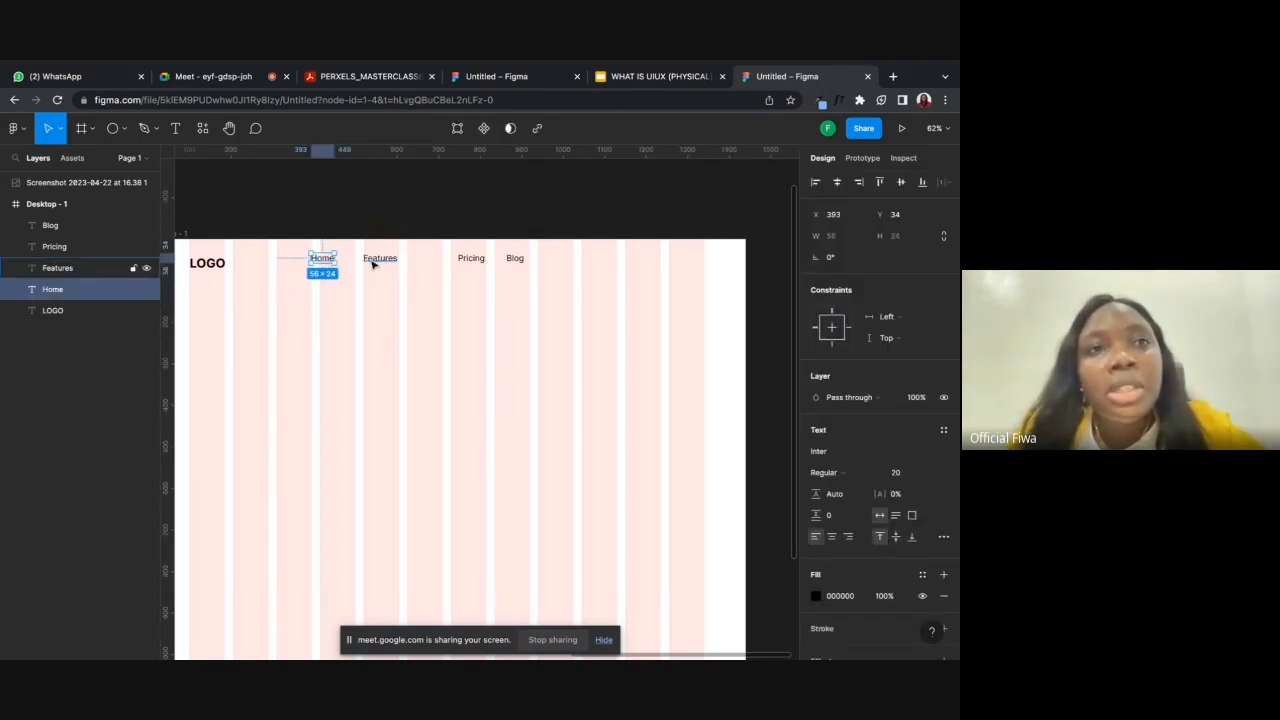
key(alt)
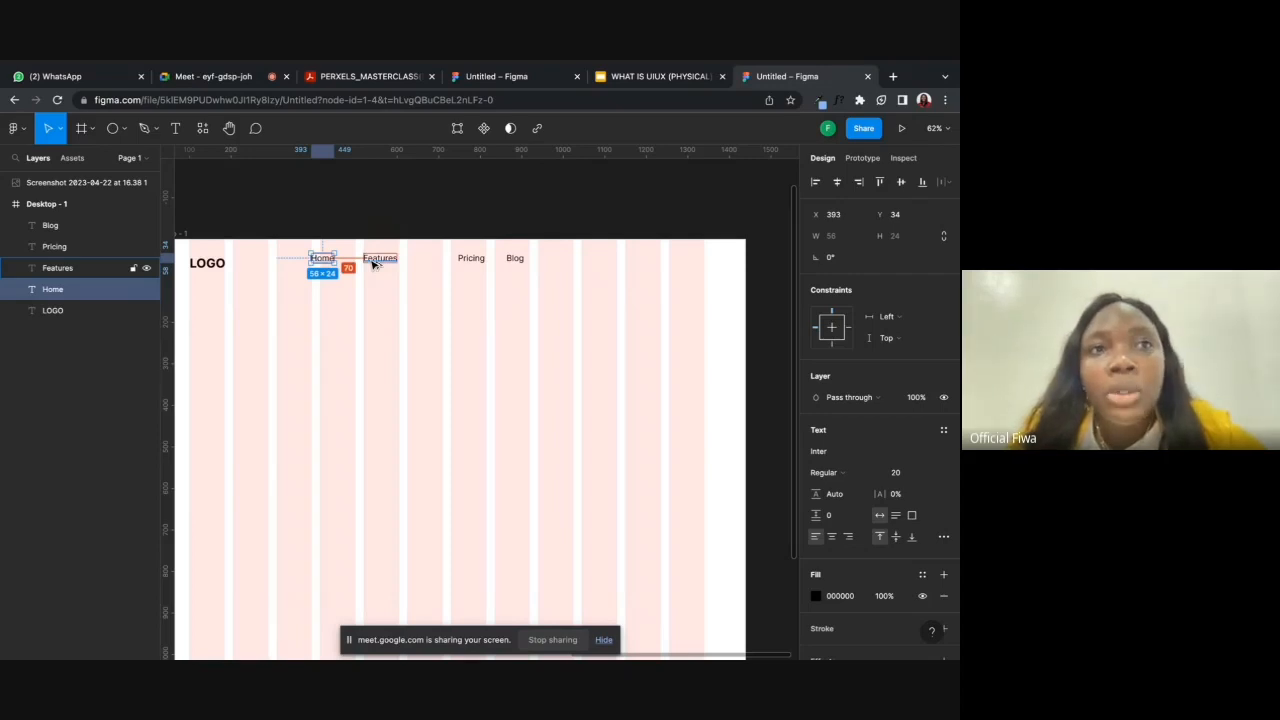
click(361, 292)
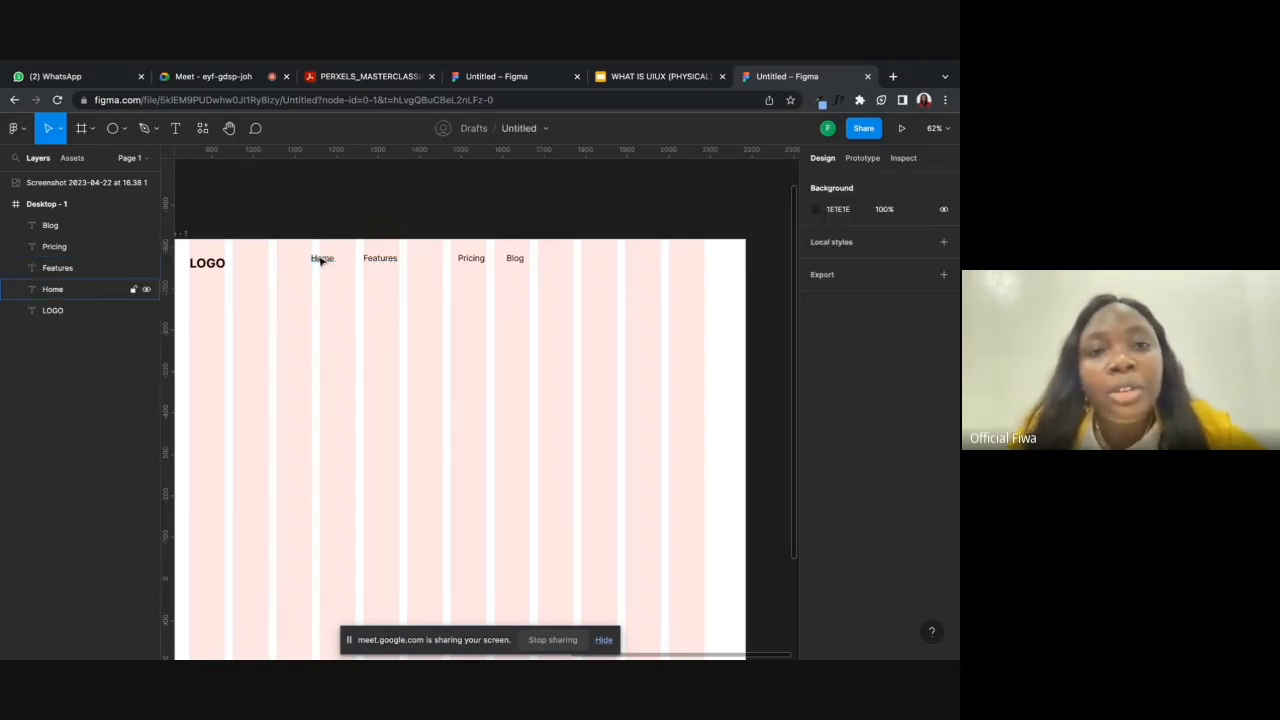
click(322, 260)
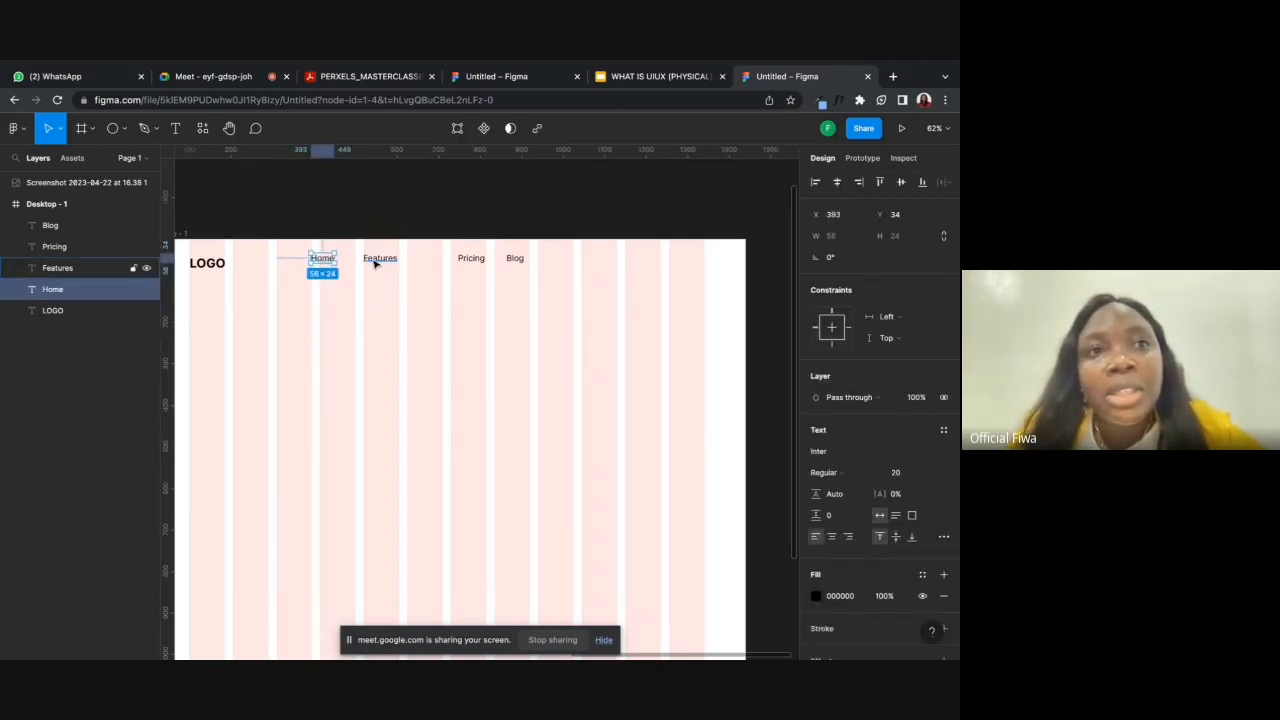
key(alt)
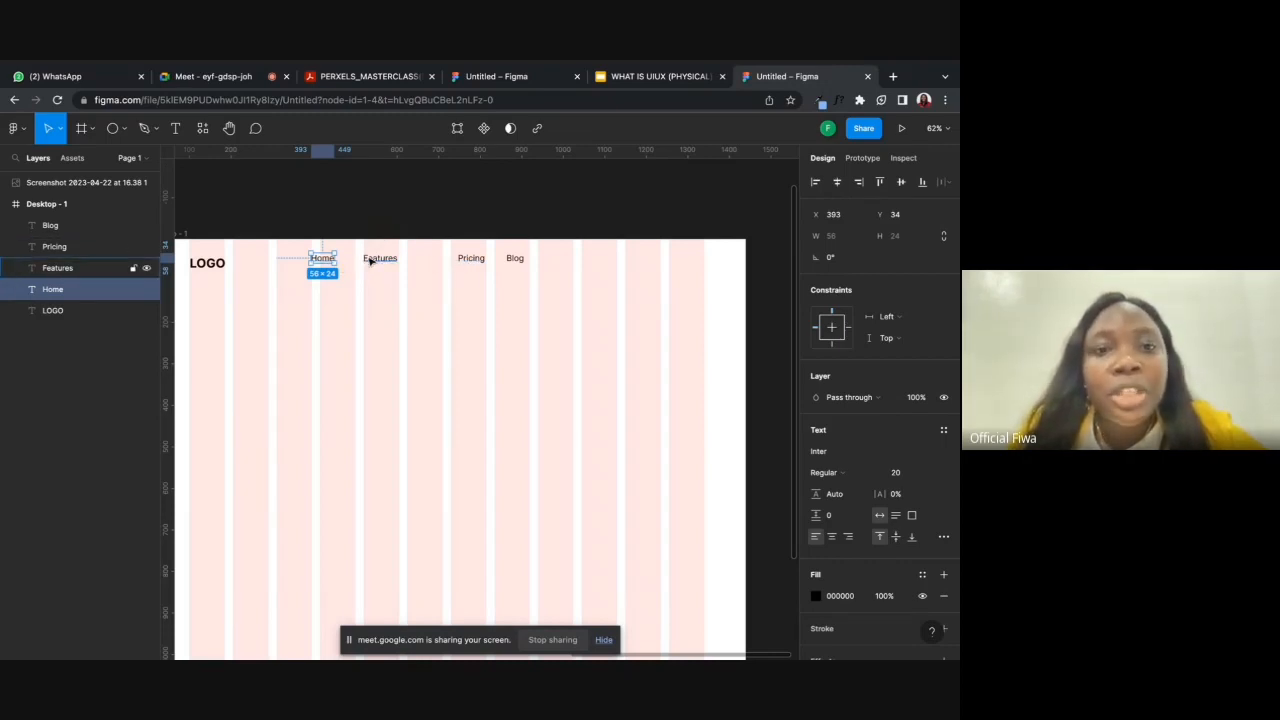
click(370, 260)
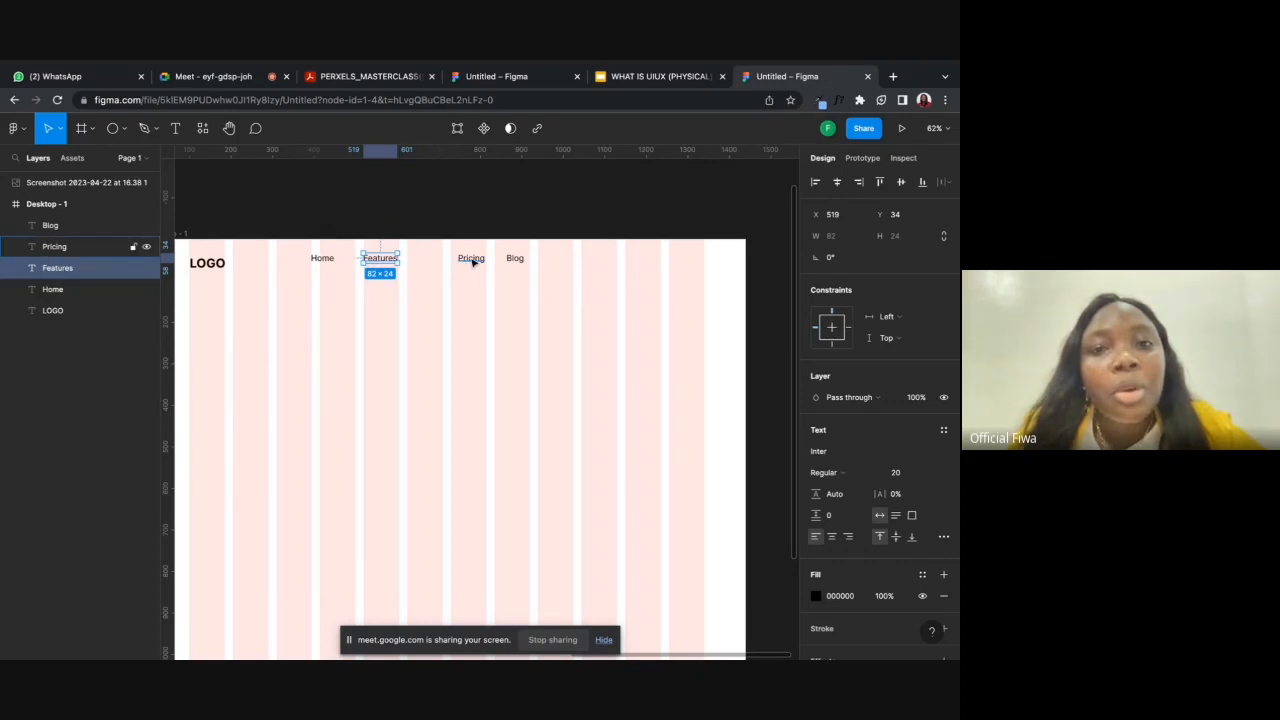
key(alt)
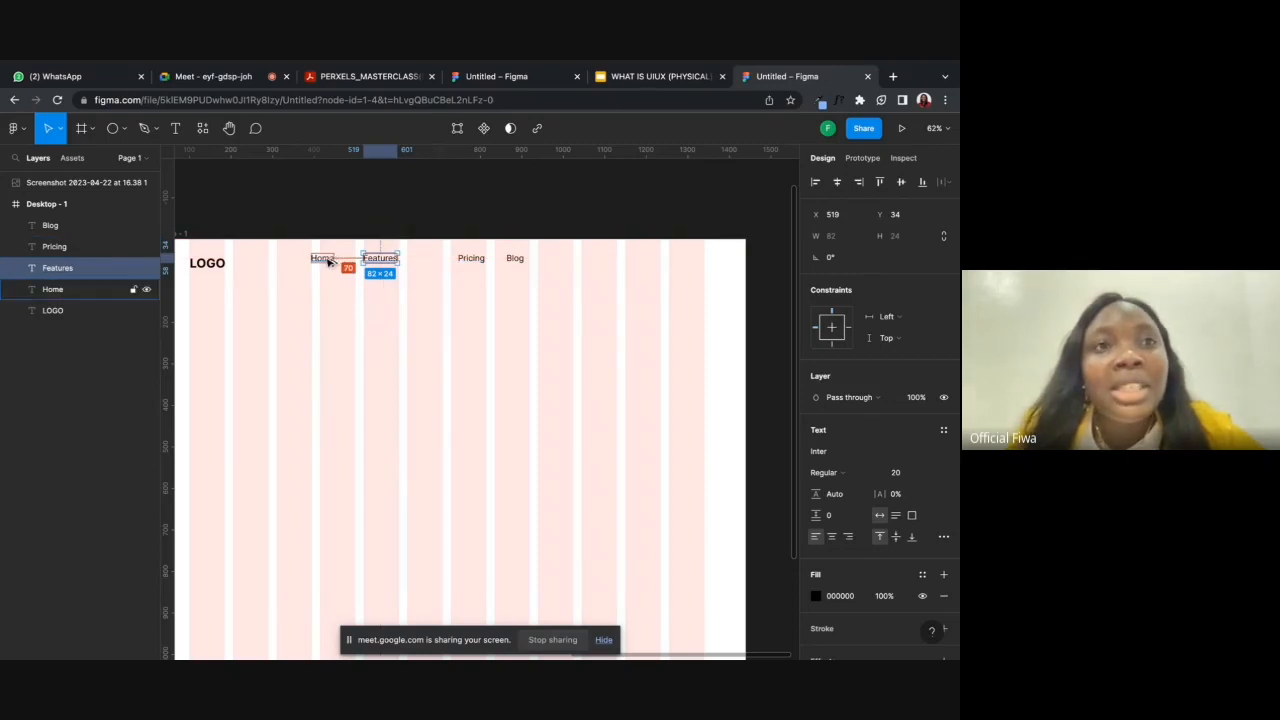
- Move the Pricing text closer to Features, to about X 687, and measure the gap between them
click(482, 266)
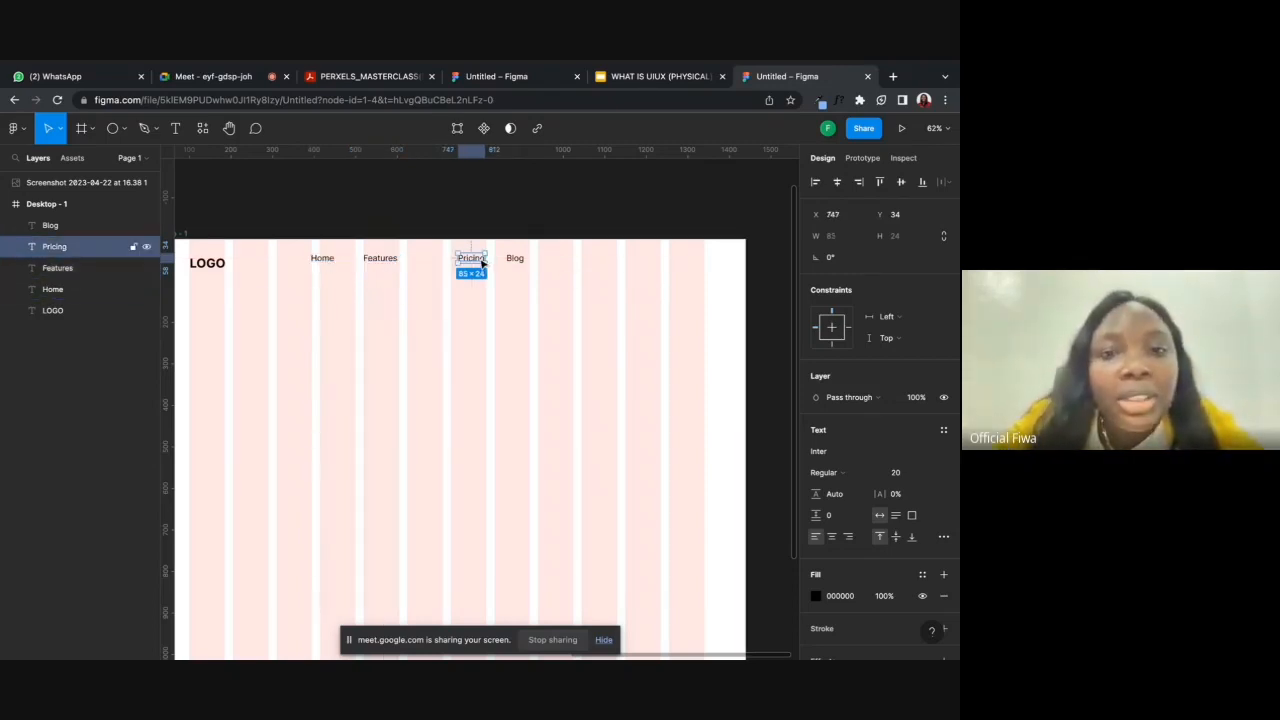
drag(482, 261, 456, 262)
click(379, 259)
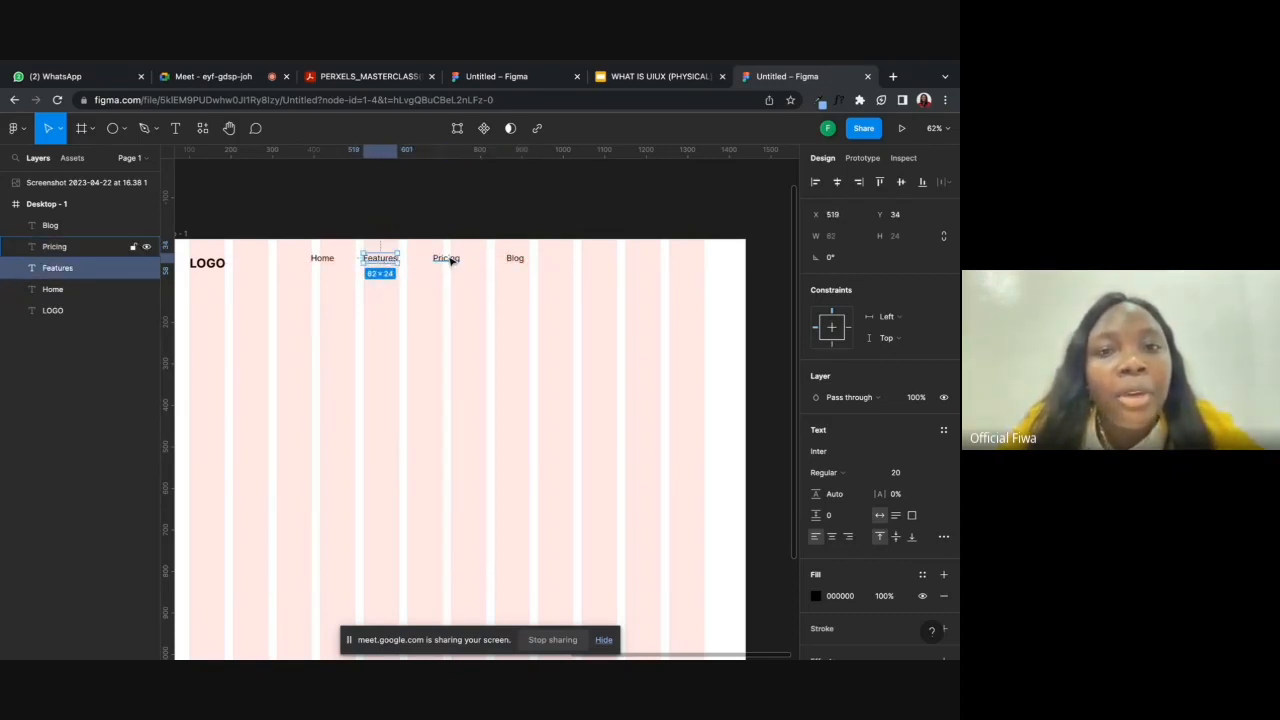
key(alt)
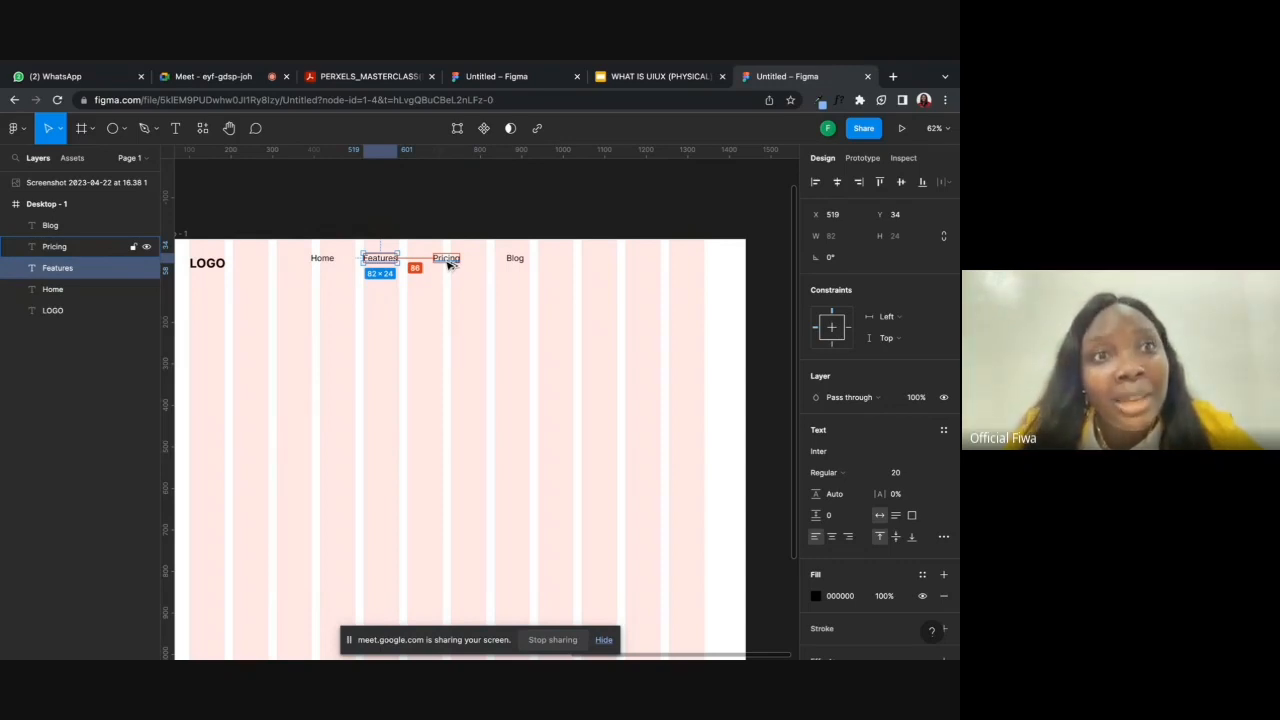
click(442, 259)
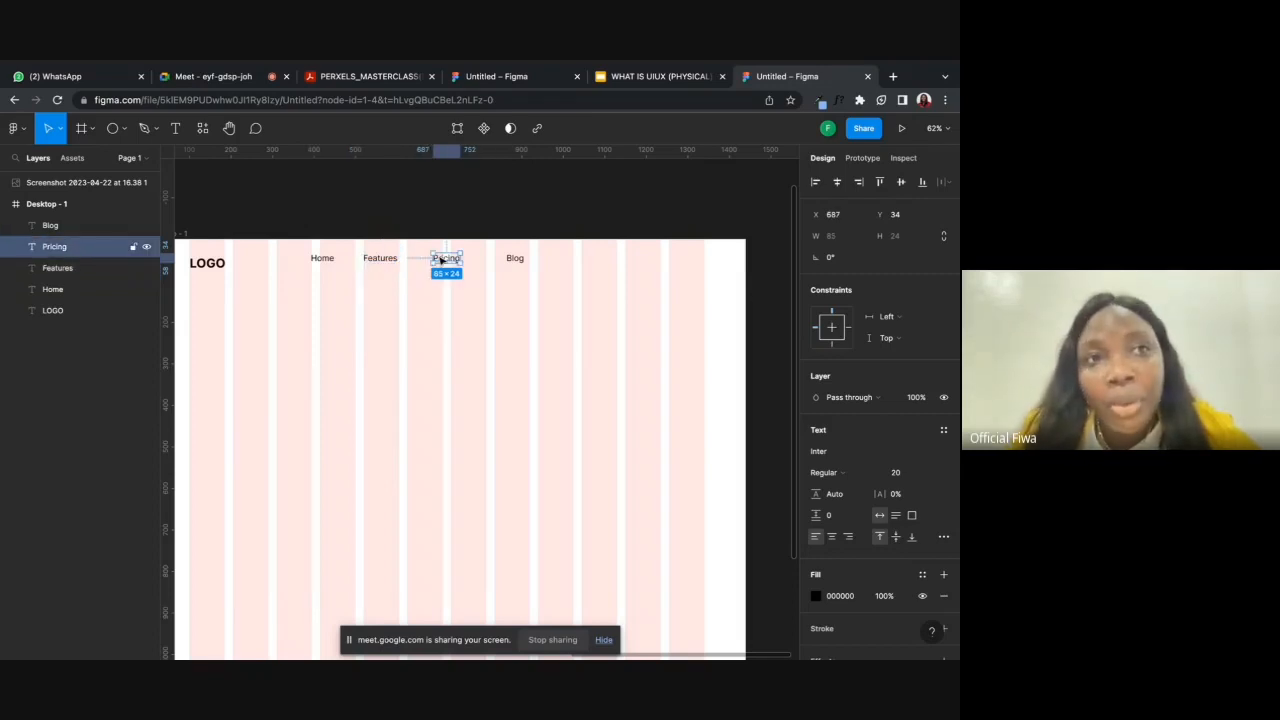
- Search Google Images for "keyboard" in a new browser tab and preview the Logitech and the ict book keyboard pictures
click(893, 76)
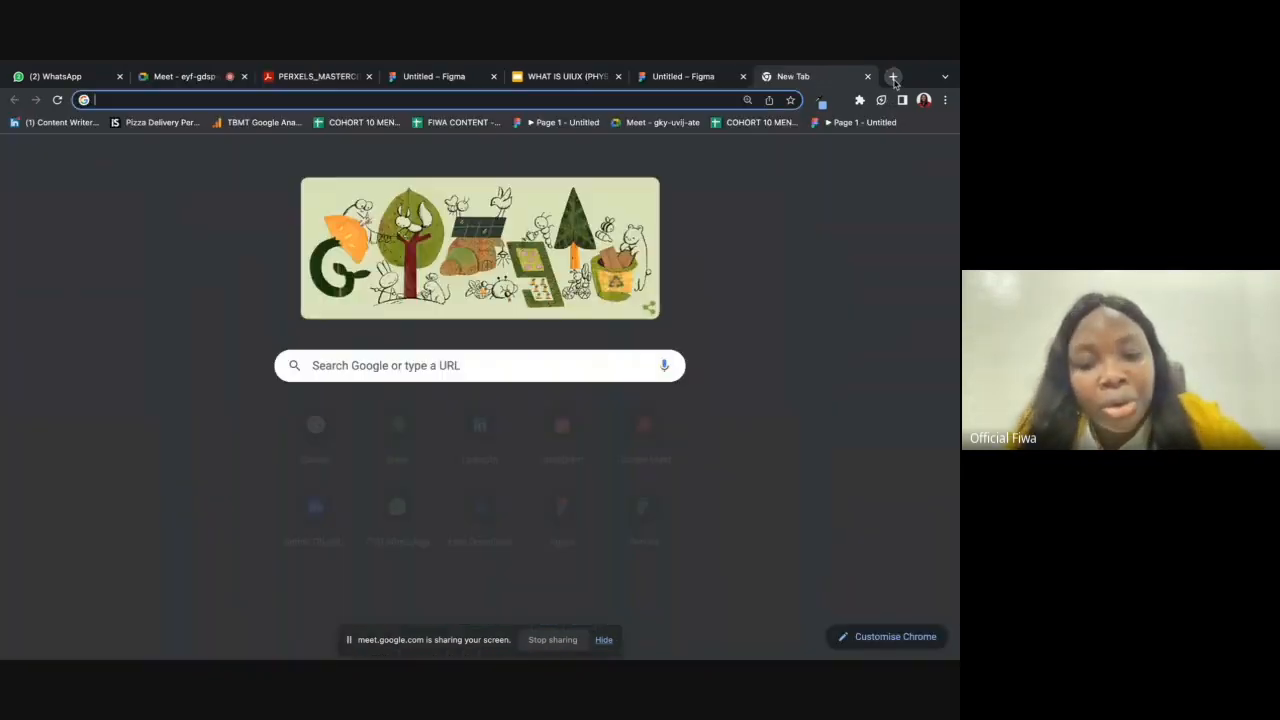
text(ket)
key(BackSpace)
text(yboard)
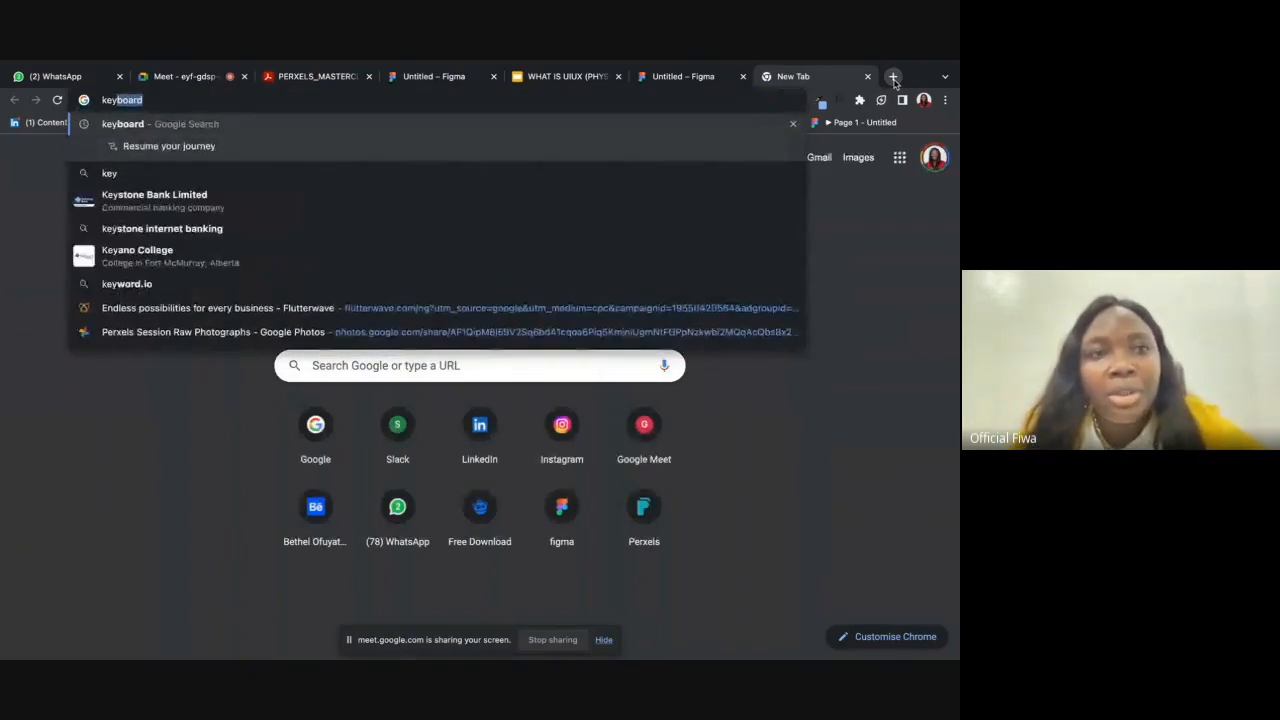
key(Return)
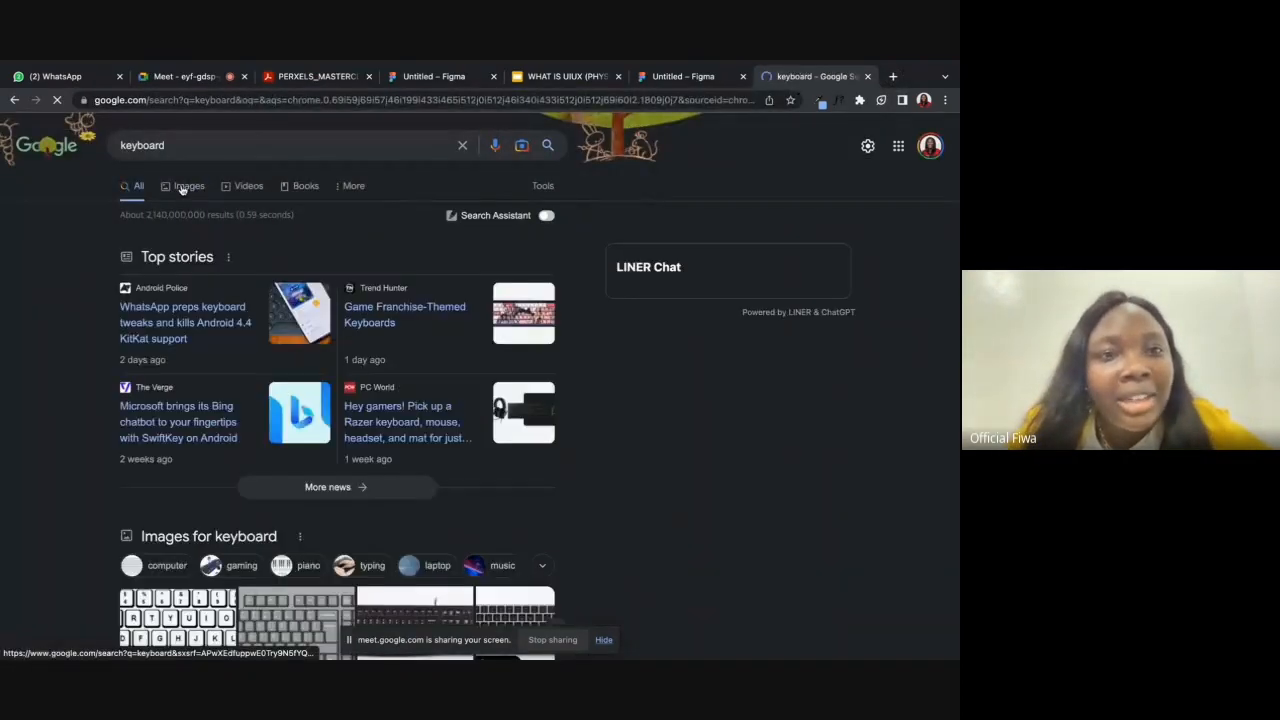
click(183, 186)
click(510, 354)
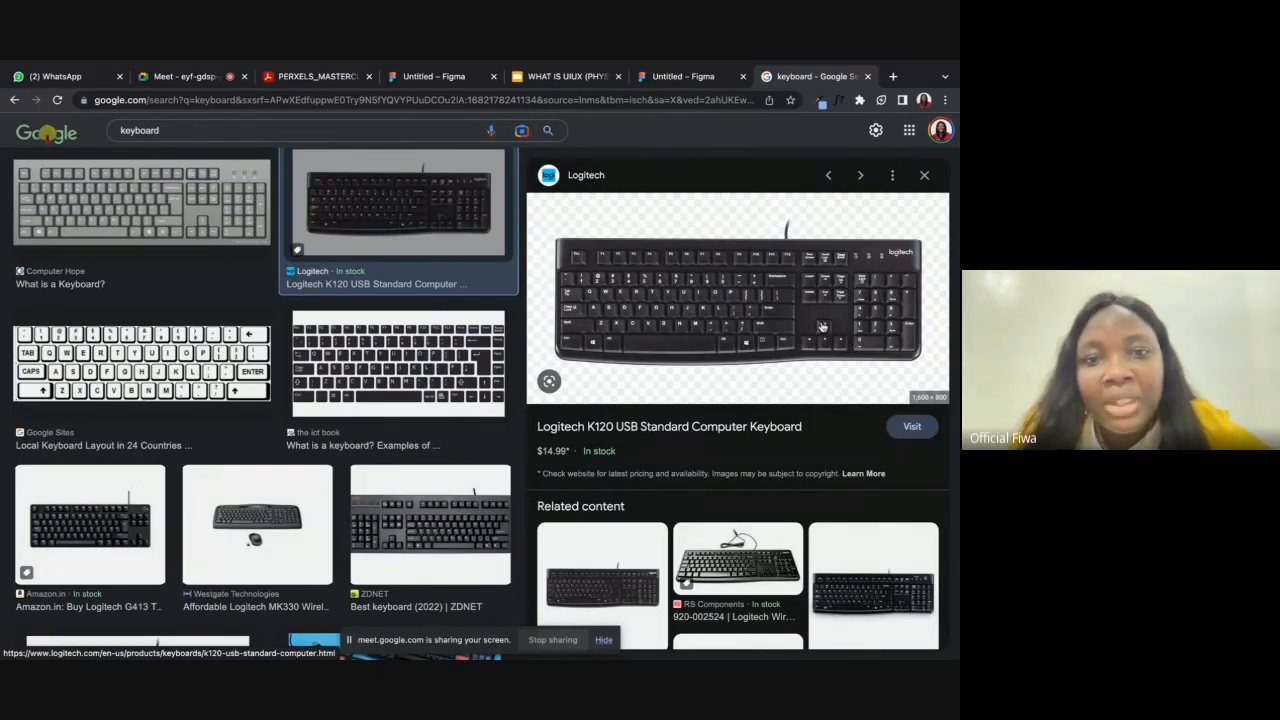
click(488, 358)
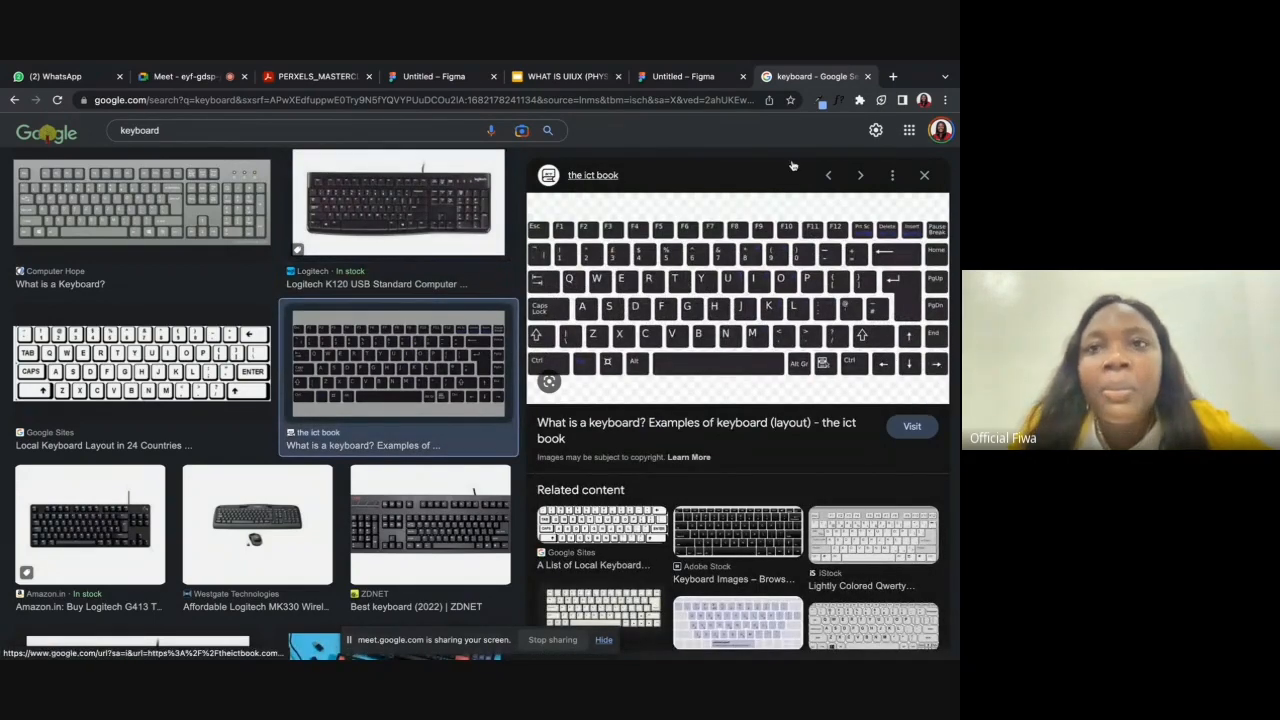
- Return to the Figma design file and measure the gaps from Home to Features and from Features to Pricing
click(690, 77)
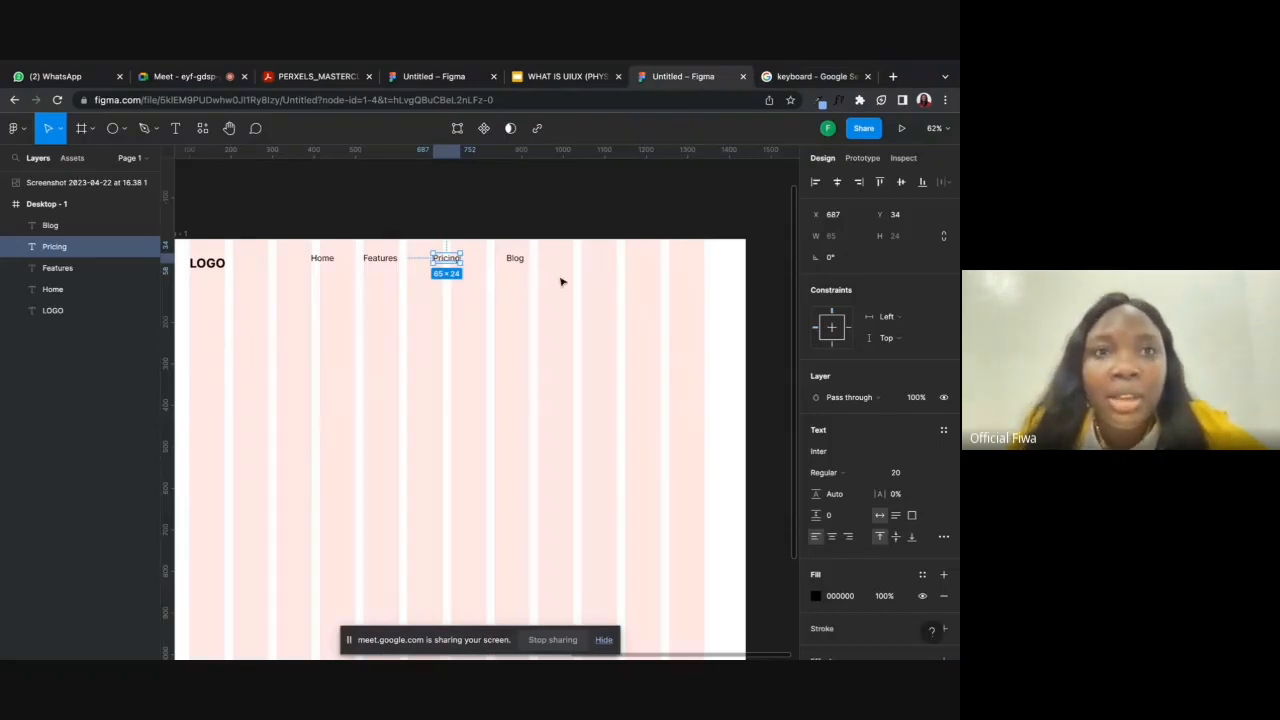
click(409, 285)
click(322, 259)
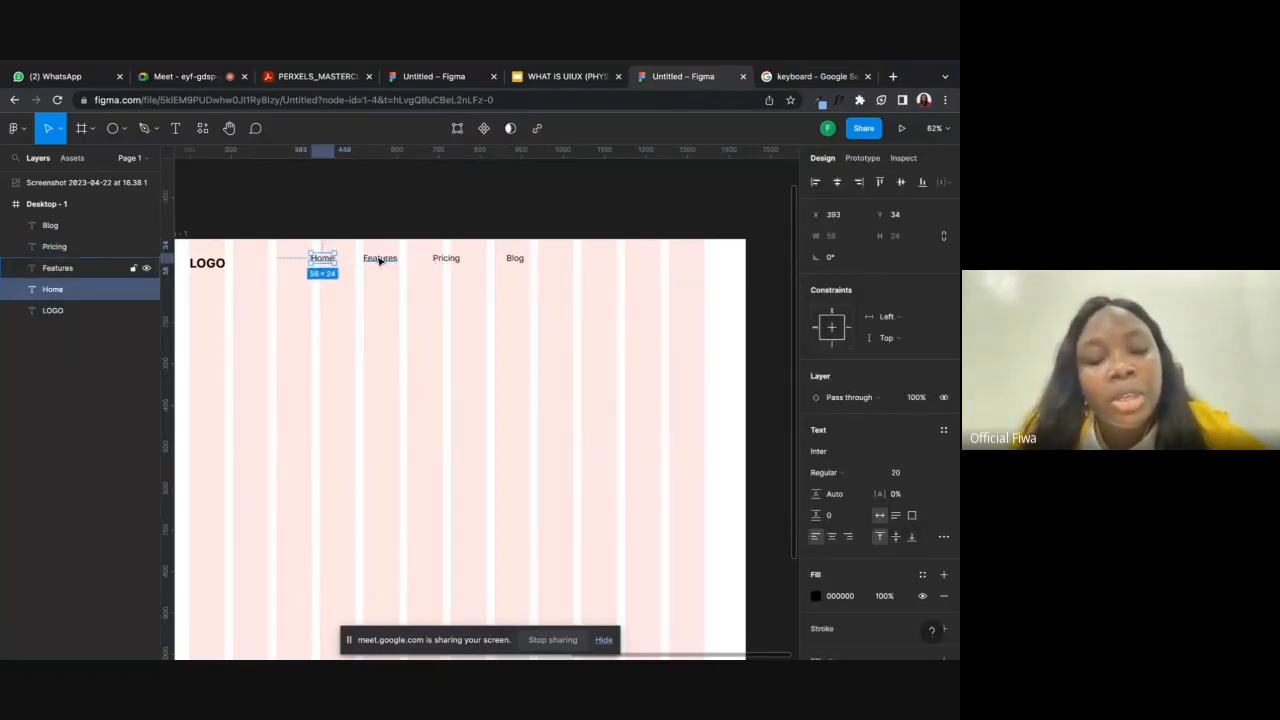
key(alt)
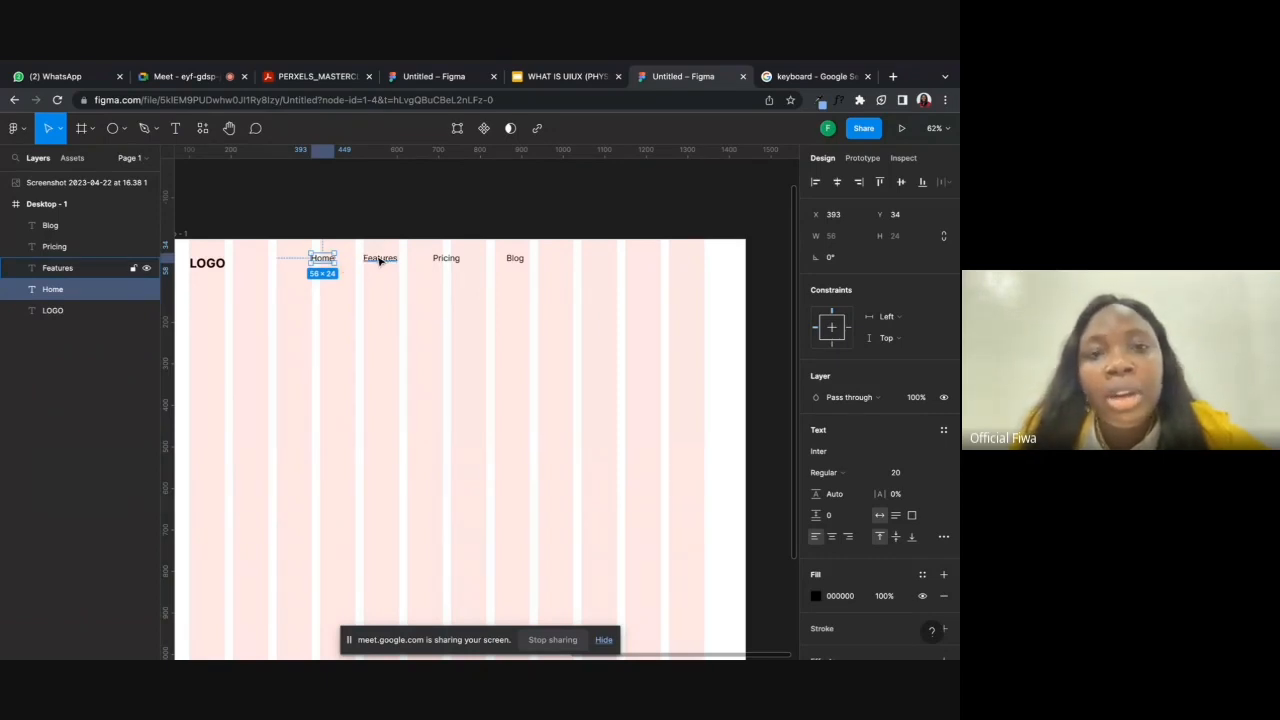
click(380, 259)
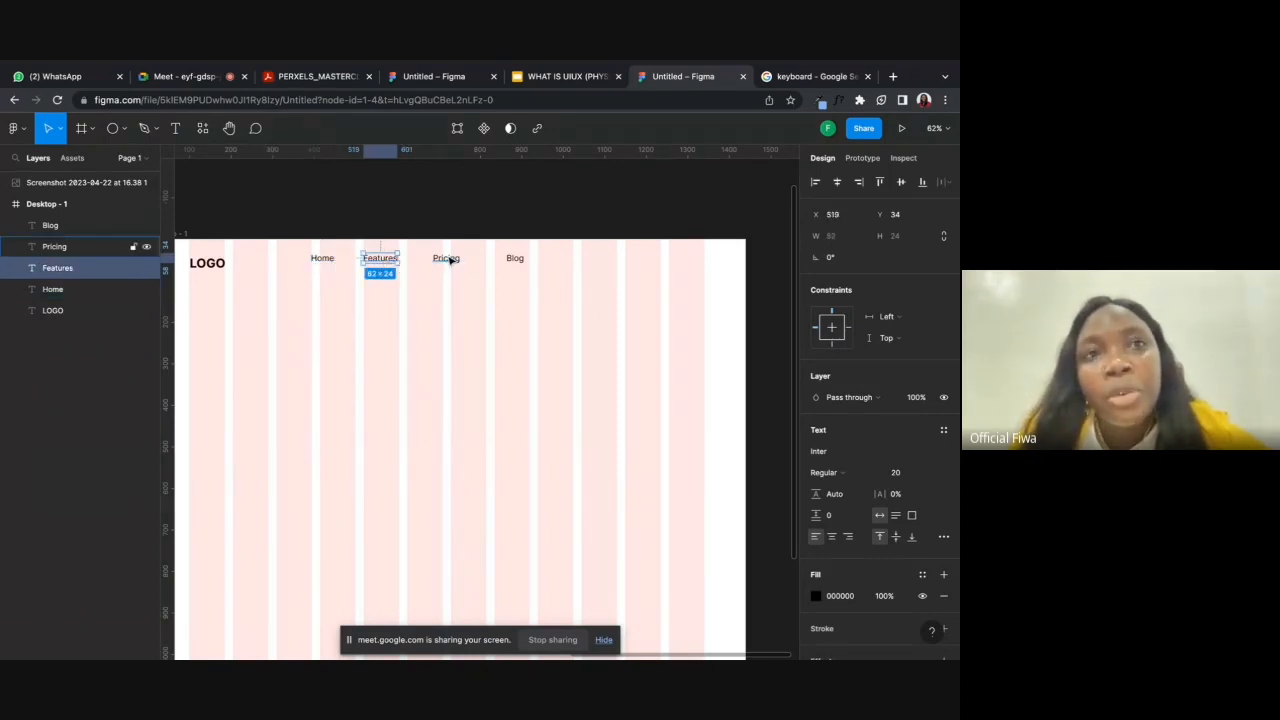
key(alt)
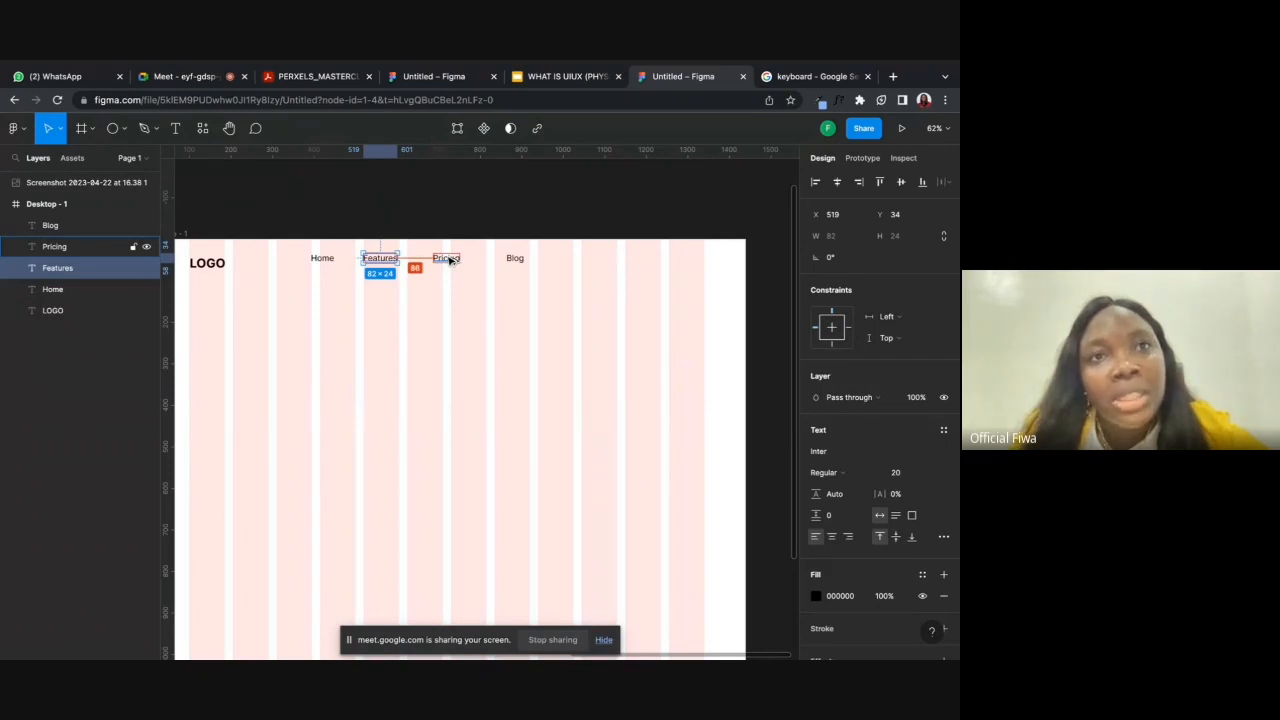
- Nudge the Pricing text to X 671 for a 70 px gap from Features, and check the spacing
click(448, 259)
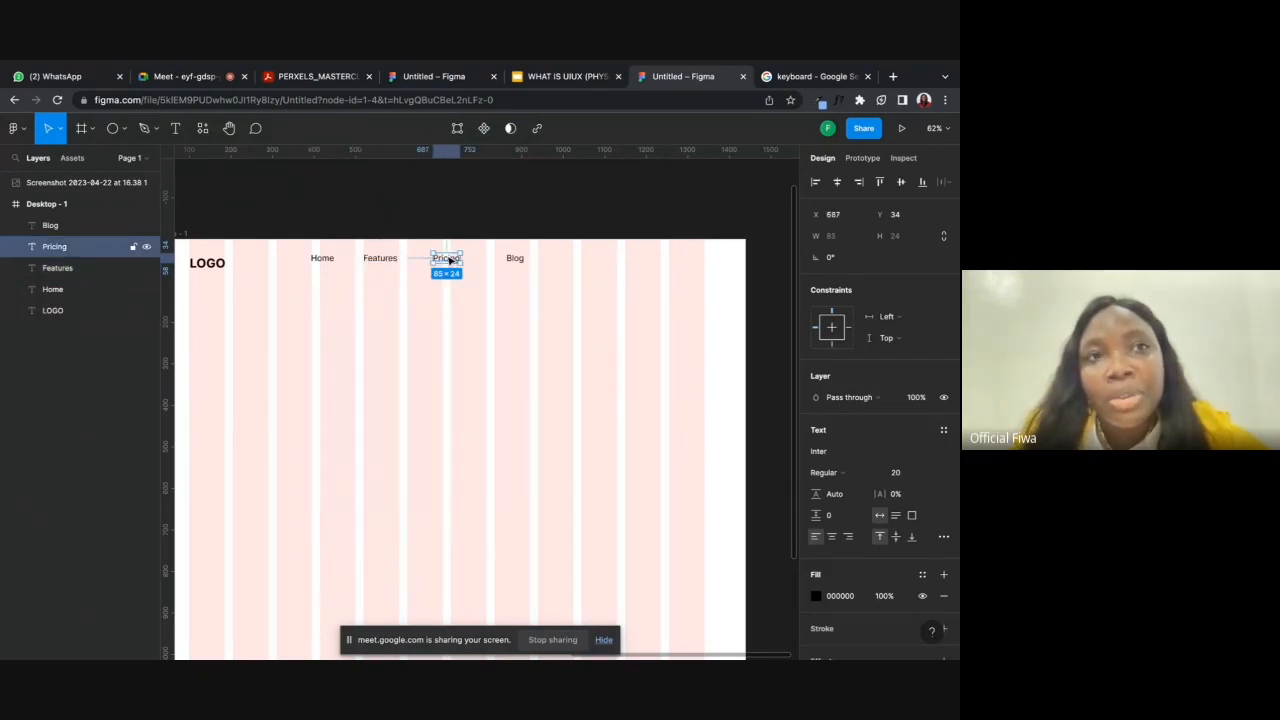
drag(449, 259, 448, 259)
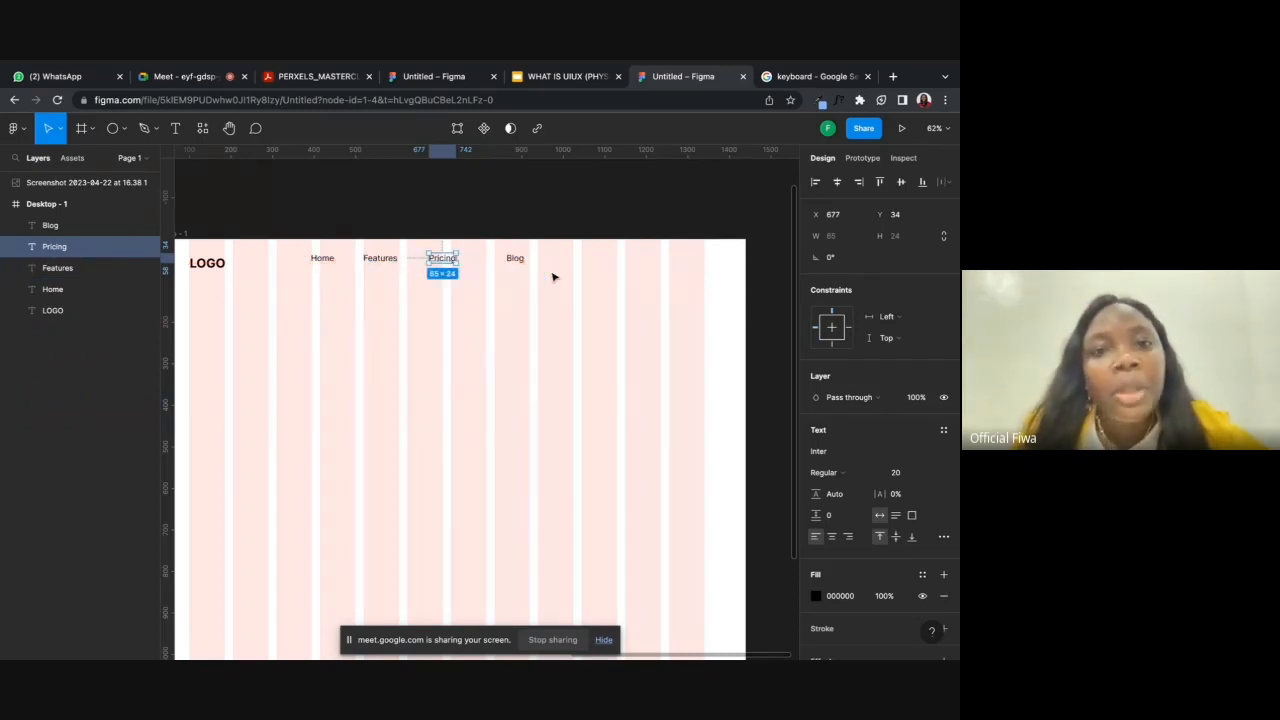
key(Left)
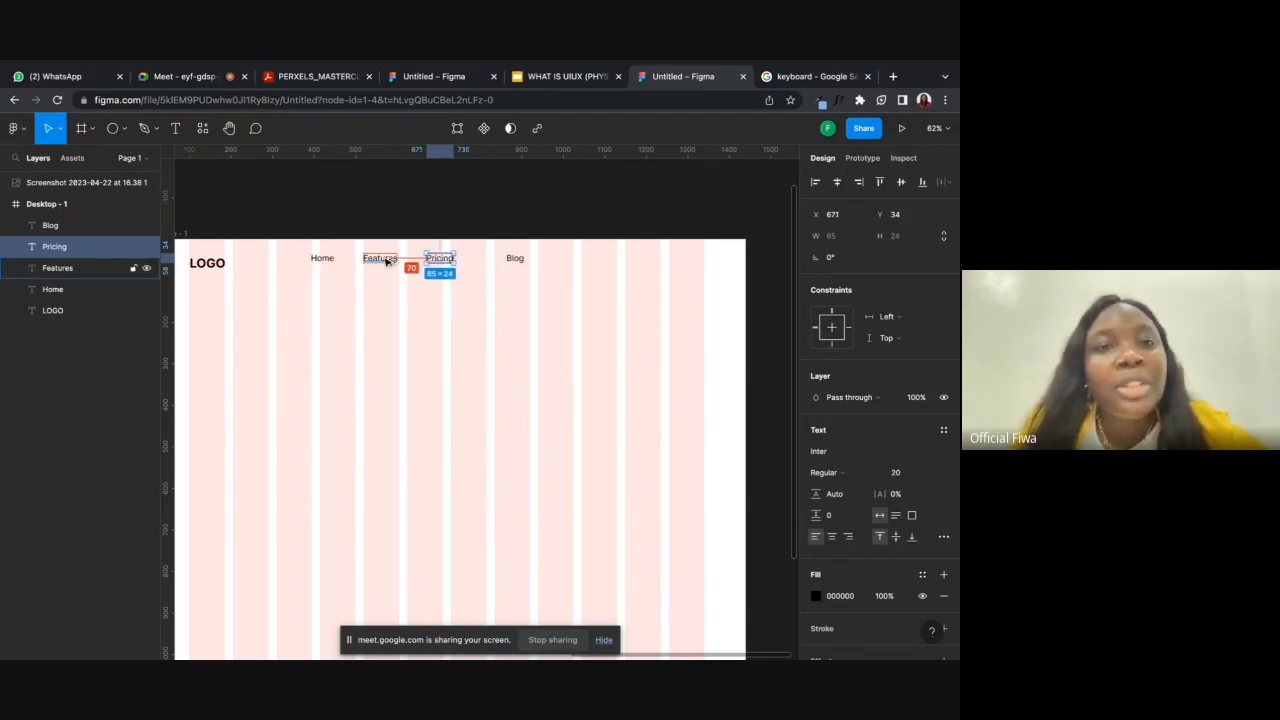
click(322, 258)
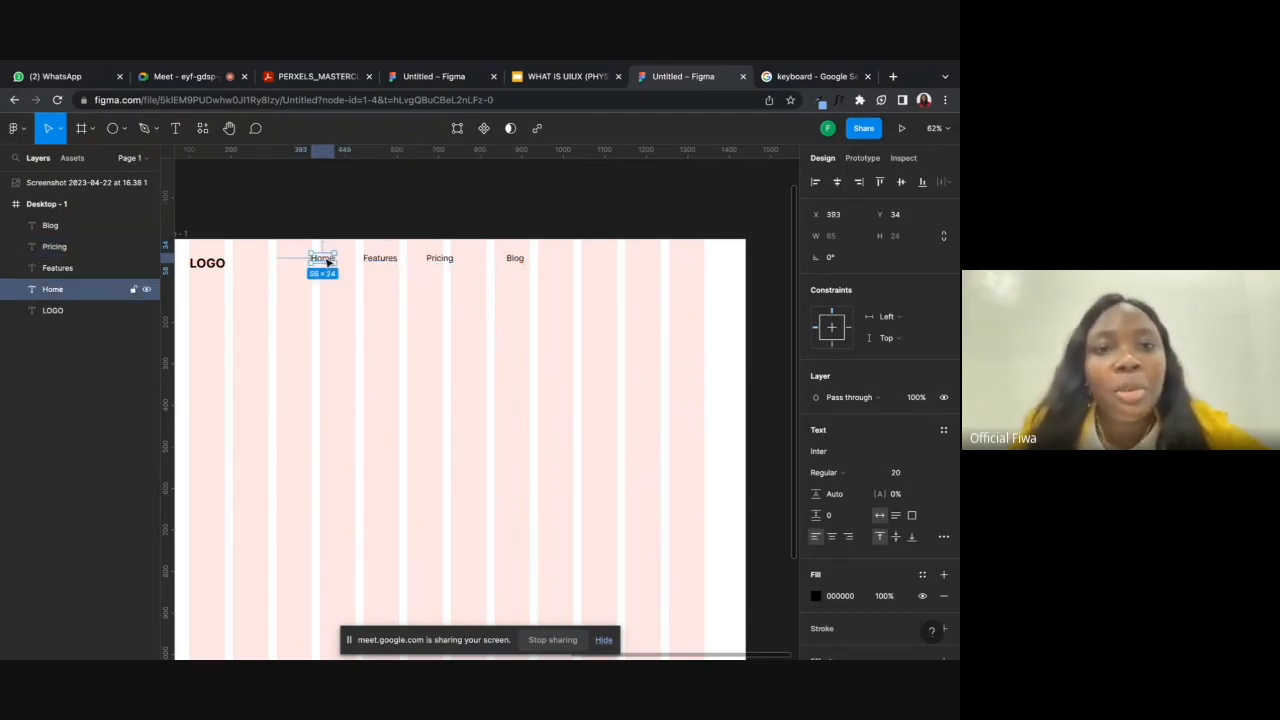
click(390, 261)
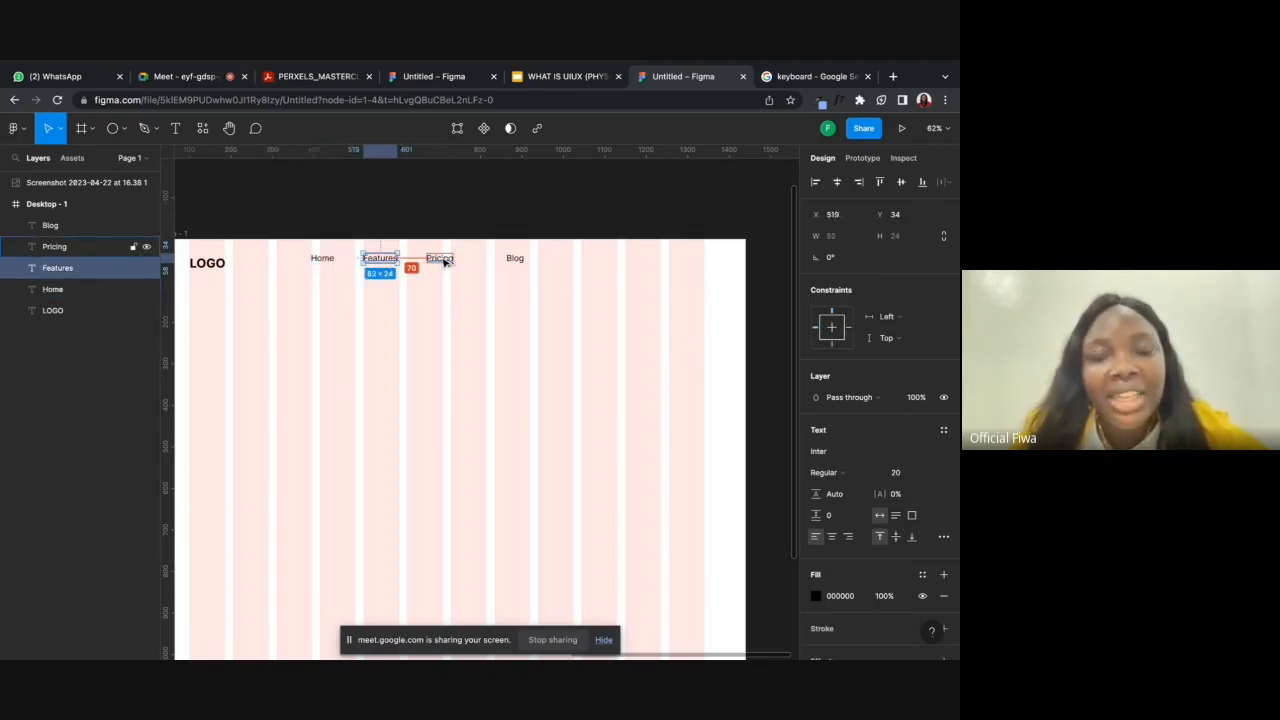
- Move the Blog text to X 806, leaving a 70 px gap after Pricing at the same height
click(474, 297)
click(514, 258)
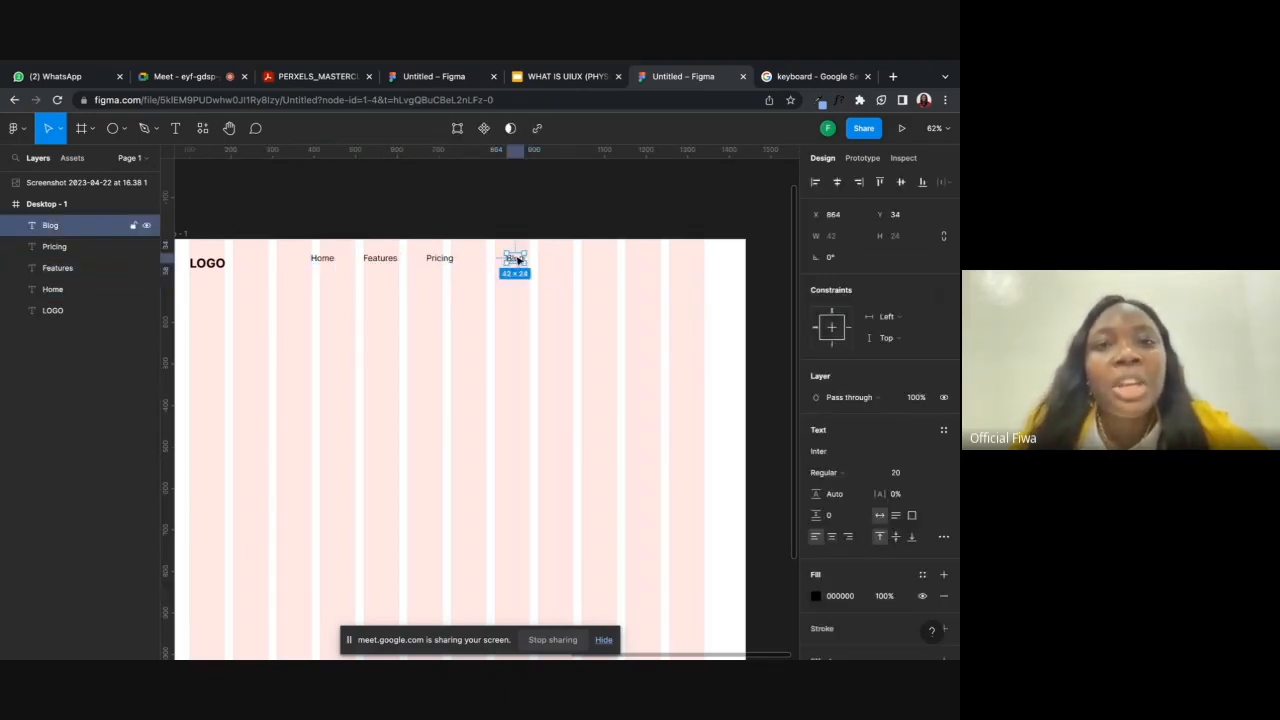
drag(516, 260, 491, 261)
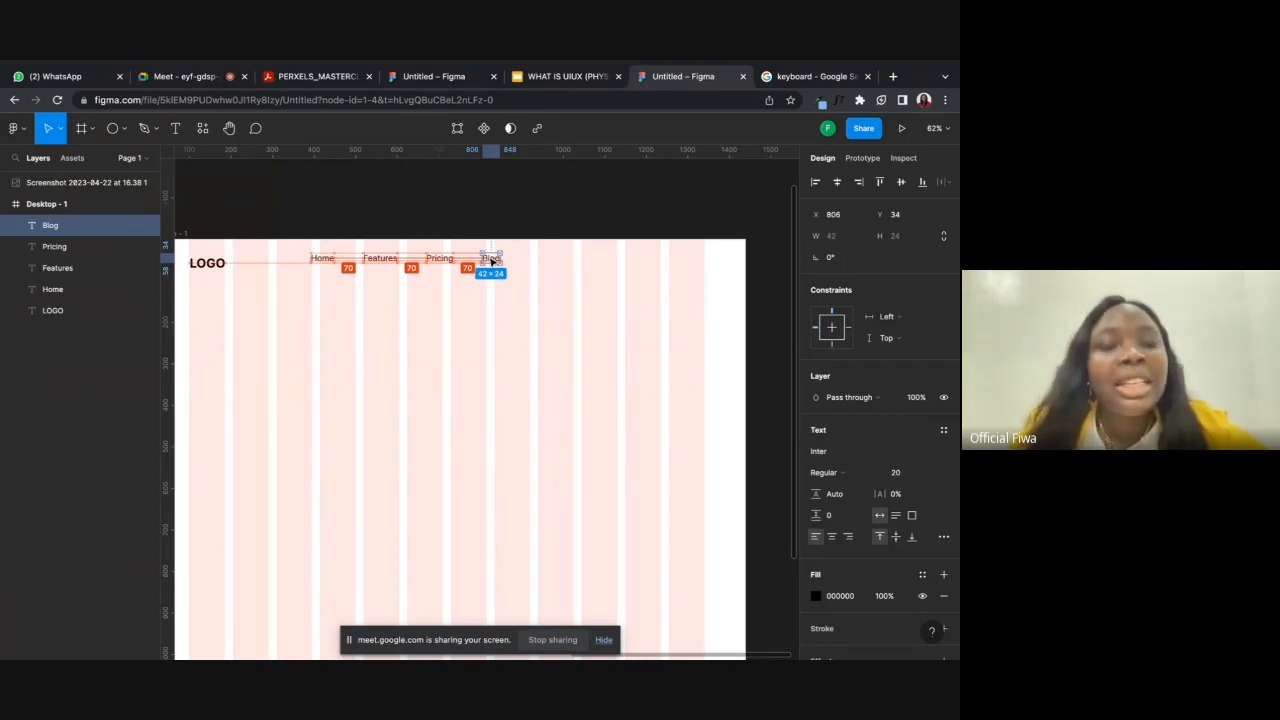
mouse_move(491, 259)
mouse_down()
mouse_move(521, 260)
mouse_move(492, 260)
mouse_up()
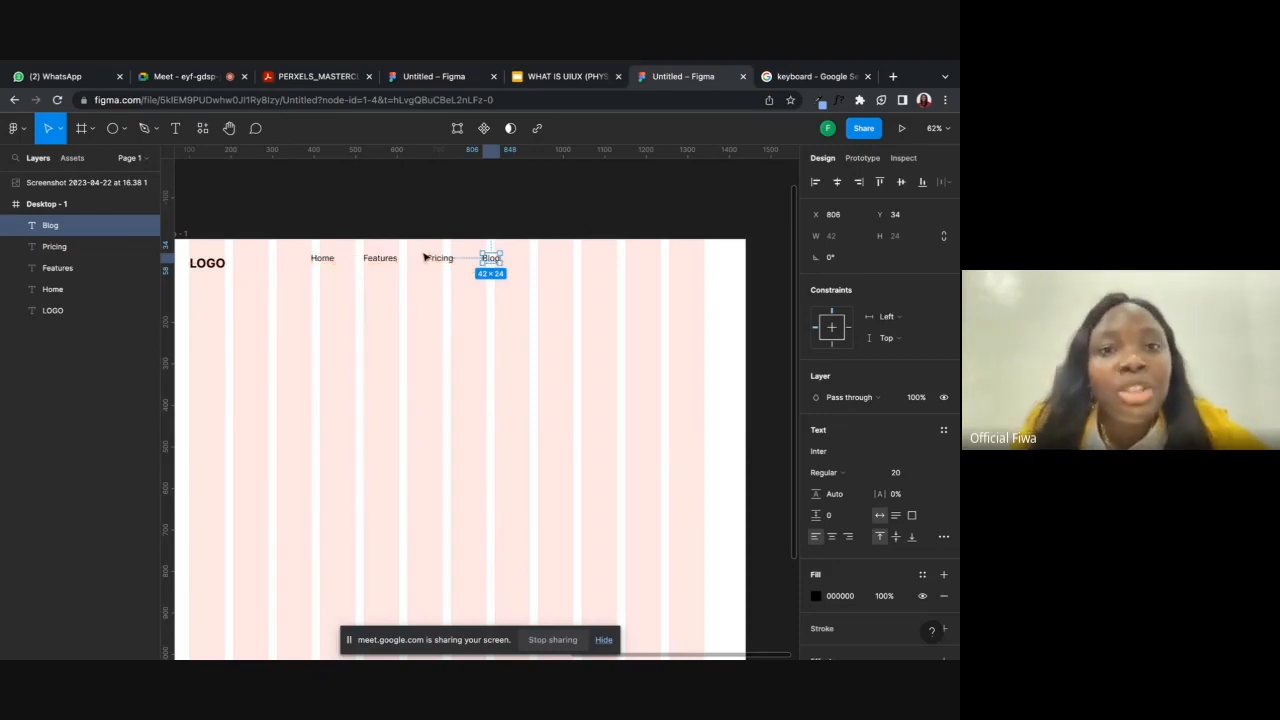
- Measure the gaps from Pricing to Blog and from Home to Features to verify even spacing
click(503, 289)
click(444, 260)
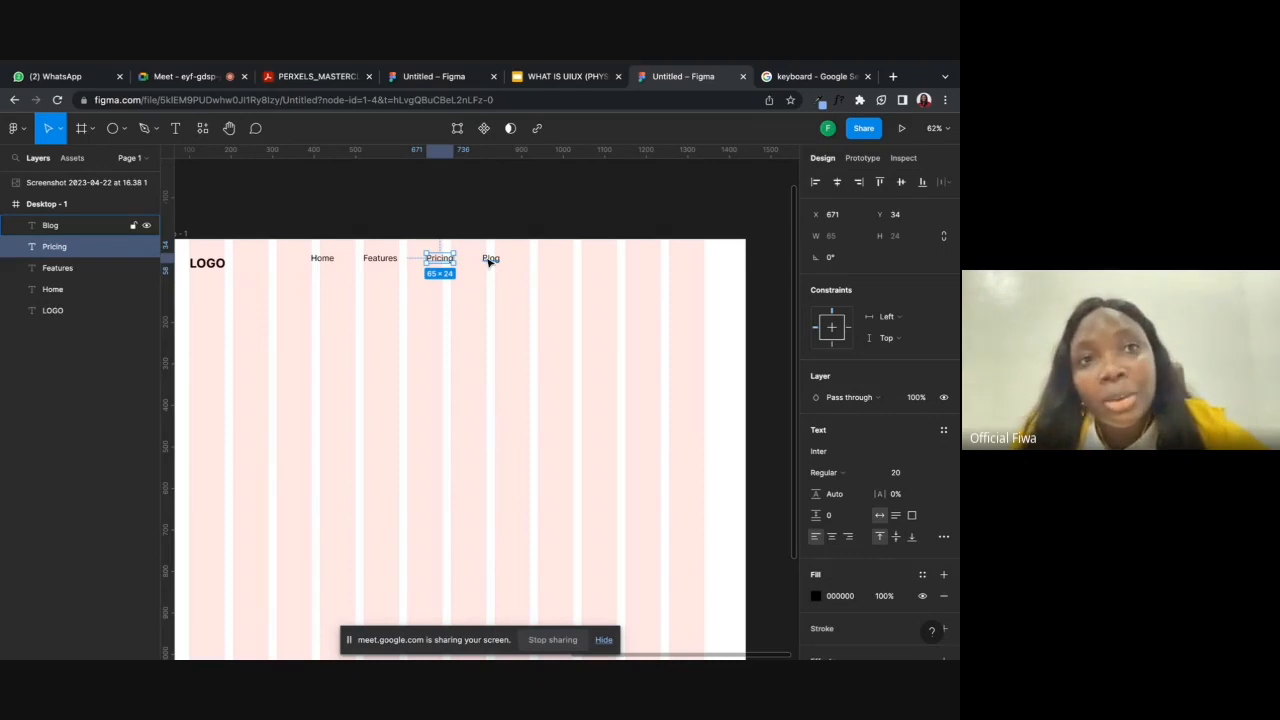
key(alt)
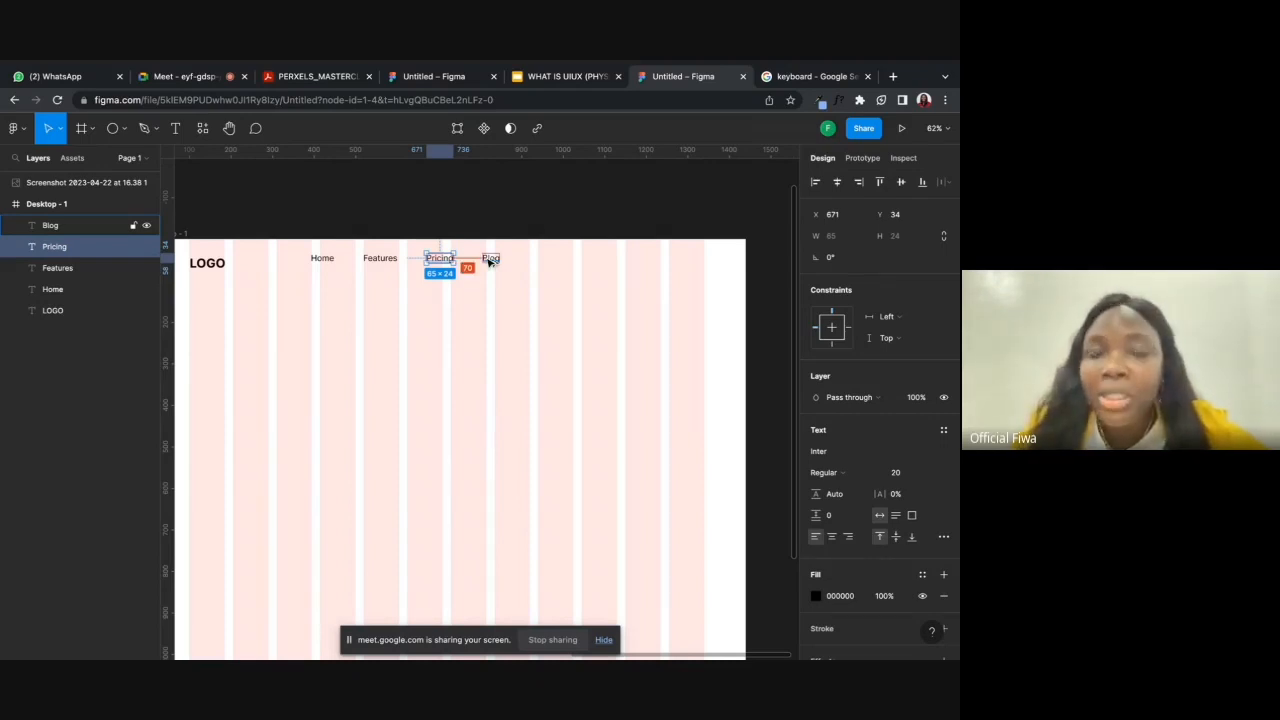
click(431, 294)
click(322, 258)
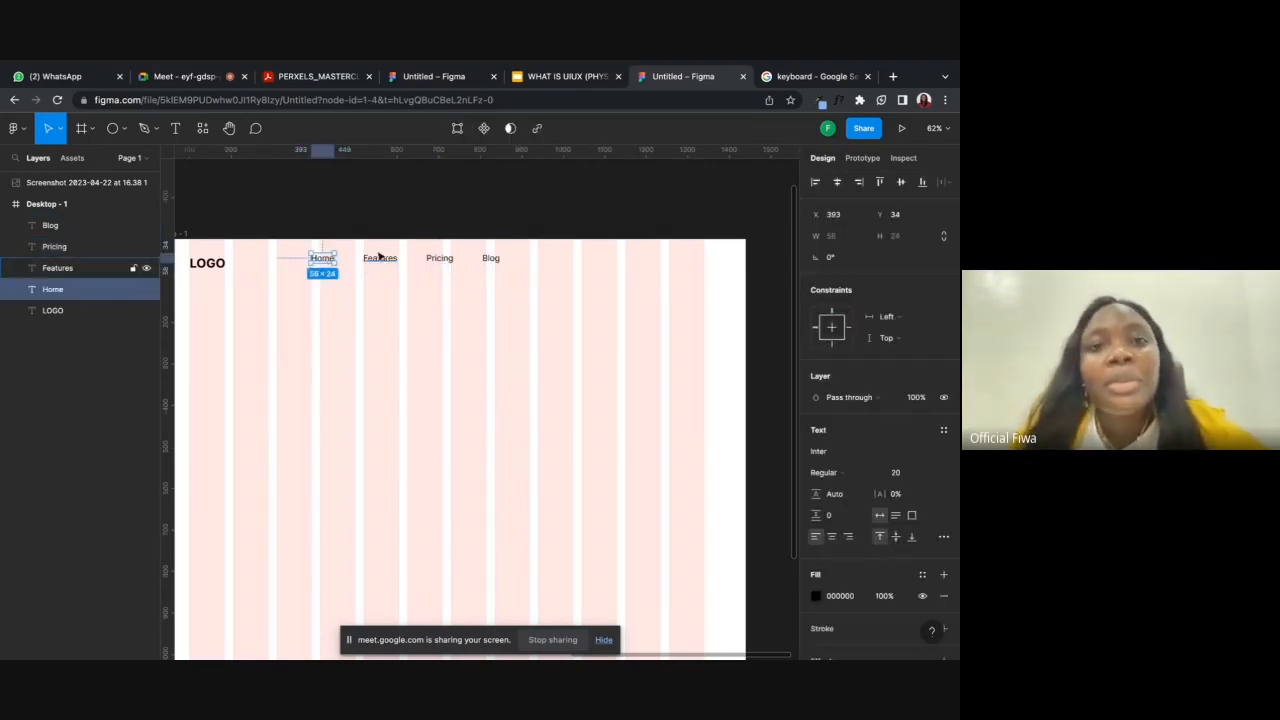
key(alt)
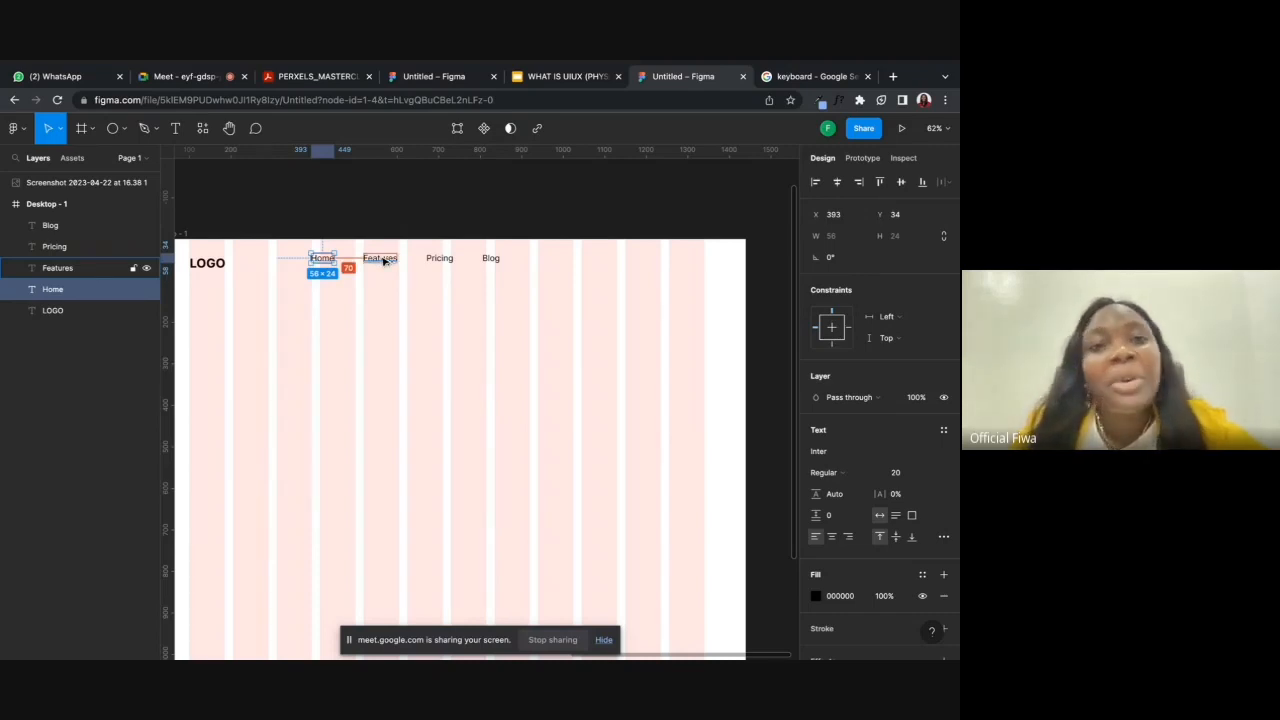
- Check the in-call messages in the Google Meet call, and return to the Figma design file
click(429, 323)
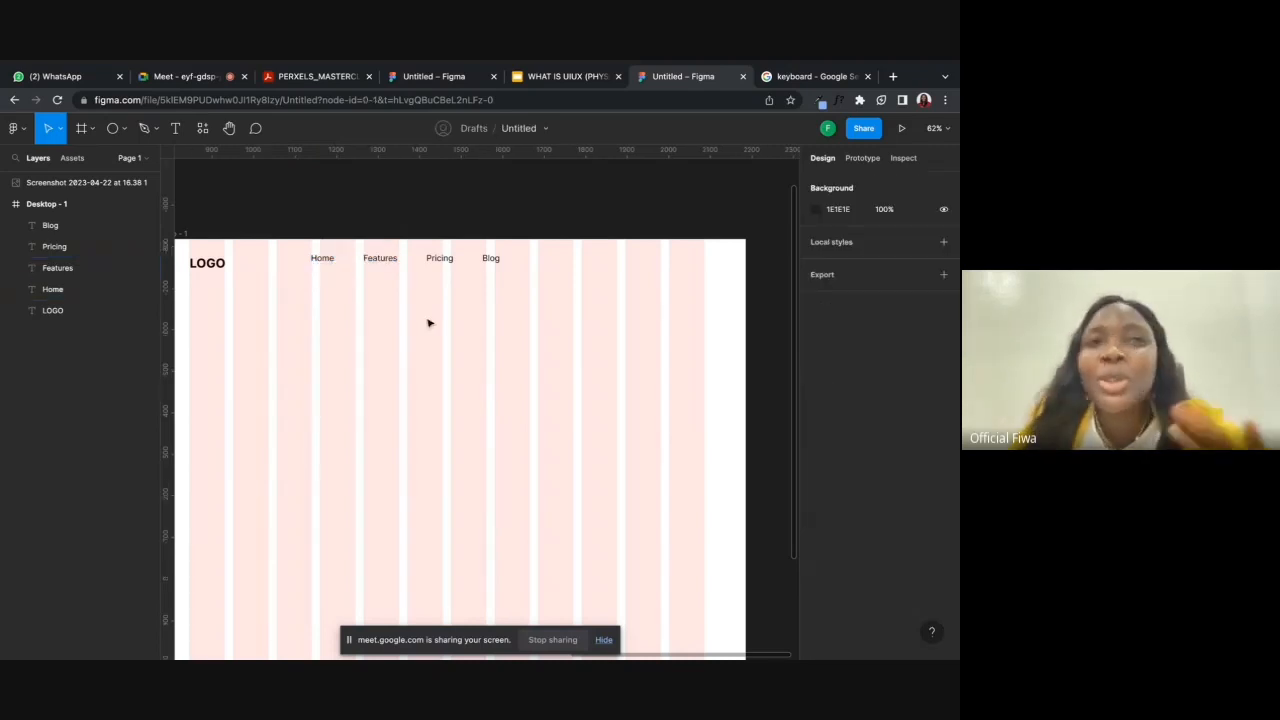
click(190, 78)
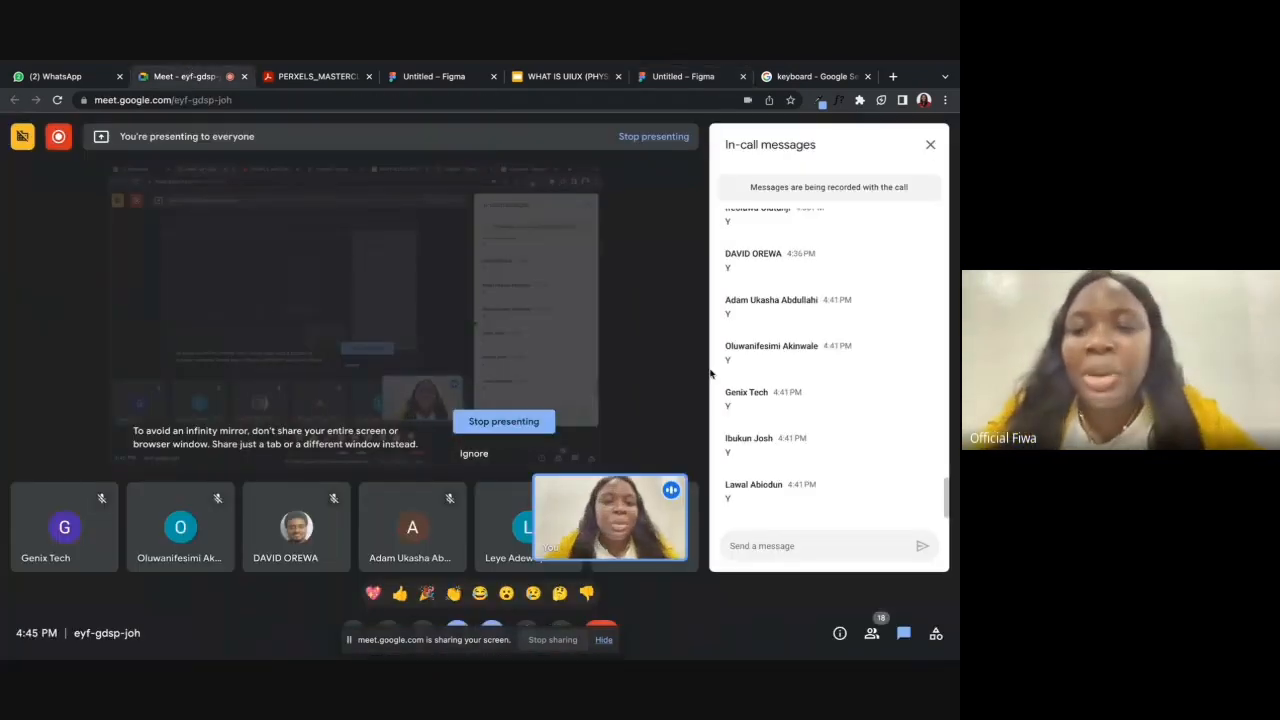
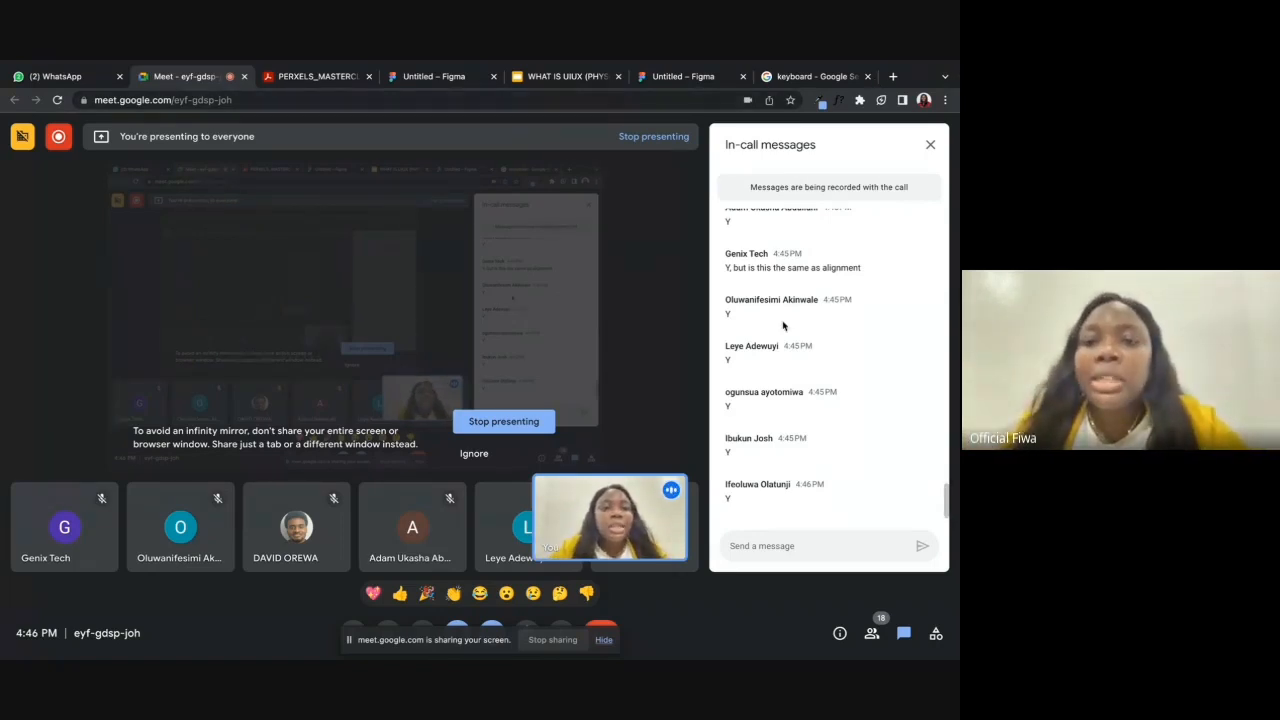
click(685, 76)
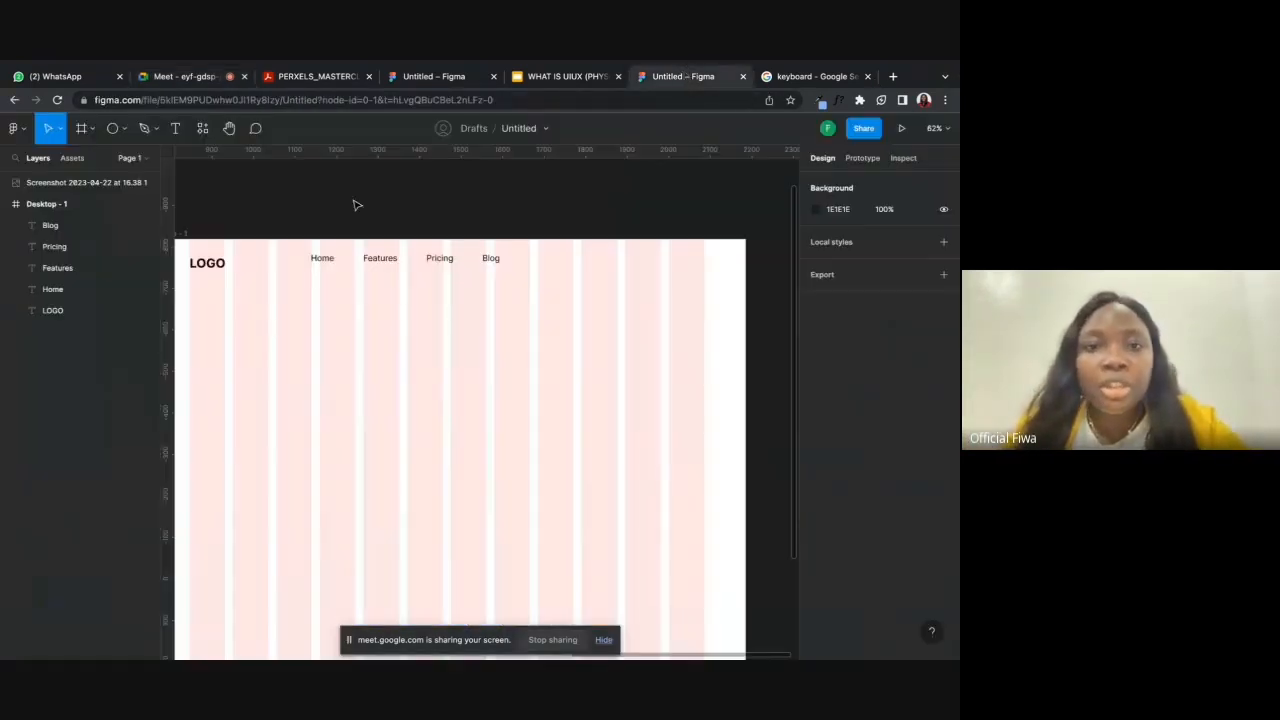
- Draw a button rectangle about 210 by 79 px at the right end of the Desktop - 1 header, ending at the last column
scroll(385, 335, left, 7)
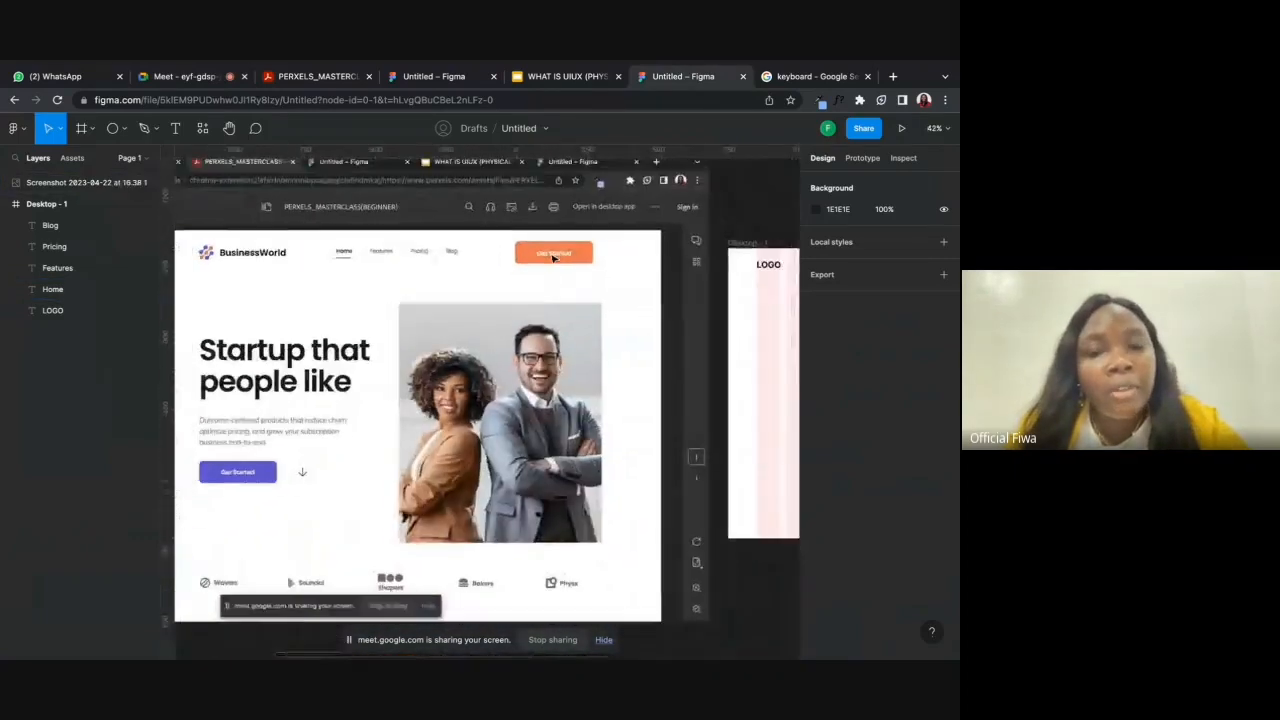
scroll(552, 254, down, 3)
scroll(552, 256, down, 2)
scroll(657, 274, right, 3)
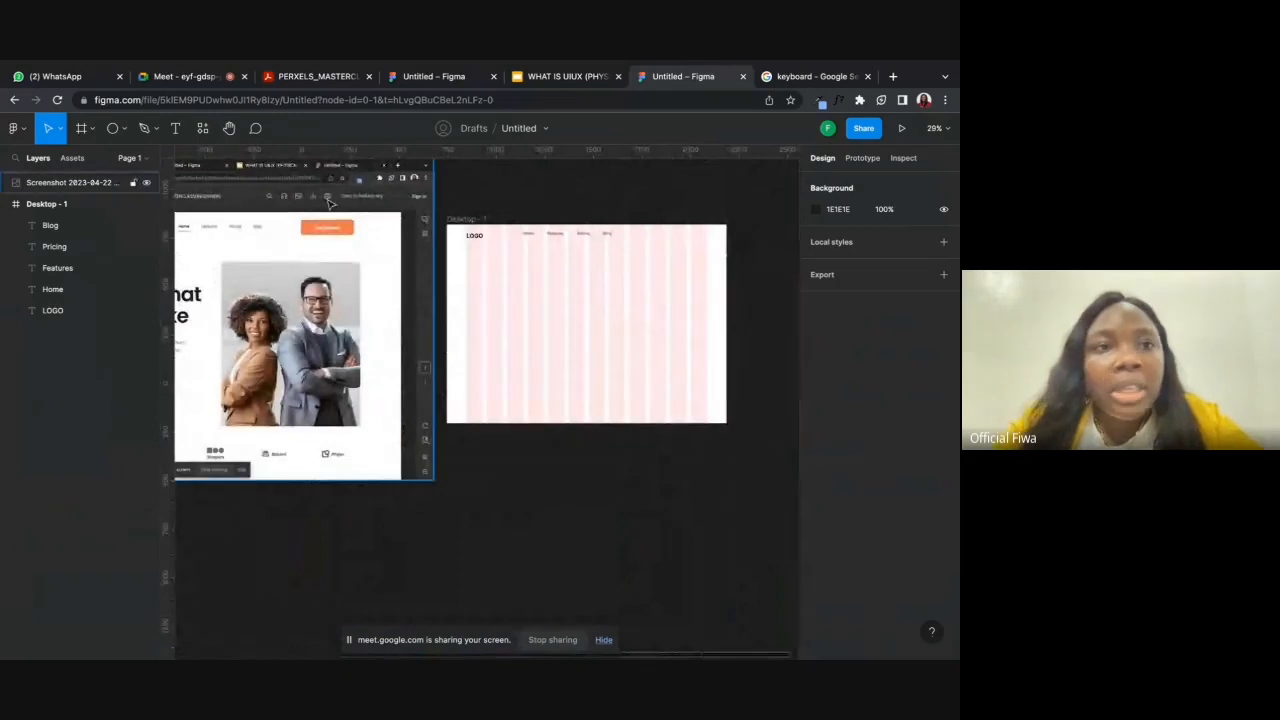
click(144, 132)
click(123, 129)
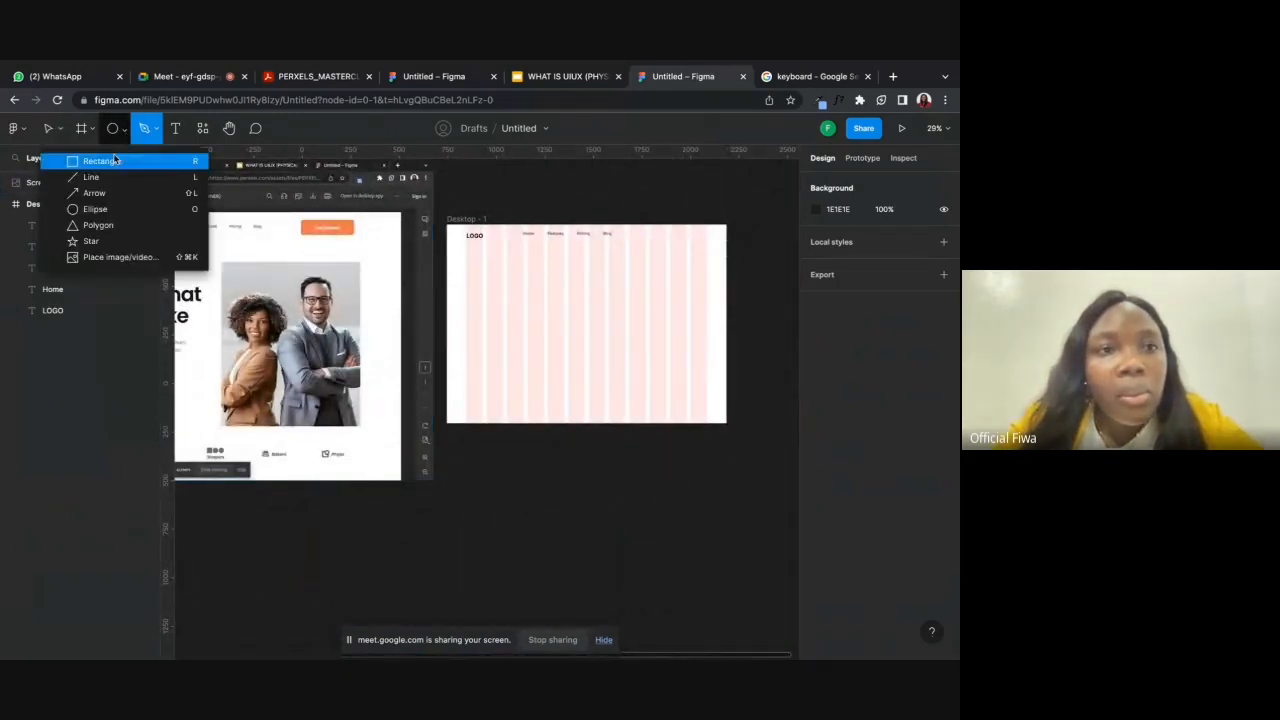
click(100, 160)
drag(664, 228, 707, 245)
- Nudge the logo, all navigation links and the rectangle down together until the rectangle sits at Y 30
drag(451, 251, 700, 232)
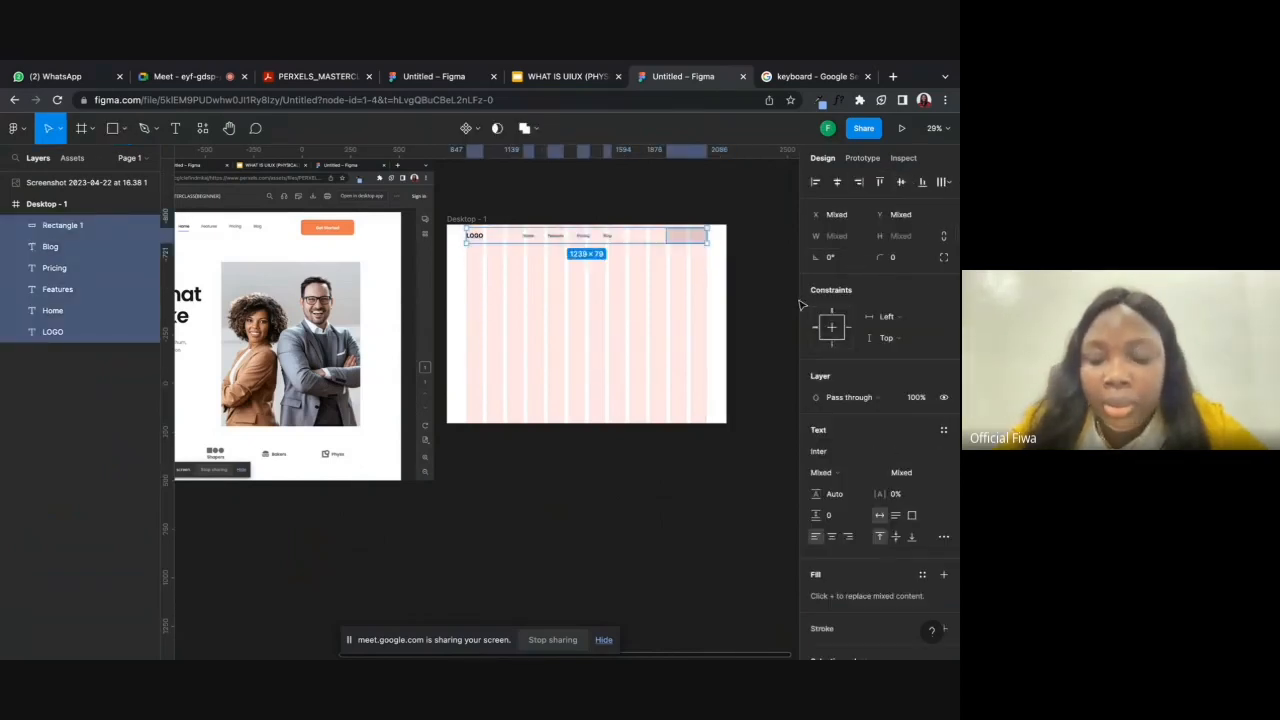
key(Down)
key(Down)
key(Down)
key(Down)
key(Down)
key(Down)
key(Down)
key(Down)
key(Down)
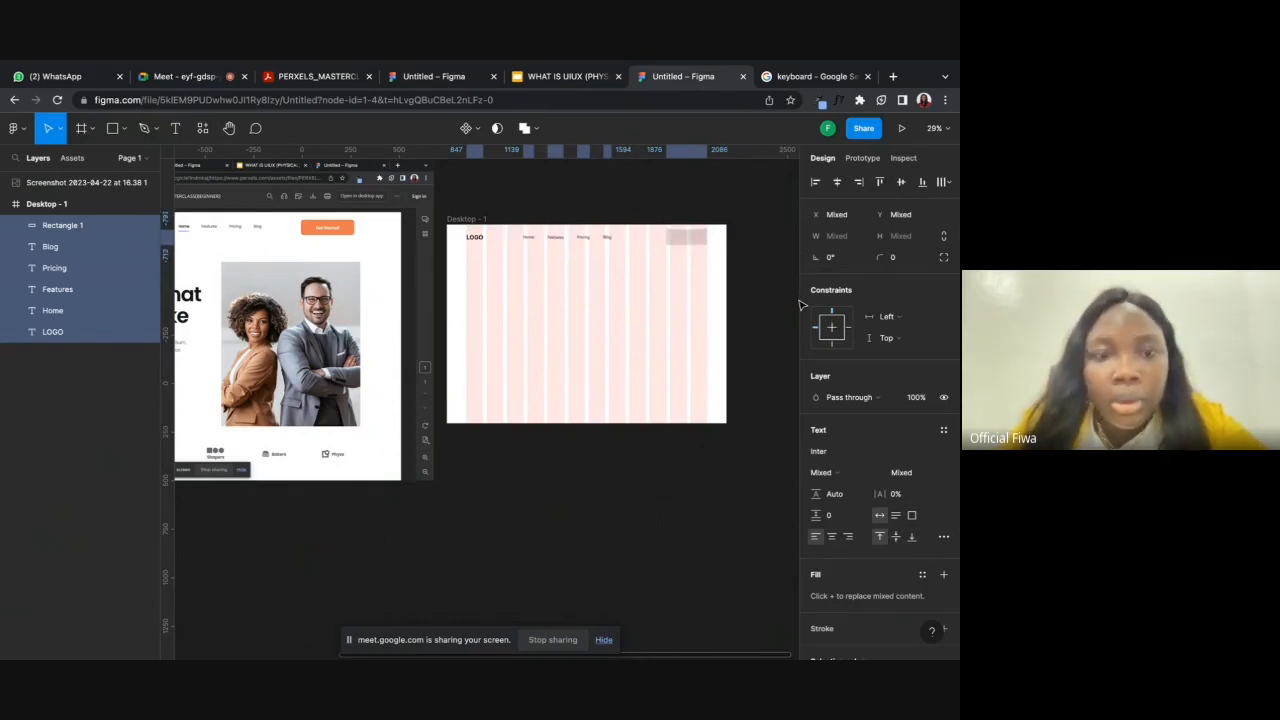
click(676, 304)
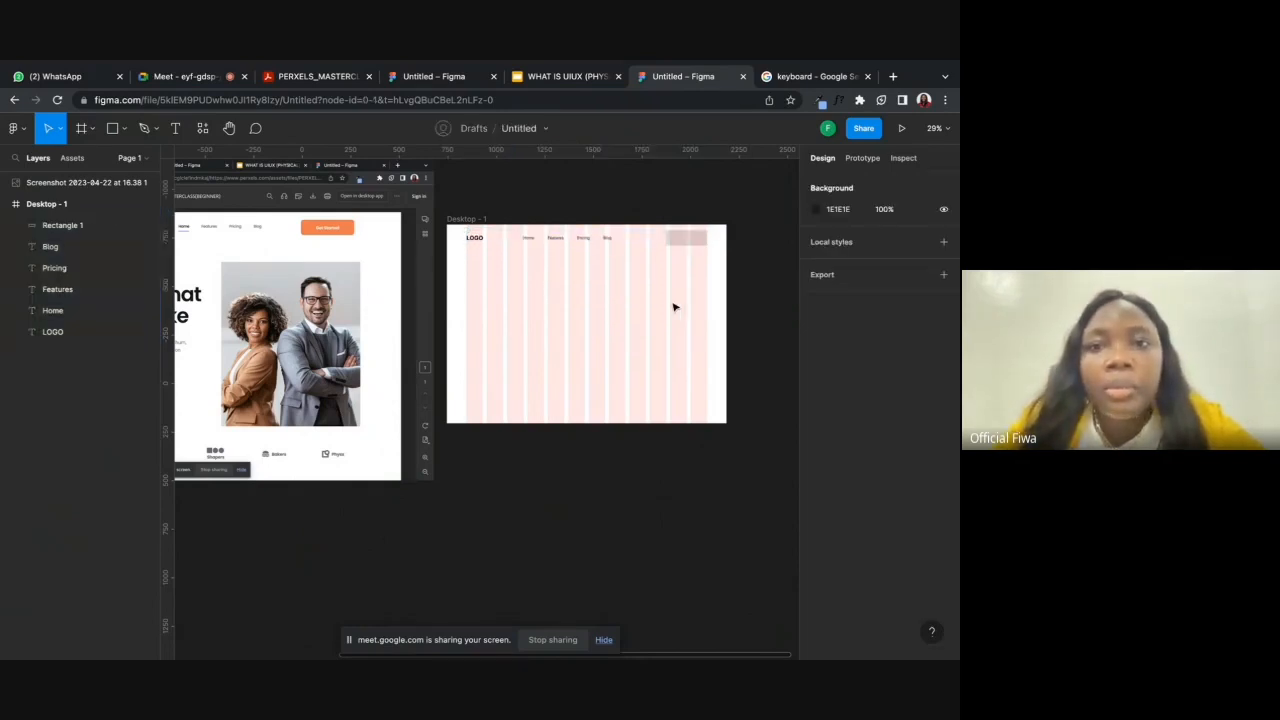
- Widen the header rectangle to 259 px by extending its left edge to X 1081
click(687, 249)
drag(660, 236, 654, 236)
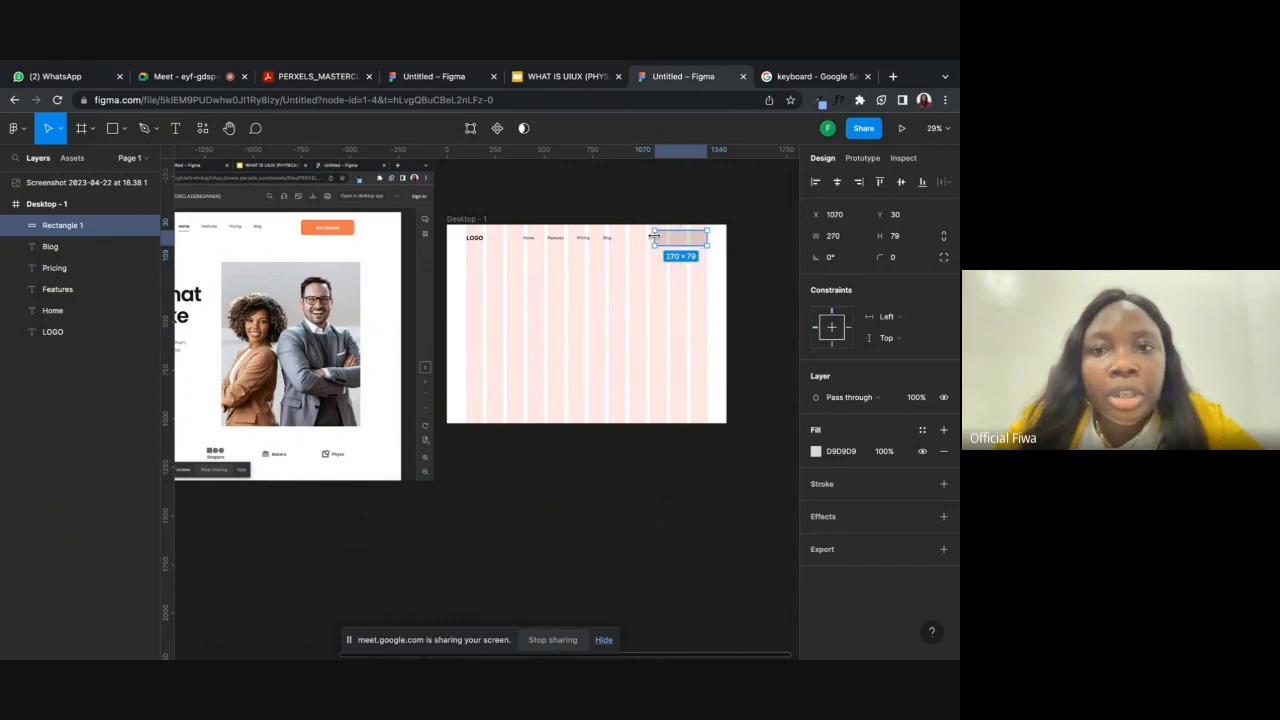
click(710, 274)
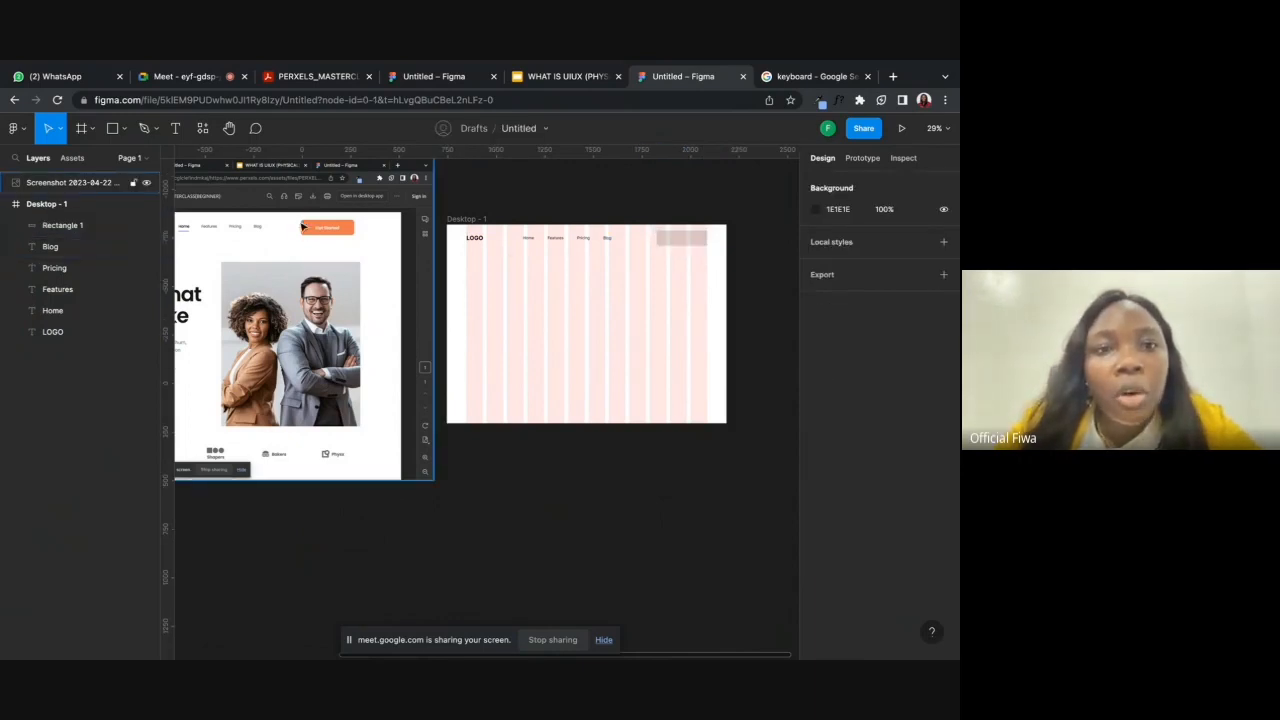
- Examine the rectangle's fit in the header and its corner radius setting
scroll(683, 222, up, 6)
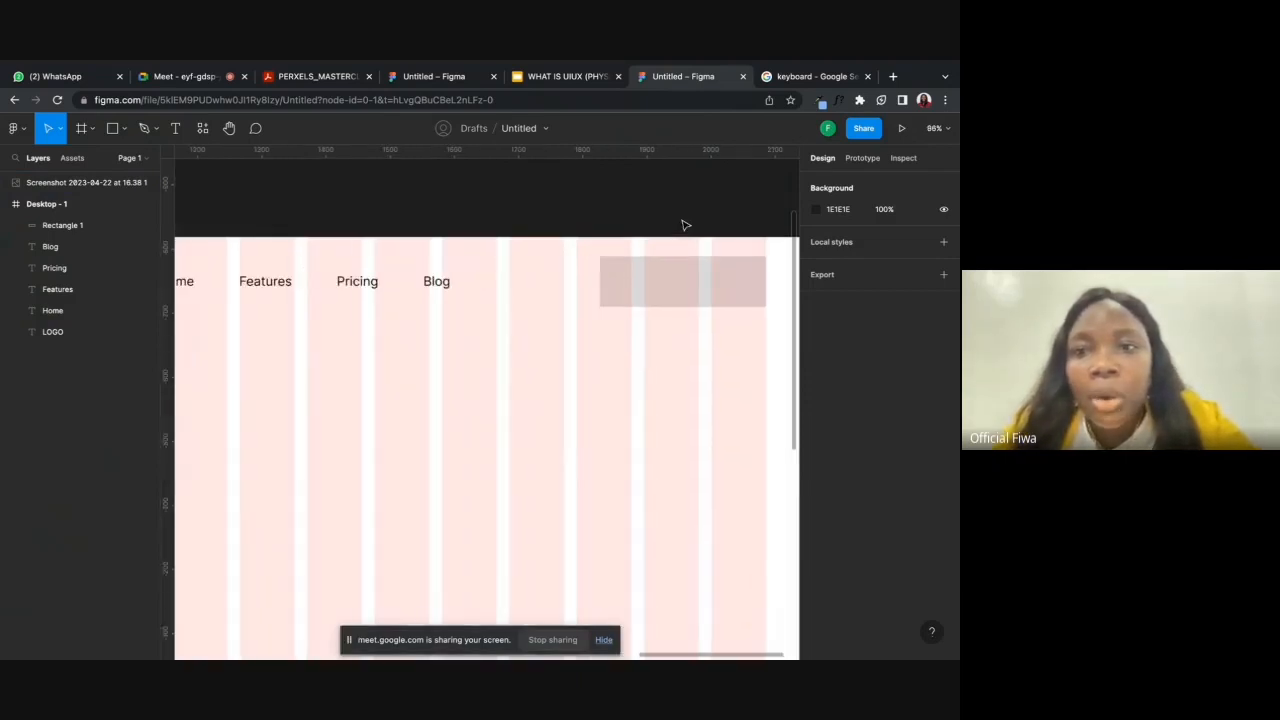
scroll(683, 224, right, 5)
click(469, 252)
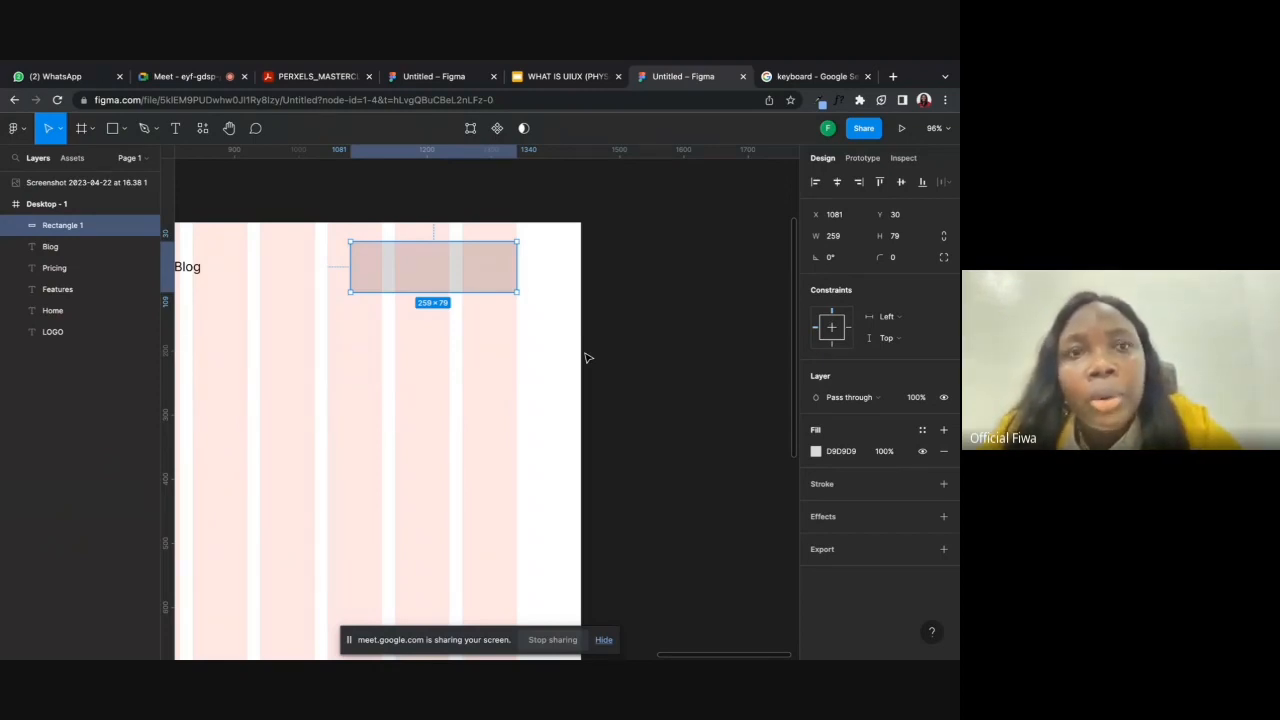
click(370, 397)
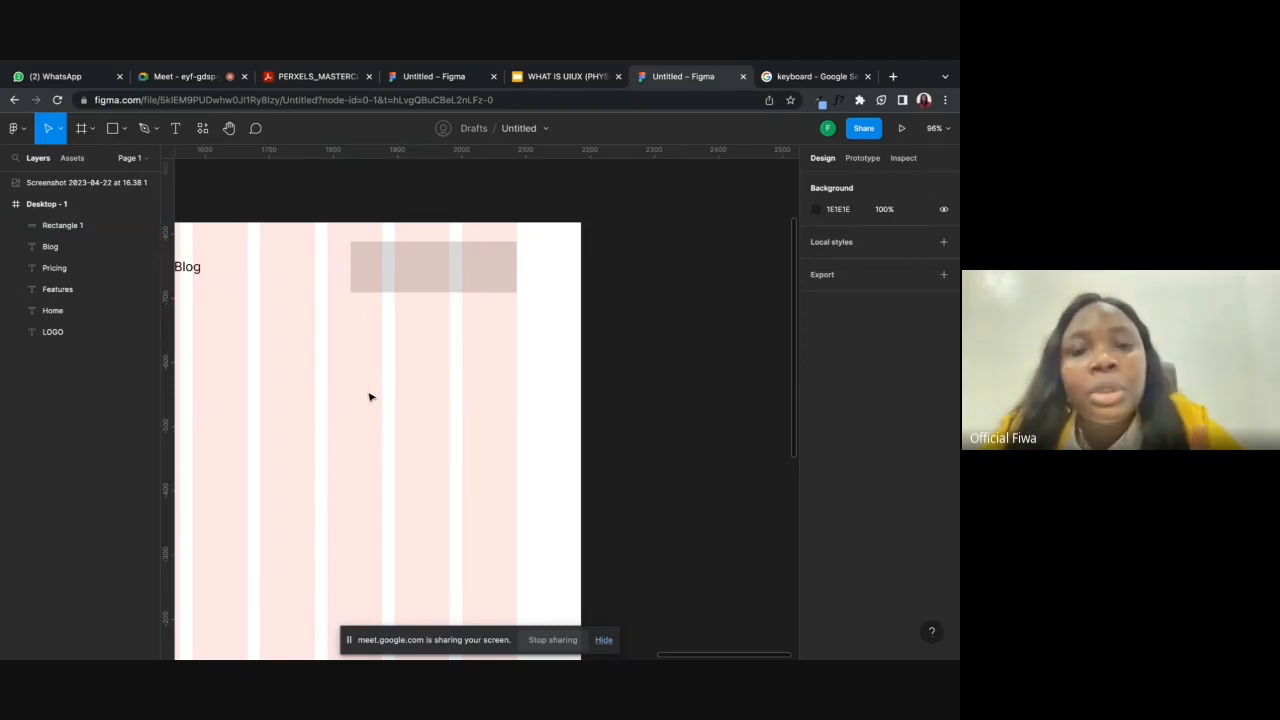
scroll(425, 362, down, 5)
scroll(427, 363, down, 3)
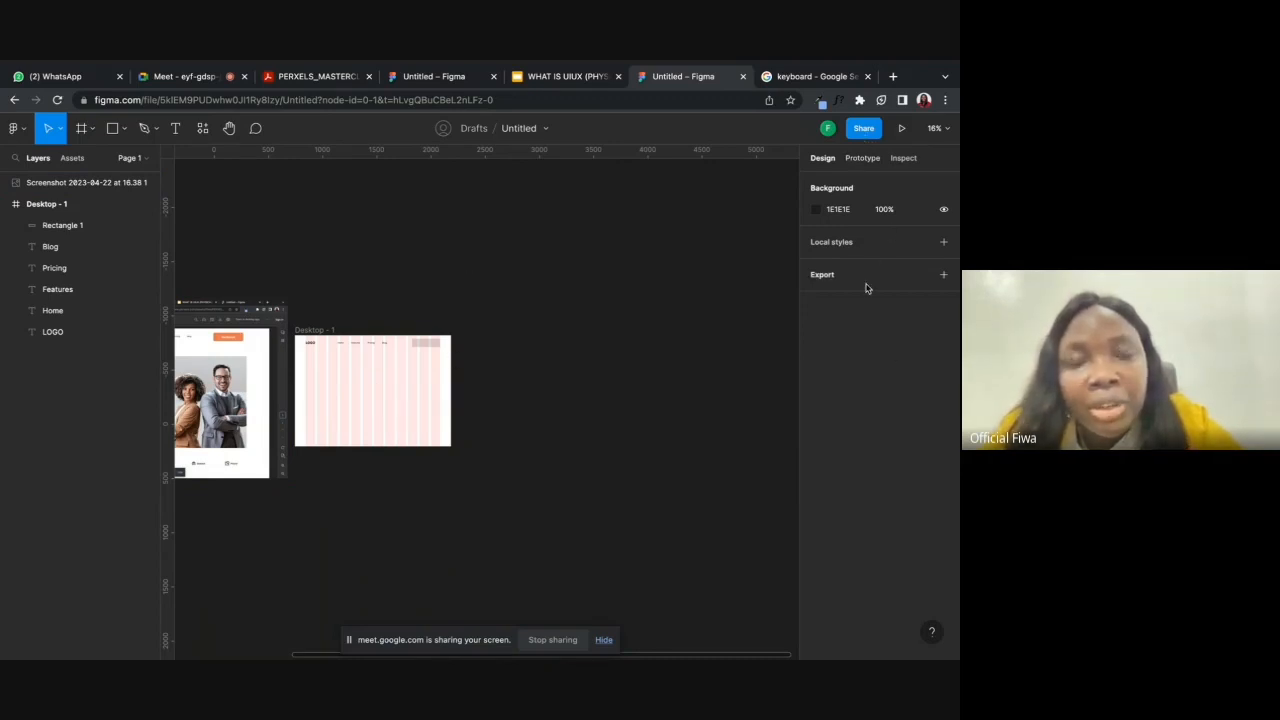
scroll(334, 357, up, 5)
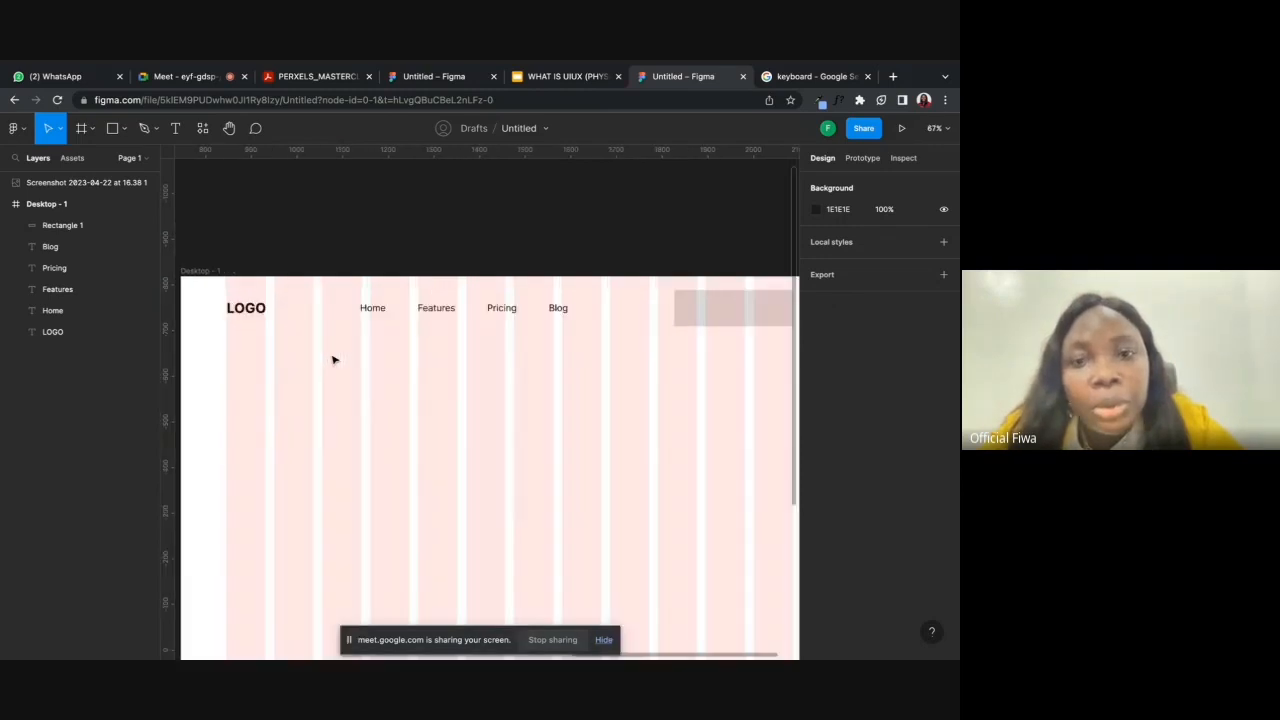
click(762, 312)
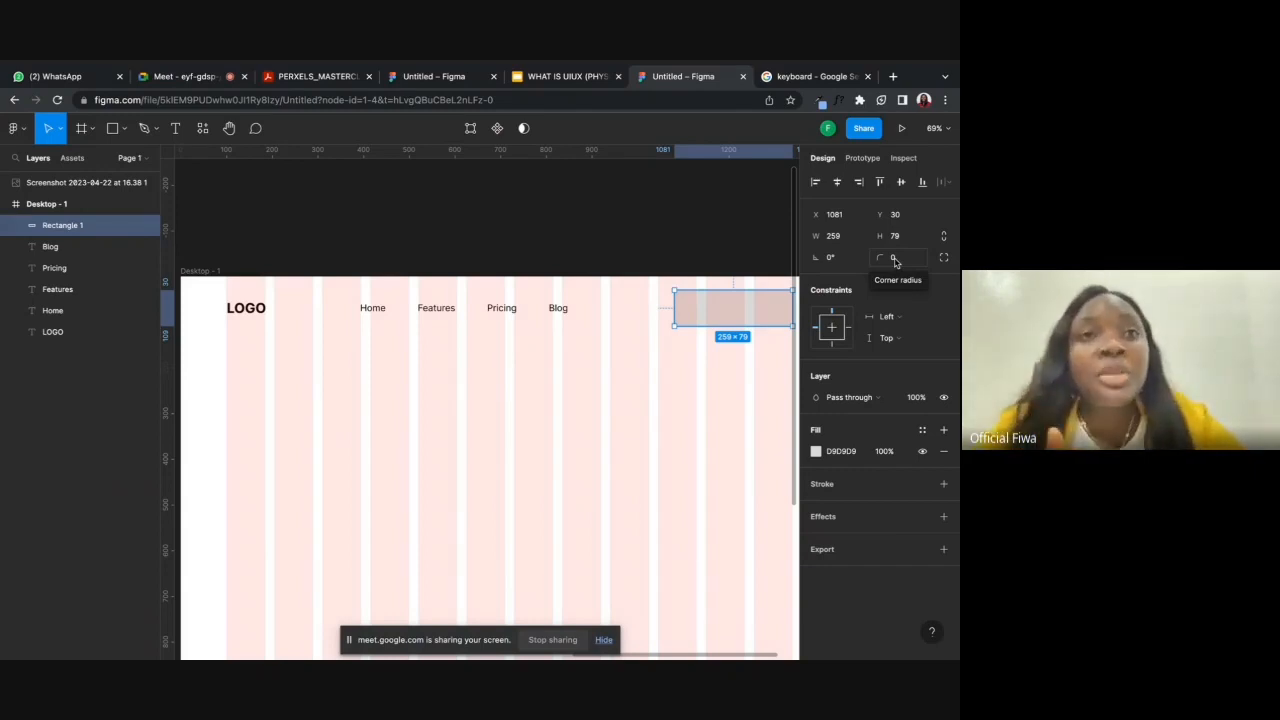
click(649, 400)
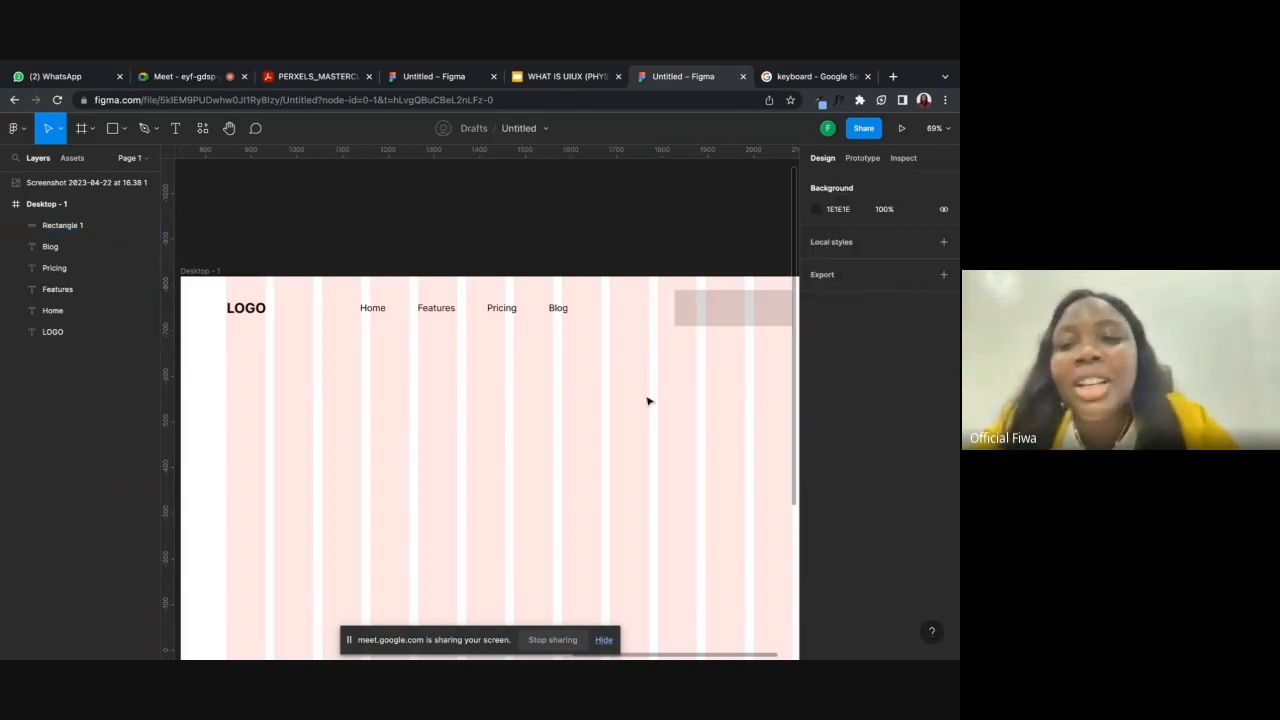
scroll(647, 396, down, 3)
click(705, 328)
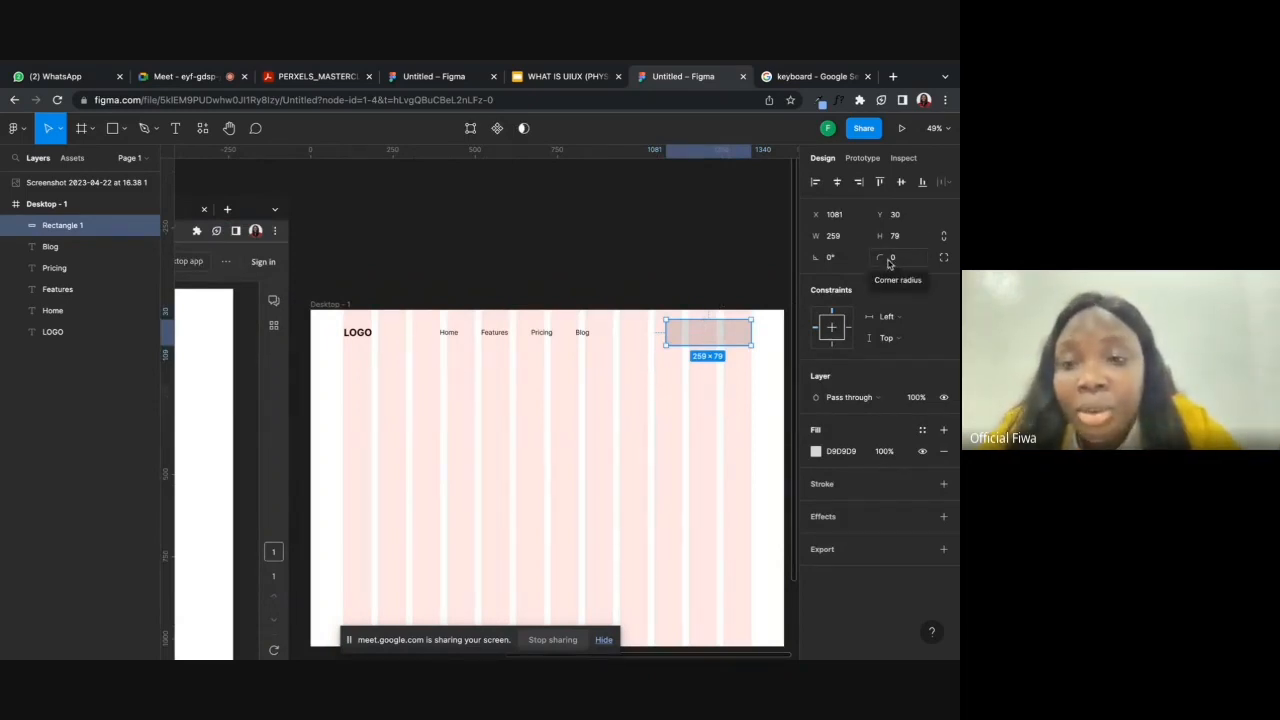
- Set the header rectangle's corner radius to 5 and inspect its right-hand corners
scroll(771, 271, up, 5)
click(706, 328)
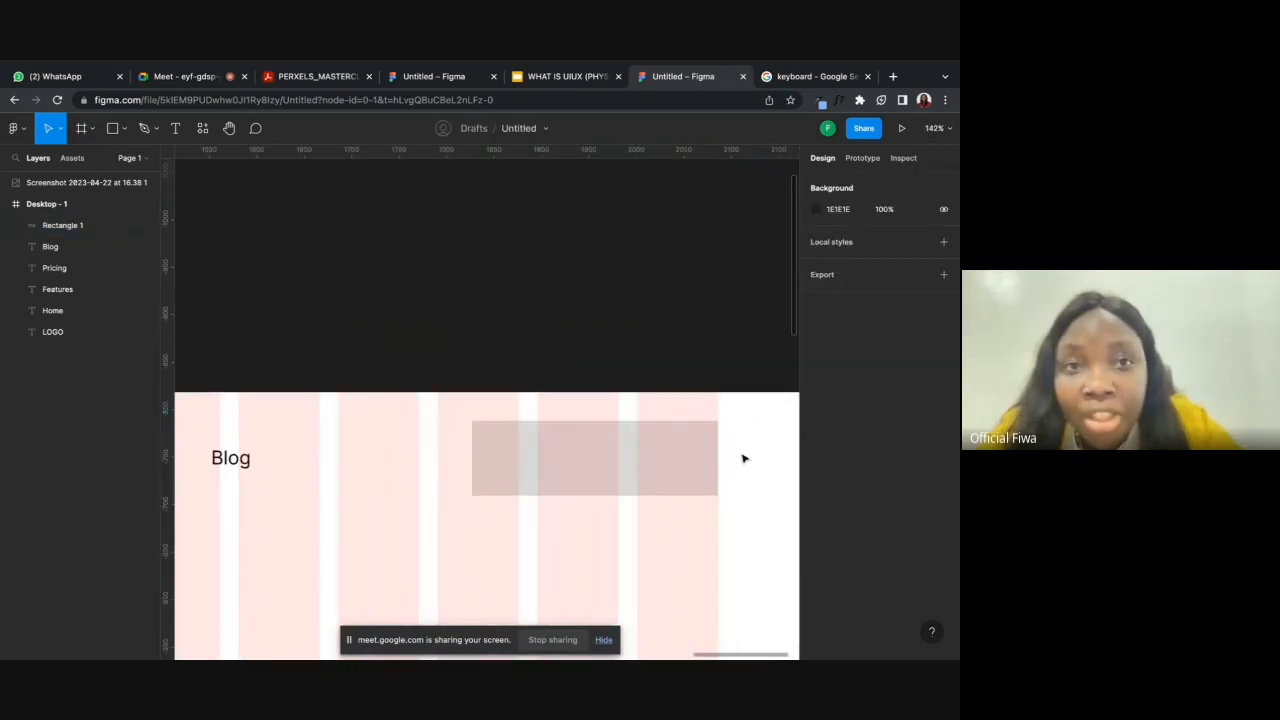
click(678, 451)
click(900, 260)
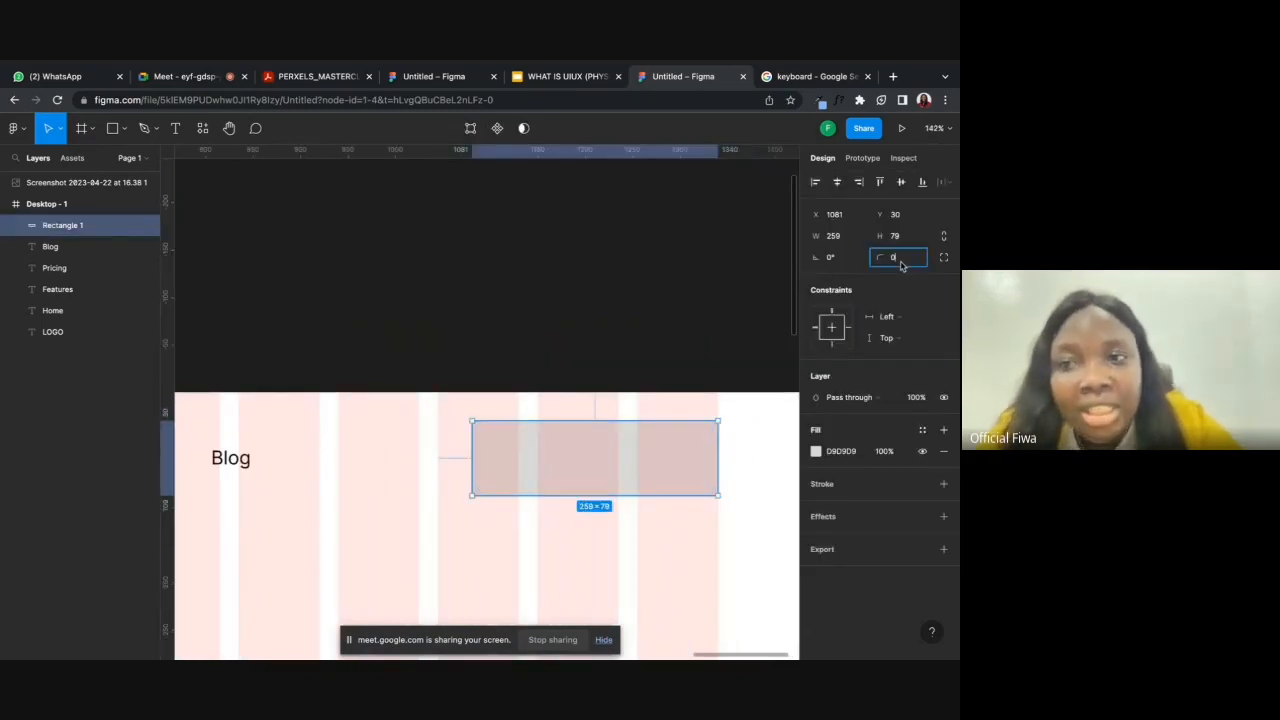
key(Return)
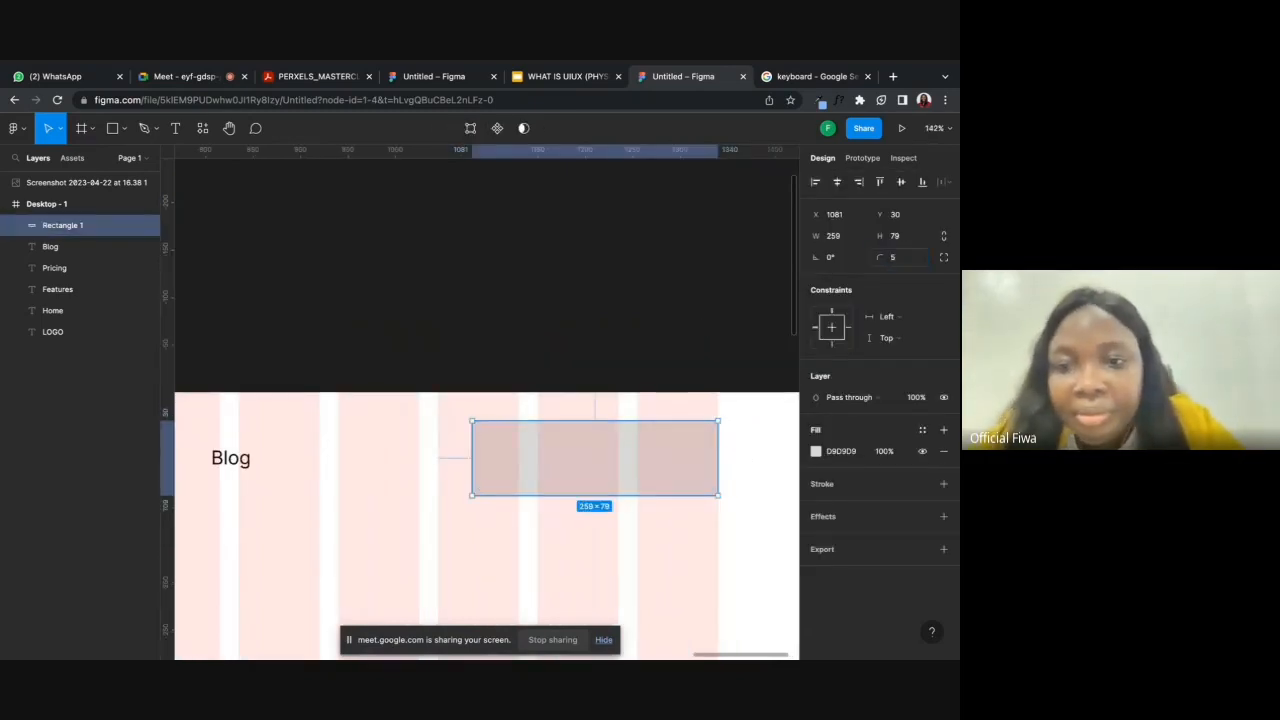
click(645, 354)
scroll(645, 354, up, 5)
scroll(645, 354, down, 4)
scroll(645, 354, right, 5)
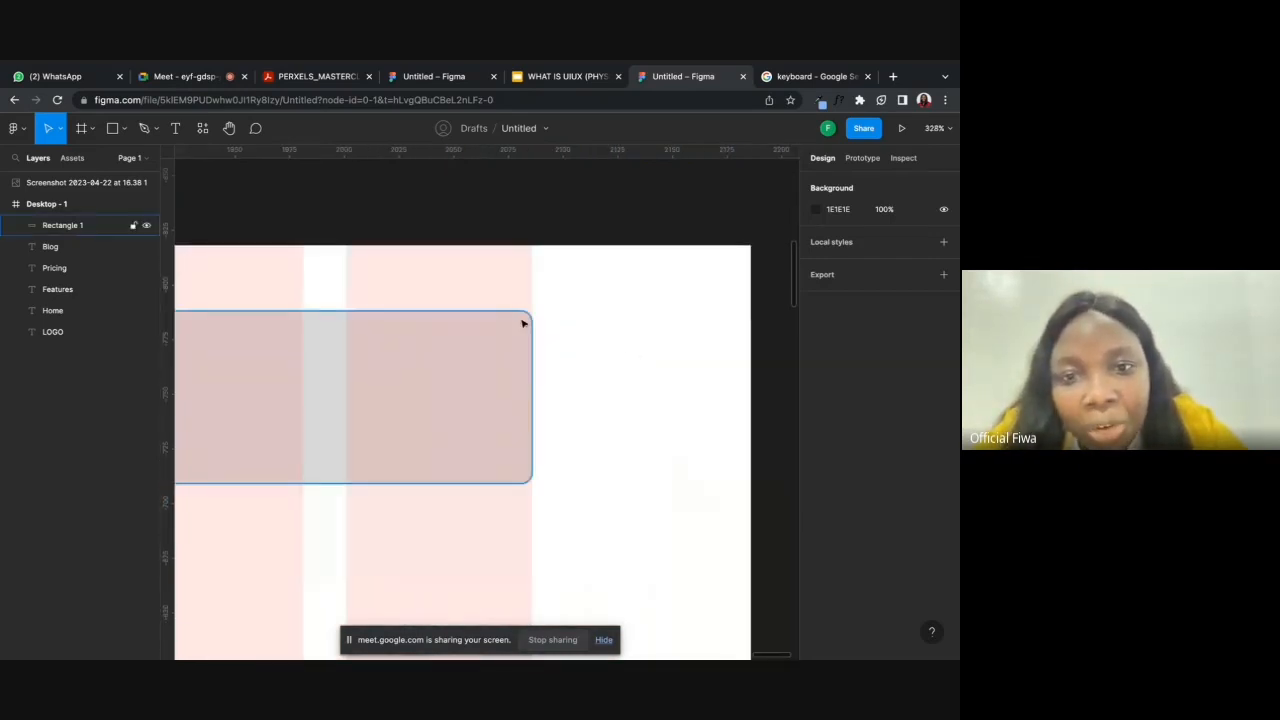
- Reset the rectangle's corner radius to 0 to compare it with sharp corners
click(530, 392)
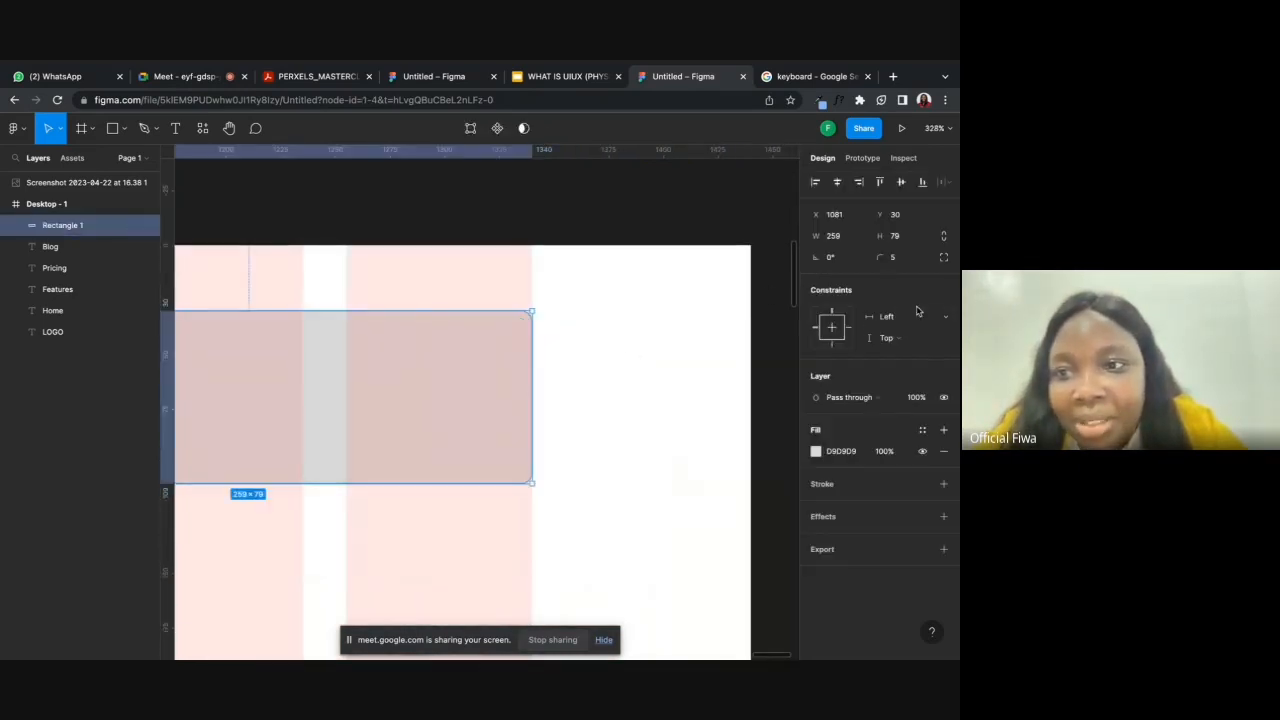
click(900, 260)
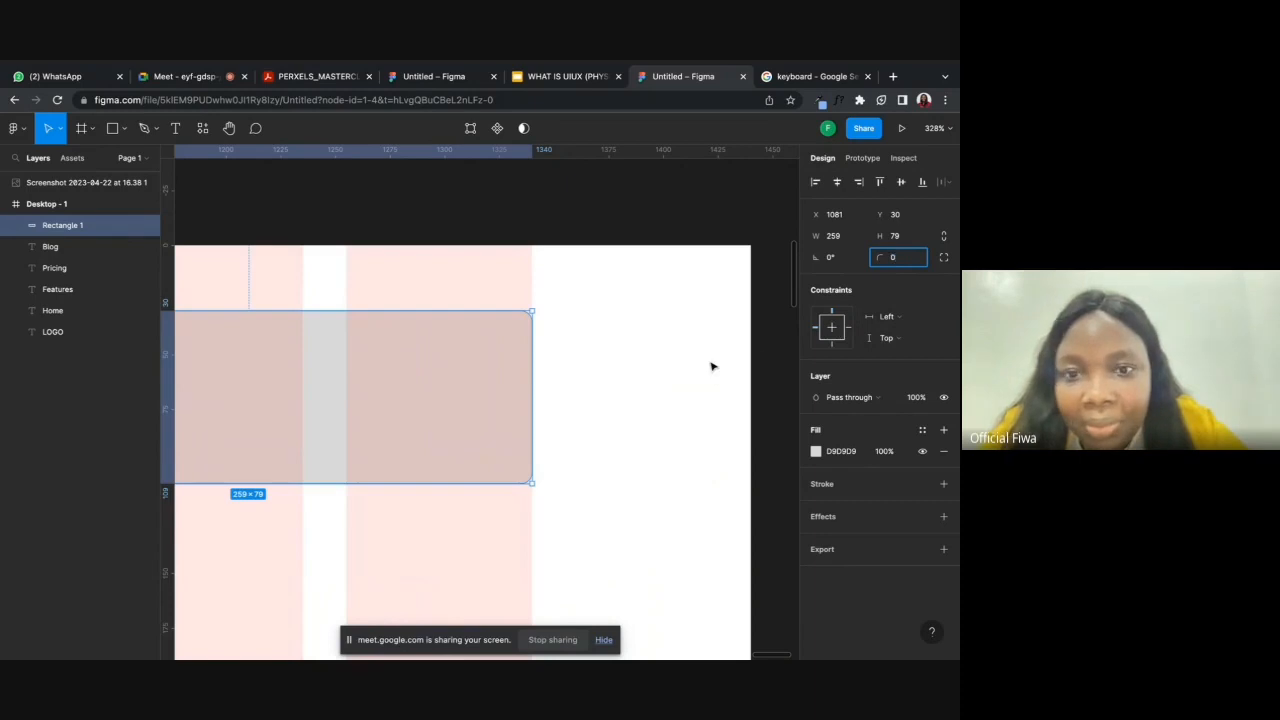
click(680, 368)
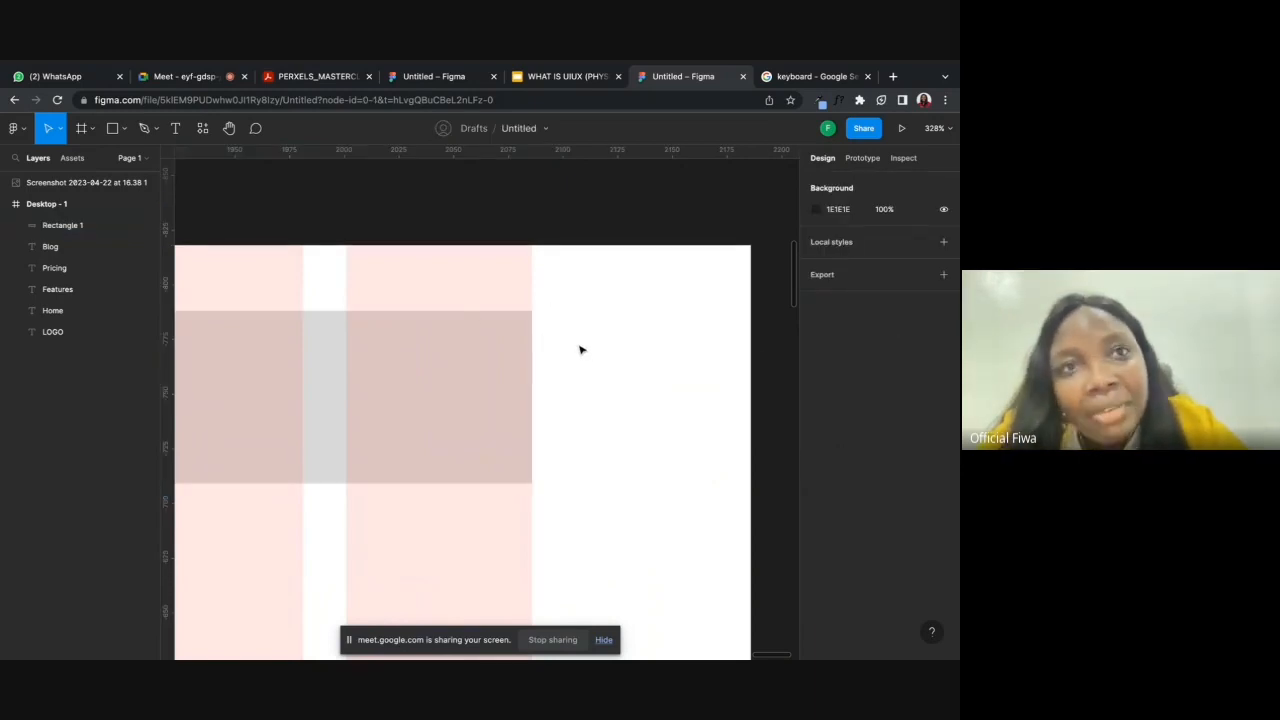
- Apply a corner radius of 5 to the header rectangle again
click(515, 347)
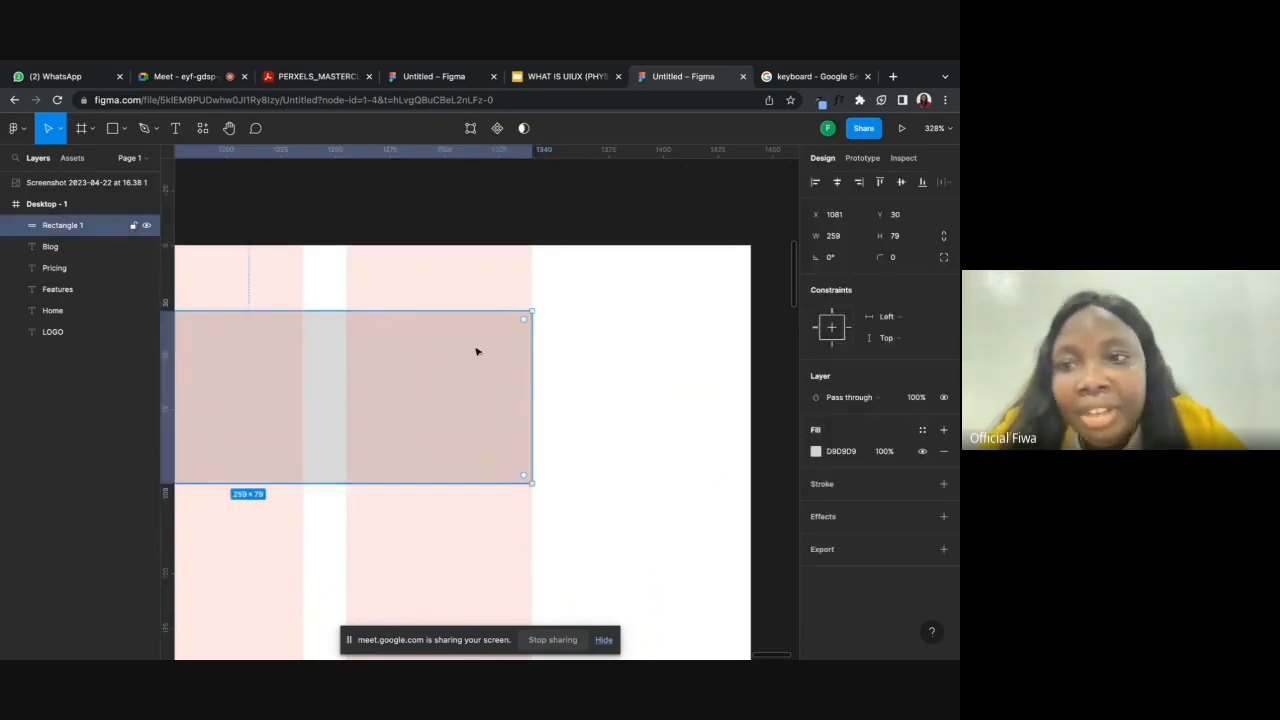
click(897, 260)
text(5)
key(Return)
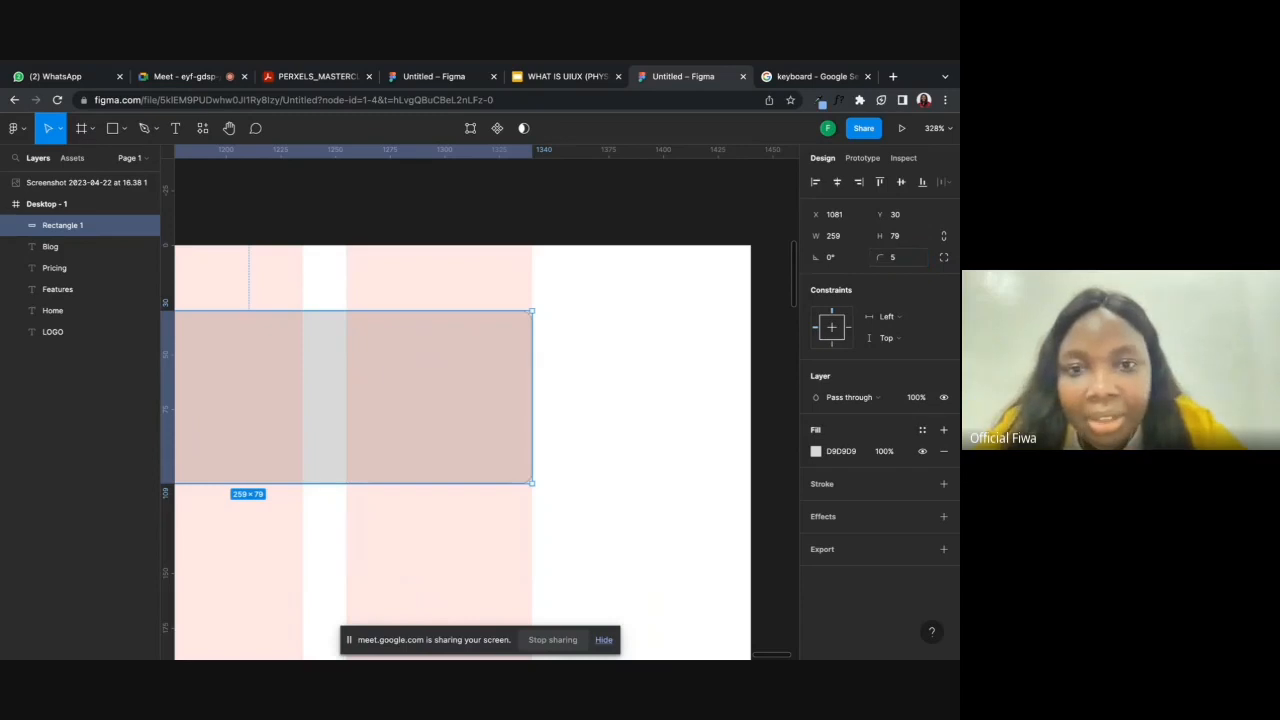
click(729, 263)
- Try larger corner radii of 10 and 20 on the header rectangle
click(485, 329)
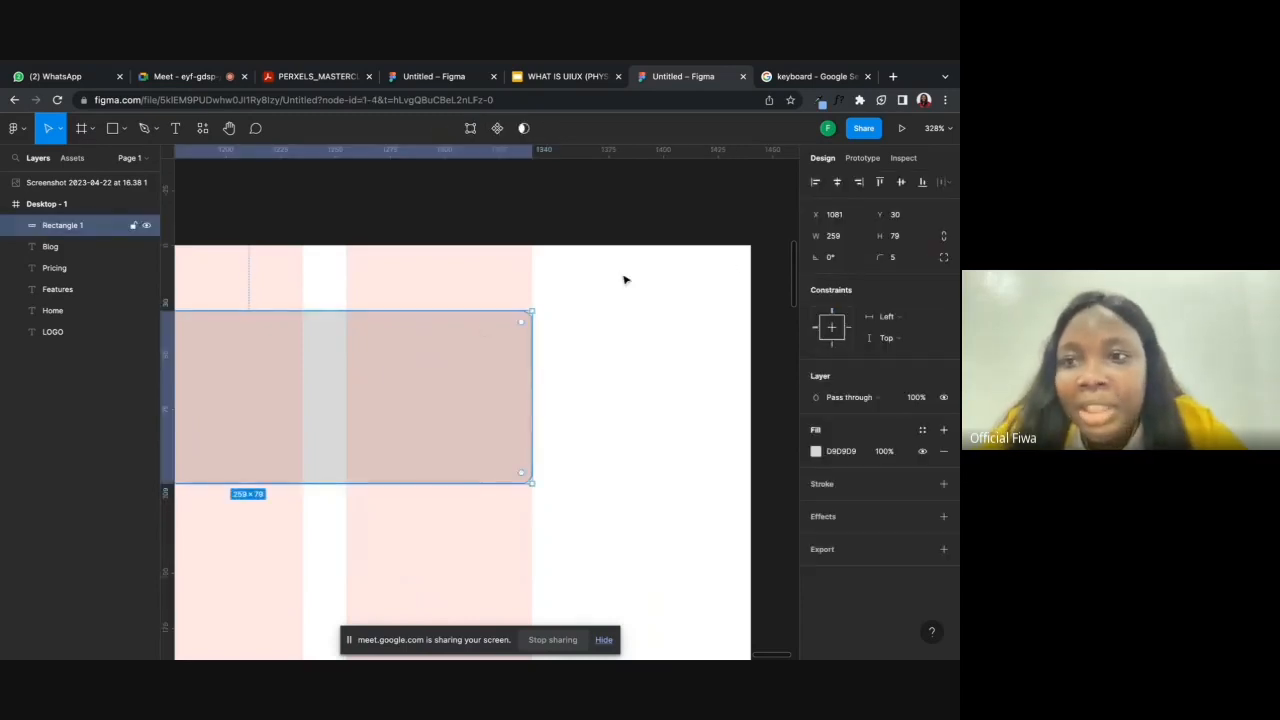
click(901, 259)
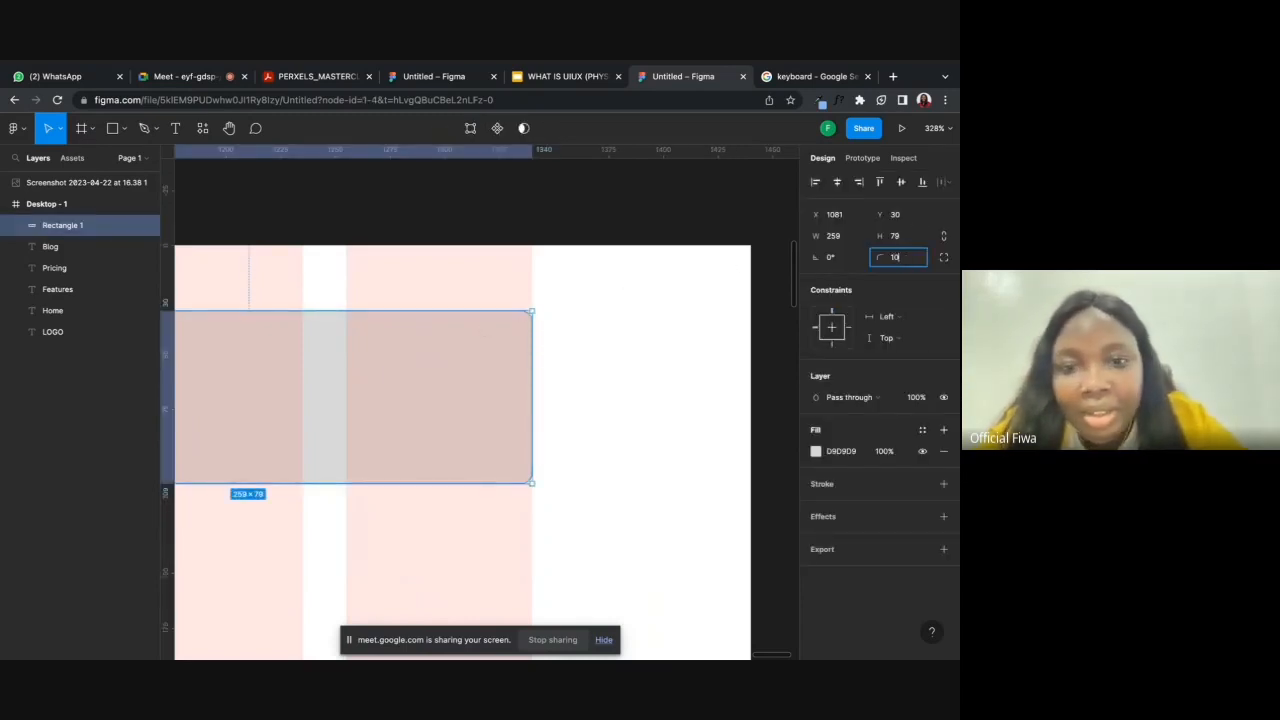
key(Return)
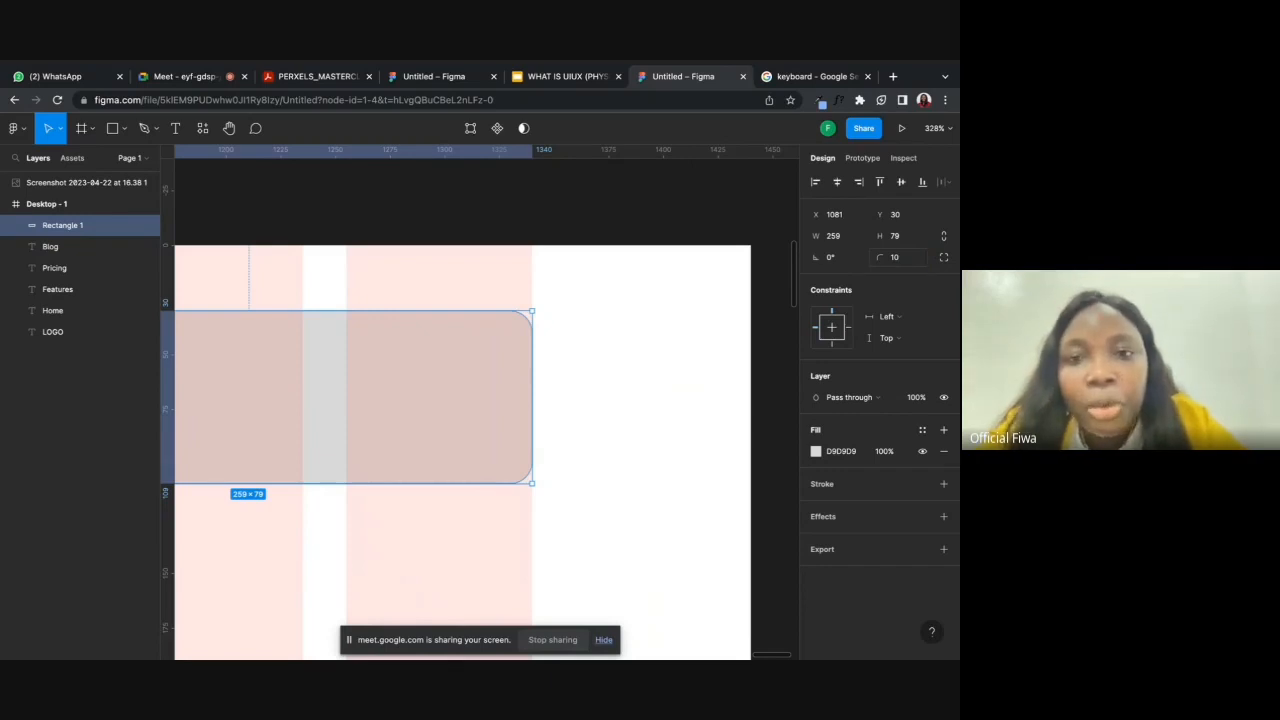
click(899, 258)
key(Return)
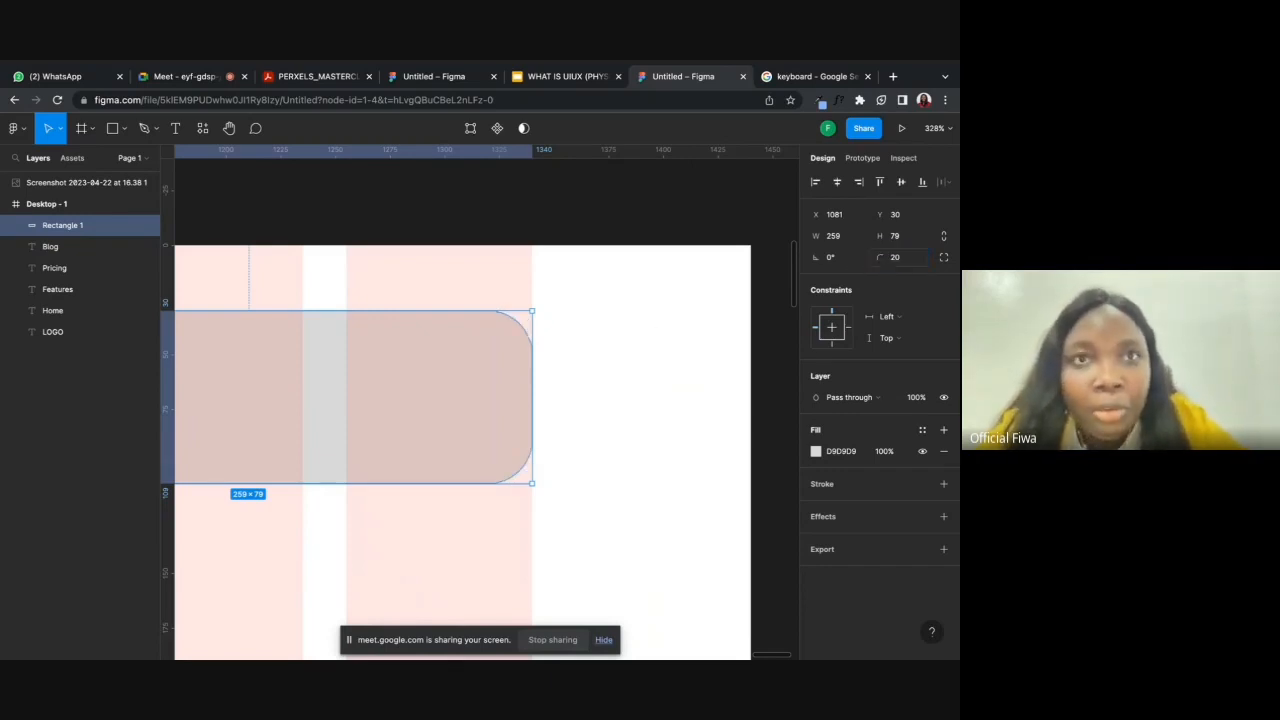
- Set the header rectangle's corner radius to 30
click(912, 256)
text(3)
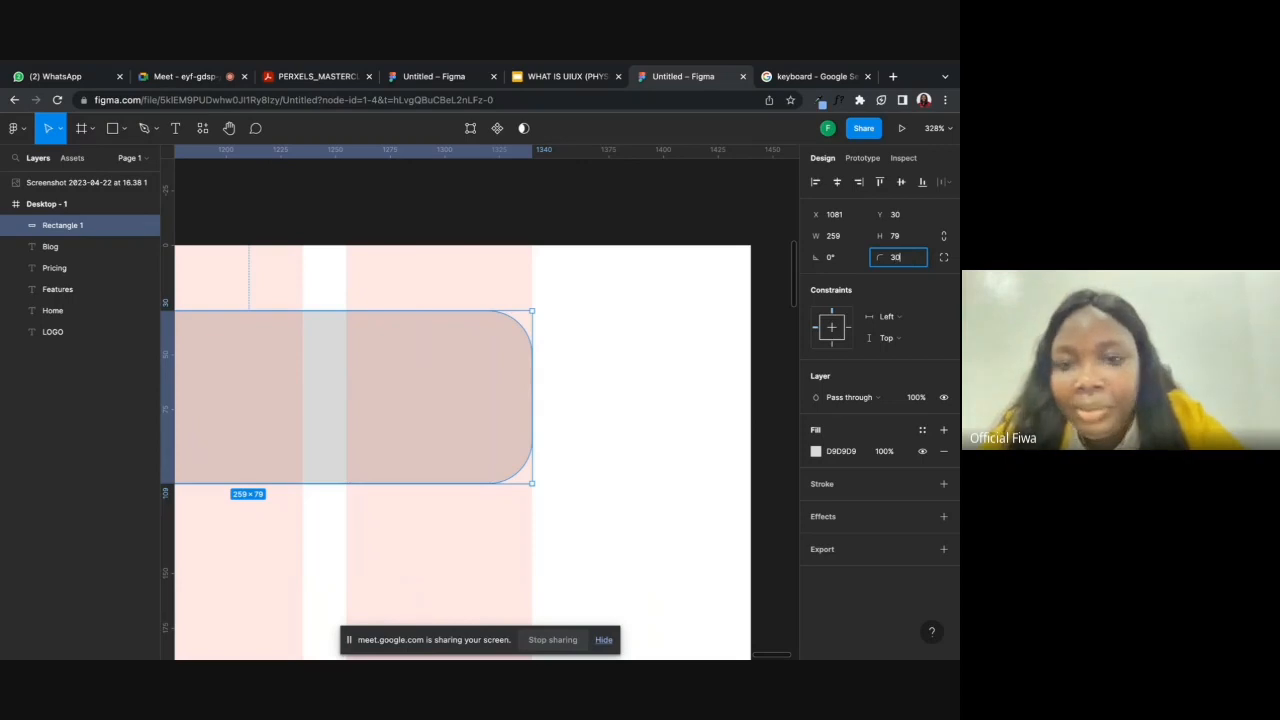
text(0)
key(Return)
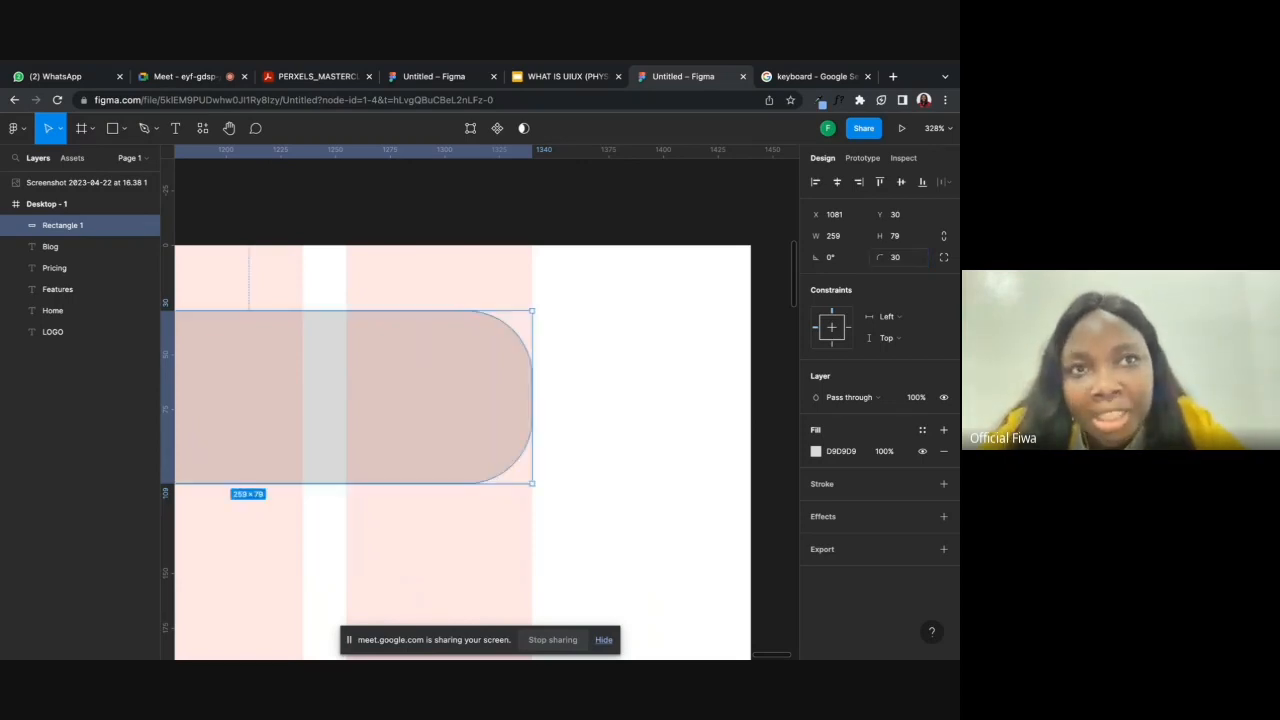
- Compare the header rectangle with the reference's orange Get Started button and set its corner radius to 10
scroll(651, 397, down, 10)
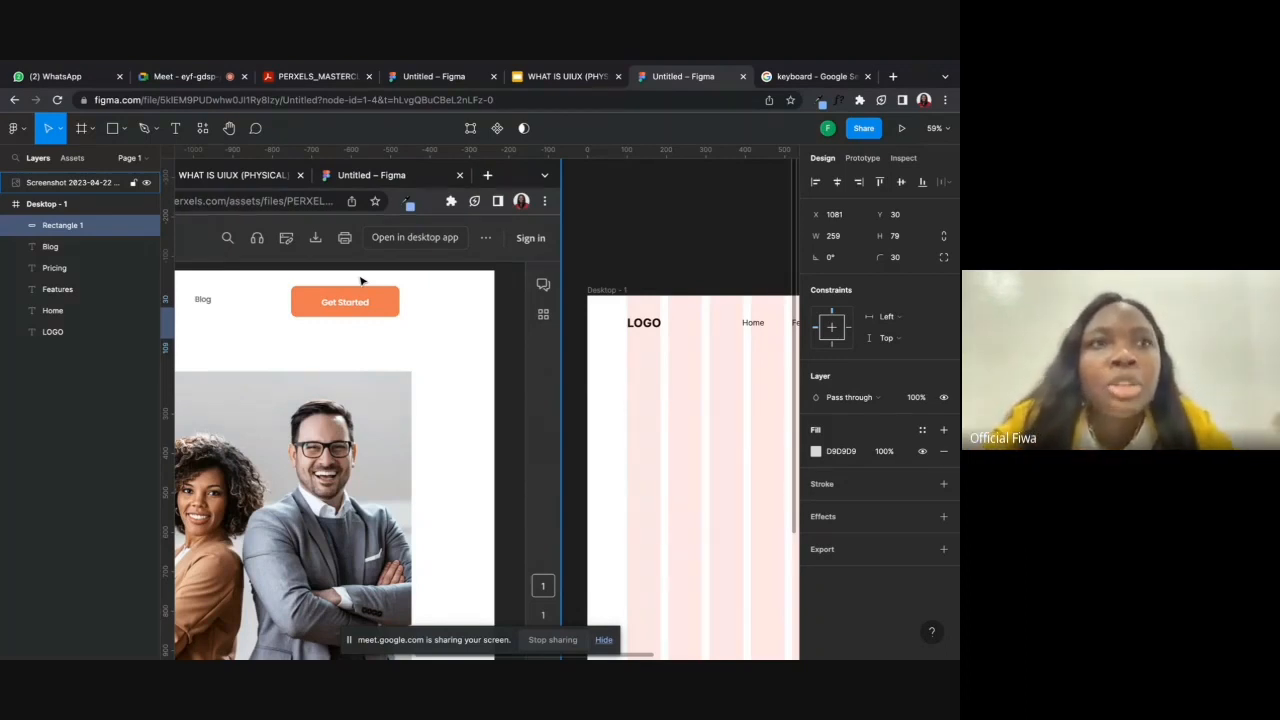
scroll(362, 280, right, 2)
scroll(362, 280, down, 1)
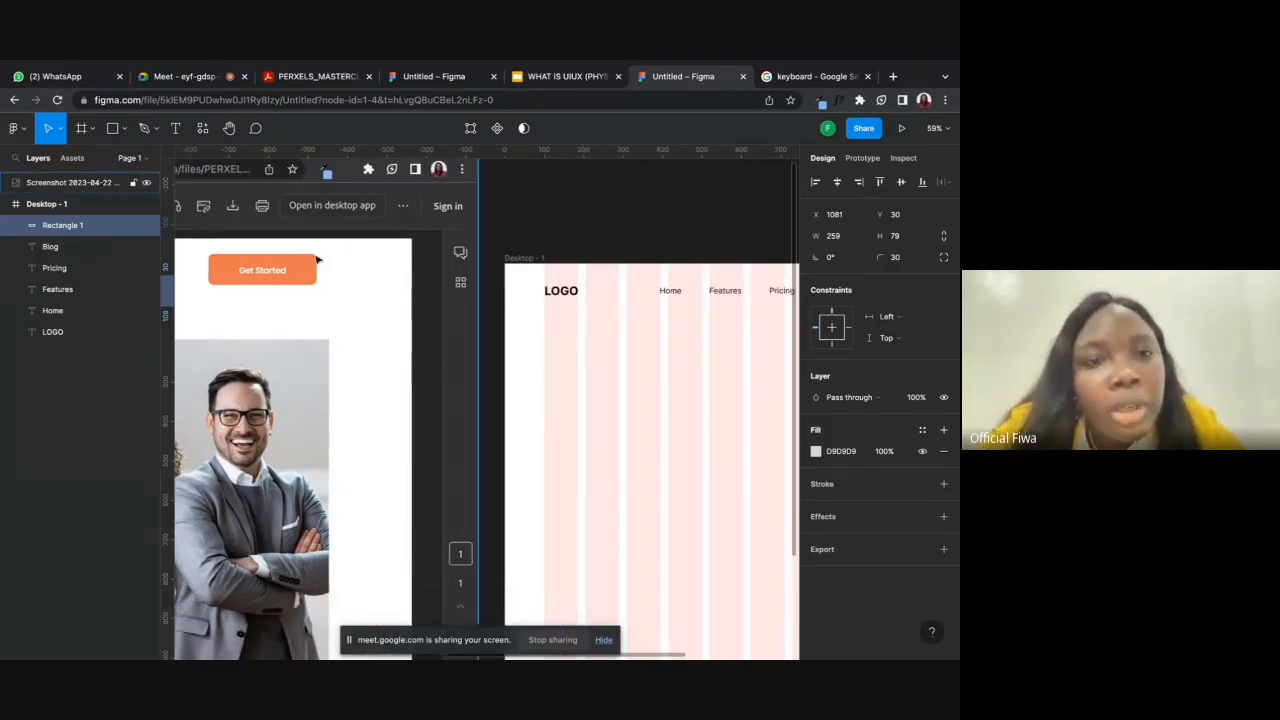
scroll(318, 263, right, 6)
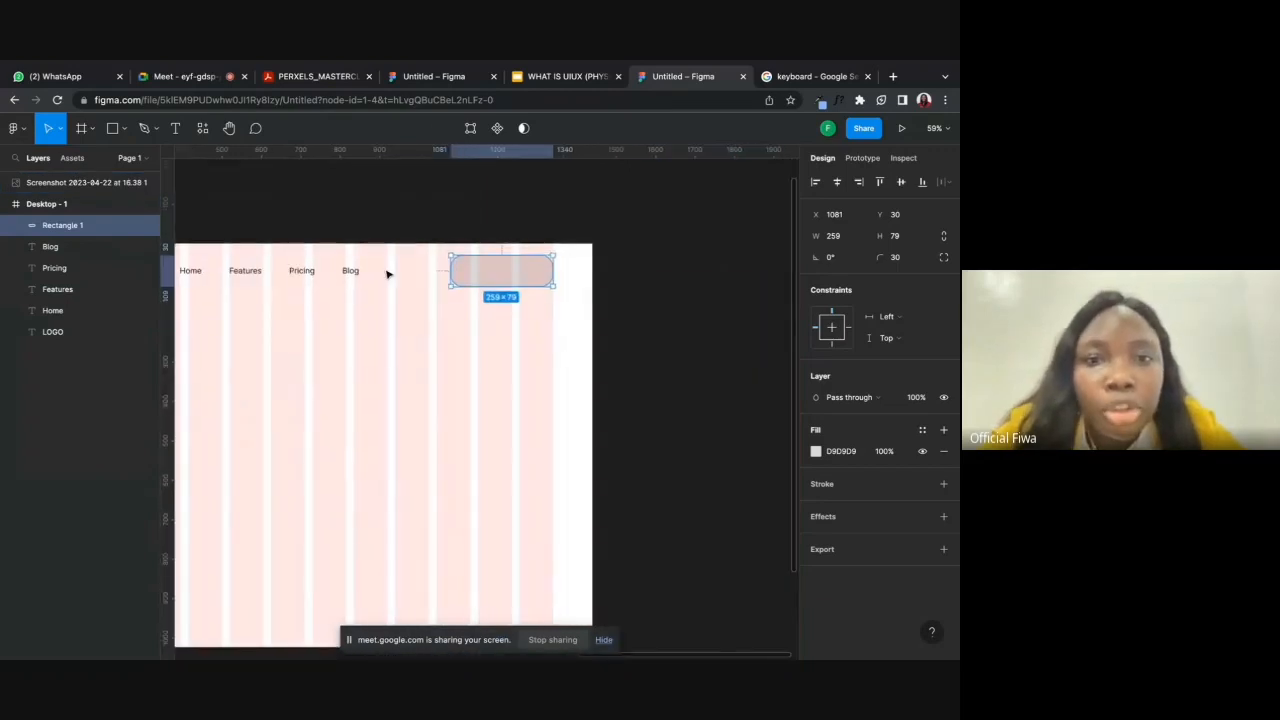
click(387, 275)
click(504, 280)
click(895, 258)
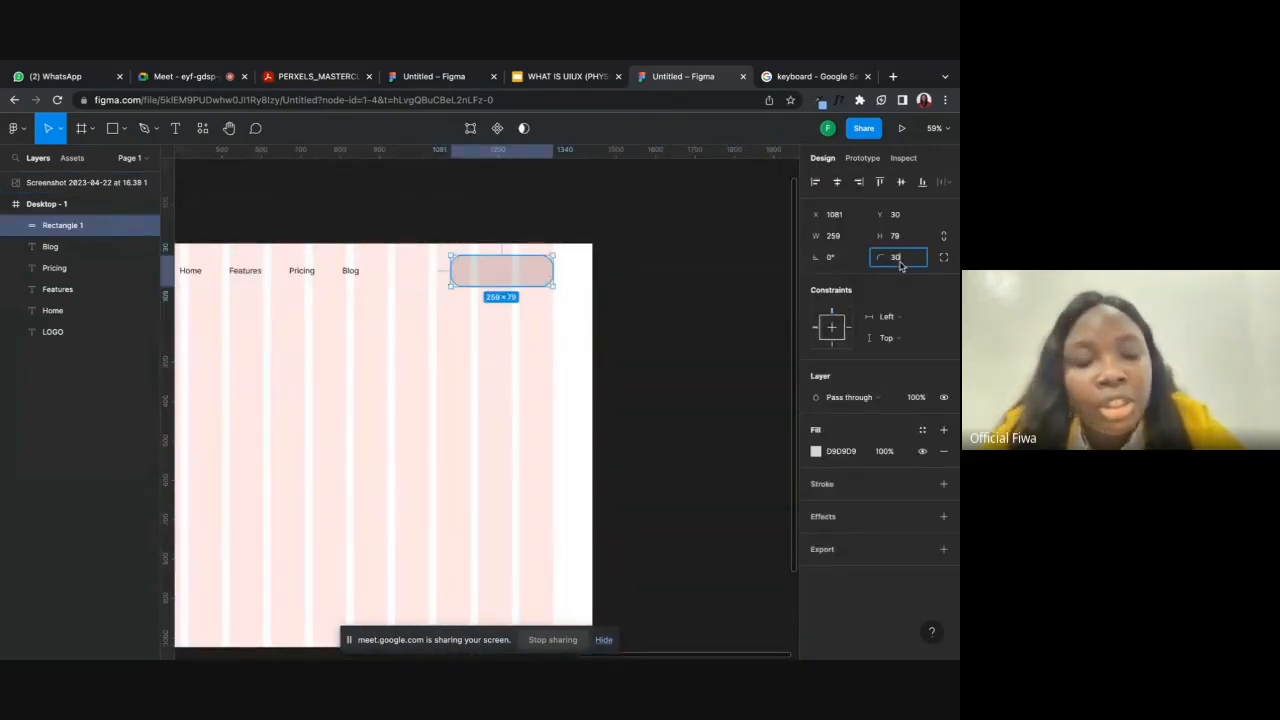
text(1)
click(645, 260)
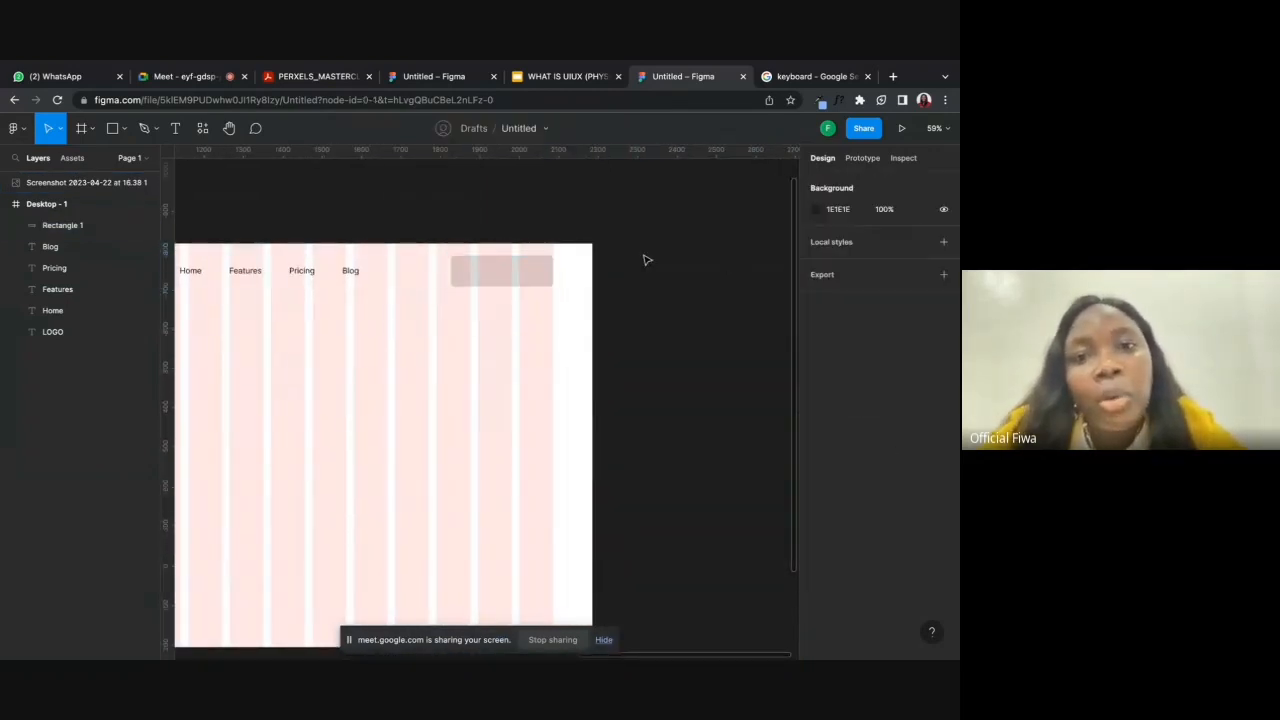
click(538, 275)
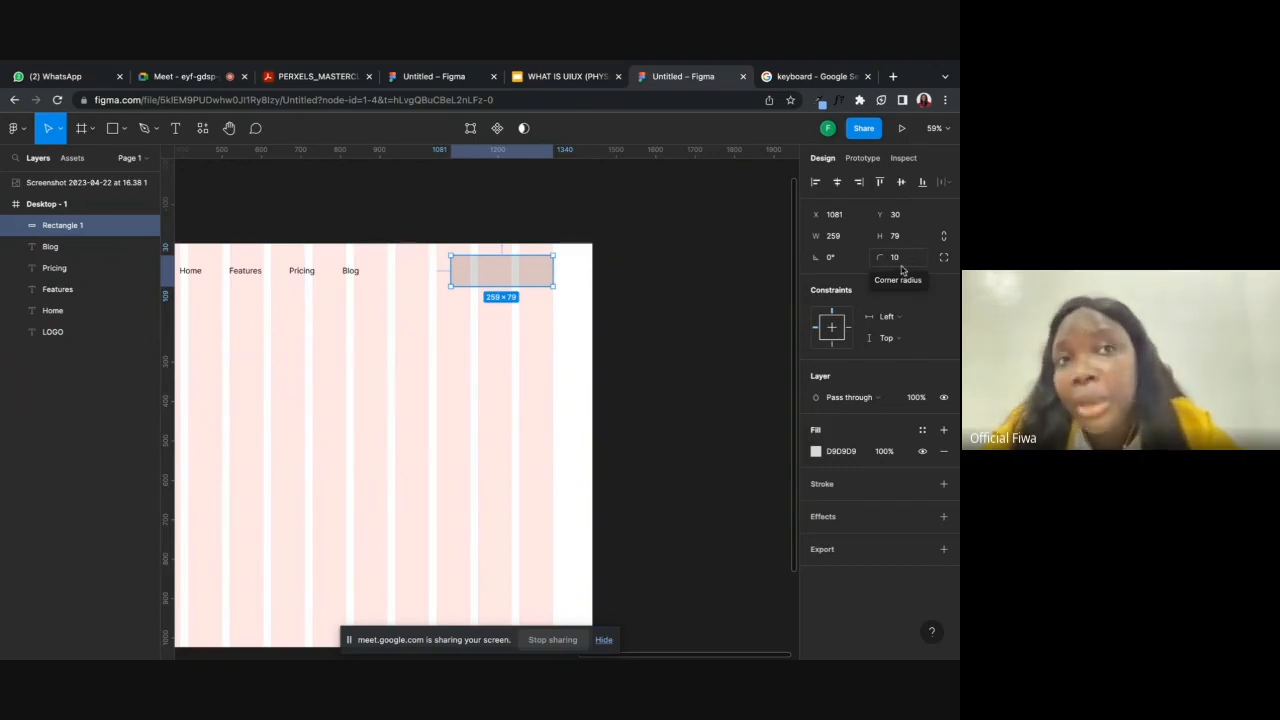
- Switch to the Google Meet call and read the participants' latest in-call messages
scroll(435, 330, down, 3)
scroll(435, 330, left, 5)
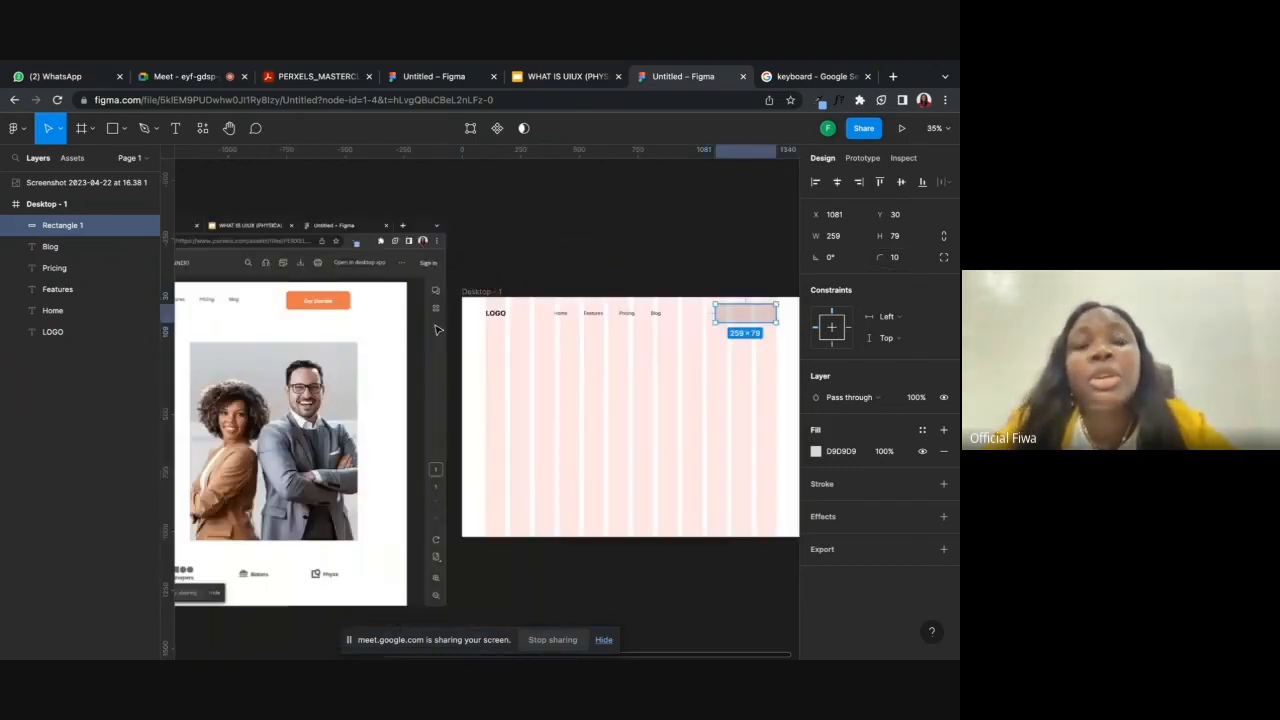
scroll(435, 330, down, 2)
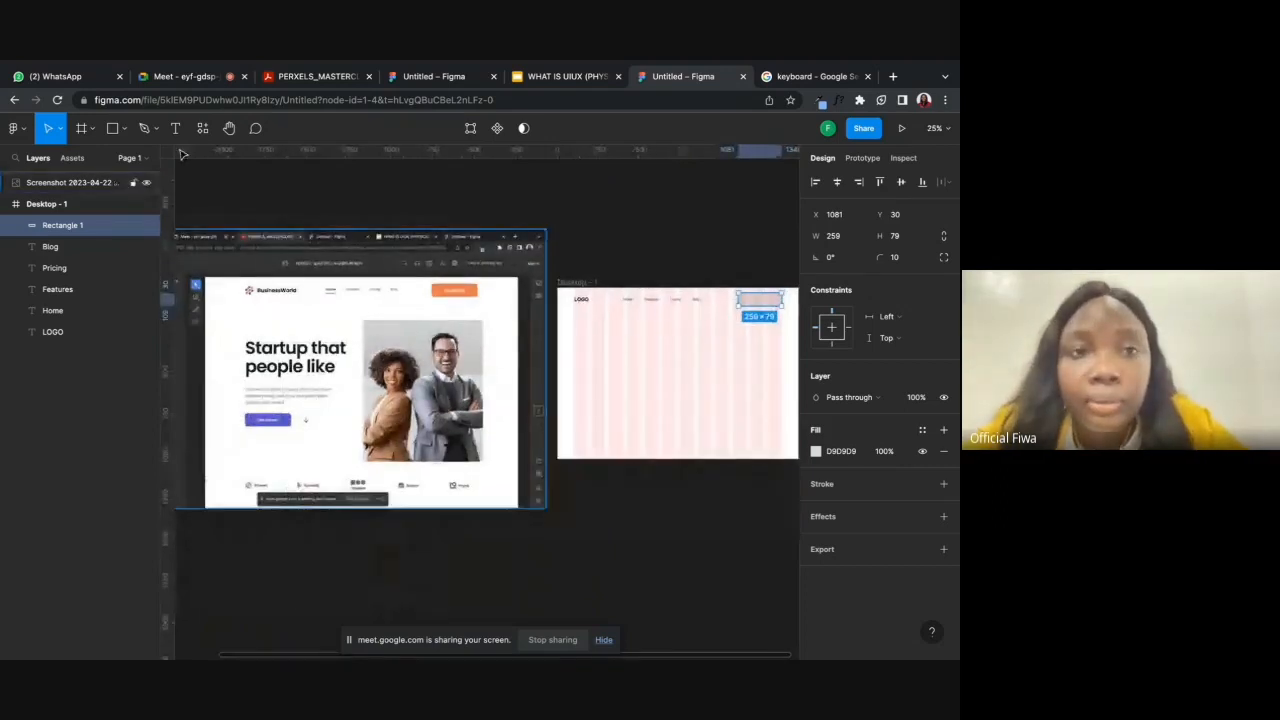
mouse_move(166, 78)
click(168, 111)
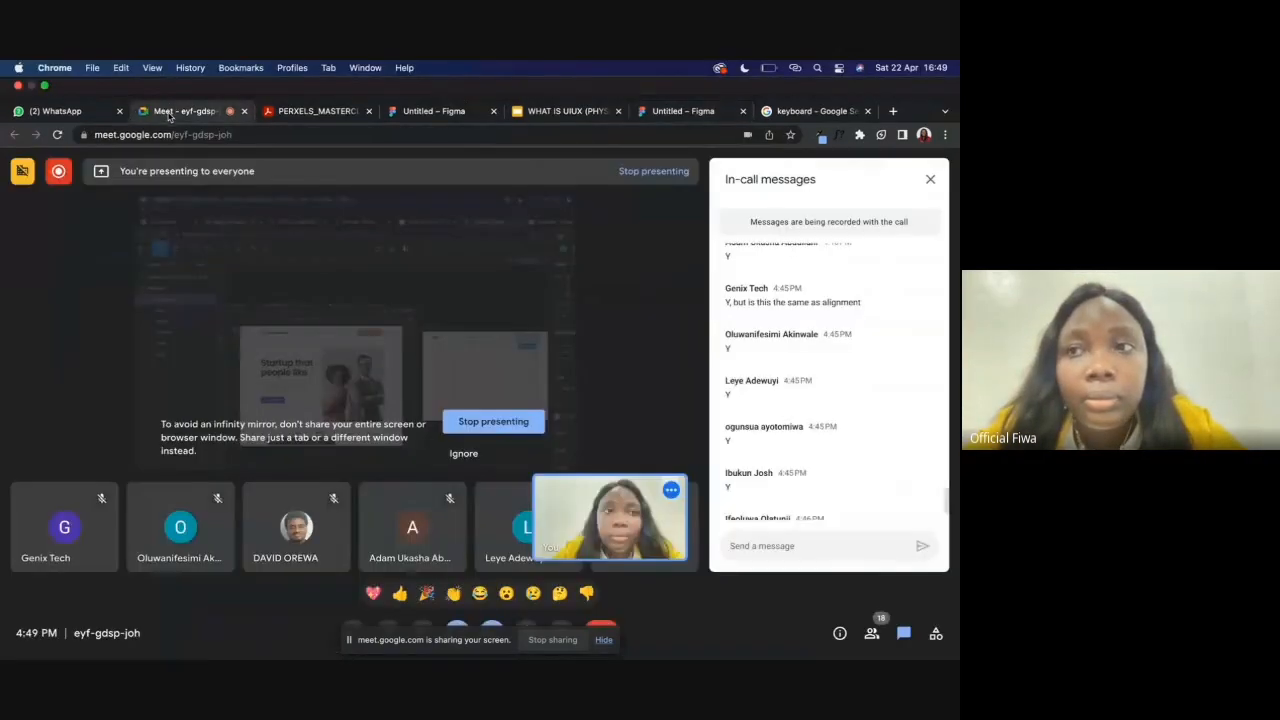
scroll(812, 344, down, 3)
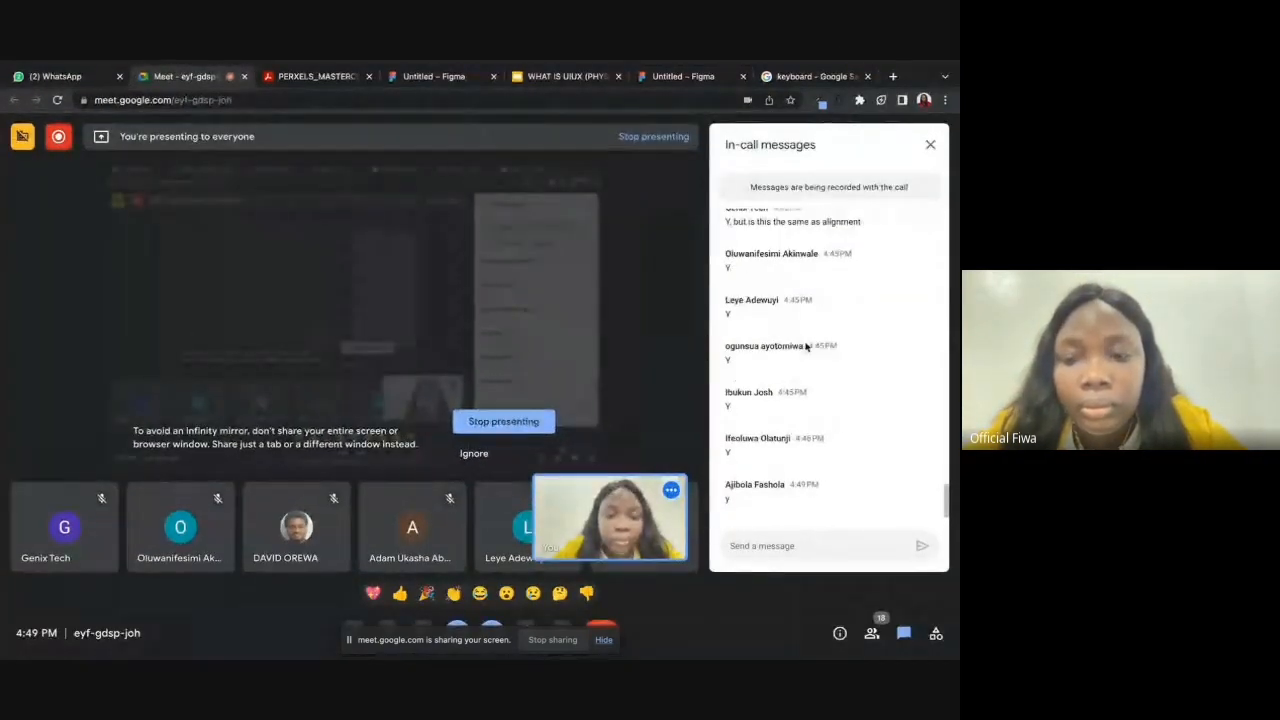
mouse_move(921, 63)
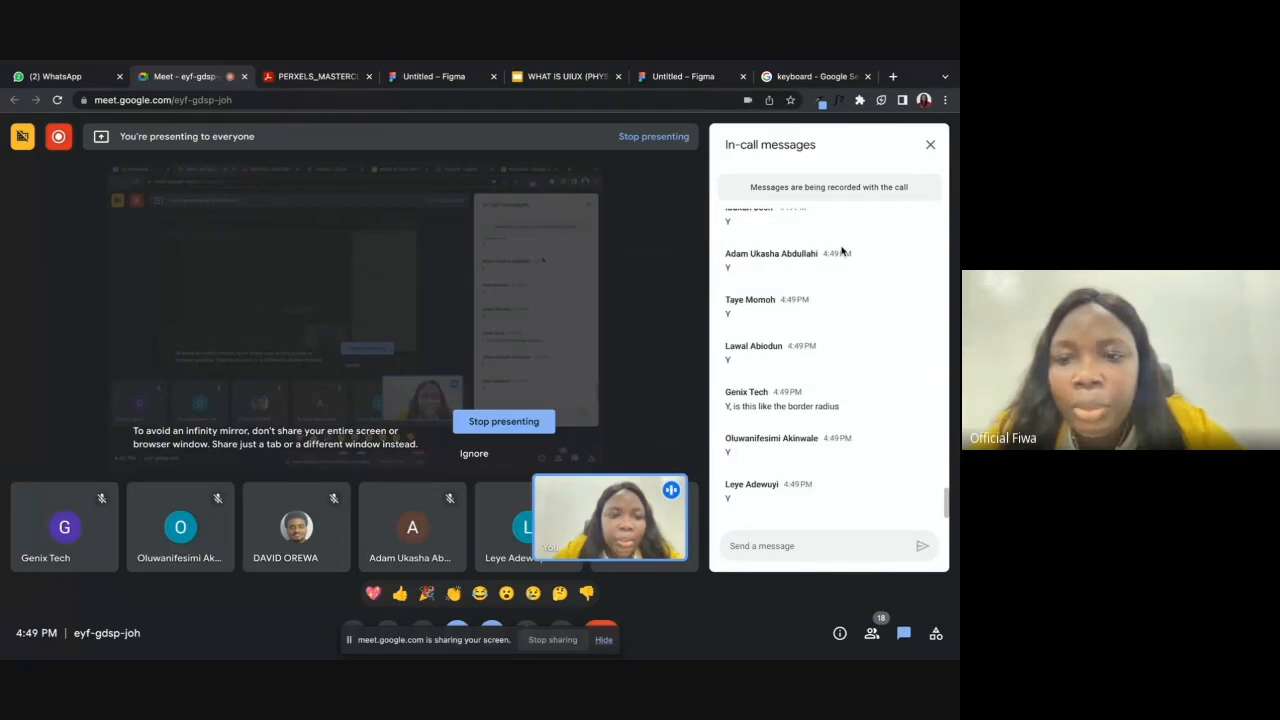
scroll(841, 251, up, 1)
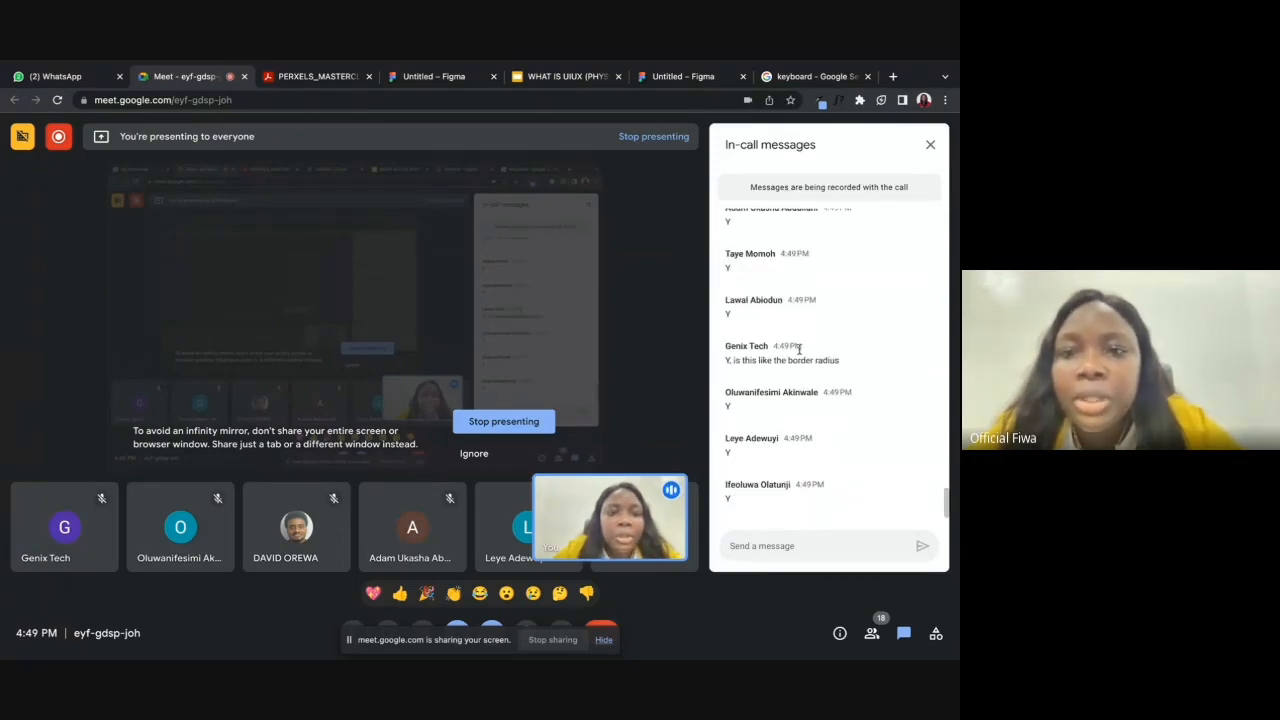
scroll(797, 350, up, 3)
scroll(799, 352, up, 10)
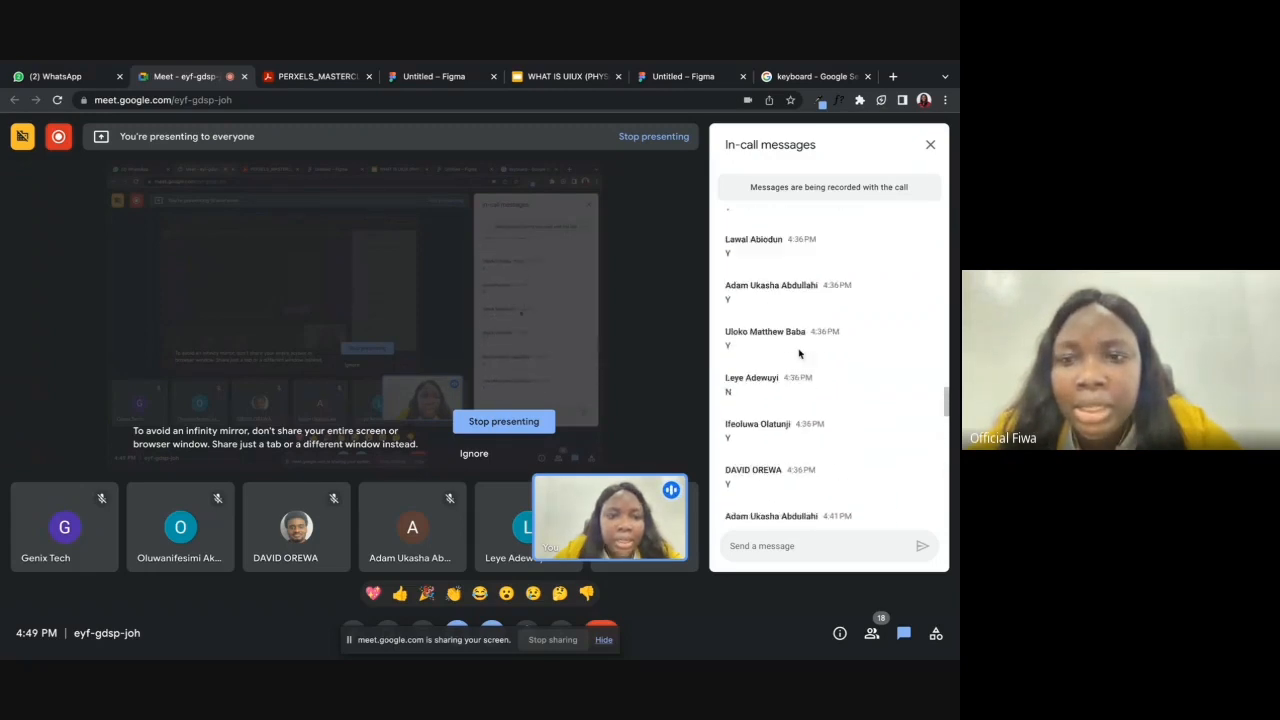
scroll(799, 352, down, 10)
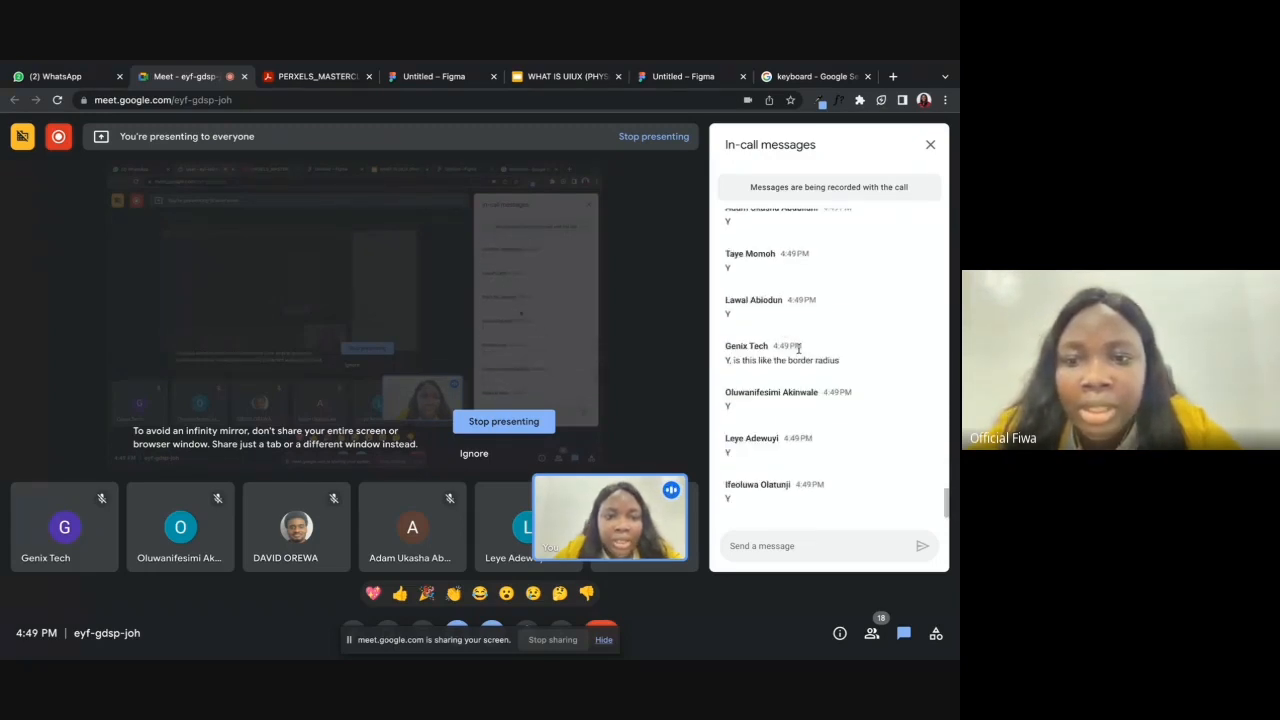
- Return to the Figma design file and compare Desktop - 1 with the reference screenshot's header and hero section
click(680, 77)
scroll(591, 291, right, 3)
scroll(590, 295, up, 5)
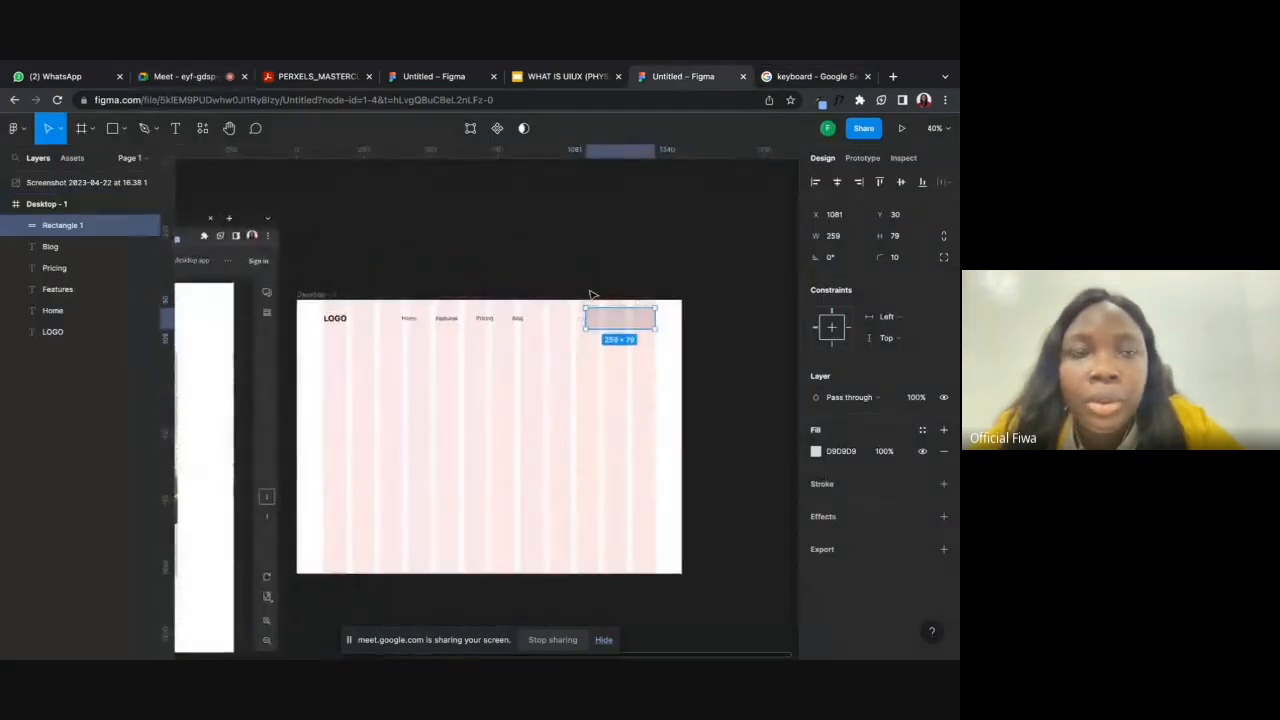
scroll(588, 270, up, 1)
click(586, 254)
scroll(584, 254, down, 2)
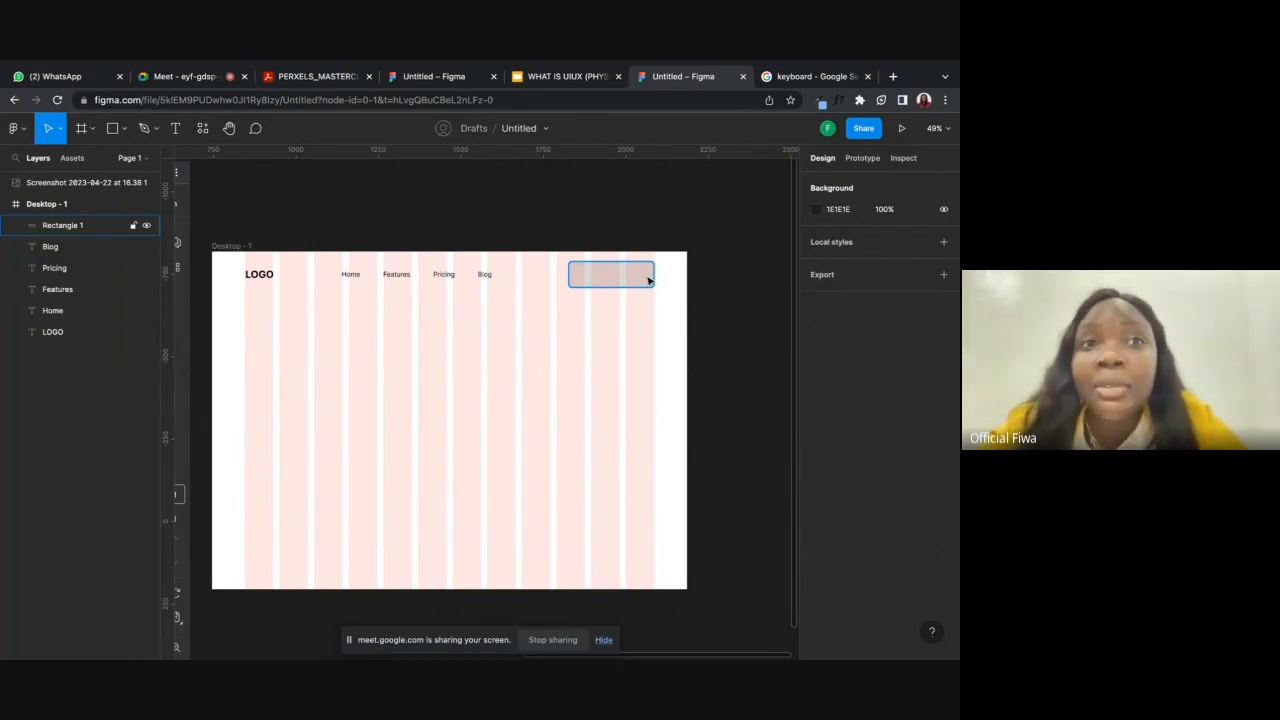
scroll(483, 270, left, 10)
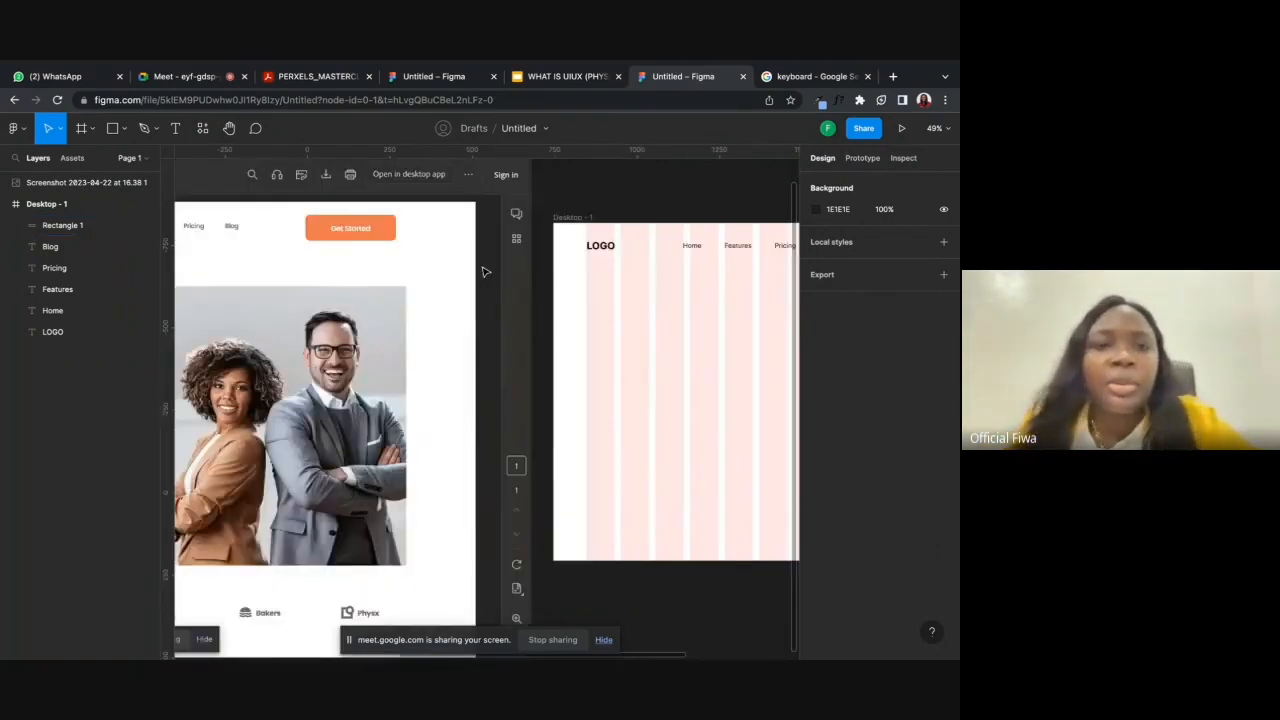
scroll(483, 270, left, 3)
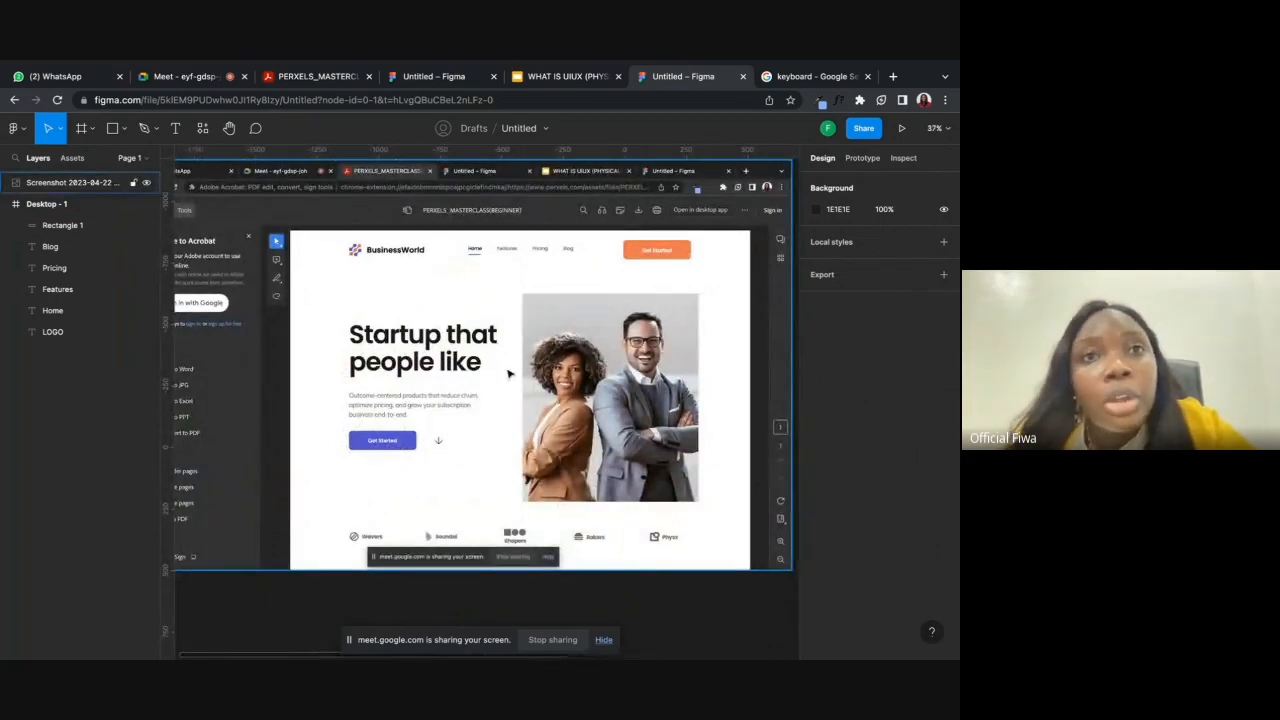
scroll(511, 376, right, 1)
scroll(538, 386, right, 10)
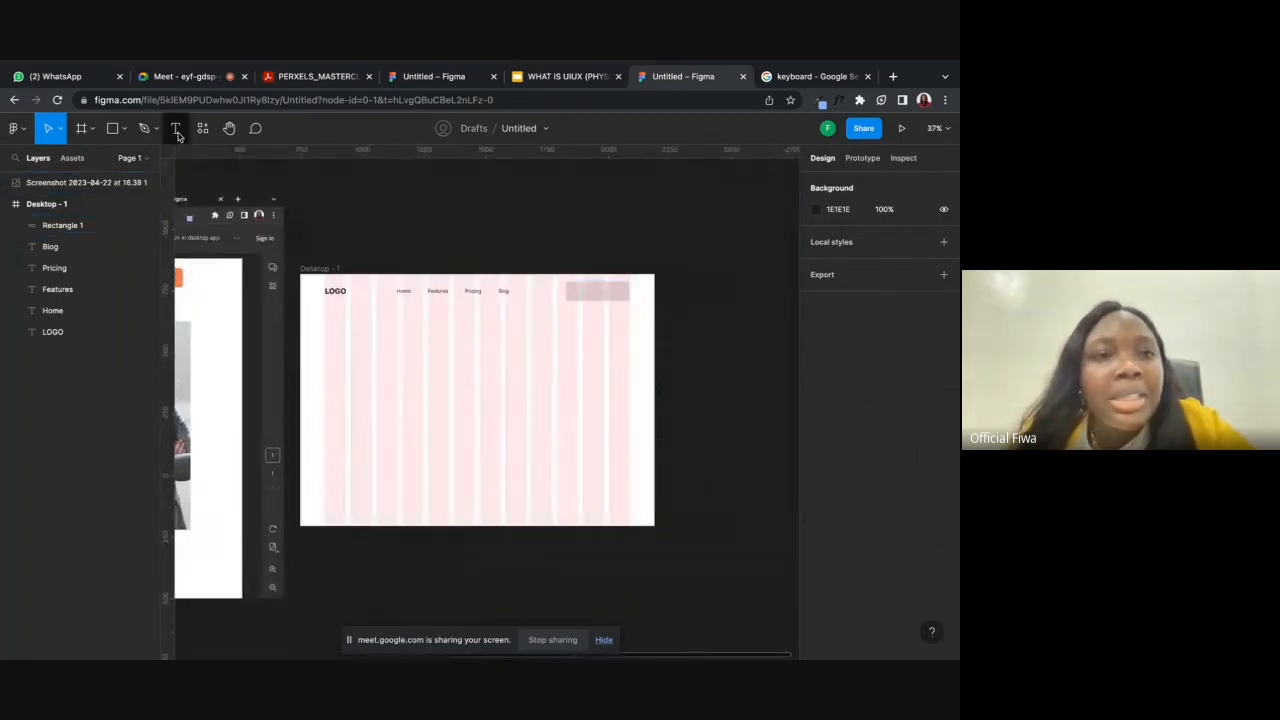
- Add the two-line heading text "Startup that people love" below the logo at the left edge of the Desktop - 1 grid
click(175, 128)
click(322, 360)
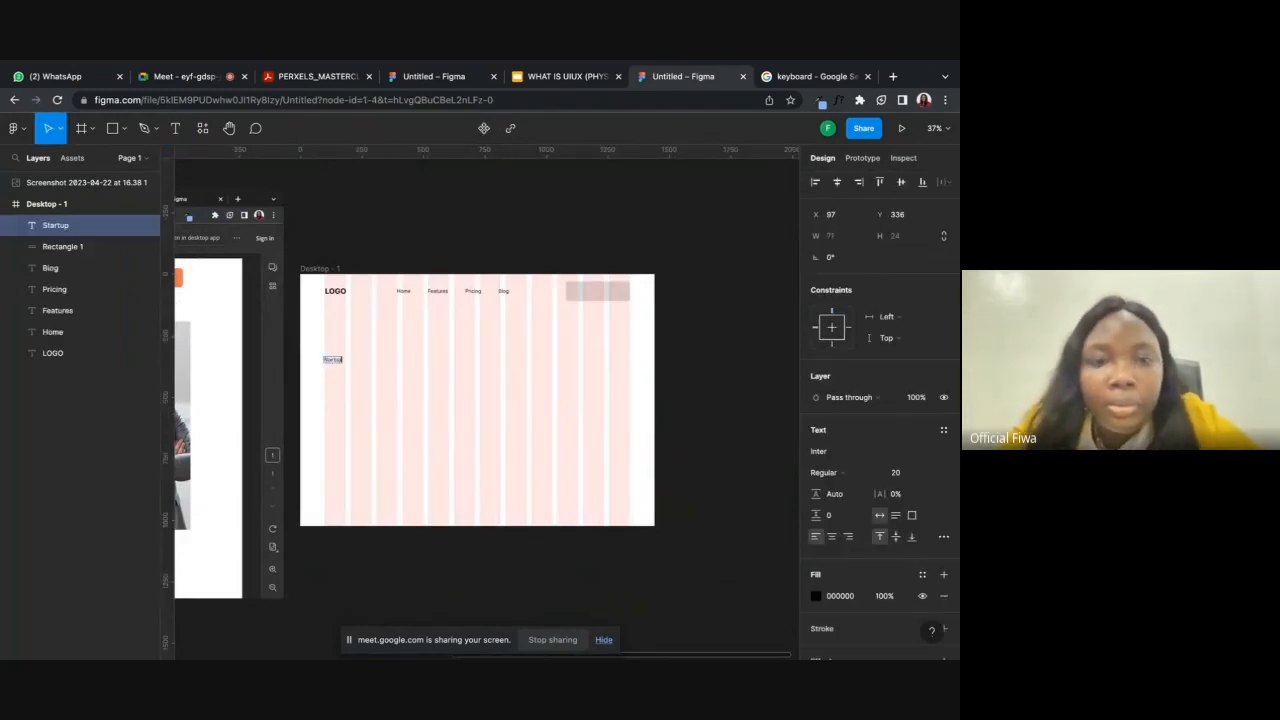
text(Startup that)
scroll(420, 483, down, 2)
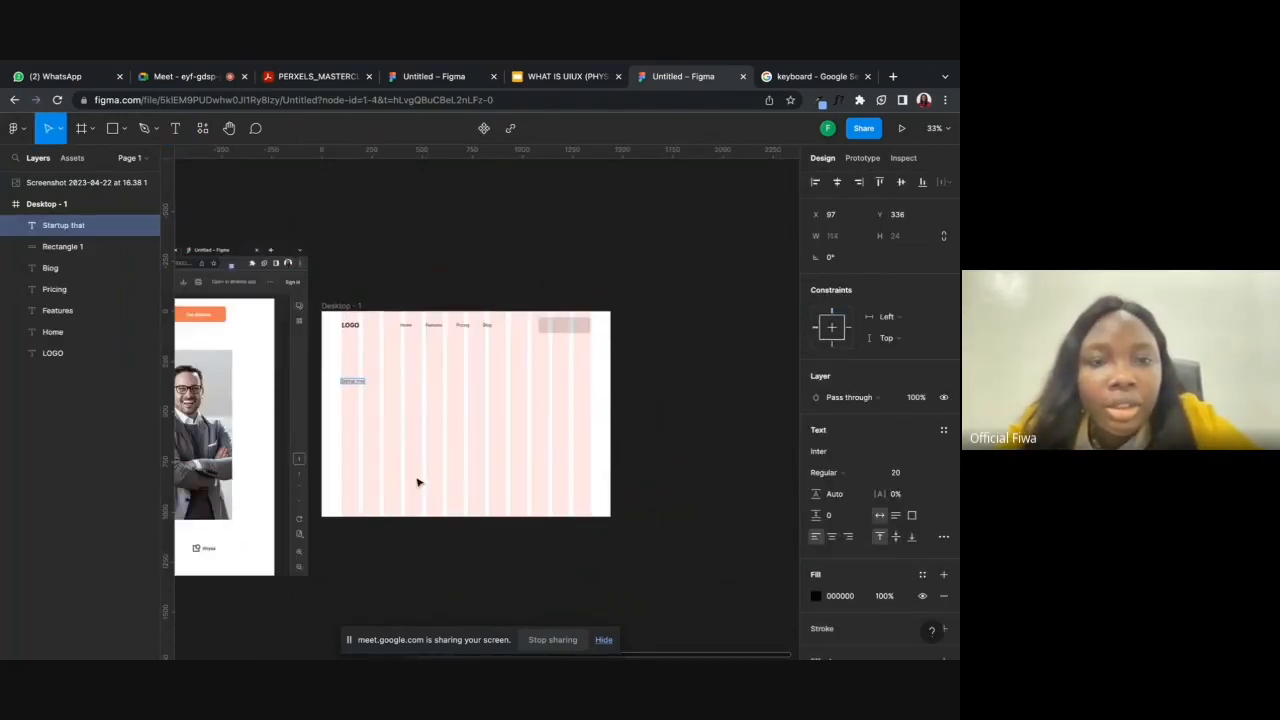
scroll(420, 483, left, 5)
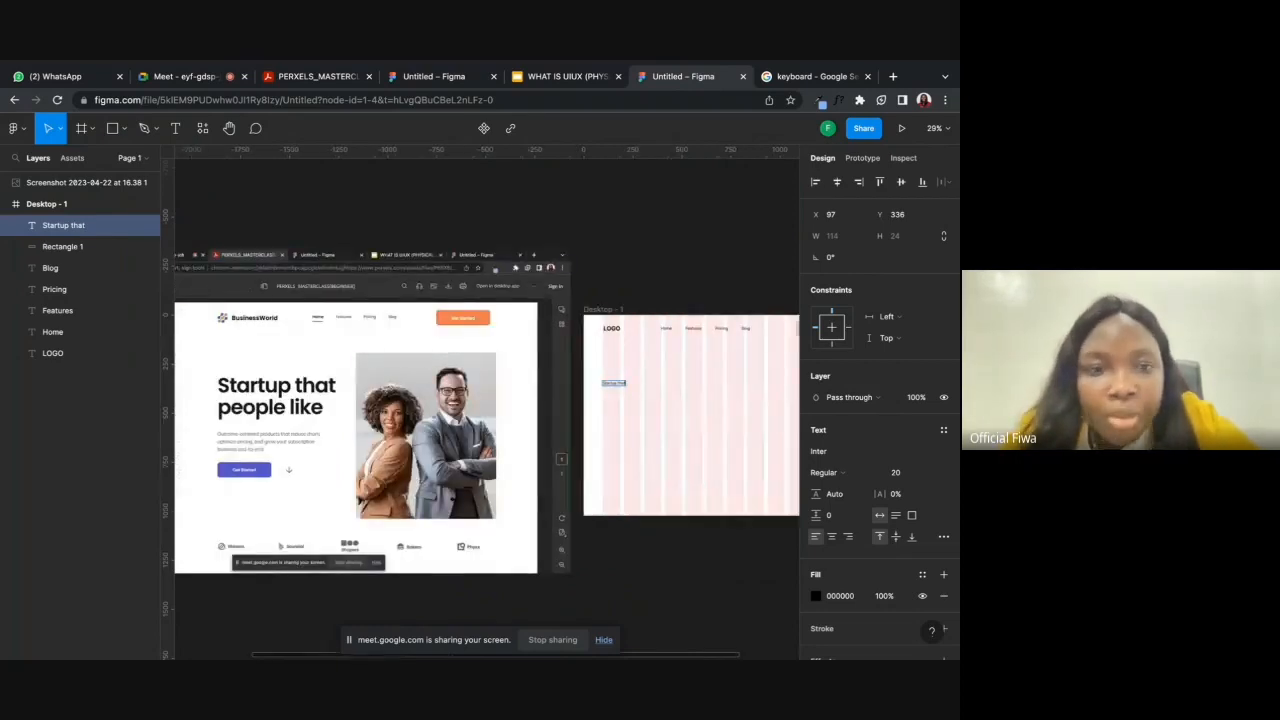
key(Return)
text(people love)
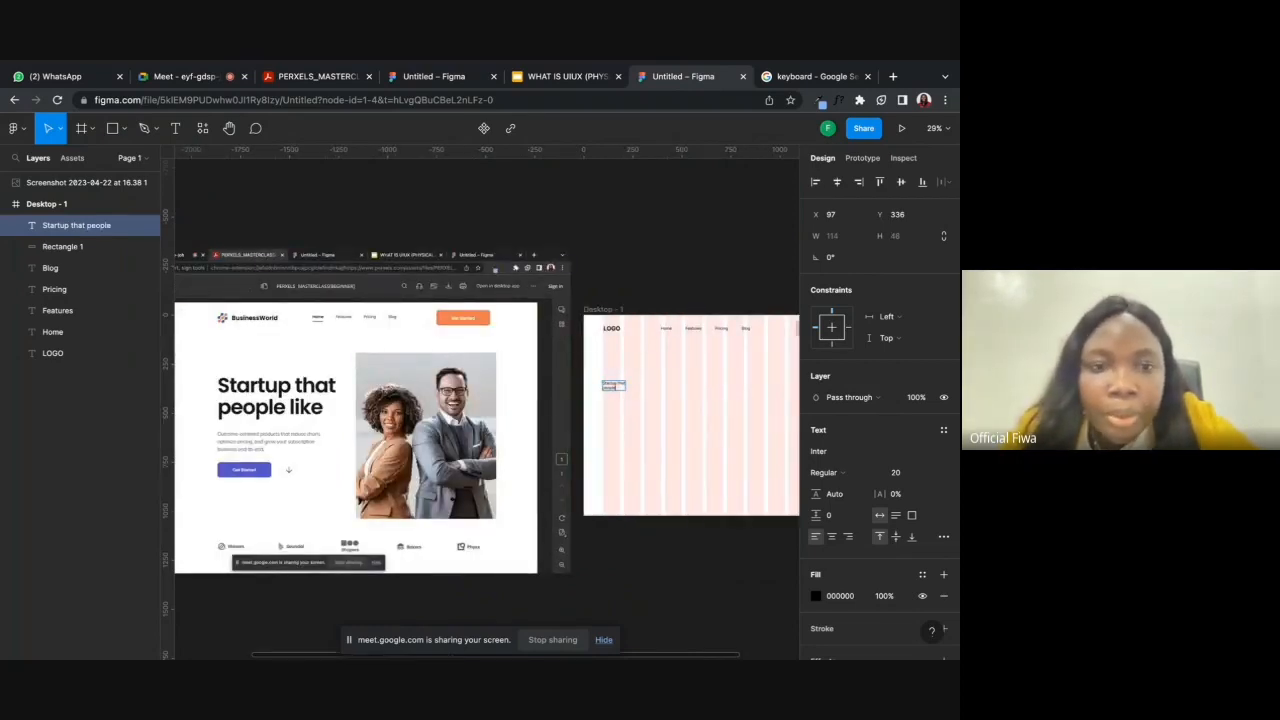
click(475, 478)
click(627, 396)
click(625, 391)
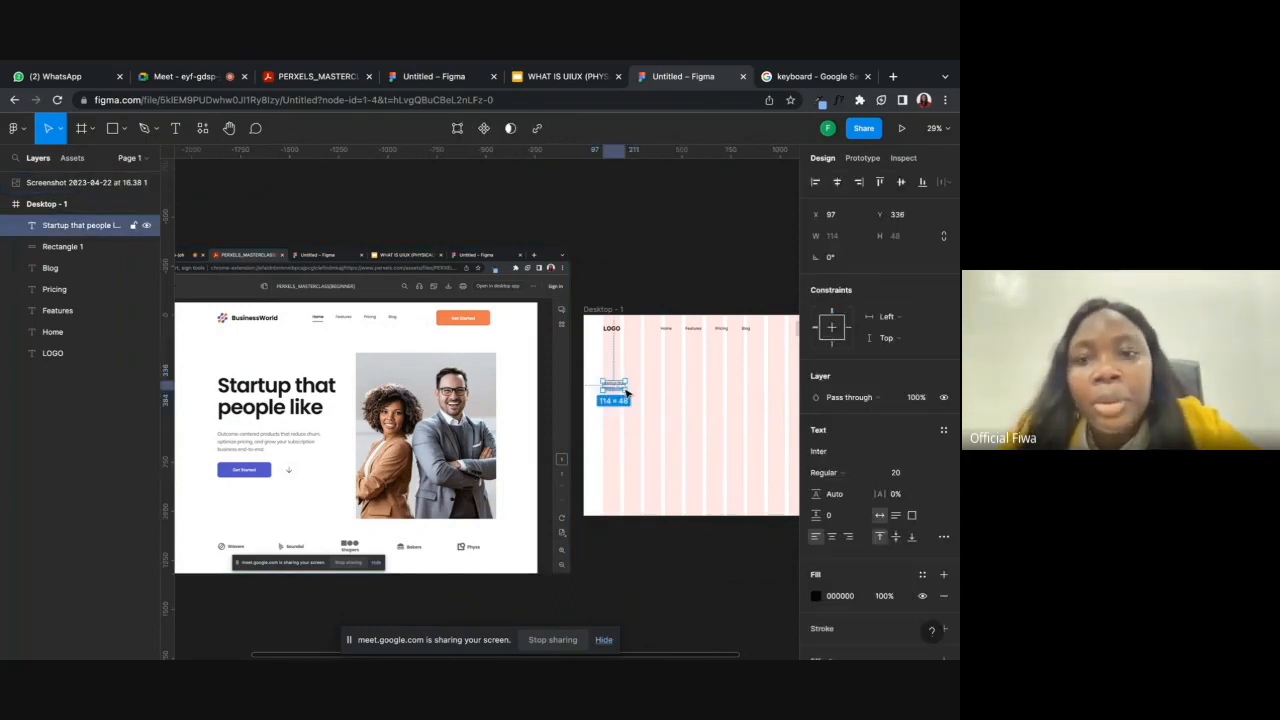
- Set the "Startup that people love" heading's font size to 45 and compare it with the reference headline
ctrl+scroll(625, 391, up, 3)
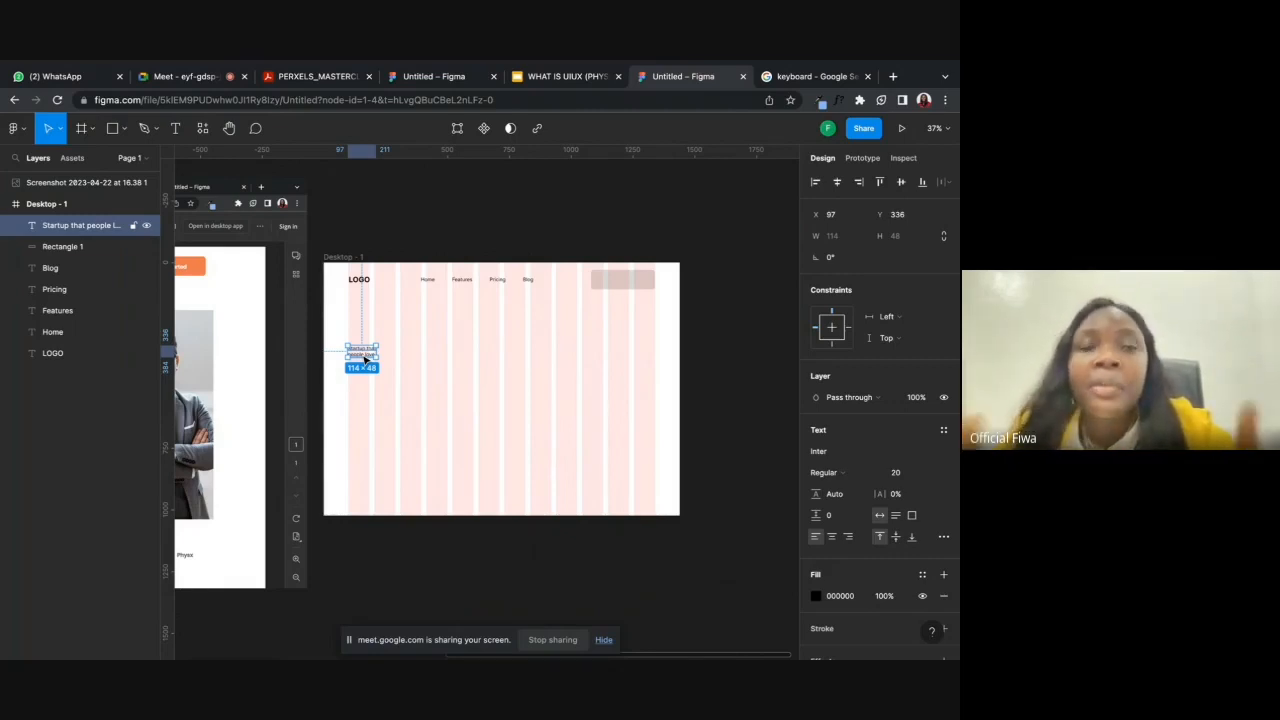
scroll(365, 357, left, 10)
scroll(365, 357, left, 2)
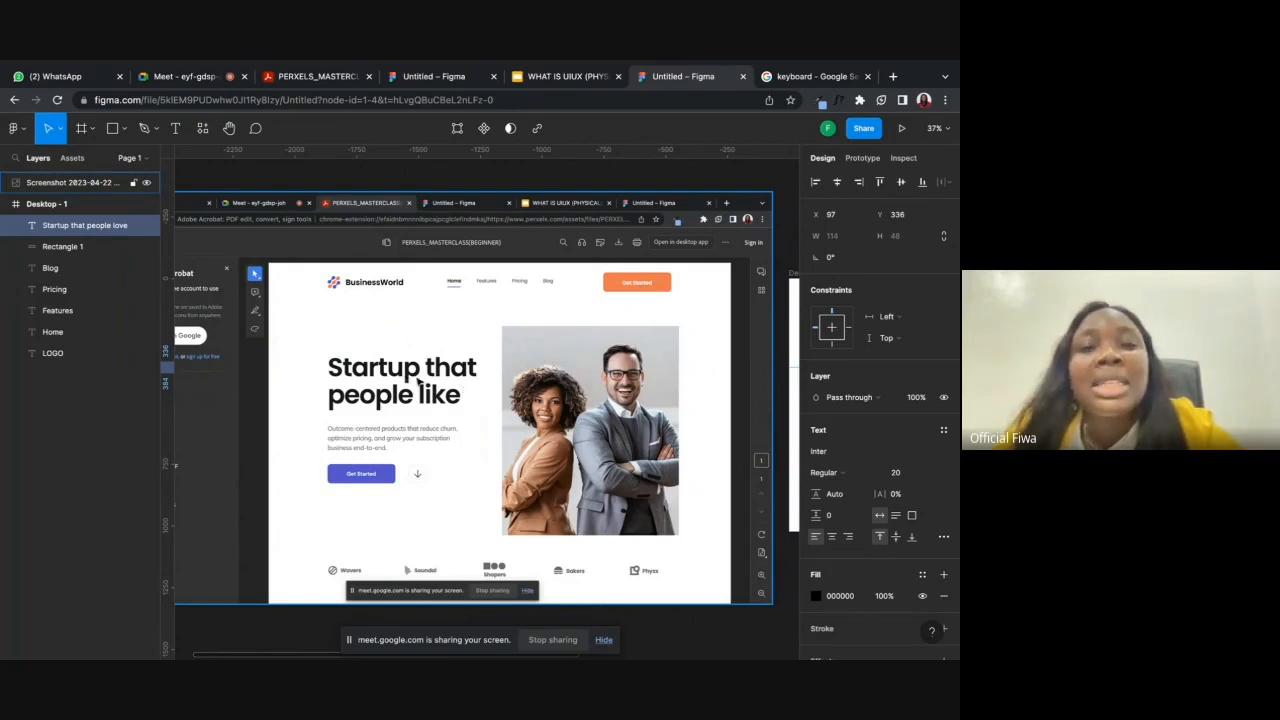
scroll(426, 374, down, 3)
scroll(430, 374, right, 2)
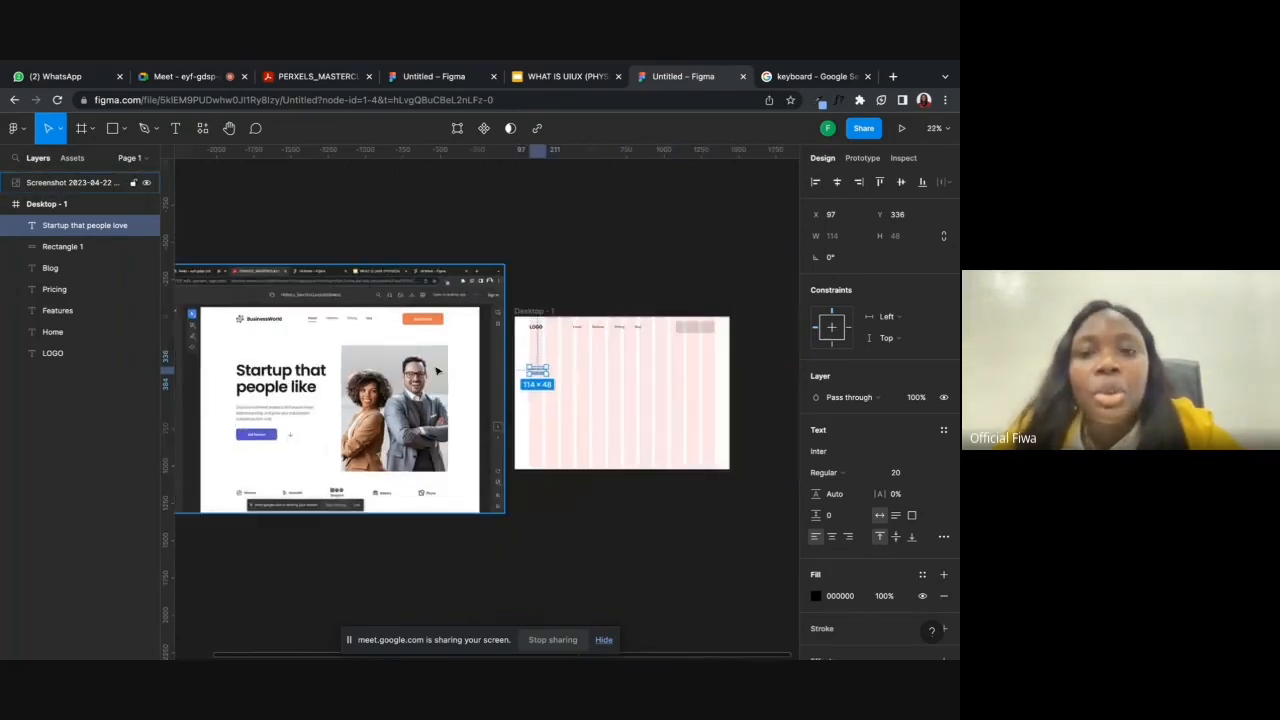
click(574, 400)
click(537, 376)
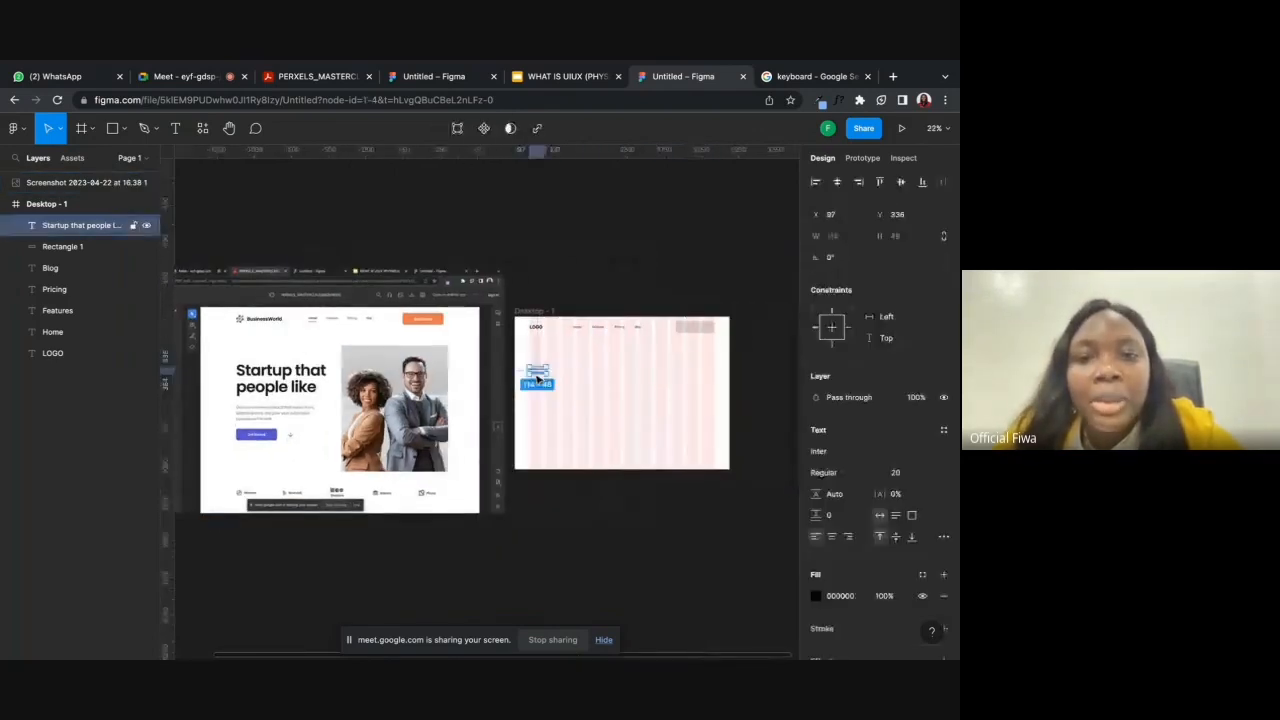
click(895, 472)
text(45)
key(Return)
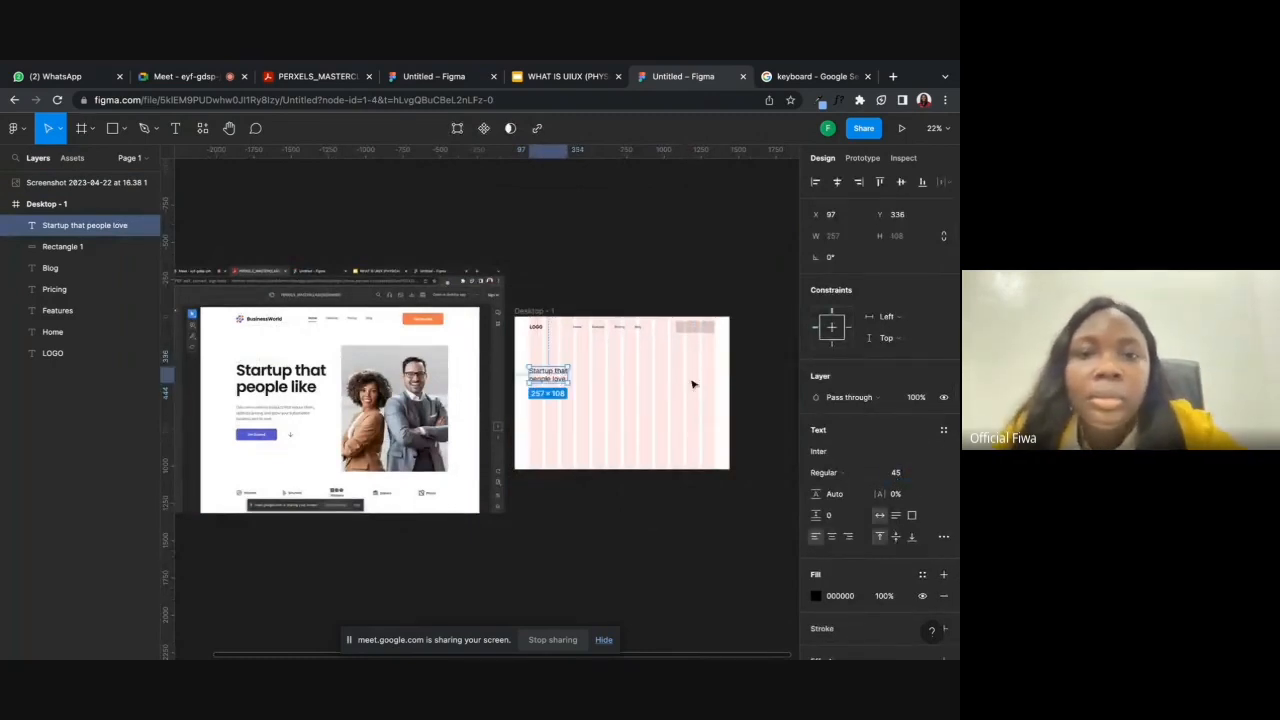
click(659, 382)
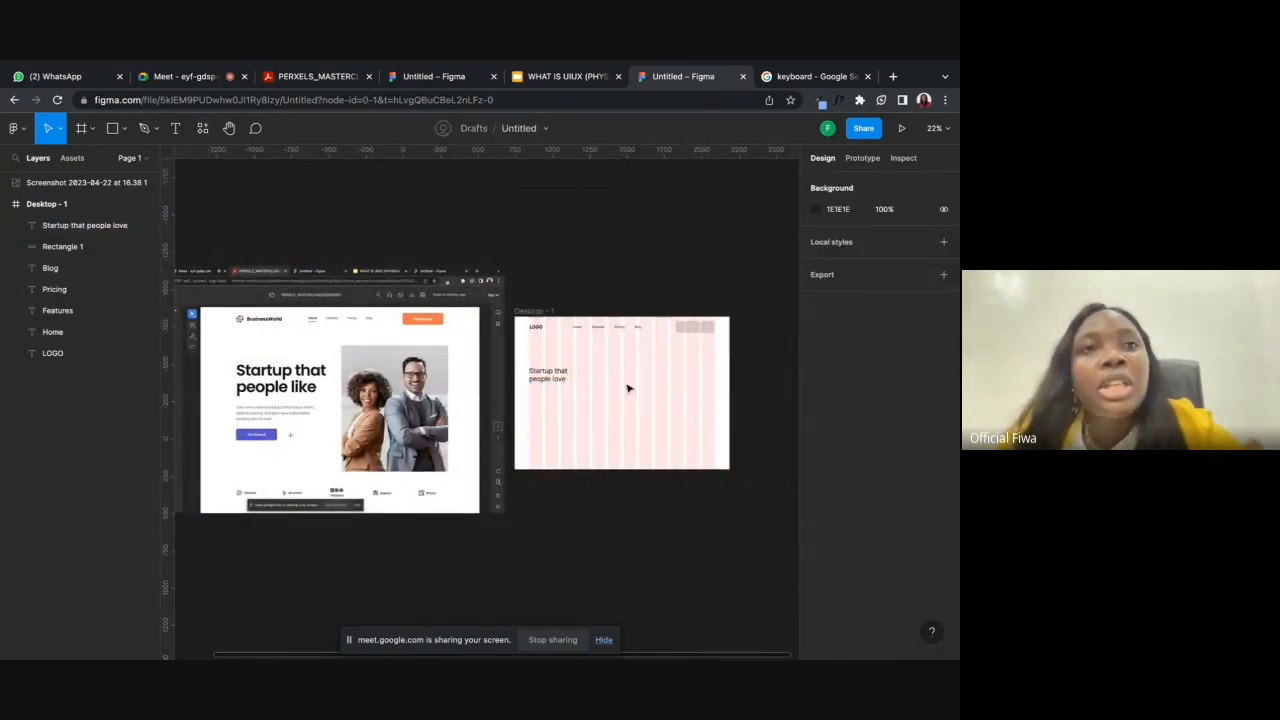
- Enlarge the "Startup that people love" heading to font size 65
click(269, 397)
click(543, 400)
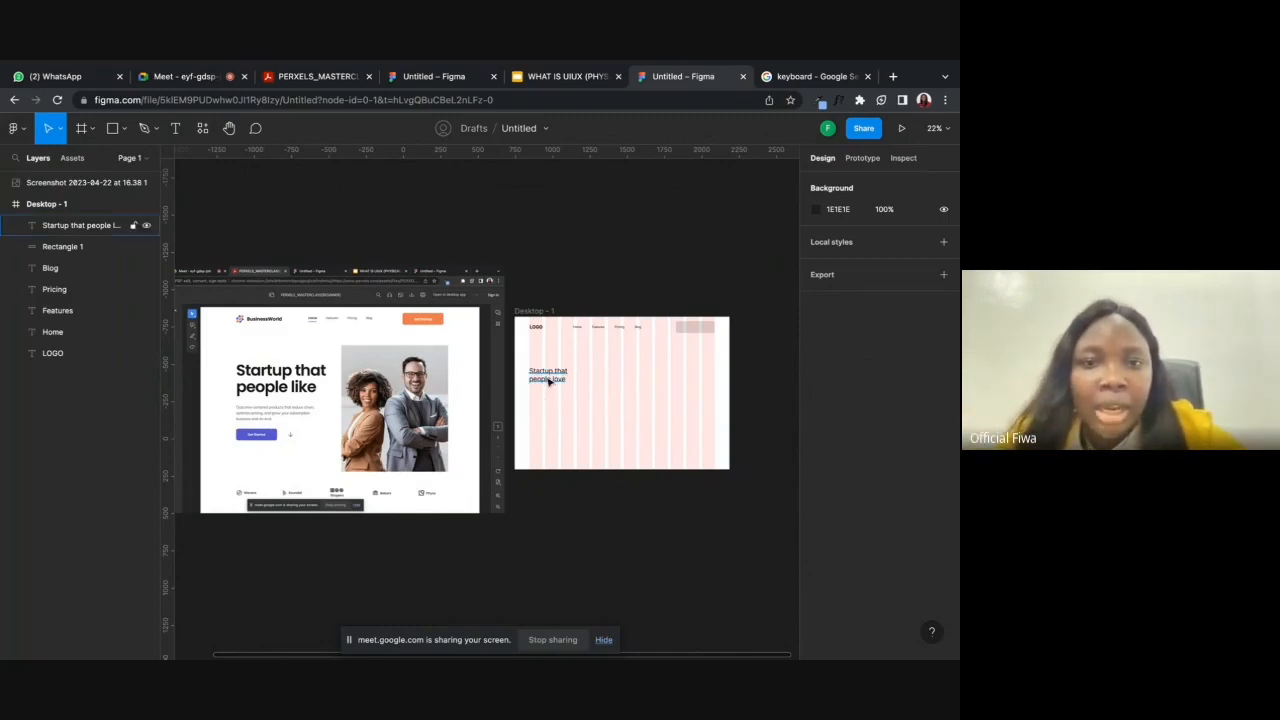
click(548, 381)
click(913, 474)
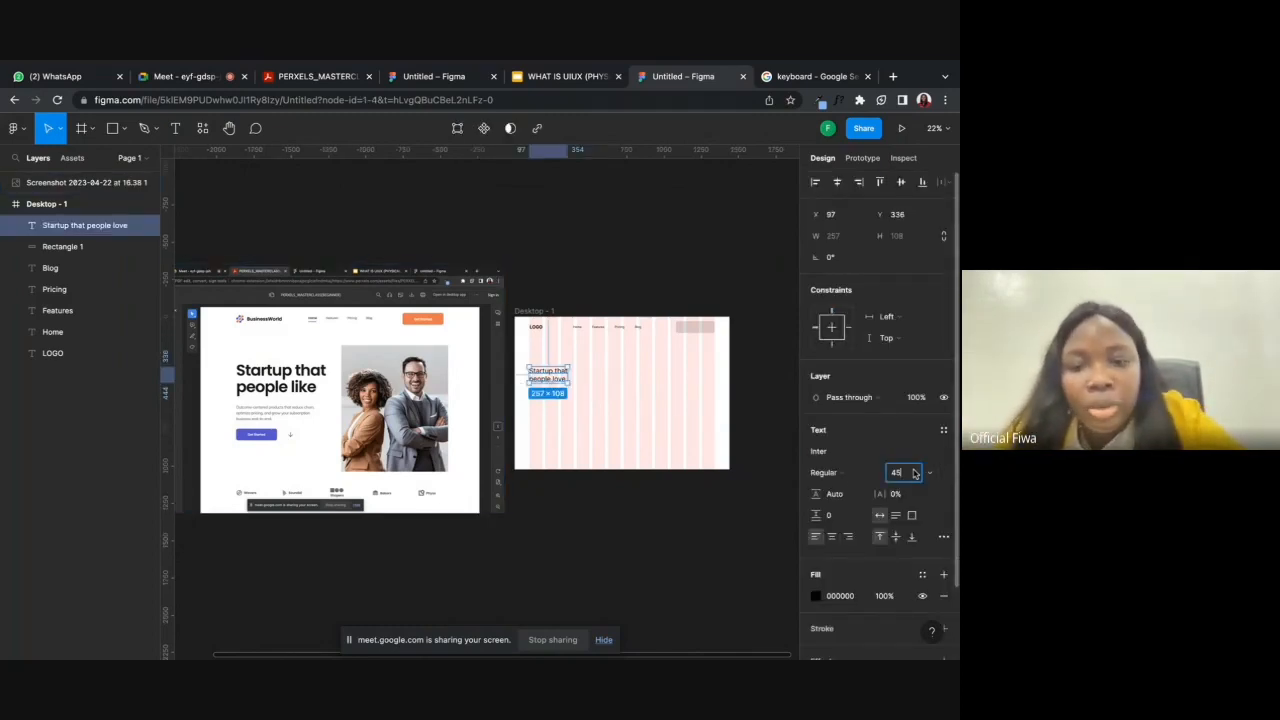
text(564)
key(Return)
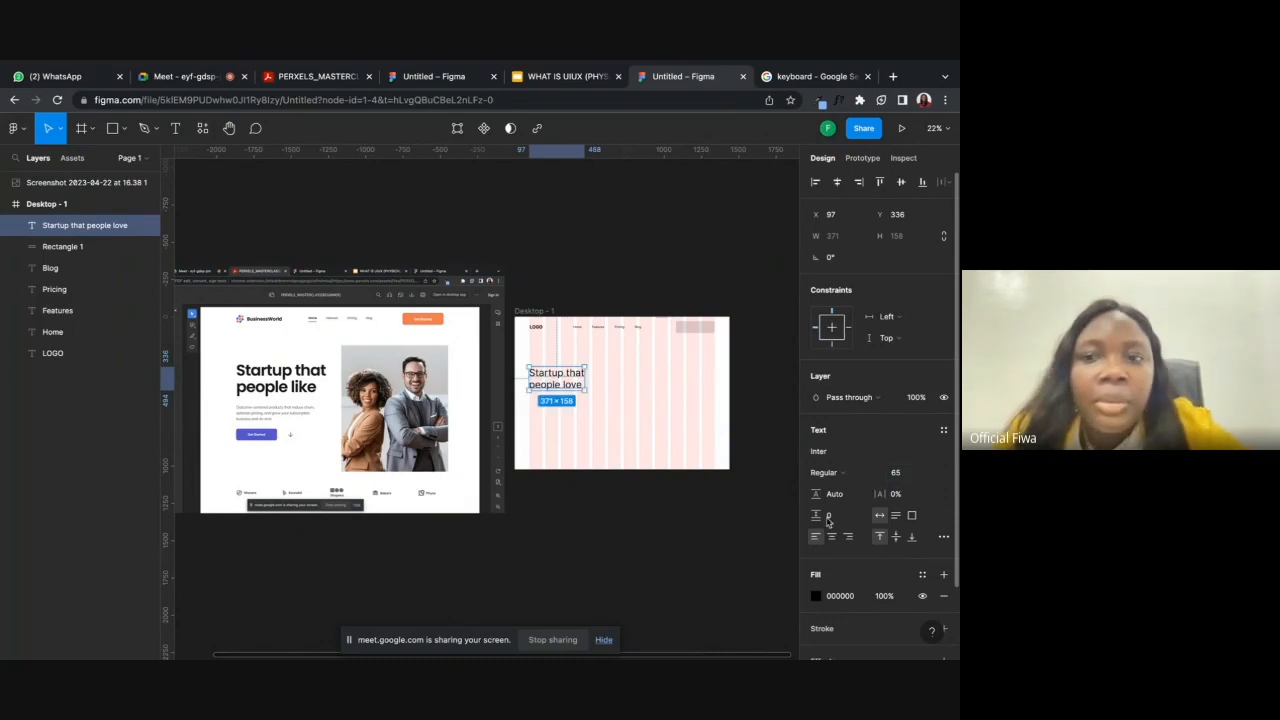
click(604, 416)
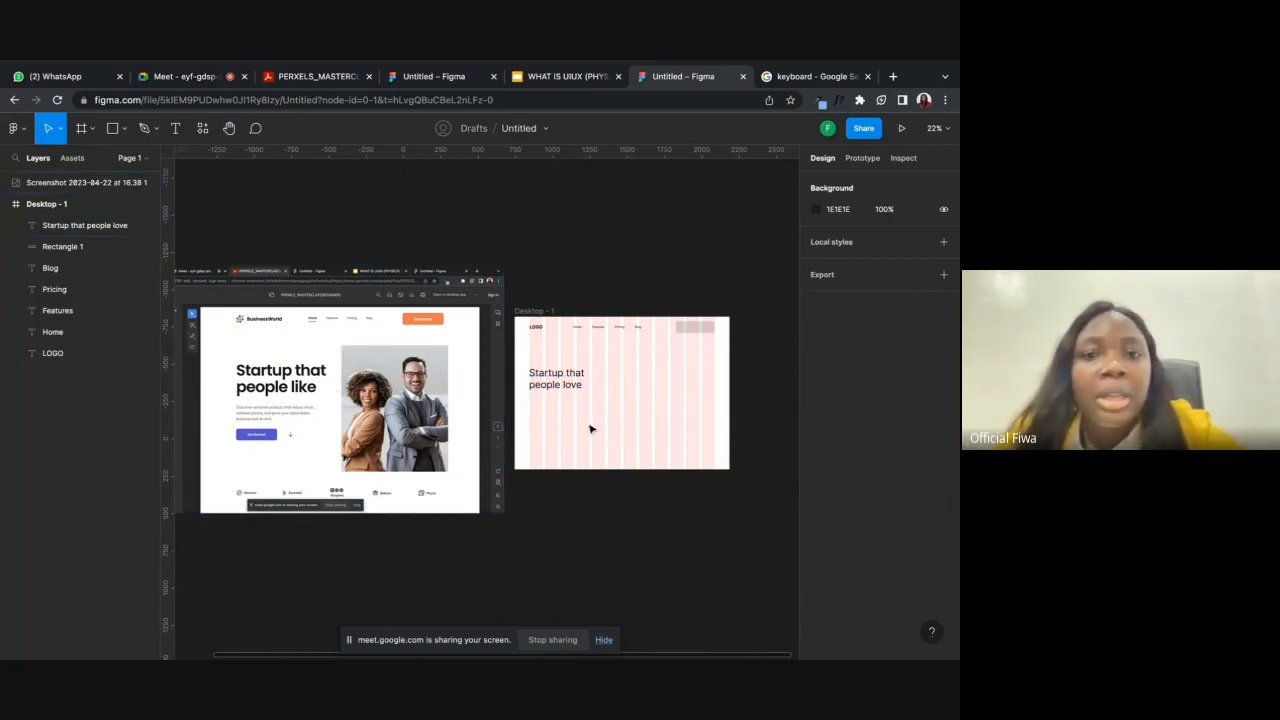
scroll(590, 429, down, 1)
scroll(590, 429, right, 1)
click(420, 360)
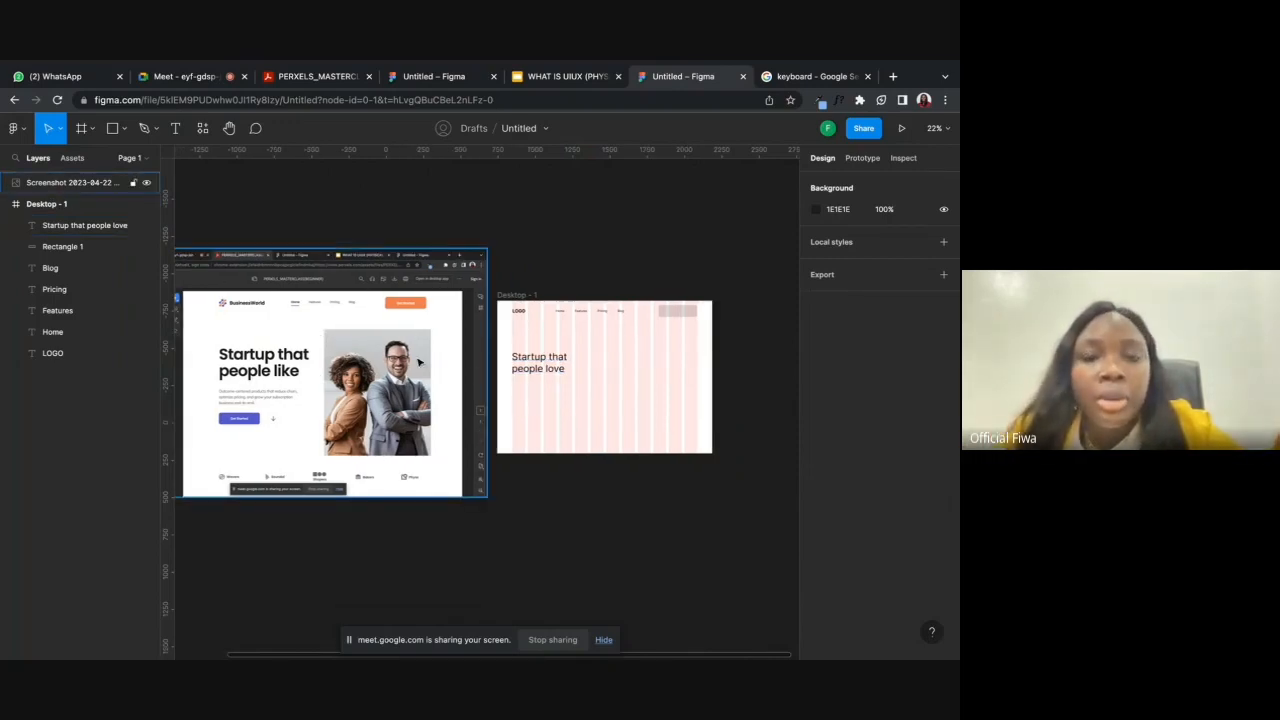
- Place the "Startup that people love" heading over the reference screenshot's headline, bring it to front to compare sizes, and return it to Desktop - 1
click(549, 374)
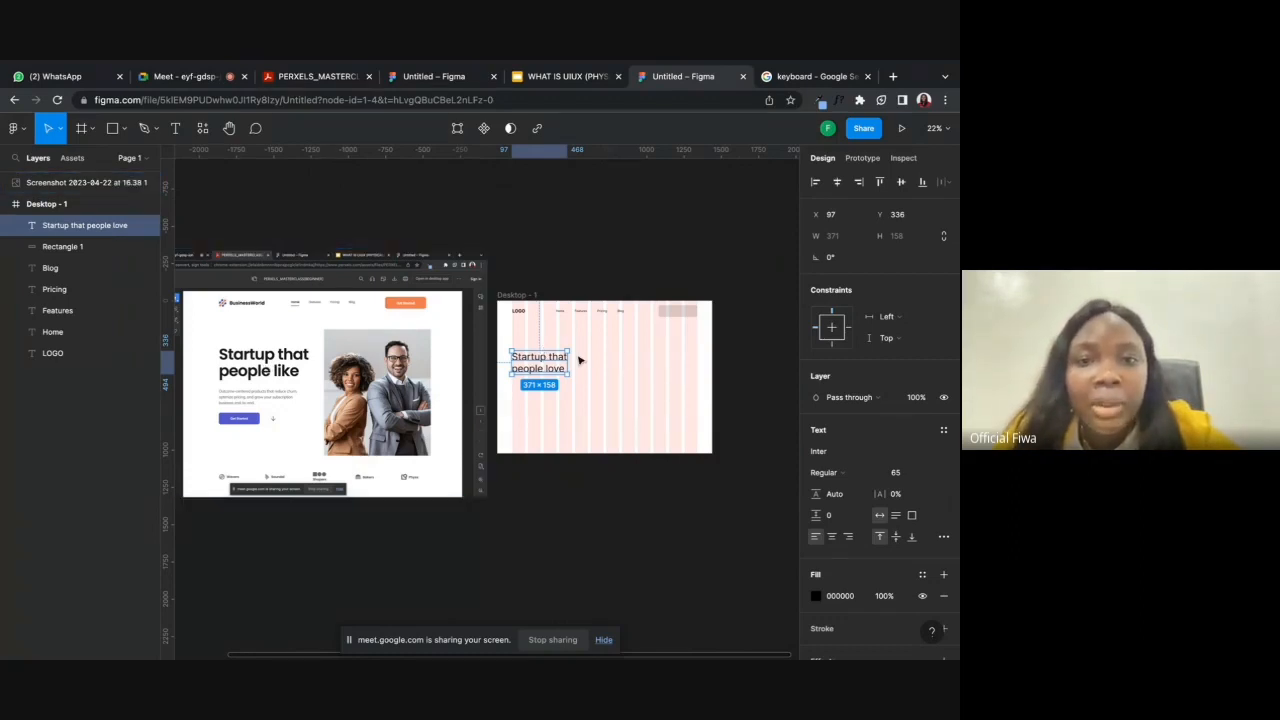
drag(558, 362, 295, 333)
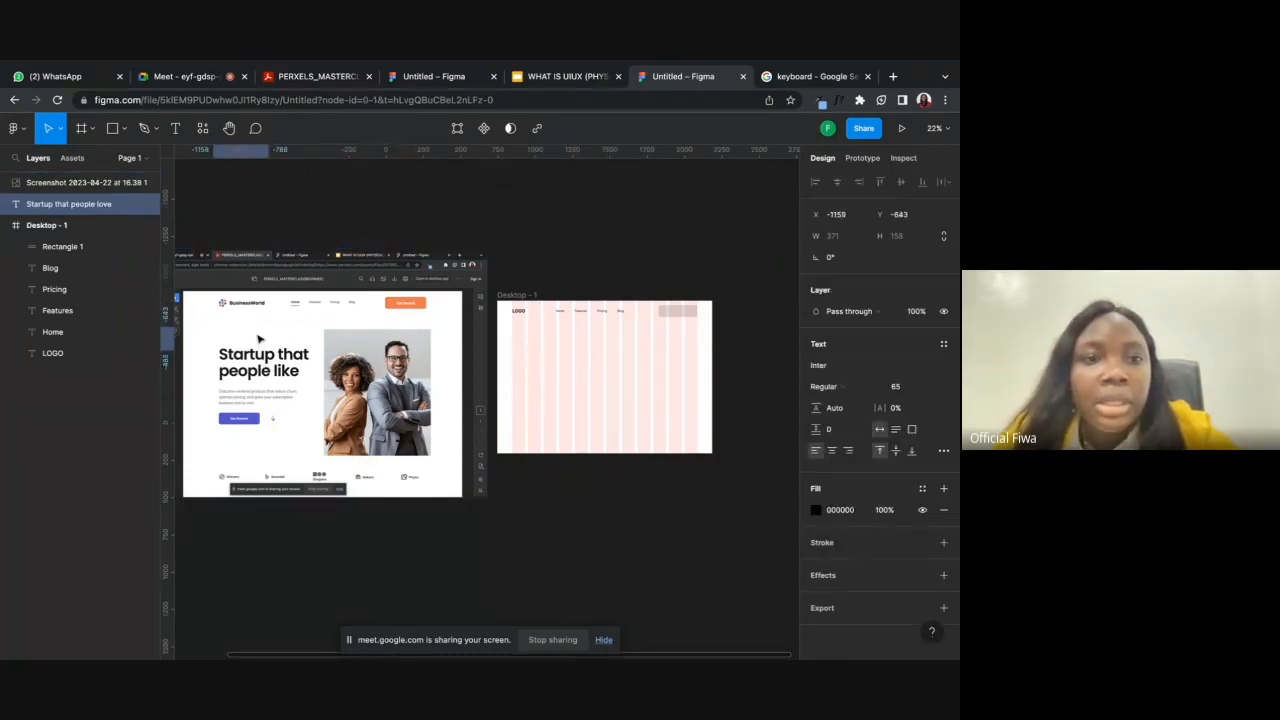
right_click(258, 272)
click(315, 372)
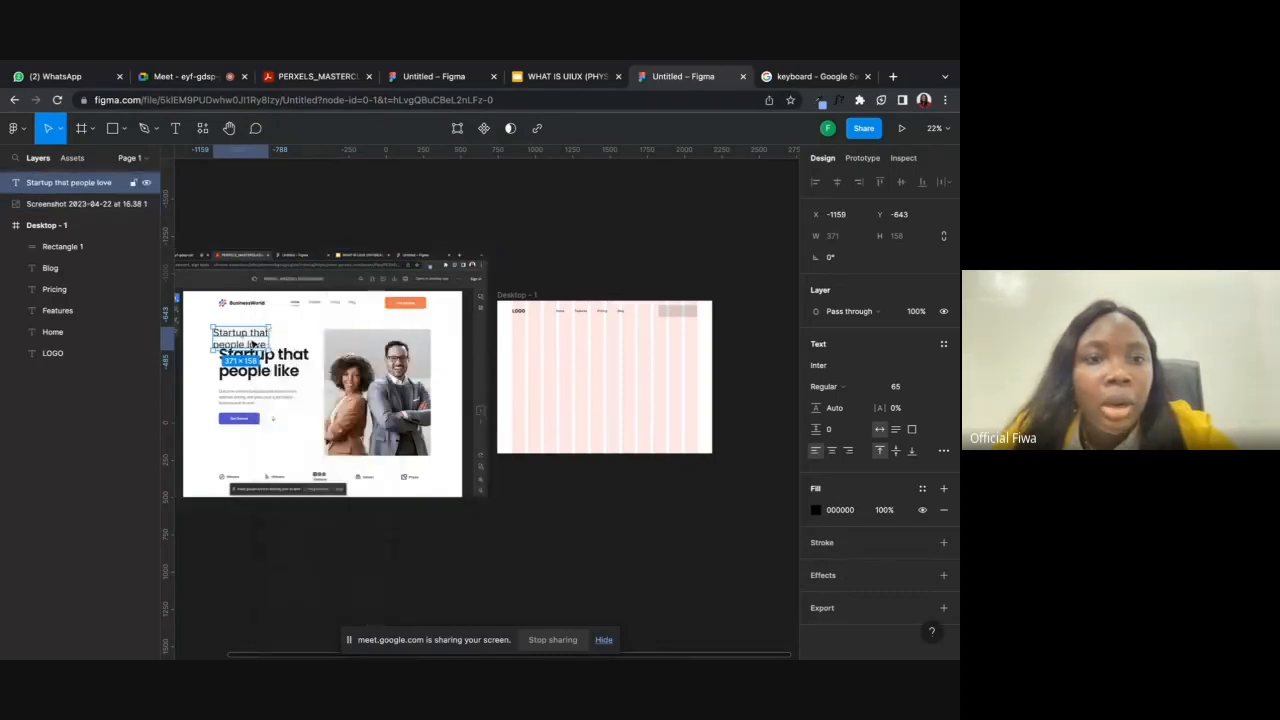
drag(257, 340, 561, 367)
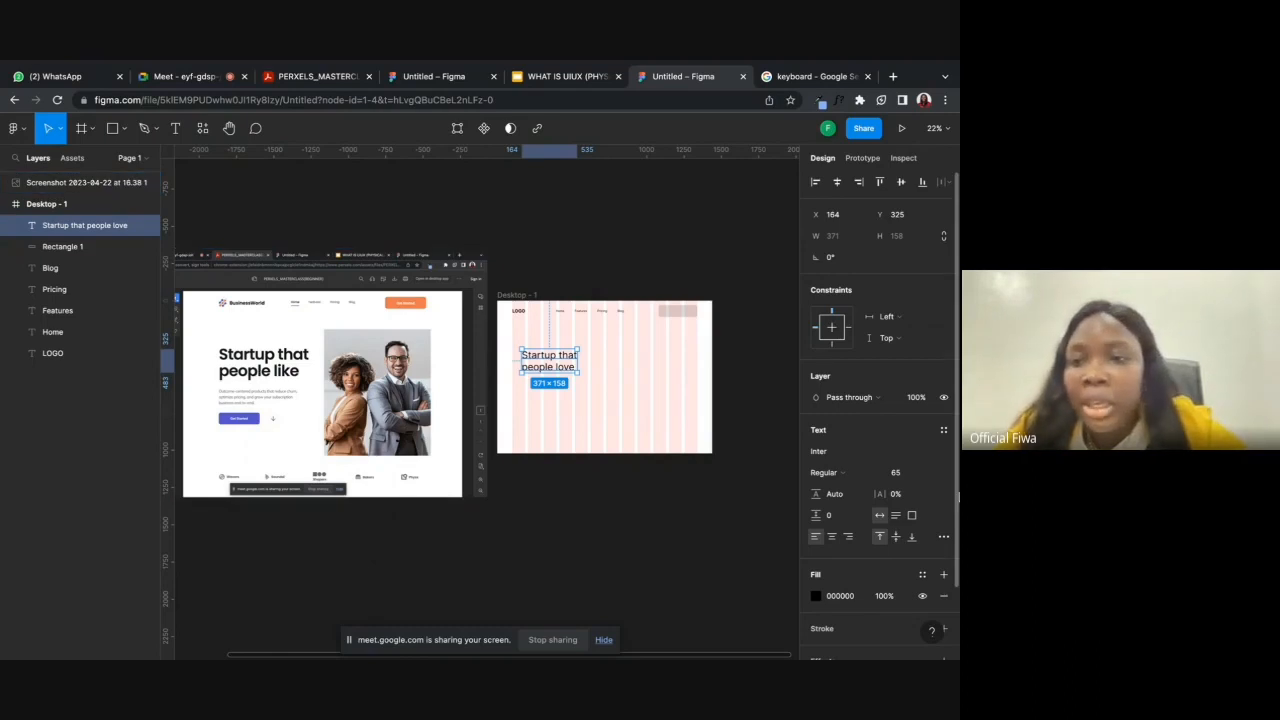
- Set the "Startup that people love" heading's font size to 85 and move it closer to the grid's left edge
click(905, 476)
text(8)
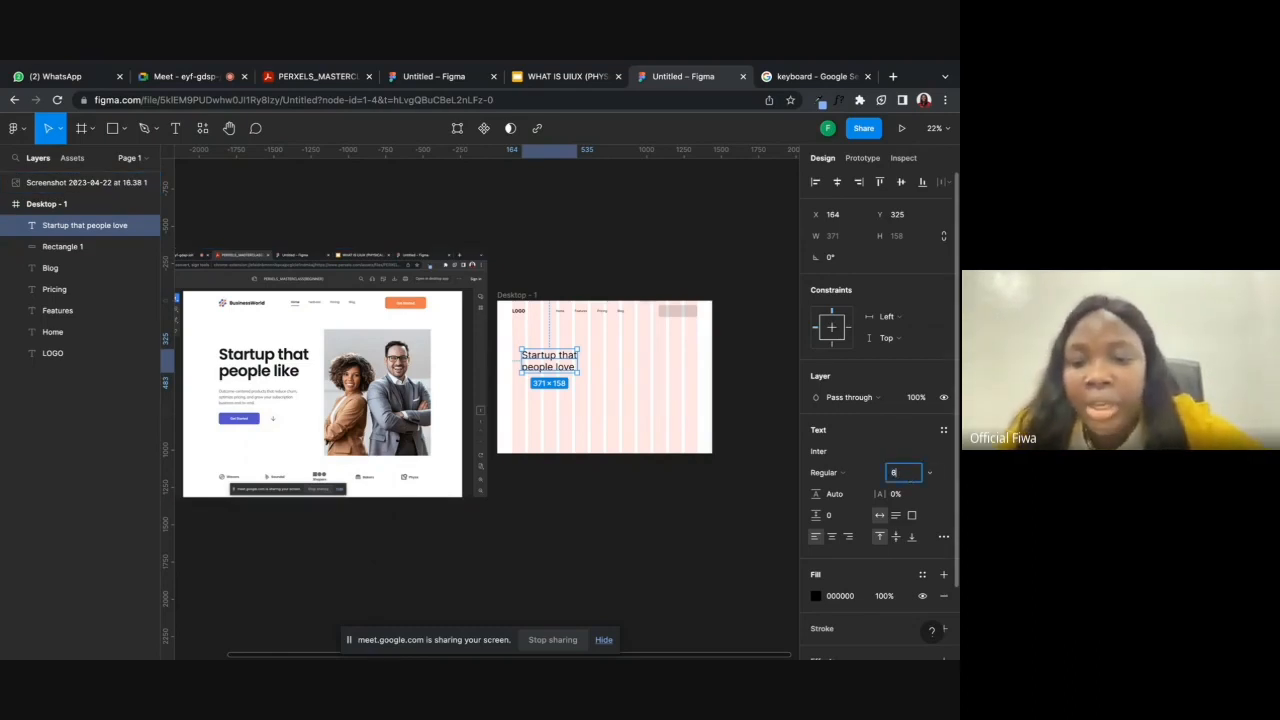
text(5)
key(Return)
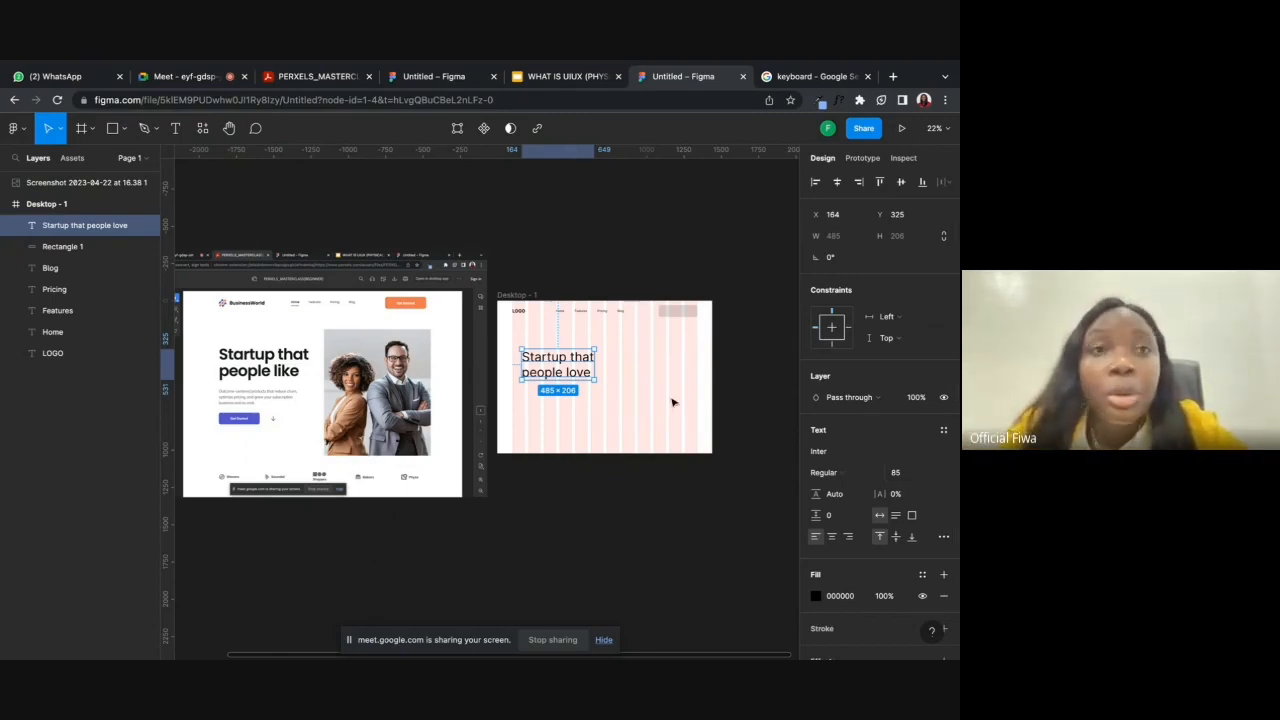
click(630, 382)
mouse_move(590, 372)
mouse_down()
mouse_move(576, 364)
mouse_move(586, 369)
mouse_up()
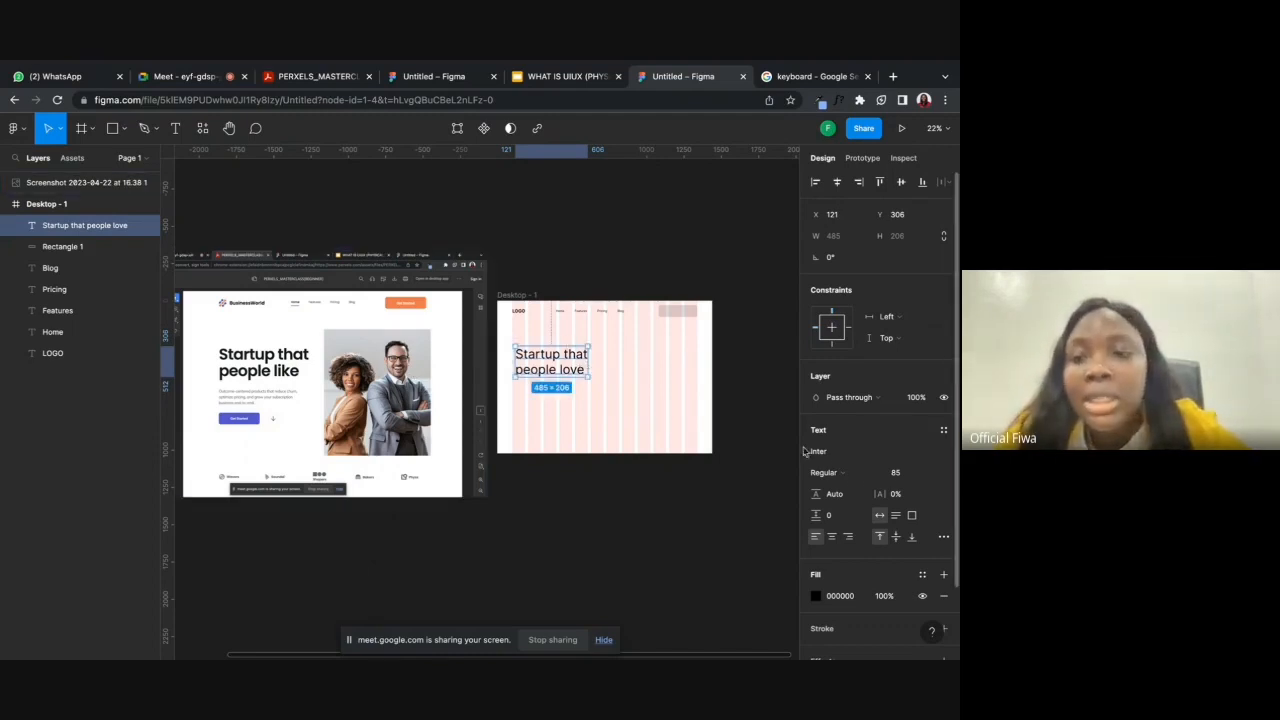
- Increase the heading's font size to 100 and align it with the logo at the grid's left edge
click(897, 472)
text(100)
key(Return)
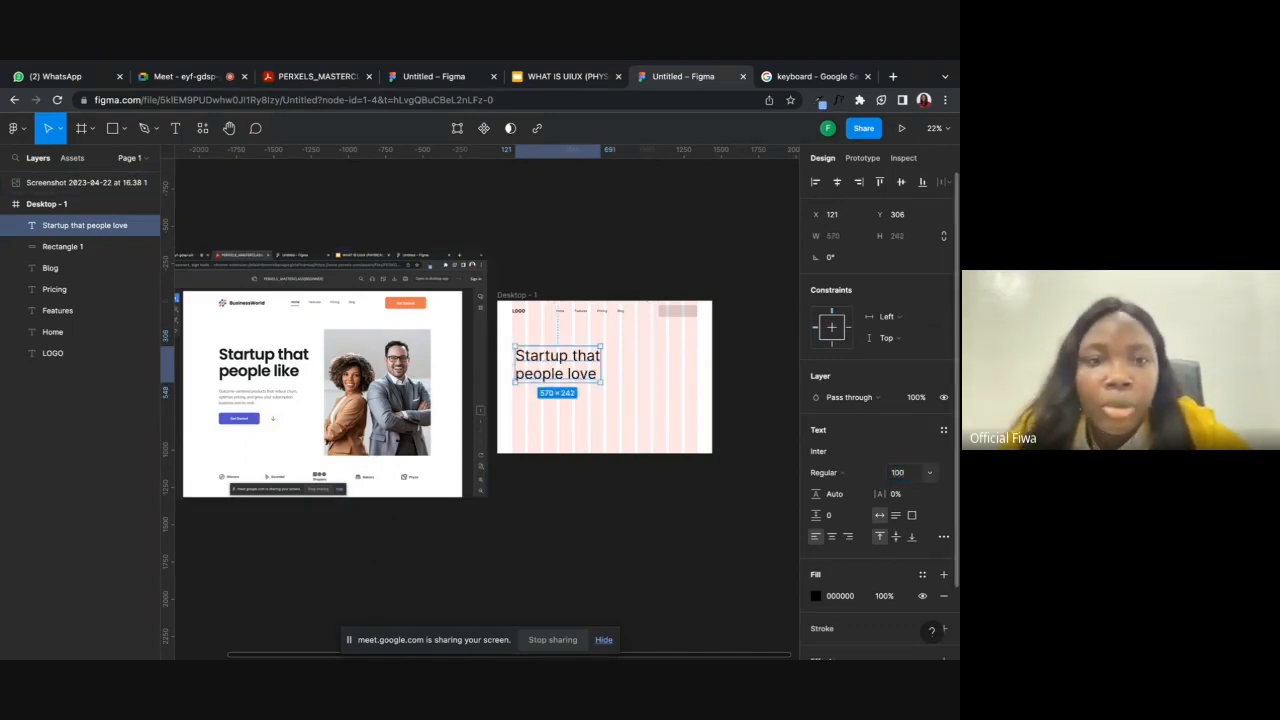
drag(595, 375, 590, 373)
click(660, 360)
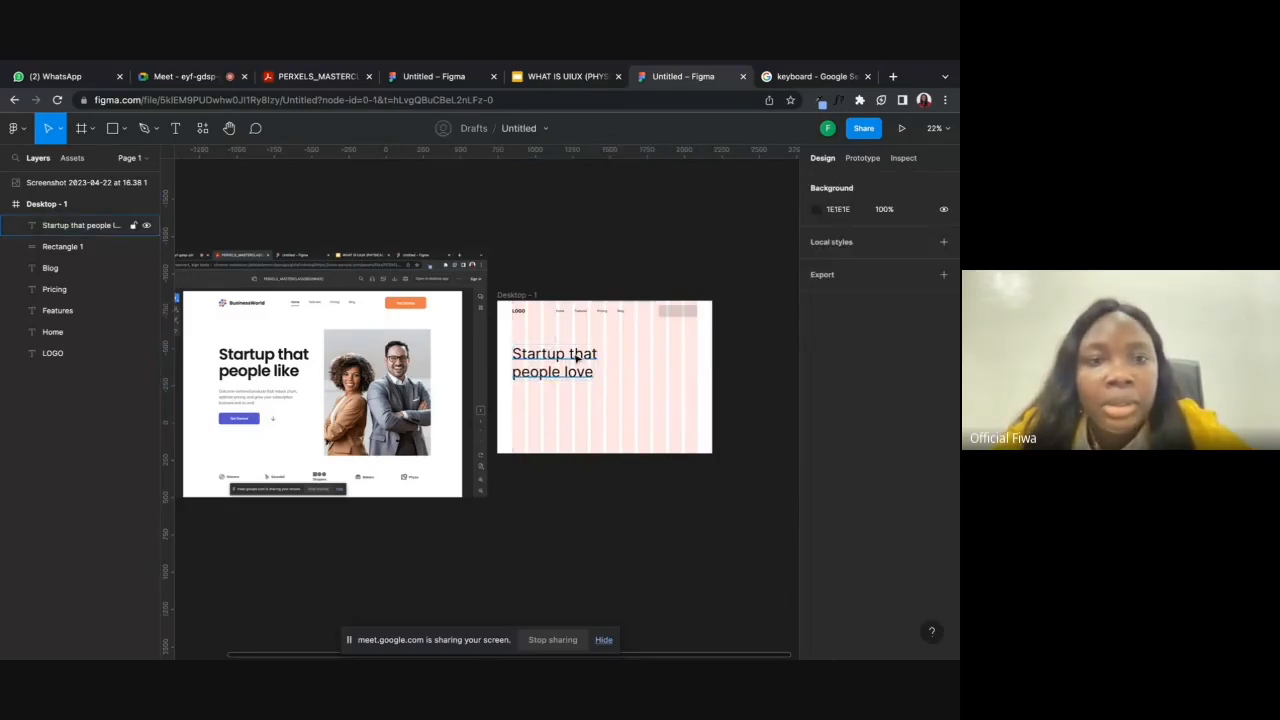
scroll(578, 357, up, 3)
scroll(576, 357, left, 5)
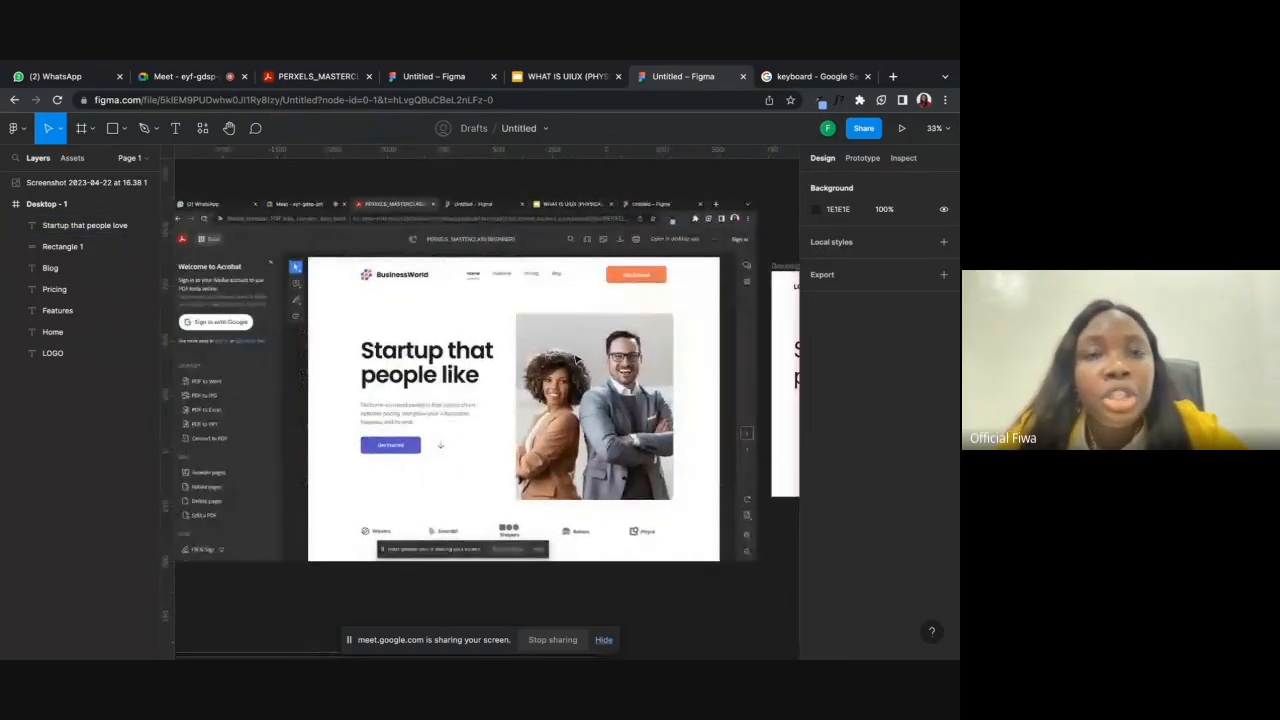
scroll(576, 357, right, 3)
scroll(576, 357, down, 1)
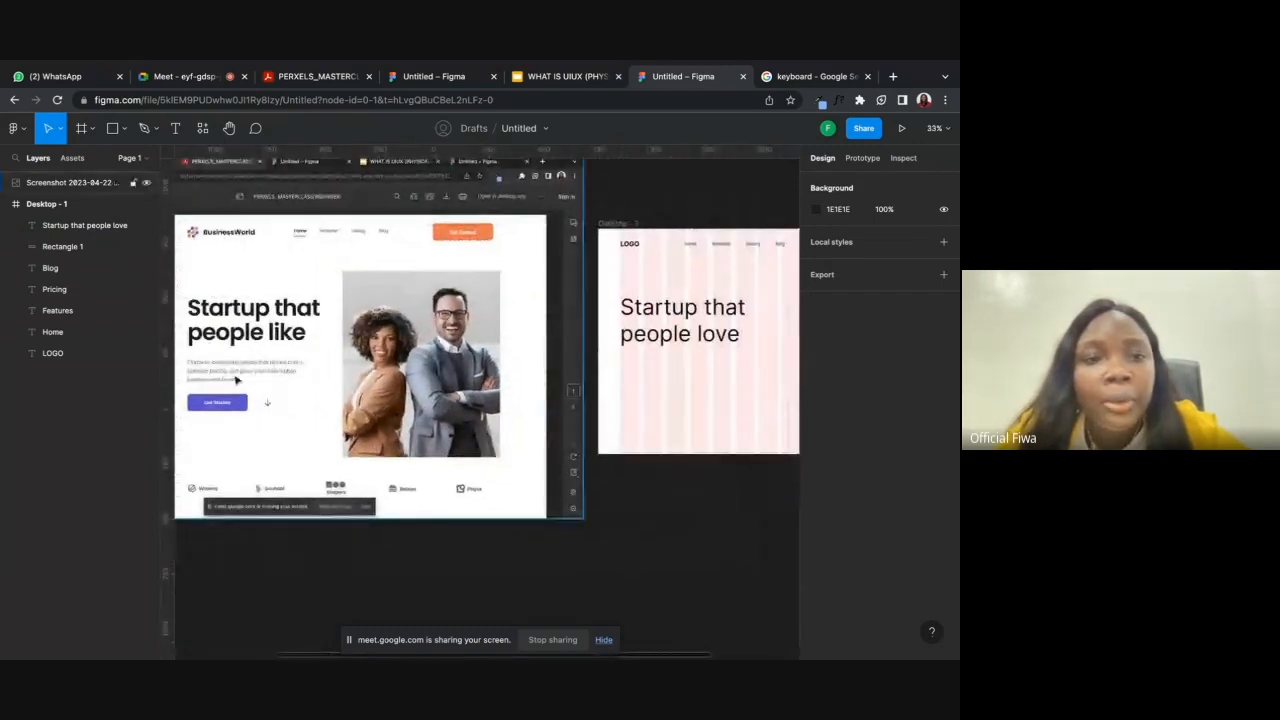
click(175, 128)
click(618, 368)
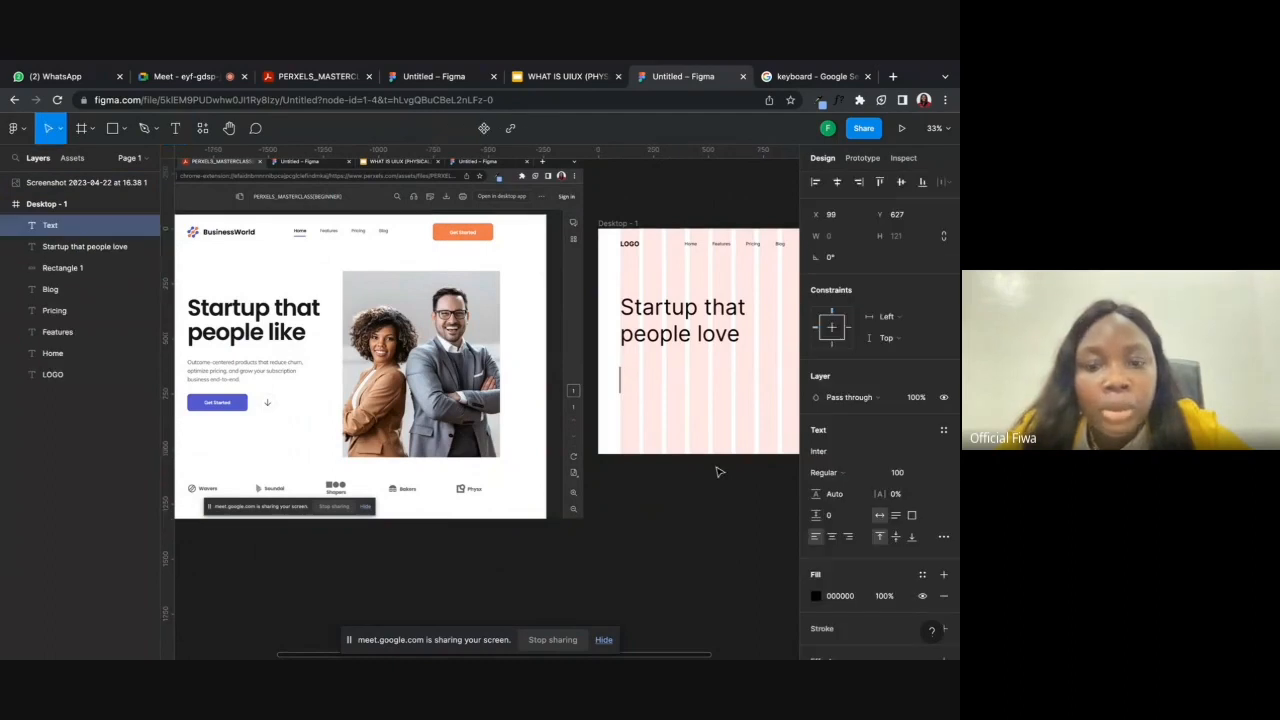
click(897, 472)
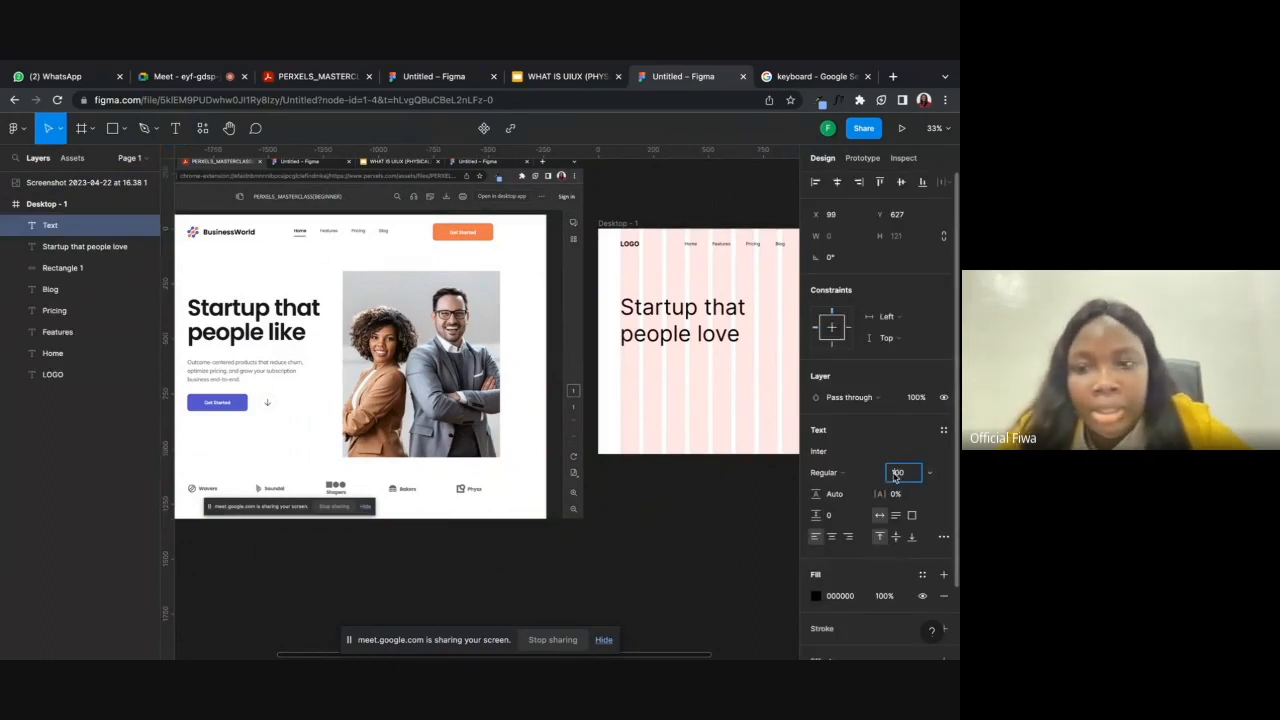
text(20)
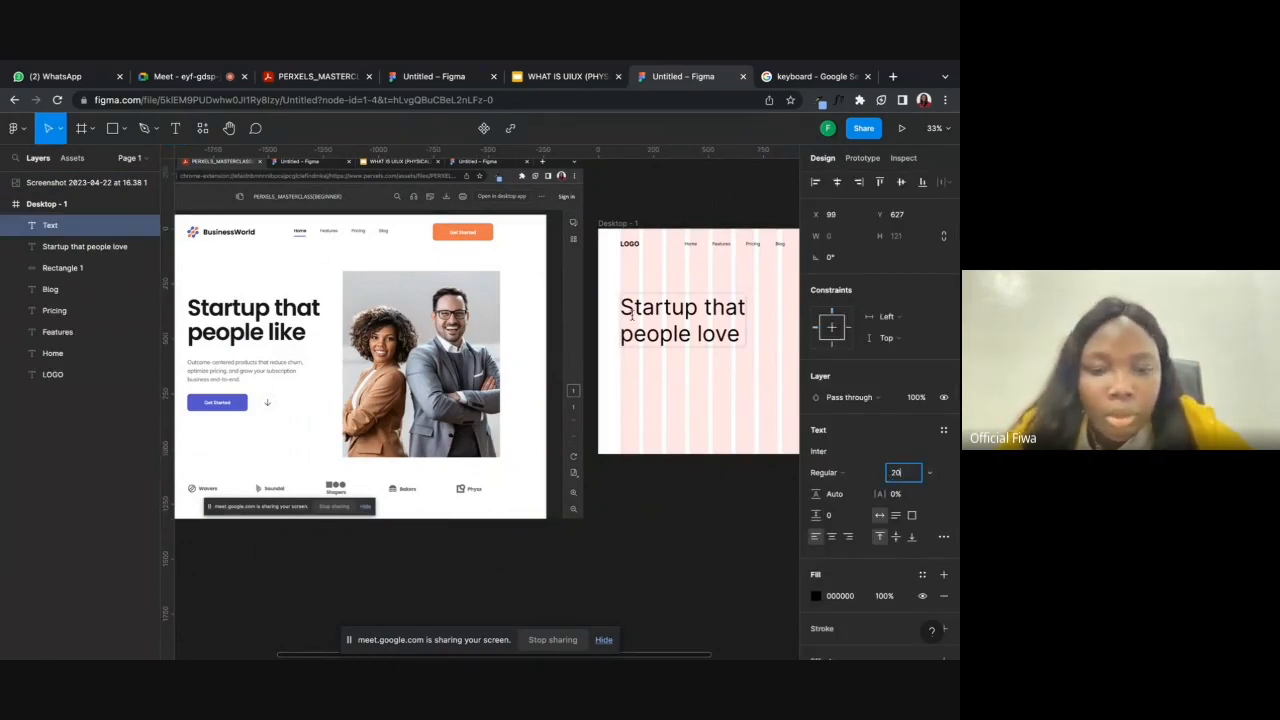
click(626, 366)
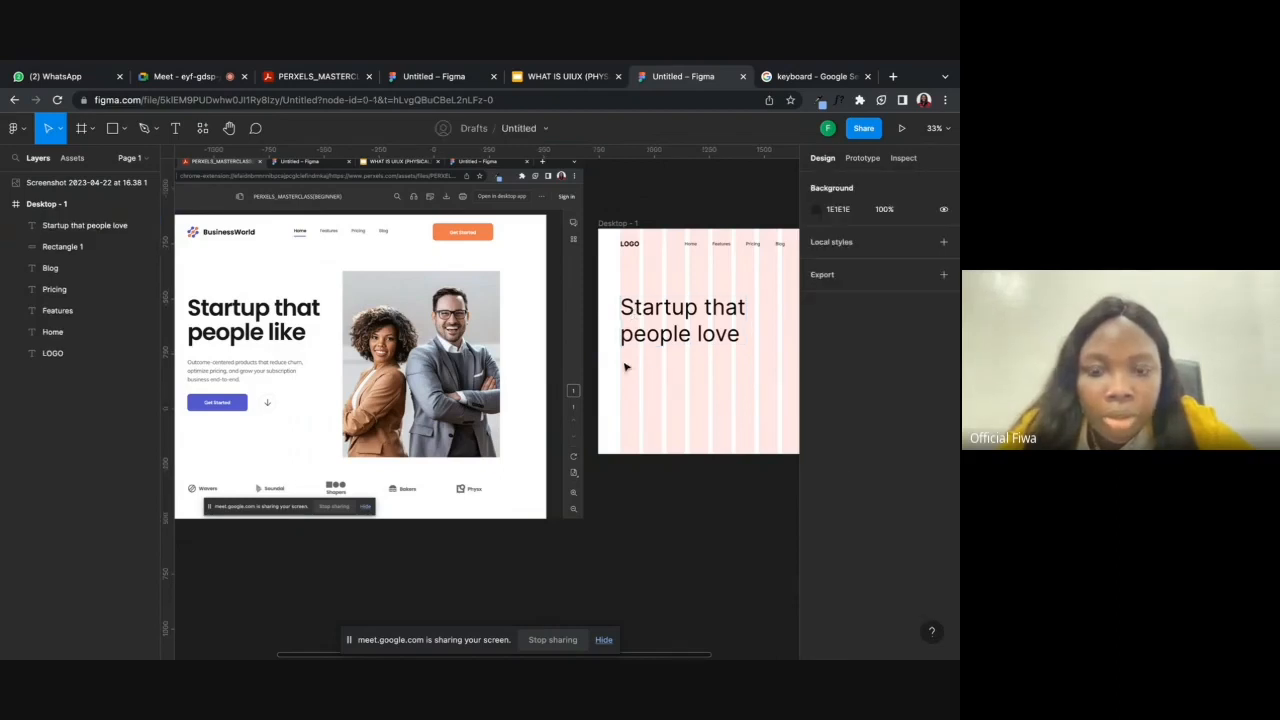
key(o)
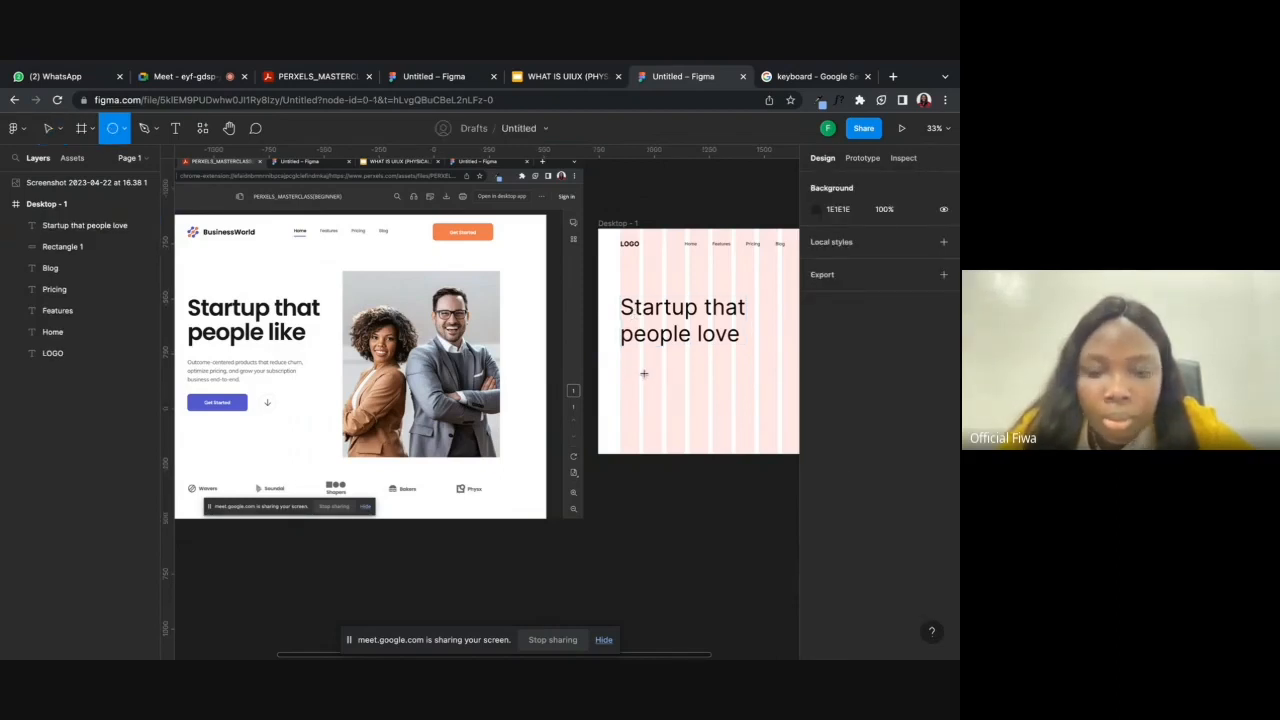
click(622, 368)
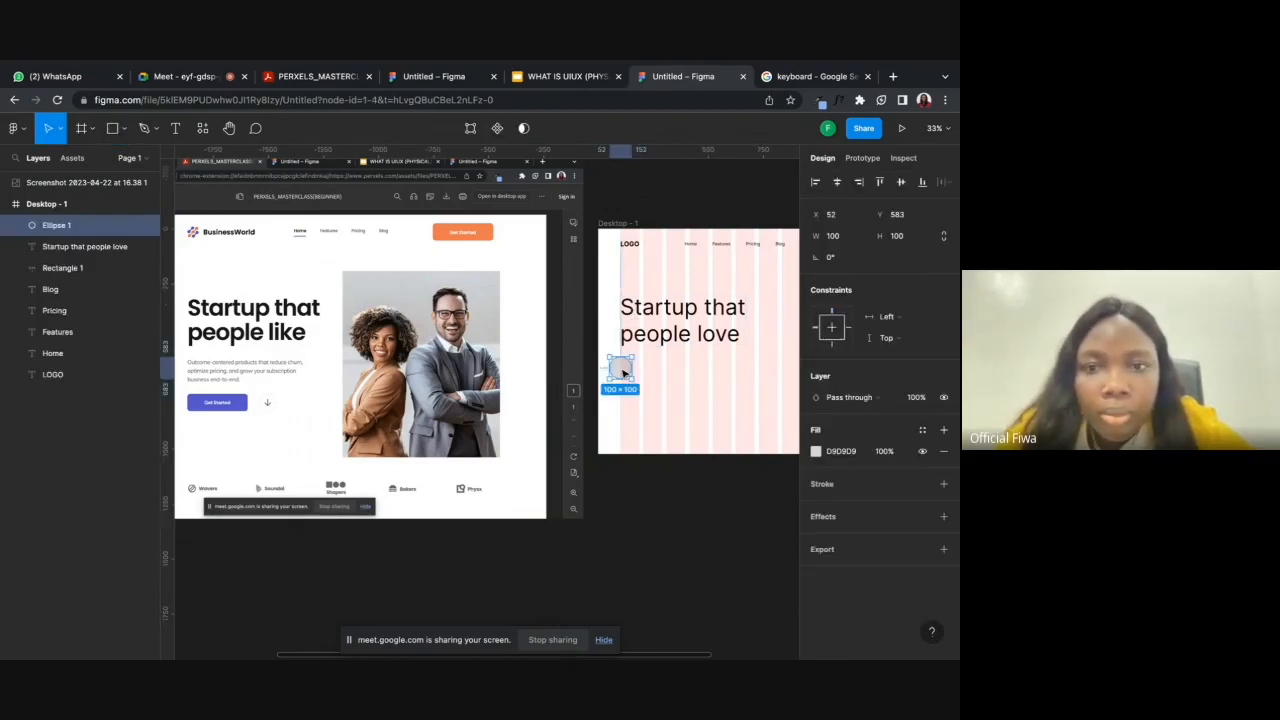
key(Delete)
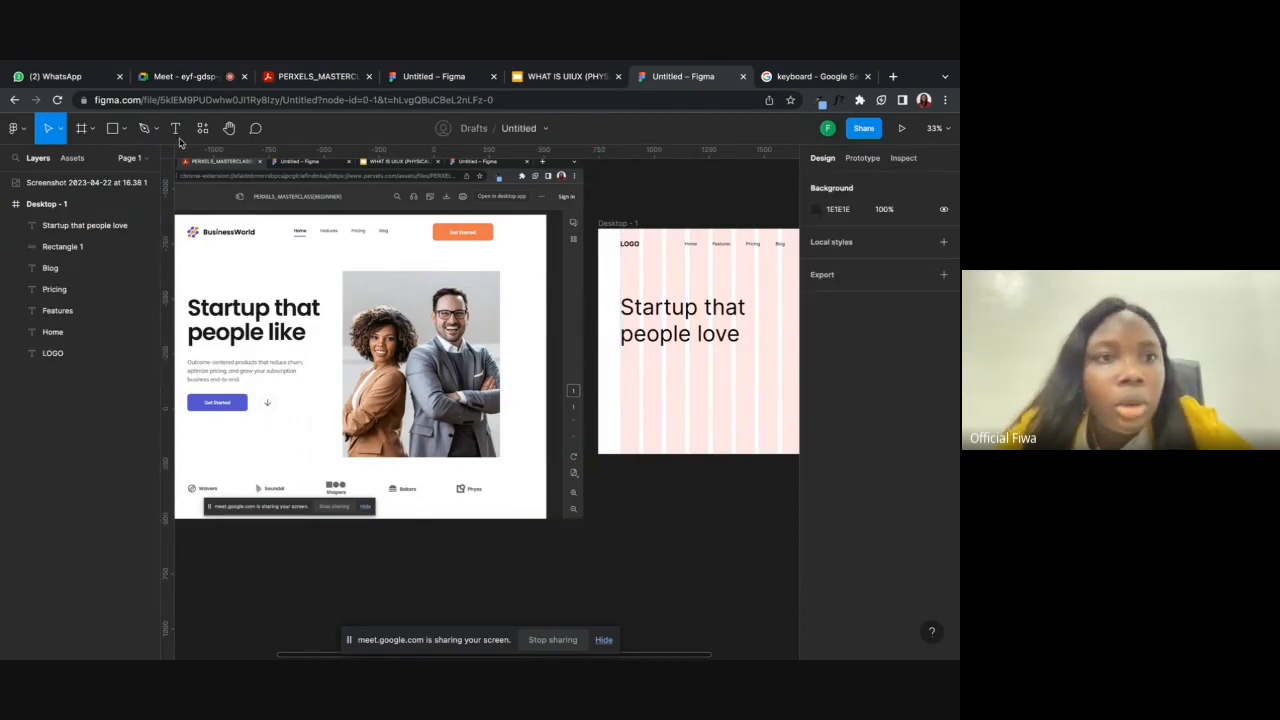
- Start a text element beneath the hero heading and set the text font size to 20
key(t)
click(618, 365)
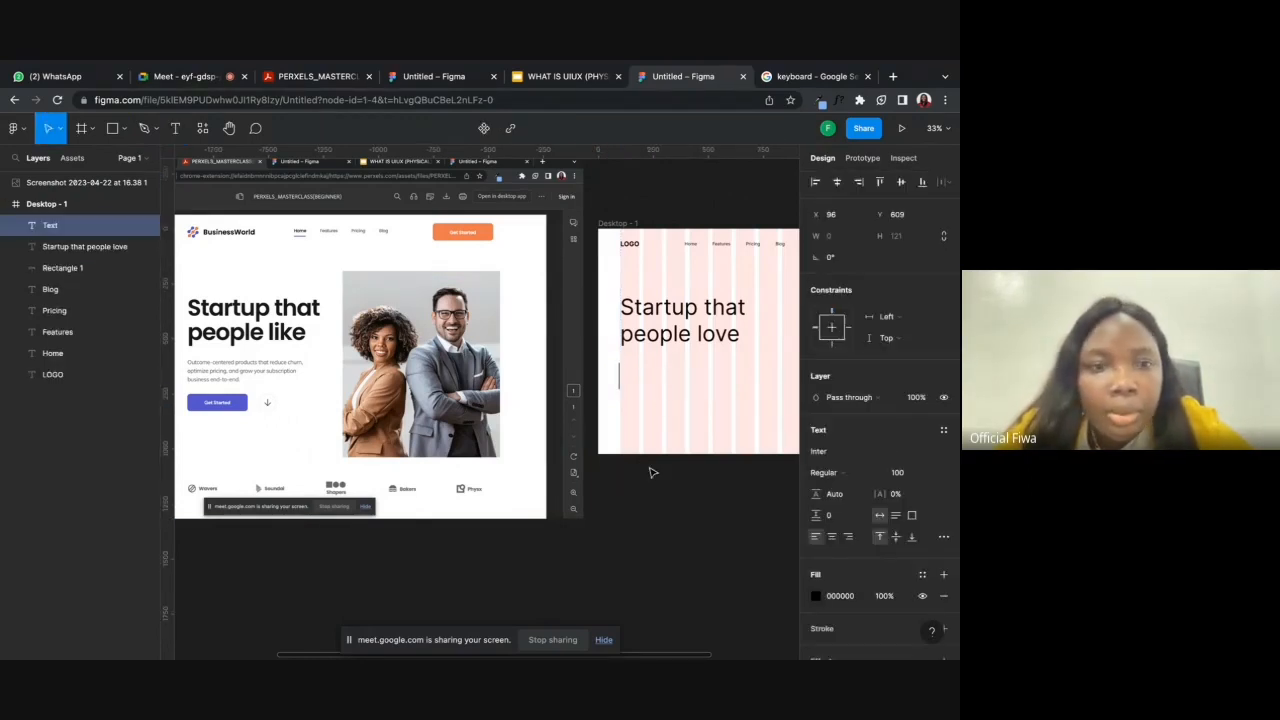
click(893, 473)
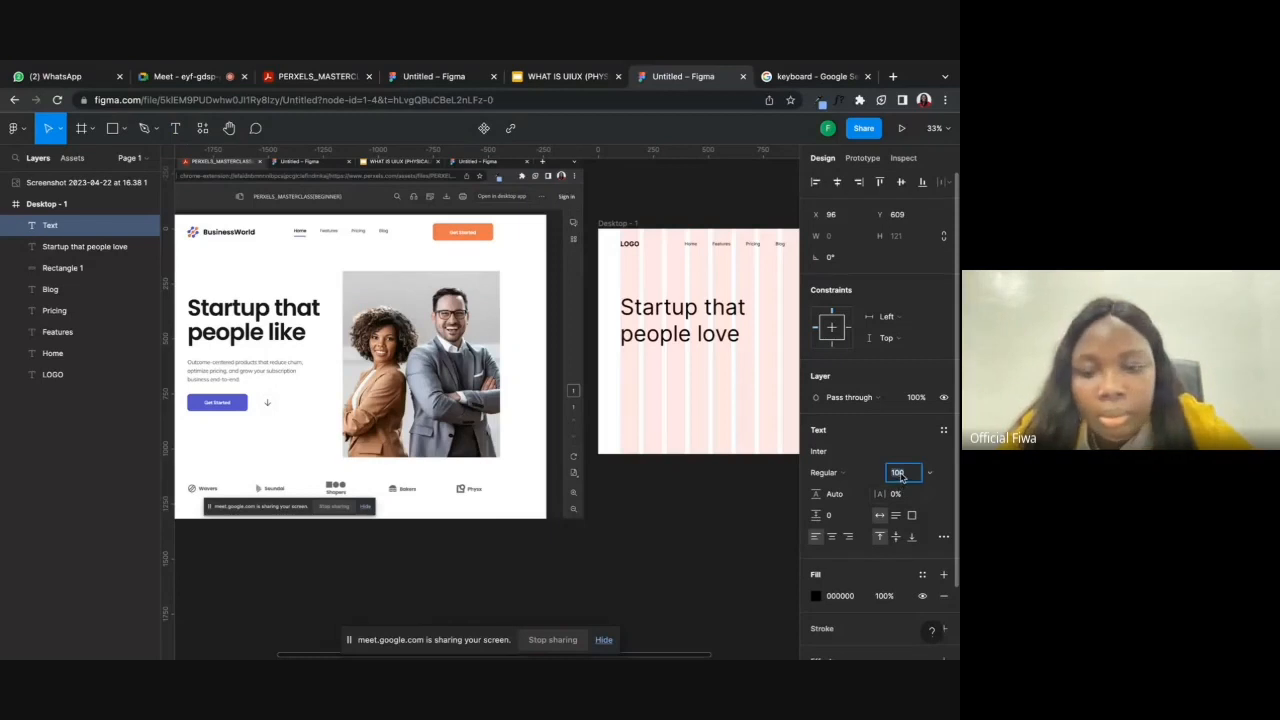
text(20)
key(Return)
click(771, 406)
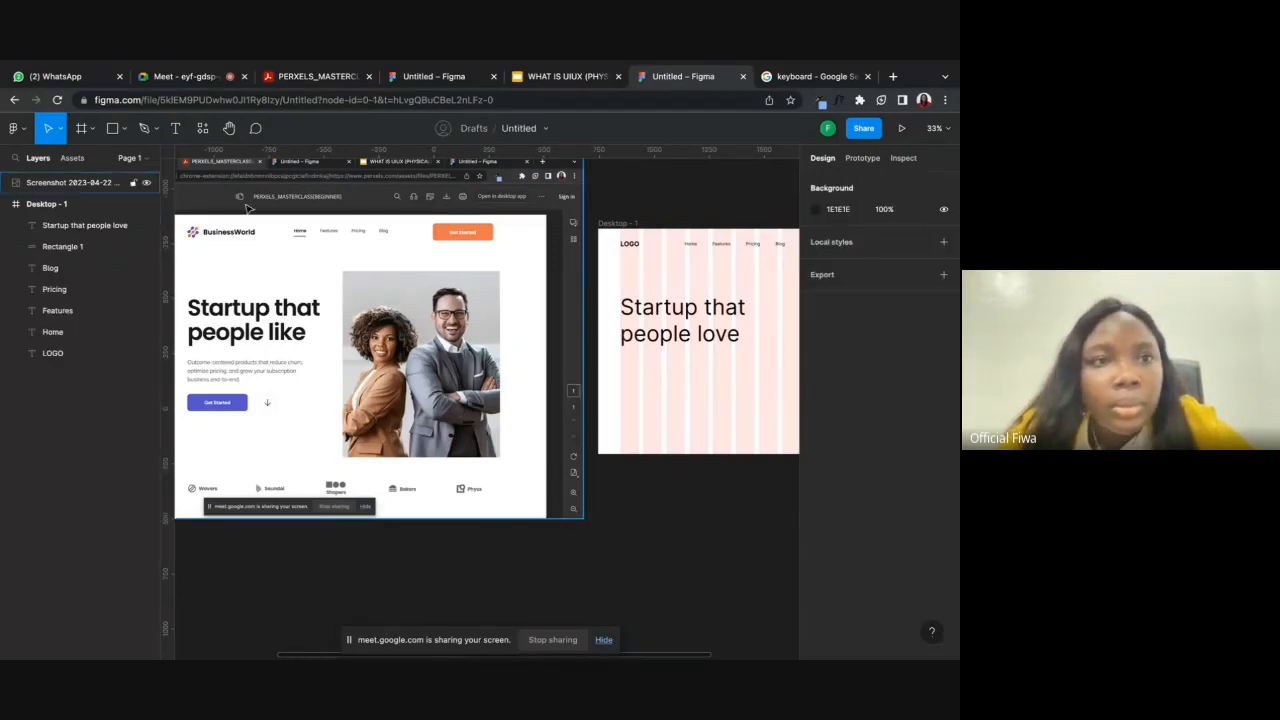
- Beneath the heading, add the three-line paragraph "Outcome-centeres products that reduce churn, optimize pricing, and grow your subcription business end-to-end"
key(t)
click(618, 368)
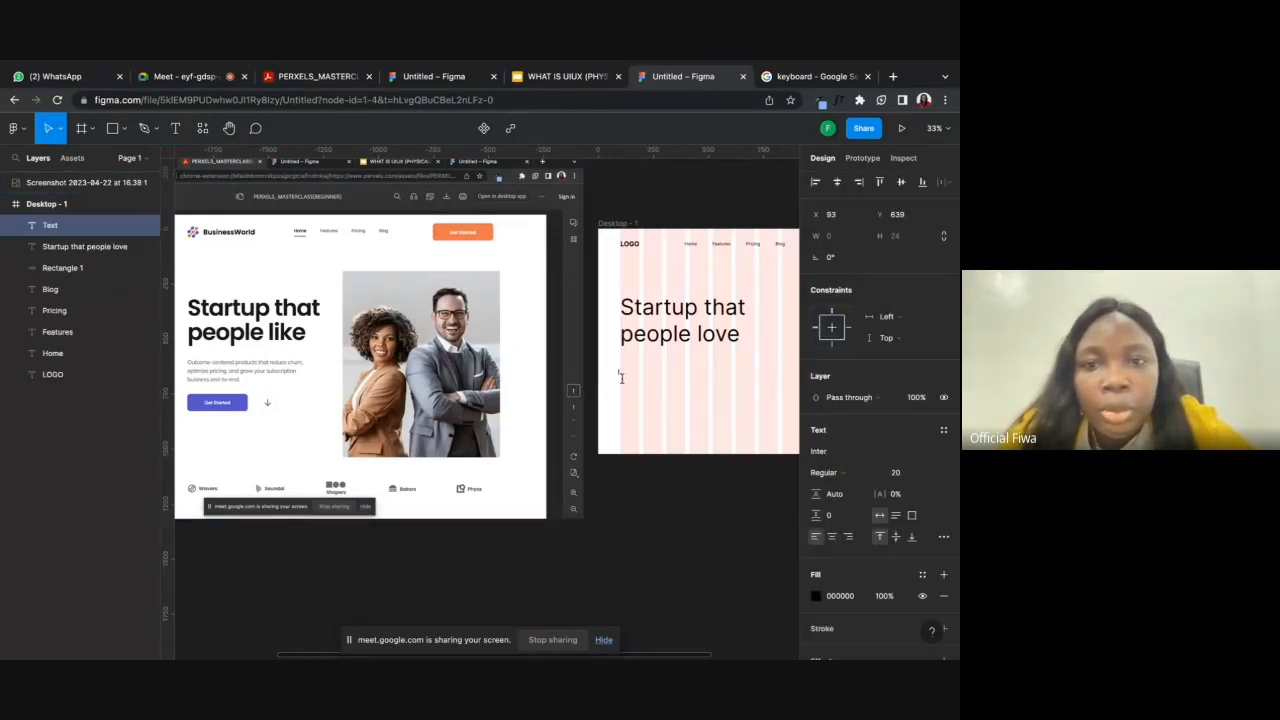
text(Outcome)
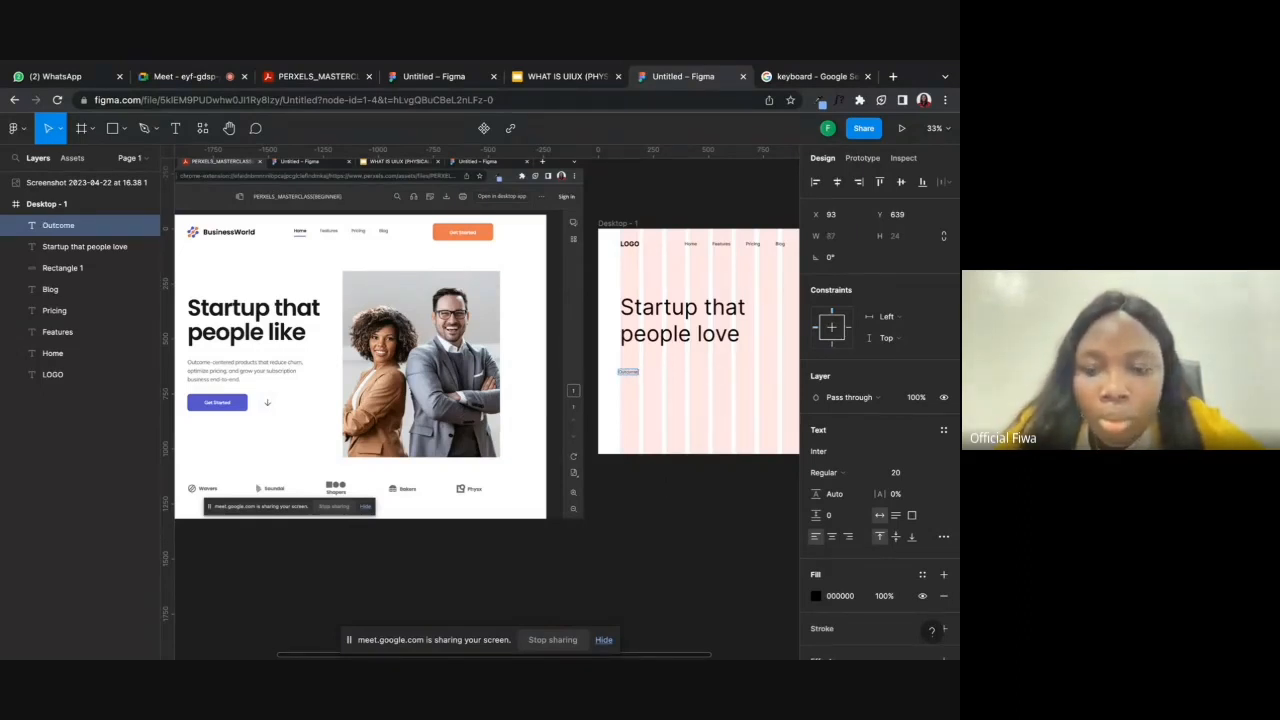
text(-cen)
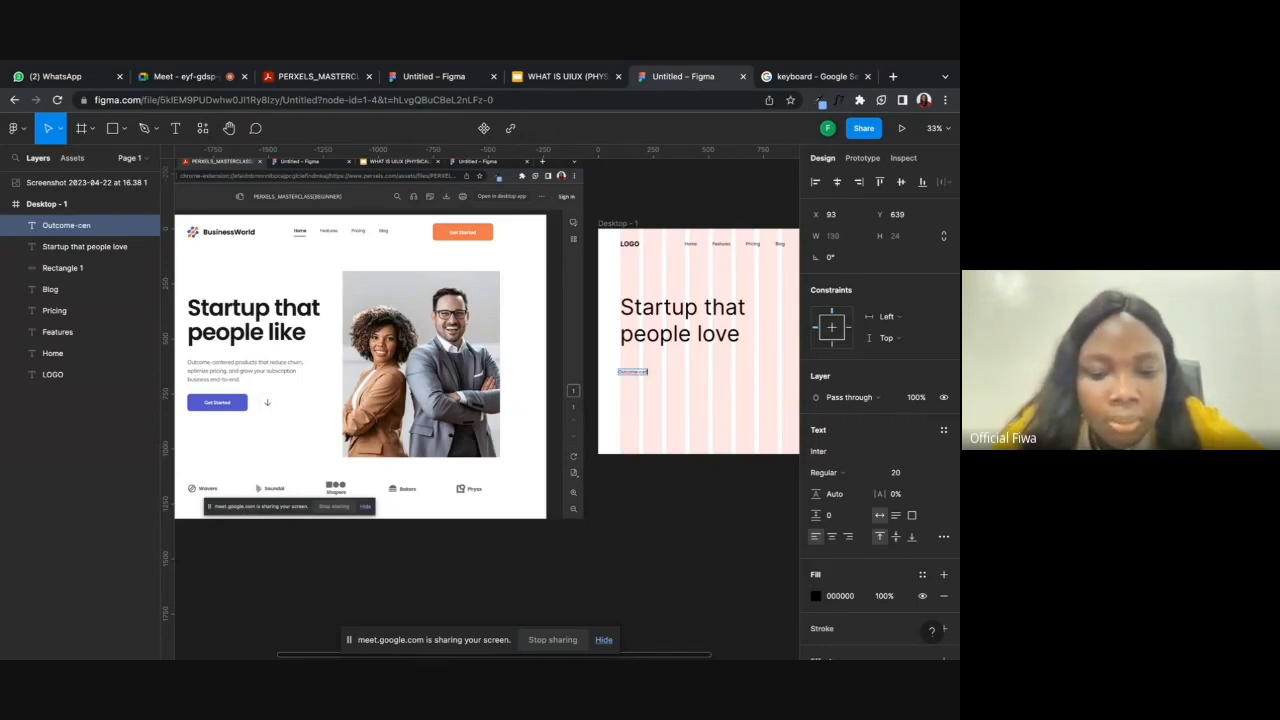
text(teres p)
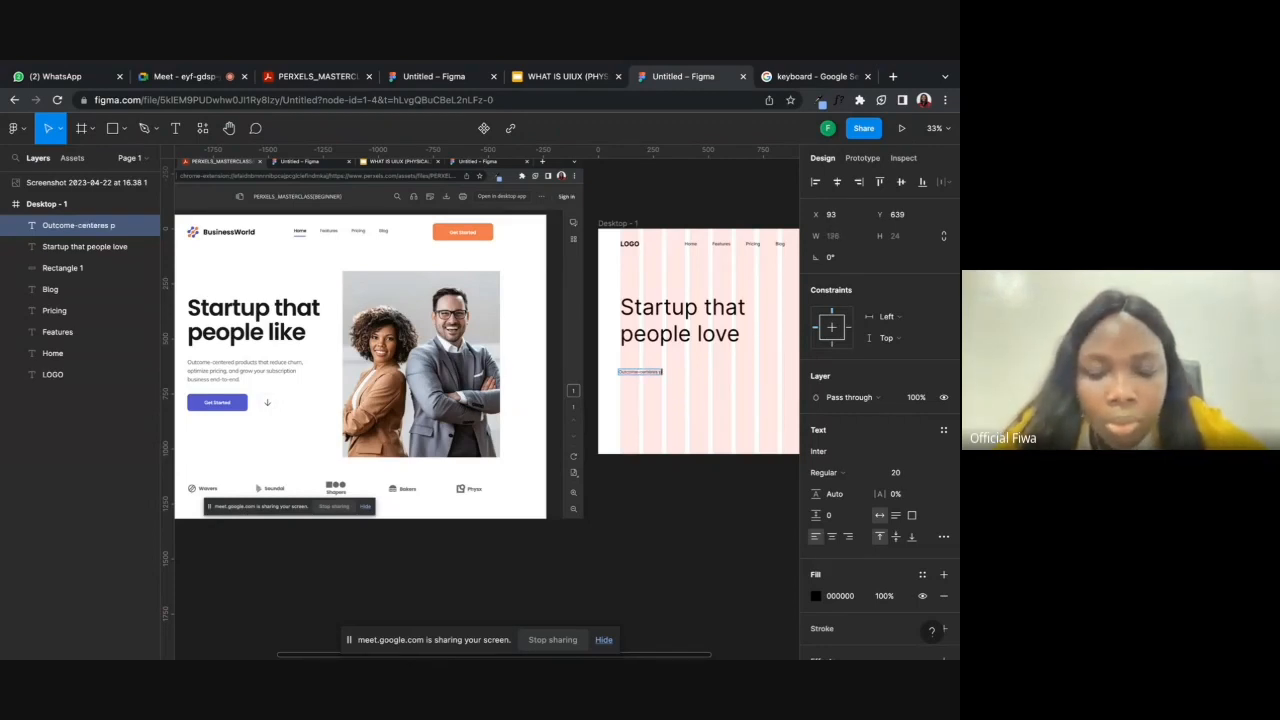
text(roducts that reduce churn)
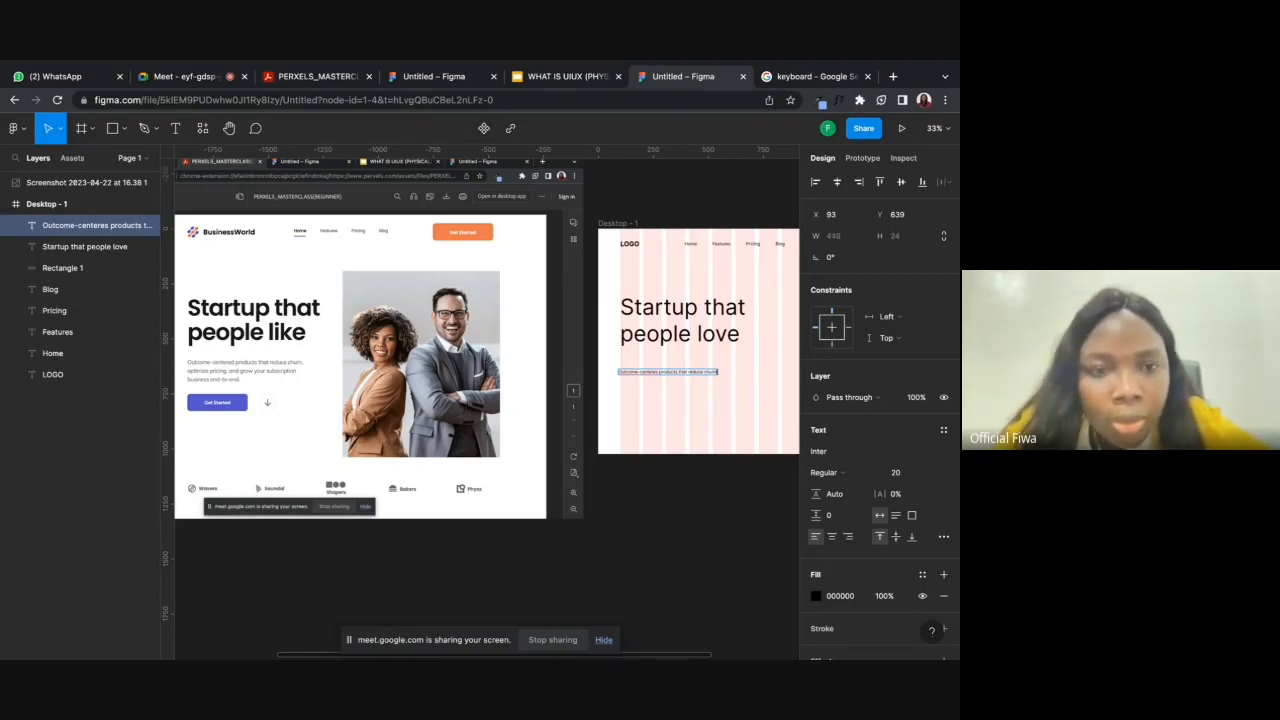
key(Return)
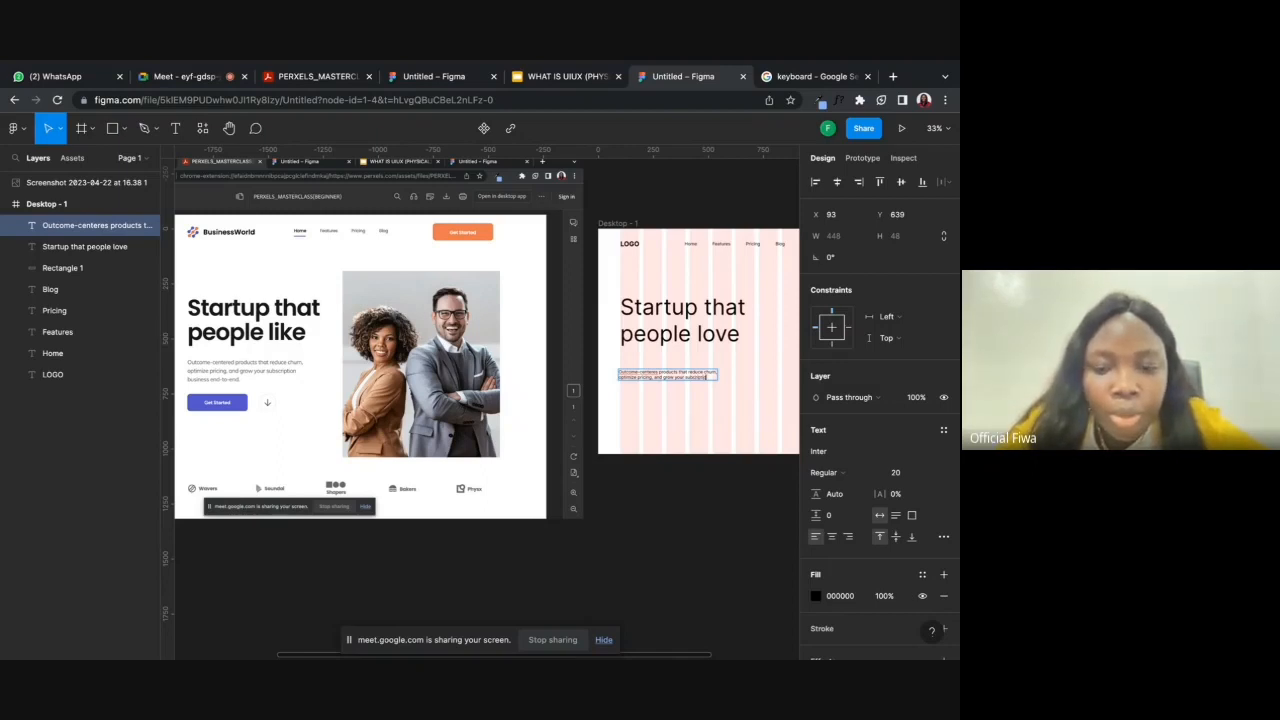
key(Return)
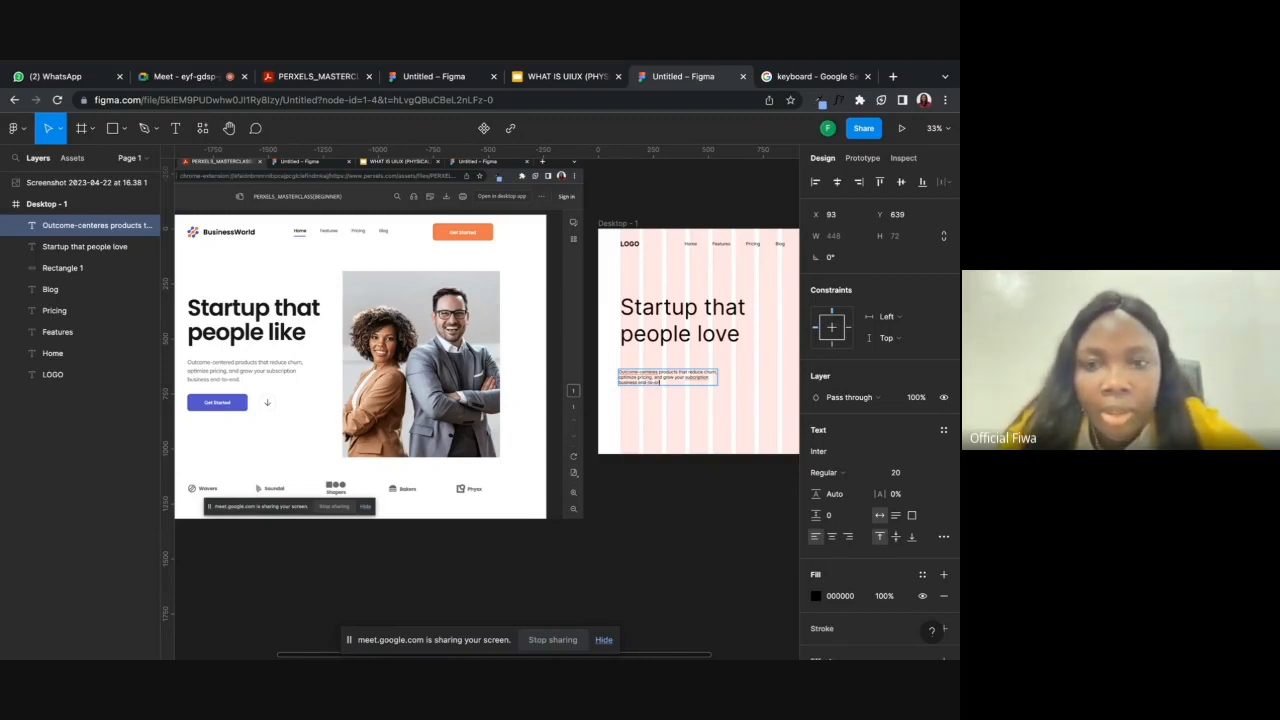
key(Escape)
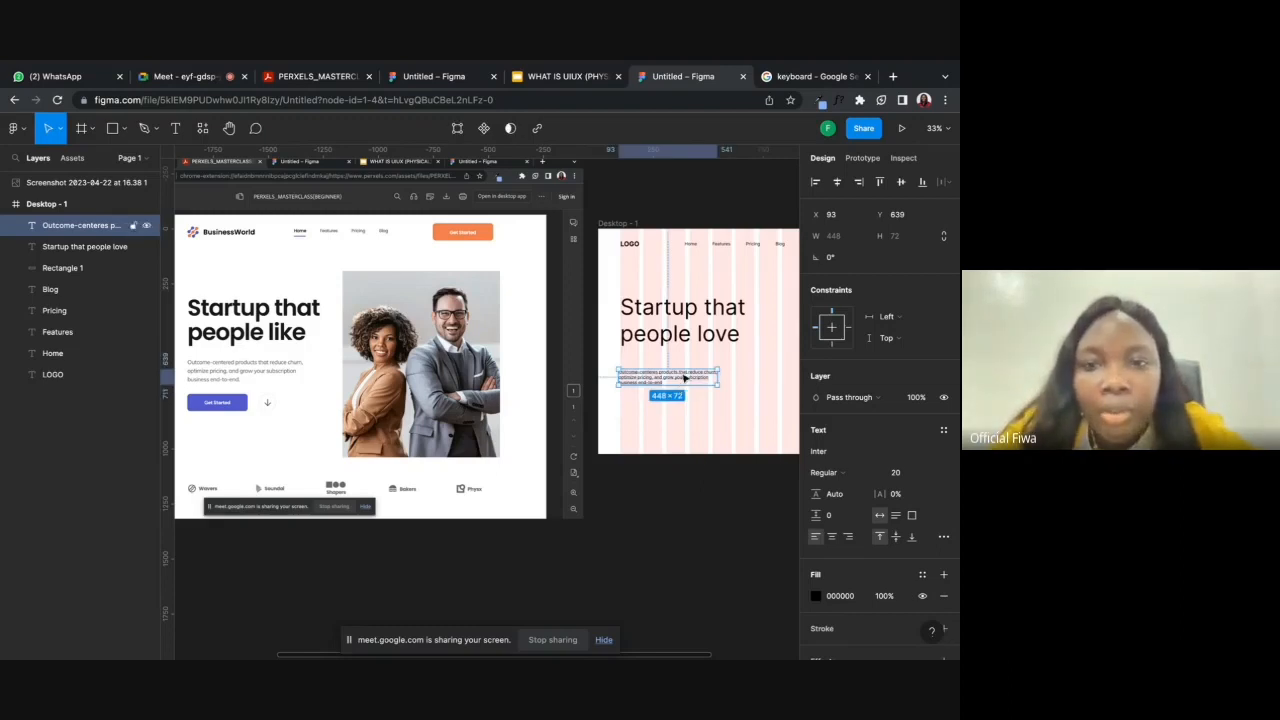
- Align the paragraph with the grid's left edge closer beneath the heading, and nudge the heading to X 101, Y 281
drag(684, 377, 681, 380)
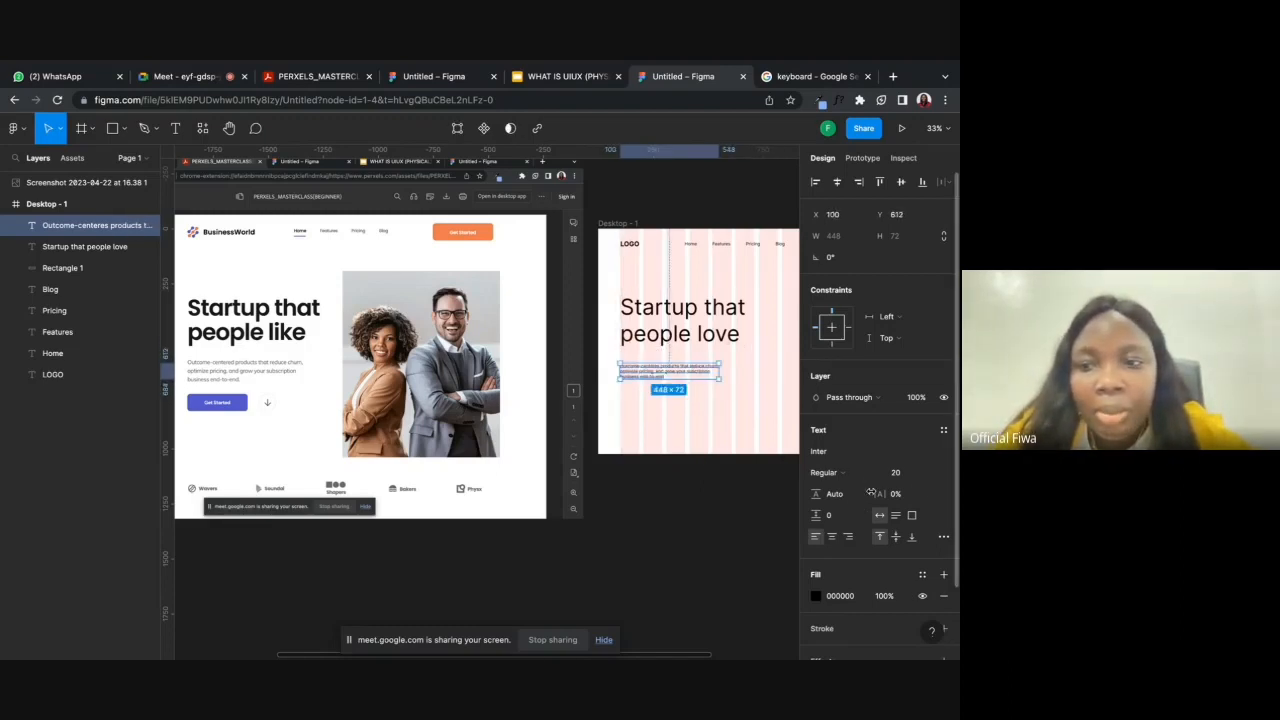
drag(817, 494, 889, 494)
click(663, 391)
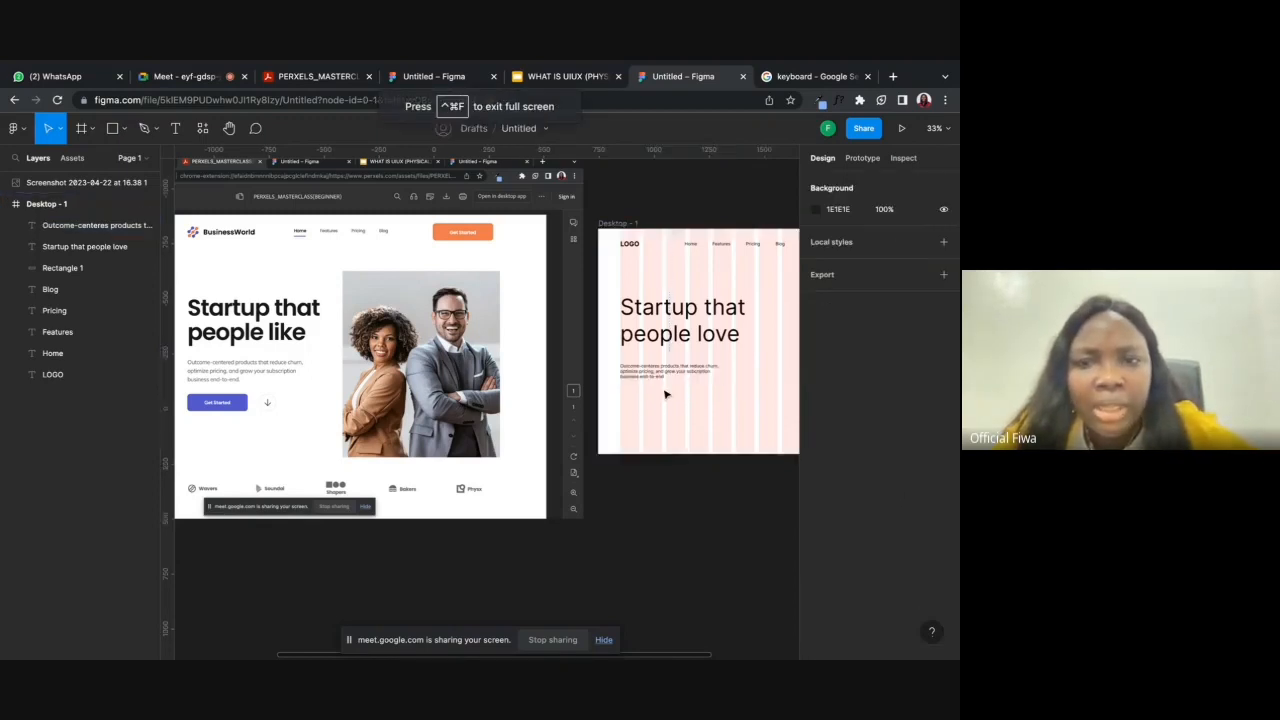
scroll(665, 394, up, 3)
scroll(665, 394, up, 4)
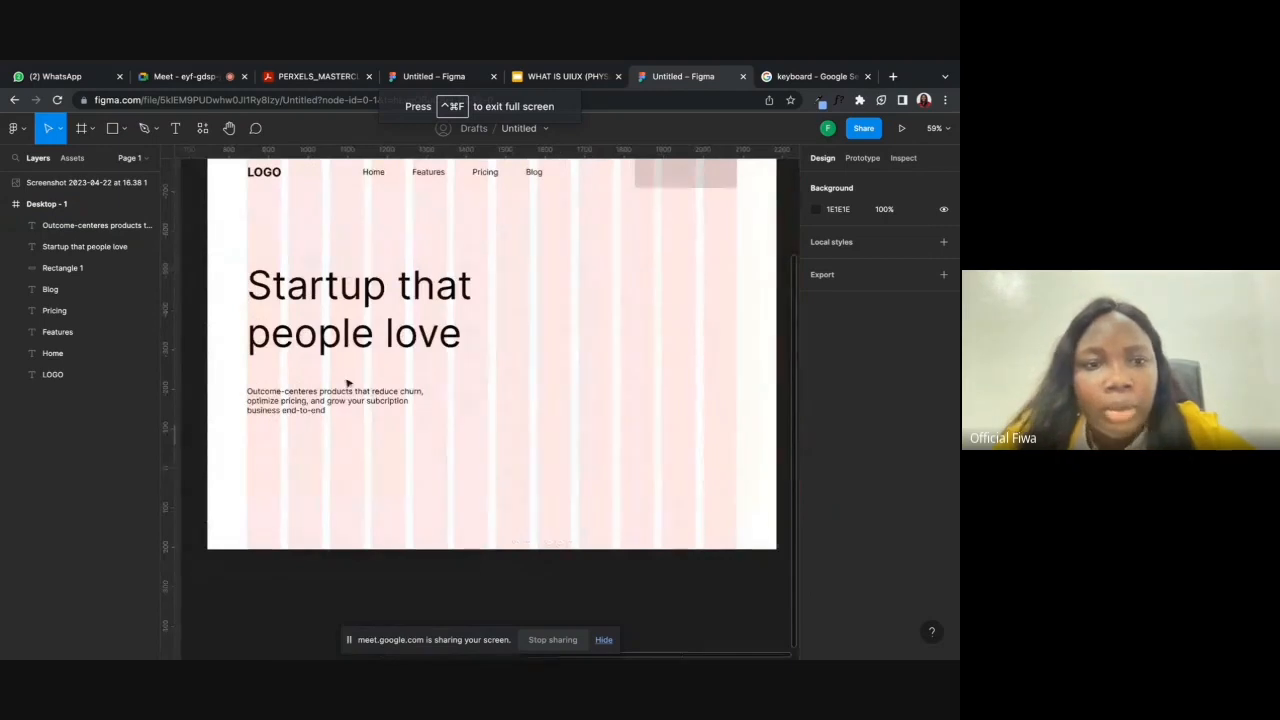
drag(325, 399, 325, 386)
drag(317, 339, 318, 338)
- Compare the heading and paragraph in Desktop - 1 with the reference screenshot's hero text and the elements below it
scroll(318, 338, down, 5)
scroll(290, 350, left, 6)
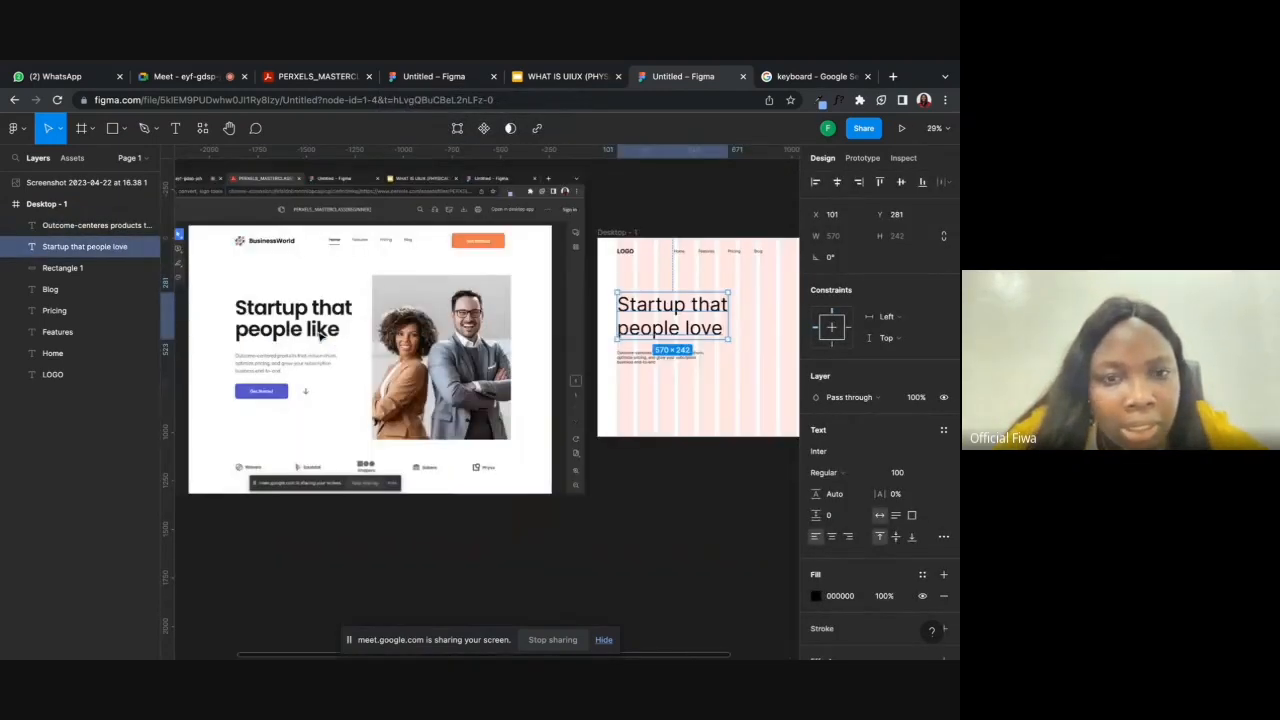
scroll(281, 362, up, 5)
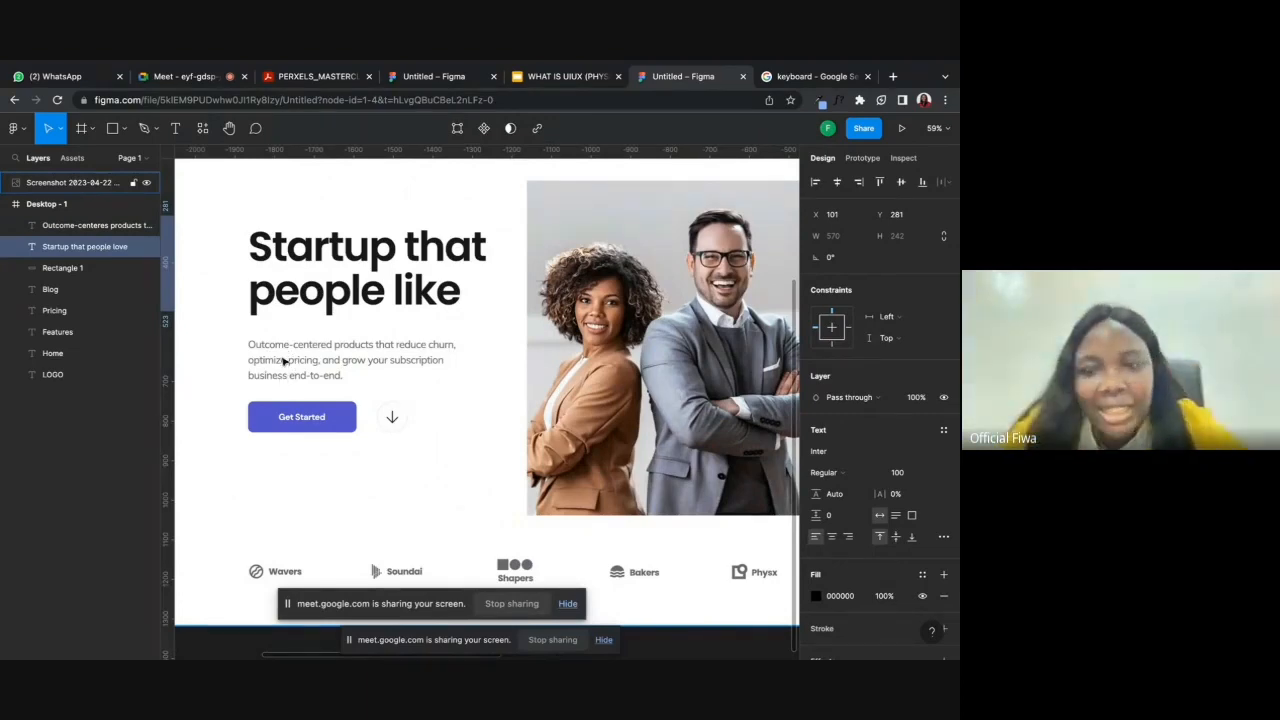
scroll(283, 362, down, 3)
scroll(283, 362, right, 3)
click(460, 369)
scroll(460, 369, up, 3)
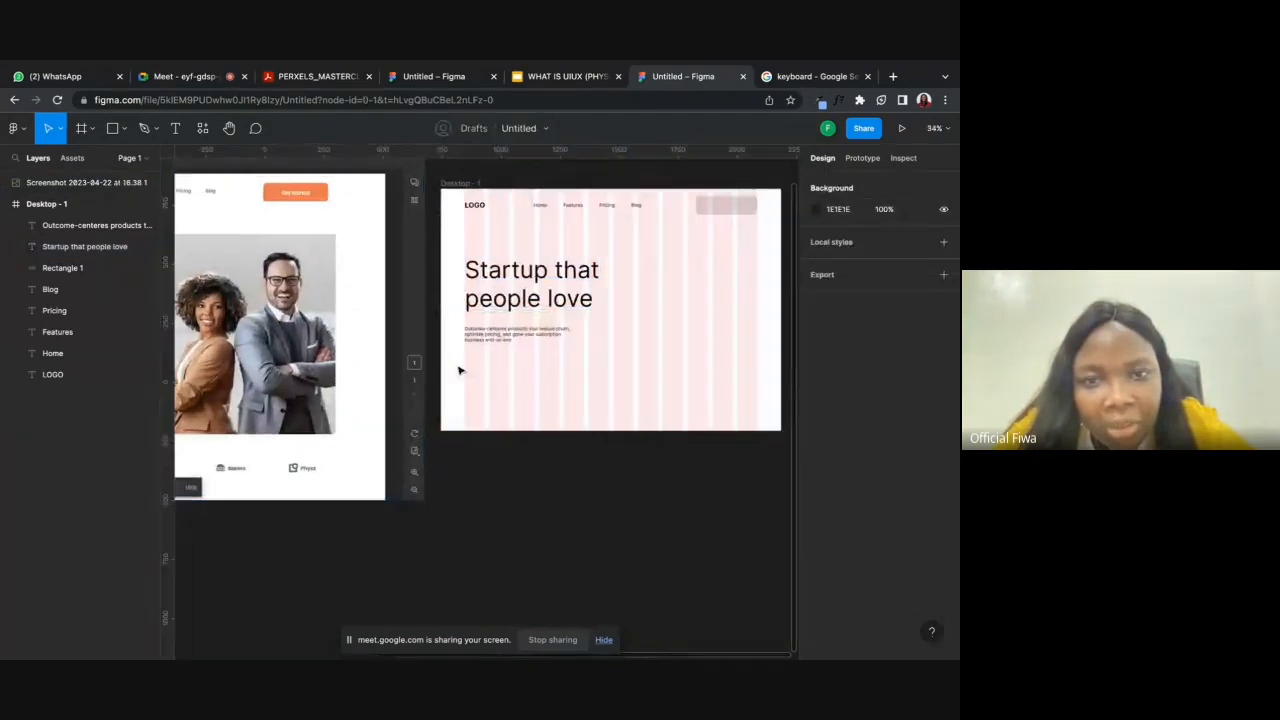
- Try to place the hero paragraph over the reference screenshot's hero section and bring it to the front
scroll(557, 337, up, 2)
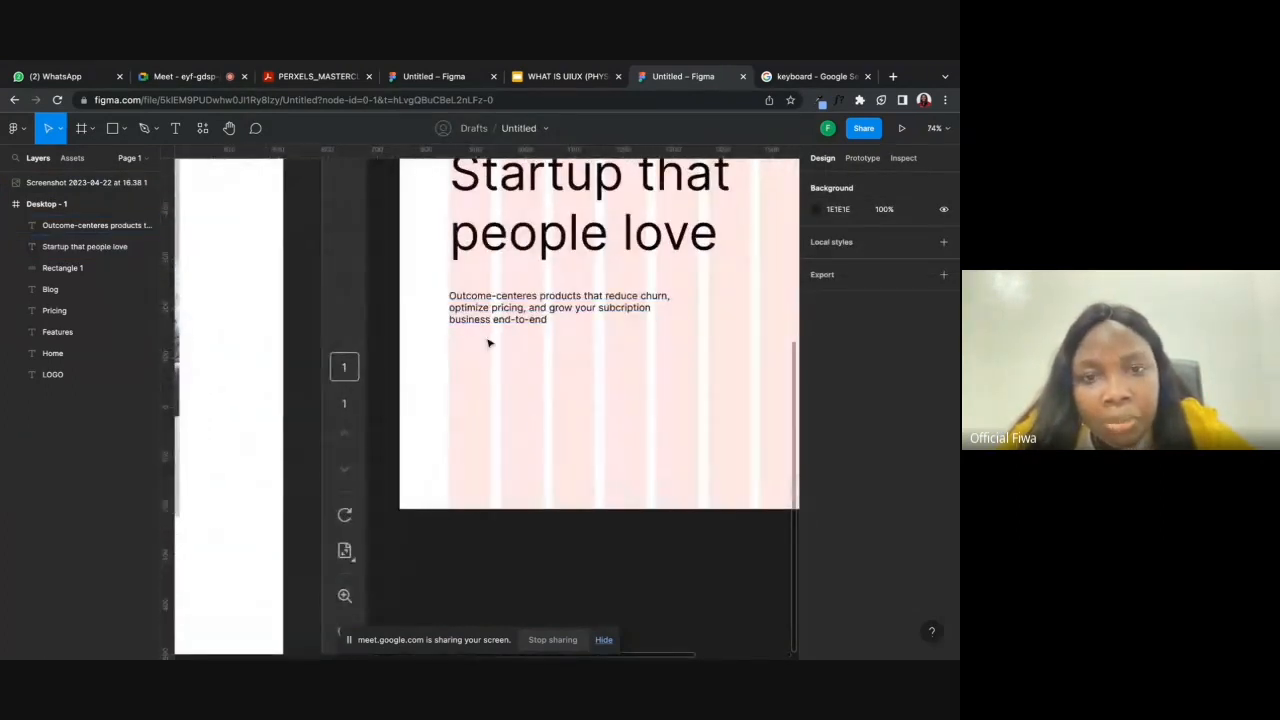
scroll(482, 268, down, 5)
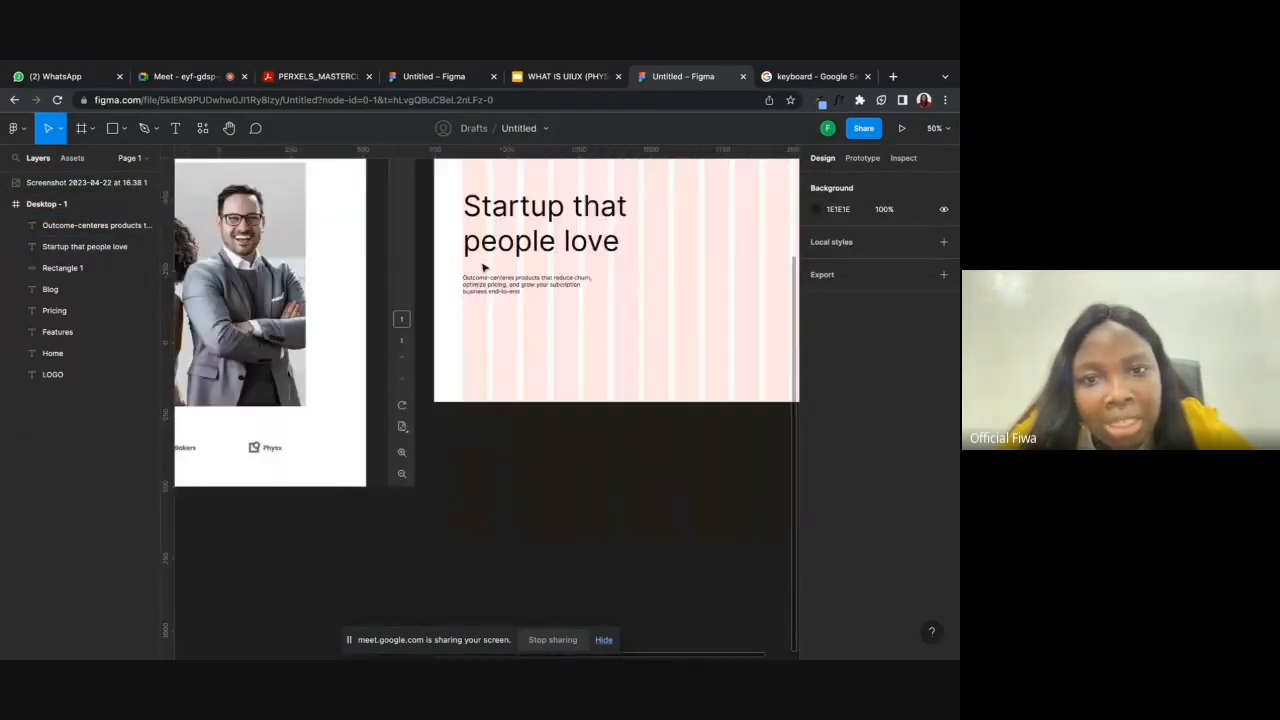
drag(690, 310, 309, 331)
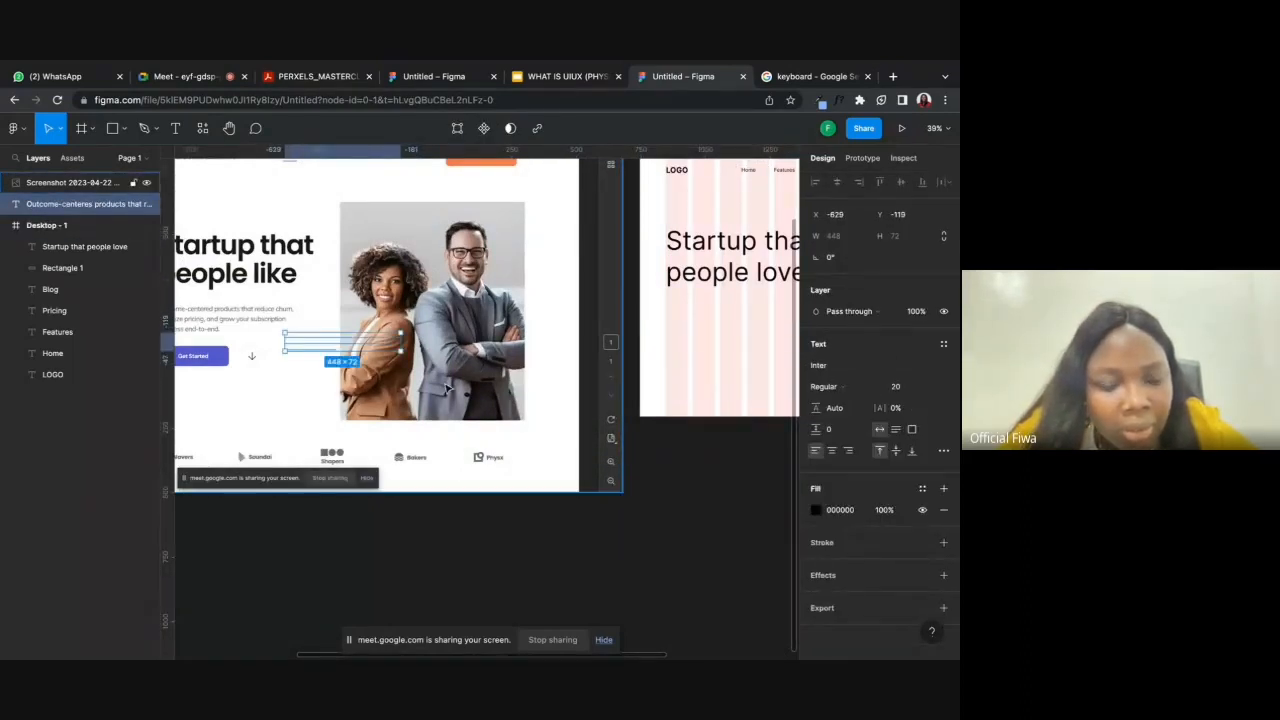
key(super+x)
key(super+v)
click(251, 360)
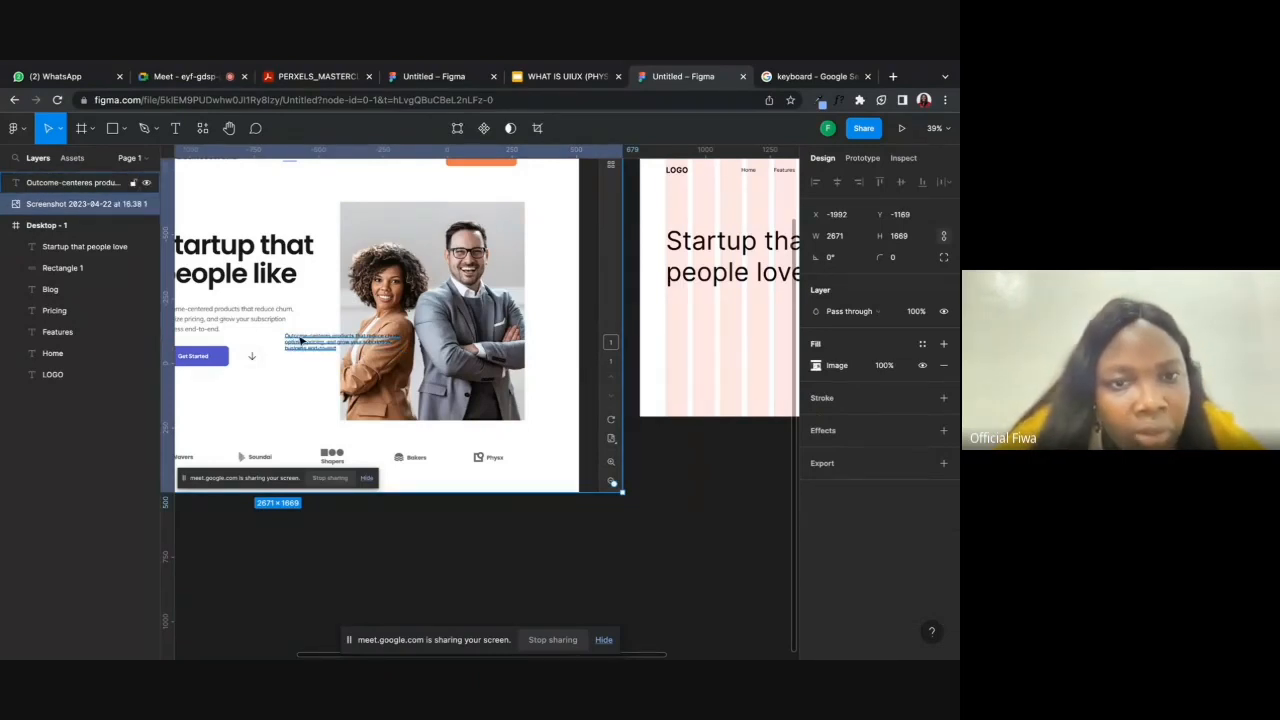
drag(298, 343, 409, 355)
key(super+z)
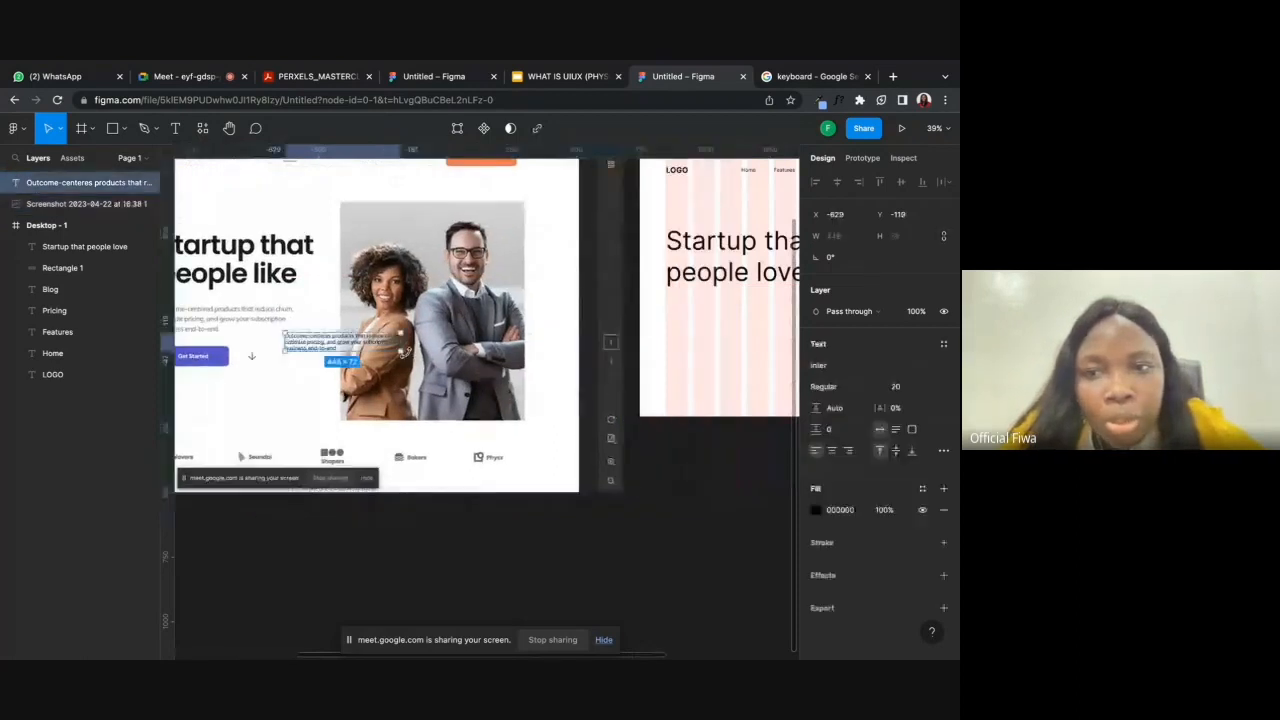
key(super+z)
key(super+z)
key(super+z)
- Set the line height of the hero paragraph in Desktop - 1 to 28
scroll(409, 354, right, 4)
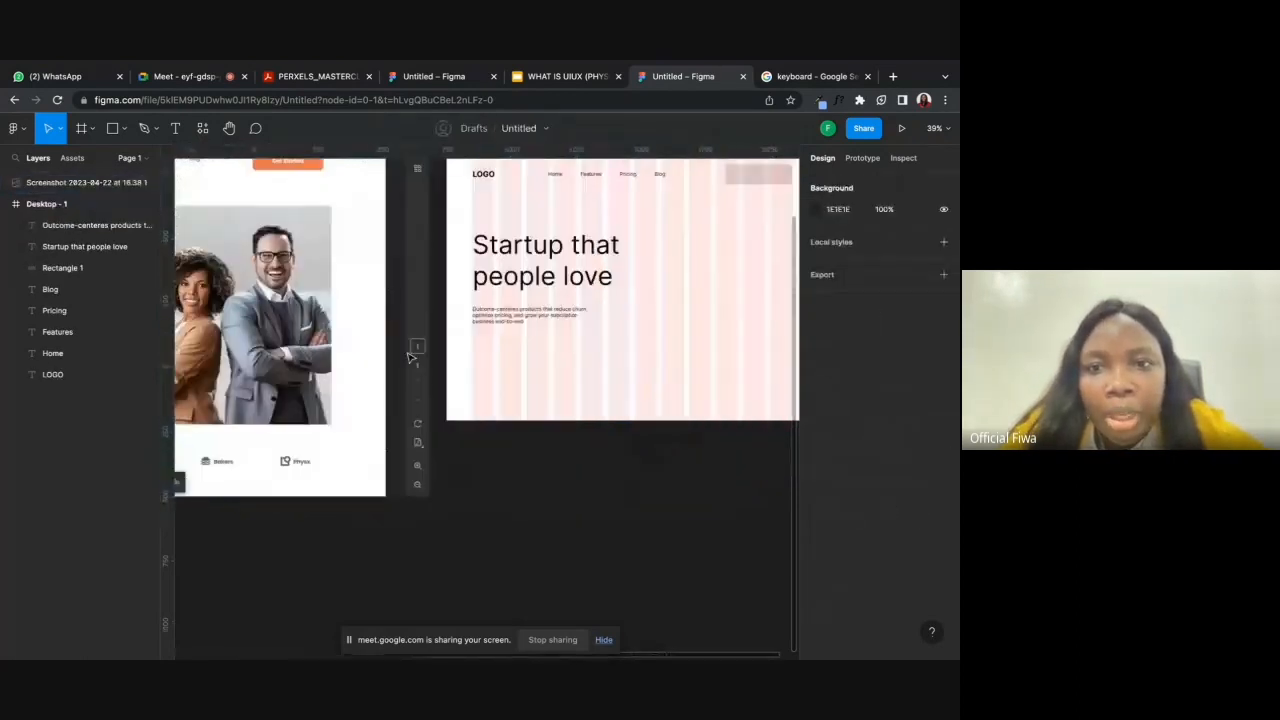
click(528, 318)
scroll(830, 400, down, 2)
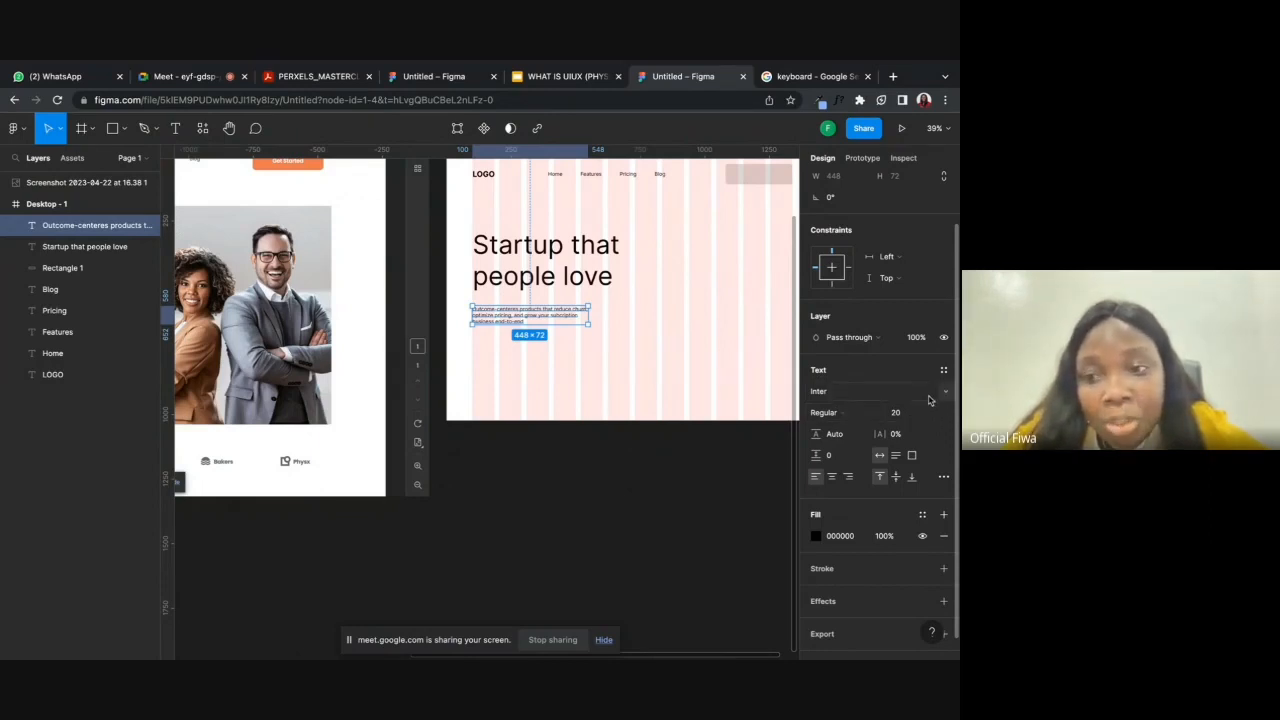
click(830, 434)
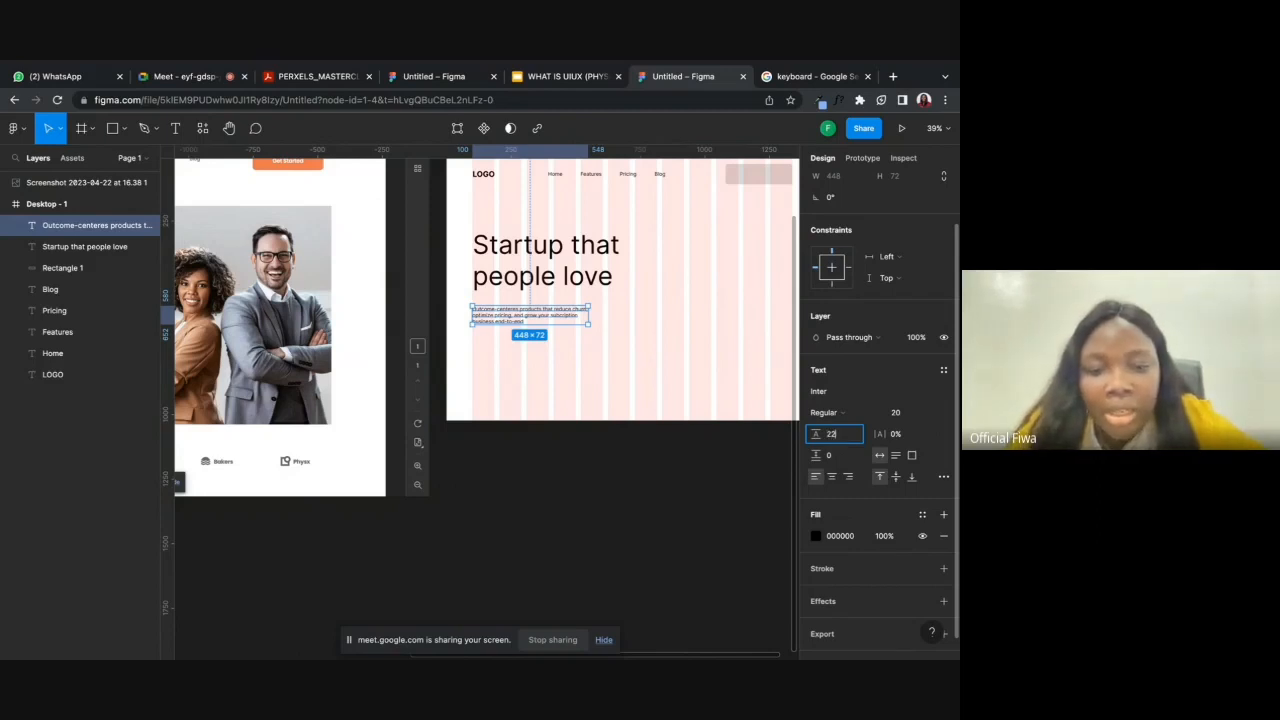
key(Return)
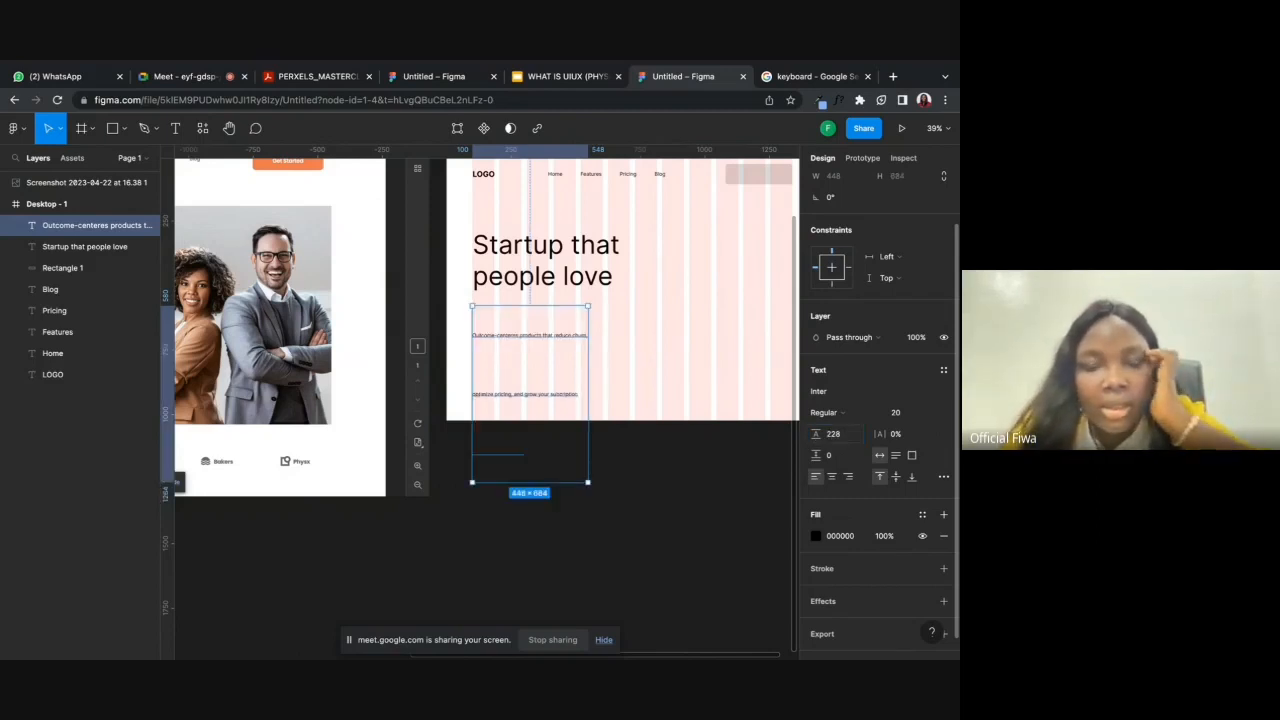
click(832, 436)
text(28)
key(Return)
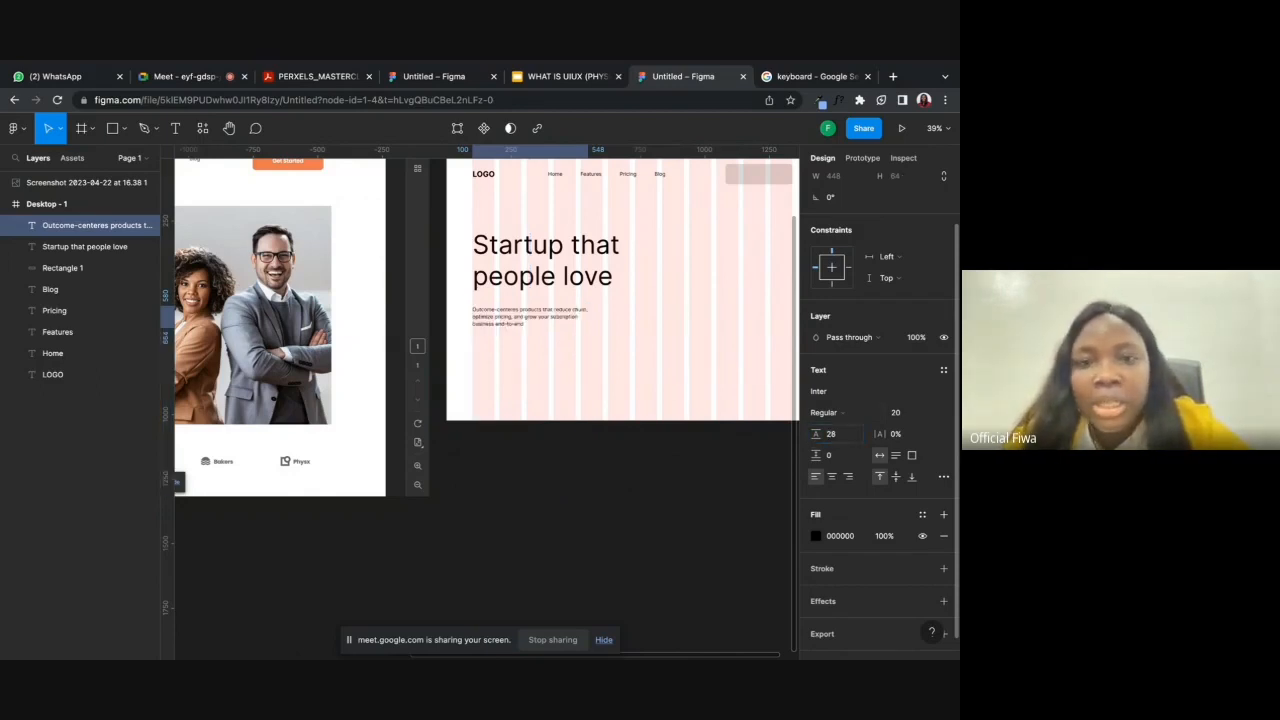
- Try line heights of 50, 70 and 30 on the hero paragraph to compare the spacing between its lines
click(850, 435)
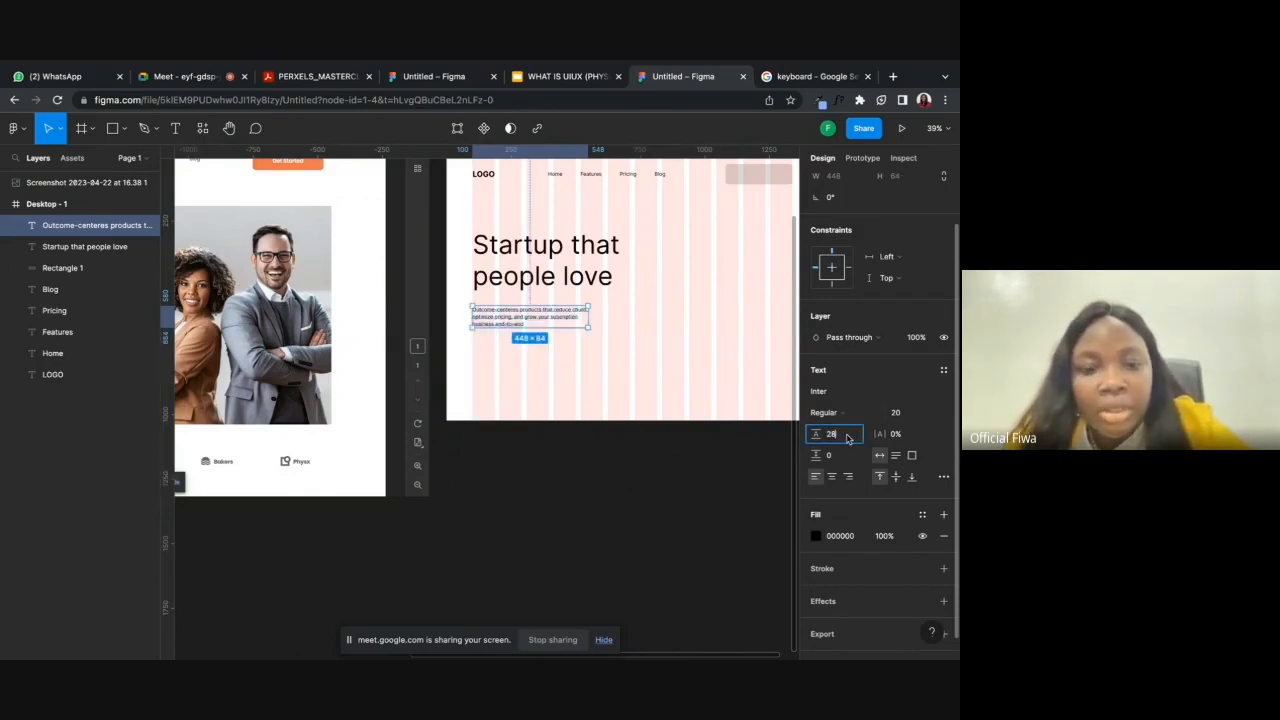
text(50)
key(Return)
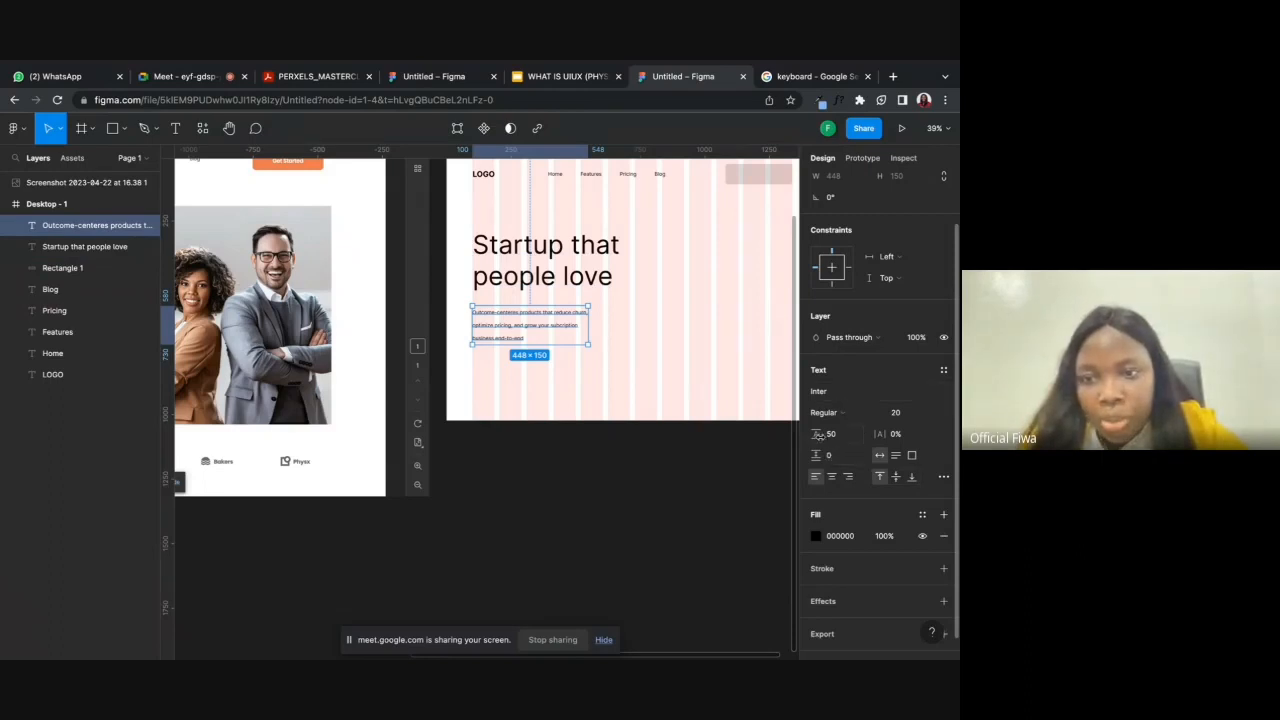
click(830, 439)
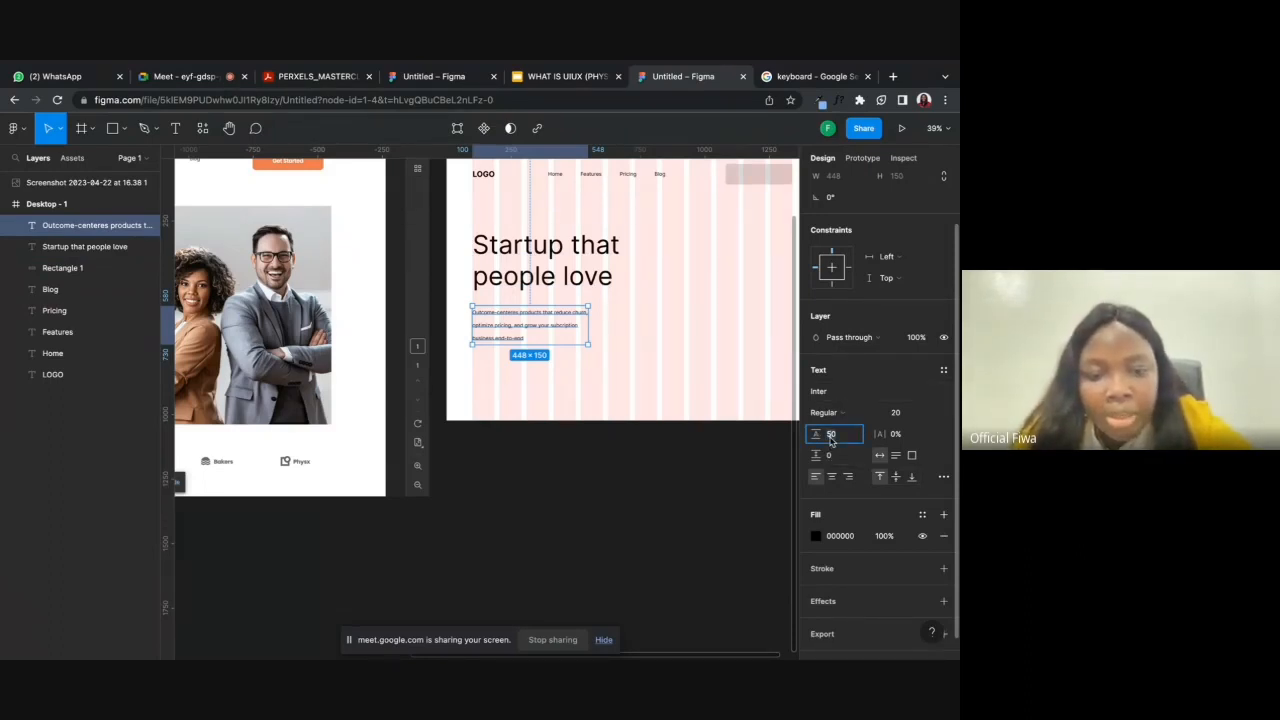
text(70)
key(Return)
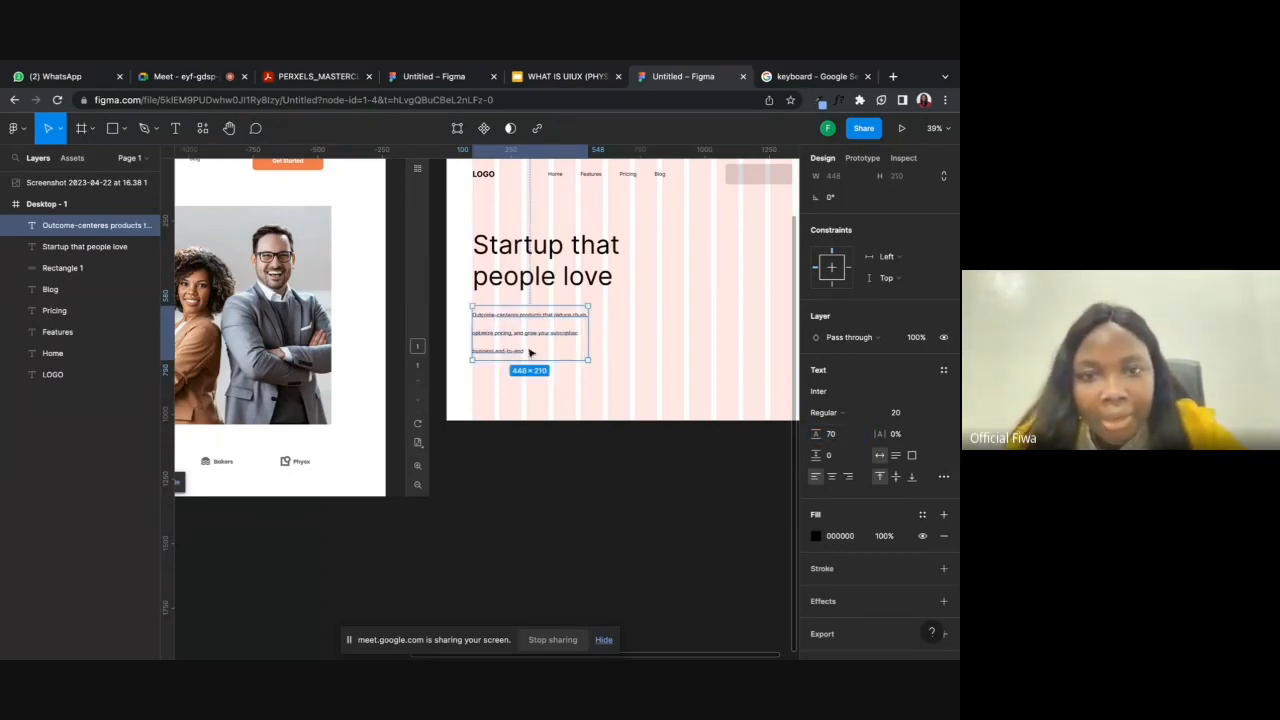
click(840, 436)
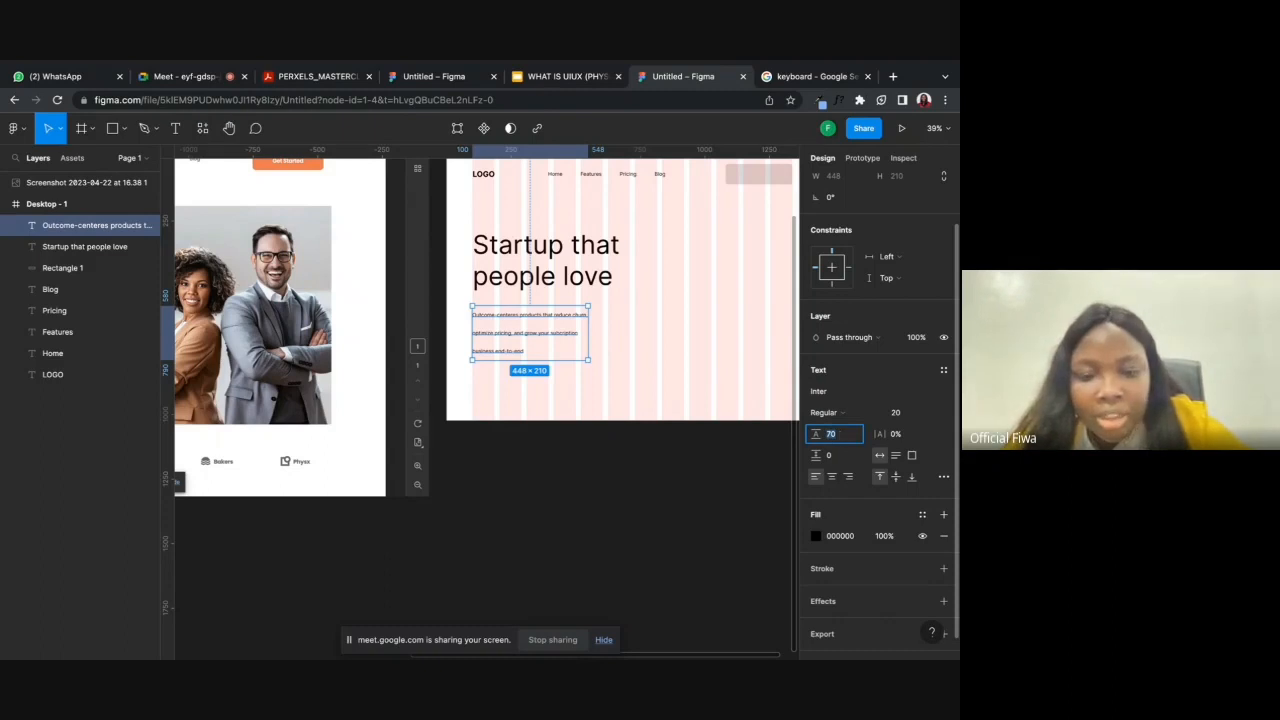
key(Return)
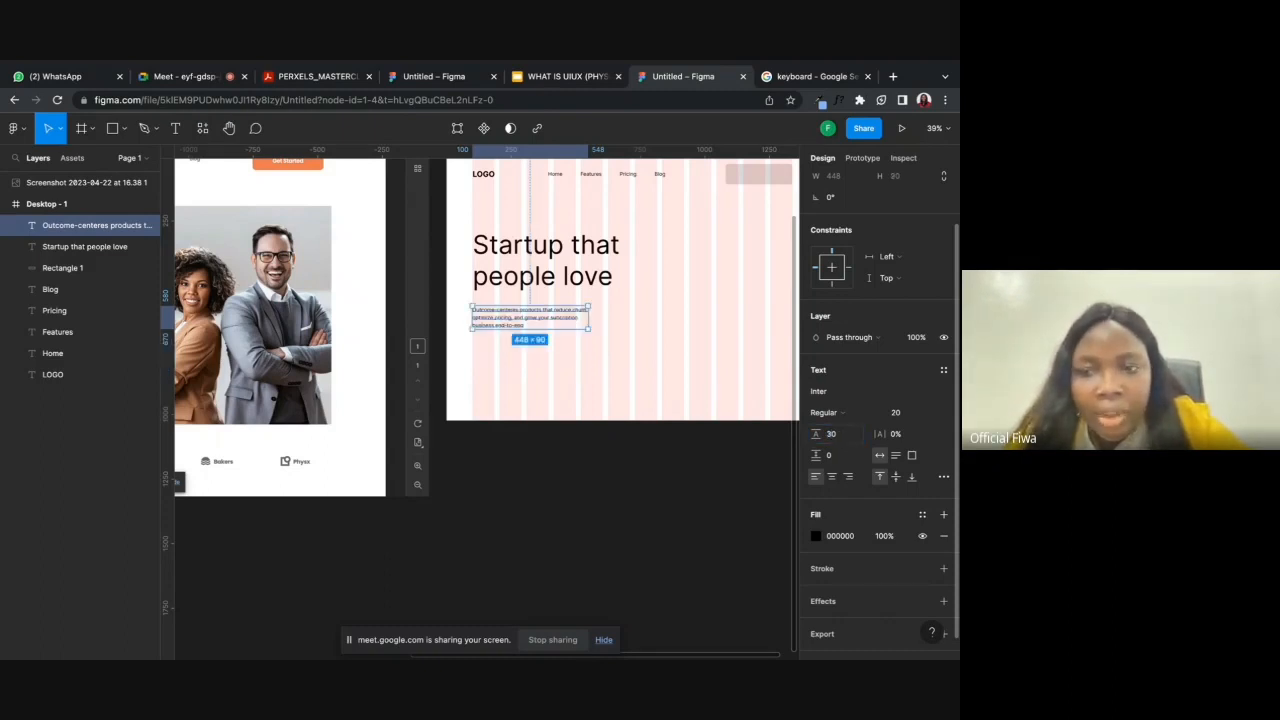
- Set the hero paragraph's line height to 35 and move it up closer beneath the heading, to Y 557
click(840, 434)
text(35)
key(Return)
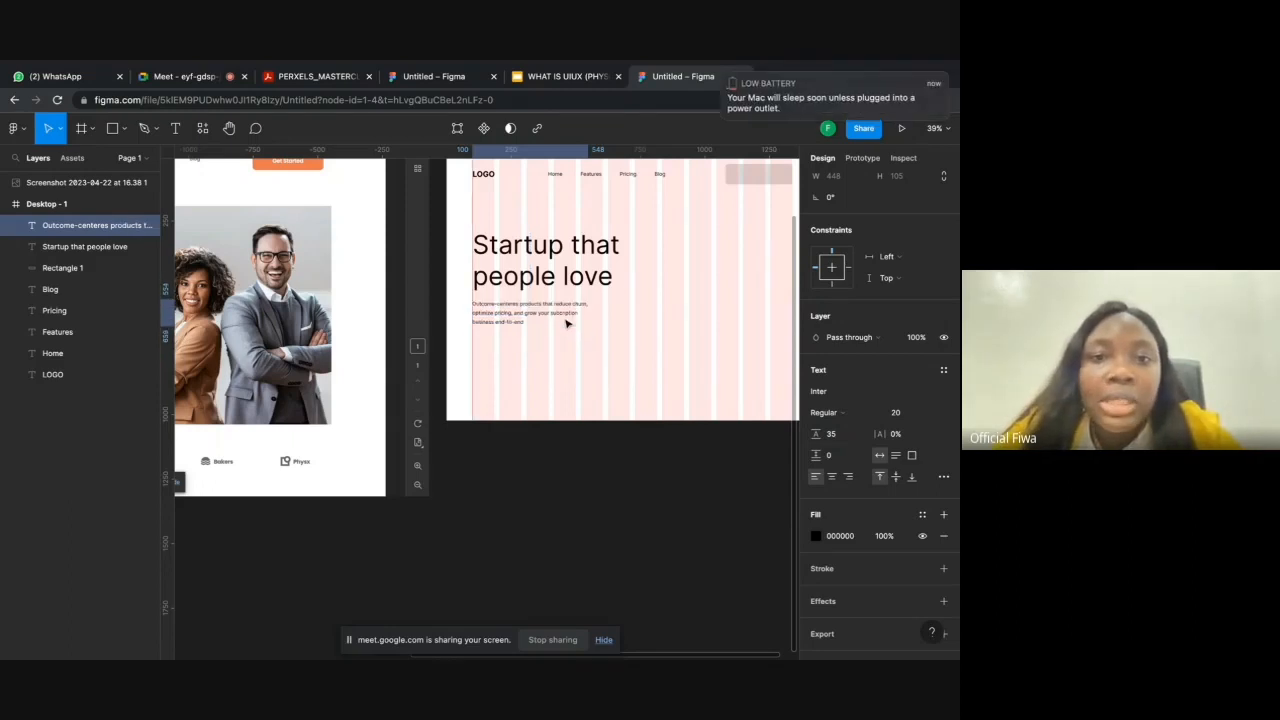
click(727, 79)
click(637, 325)
- Following the reference's Get Started button, draw a rectangle about 286 × 77 beneath the paragraph, at the grid's left edge at about X 100, Y 687
scroll(637, 325, left, 1)
scroll(637, 325, left, 5)
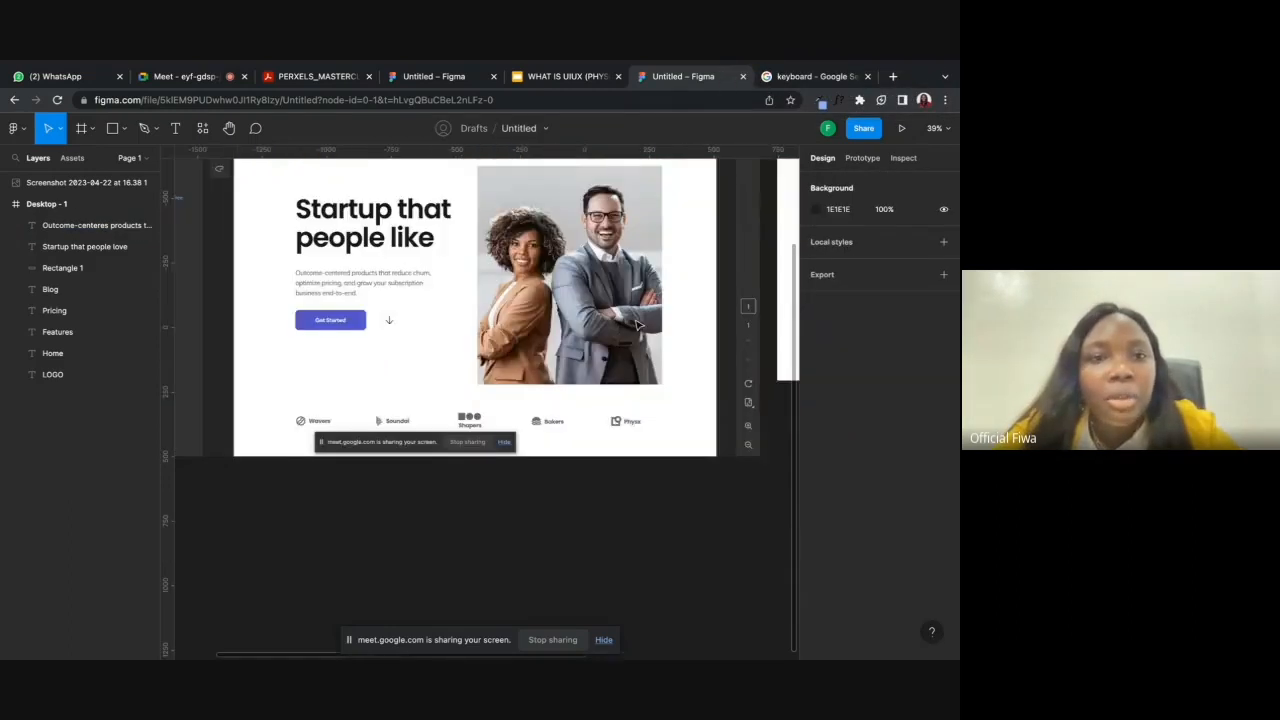
scroll(637, 325, right, 5)
scroll(637, 325, down, 3)
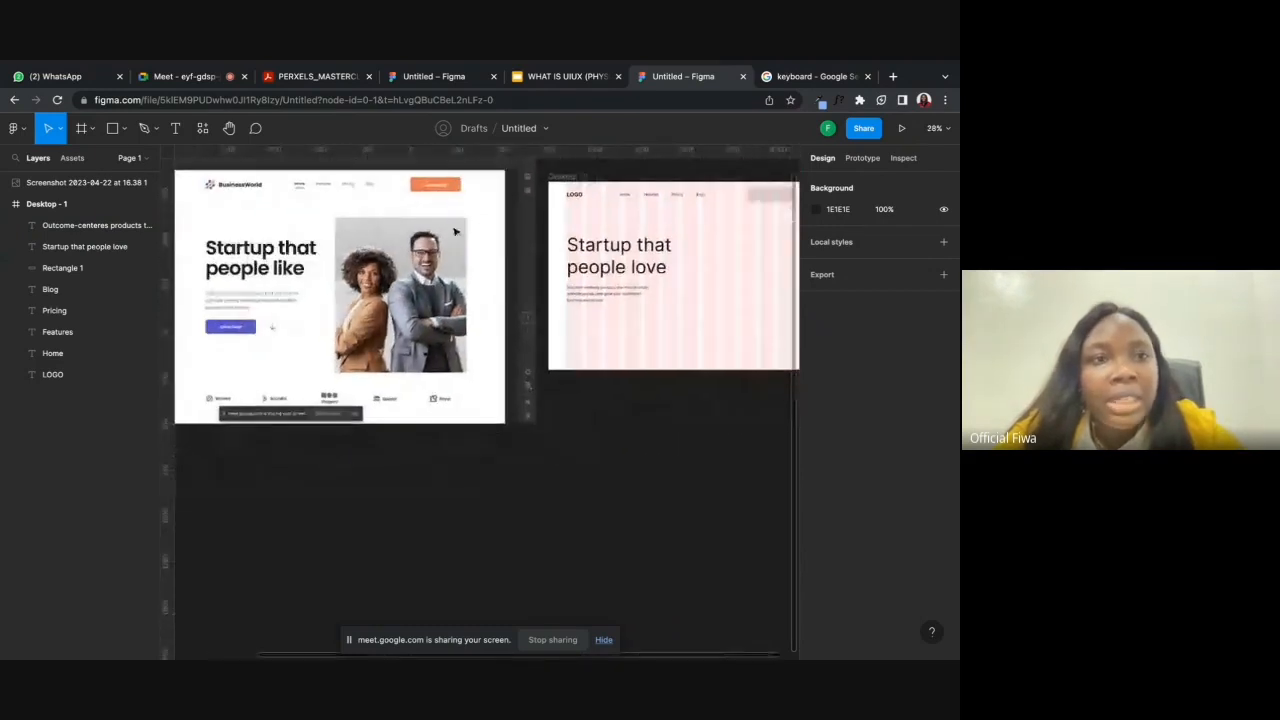
key(r)
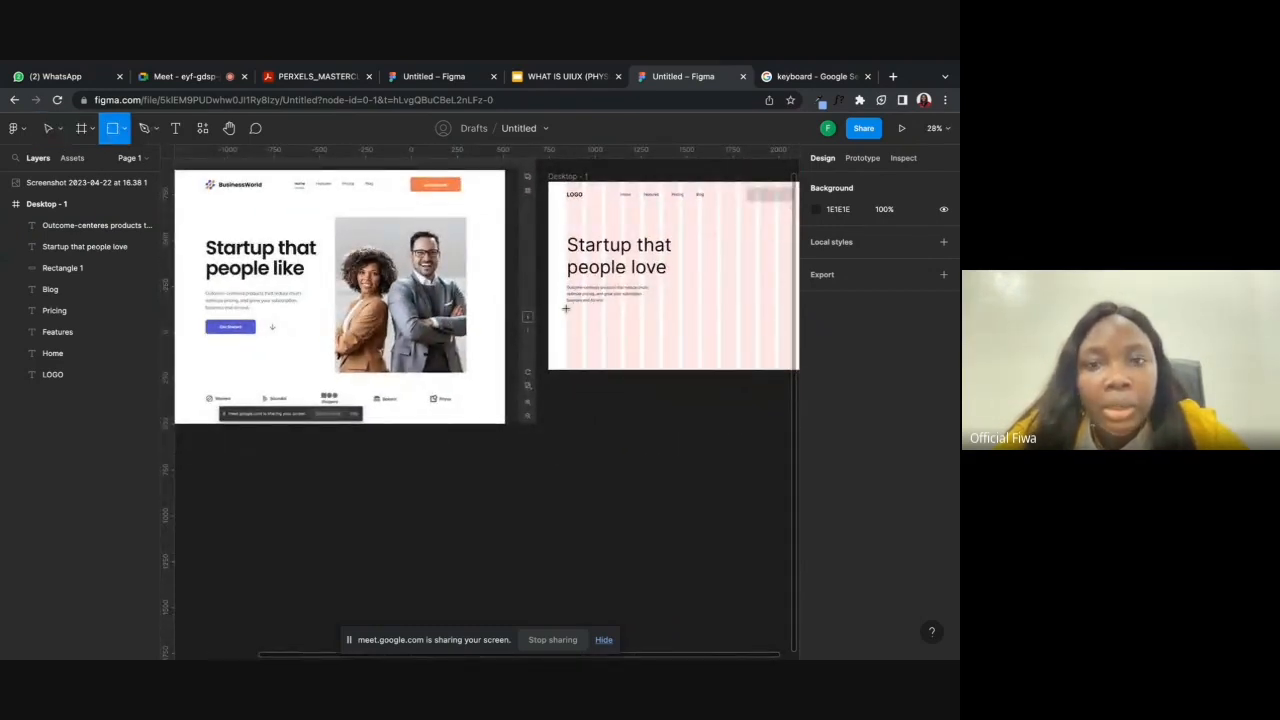
drag(565, 308, 620, 327)
scroll(620, 326, right, 4)
scroll(620, 326, up, 2)
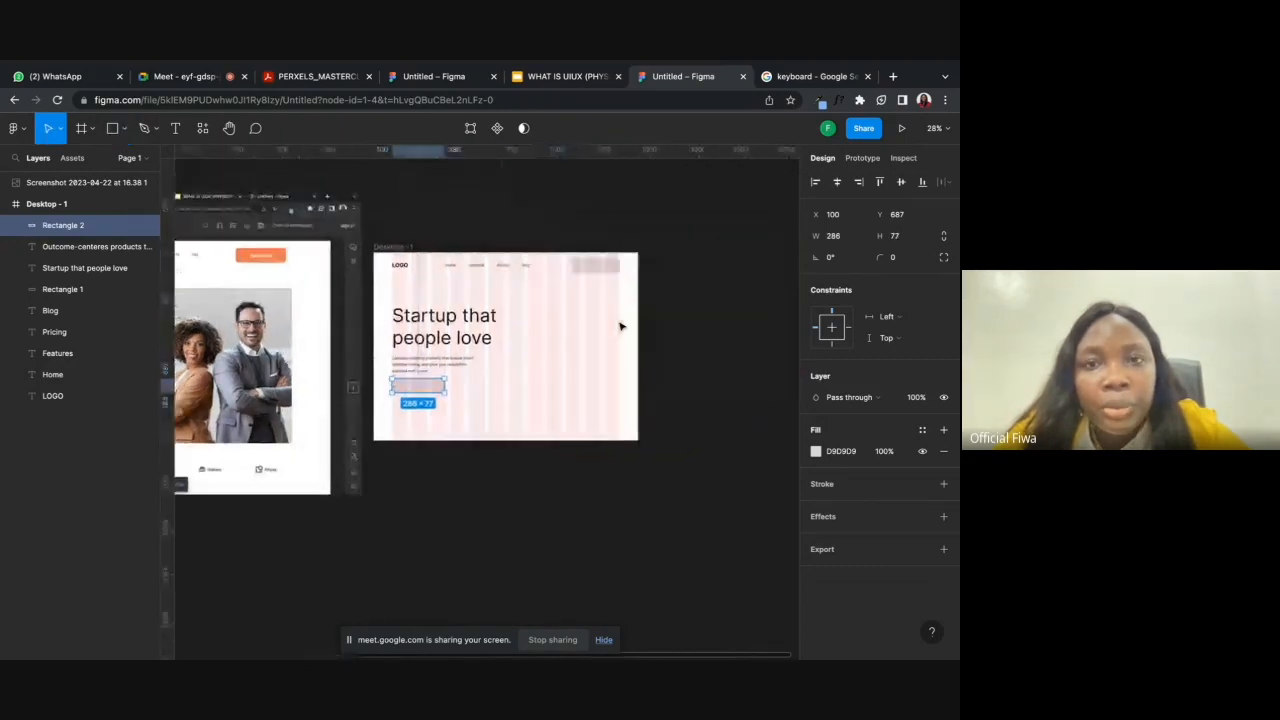
scroll(620, 326, up, 2)
click(620, 323)
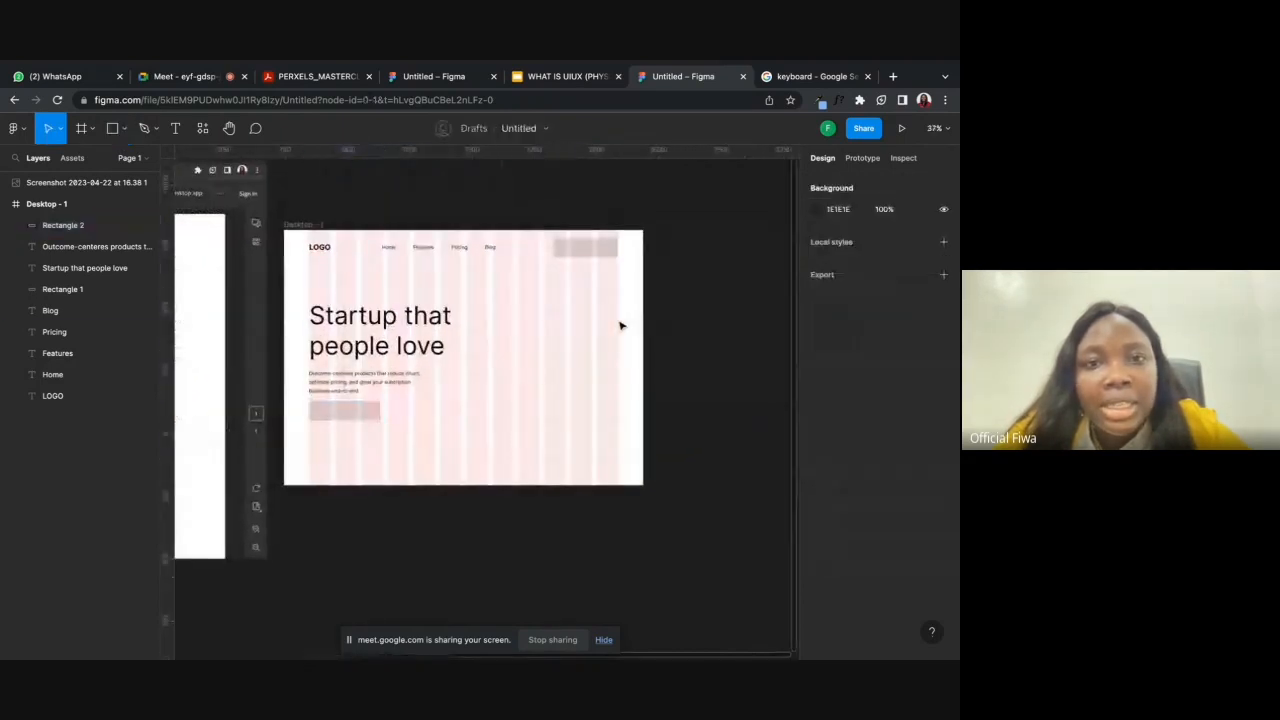
- Compare the paragraph and button rectangle in Desktop - 1 with the reference screenshot's paragraph and Get Started button
click(456, 249)
click(347, 379)
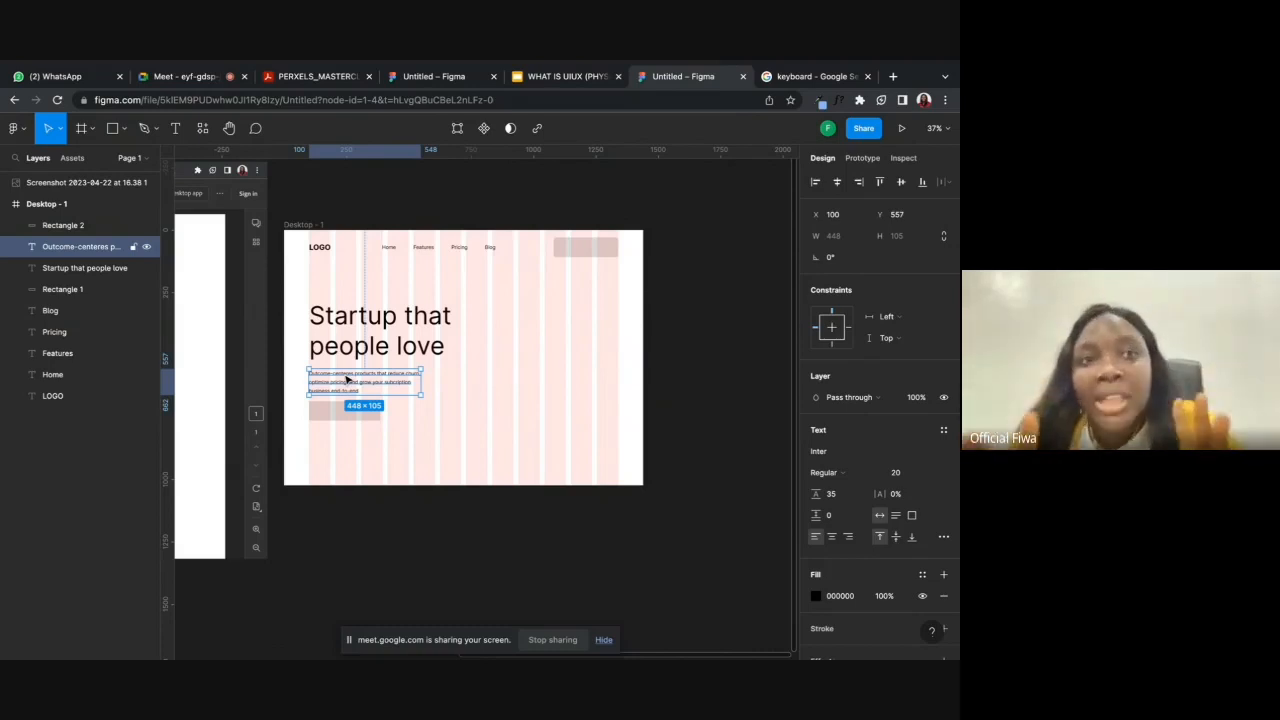
click(505, 423)
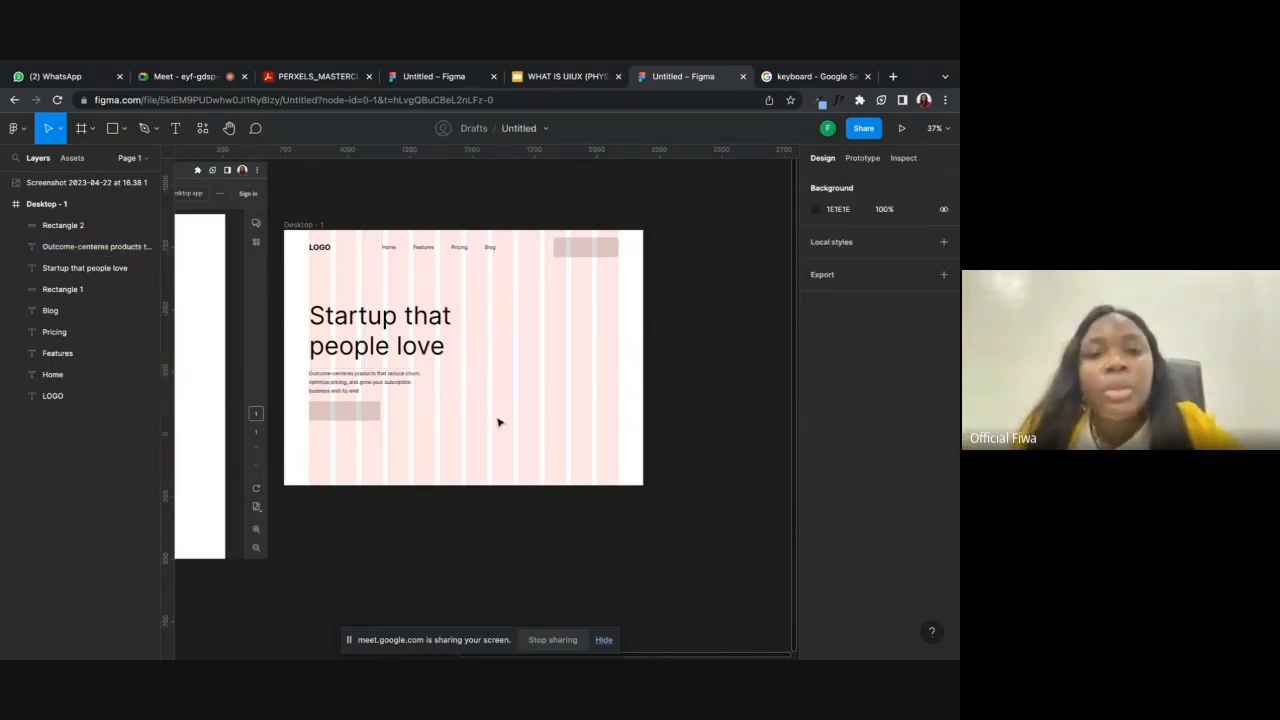
click(392, 390)
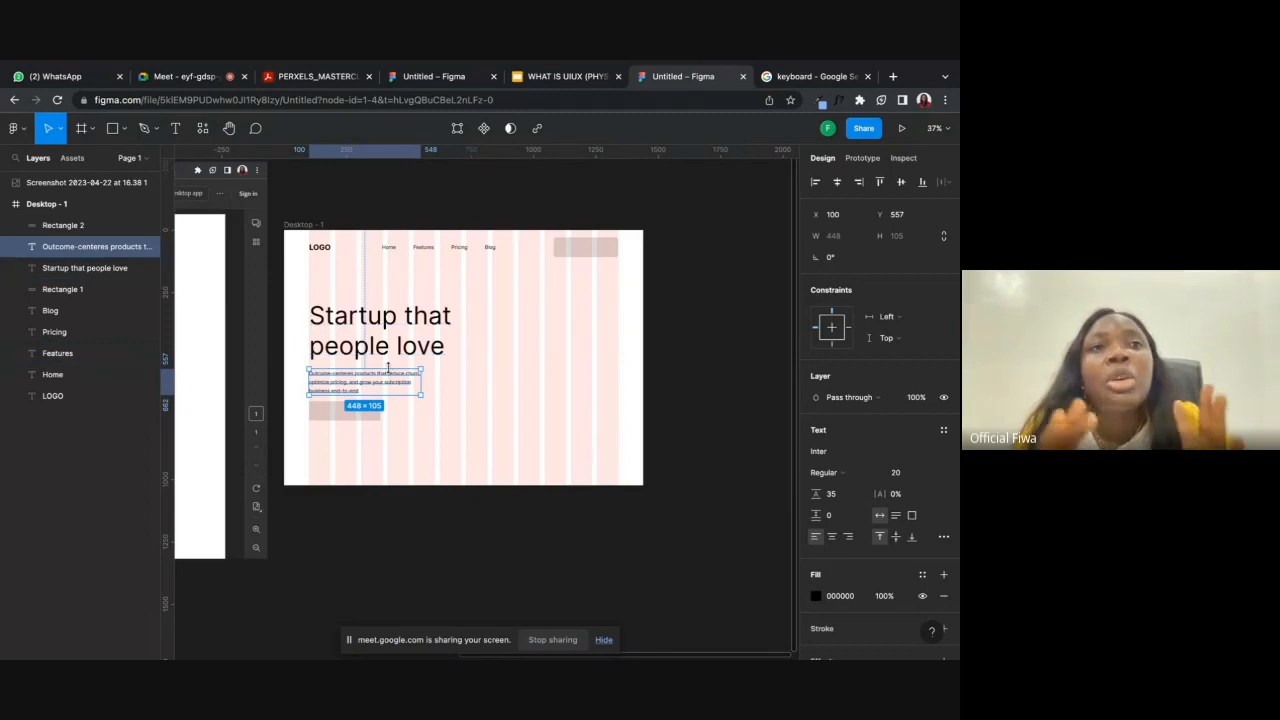
click(523, 389)
scroll(193, 459, left, 5)
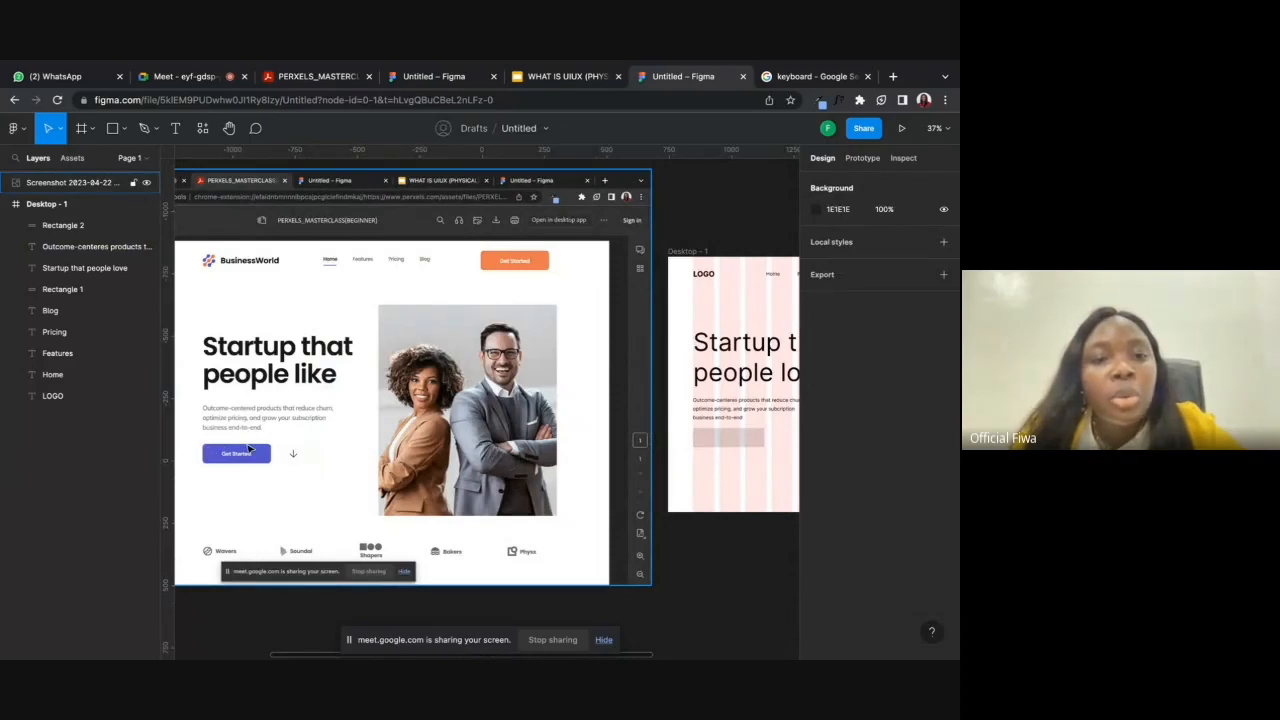
click(750, 437)
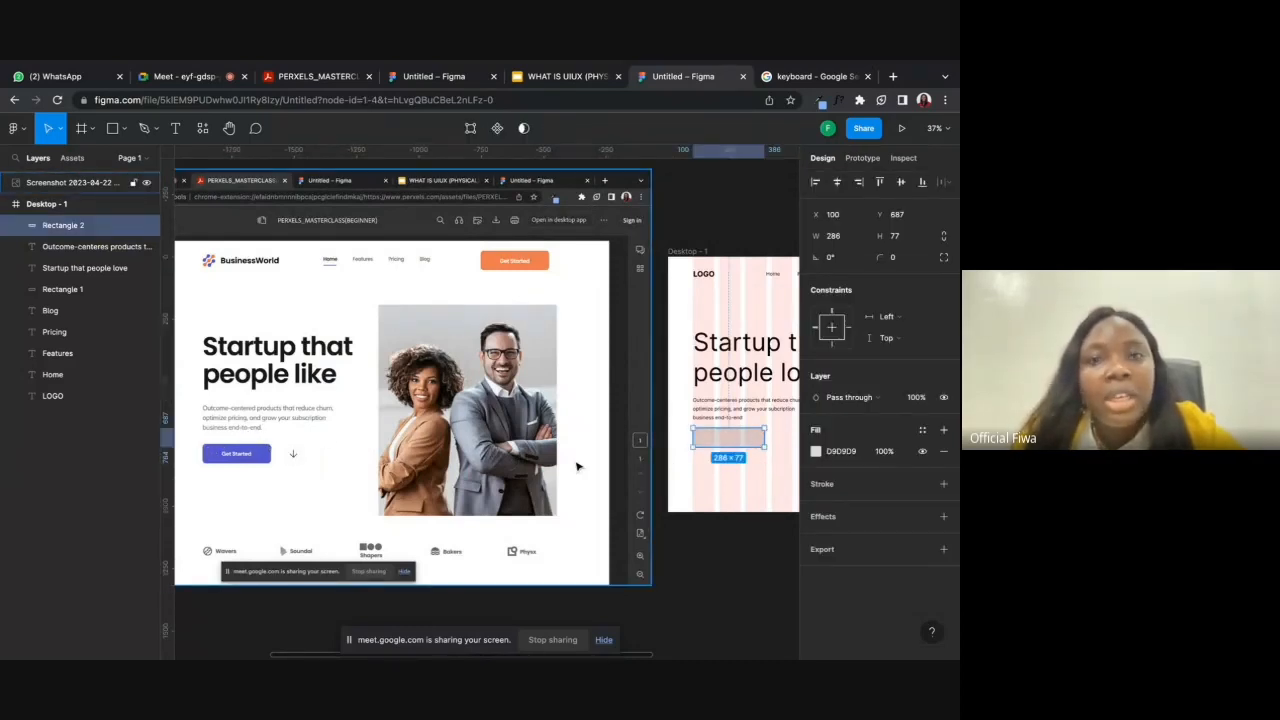
scroll(694, 455, right, 5)
scroll(748, 445, up, 2)
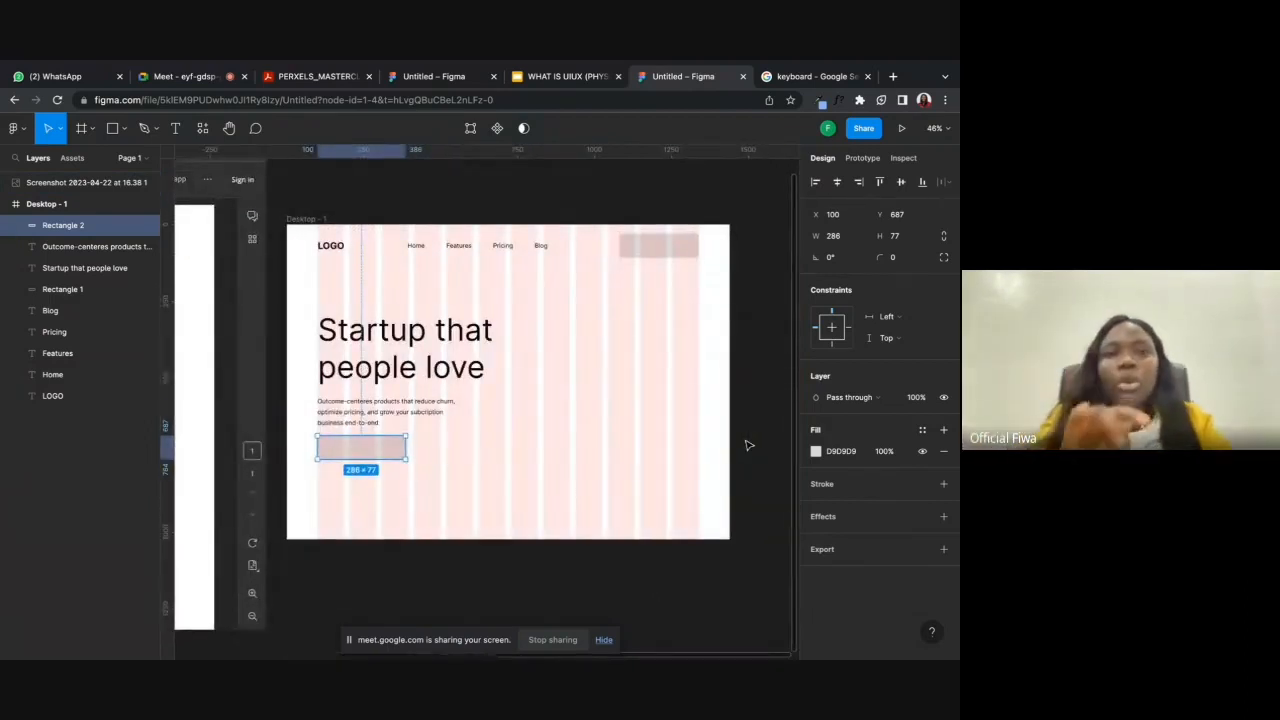
click(522, 432)
scroll(523, 430, down, 2)
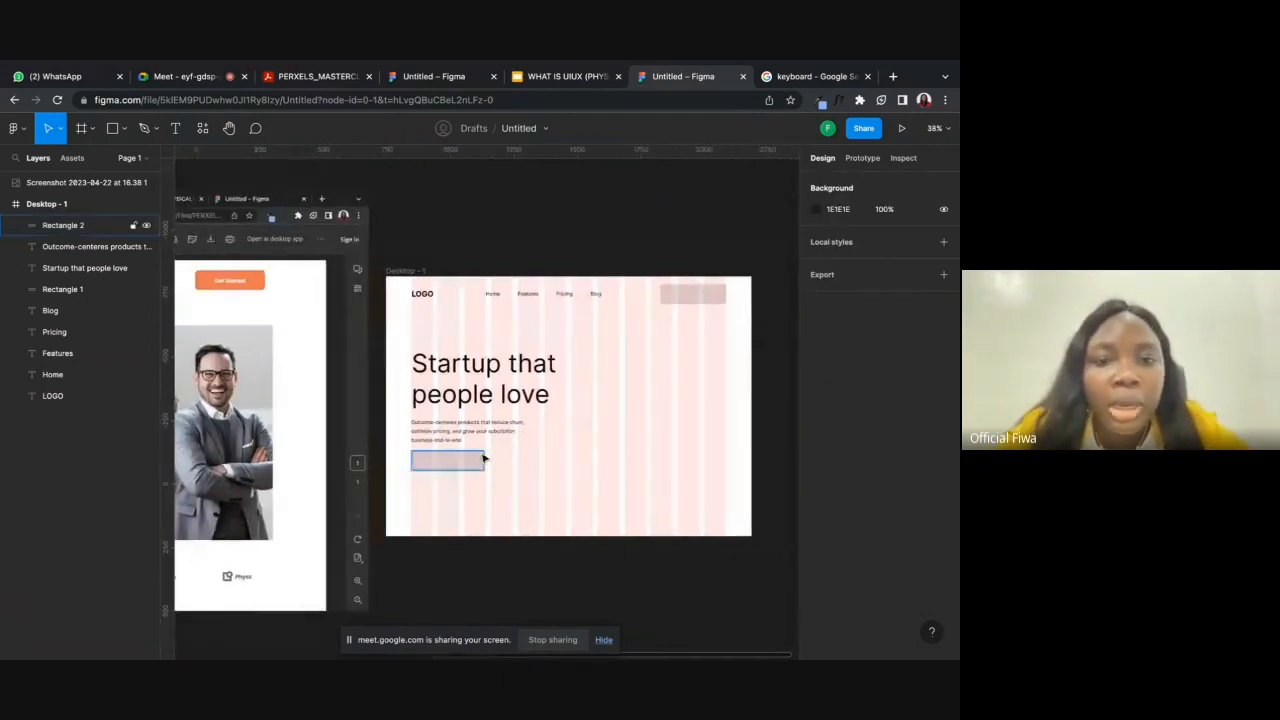
scroll(484, 457, down, 3)
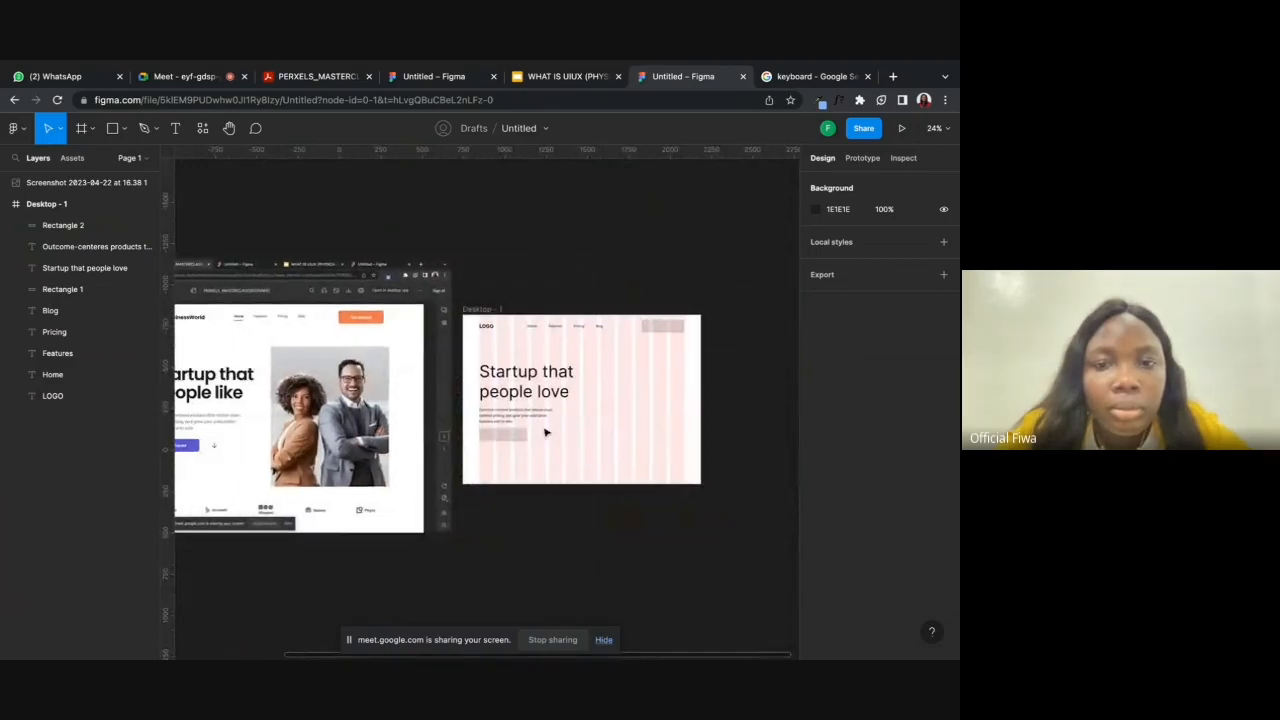
scroll(545, 432, up, 4)
scroll(545, 432, up, 1)
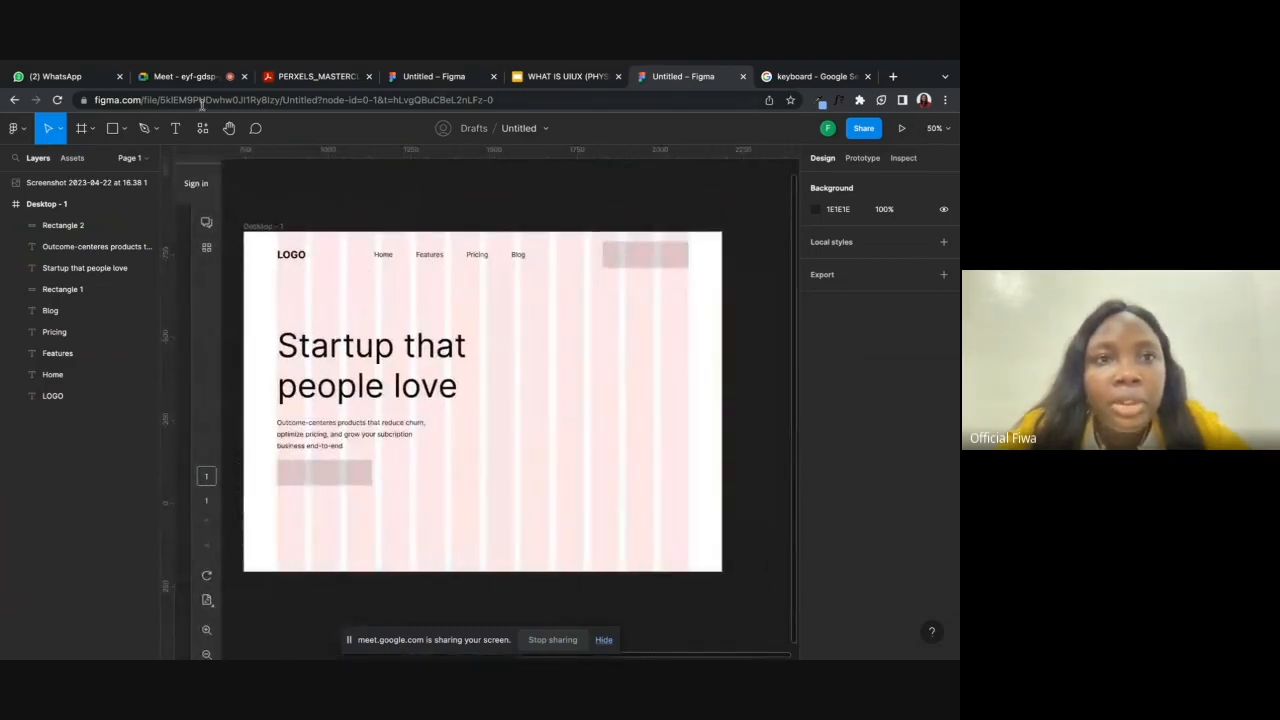
- Switch to Google Meet to check the in-call messages, and return to the Figma design
click(190, 78)
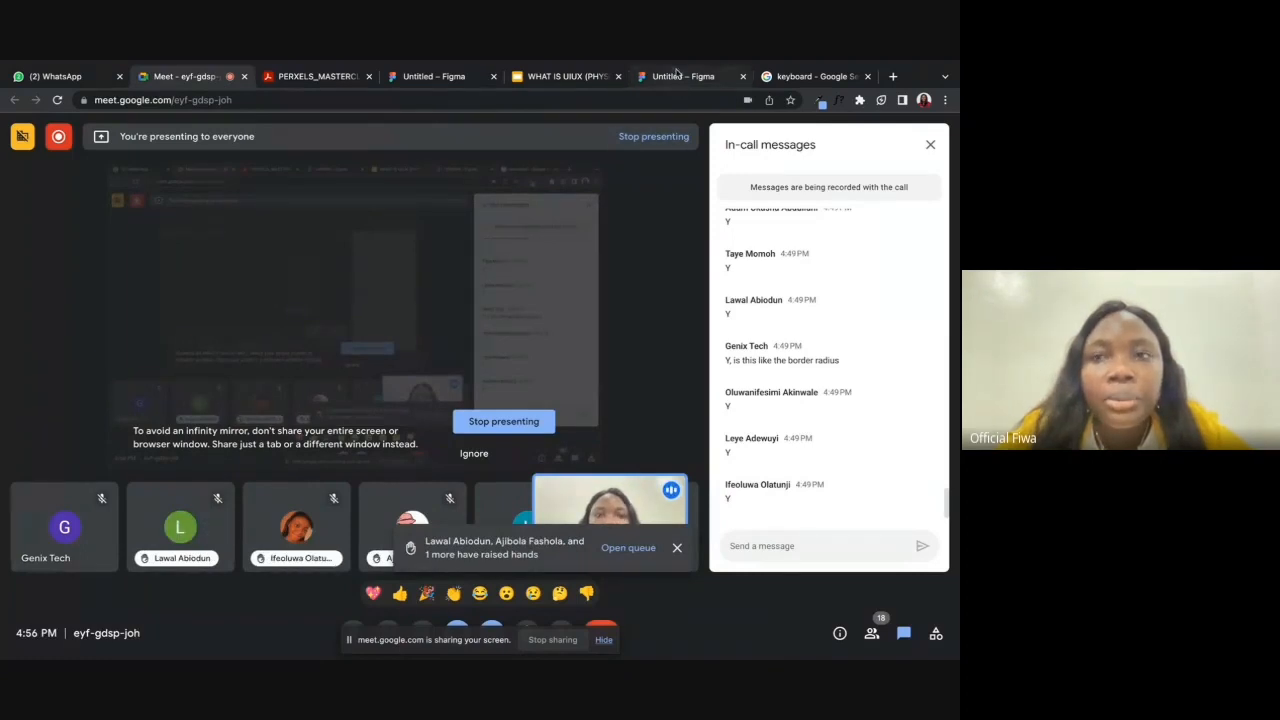
mouse_move(679, 64)
click(683, 111)
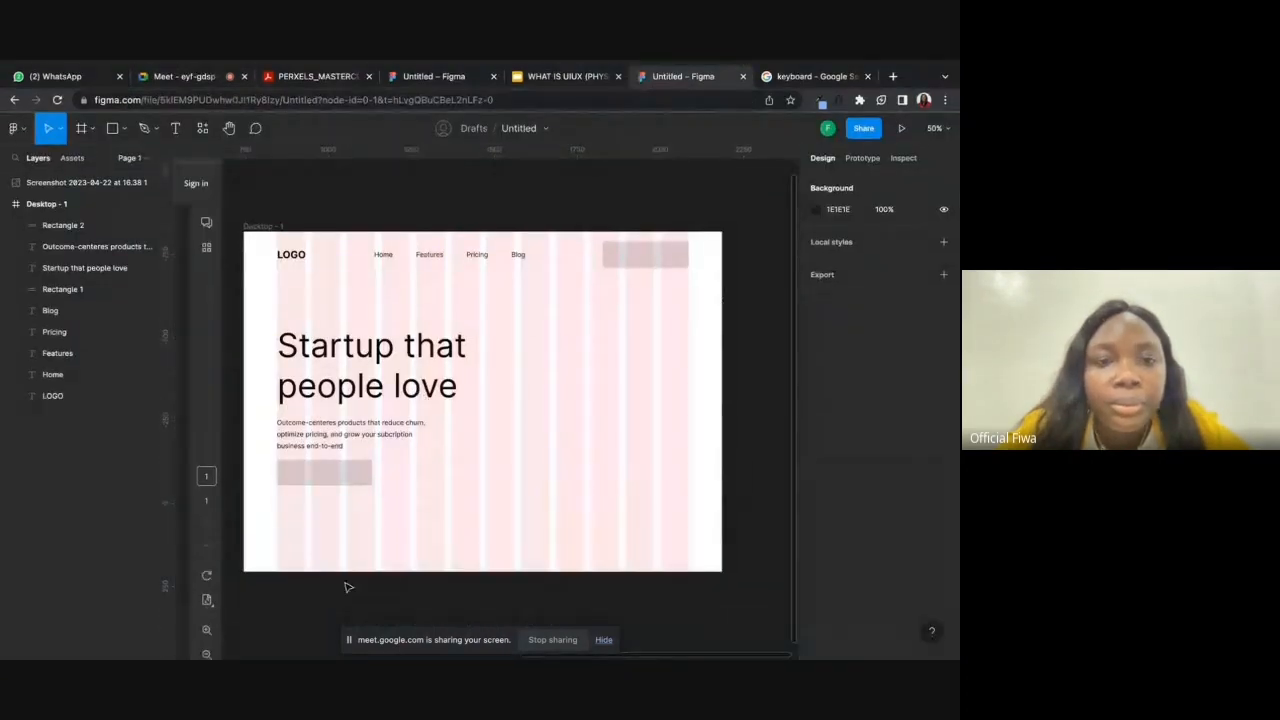
- Set the corner radius of the button rectangle beneath the paragraph to 10, matching the navigation bar's button rectangle
click(346, 479)
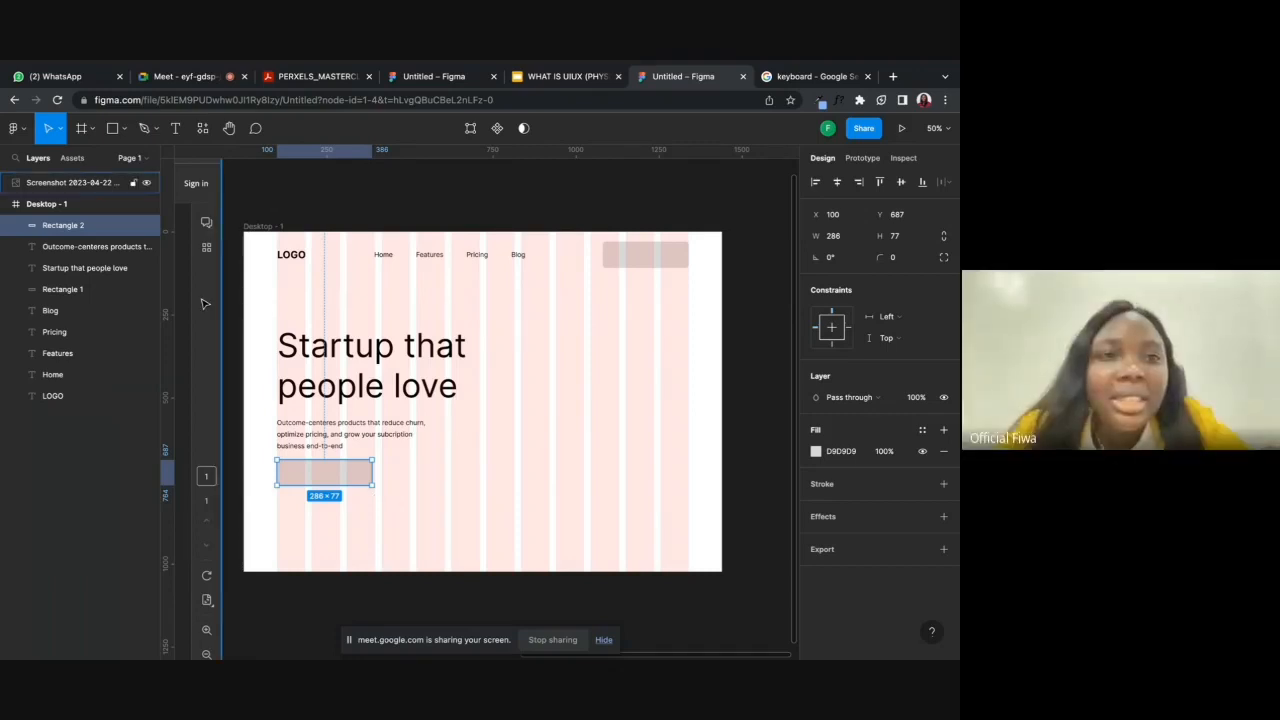
mouse_move(81, 63)
click(180, 111)
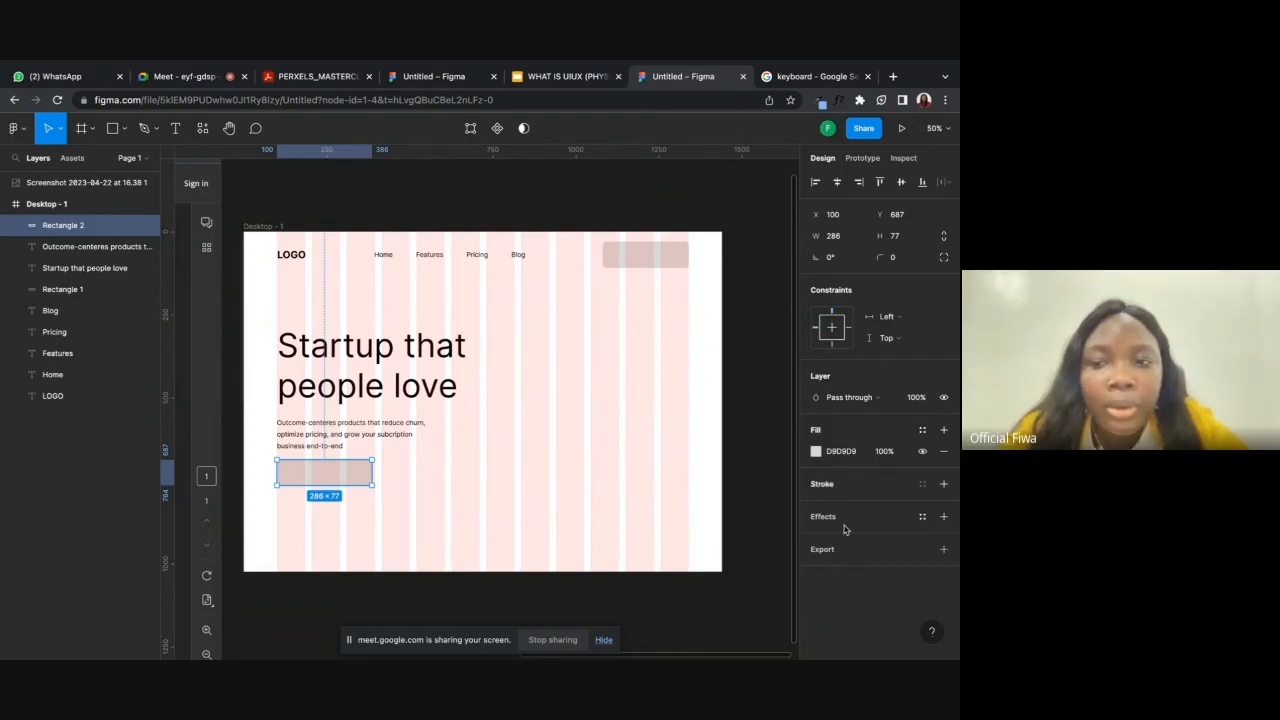
click(906, 261)
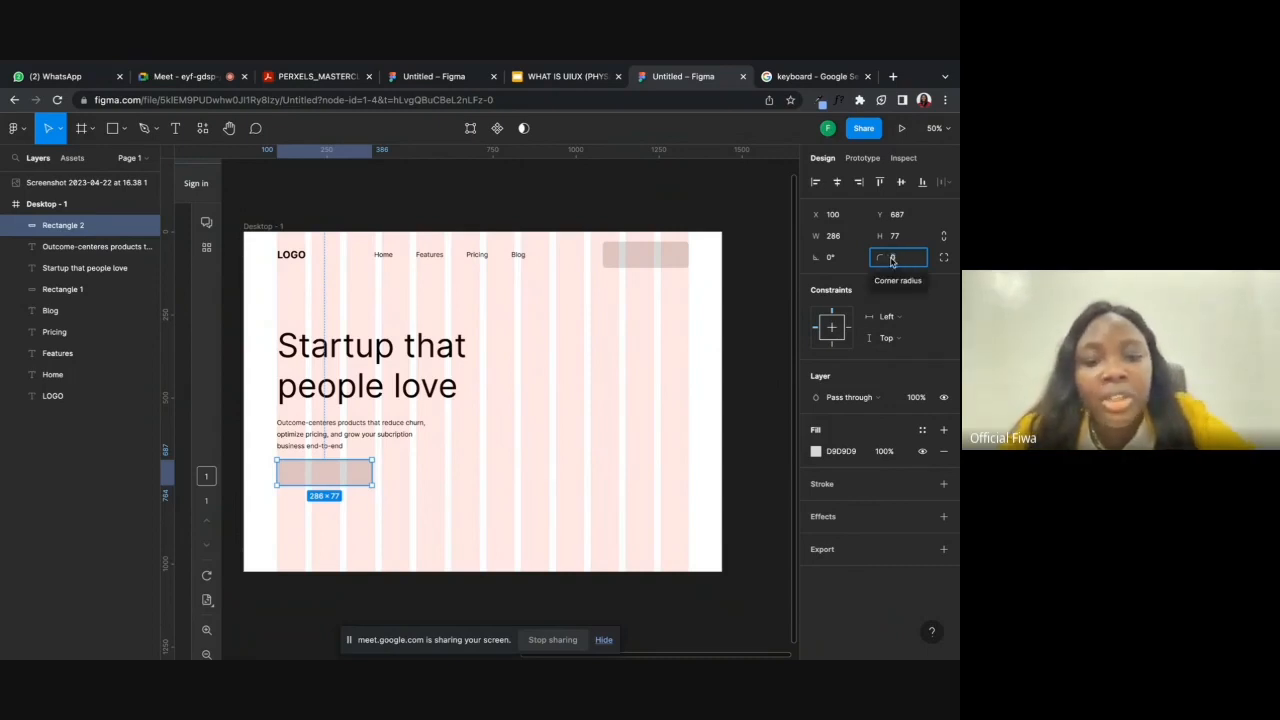
text(5)
key(Return)
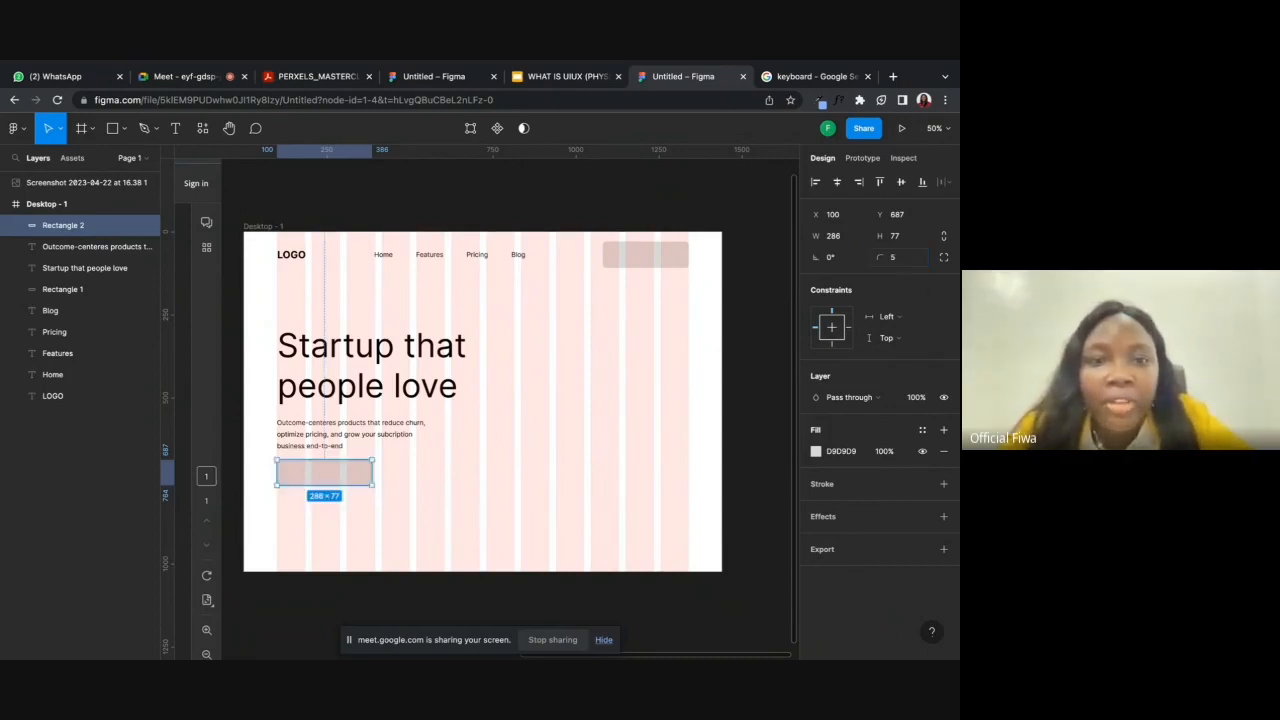
click(899, 261)
text(10)
key(Return)
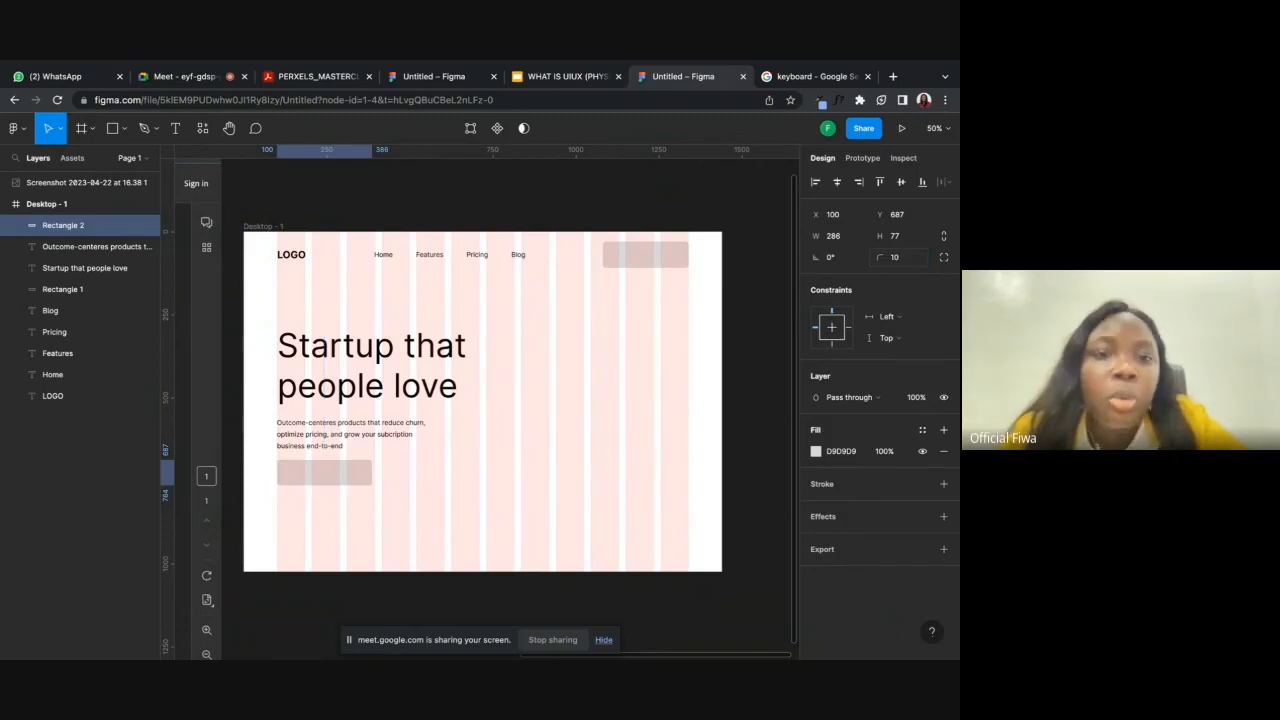
click(671, 258)
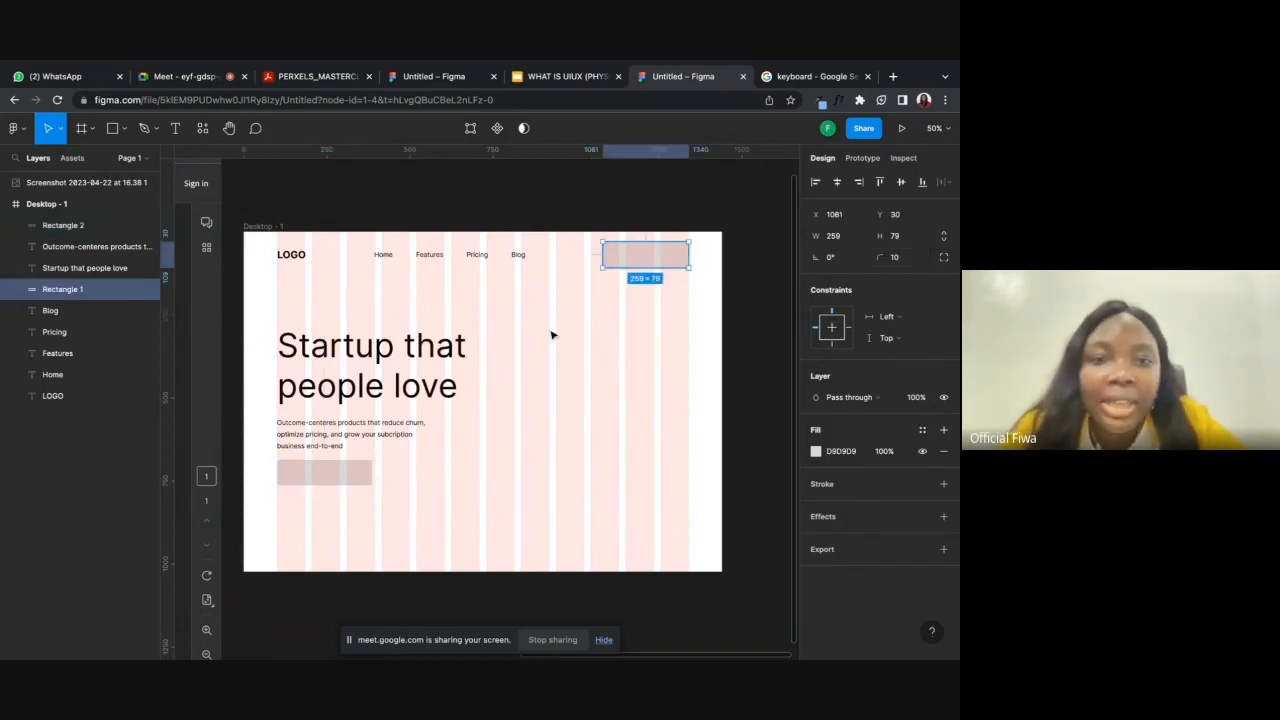
click(337, 480)
click(500, 486)
- Add the text "Get Started" on the button rectangle beneath the hero paragraph, following the reference's button
scroll(501, 485, down, 5)
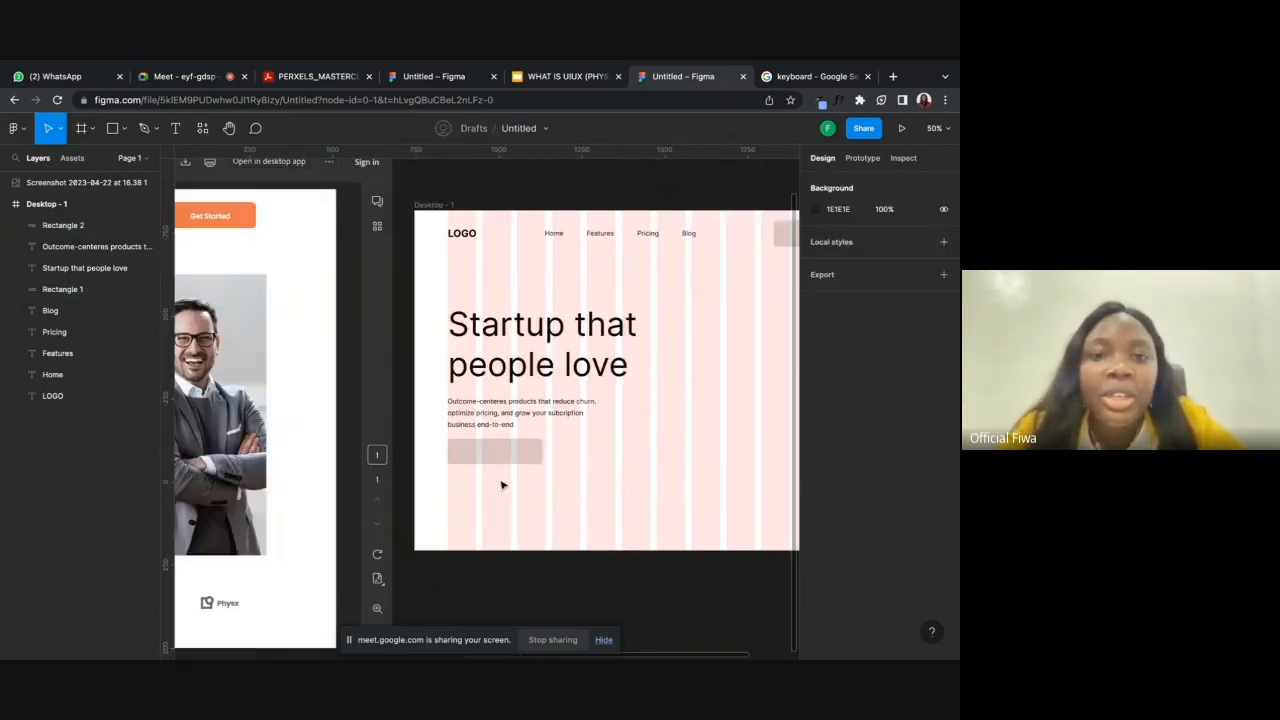
scroll(502, 485, down, 2)
scroll(502, 485, left, 1)
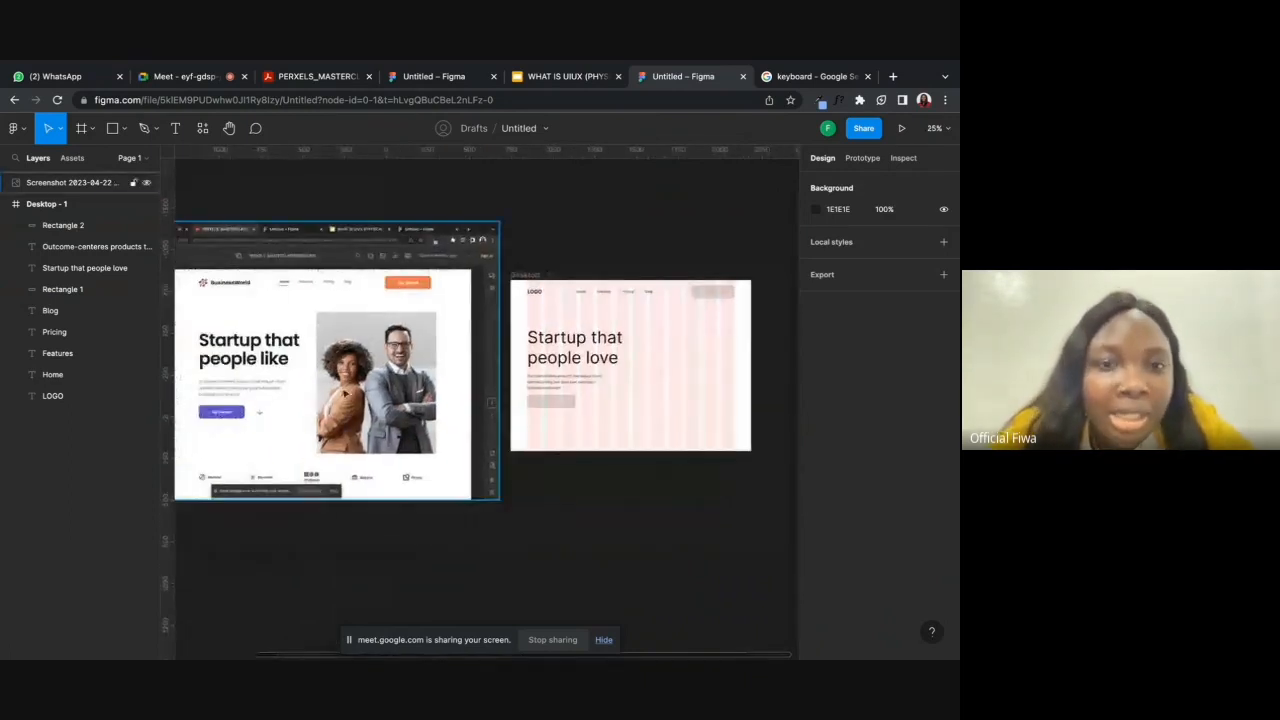
click(175, 133)
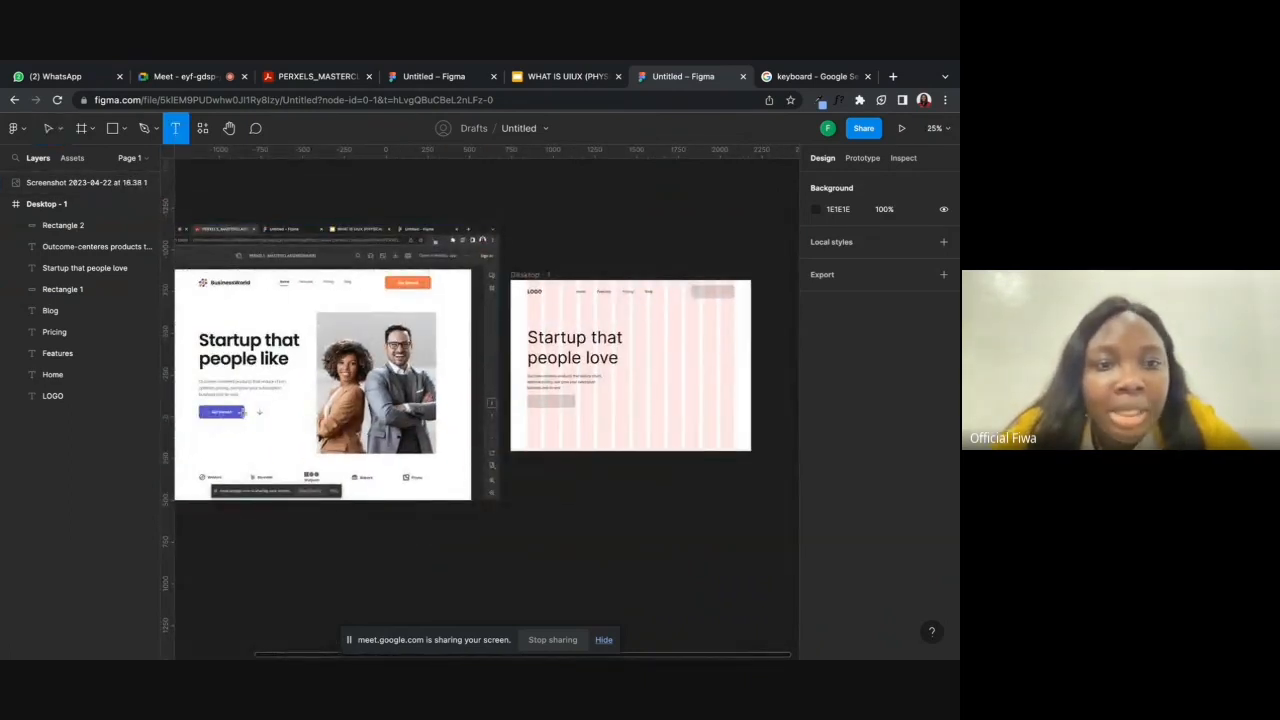
scroll(556, 412, up, 5)
click(487, 380)
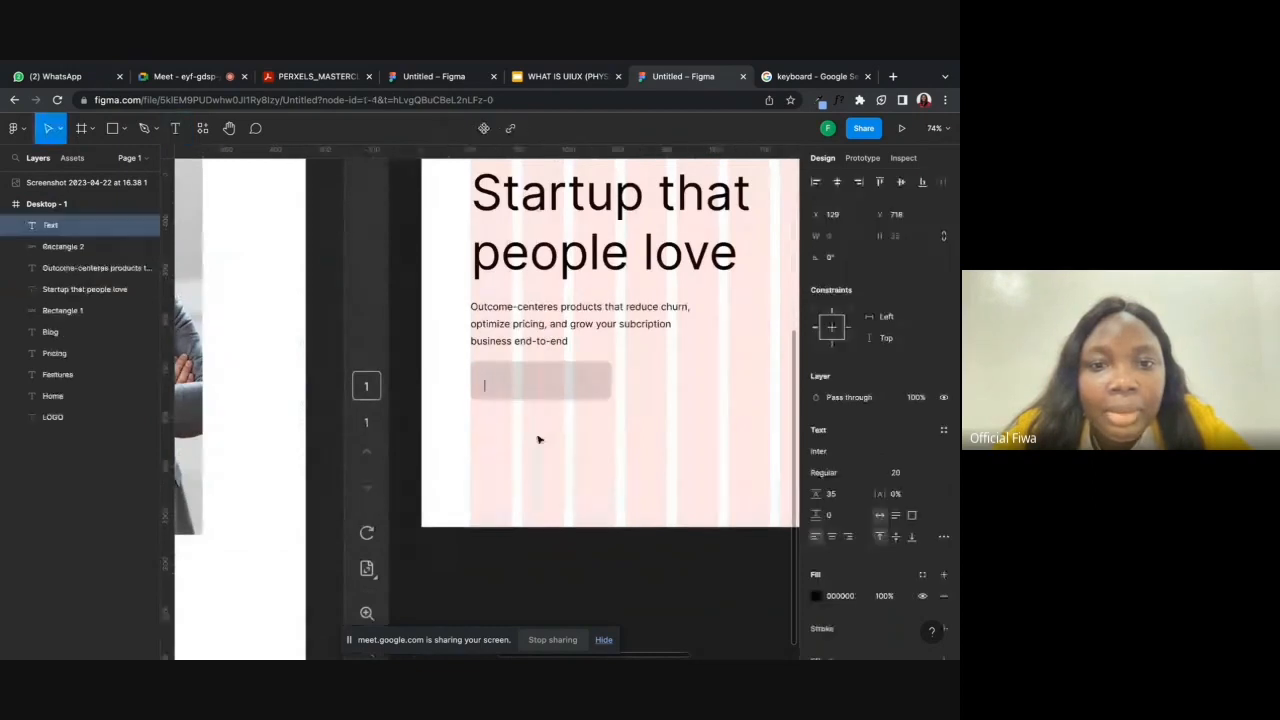
text(Get)
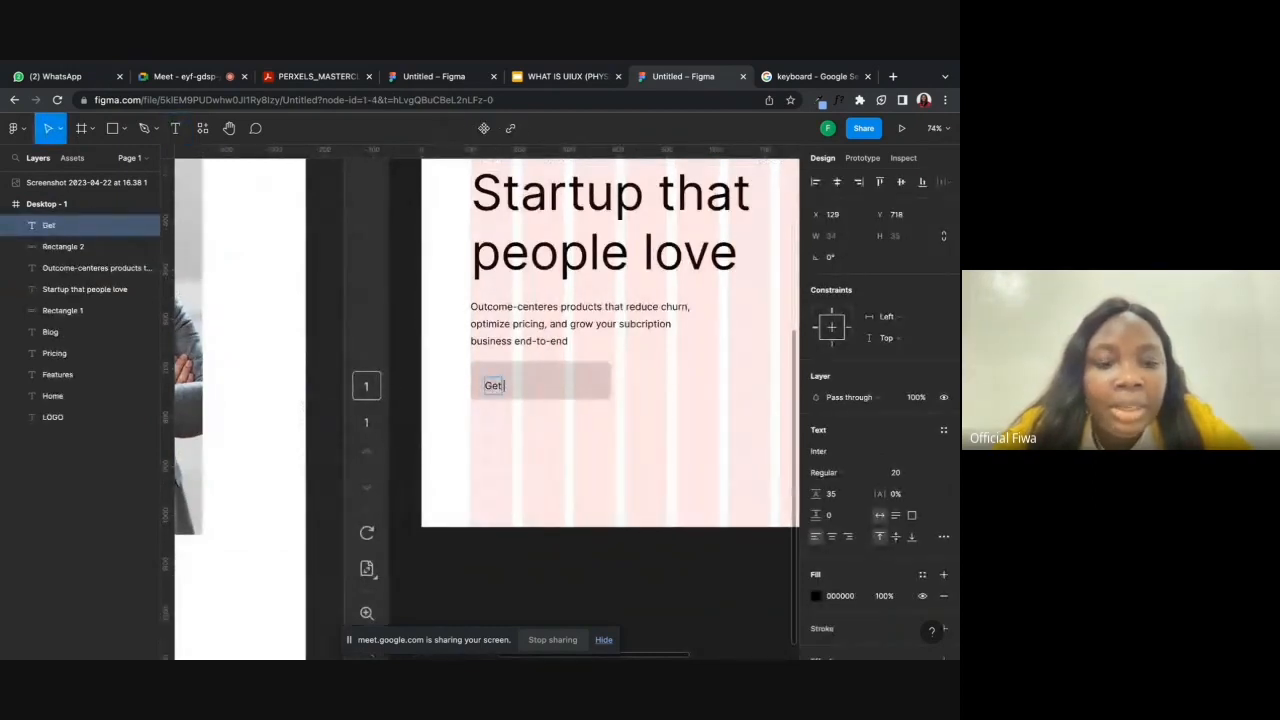
text( Started)
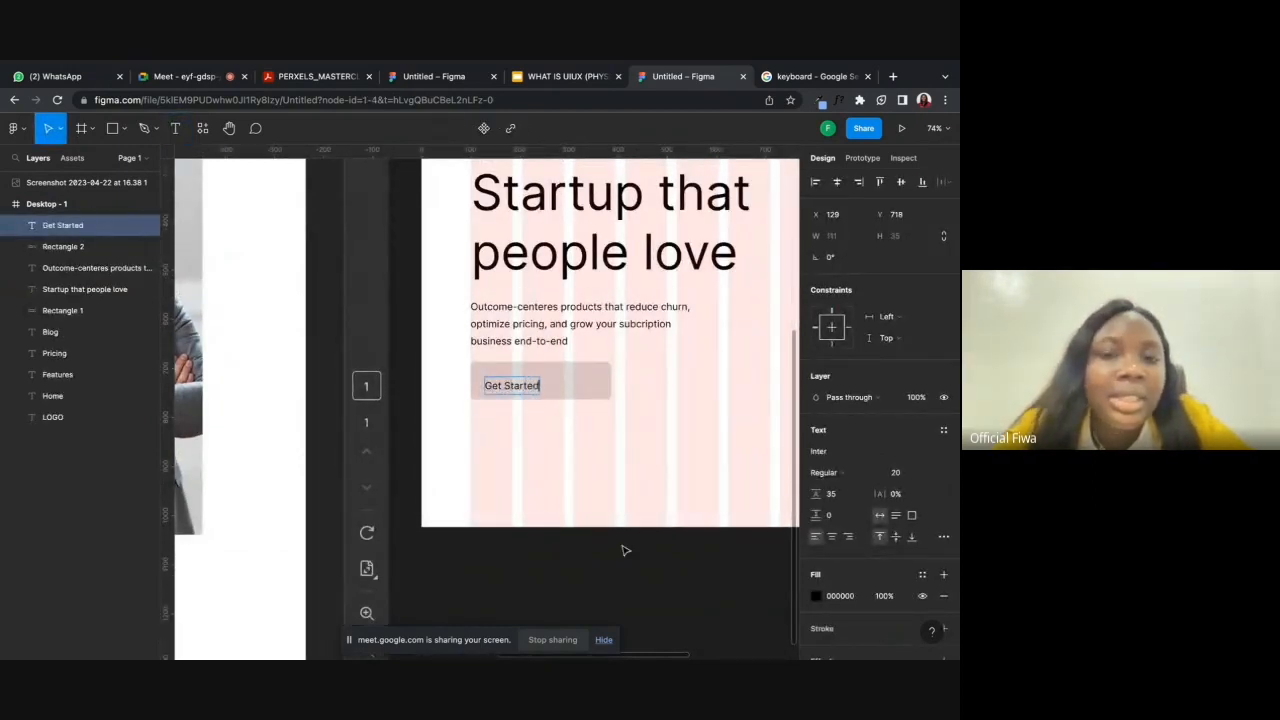
key(Escape)
- Move the "Get Started" label to the middle of the hero button rectangle, at about X 187, Y 708
drag(538, 386, 556, 385)
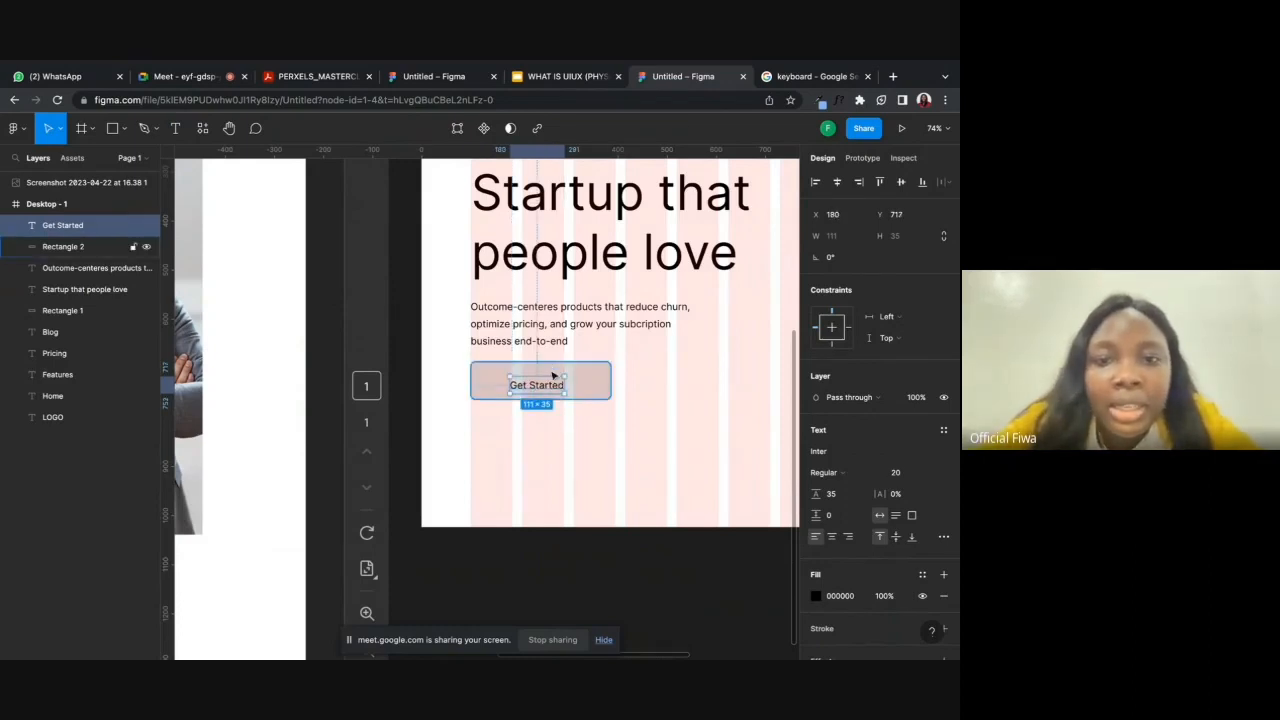
drag(543, 393, 549, 389)
scroll(549, 389, down, 4)
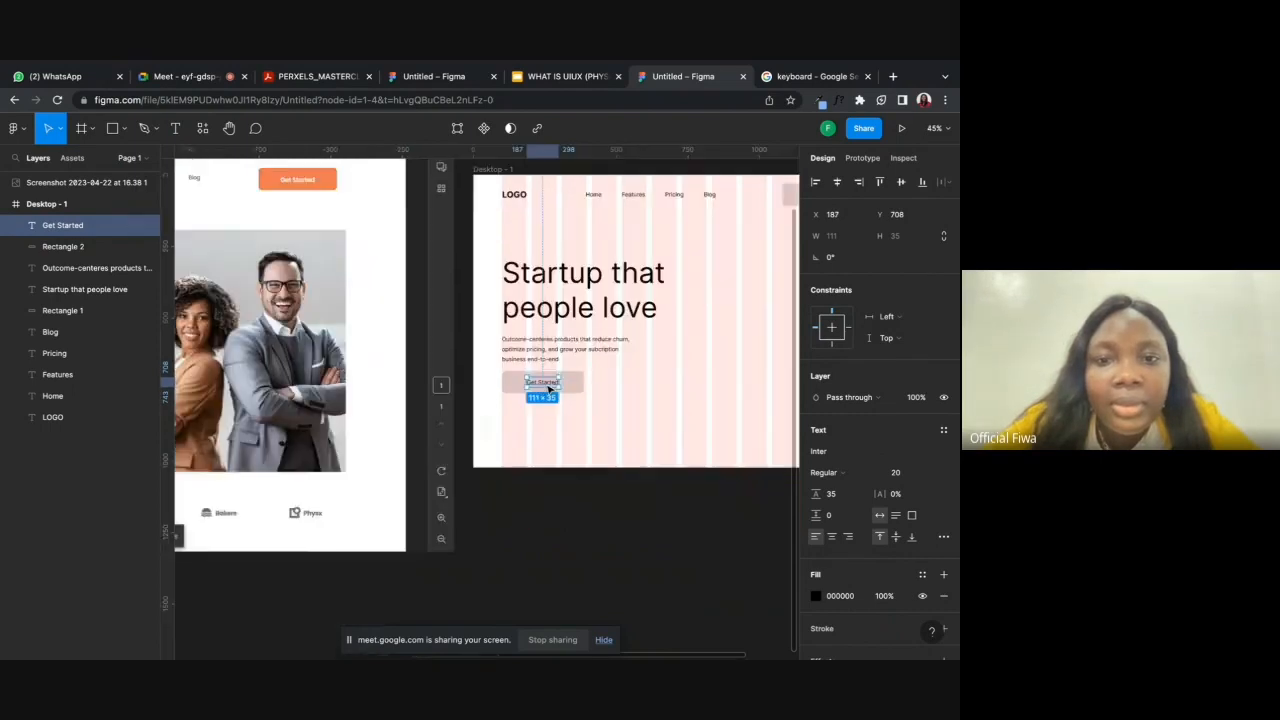
- Copy the hero button's "Get Started" label onto the navigation bar's button rectangle, at about X 1155, Y 52
scroll(554, 389, right, 3)
click(560, 389)
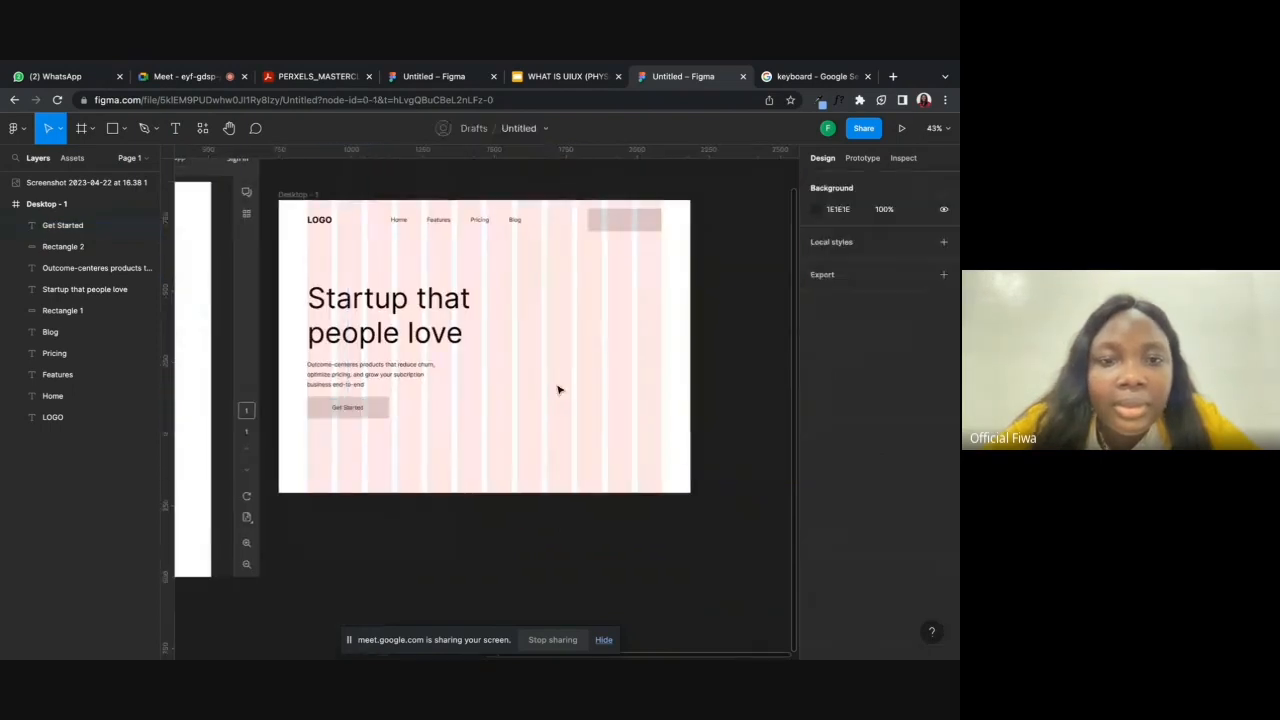
click(339, 410)
drag(339, 410, 621, 221)
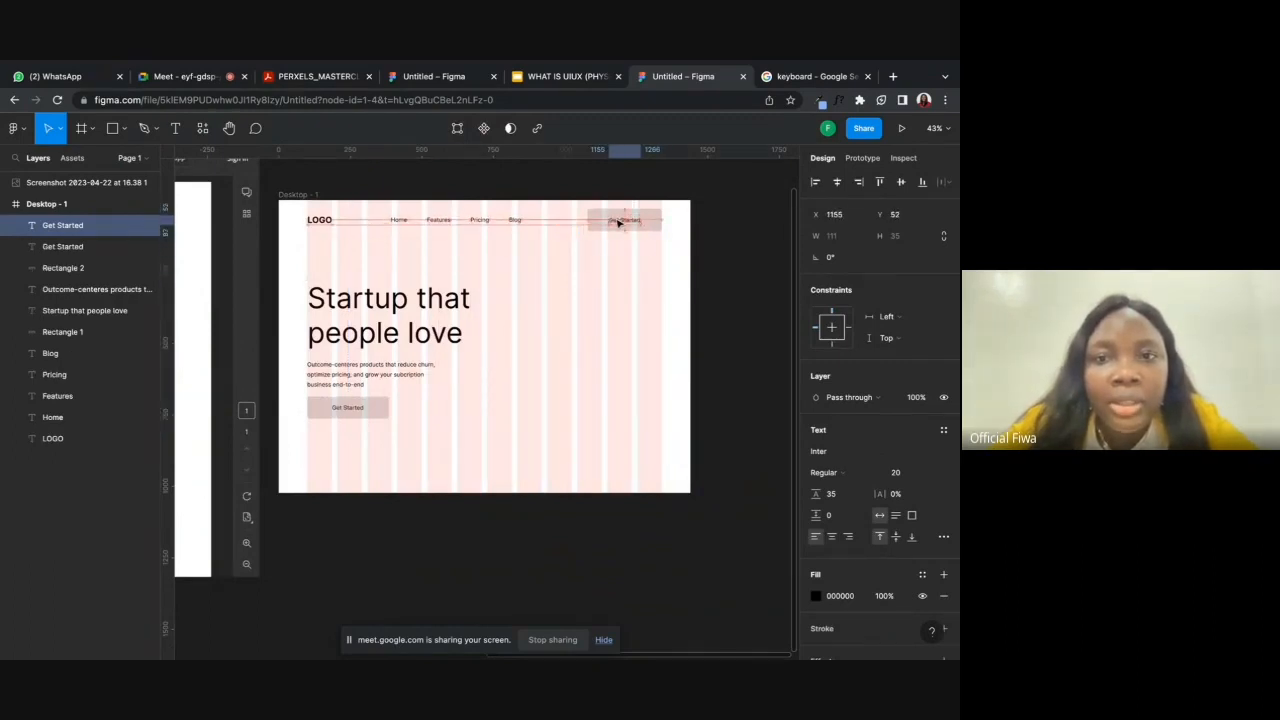
- Narrow the hero button rectangle to about 247 wide and centre its "Get Started" label horizontally on it
click(389, 408)
drag(391, 408, 378, 408)
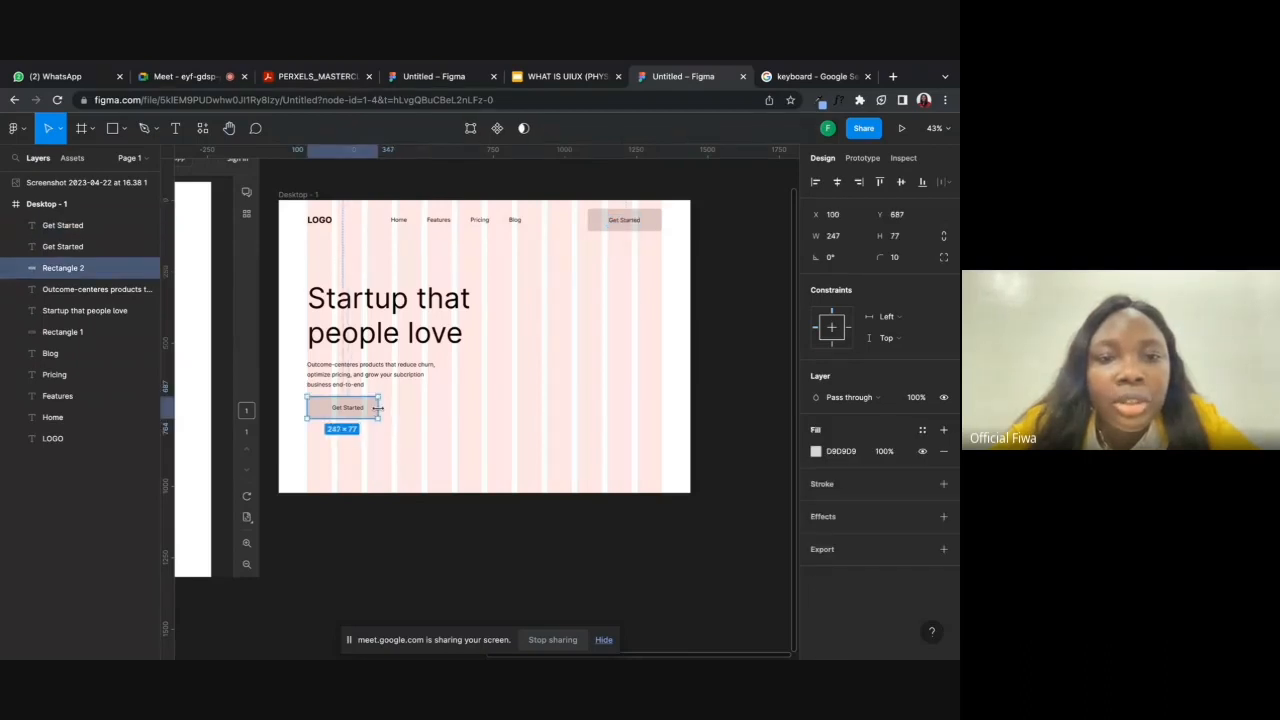
shift+click(100, 246)
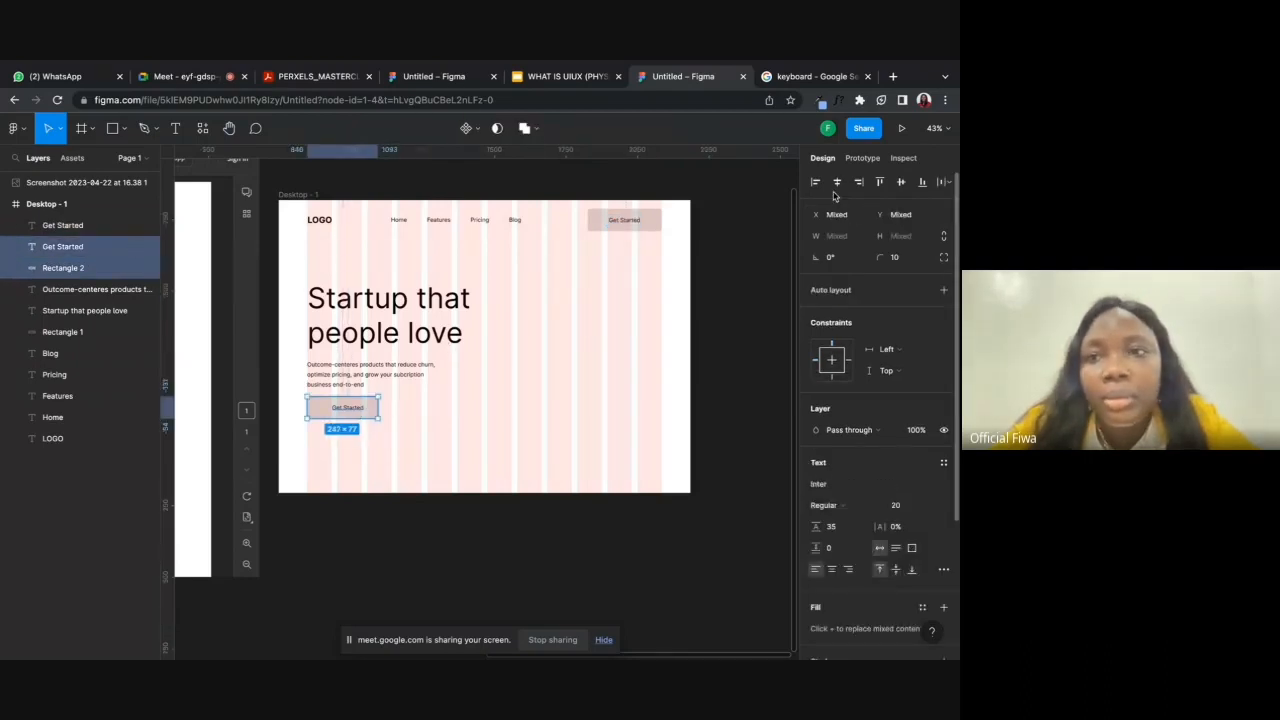
click(529, 423)
- Following the reference's photo, draw a rectangle about 465 × 565 beside the hero text, ending at the grid's right edge, about X 875, Y 258
ctrl+scroll(529, 423, down, 5)
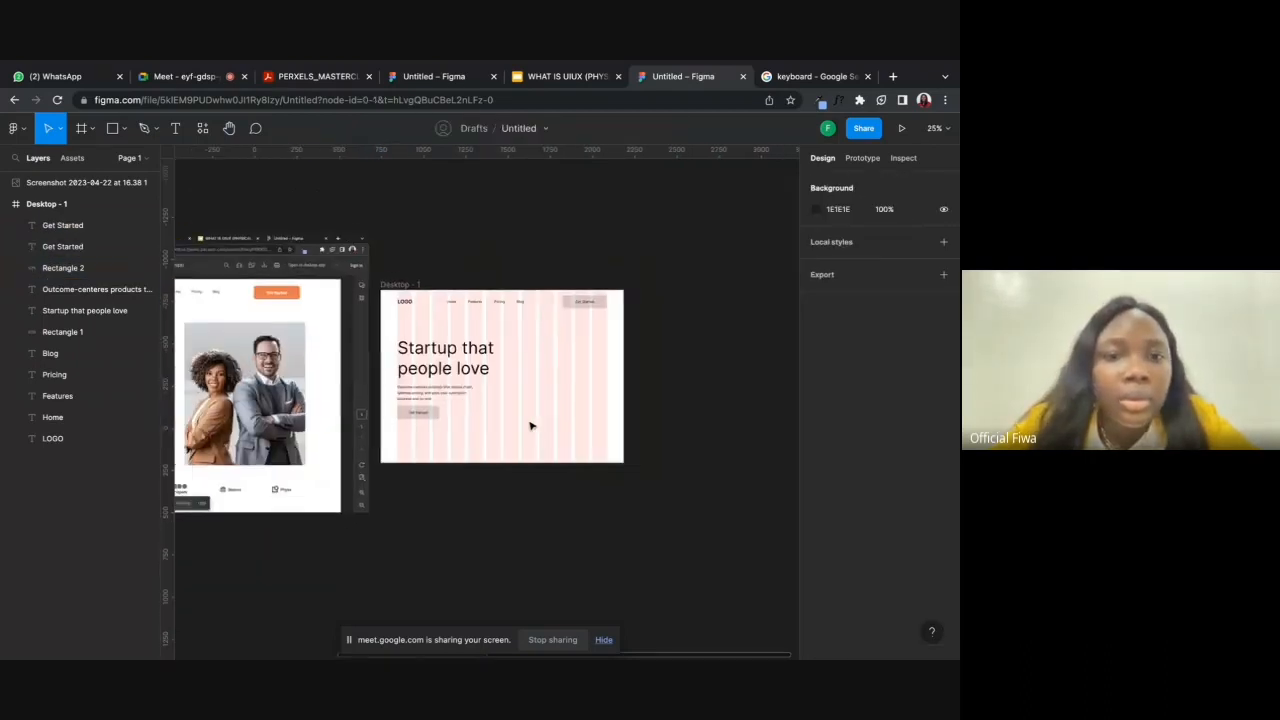
scroll(529, 423, left, 5)
ctrl+scroll(633, 419, up, 3)
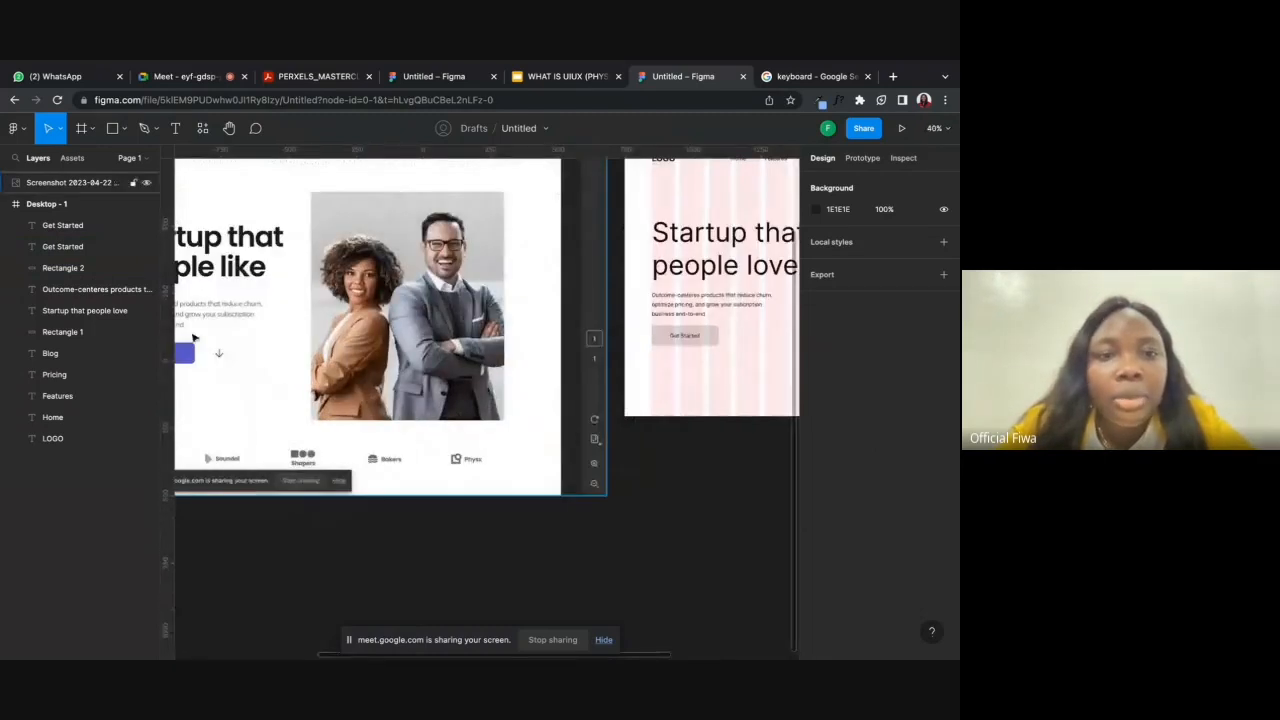
ctrl+scroll(478, 357, down, 4)
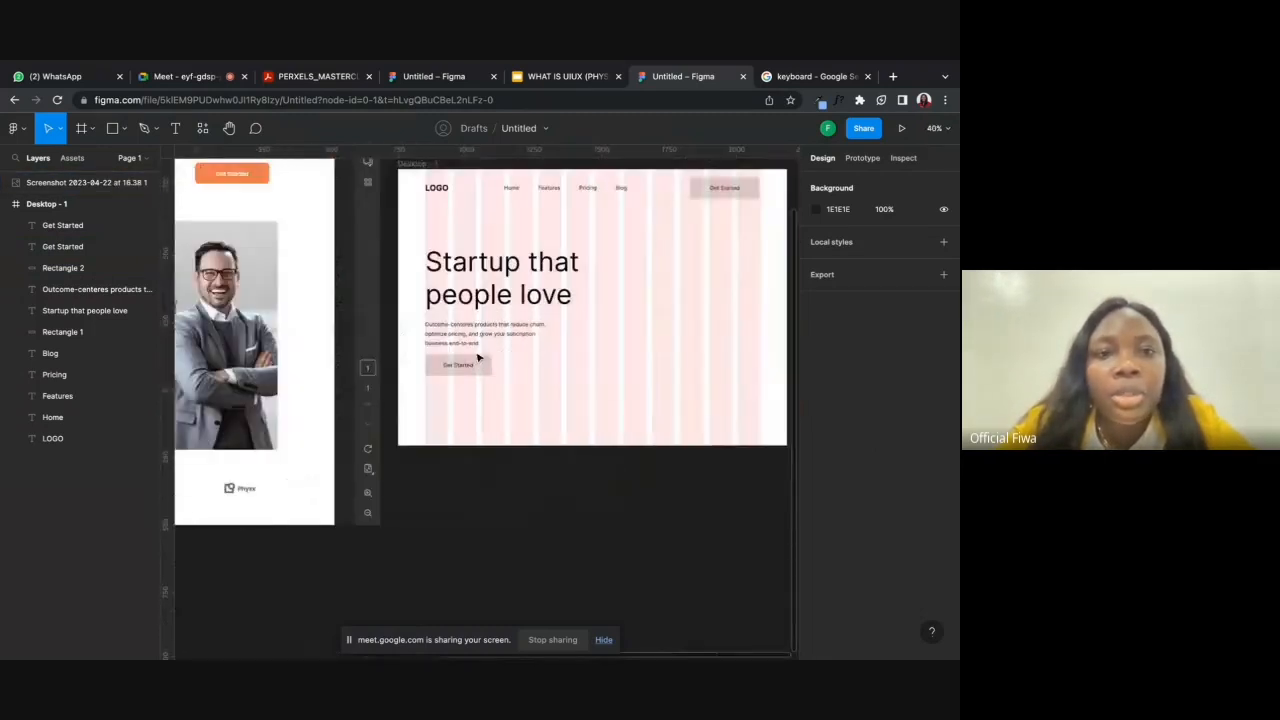
click(122, 129)
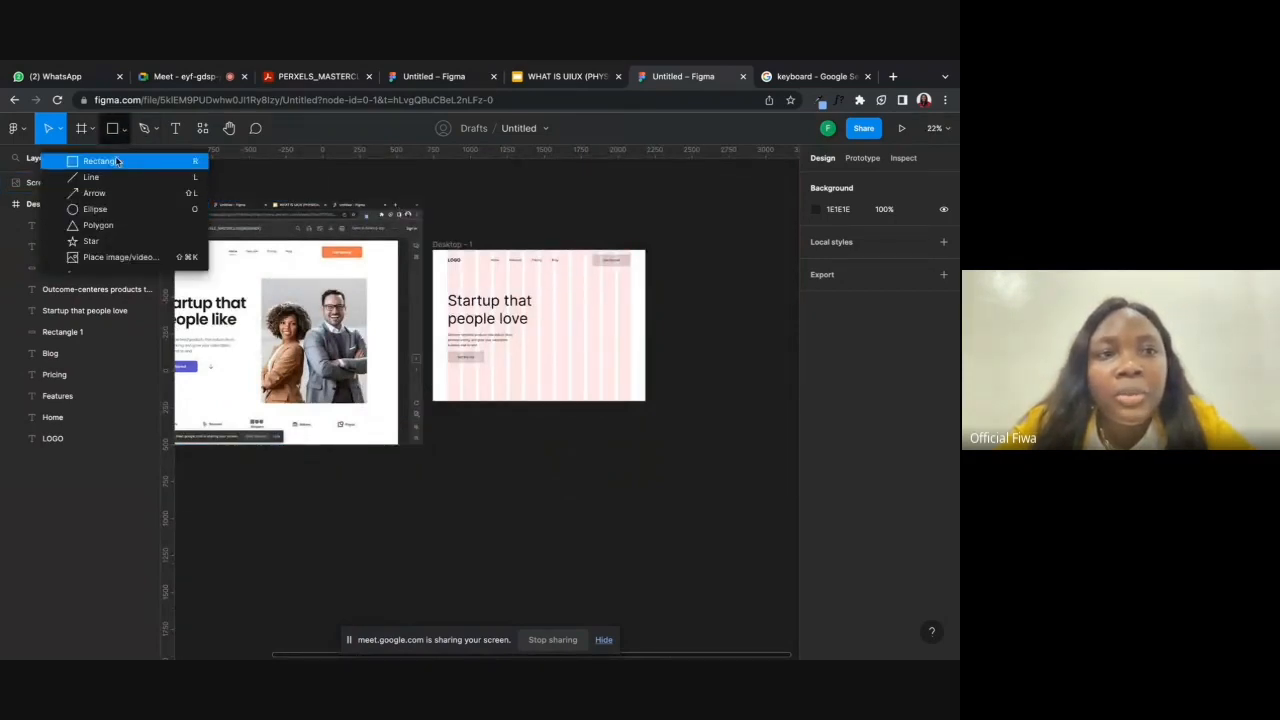
click(100, 161)
mouse_move(562, 289)
mouse_down()
mouse_move(614, 354)
mouse_move(634, 349)
mouse_move(634, 376)
mouse_up()
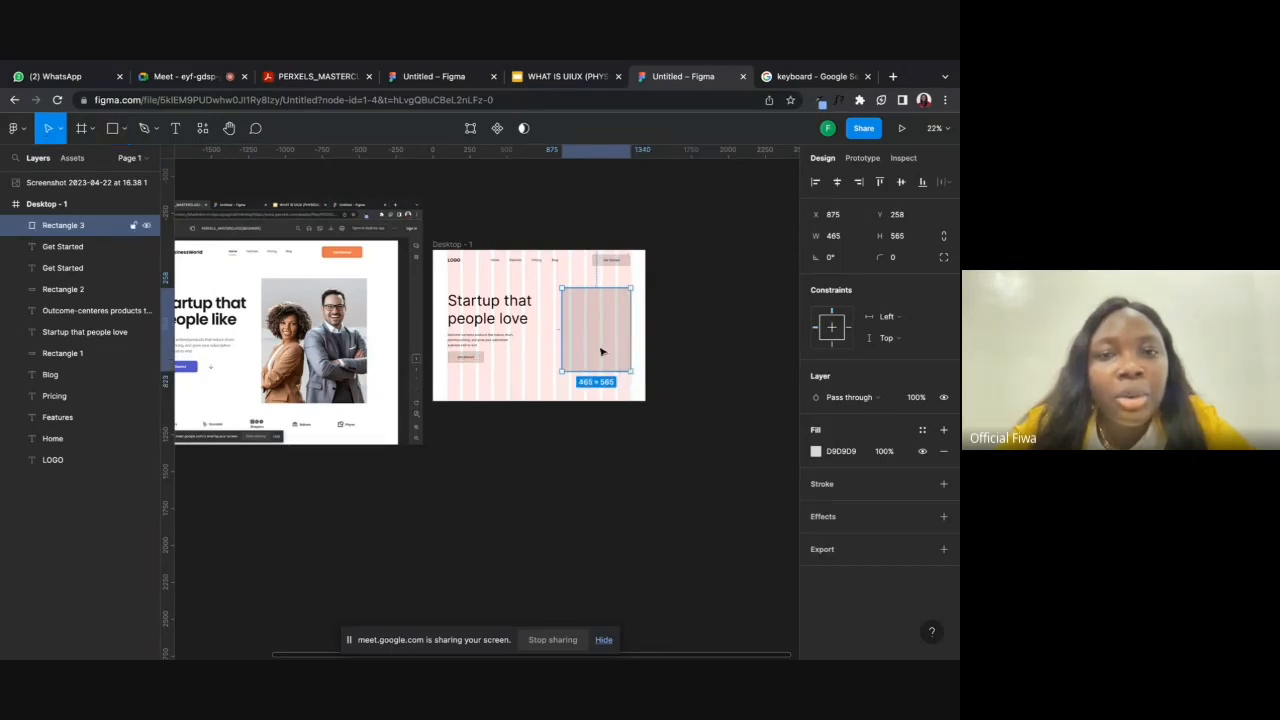
- Extend the image placeholder rectangle leftward to about X 815, making it about 525 wide, and lower its bottom edge slightly
drag(562, 333, 553, 333)
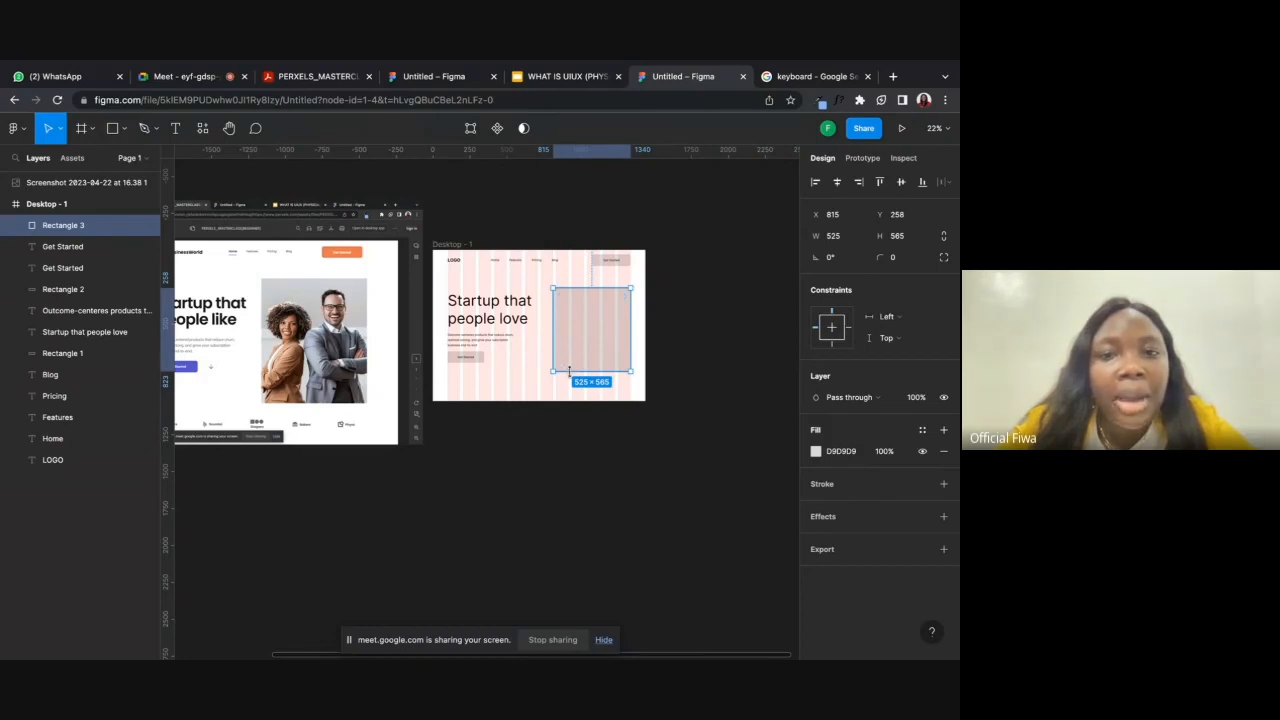
drag(569, 371, 569, 374)
click(484, 207)
- Toggle the 12-column layout grid of Desktop - 1 repeatedly to compare the page with and without it, leaving the grid hidden
scroll(484, 206, up, 5)
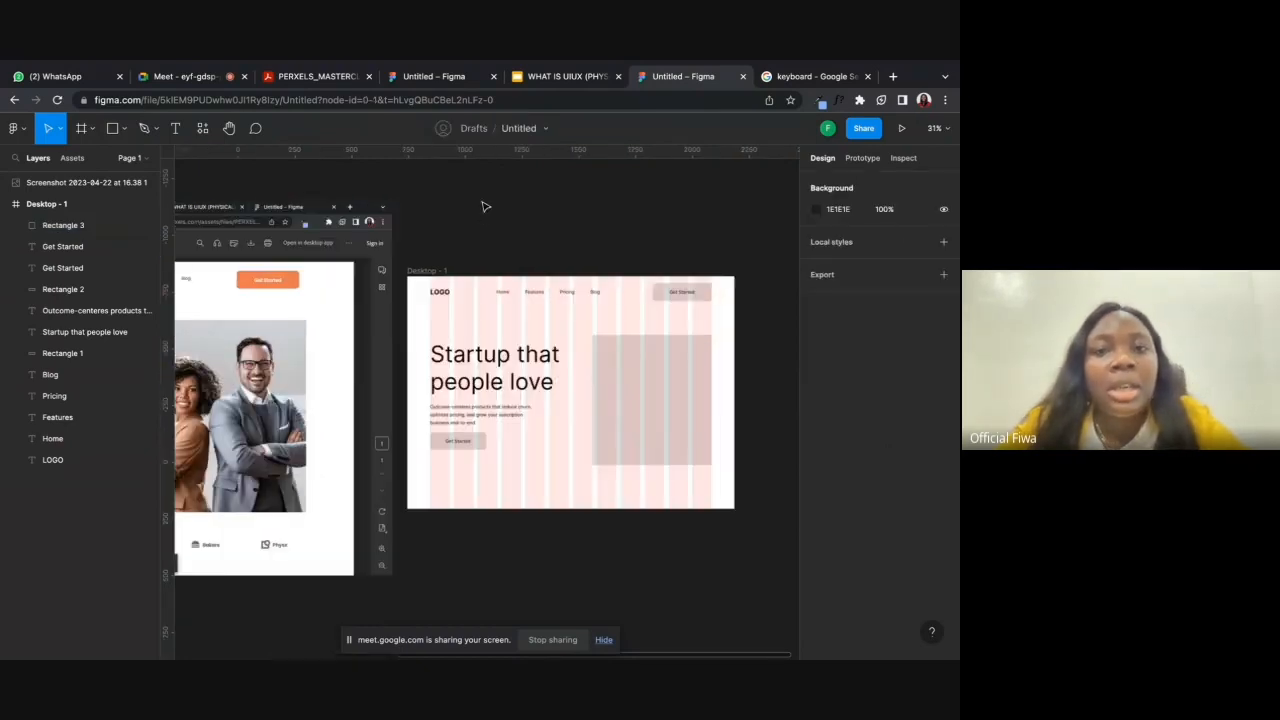
scroll(484, 206, down, 3)
scroll(484, 206, right, 3)
scroll(484, 207, up, 3)
scroll(484, 205, left, 2)
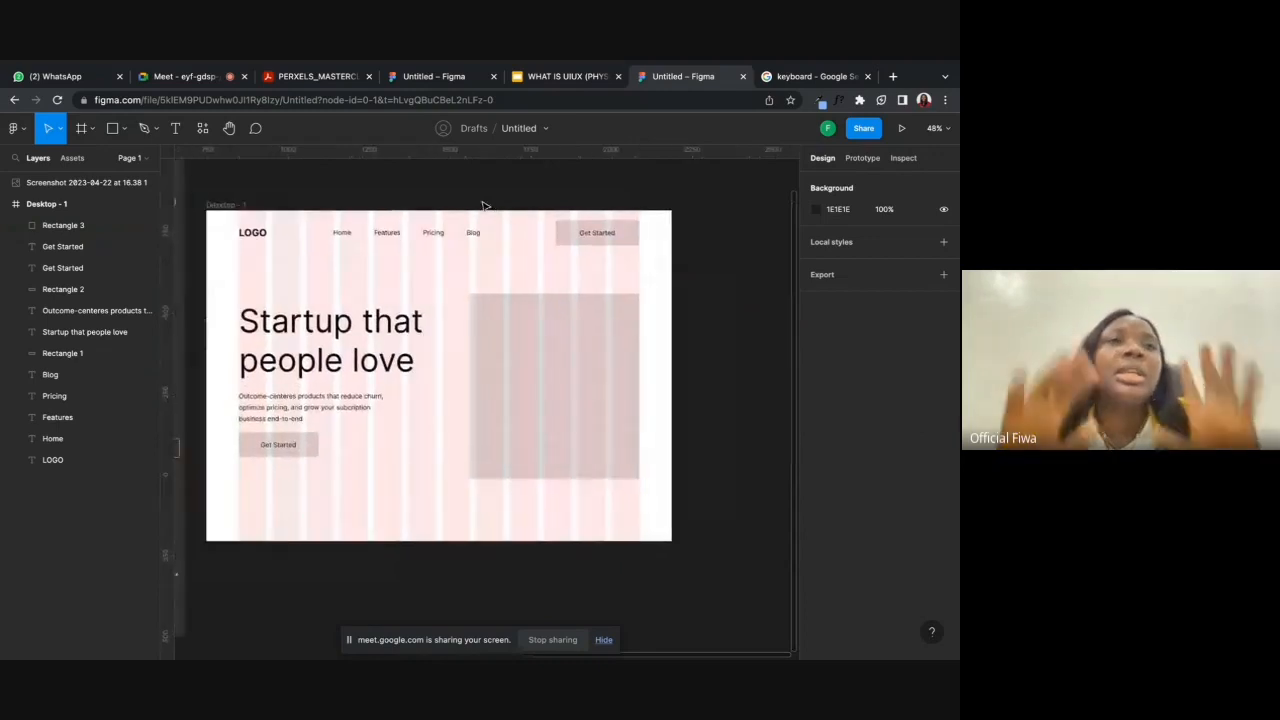
click(221, 205)
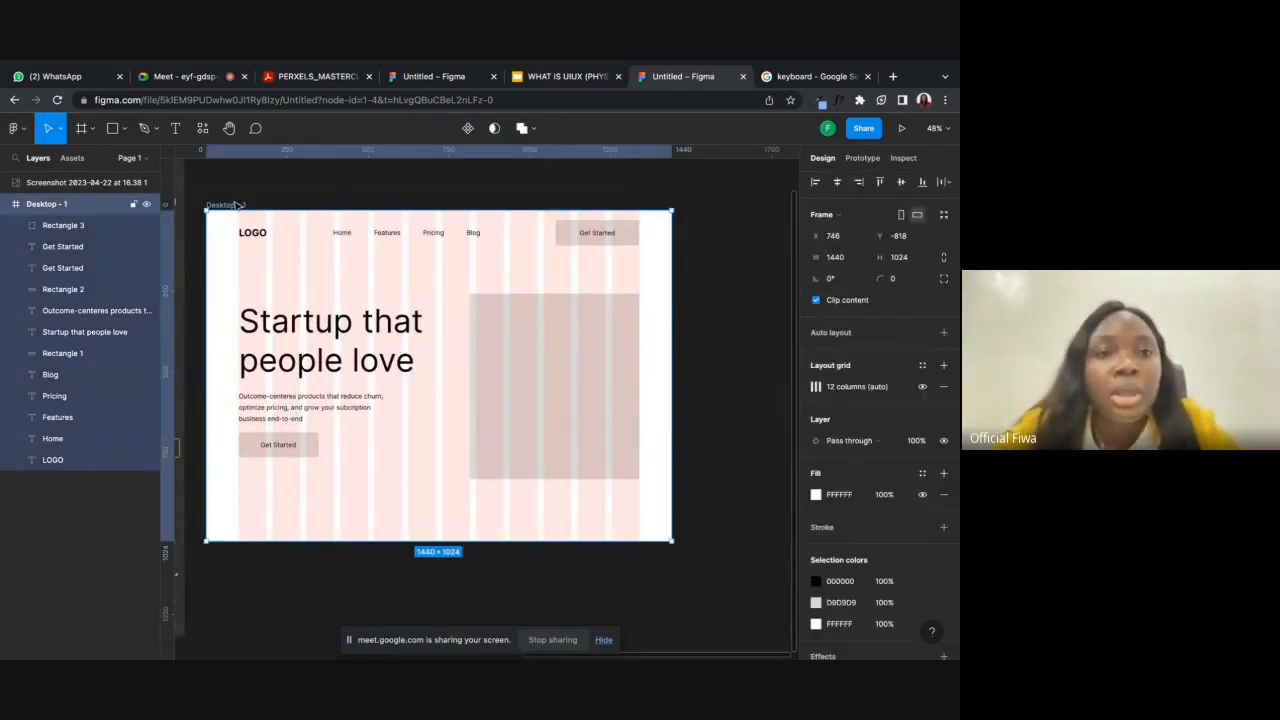
click(920, 389)
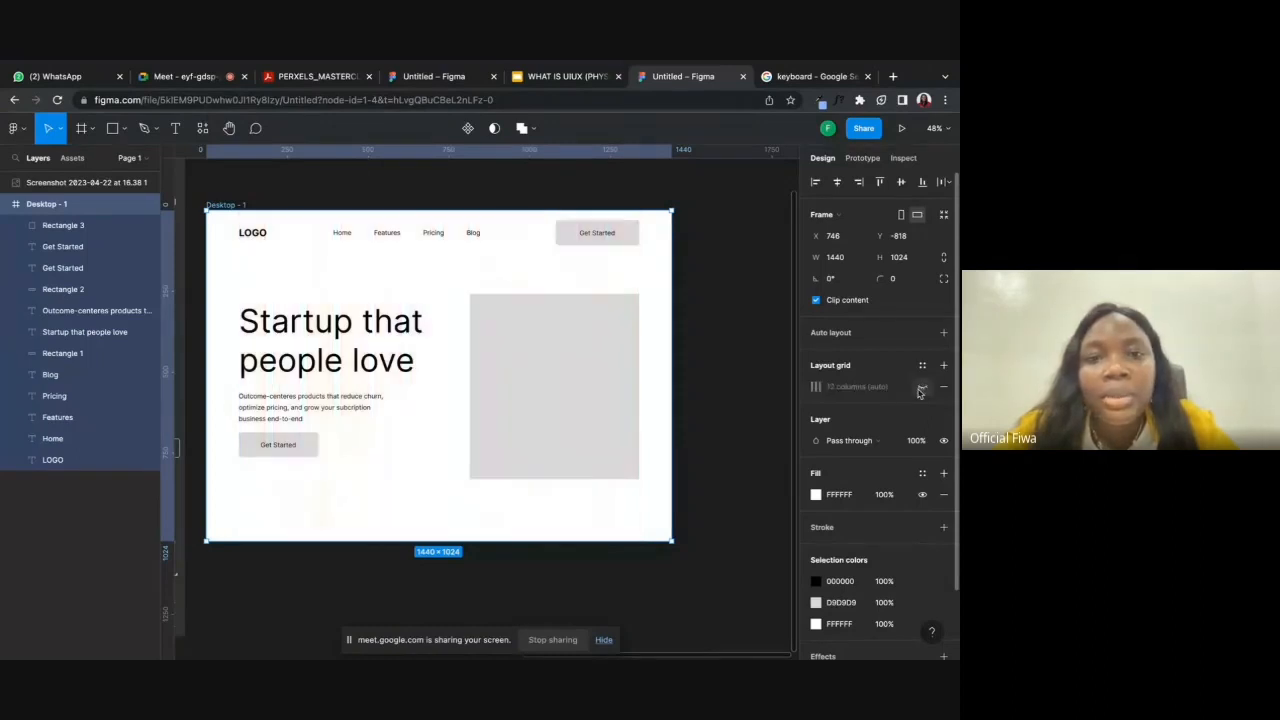
click(920, 389)
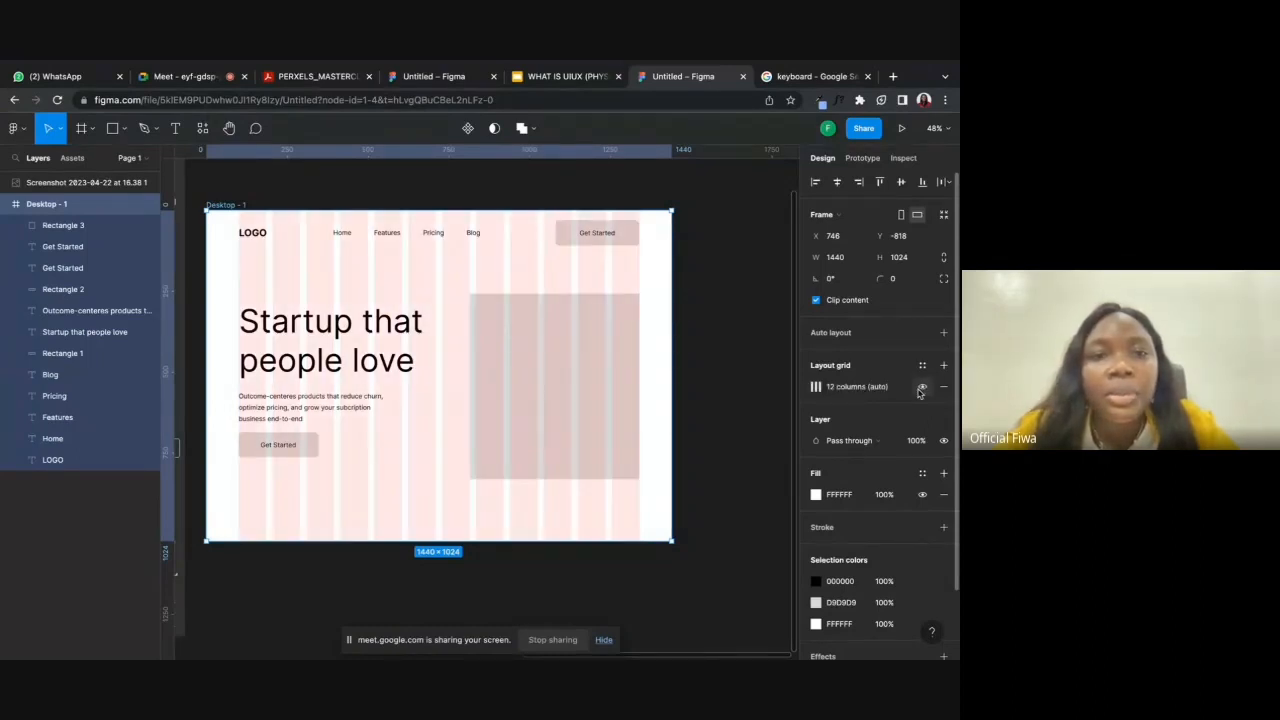
click(920, 389)
click(920, 389)
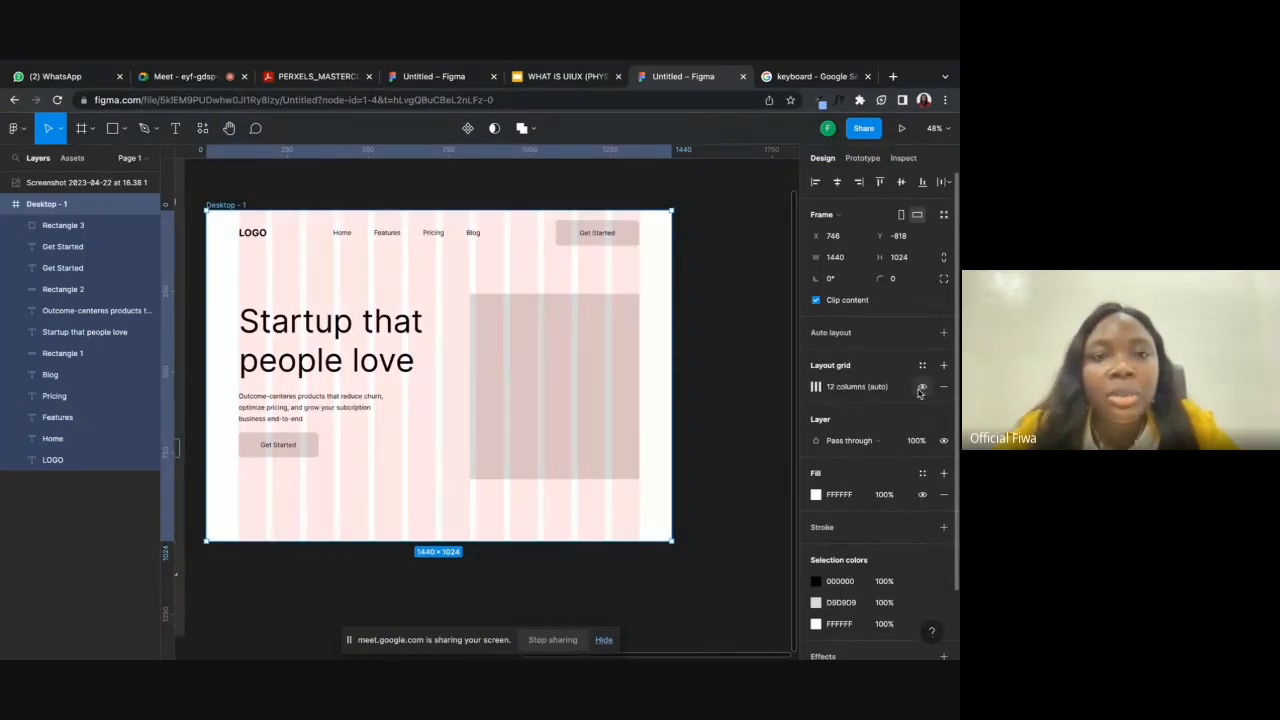
click(920, 389)
click(920, 389)
click(920, 389)
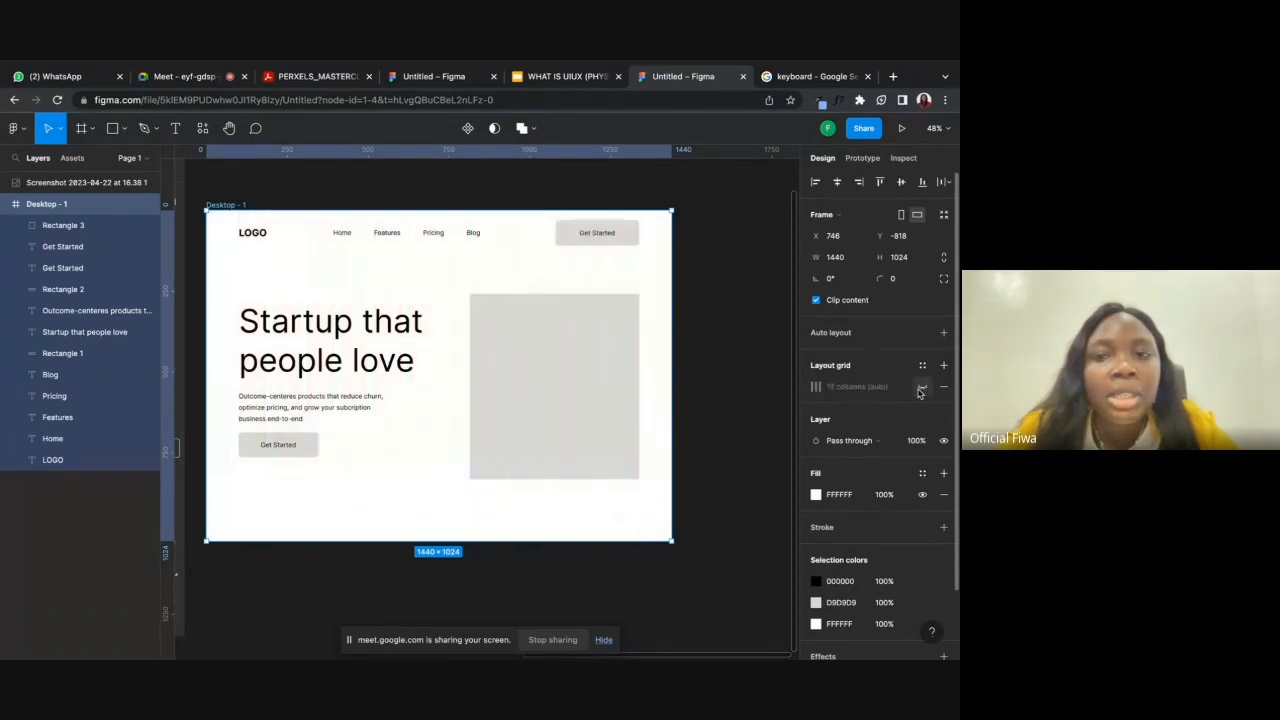
click(920, 389)
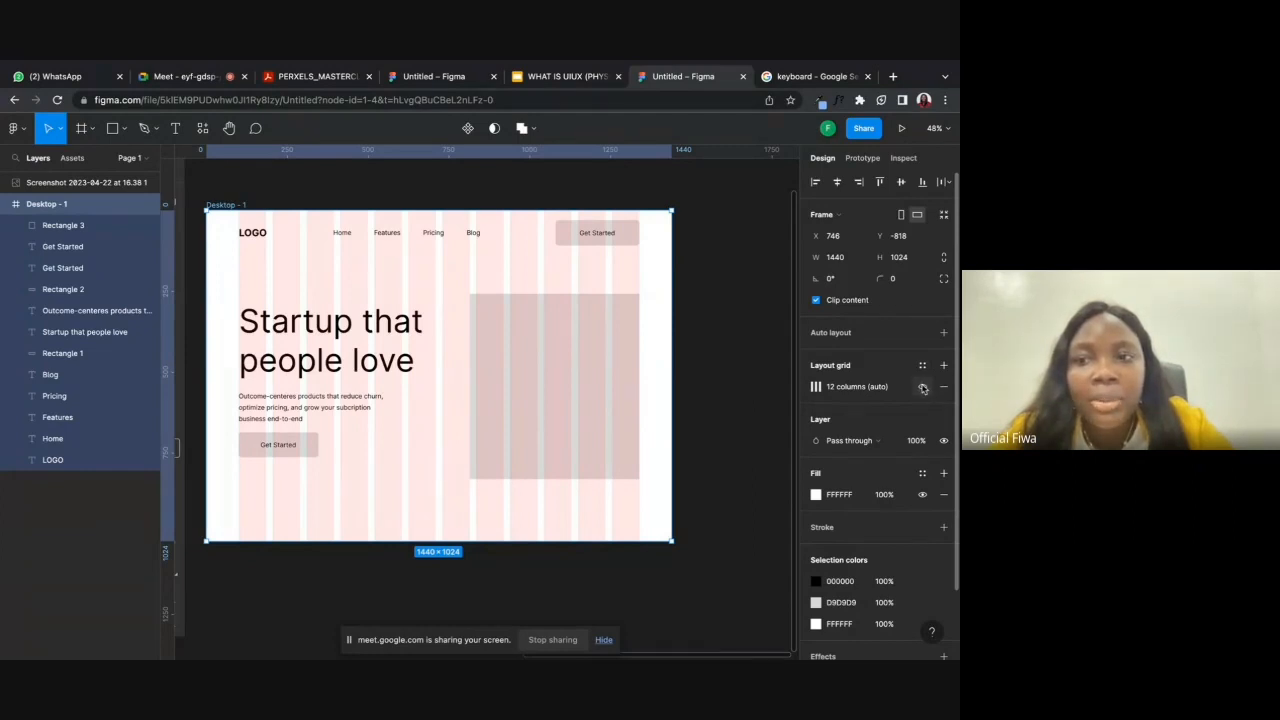
click(923, 388)
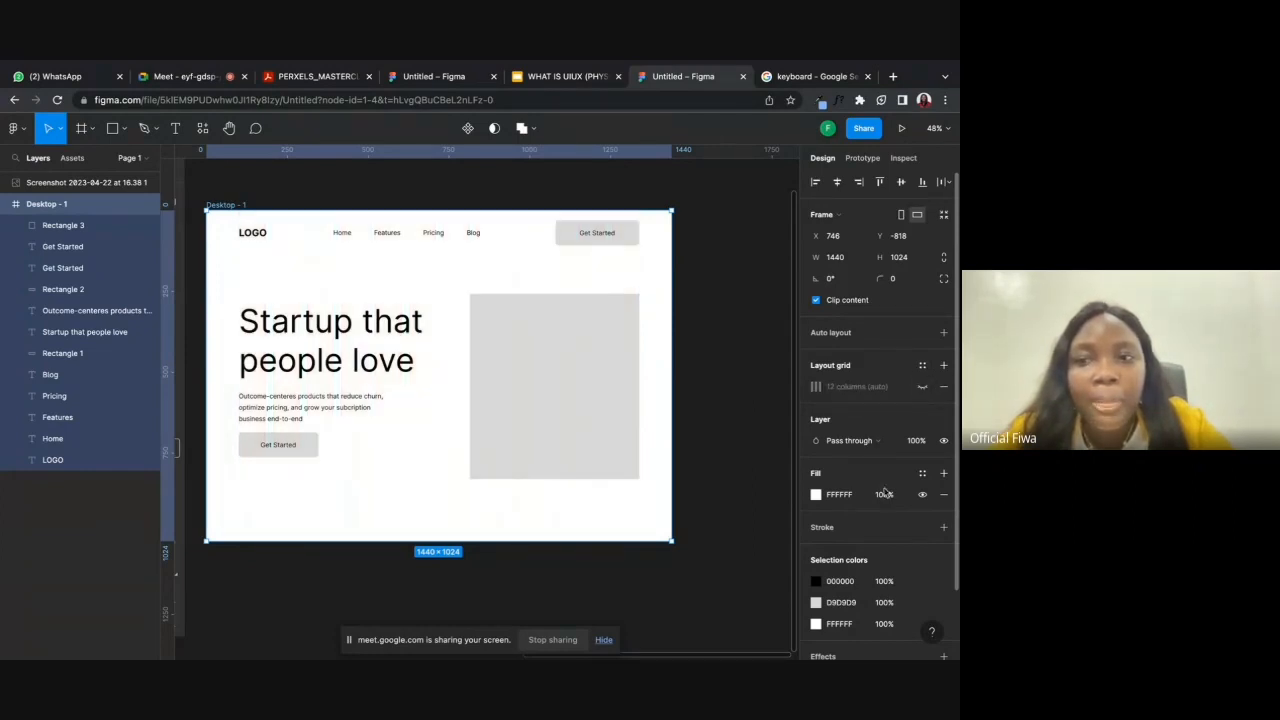
click(922, 388)
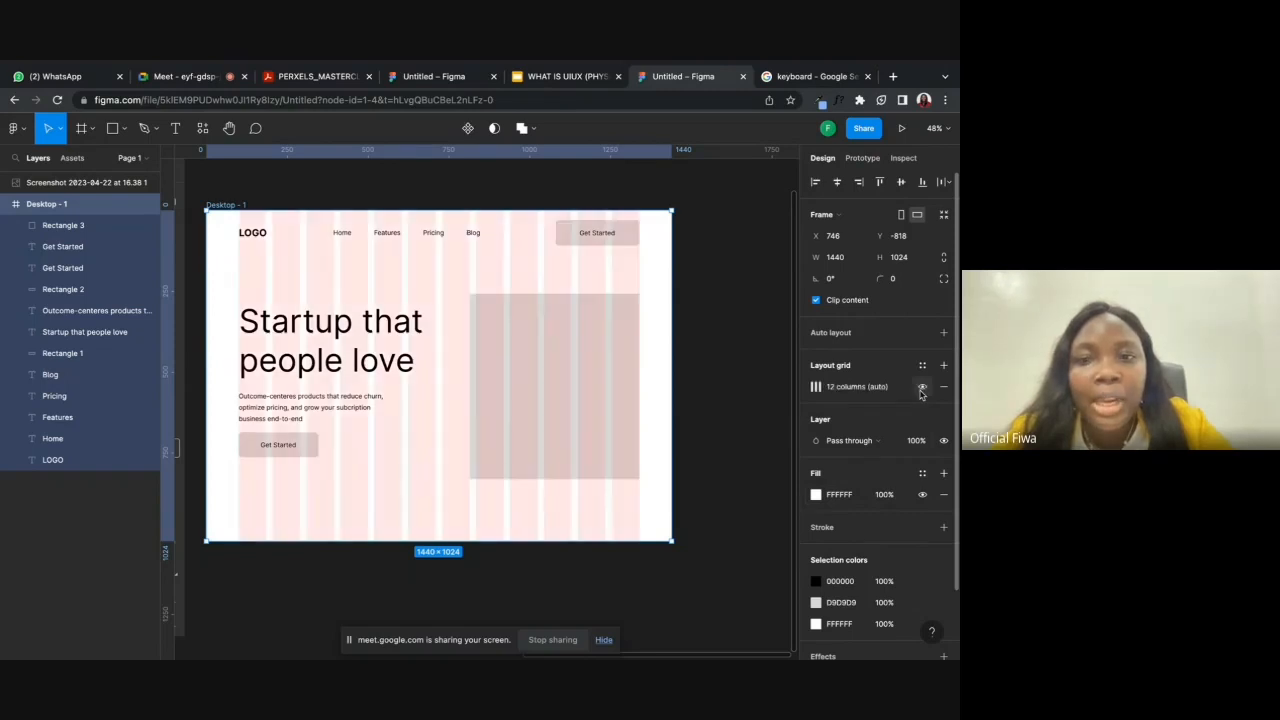
click(922, 388)
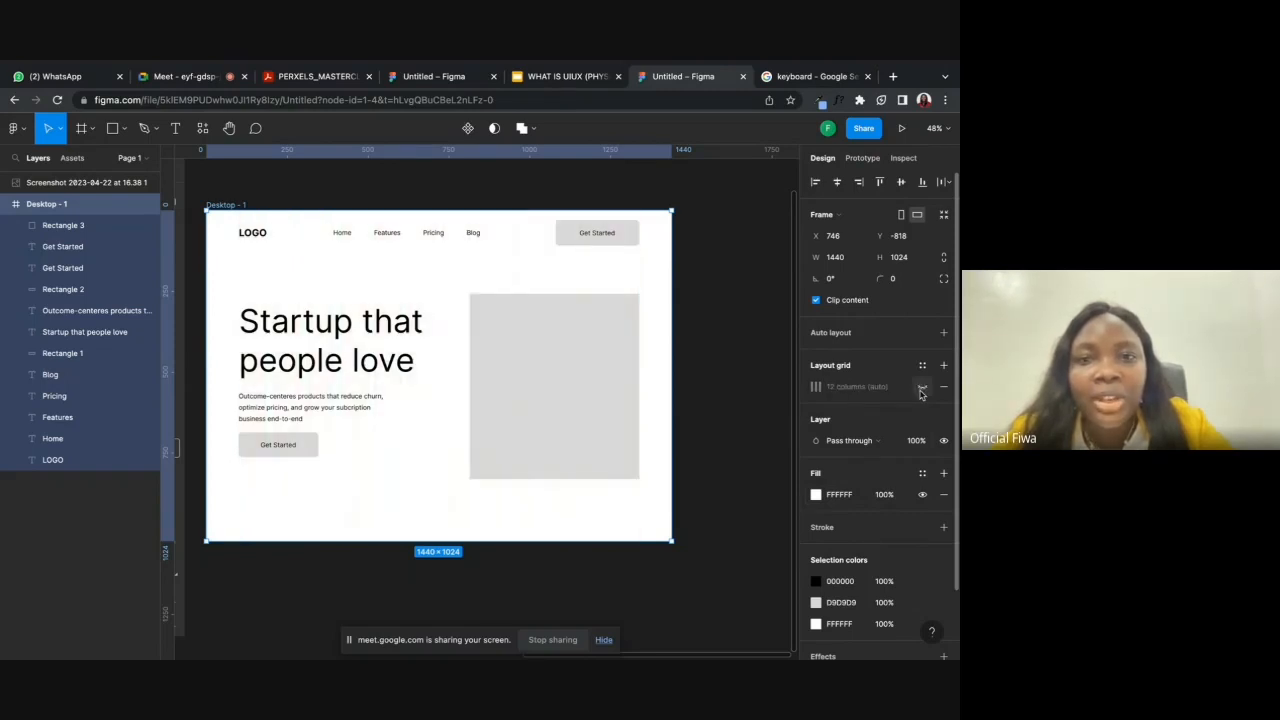
- Show the 12-column grid of Desktop - 1 once more, hide it again and deselect the frame
click(922, 388)
click(922, 388)
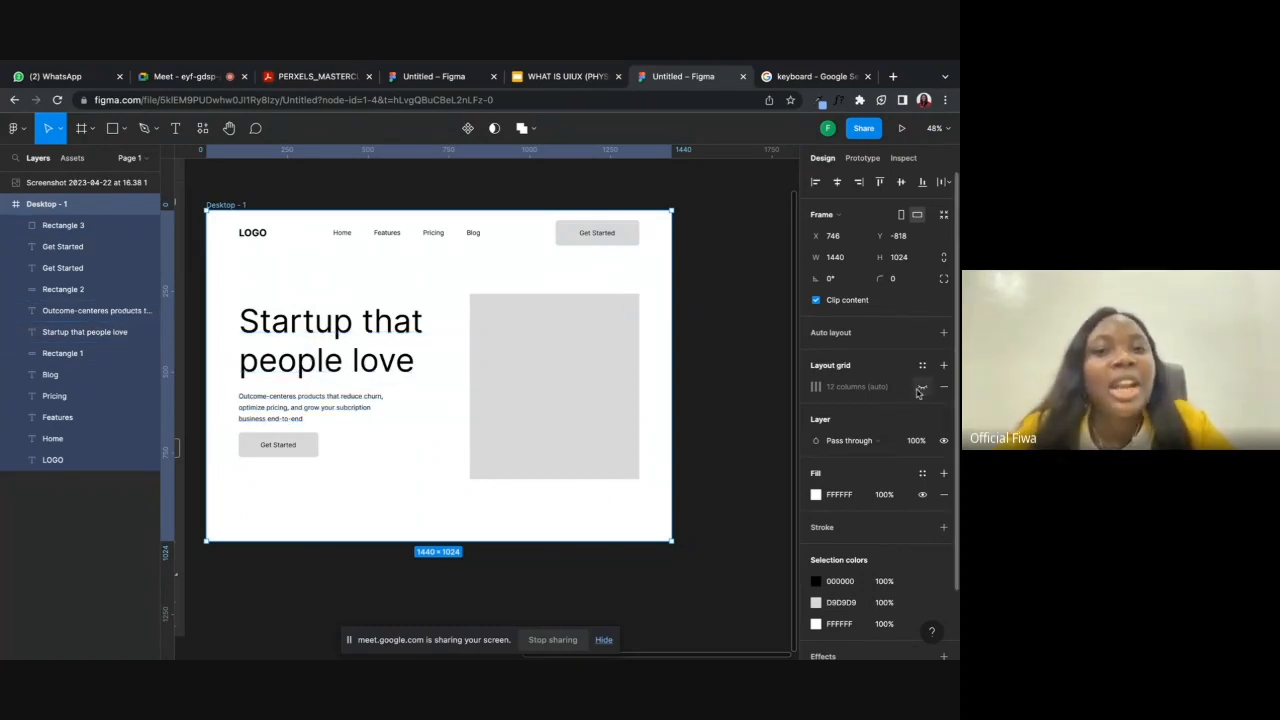
click(702, 246)
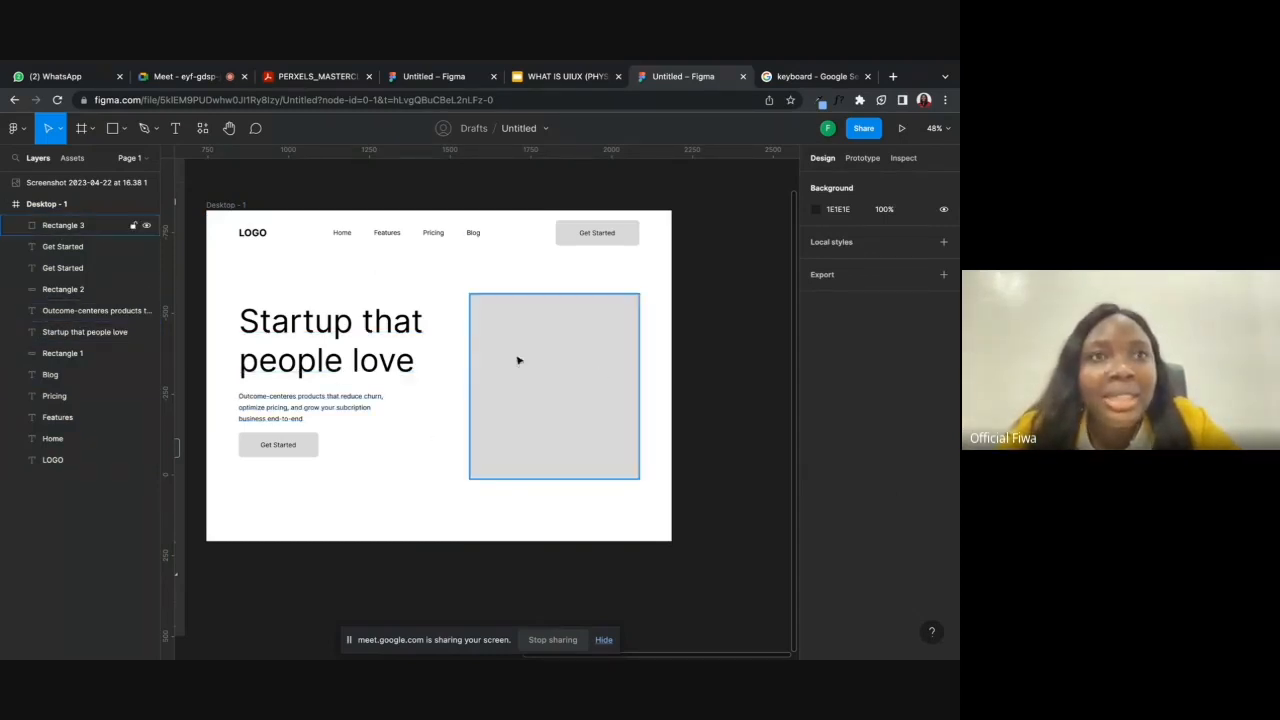
- Move the Desktop - 1 frame horizontally across the canvas to about X 1107, keeping it at Y -818
scroll(518, 360, left, 1)
scroll(302, 246, right, 1)
scroll(302, 246, down, 1)
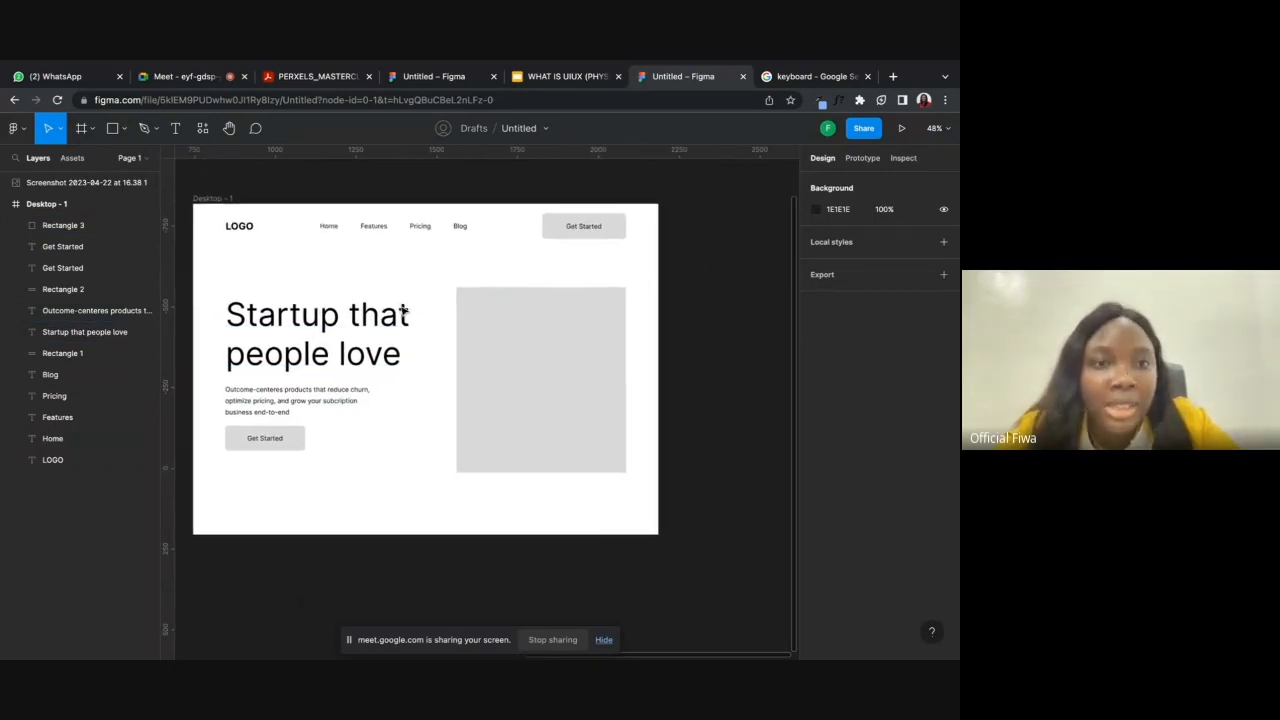
click(225, 197)
drag(225, 197, 309, 197)
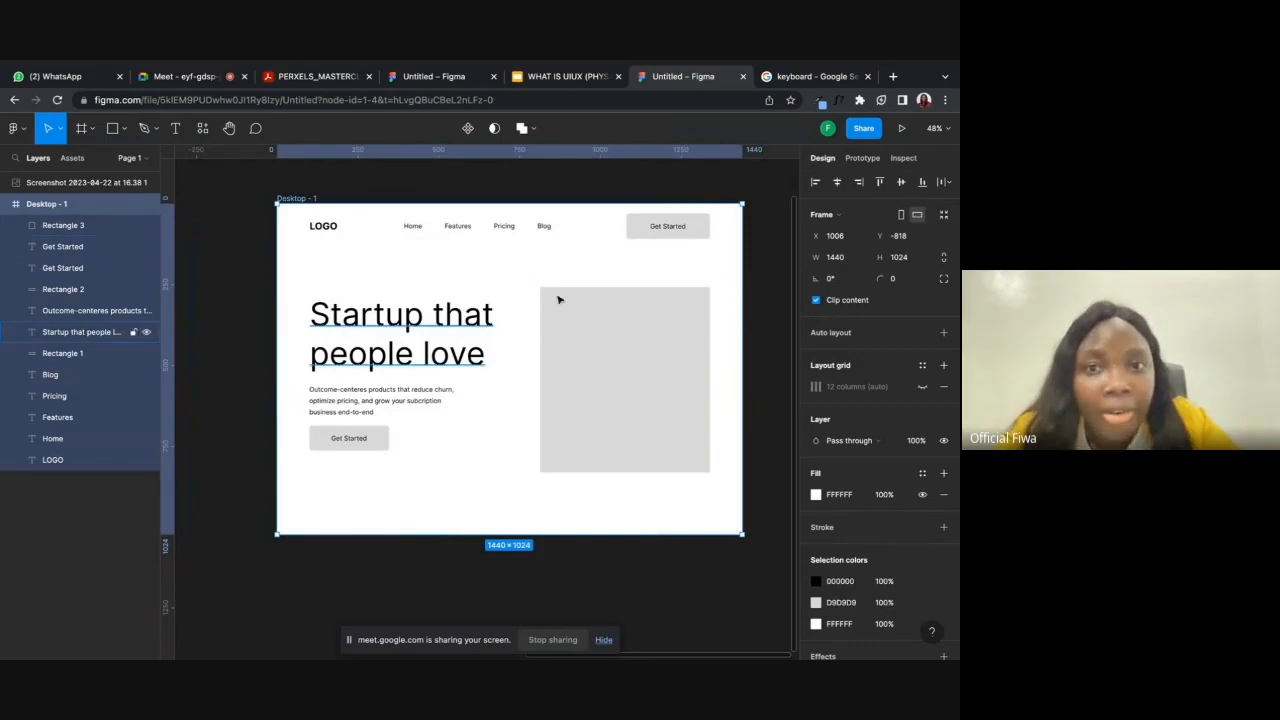
scroll(540, 296, left, 8)
scroll(541, 298, left, 2)
scroll(580, 330, right, 10)
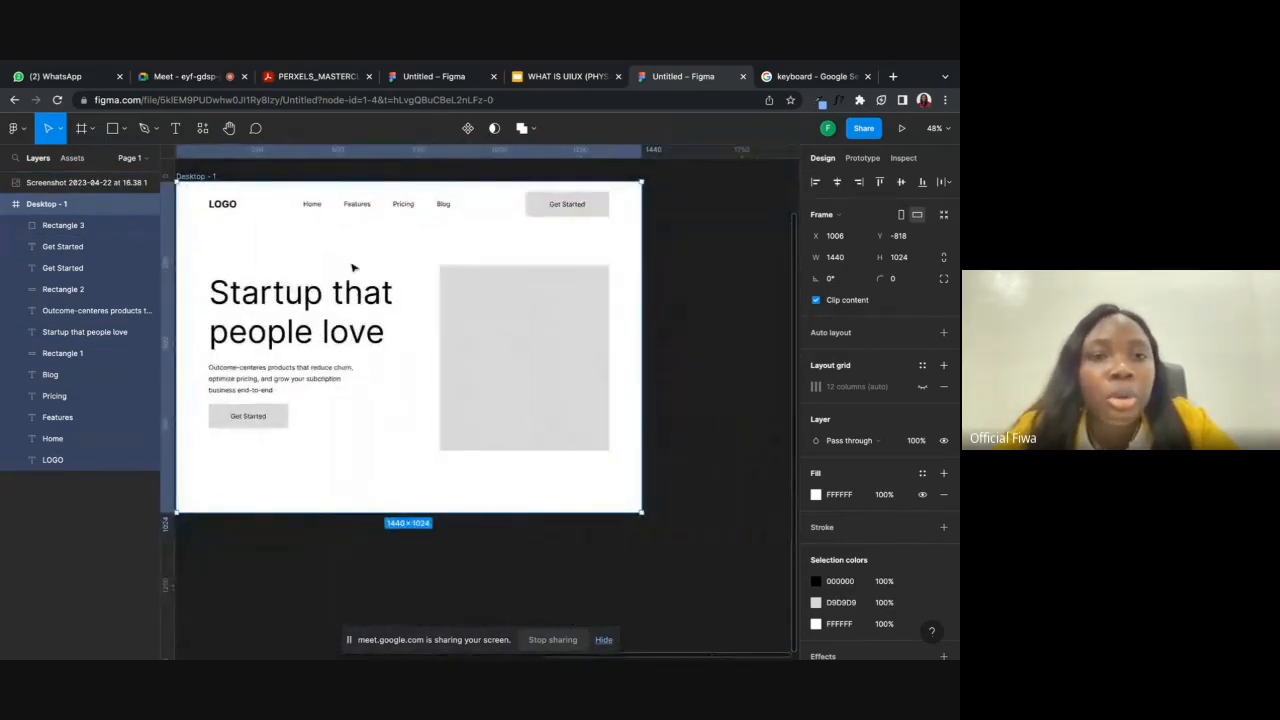
scroll(230, 190, left, 2)
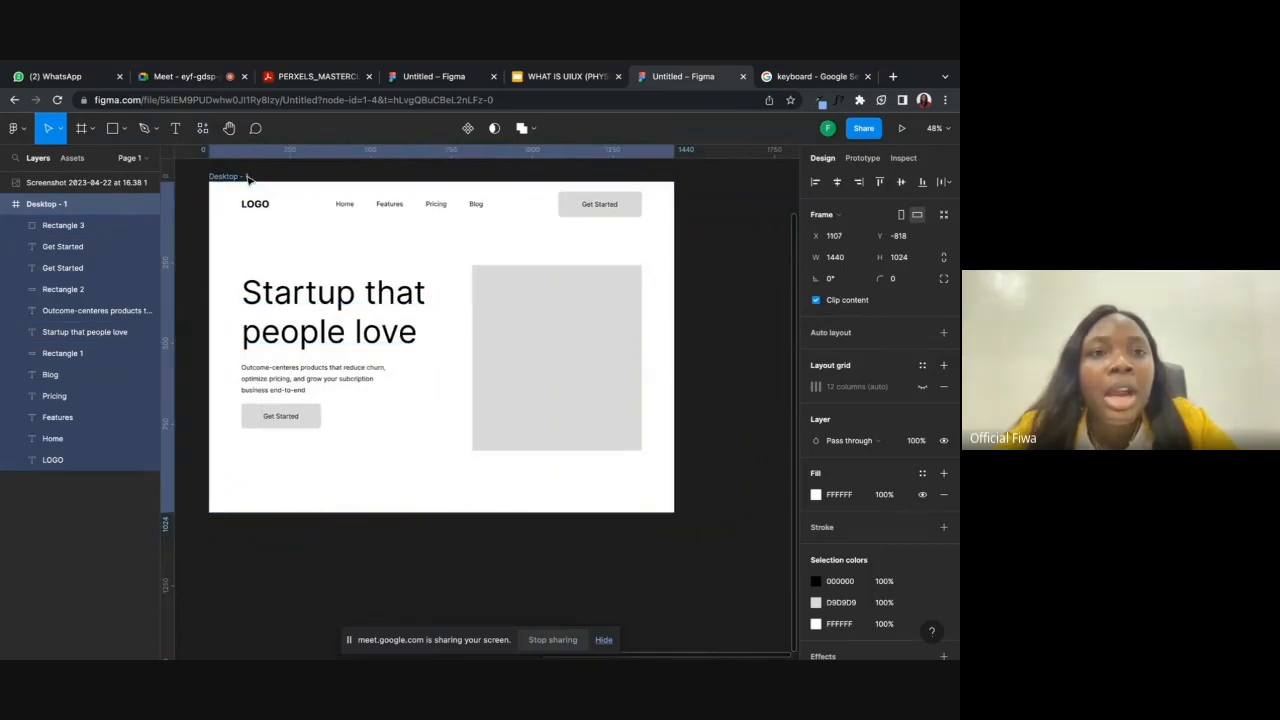
- Check the in-call messages of the Google Meet call and return to the Figma file with the landing page
click(190, 76)
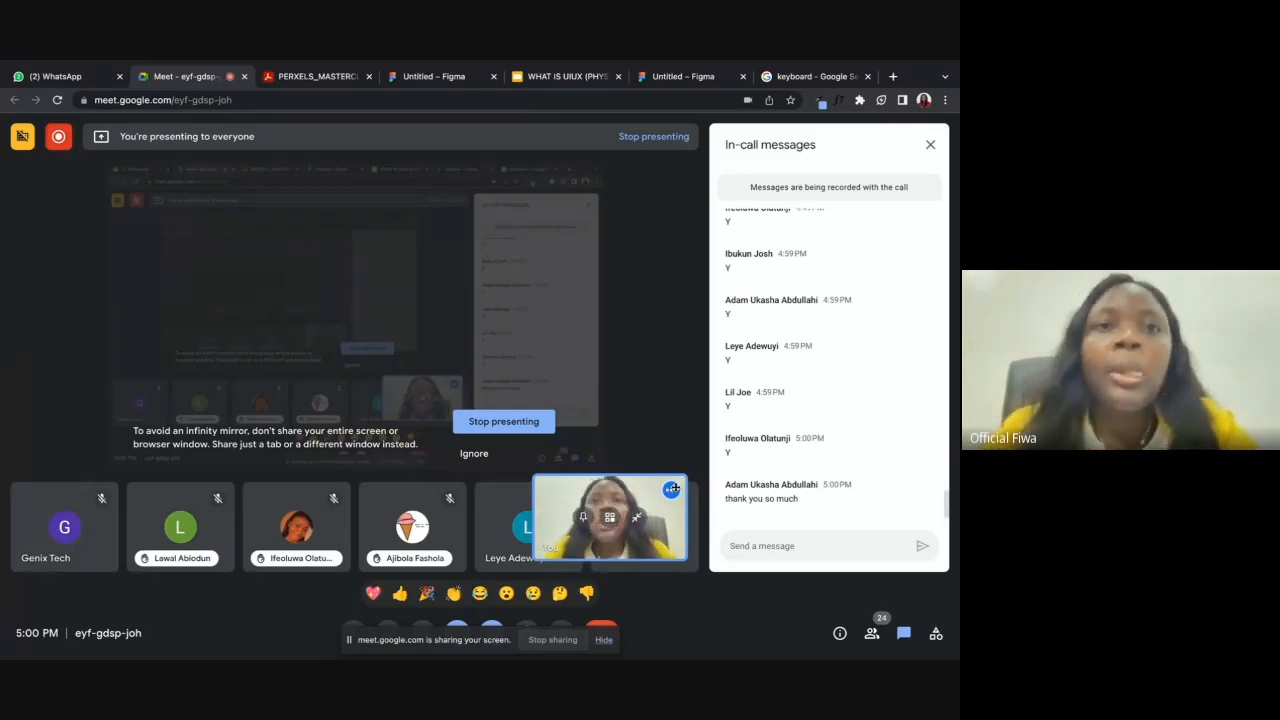
click(893, 77)
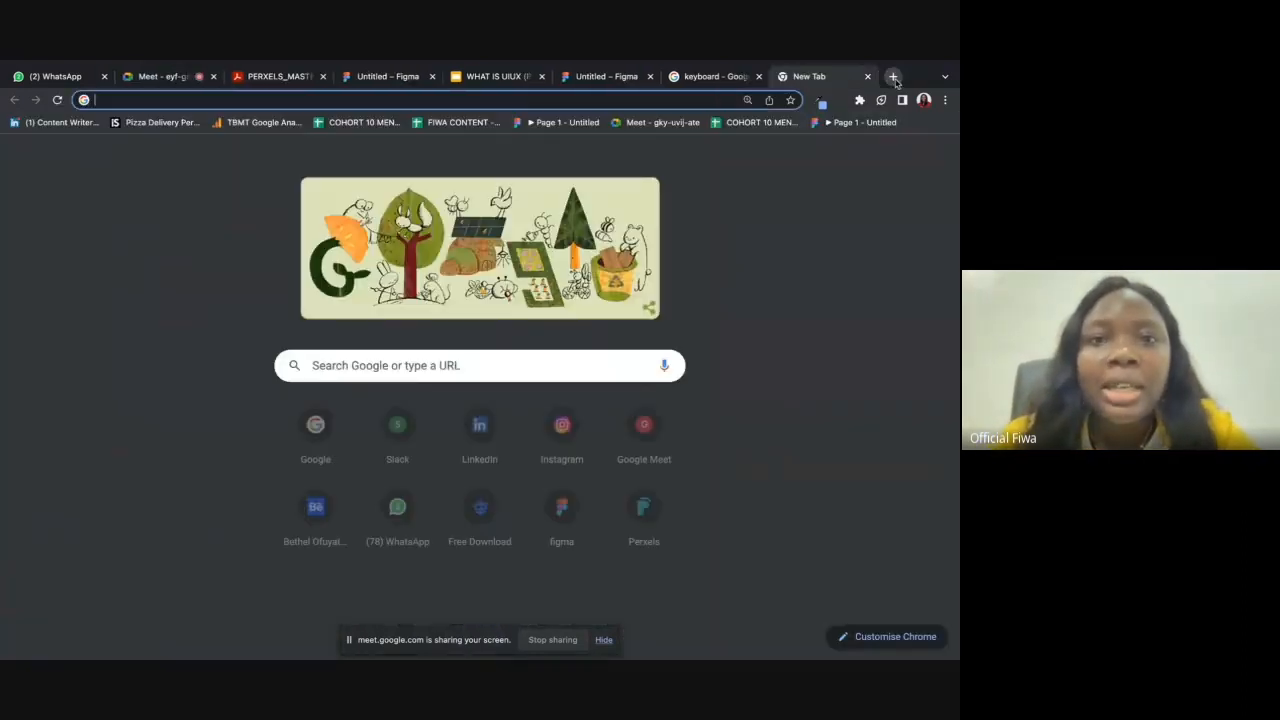
click(581, 79)
click(737, 288)
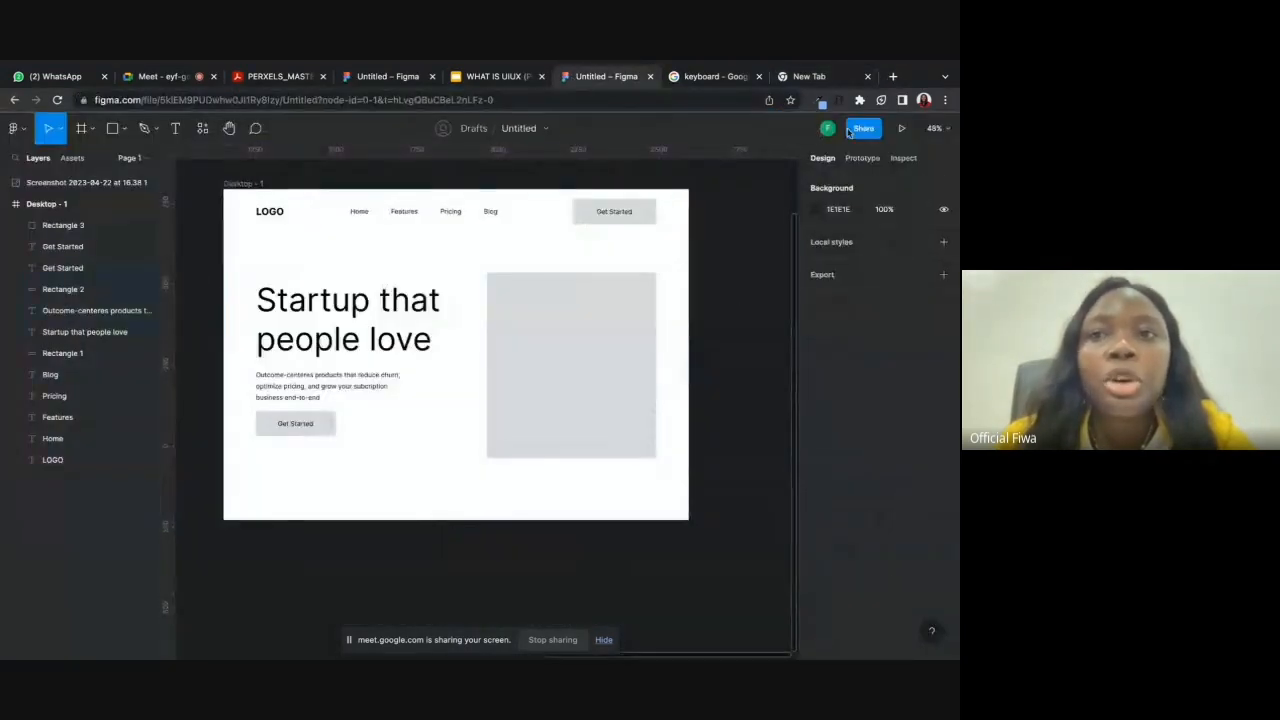
click(188, 80)
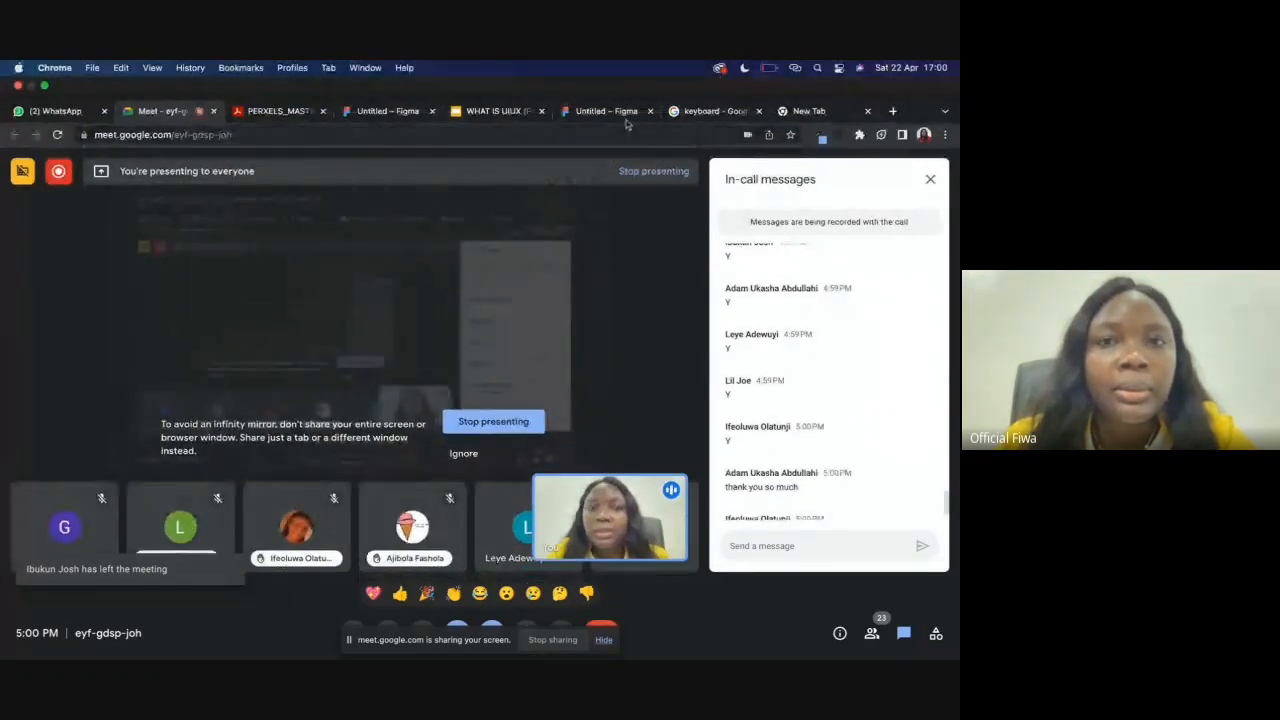
click(615, 113)
scroll(728, 308, up, 2)
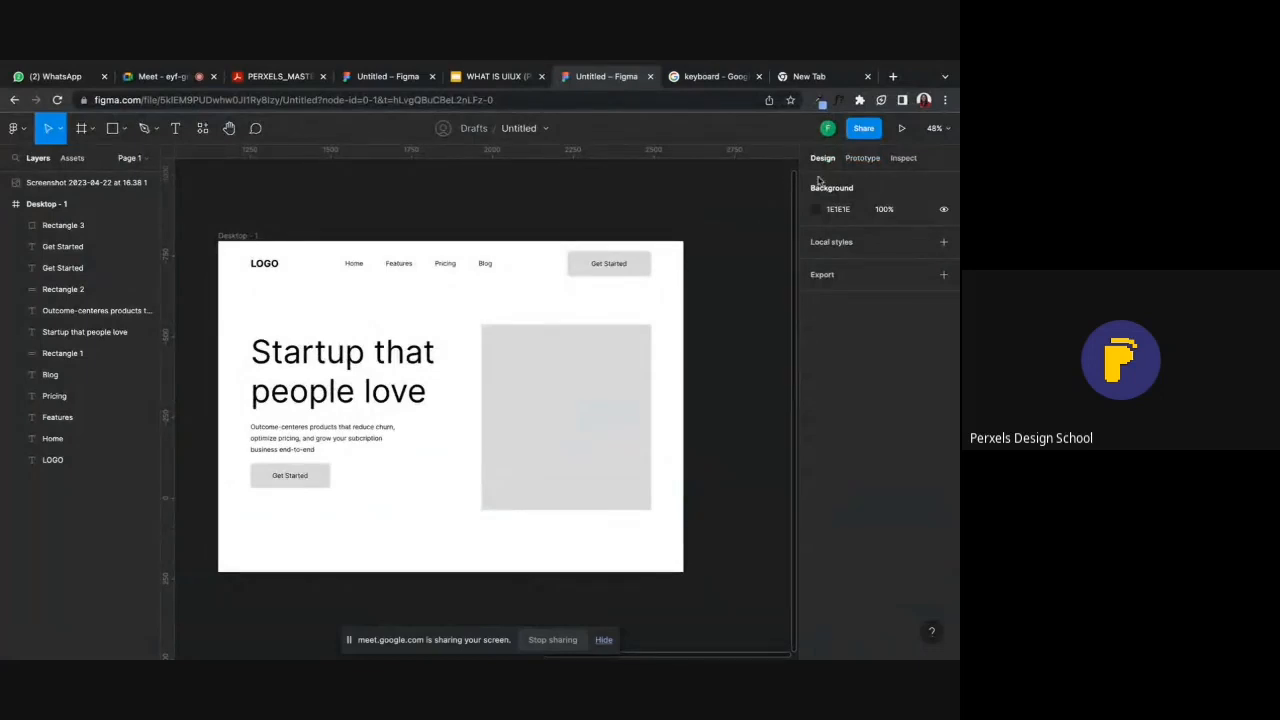
- Share the file by inviting Perxels with "can view" access, and close the sharing dialog
click(864, 129)
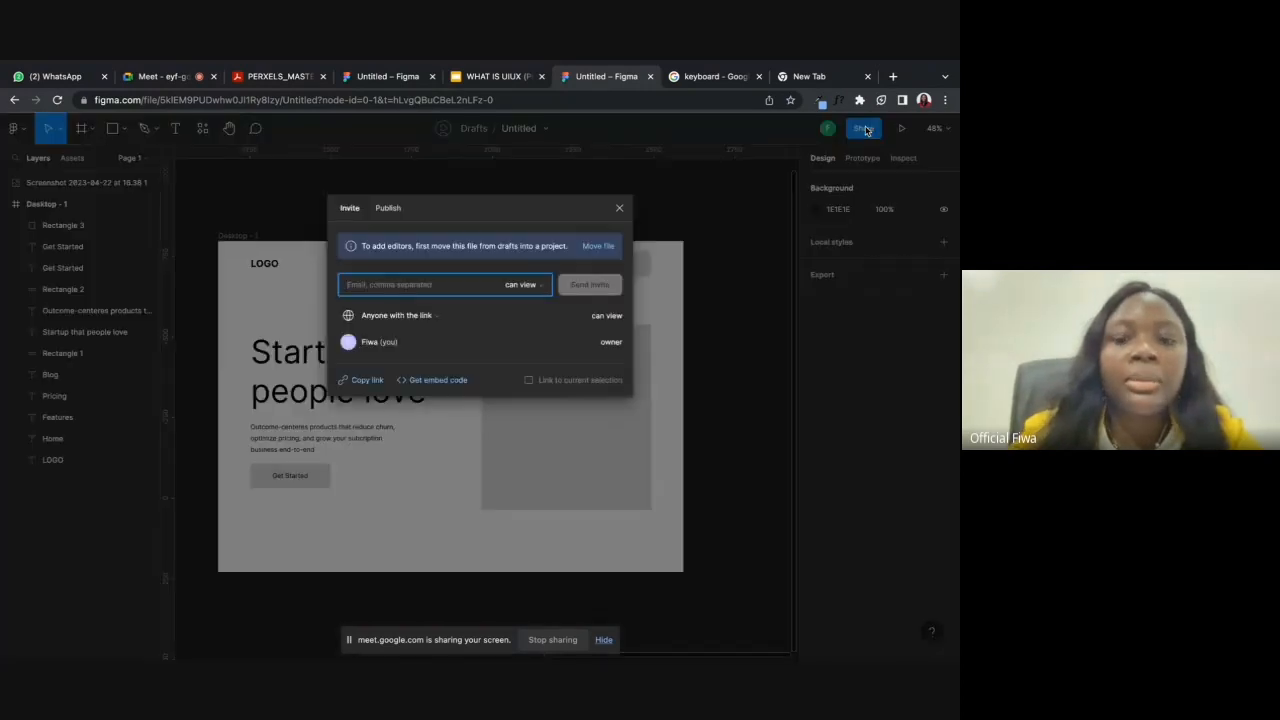
text(o)
key(BackSpace)
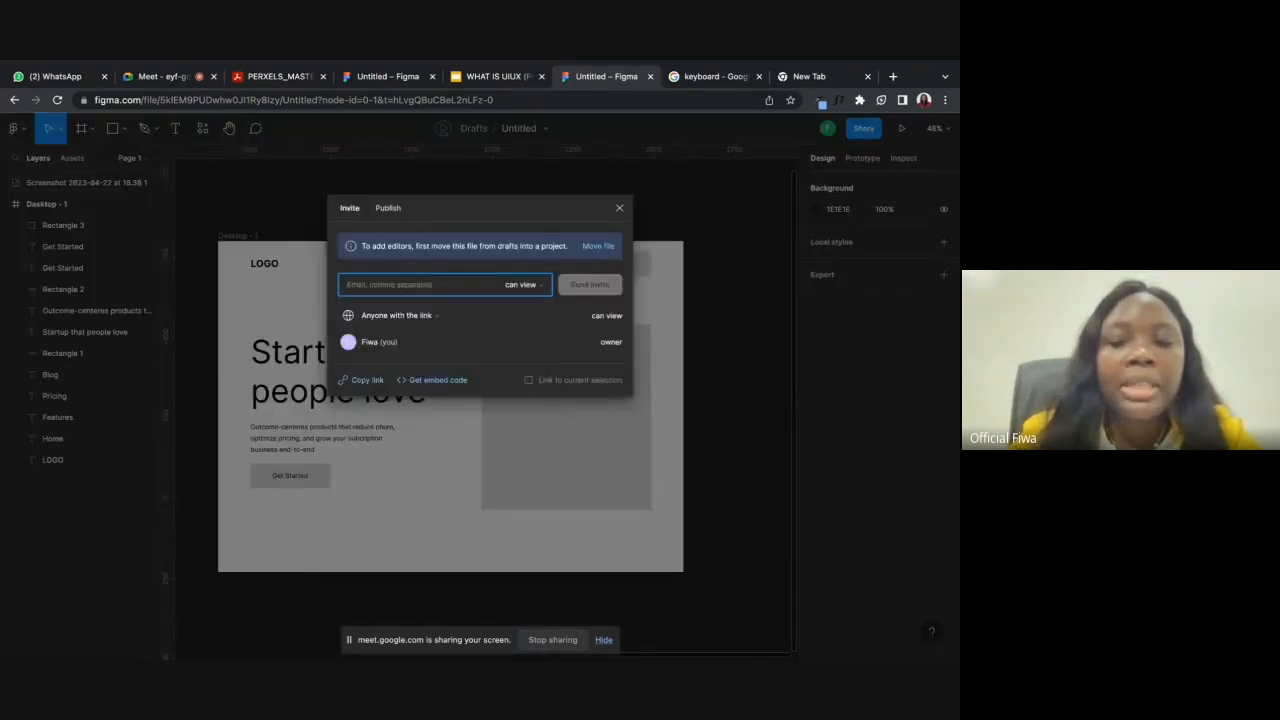
text(per)
click(455, 313)
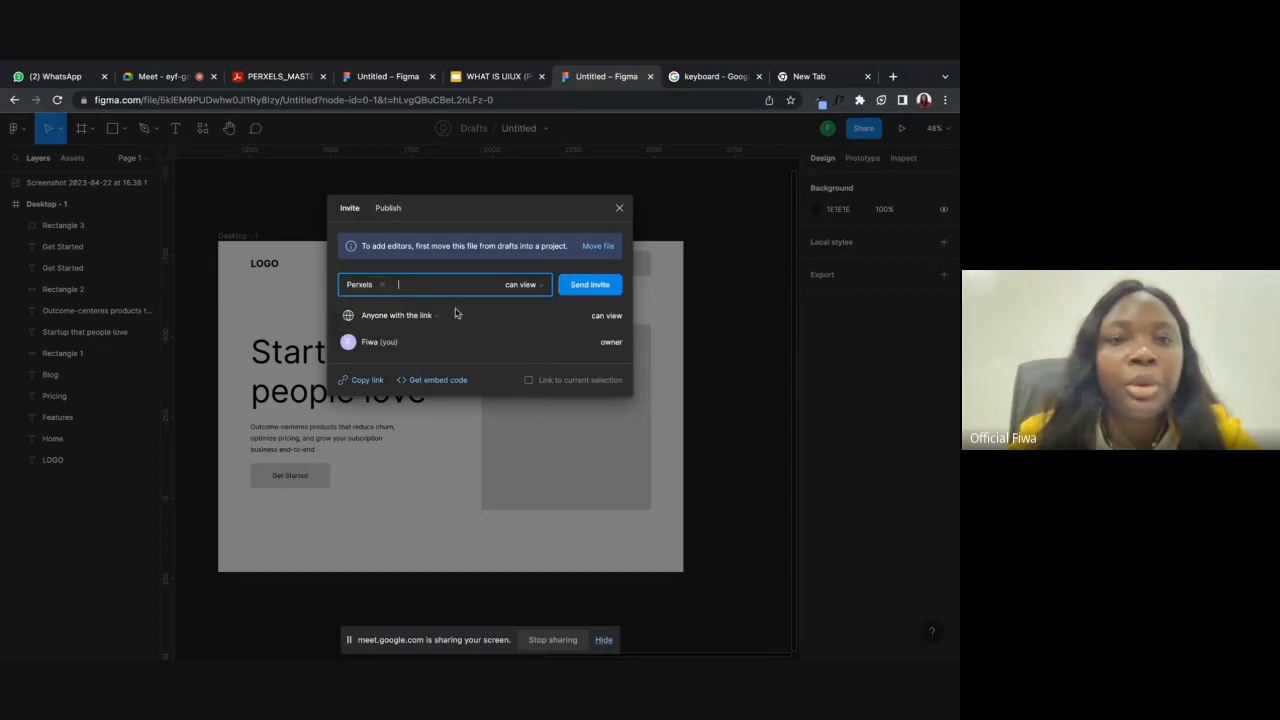
click(588, 285)
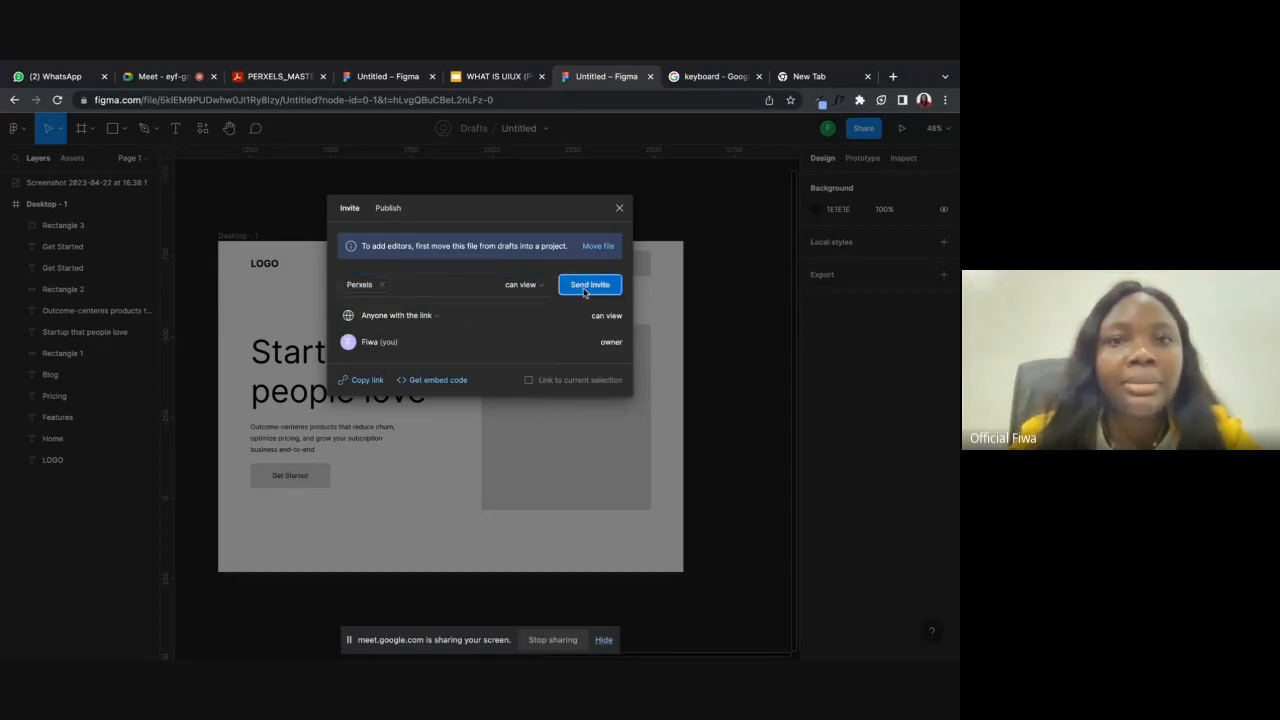
click(618, 210)
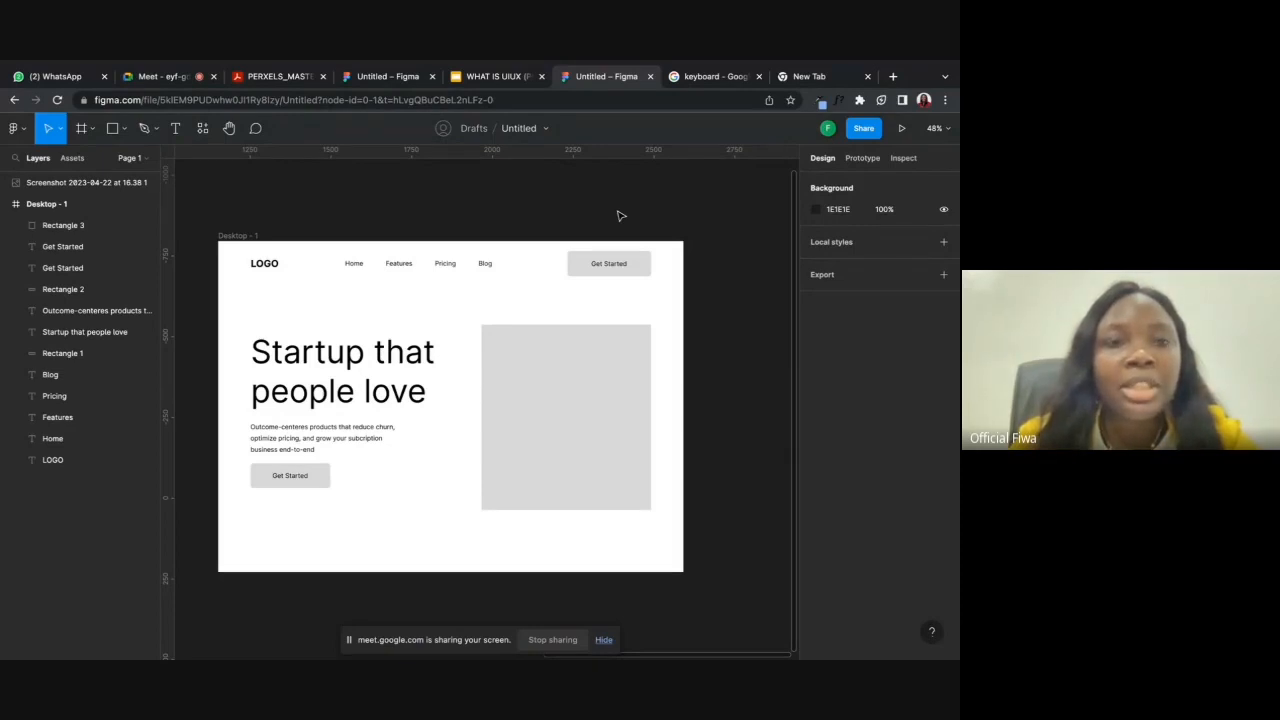
- Switch to WhatsApp, search the chats for the contact's first name and open the matching conversation from 13/04/2023
mouse_move(364, 64)
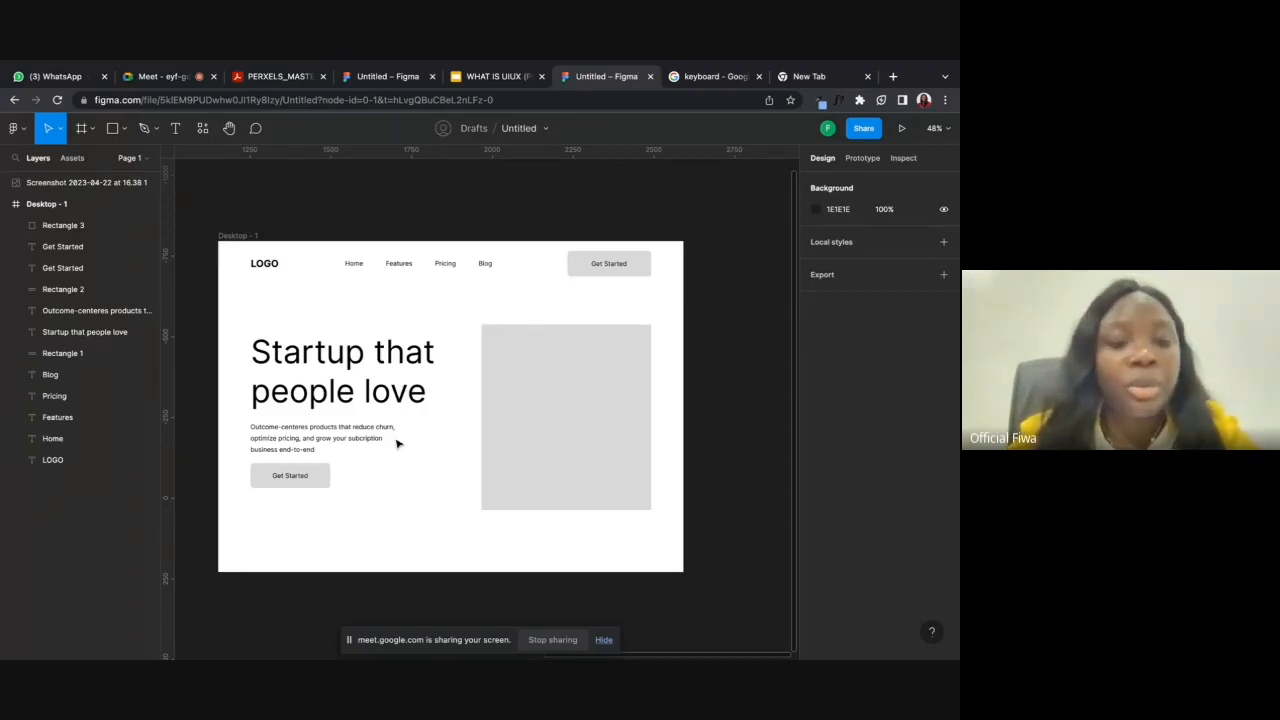
click(165, 78)
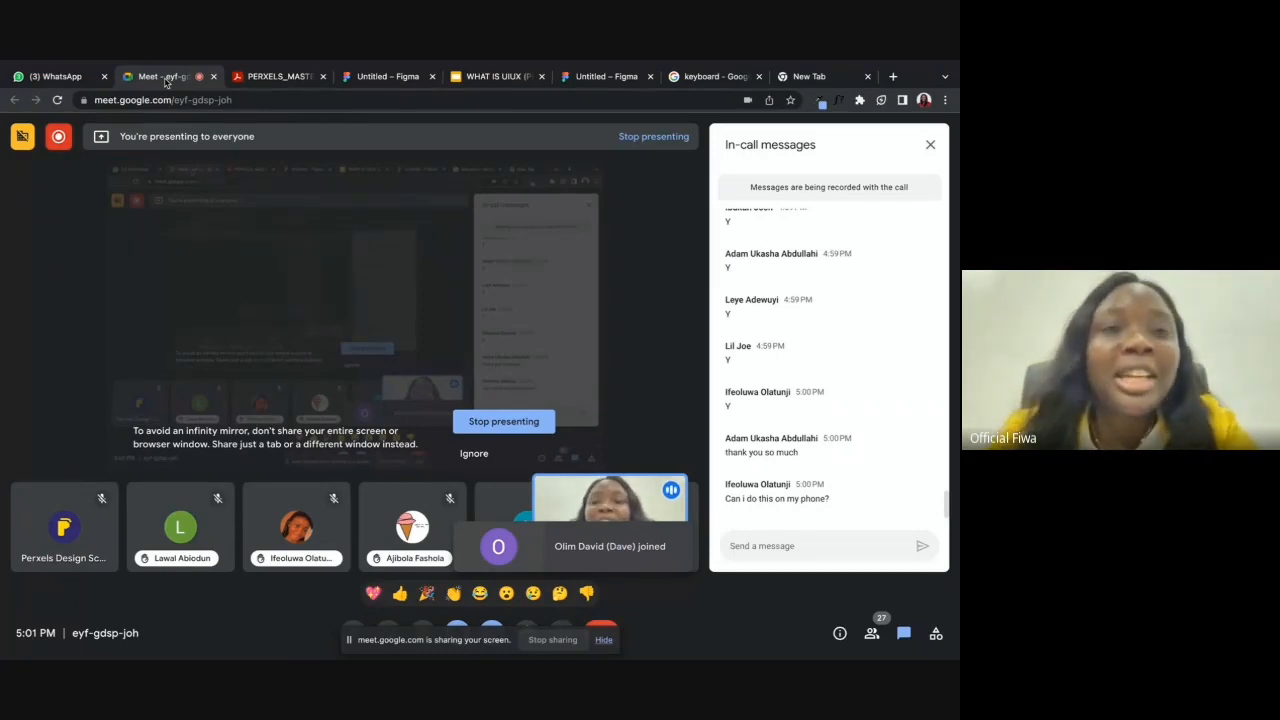
click(55, 76)
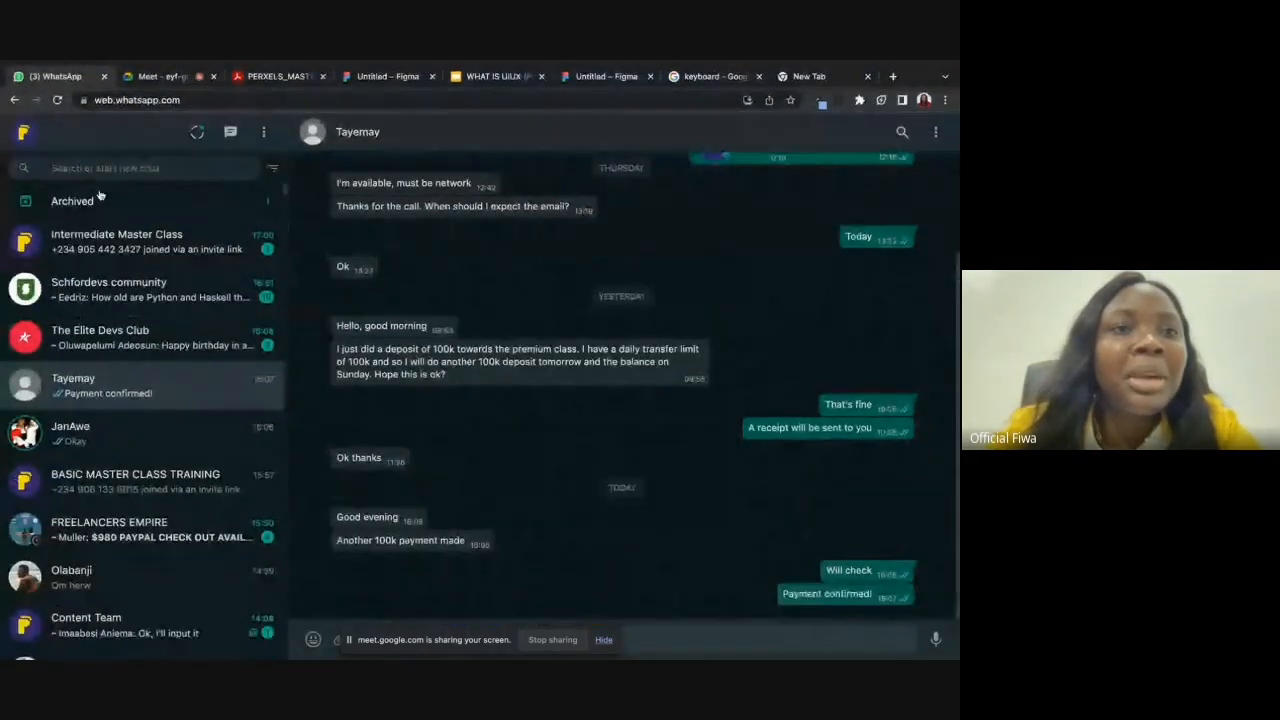
click(98, 168)
text(tunmi)
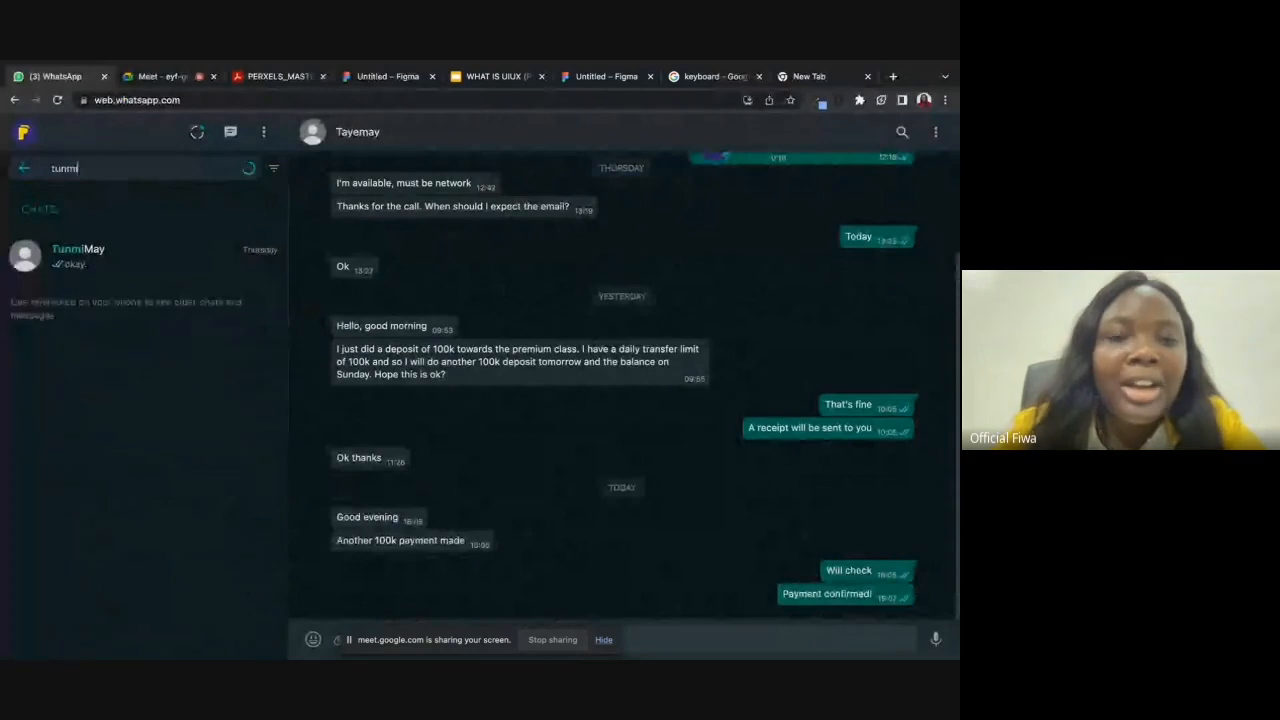
text(se)
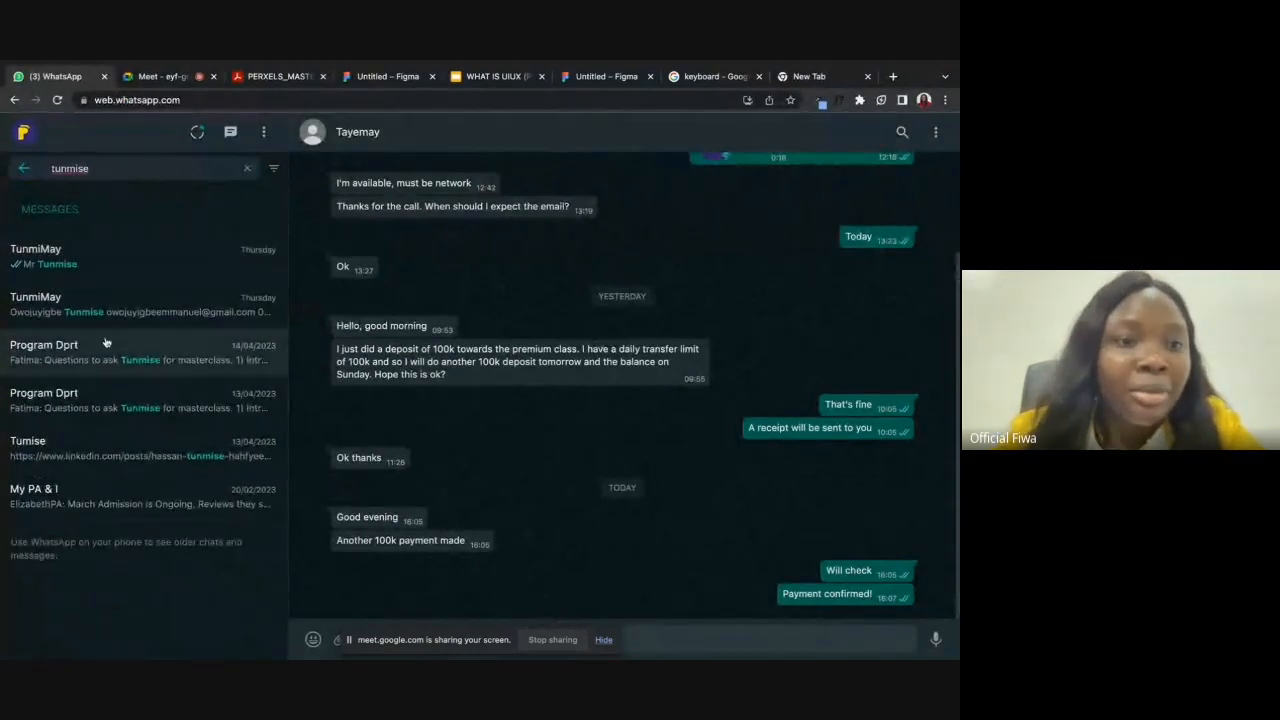
click(112, 442)
- Read through the contact's testimonial messages in the chat and open the LinkedIn post they shared
scroll(610, 386, up, 3)
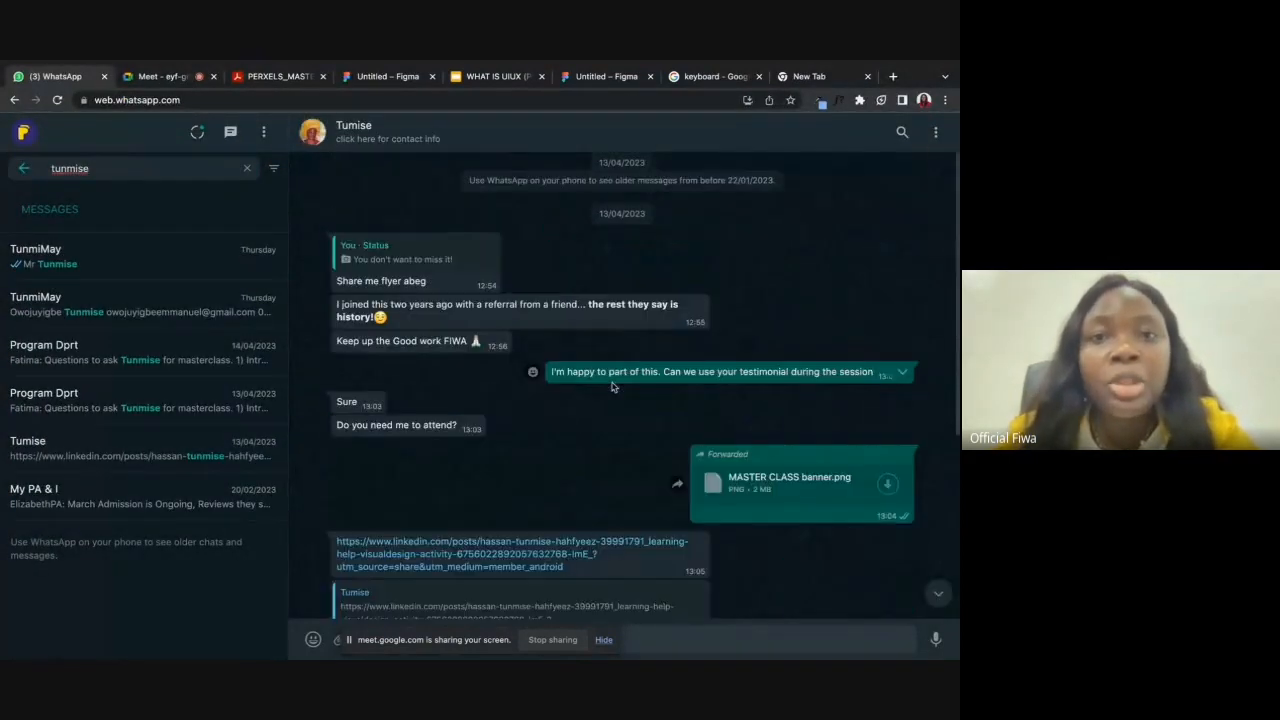
scroll(600, 375, down, 1)
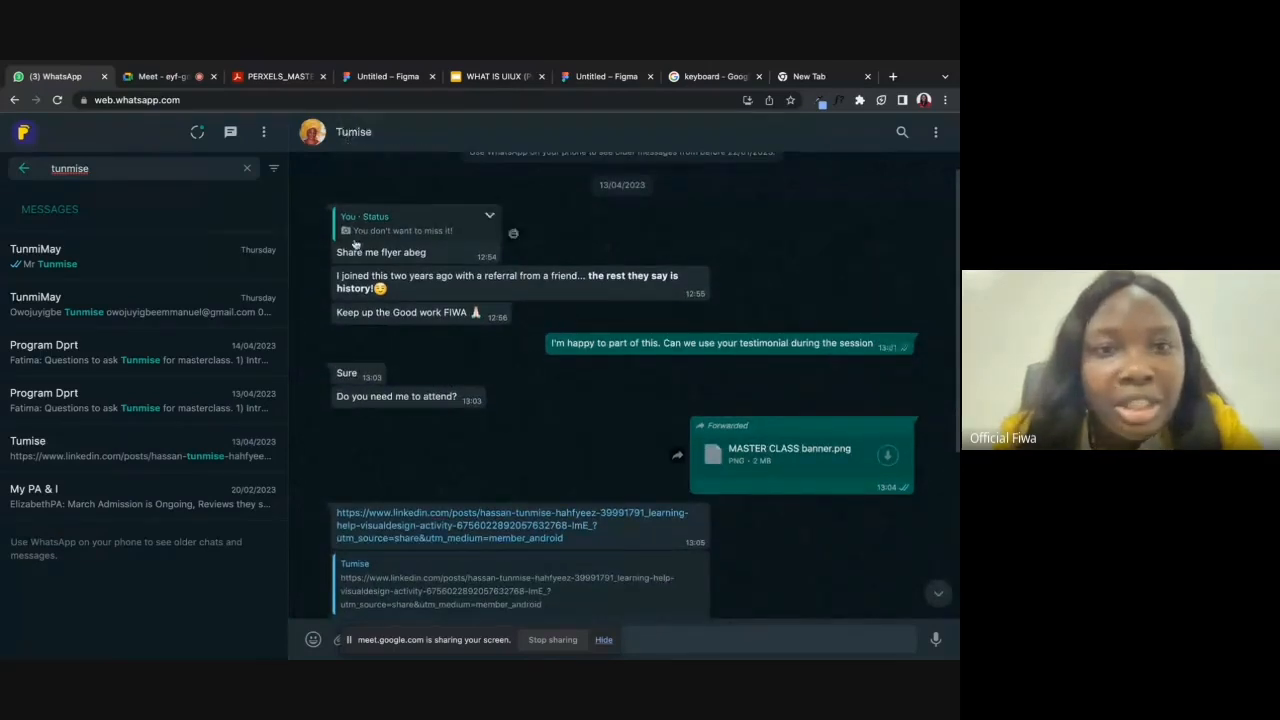
click(385, 232)
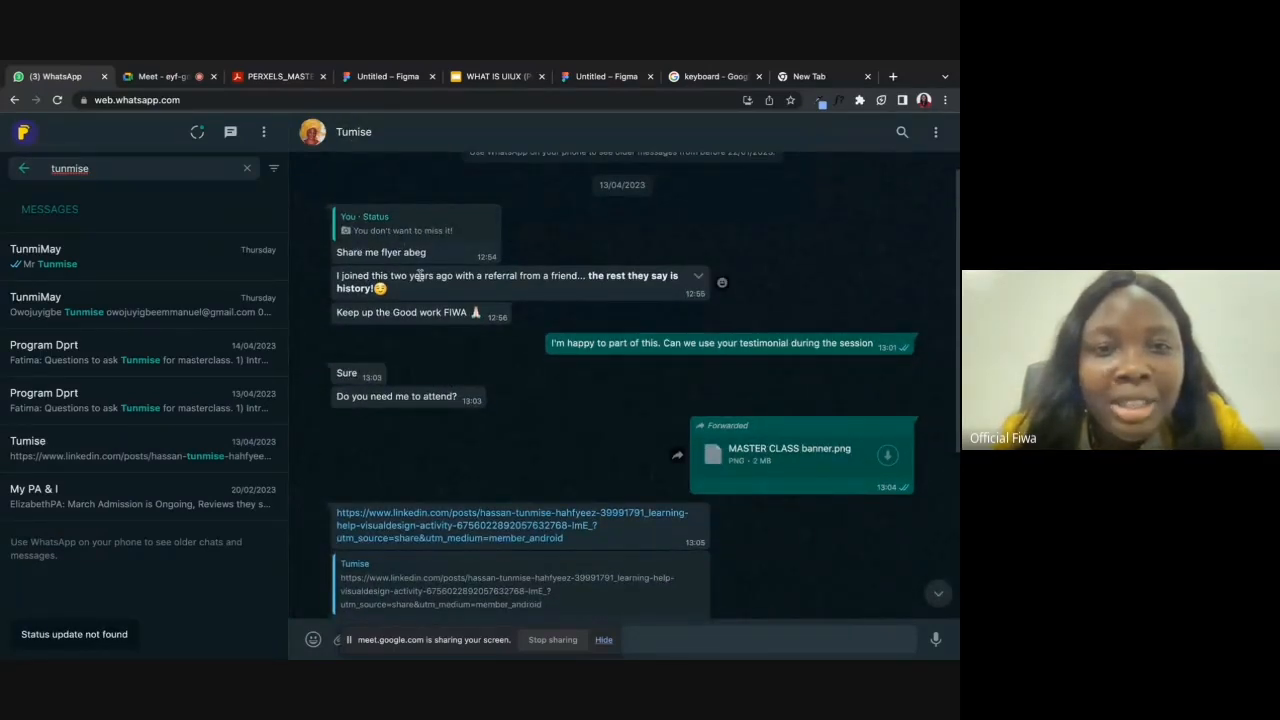
scroll(454, 279, down, 1)
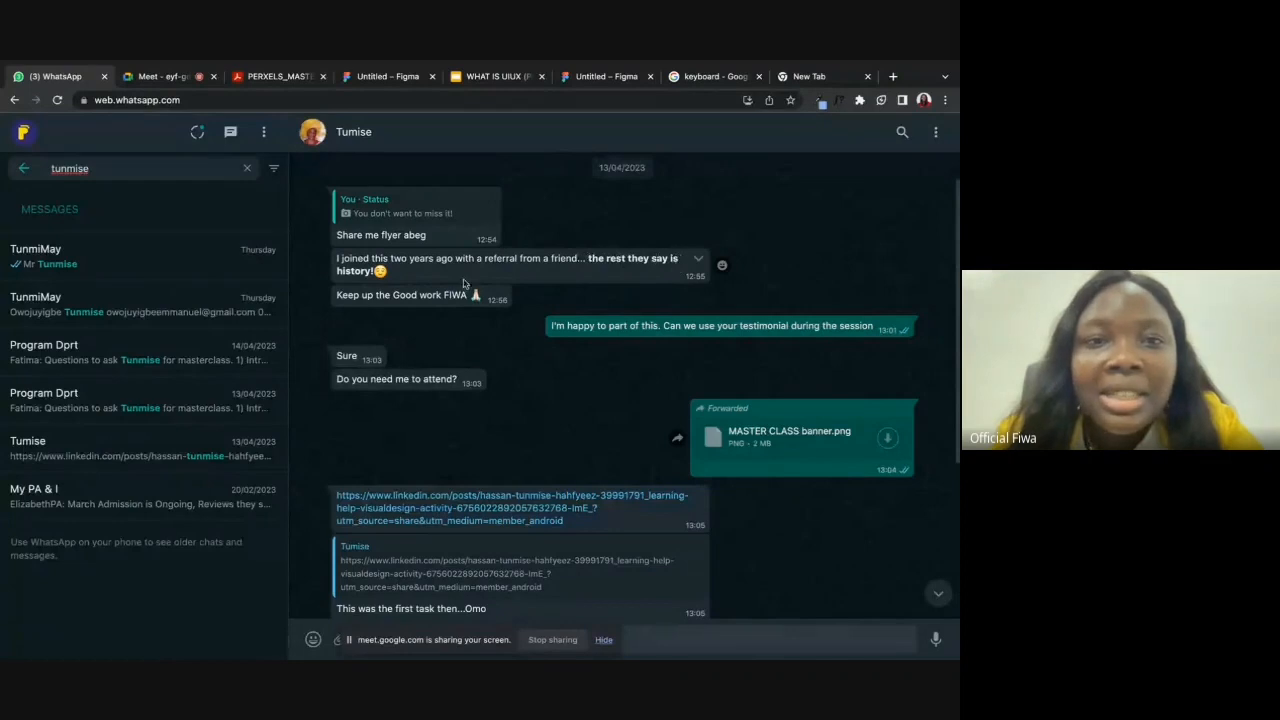
scroll(560, 305, down, 2)
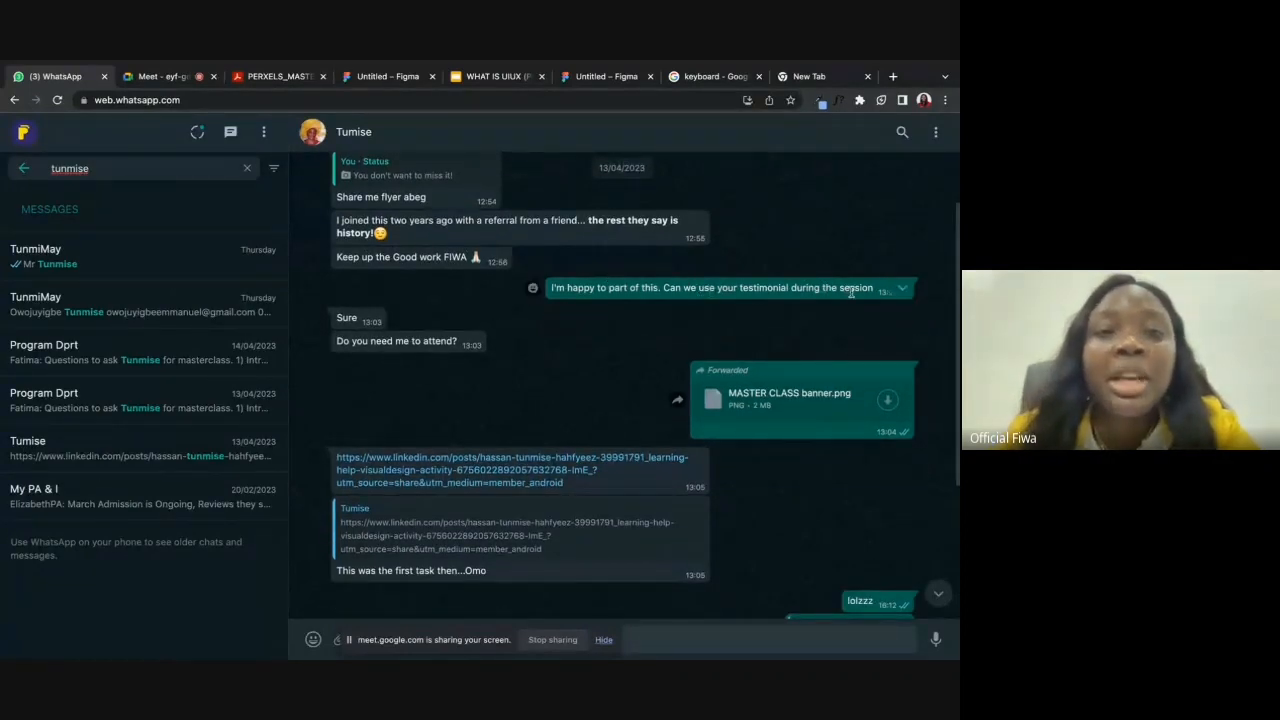
scroll(549, 390, down, 3)
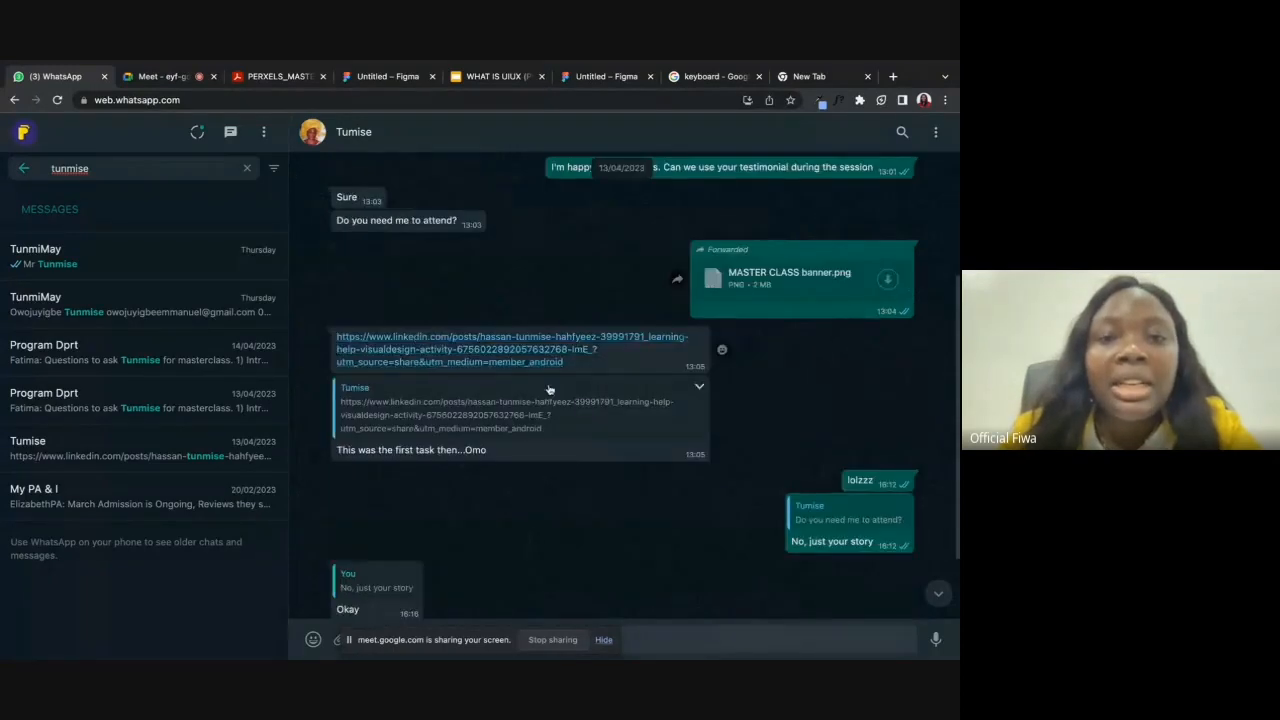
click(486, 360)
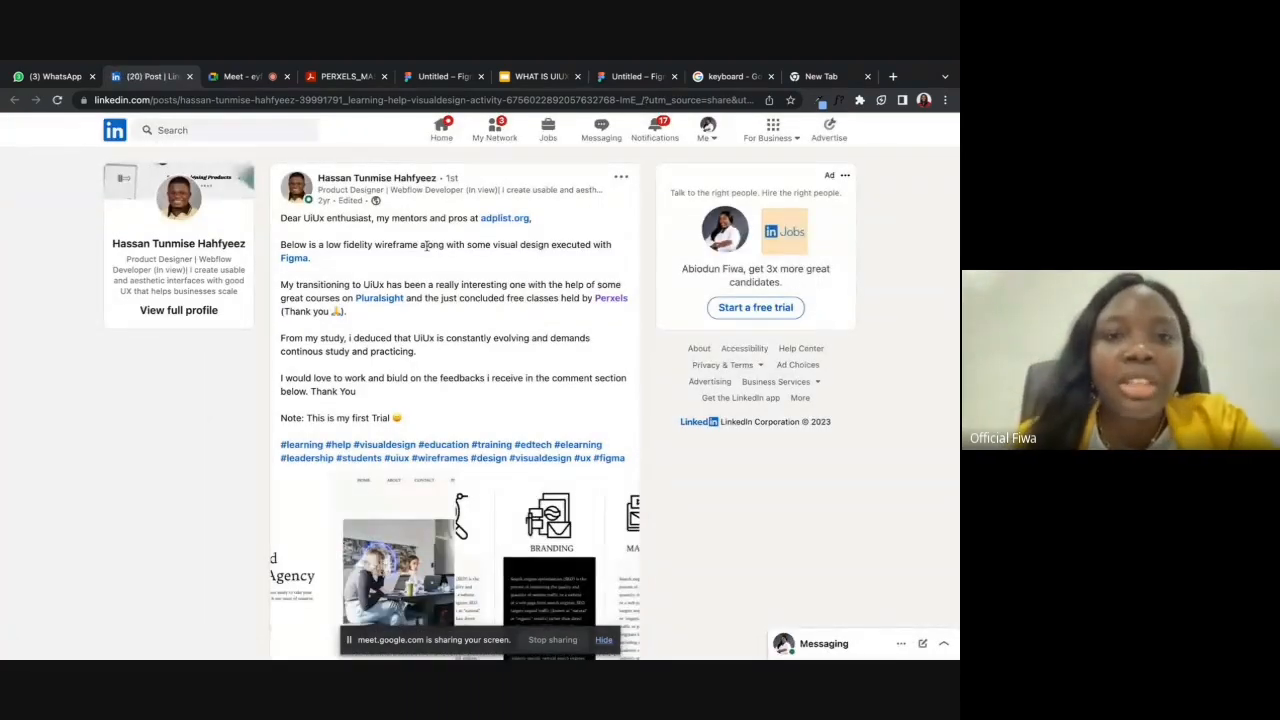
- Examine the LinkedIn post's text, design images and comments, and return to the Google Meet call
scroll(470, 240, down, 2)
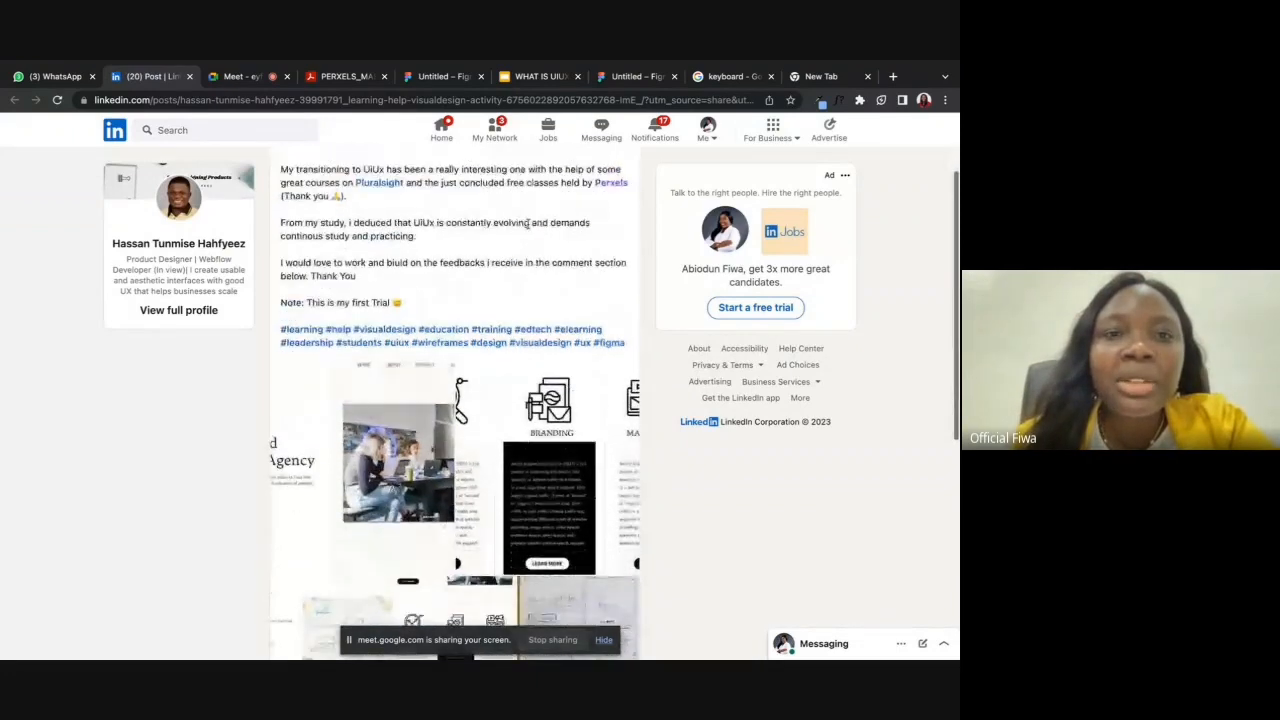
scroll(500, 254, down, 3)
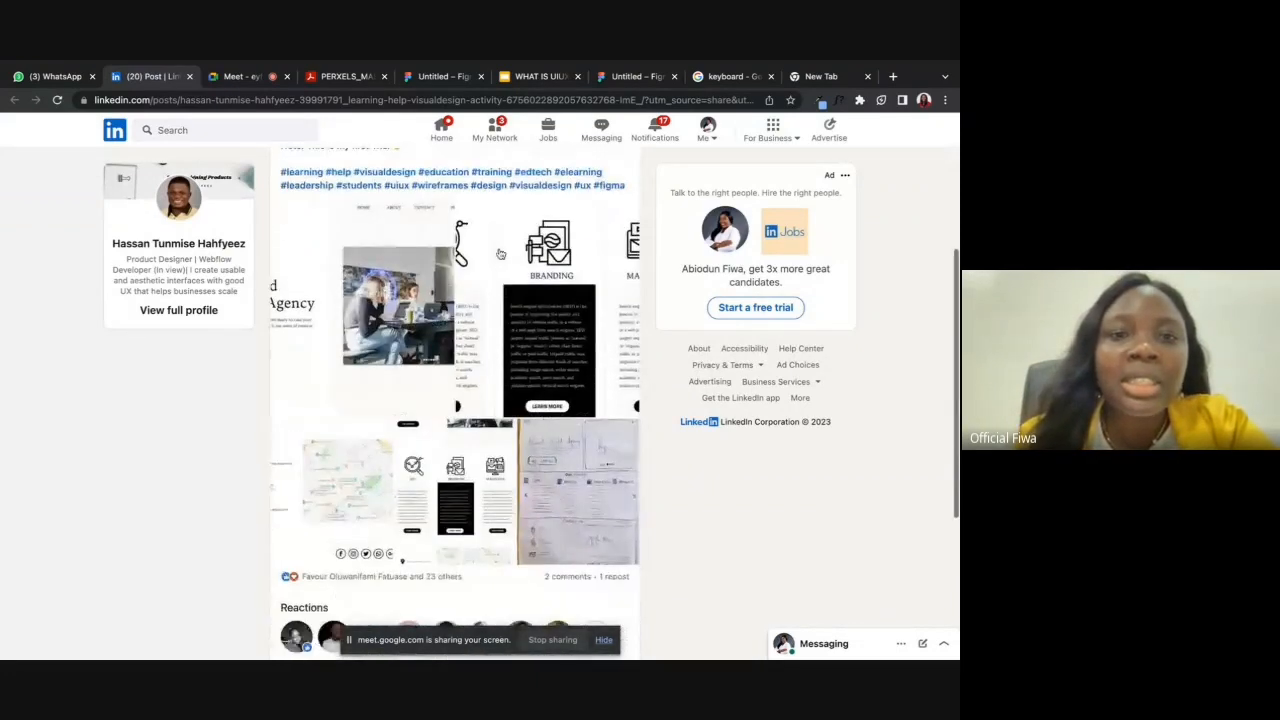
click(398, 288)
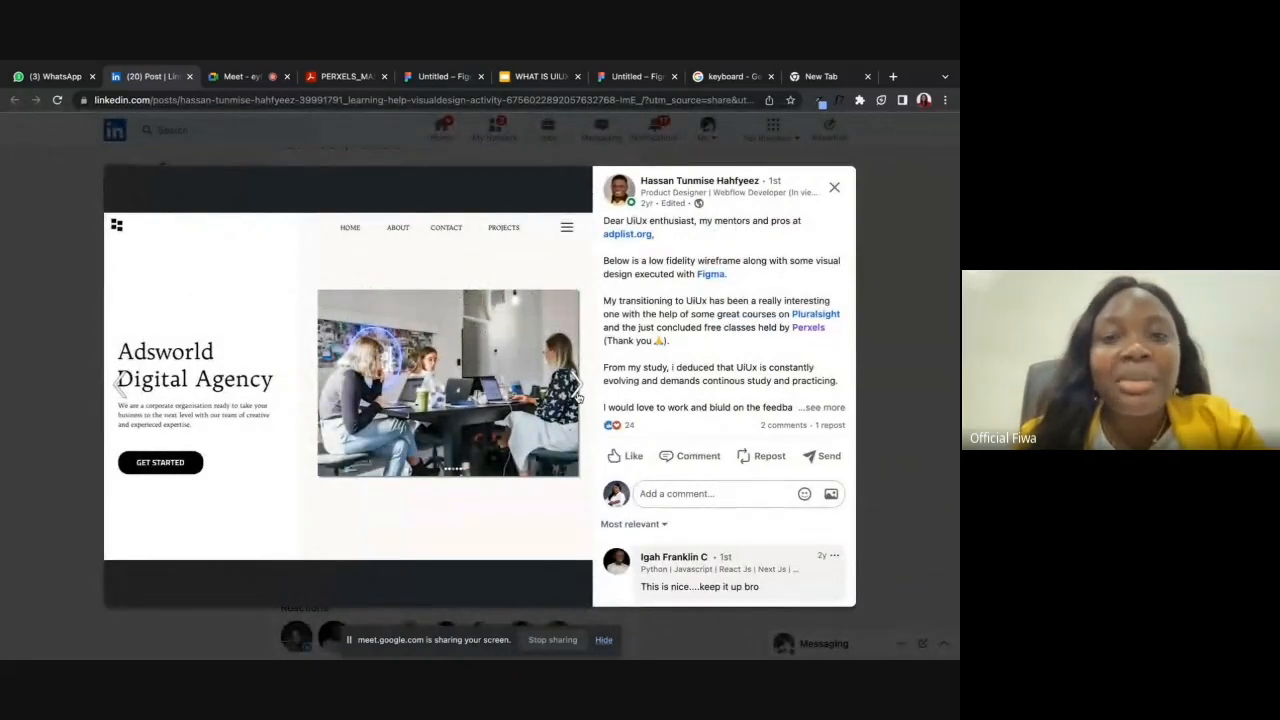
click(579, 390)
scroll(749, 463, down, 2)
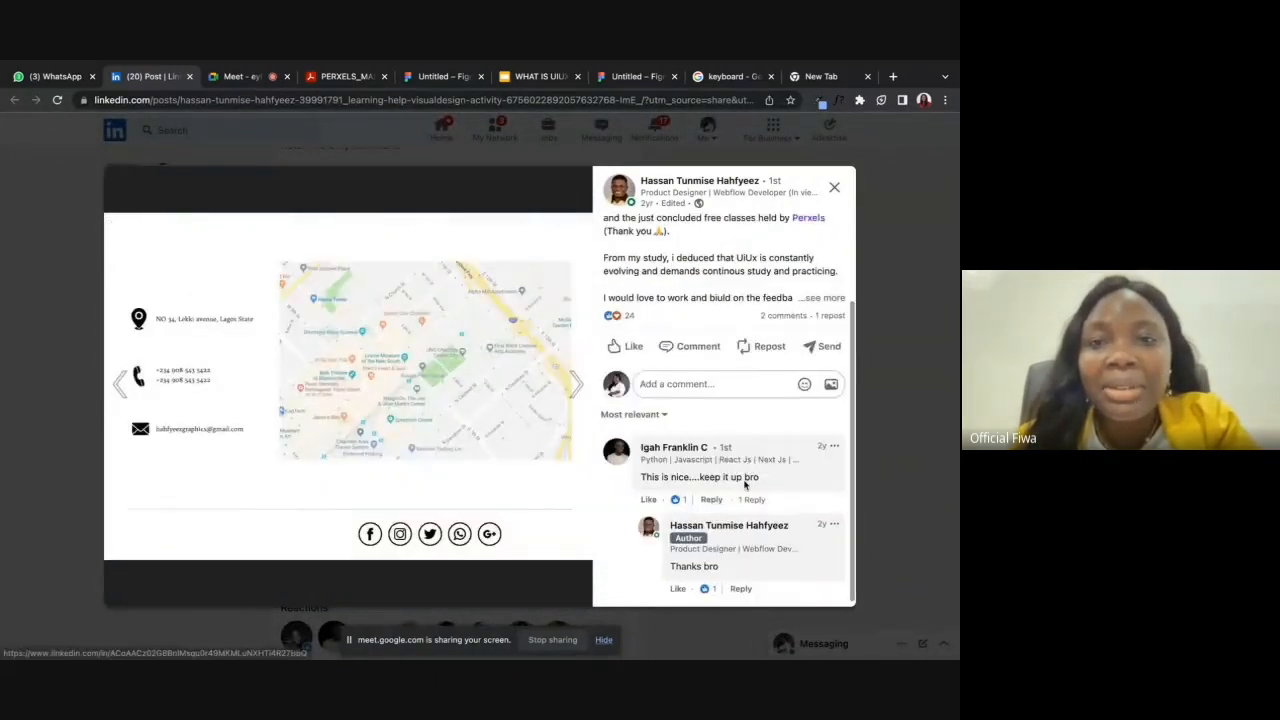
scroll(746, 483, up, 2)
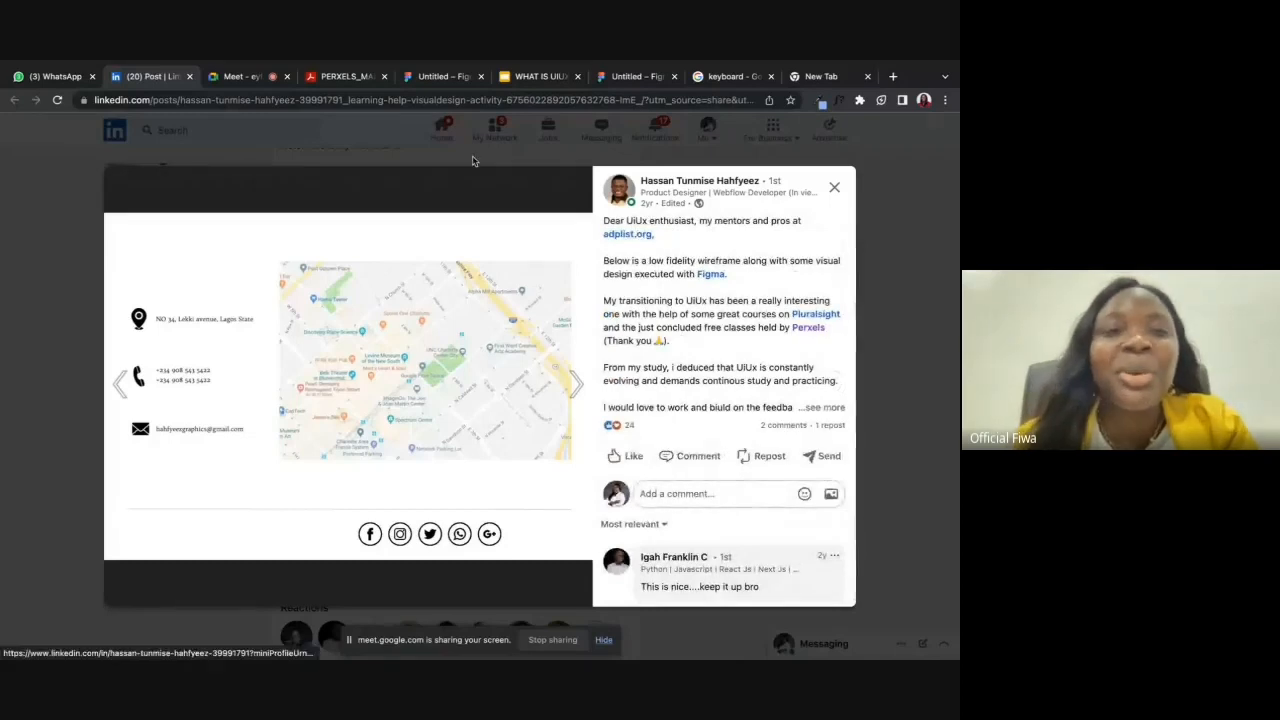
click(236, 77)
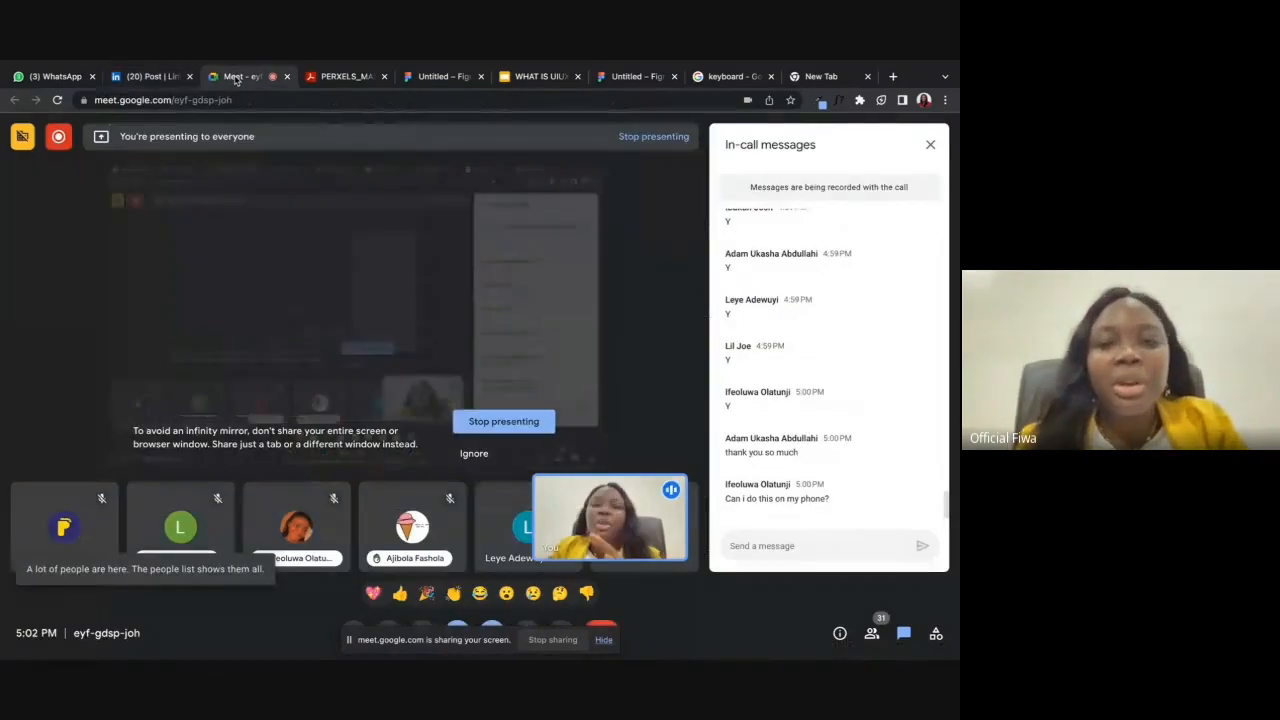